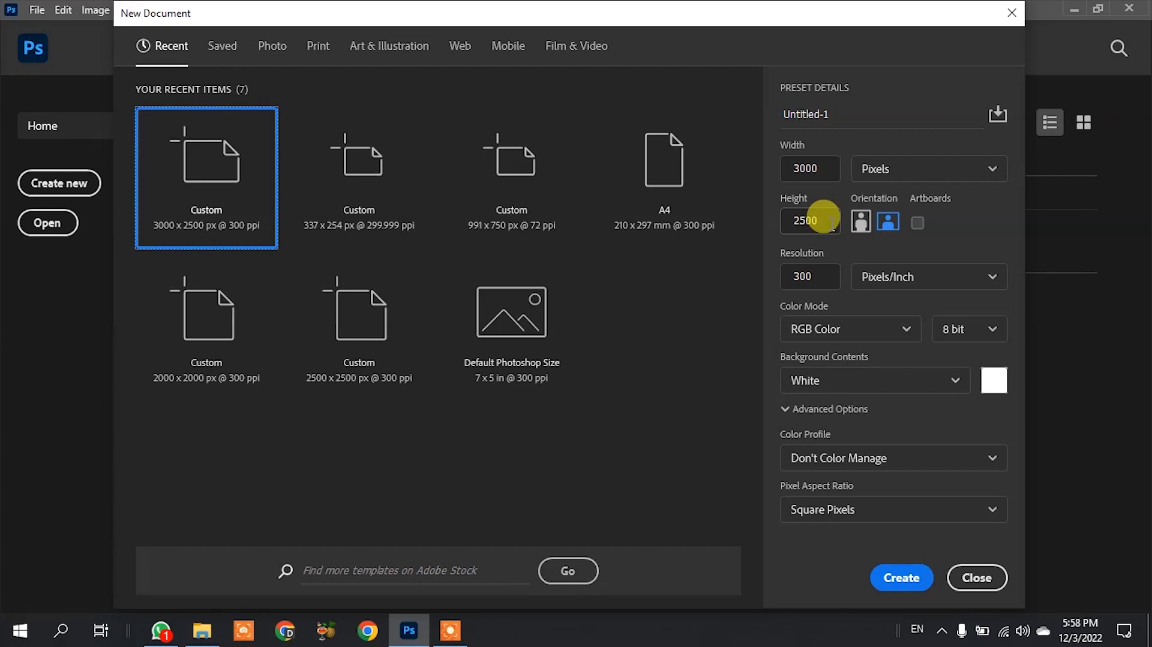
Step: Create a new 3000 × 2500 px document at 300 ppi with a white background and unlock its background layer
left_click(903, 578)
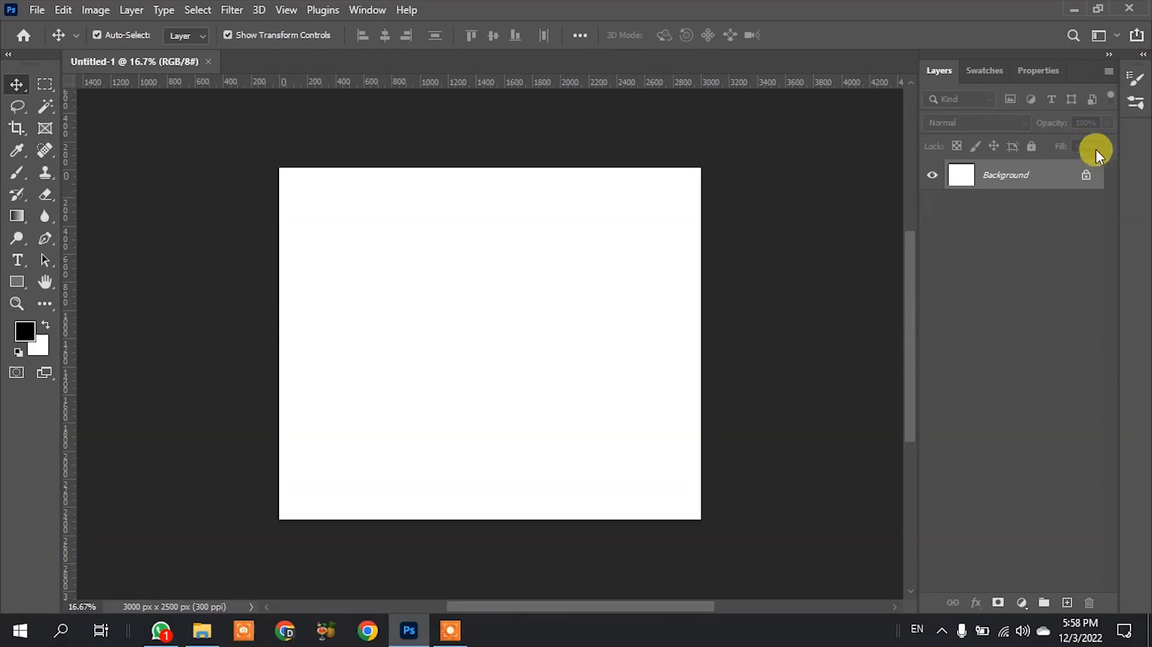
left_click(1086, 174)
Step: Fill the layer with a vertical black-to-white linear gradient, starting well above the canvas and ending at its lower edge
left_click(16, 217)
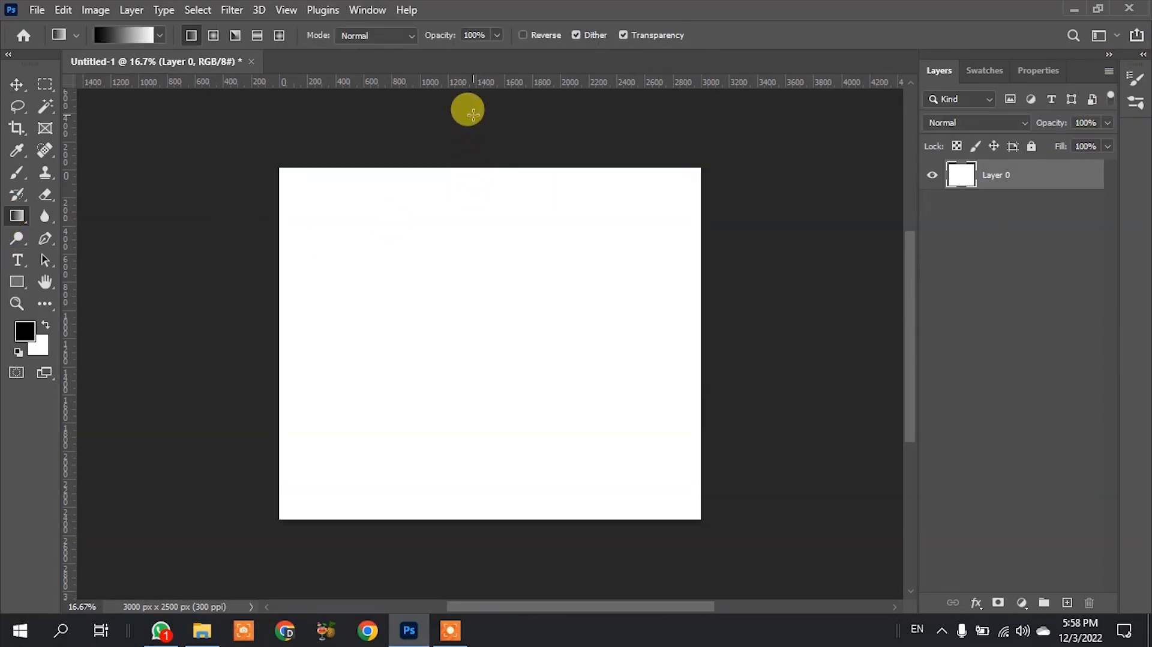
scroll(412, 255, "down", 4)
scroll(432, 324, "down", 2)
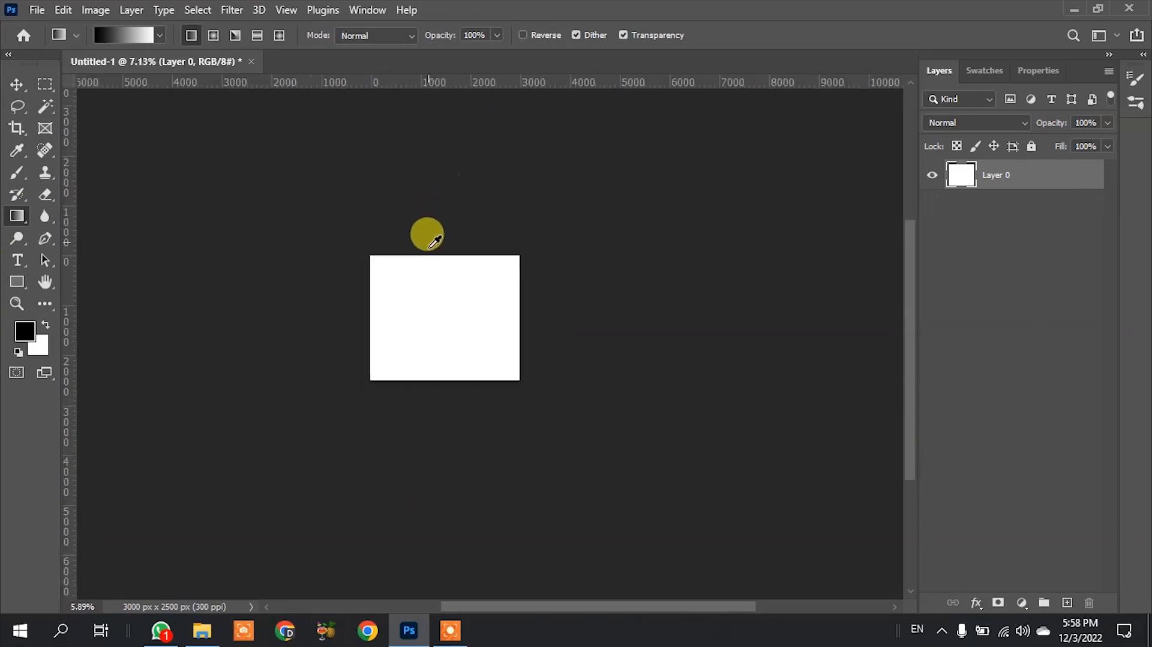
scroll(438, 276, "down", 3)
scroll(462, 288, "up", 2)
scroll(426, 324, "up", 2)
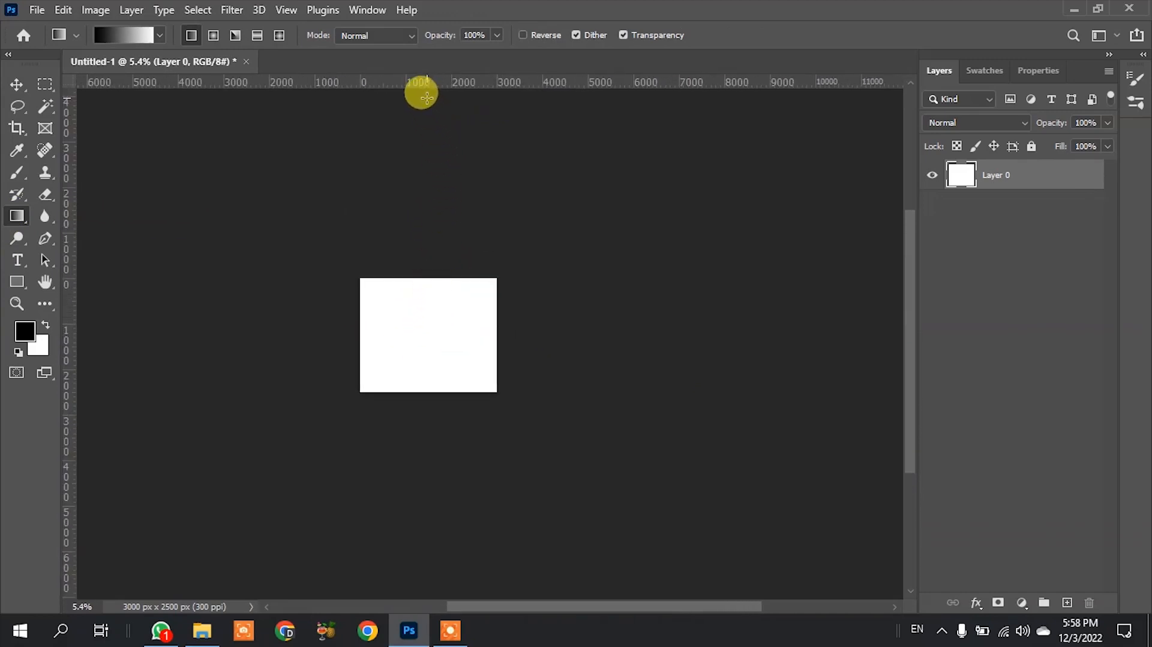
left_click_drag(426, 98, 420, 390)
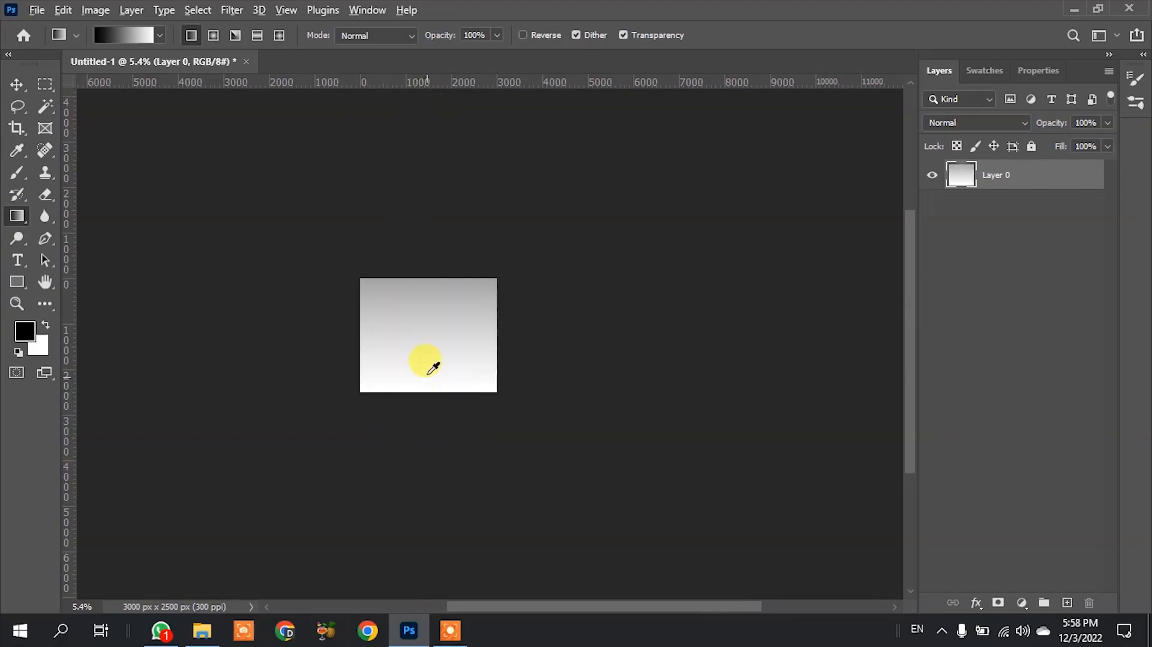
scroll(408, 312, "up", 4)
scroll(405, 273, "up", 2)
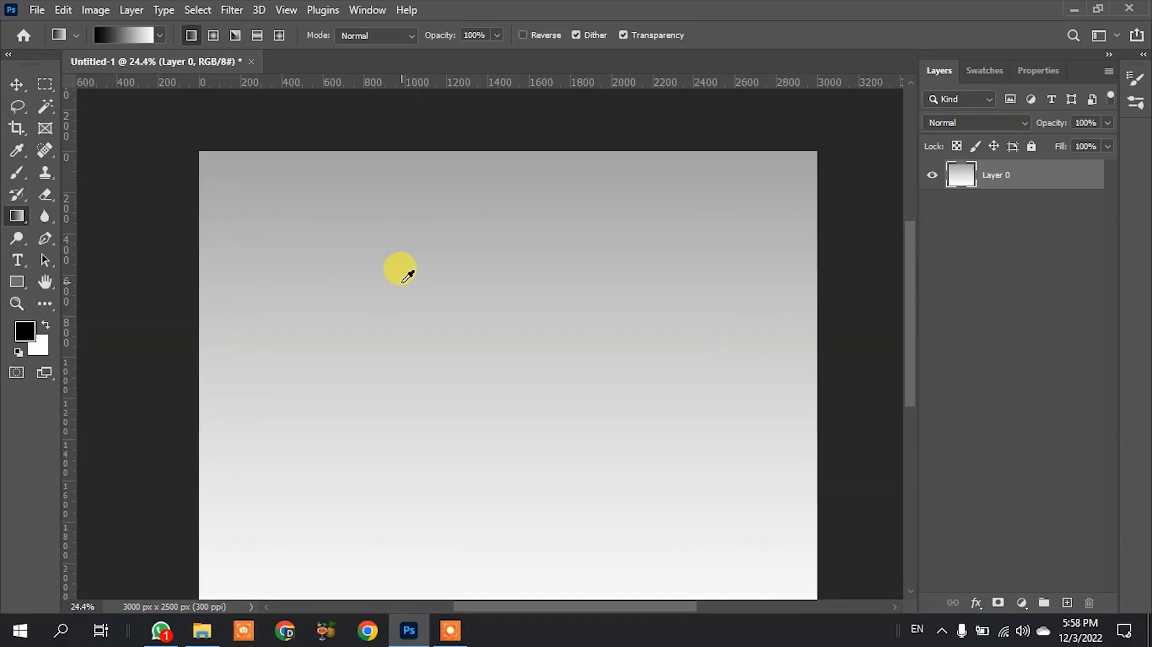
scroll(387, 255, "down", 4)
scroll(276, 237, "up", 2)
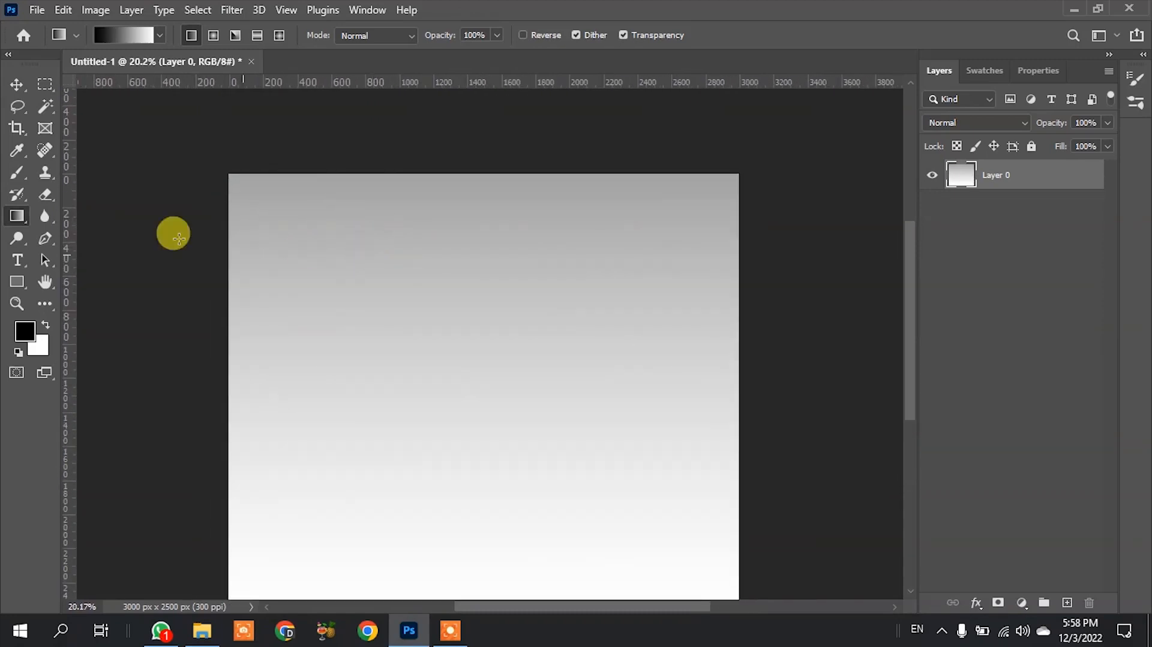
Step: Place vertical guides at about 810, 1210 and 2350 px and horizontal guides at about 185, 435 and 2125 px
left_click(17, 84)
scroll(444, 186, "down", 1)
left_click(628, 149)
scroll(455, 247, "up", 2)
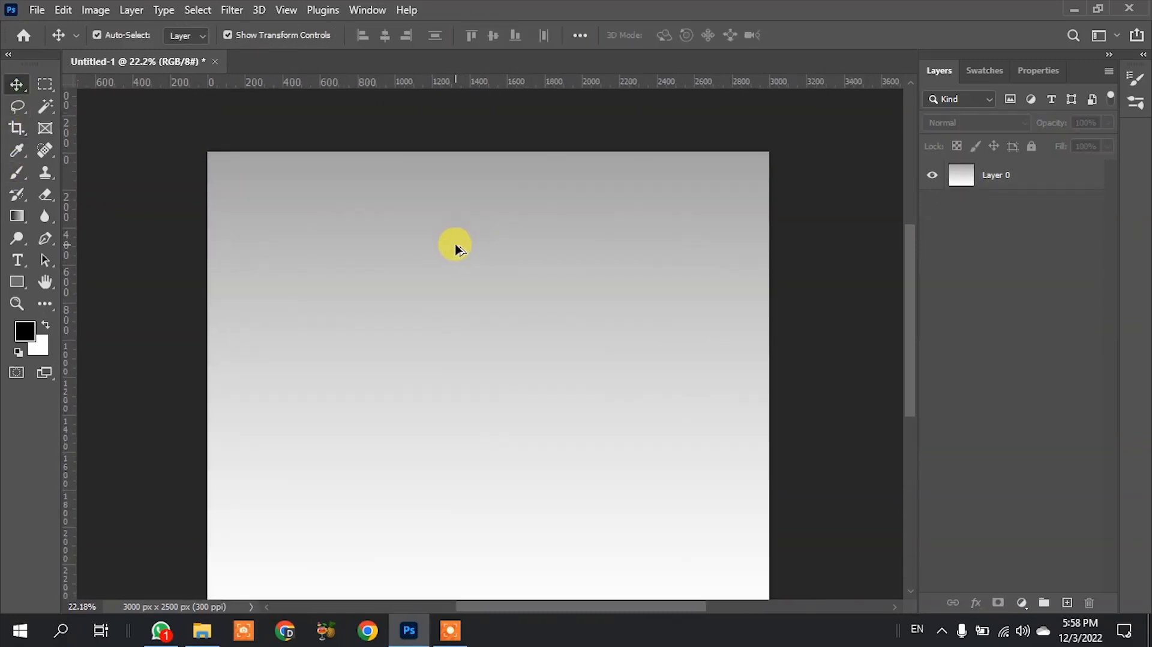
scroll(478, 203, "down", 1)
scroll(480, 412, "up", 2)
scroll(483, 273, "down", 2)
scroll(474, 329, "up", 1)
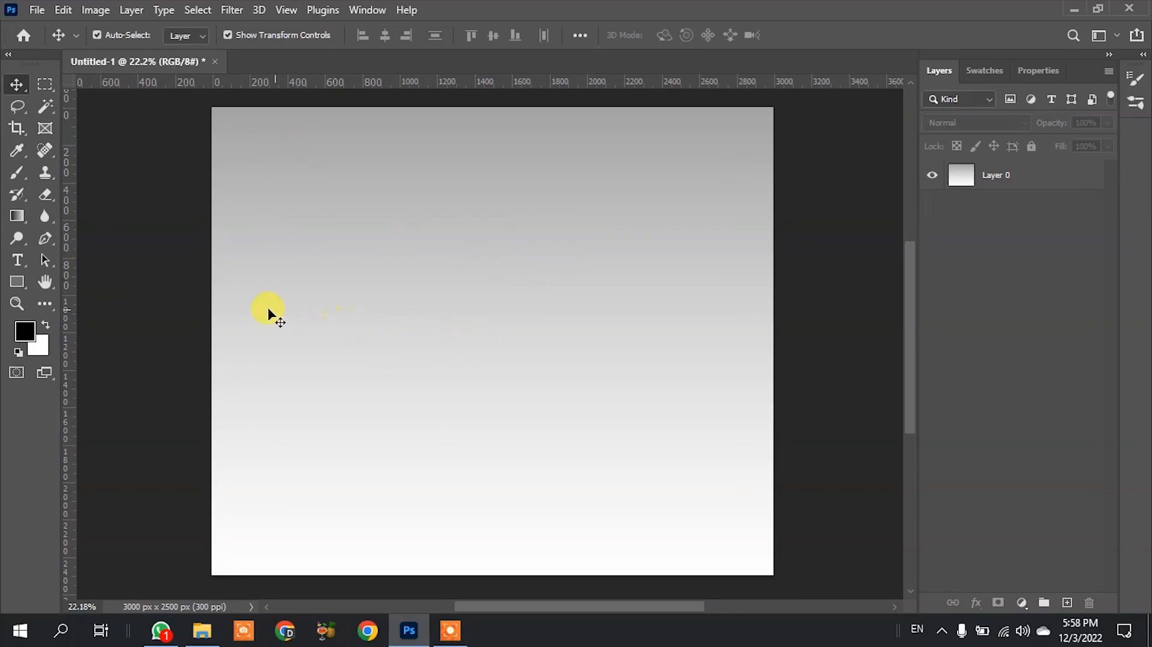
left_click_drag(69, 287, 364, 486)
left_click_drag(70, 360, 652, 522)
left_click_drag(70, 360, 438, 507)
left_click_drag(480, 81, 685, 188)
left_click_drag(690, 81, 703, 142)
left_click_drag(206, 81, 240, 504)
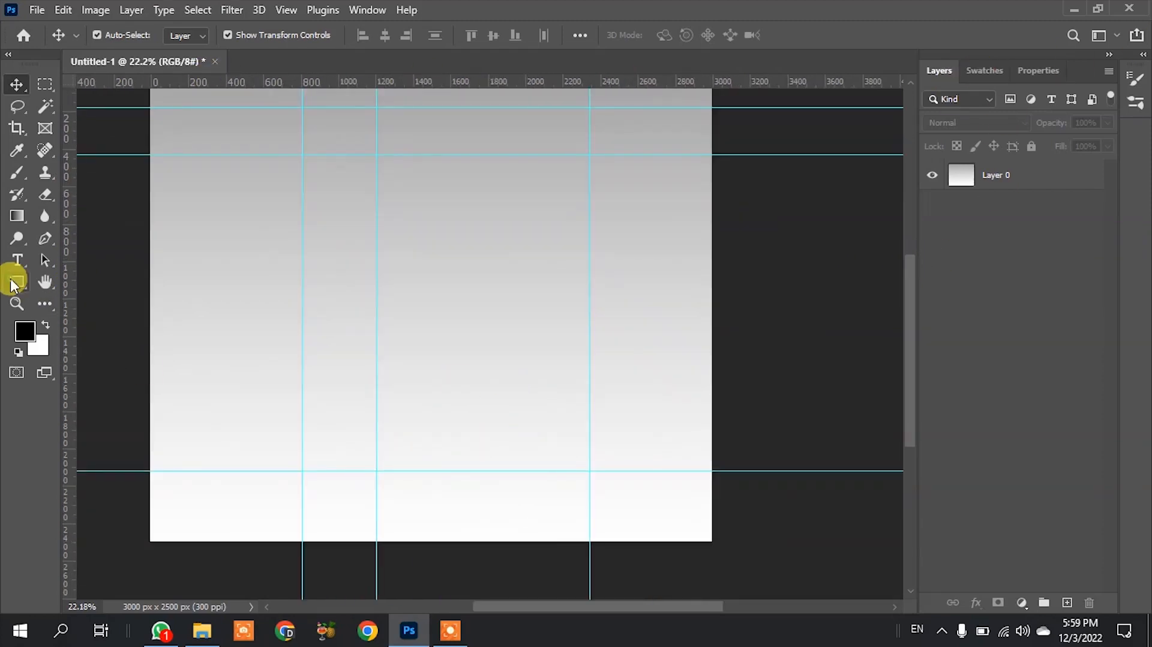
Step: Draw a rectangle of about 1140 × 1690 px between the 1210 and 2350 px vertical guides and fill it with red ff0000
left_click(12, 279)
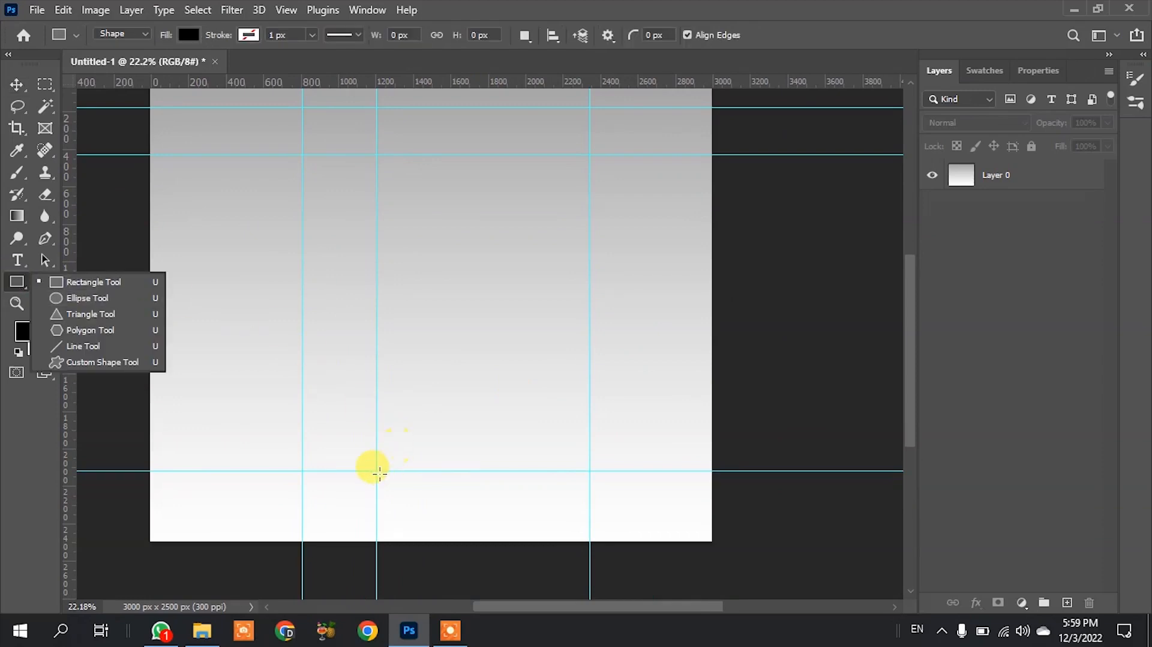
left_click_drag(376, 470, 589, 154)
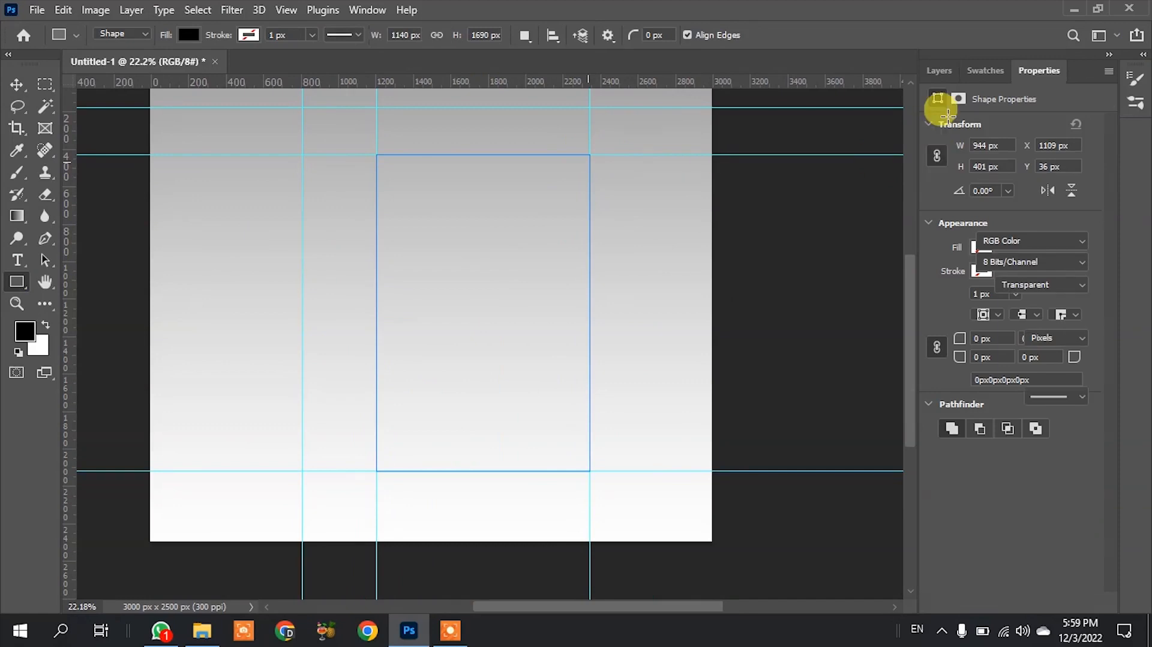
left_click(943, 76)
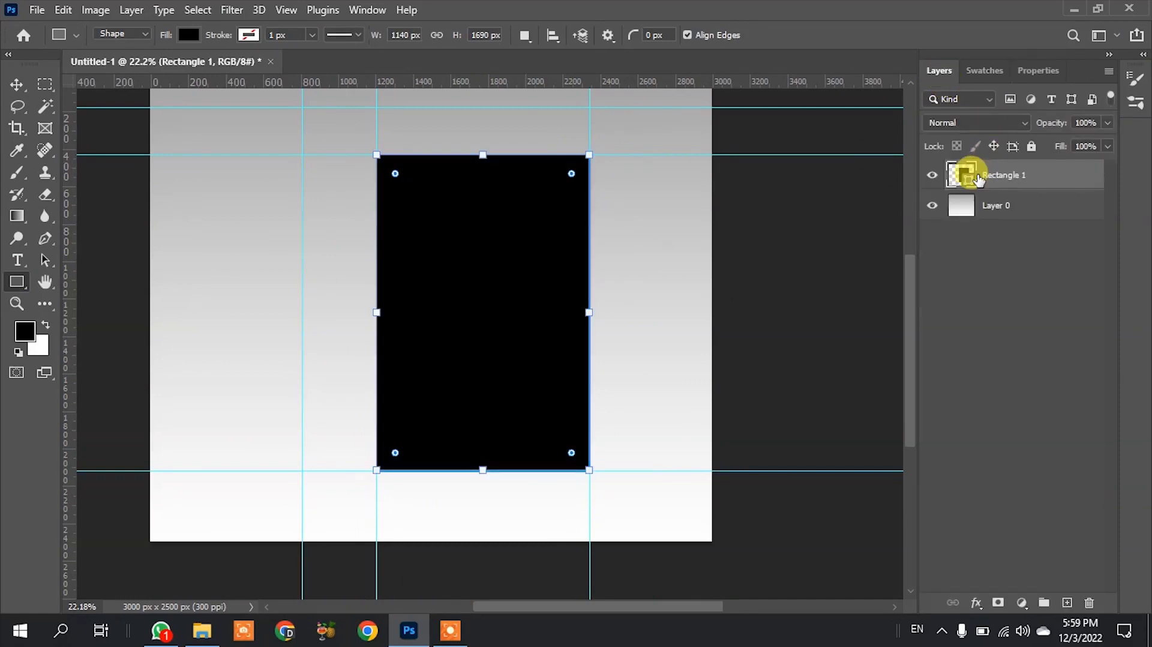
double_click(965, 187)
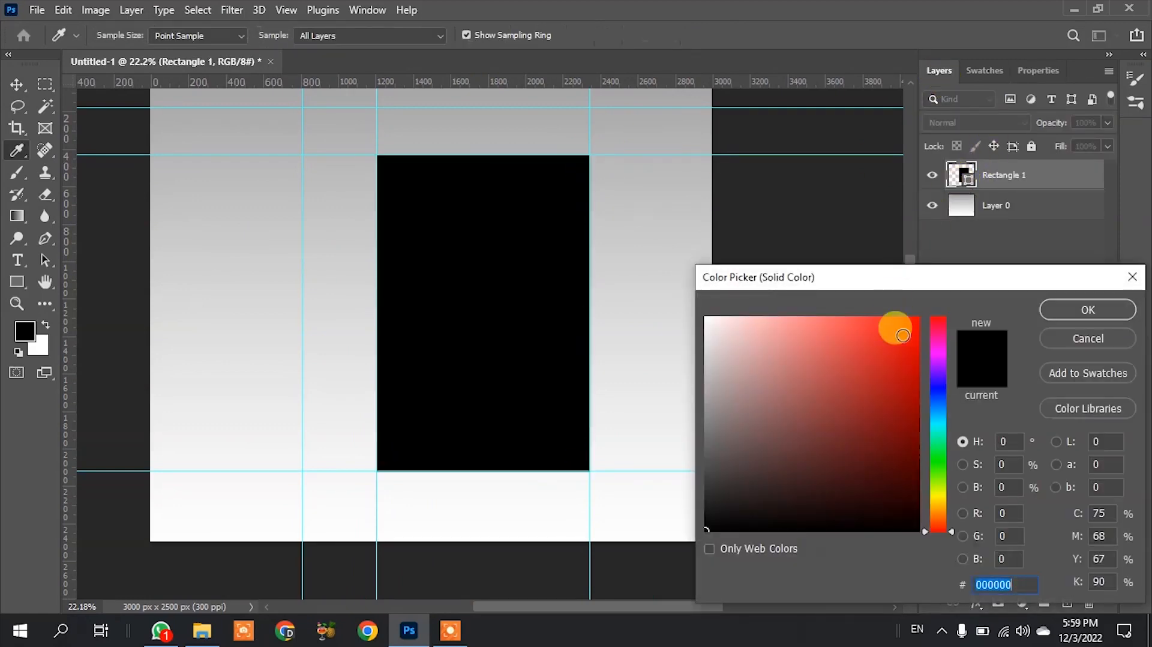
left_click(915, 319)
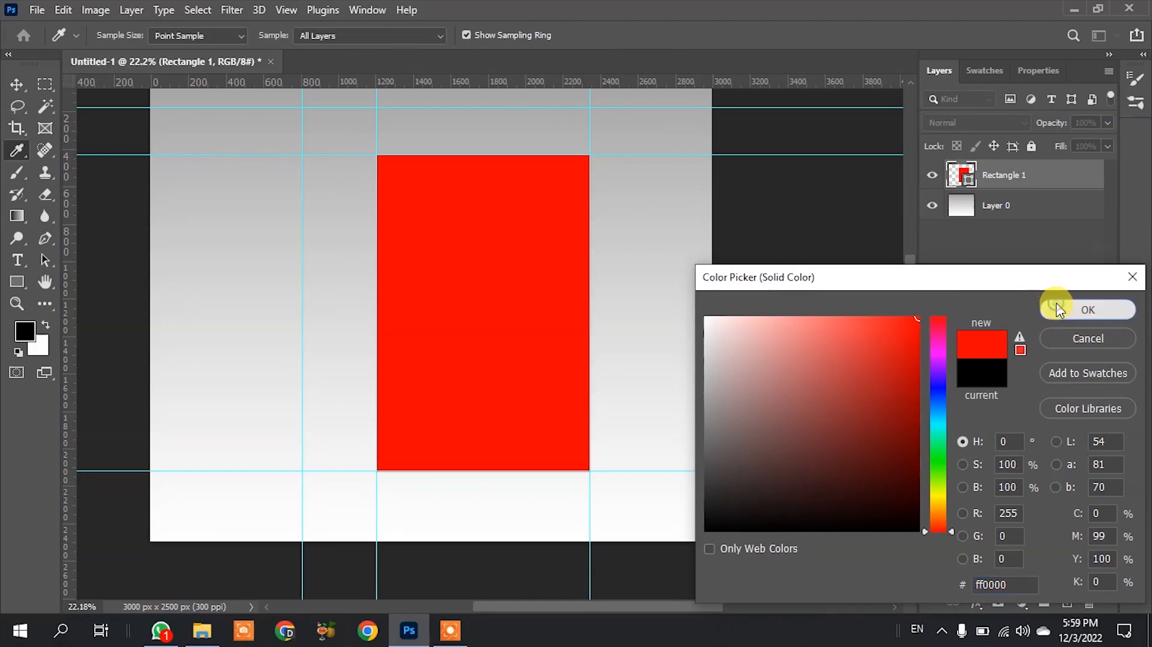
left_click(1056, 306)
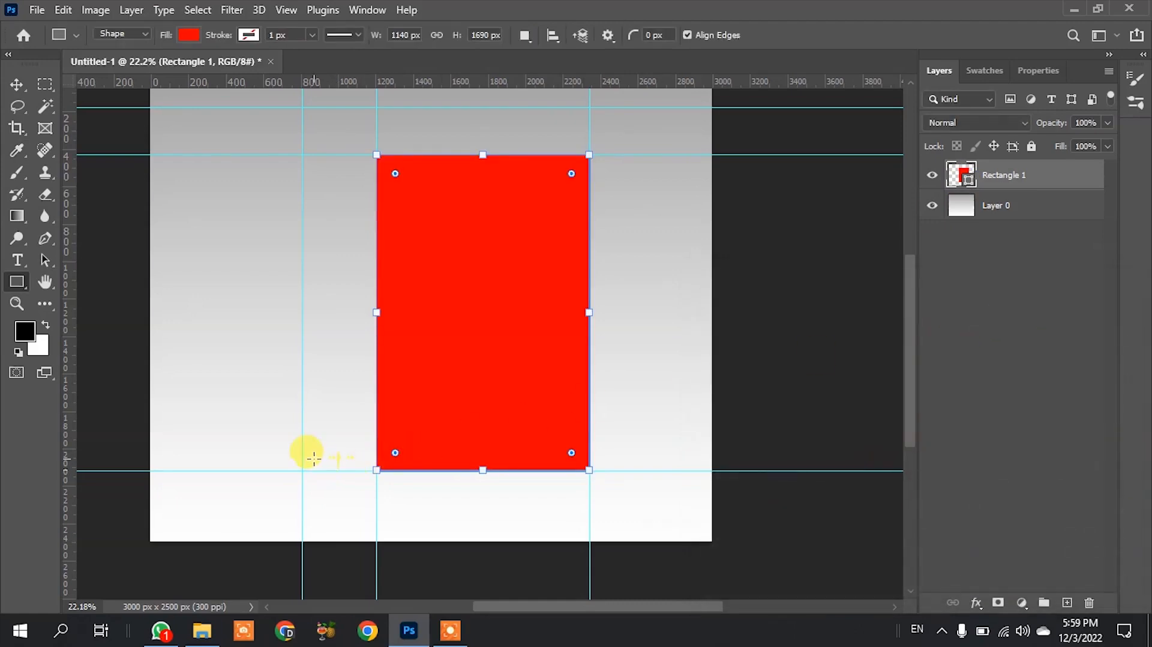
Step: Draw a narrow rectangle of about 398 × 1690 px adjoining the red rectangle's left edge and fill it with darker red cb0000
left_click_drag(306, 466, 376, 155)
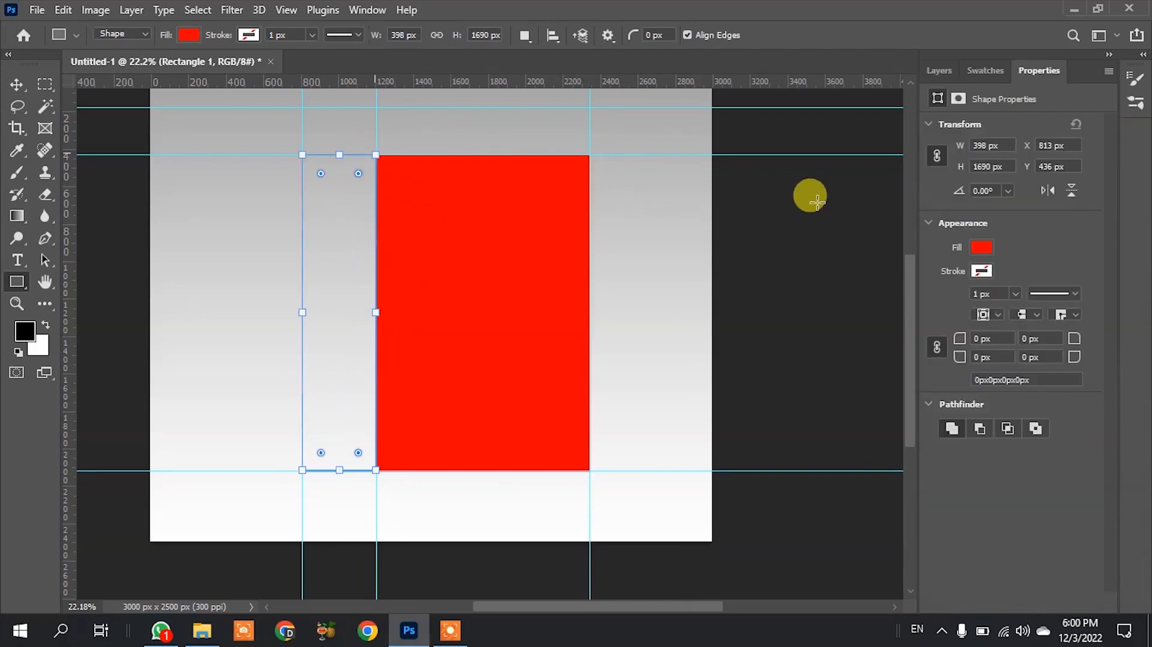
left_click(948, 70)
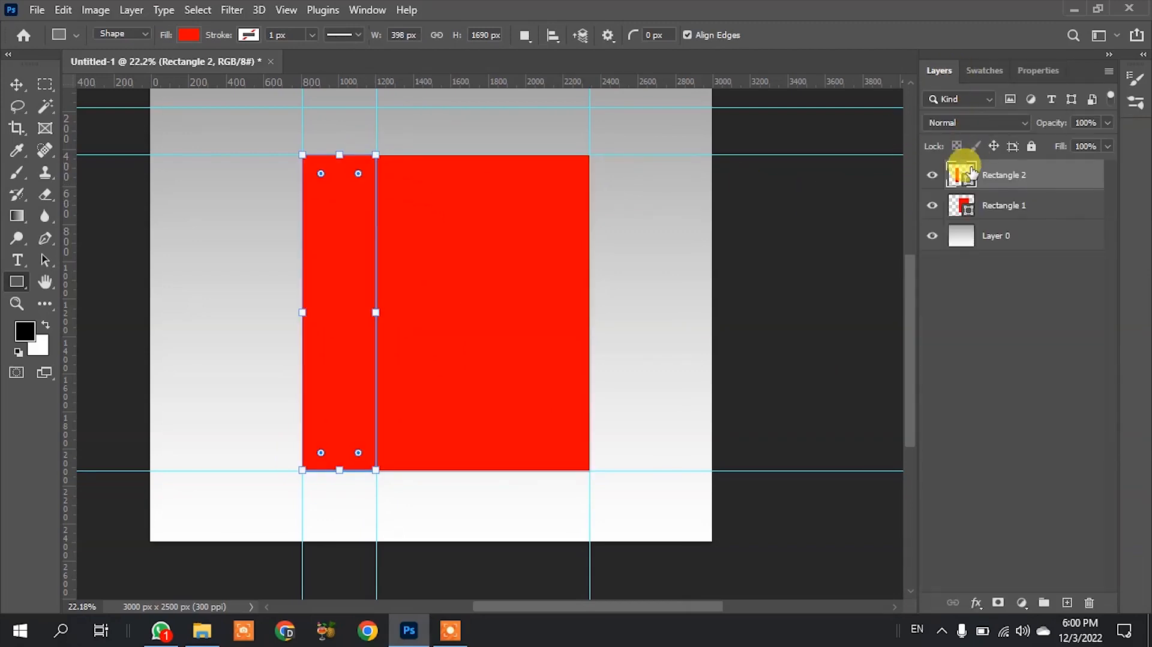
double_click(970, 180)
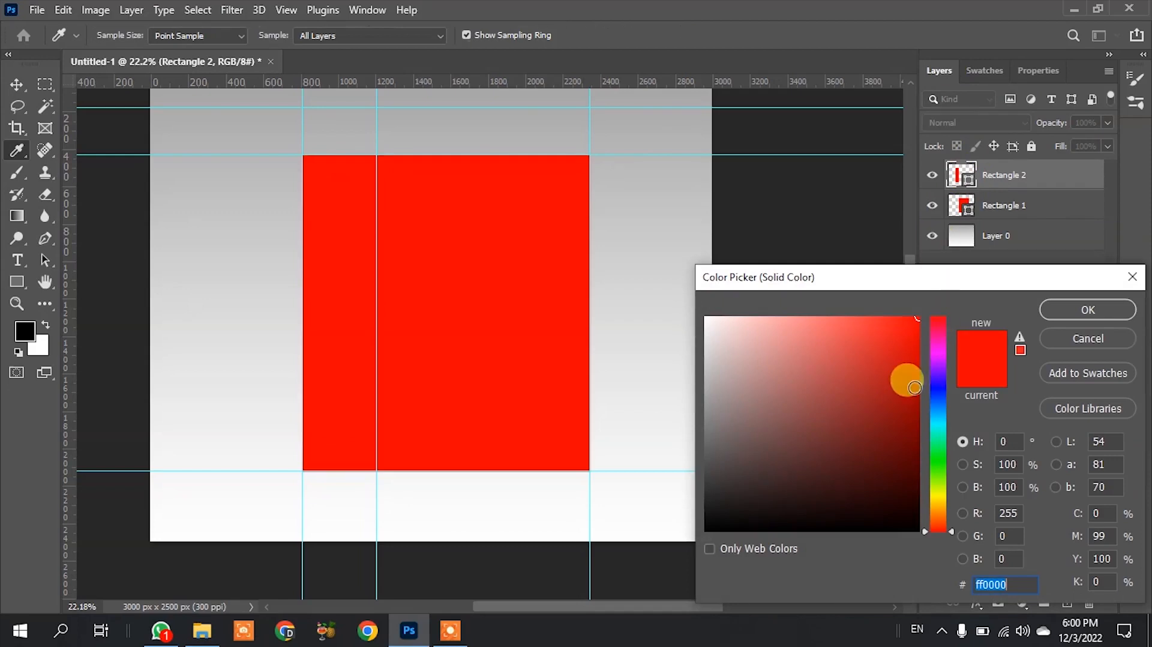
left_click(914, 361)
left_click(918, 360)
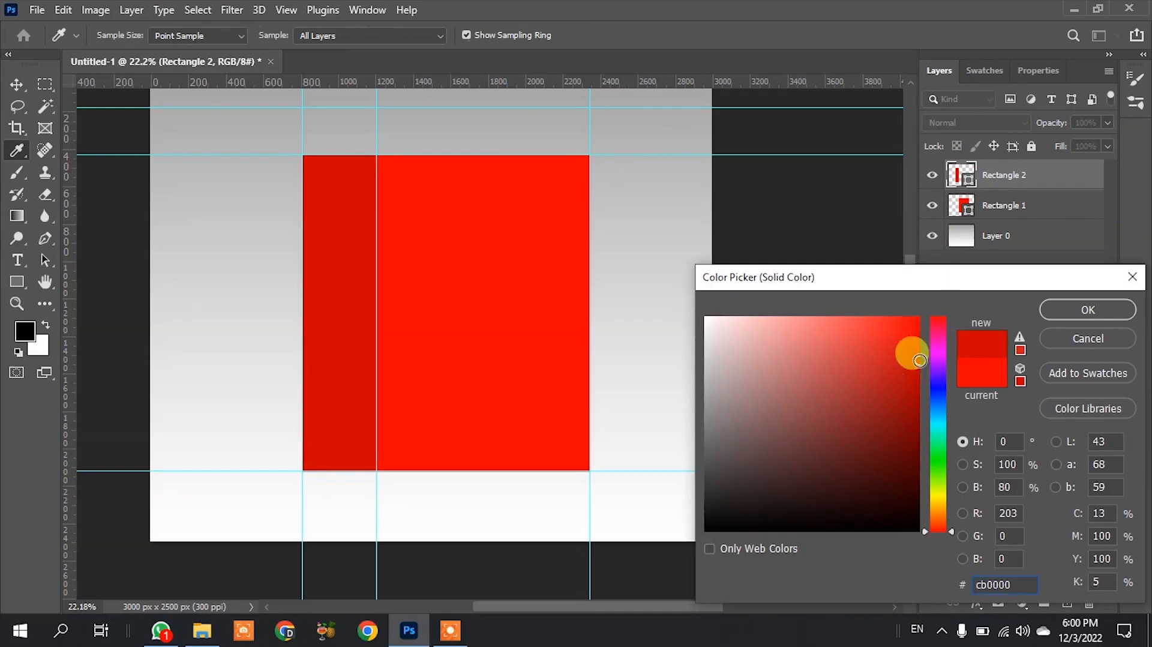
left_click(1084, 311)
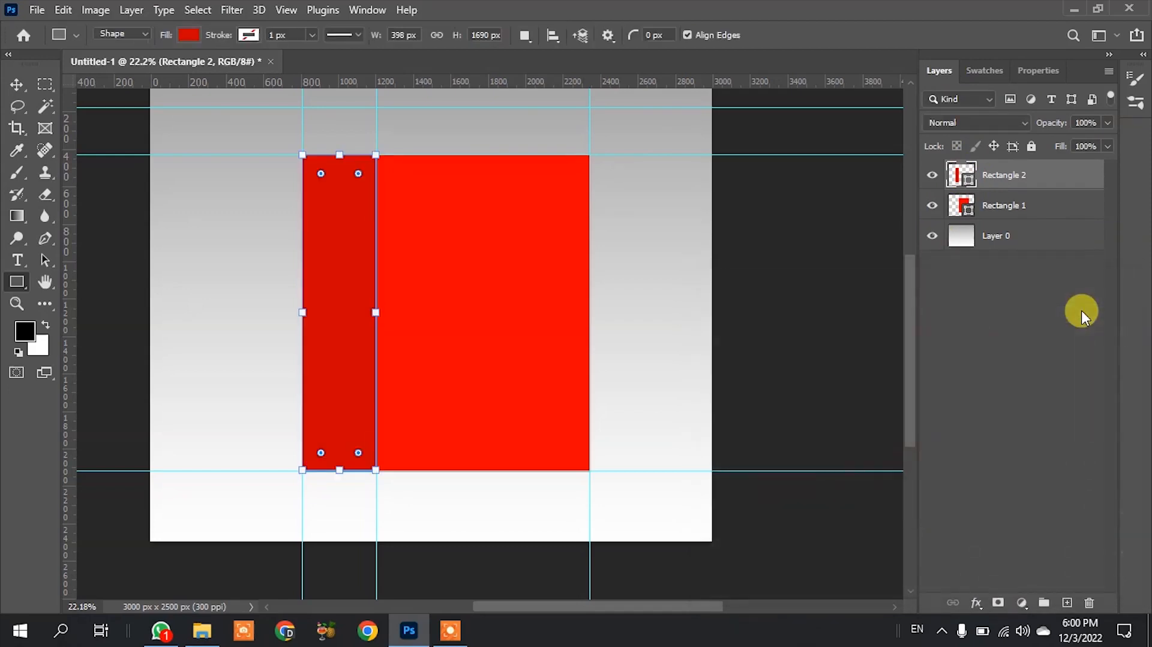
Step: Draw a rectangle of about 1356 × 405 px across the top of the red shapes and fill it with light red fb8282
scroll(441, 363, "down", 2)
scroll(406, 129, "up", 3)
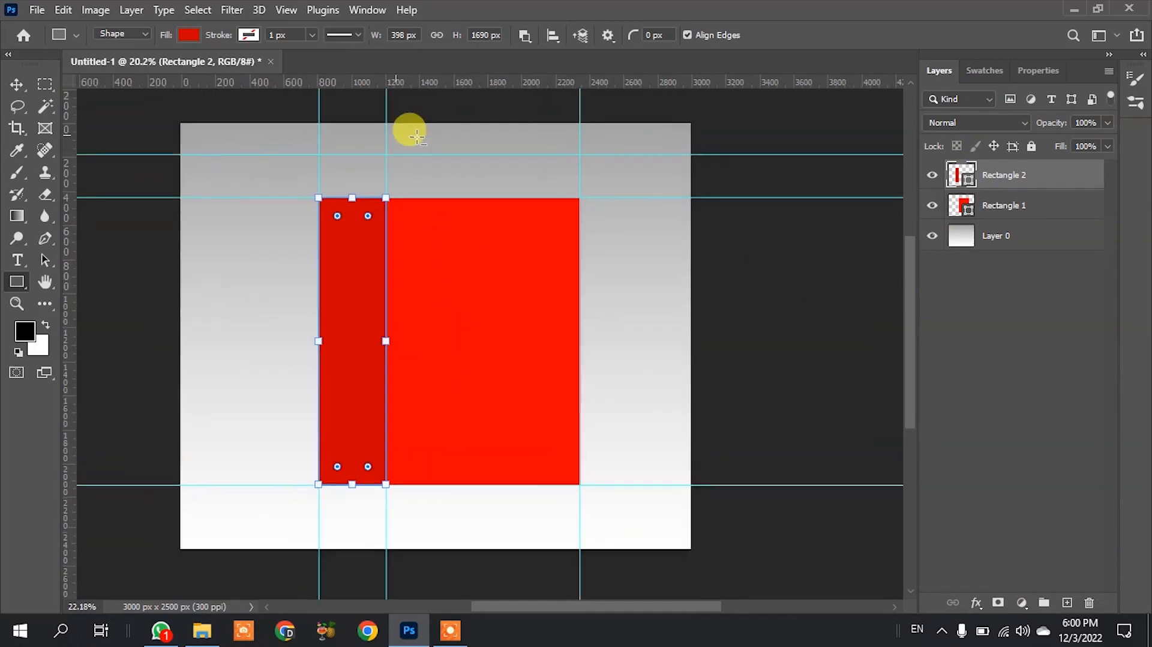
left_click_drag(335, 146, 614, 231)
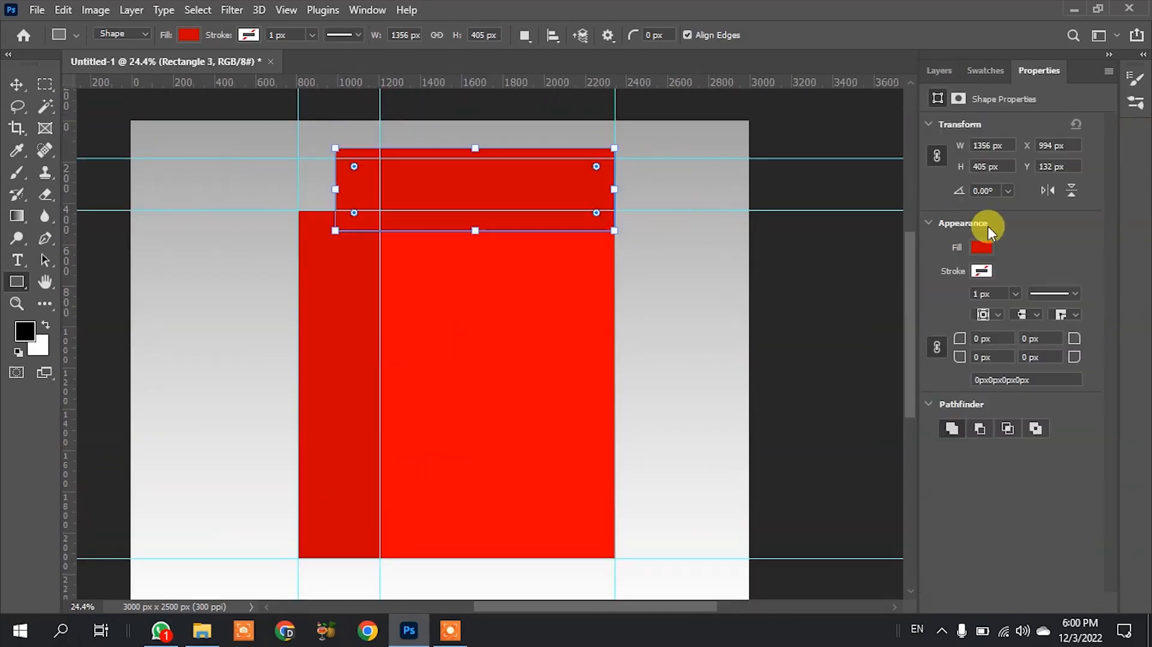
left_click(939, 70)
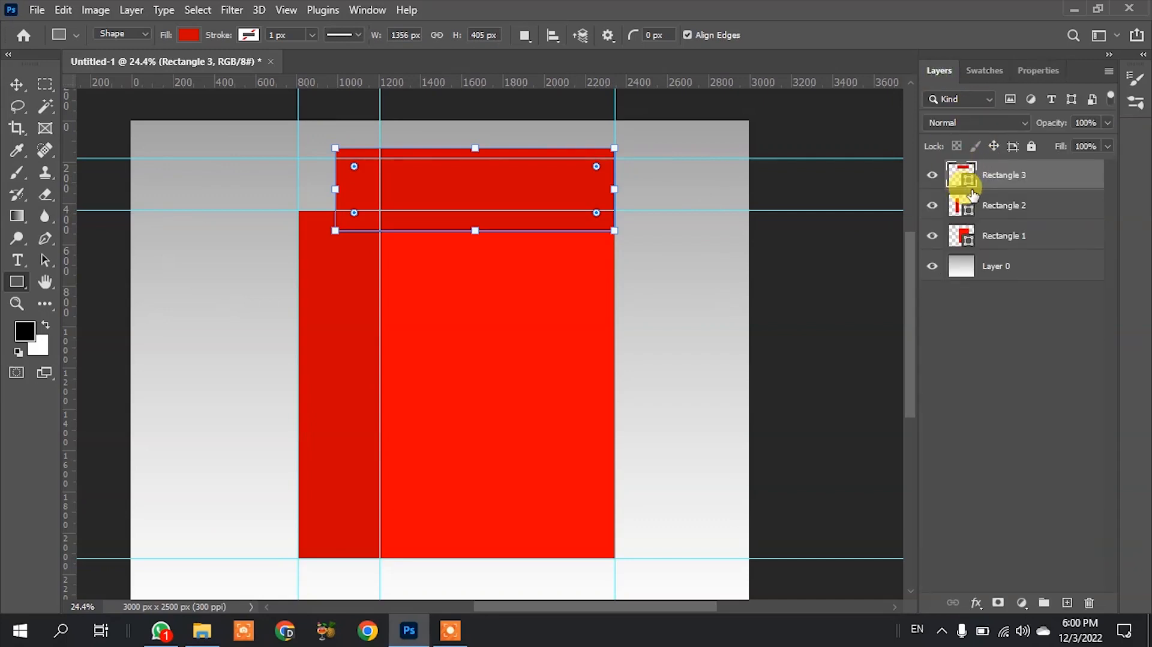
double_click(965, 175)
left_click_drag(818, 316, 808, 320)
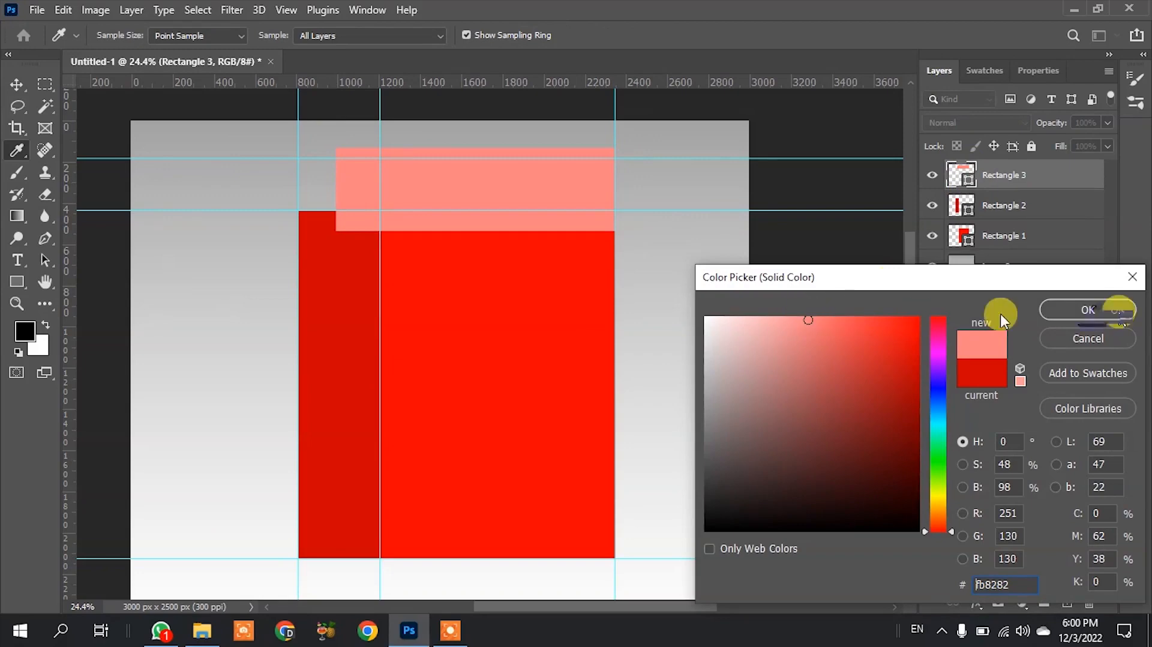
left_click(1087, 311)
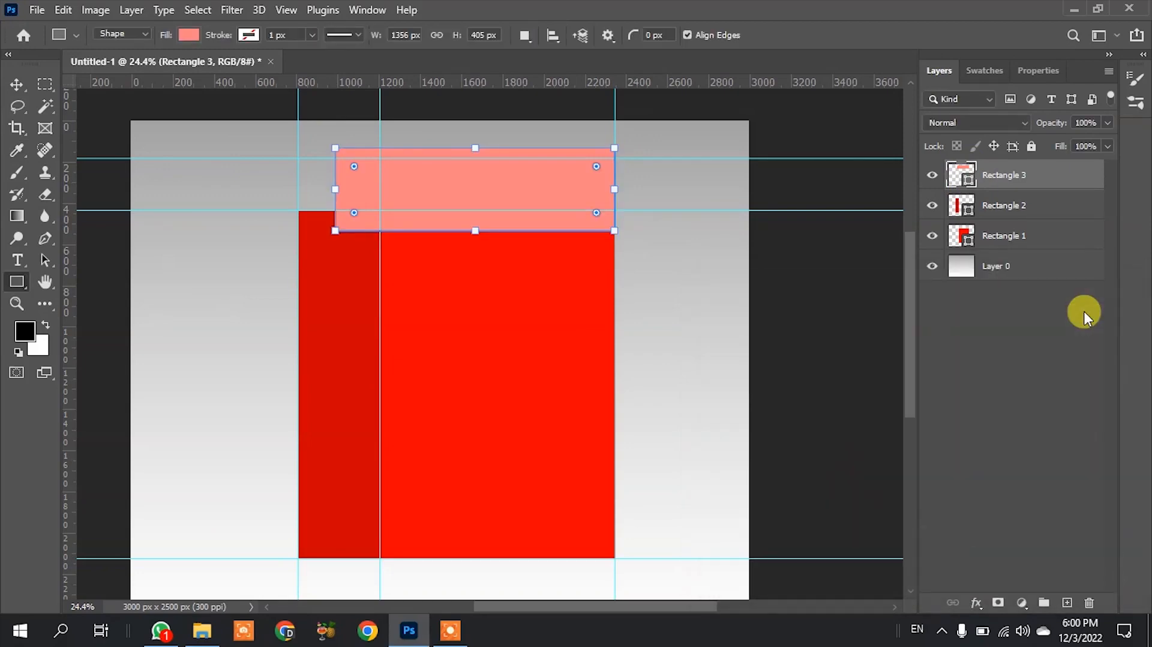
Step: Convert the layers Rectangle 3, Rectangle 2 and Rectangle 1 to smart objects
right_click(1001, 171)
left_click(987, 229)
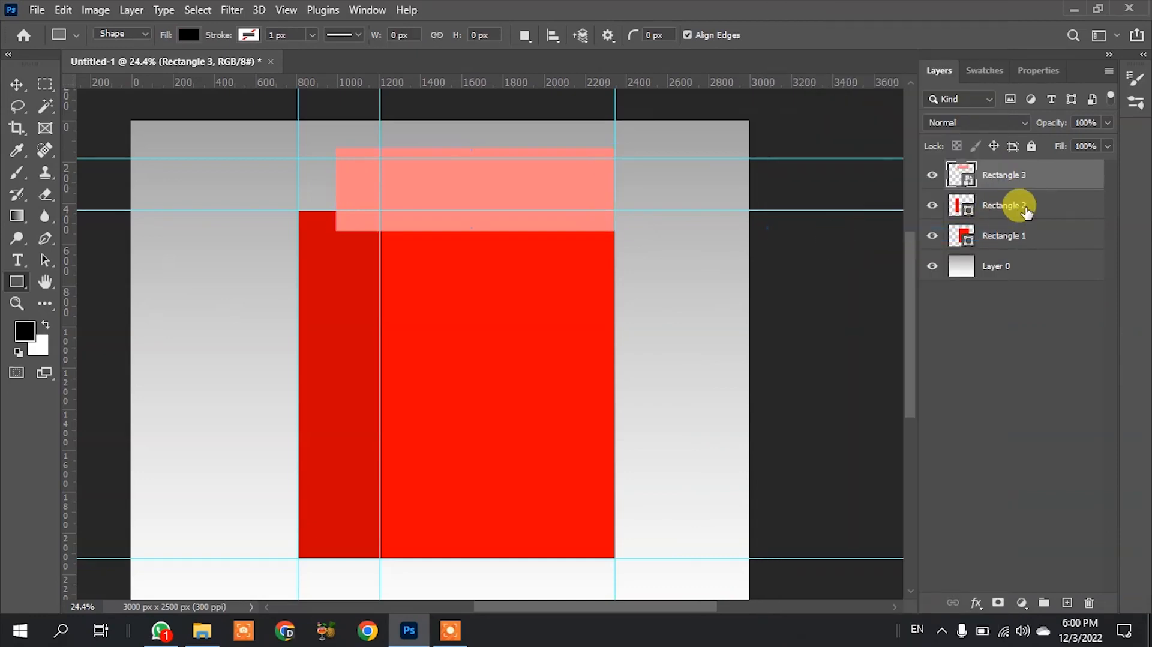
right_click(1025, 209)
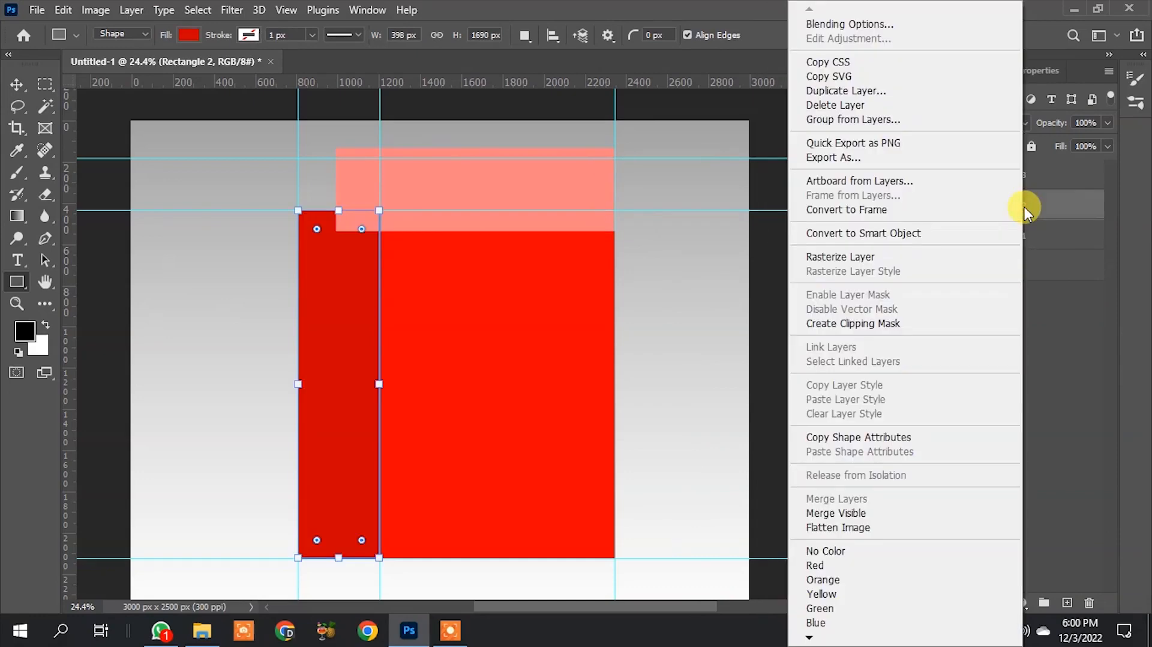
left_click(907, 239)
right_click(1016, 238)
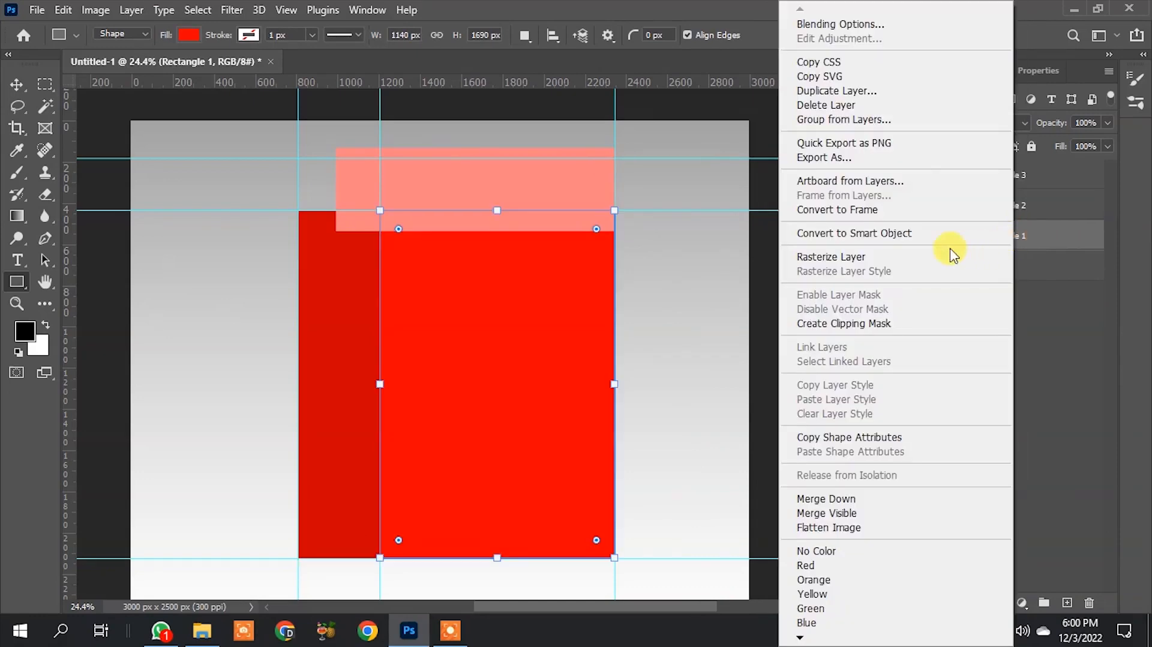
left_click(880, 237)
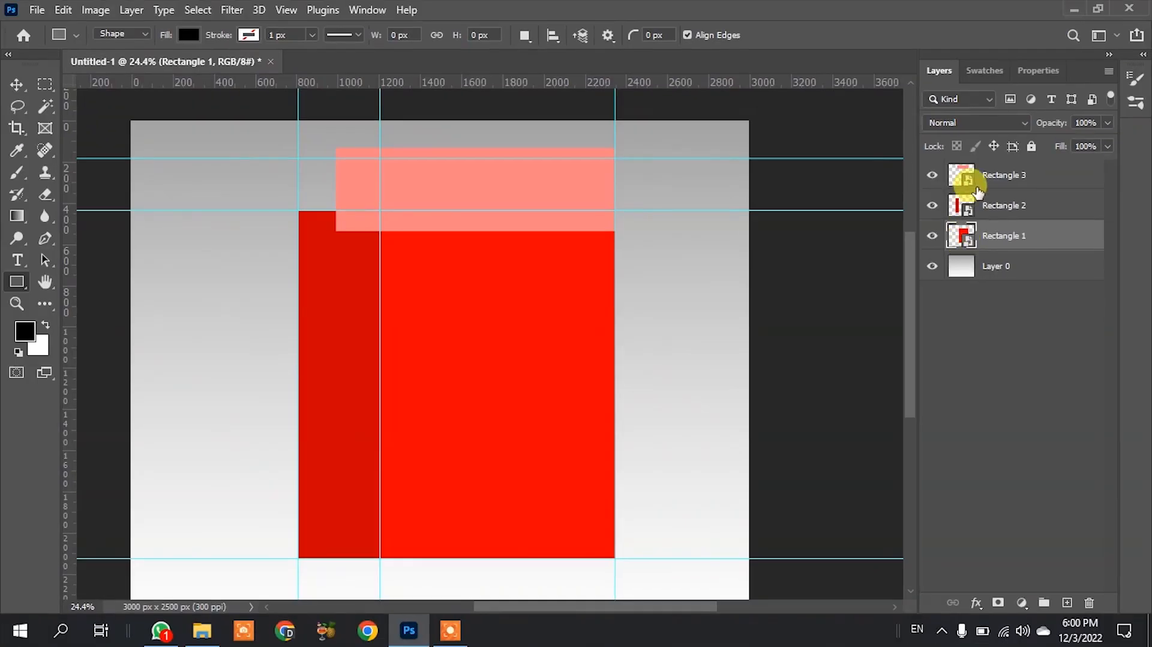
Step: Move the light red rectangle away from the other shapes into the canvas's upper right corner
left_click(17, 84)
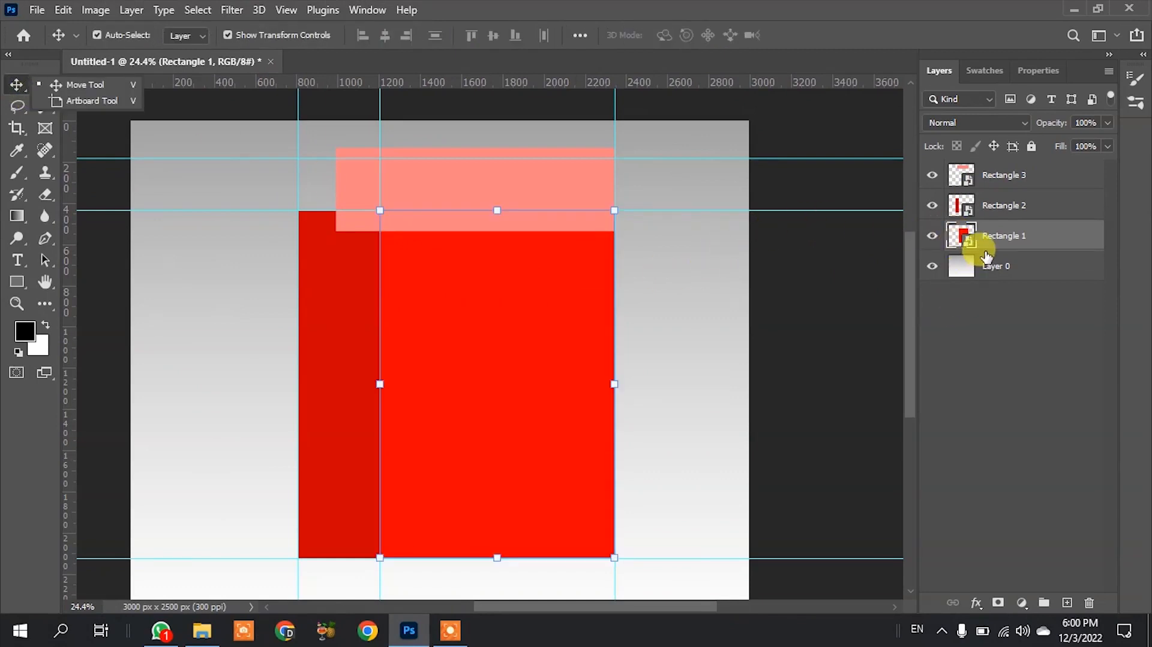
left_click(498, 180)
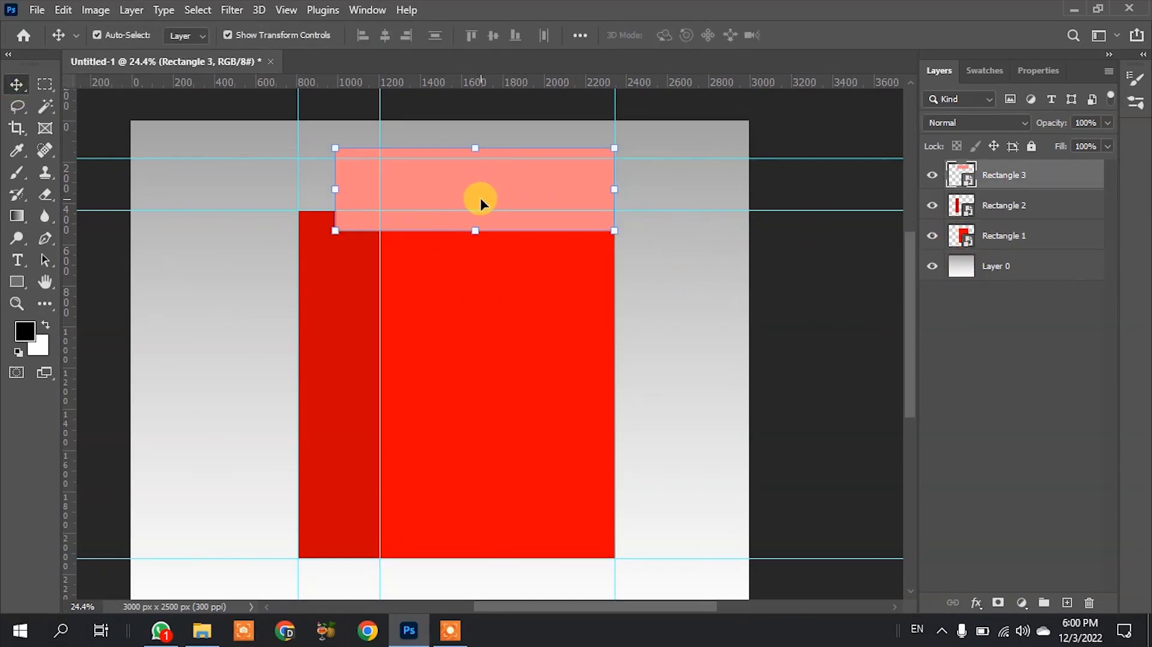
left_click_drag(481, 201, 662, 156)
left_click(344, 384)
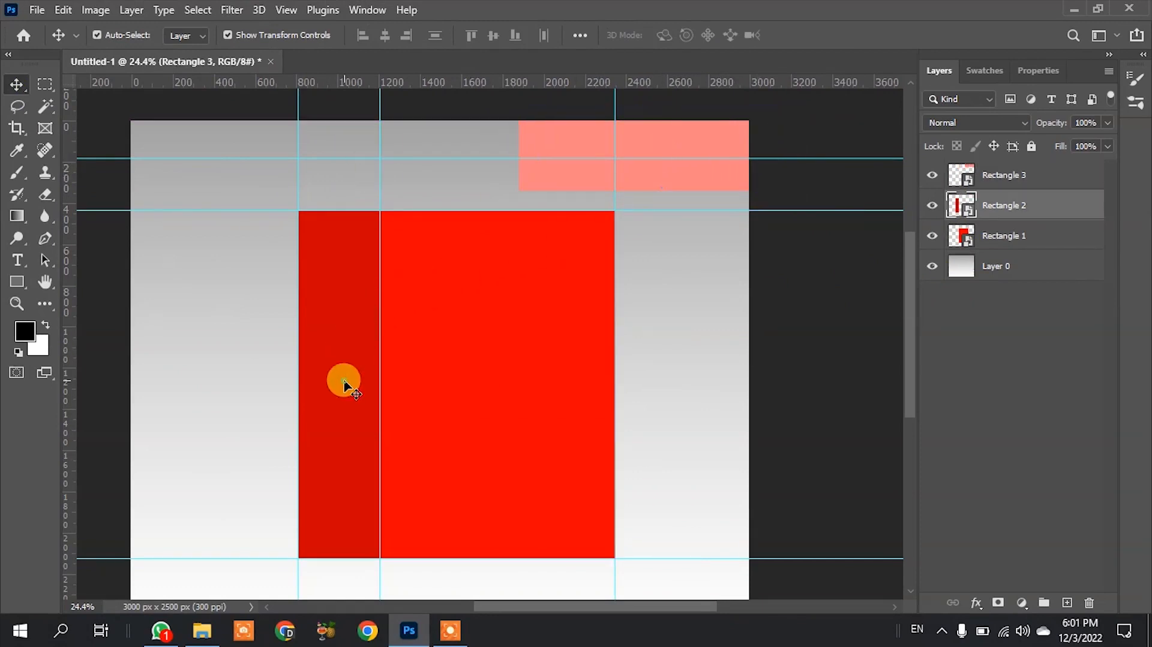
left_click(428, 405)
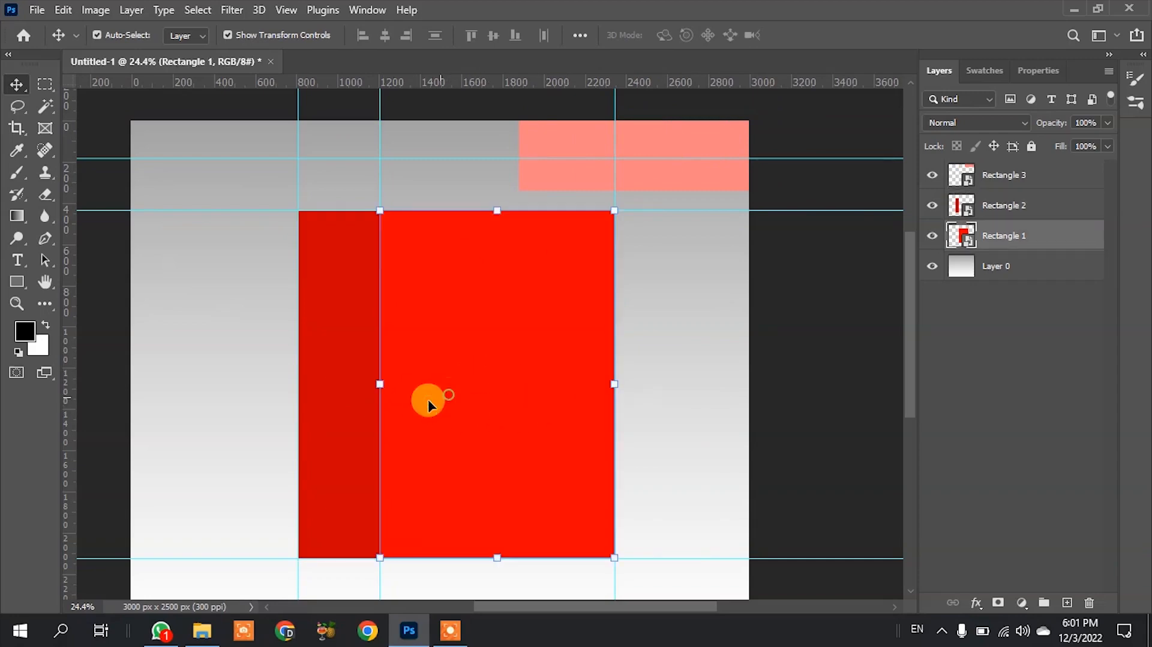
key("ctrl+t")
left_click_drag(354, 393, 538, 500)
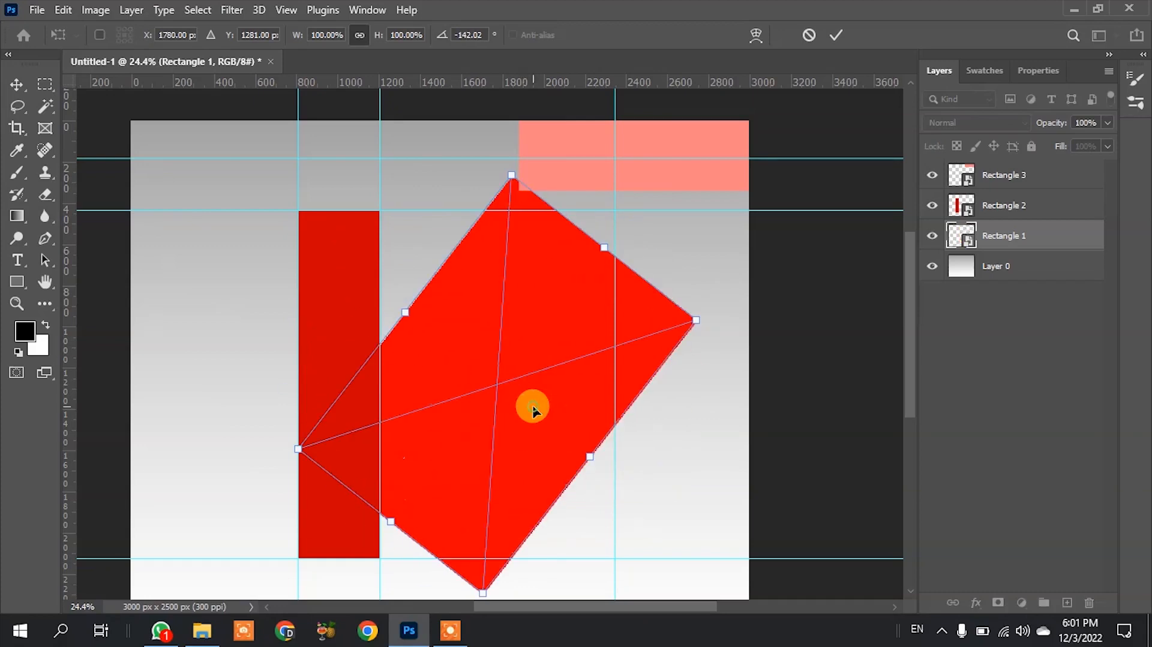
left_click(837, 39)
key("ctrl+z")
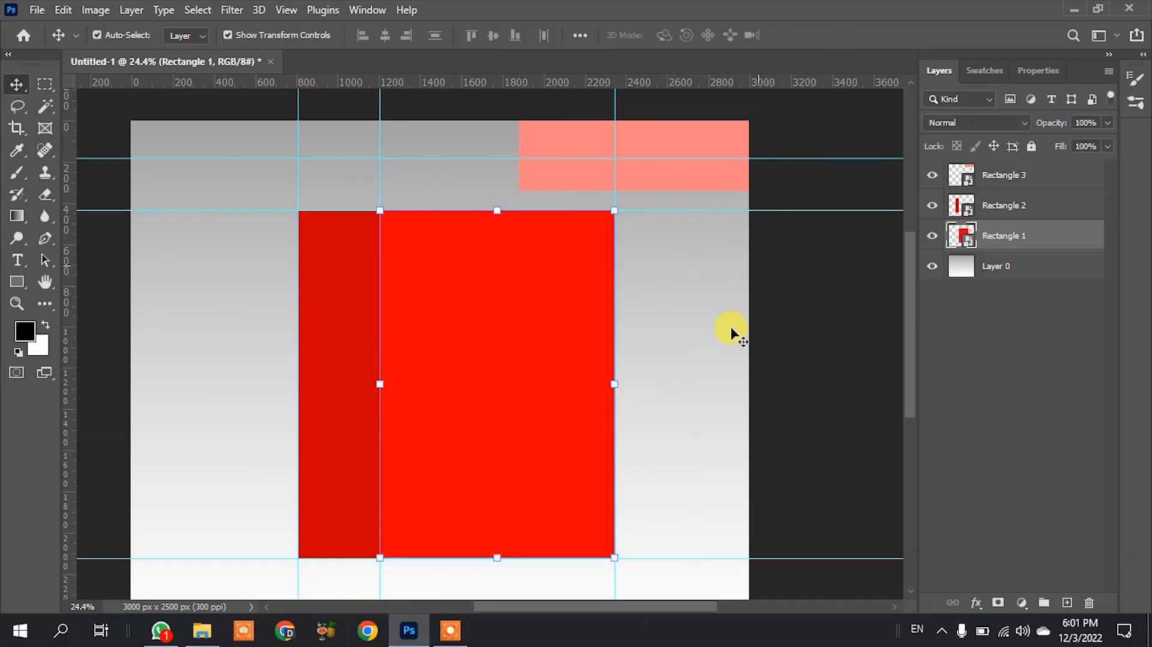
Step: Skew the bright red front rectangle by raising its right edge until its centre Y is about 1252 px
key("ctrl+t")
left_click_drag(357, 365, 630, 288)
key("ctrl+z")
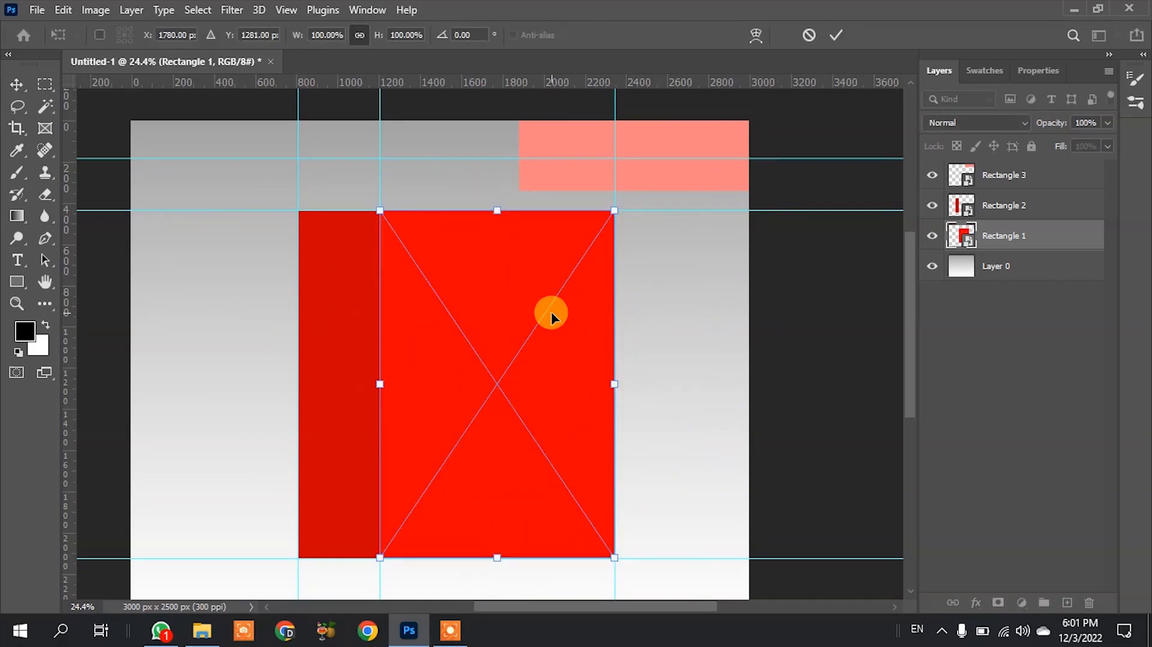
right_click(522, 319)
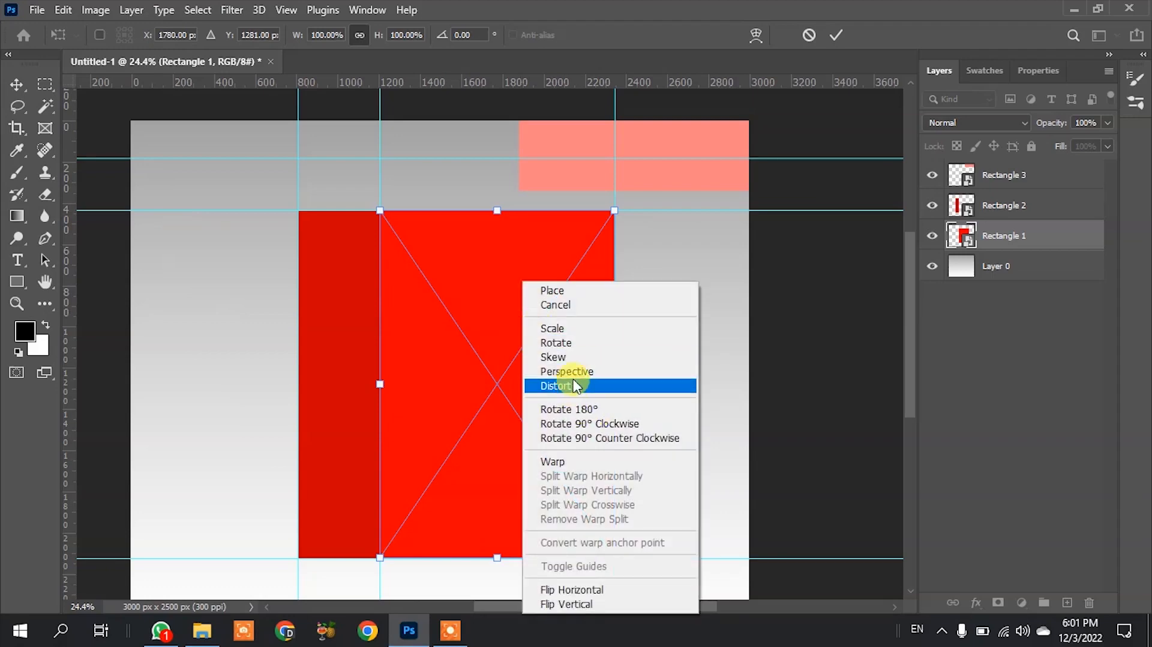
left_click(582, 360)
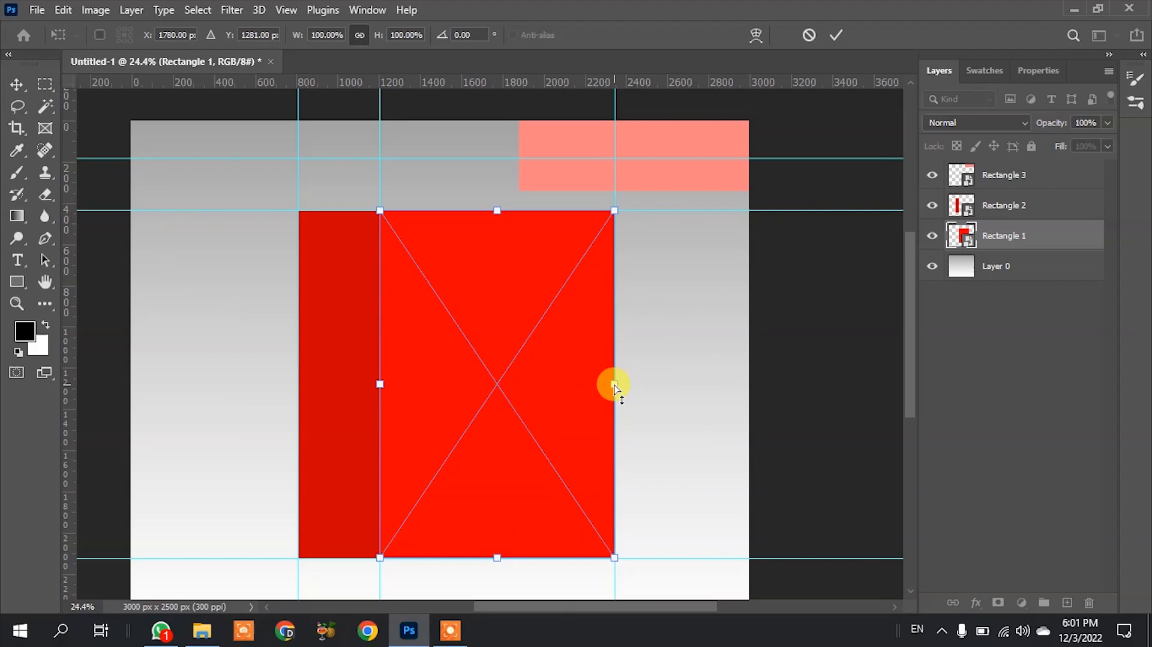
left_click_drag(614, 386, 613, 372)
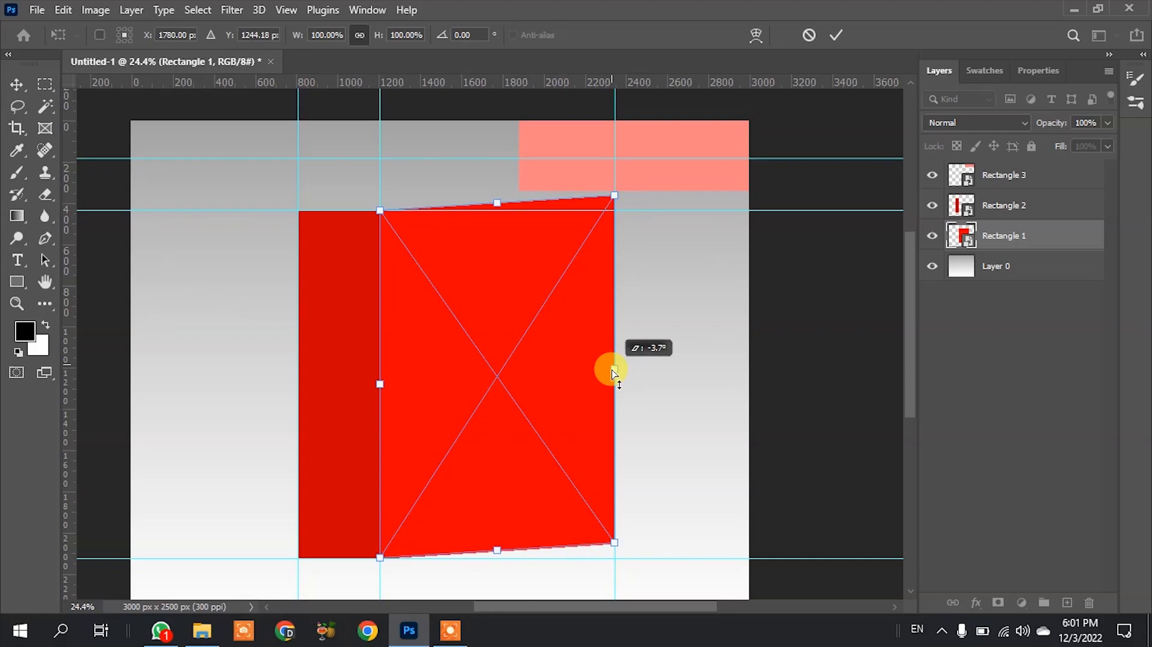
left_click_drag(613, 373, 612, 376)
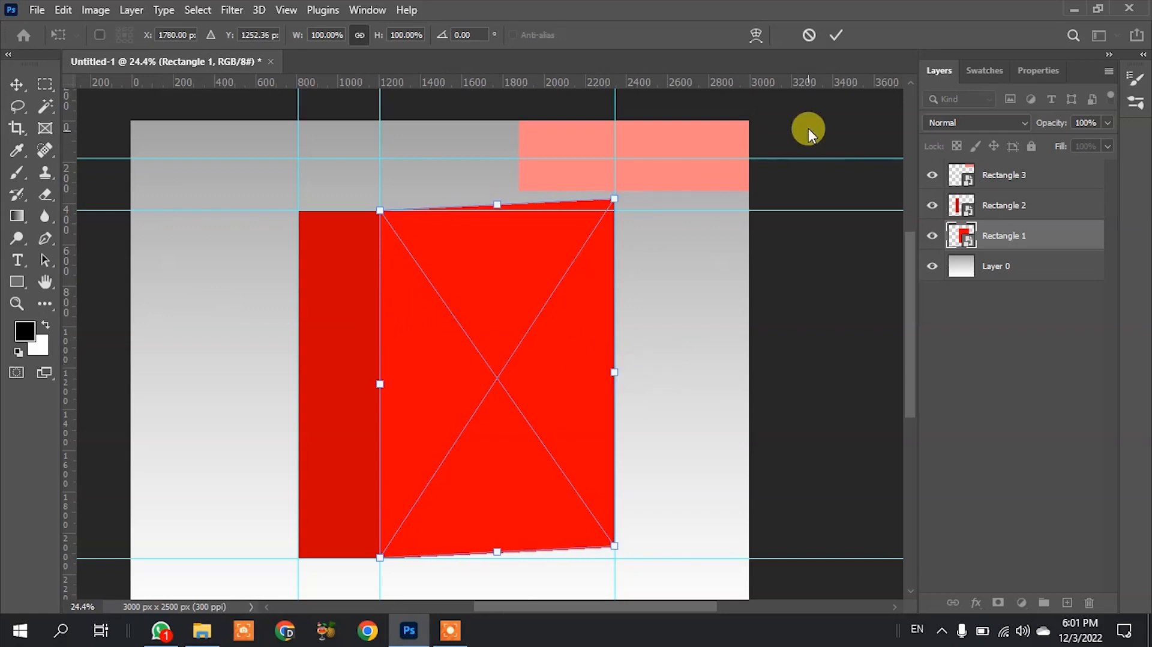
left_click(829, 33)
Step: Skew the darker red side rectangle by raising its left edge until its centre Y is about 1224 px
left_click(351, 360)
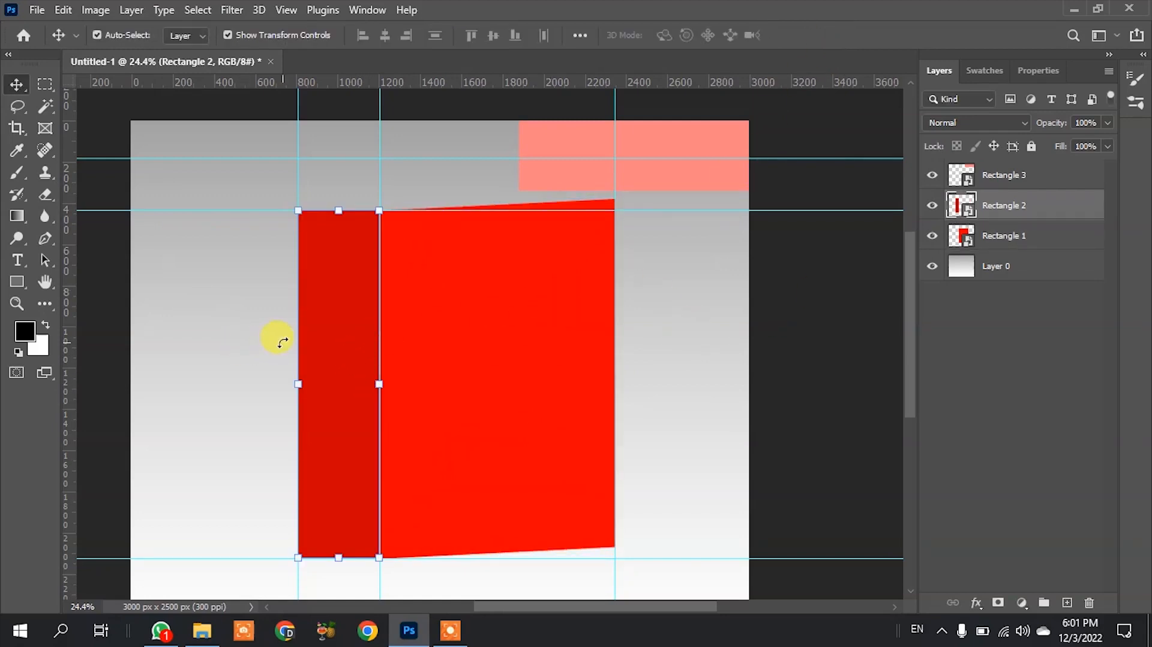
key("ctrl+t")
right_click(297, 341)
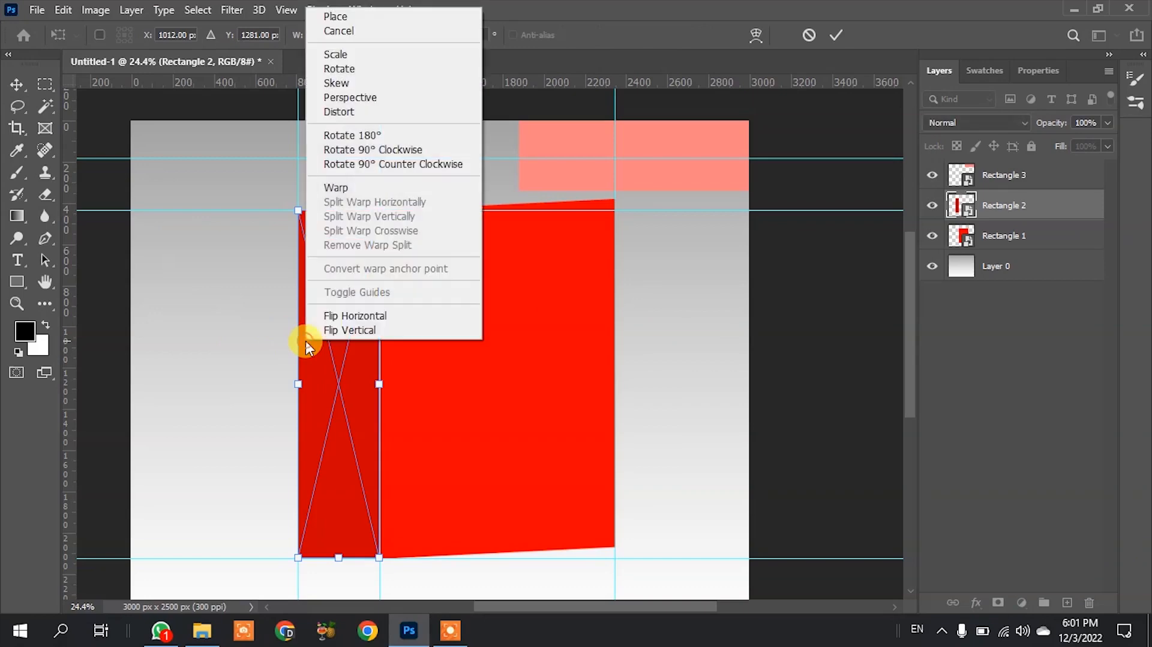
left_click(351, 84)
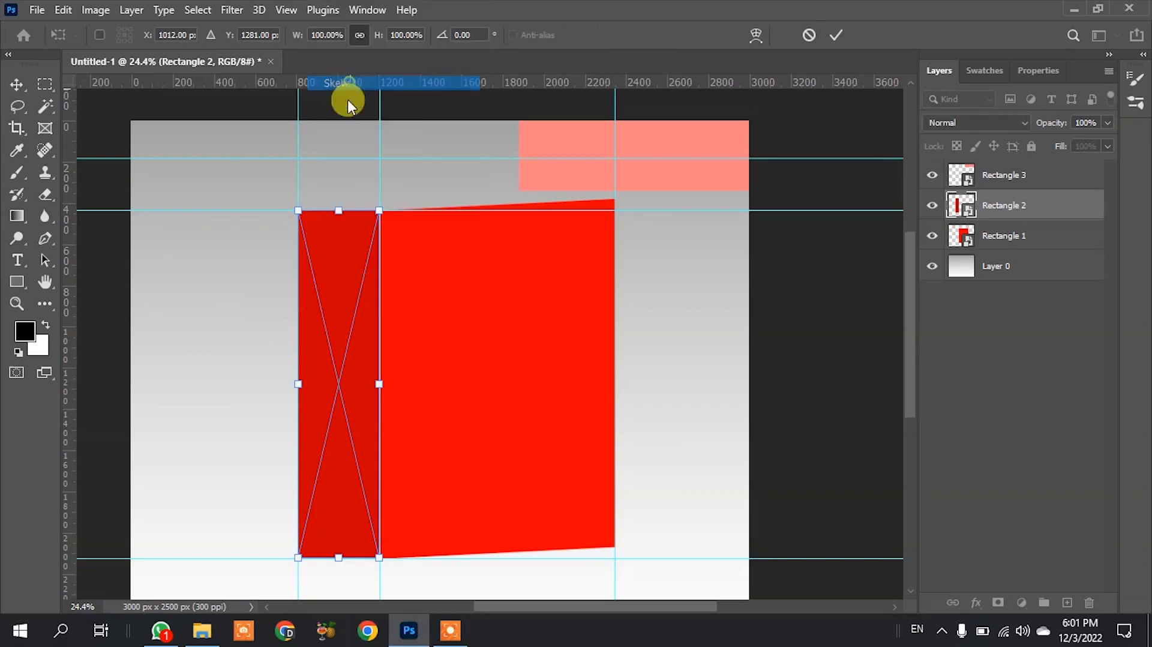
left_click_drag(300, 386, 300, 365)
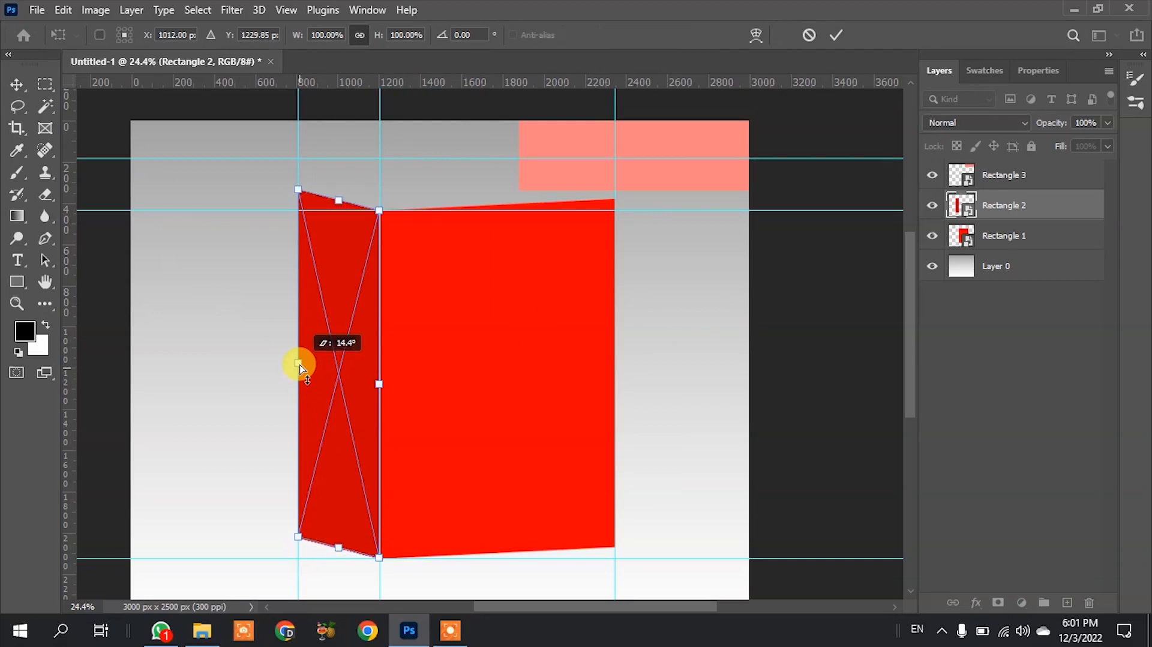
left_click_drag(300, 365, 300, 361)
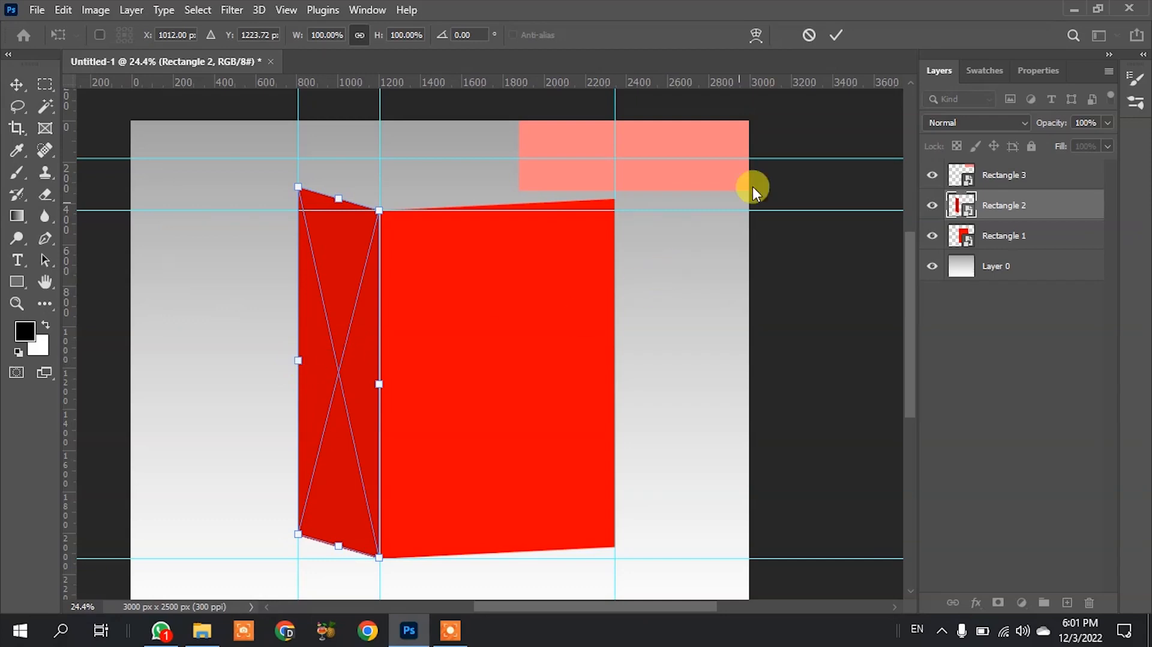
left_click(836, 35)
Step: Skew the bright red front rectangle further, raising its right edge until its centre Y is about 1230 px
left_click(571, 309)
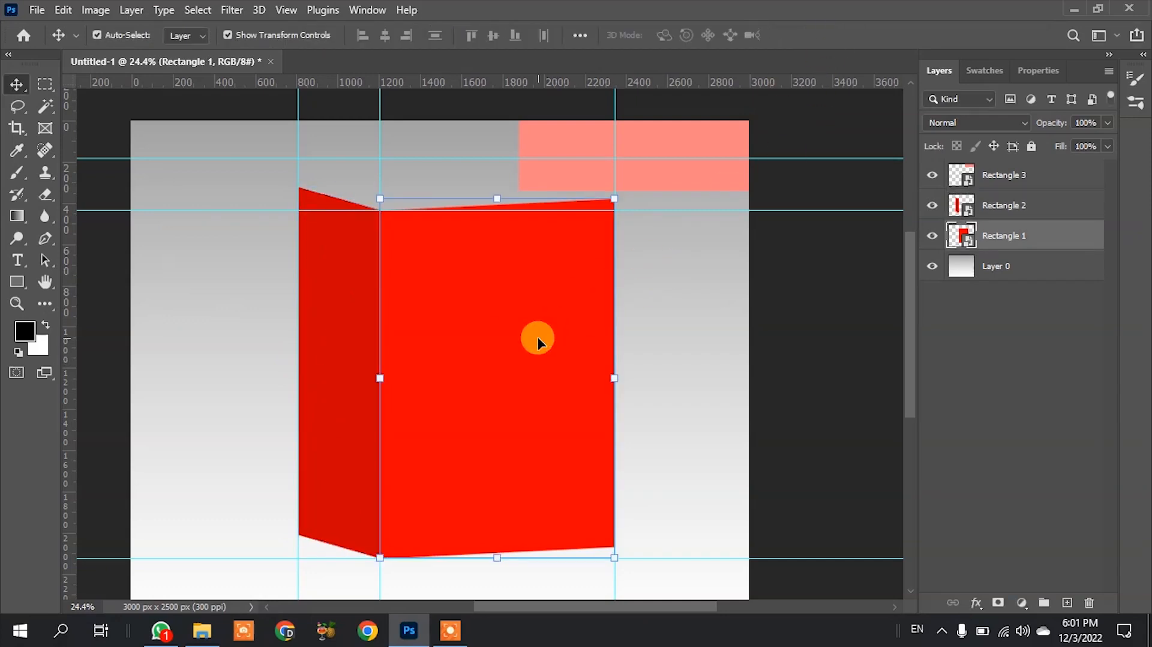
right_click(538, 342)
key("Escape")
key("ctrl+t")
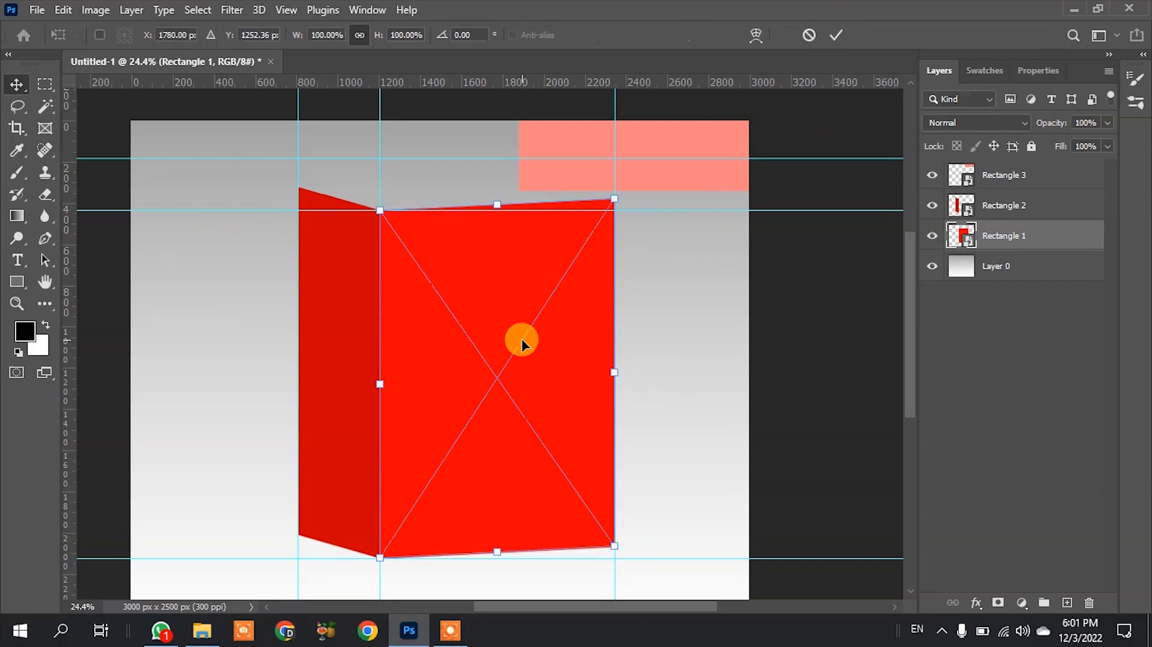
right_click(526, 341)
left_click(564, 83)
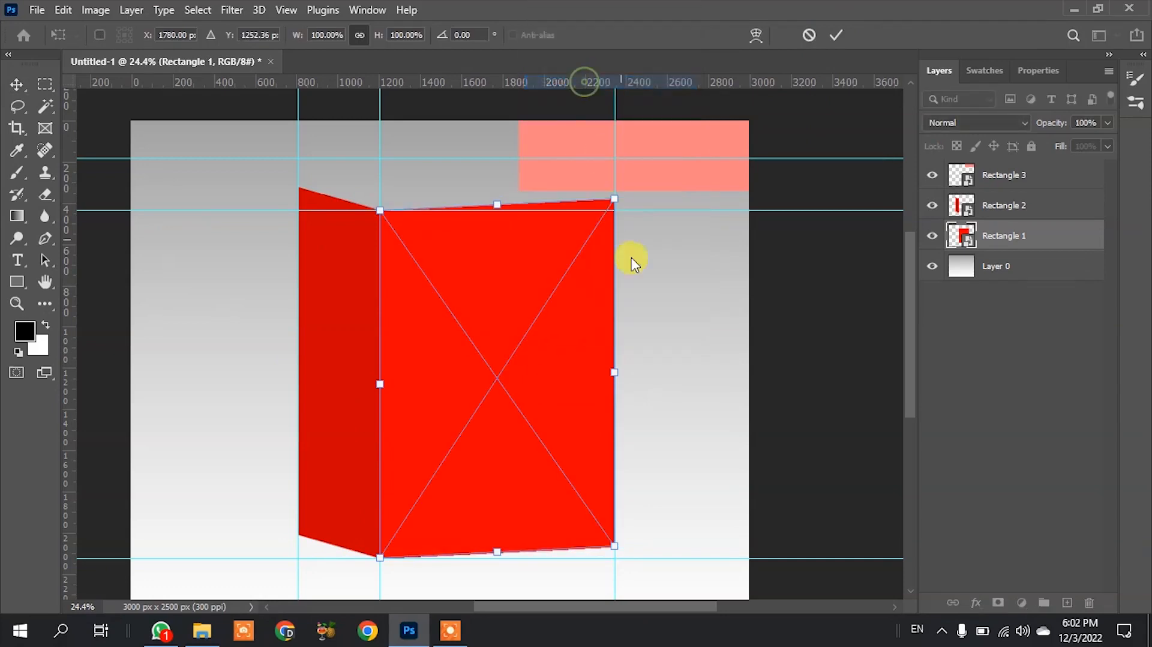
left_click_drag(616, 372, 616, 366)
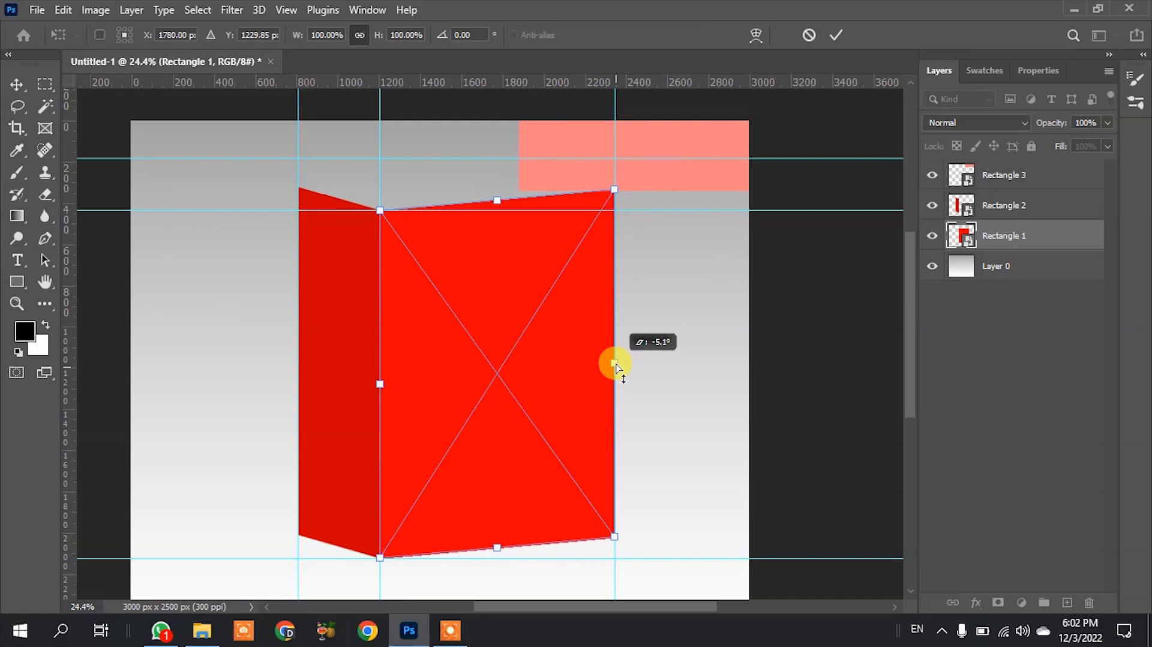
left_click(835, 41)
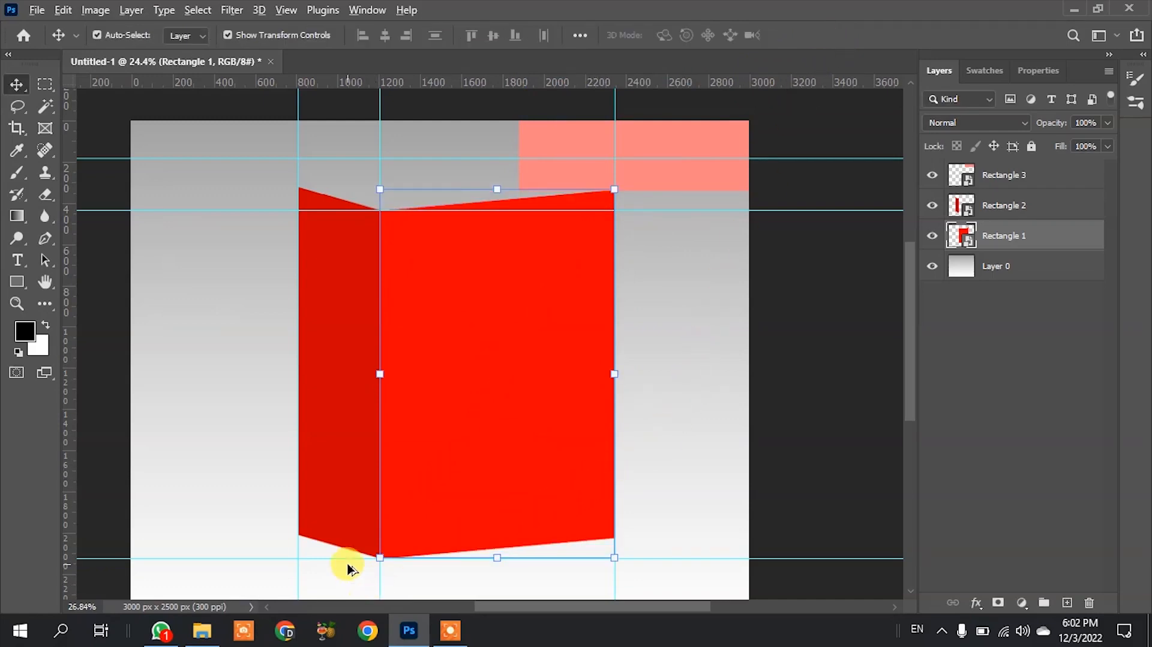
Step: Distort the darker red side face by moving its lower-left corner upward and slightly inward from the guide
scroll(348, 568, "up", 5)
left_click(257, 475)
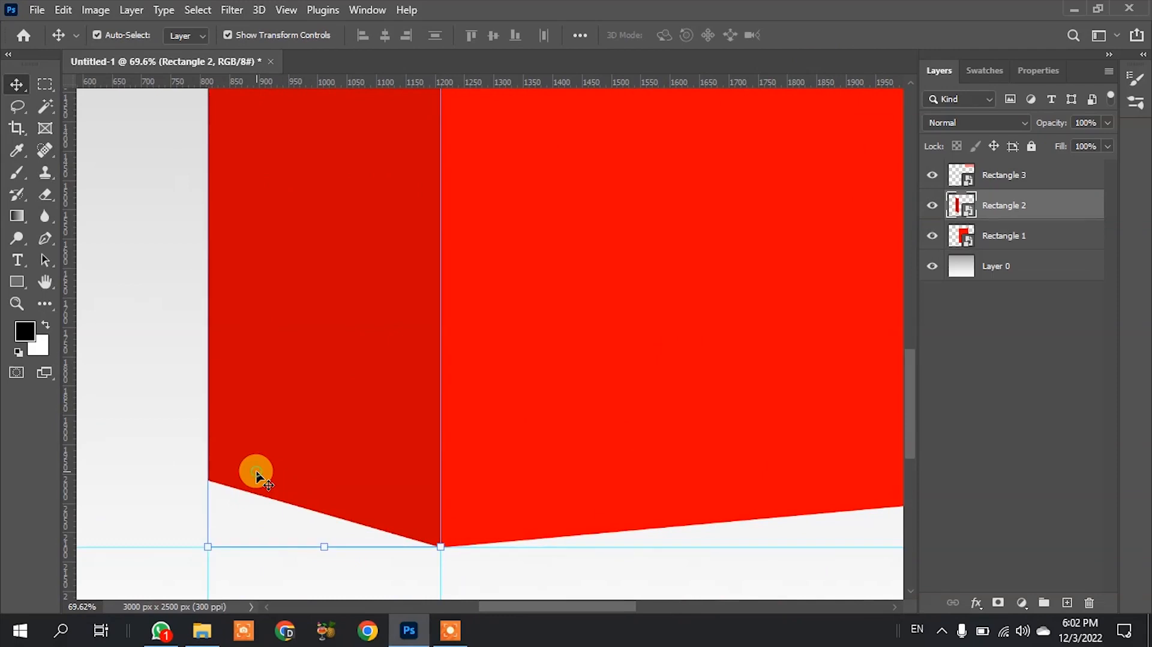
scroll(363, 460, "down", 2)
scroll(342, 452, "up", 1)
key("ctrl")
key("ctrl+t")
right_click(311, 400)
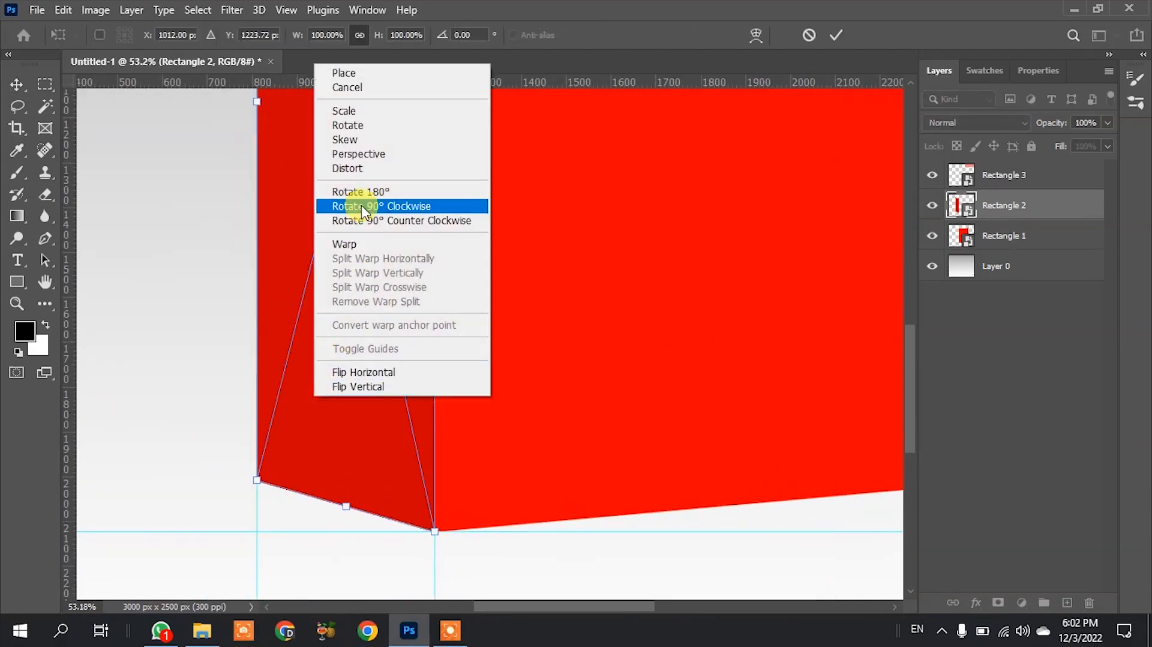
left_click(372, 168)
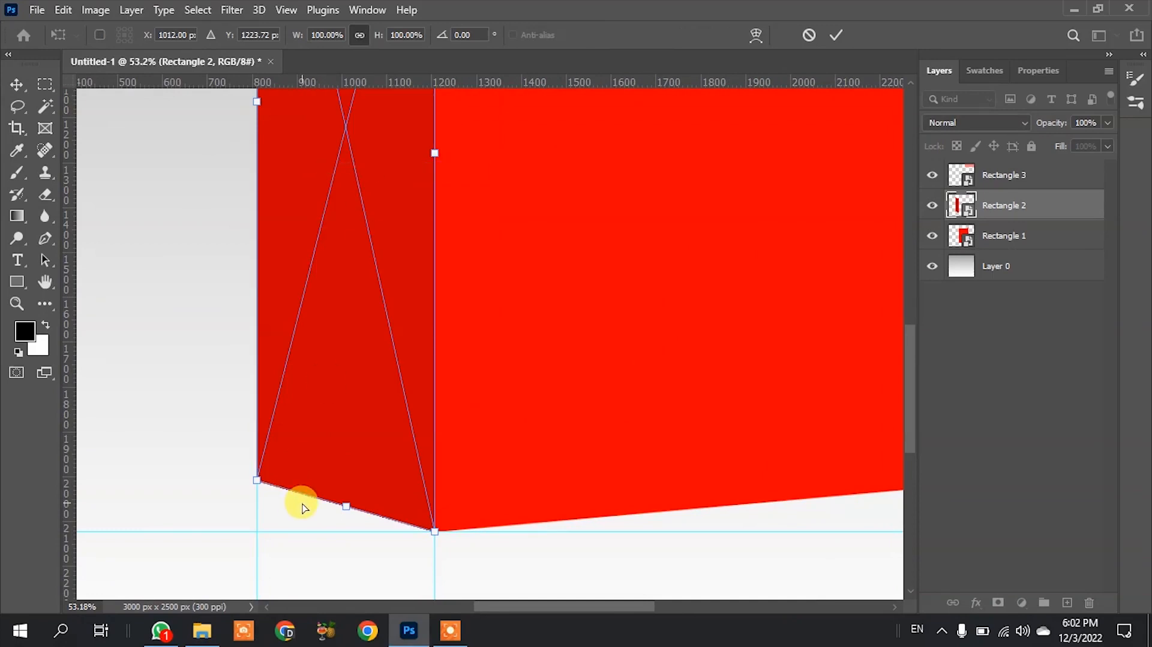
scroll(275, 476, "up", 1)
scroll(276, 478, "up", 1)
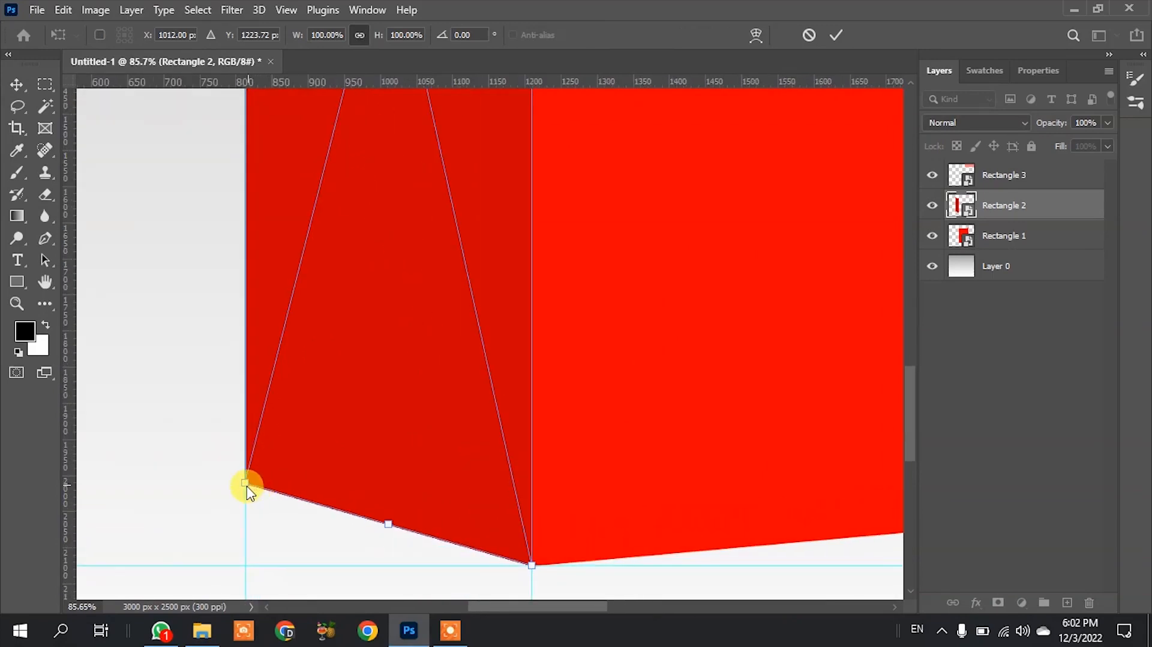
left_click_drag(246, 483, 256, 431)
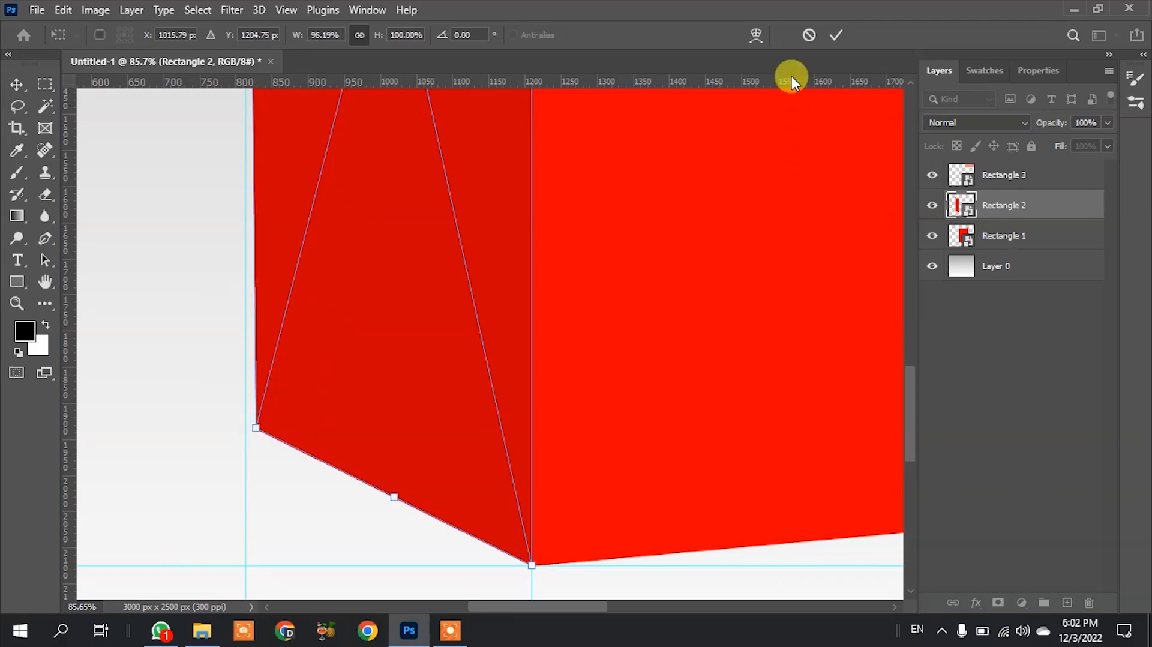
left_click(829, 37)
Step: Distort the bright red front face by moving its lower-right corner upward and slightly inward from the guide
scroll(274, 483, "down", 5)
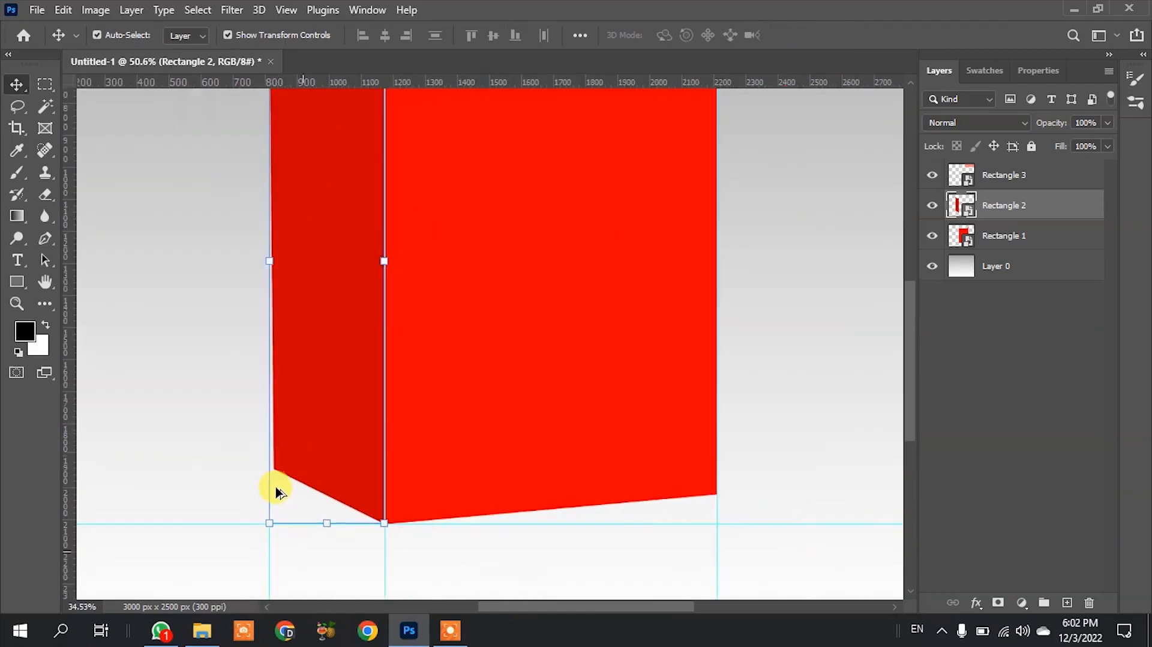
scroll(479, 498, "up", 5)
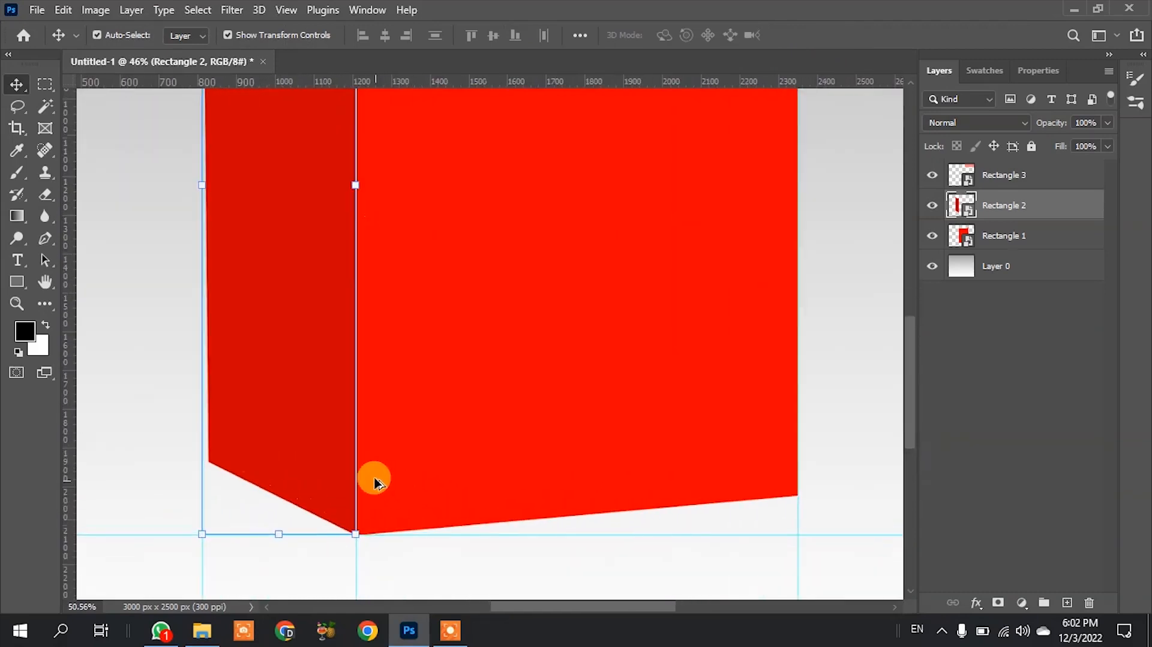
scroll(612, 454, "down", 4)
left_click(717, 453)
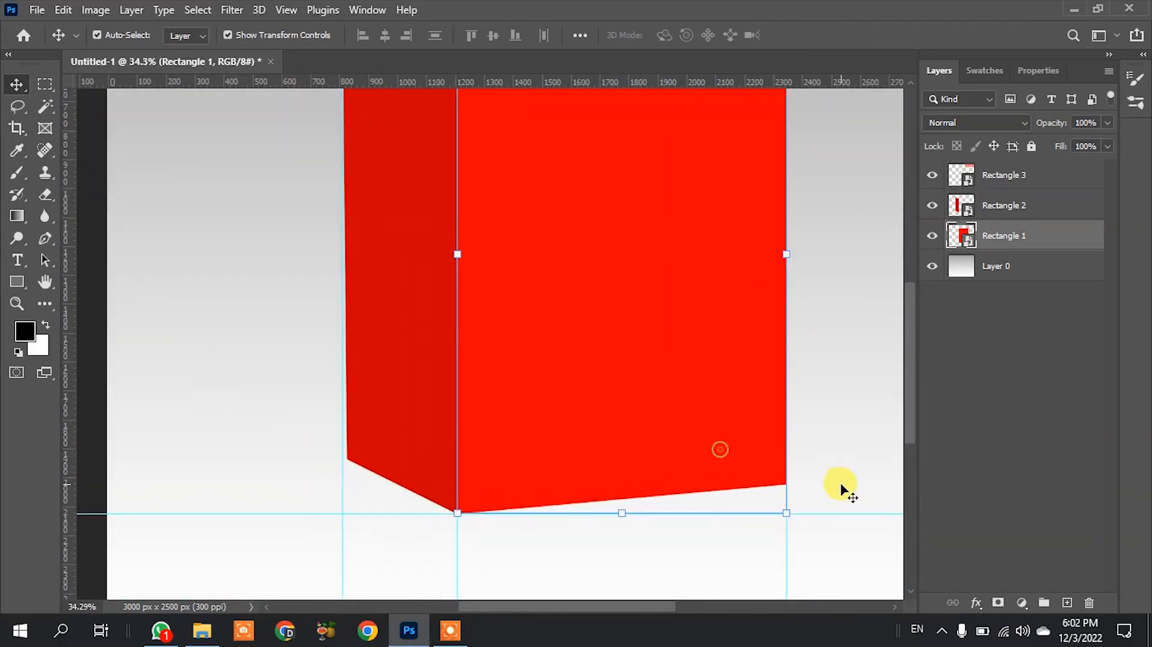
scroll(779, 480, "up", 1)
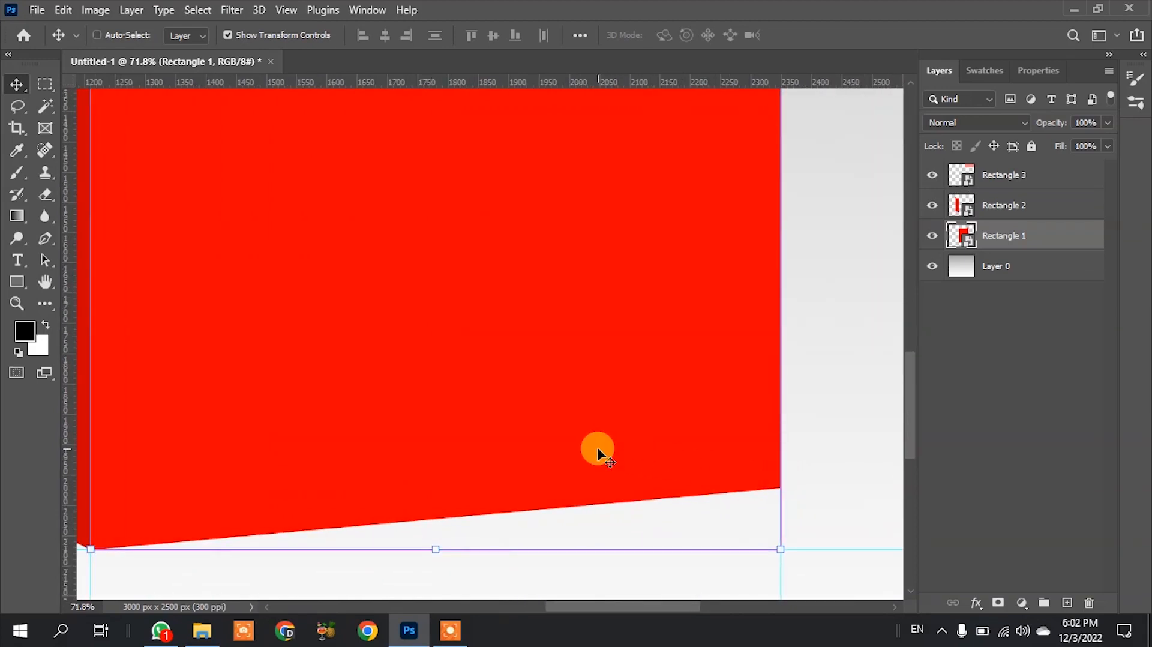
key("ctrl+t")
right_click(547, 405)
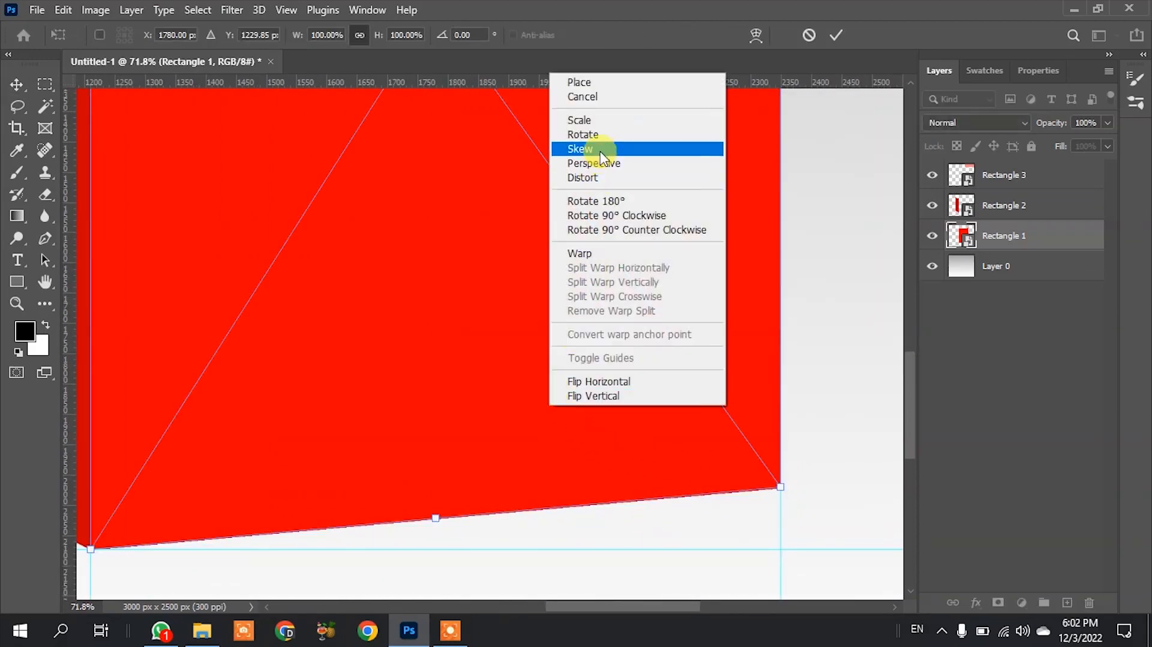
left_click(621, 178)
scroll(790, 492, "up", 1)
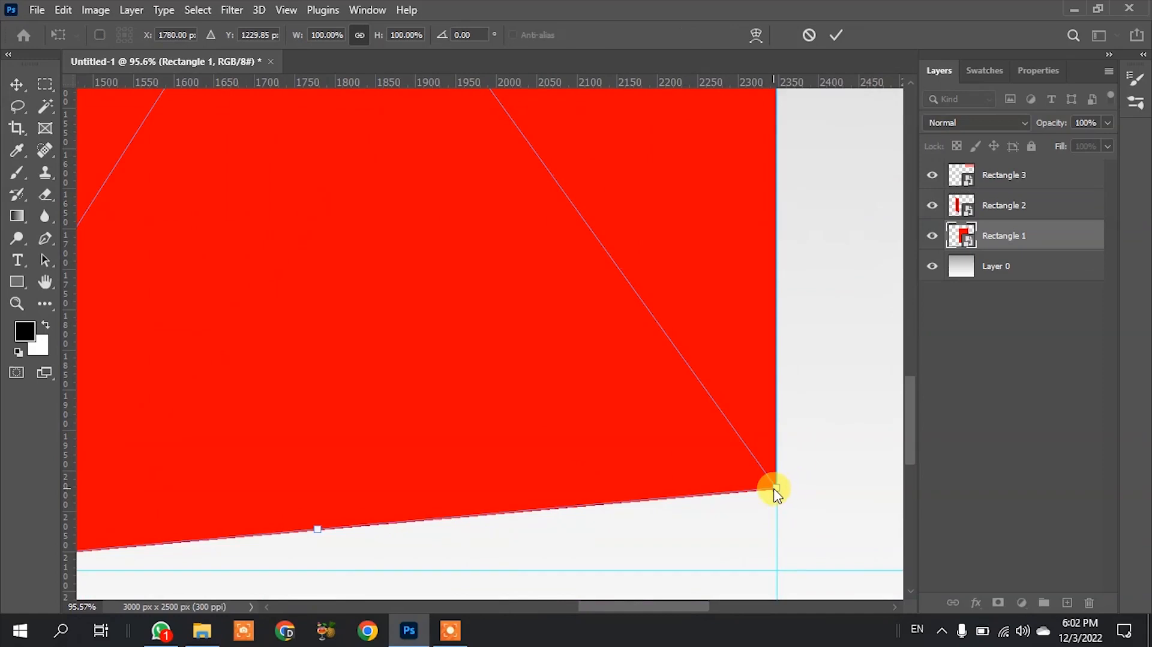
left_click_drag(776, 491, 762, 435)
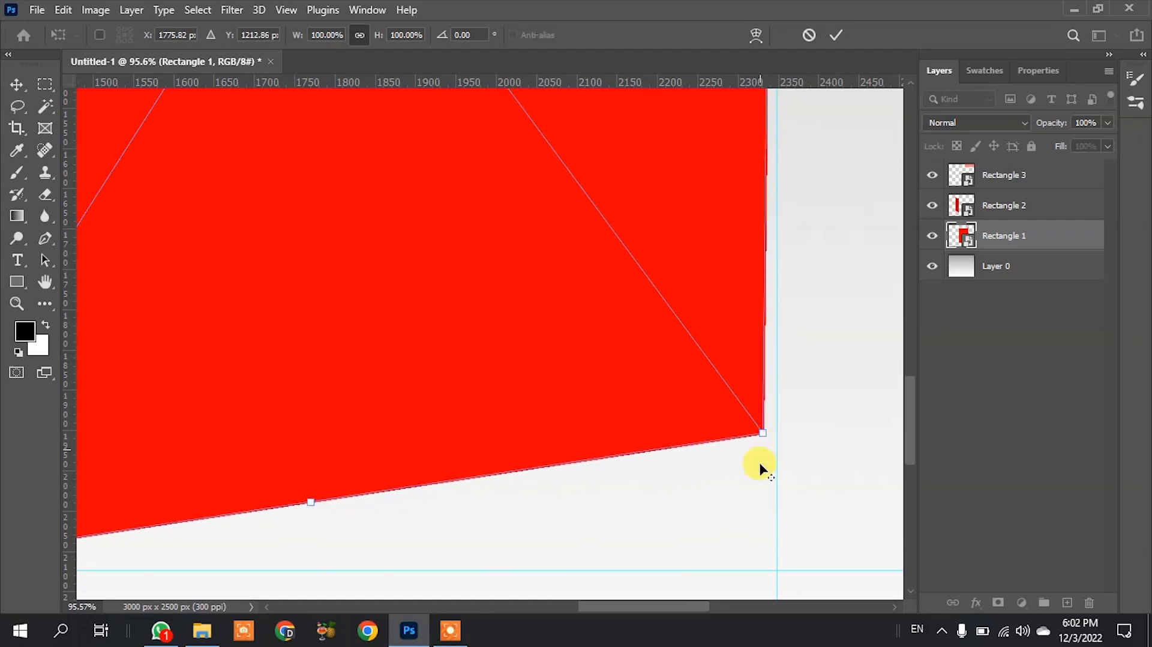
Step: Fine-tune the position of the front face's lower-right corner and apply the distortion
scroll(762, 537, "down", 7)
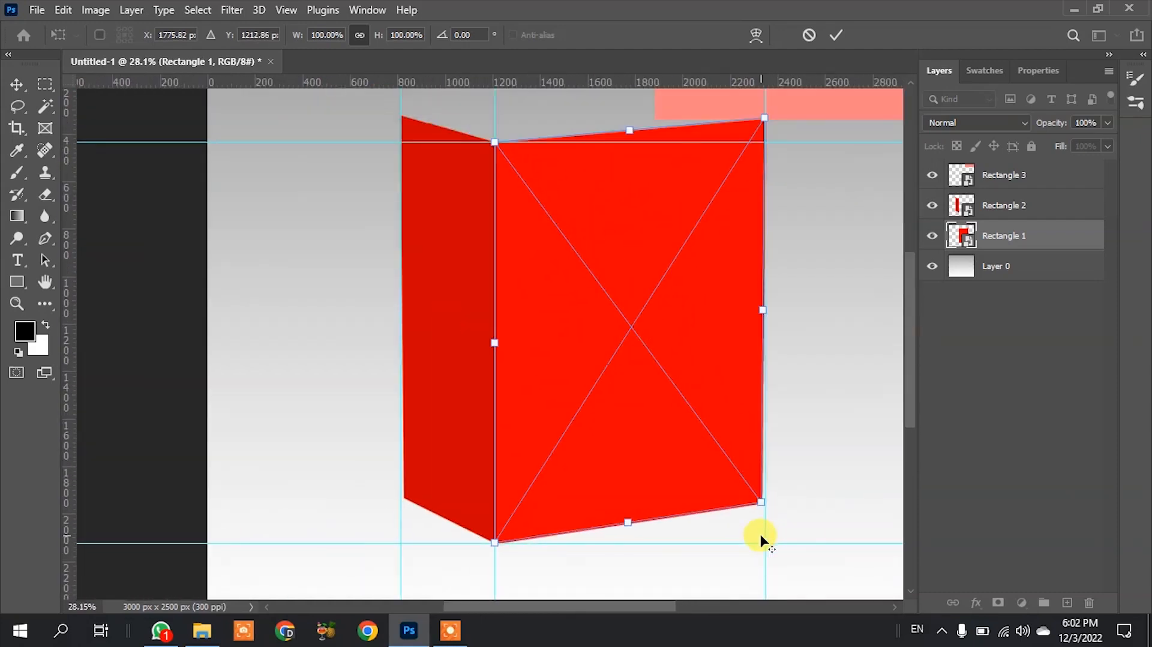
scroll(760, 538, "up", 8)
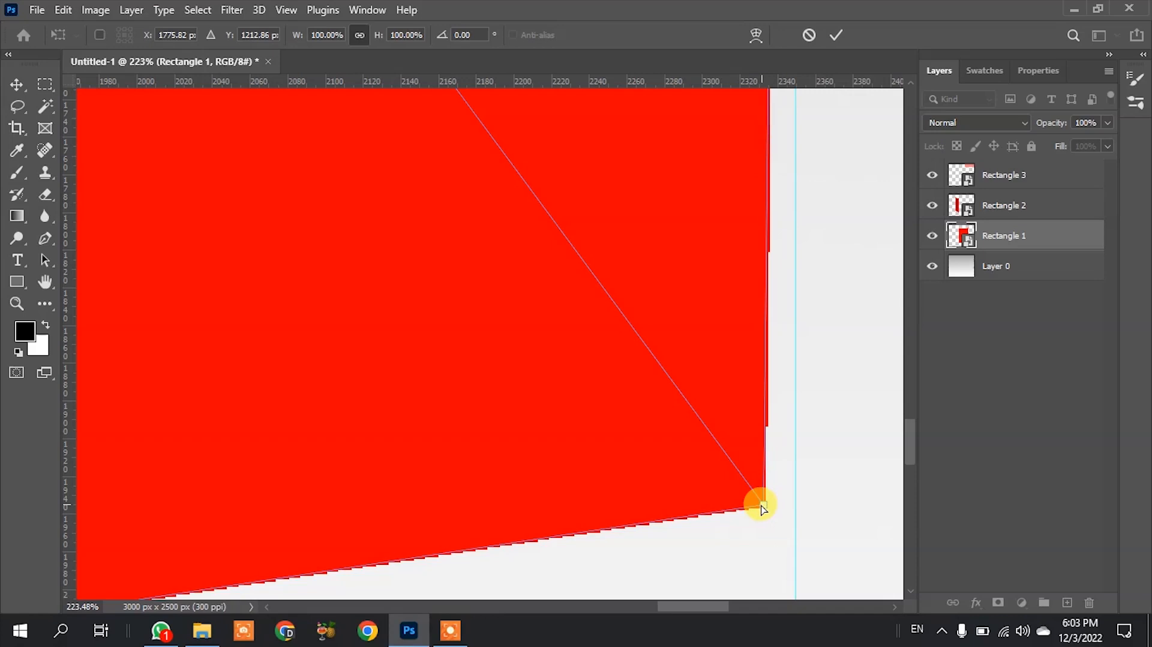
left_click_drag(761, 508, 763, 508)
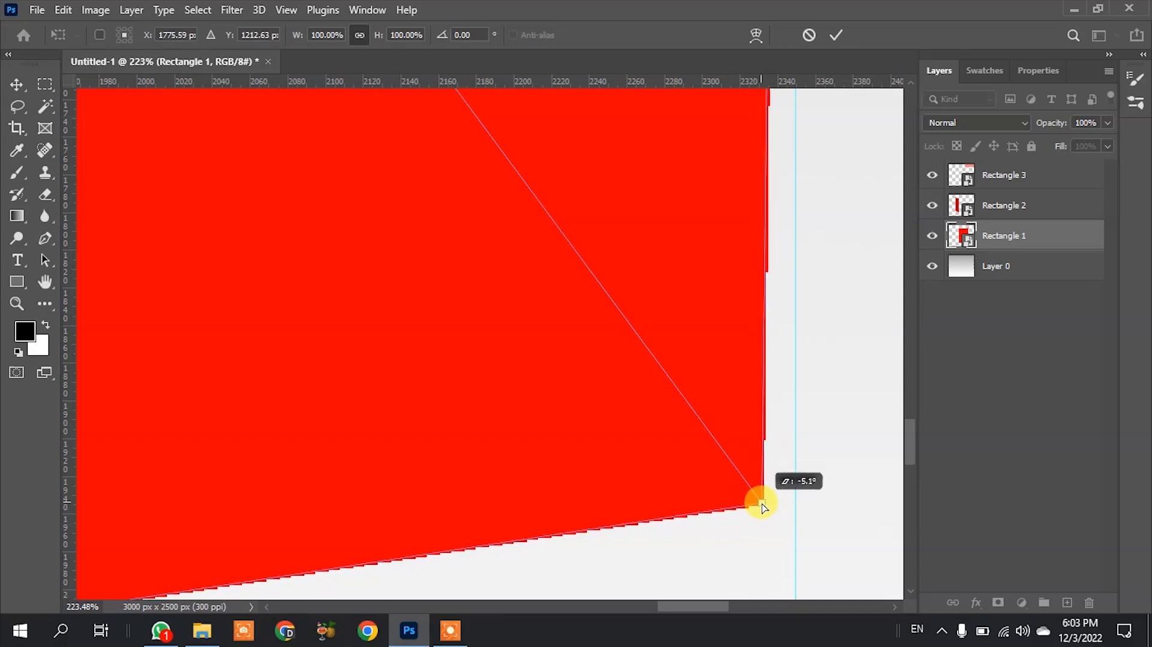
left_click_drag(762, 507, 766, 506)
key("Return")
scroll(730, 553, "down", 5)
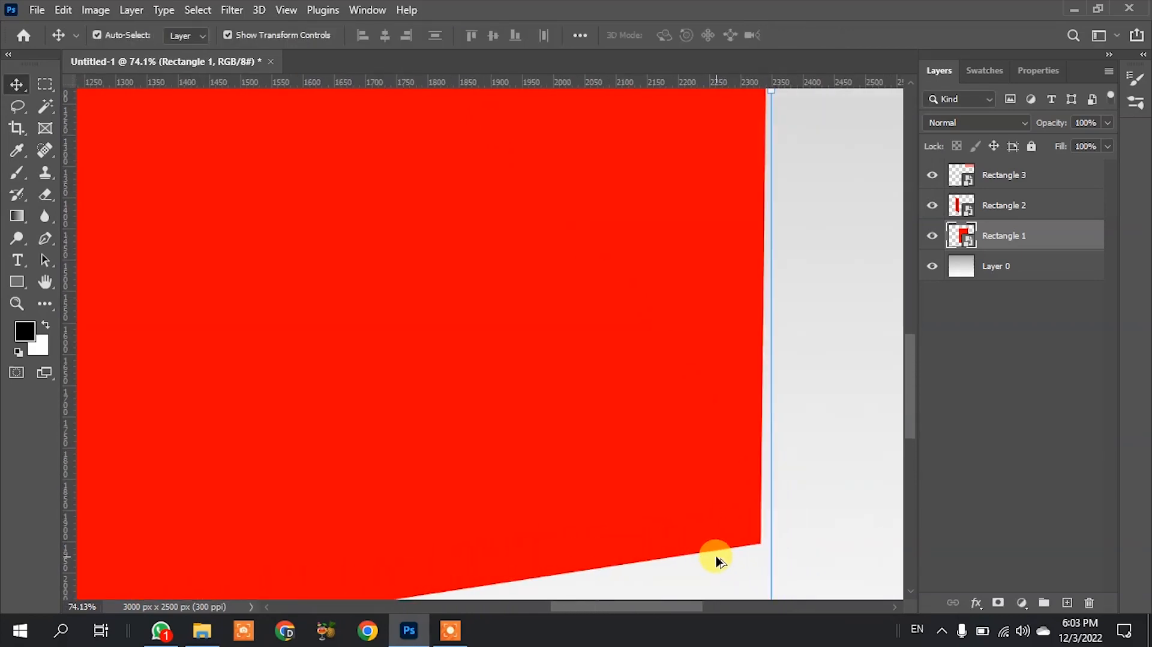
Step: Move the light red top rectangle over the upper ends of the side and front faces, resting on the horizontal guide
scroll(717, 559, "down", 4)
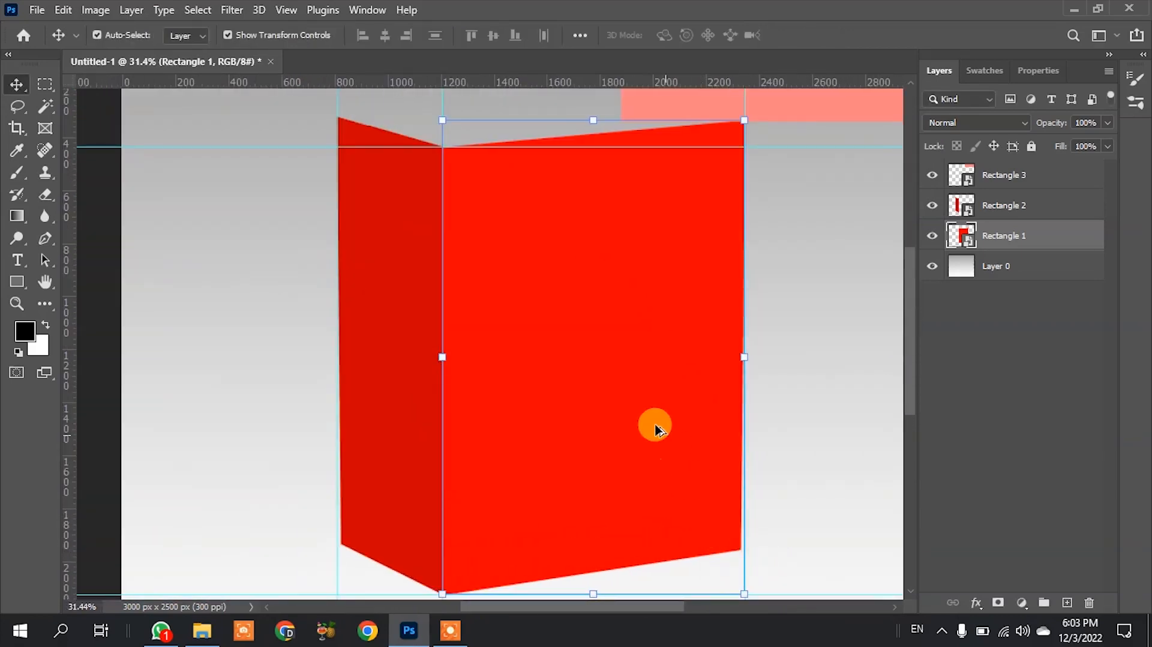
scroll(648, 429, "down", 2)
scroll(640, 117, "up", 1)
scroll(639, 117, "up", 1)
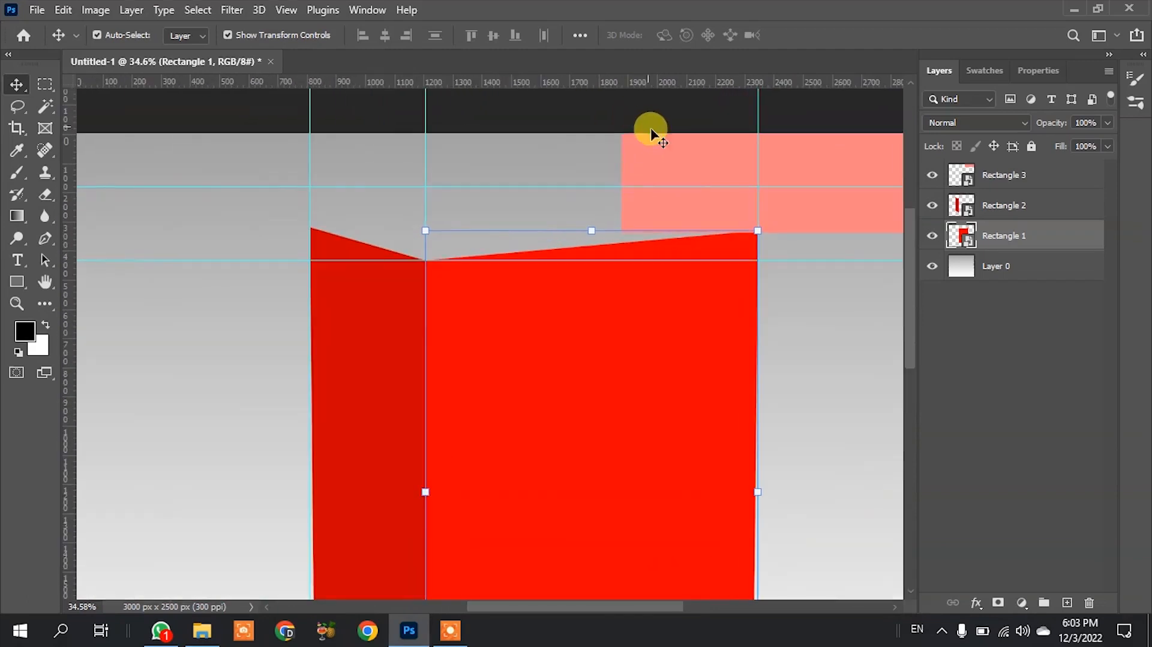
left_click_drag(681, 186, 594, 187)
left_click(810, 171, "ctrl")
left_click_drag(809, 169, 542, 203)
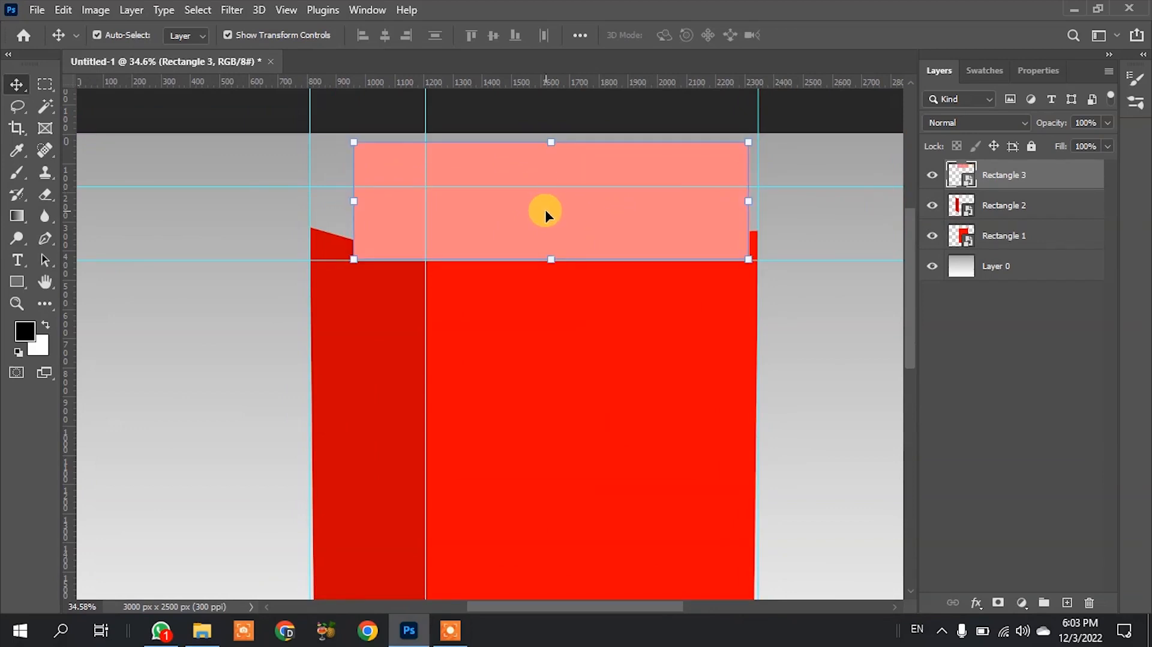
Step: Distort the light red rectangle into a four-cornered lid, placing its corners near the upper corners of the side and front faces
key("ctrl+t")
right_click(546, 215)
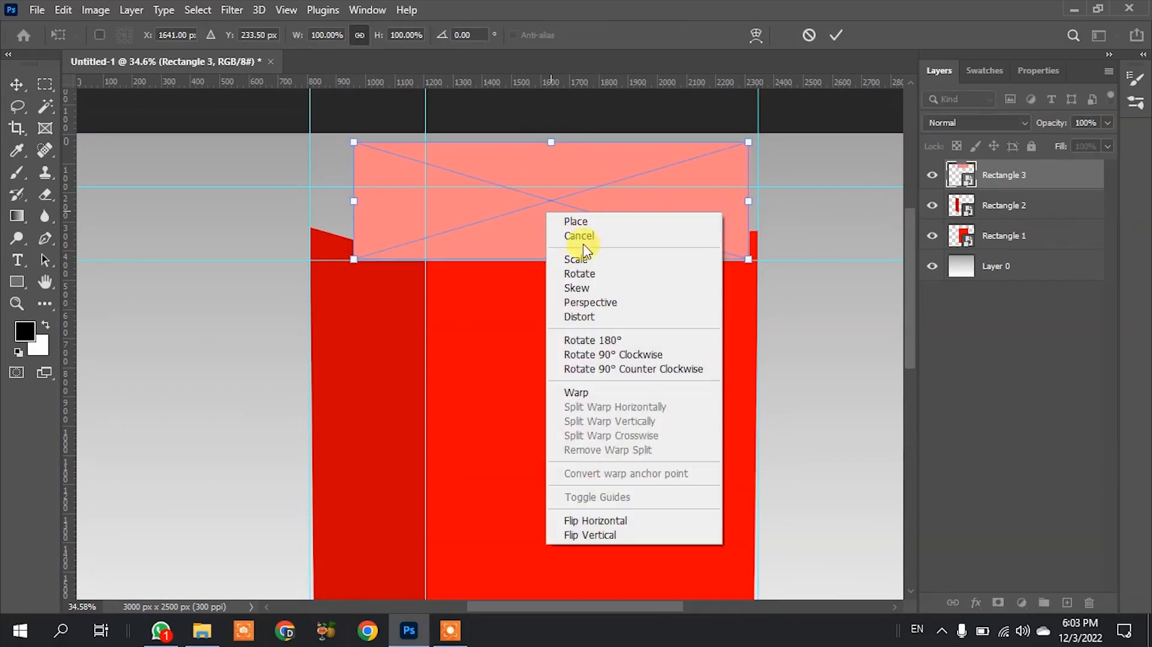
left_click(596, 316)
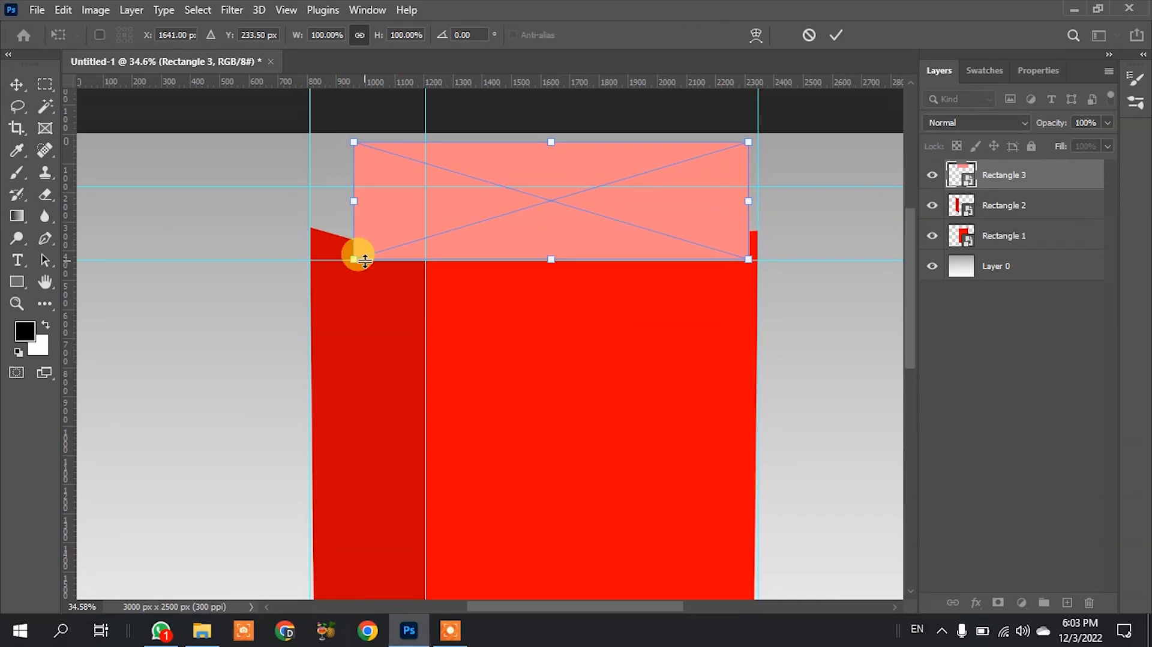
left_click_drag(353, 143, 307, 214)
left_click_drag(748, 142, 489, 170)
left_click_drag(747, 258, 757, 229)
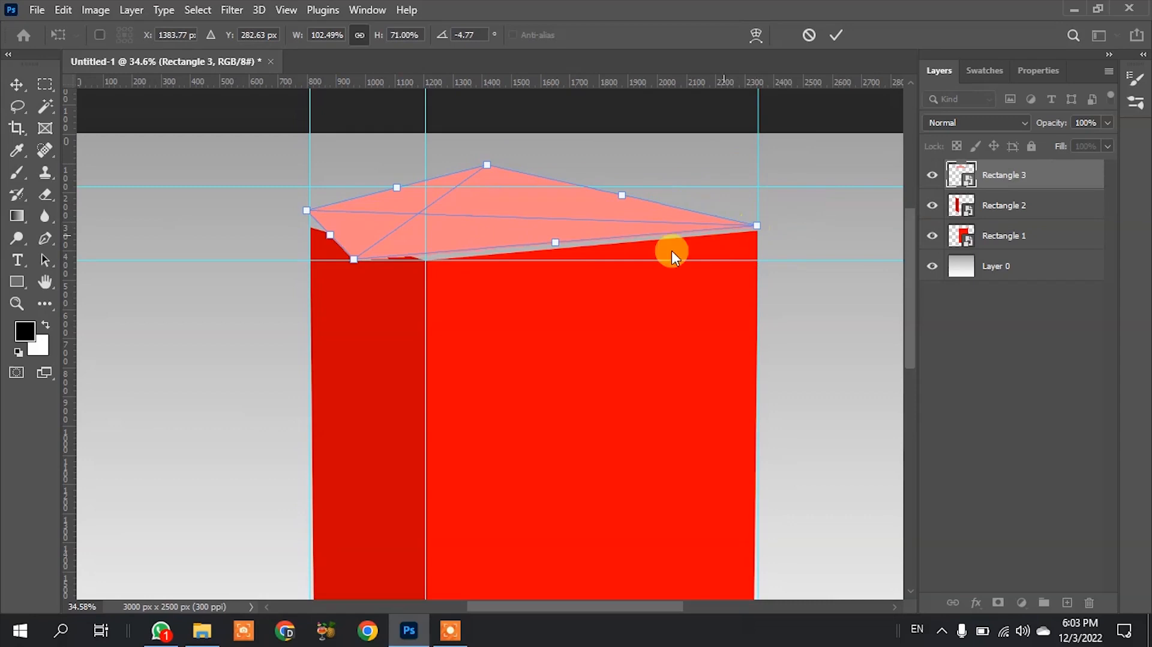
left_click_drag(354, 263, 426, 255)
Step: Align the lid's front corner with the guide intersection and its right corner with the front face's upper-right corner
scroll(427, 255, "up", 10)
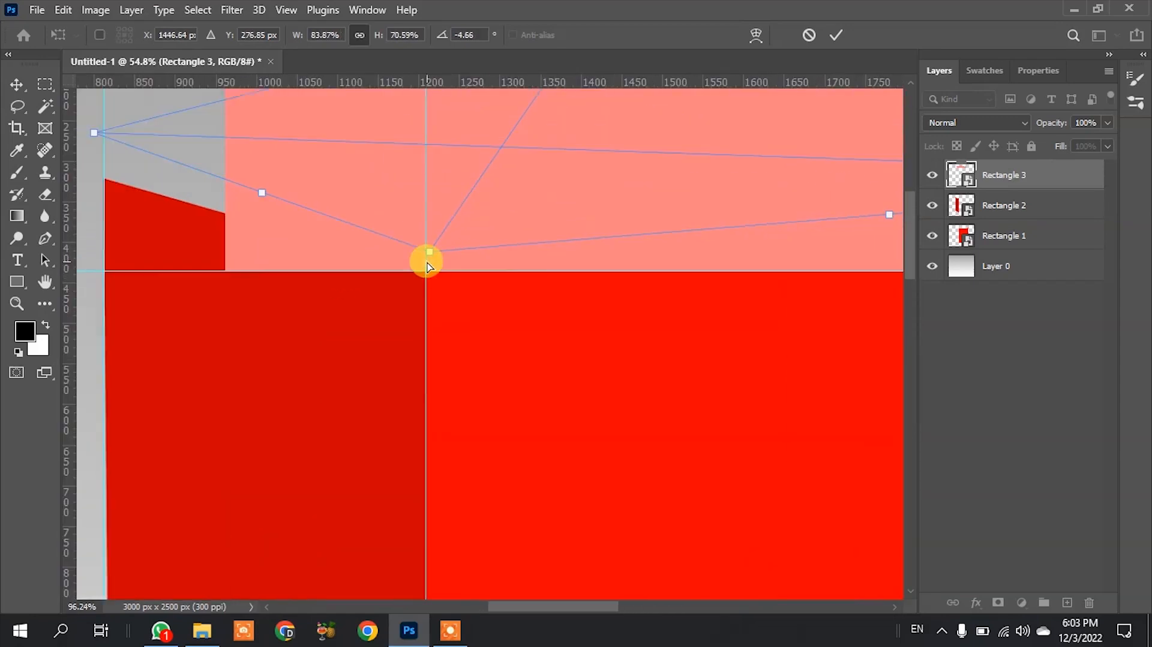
scroll(427, 264, "up", 5)
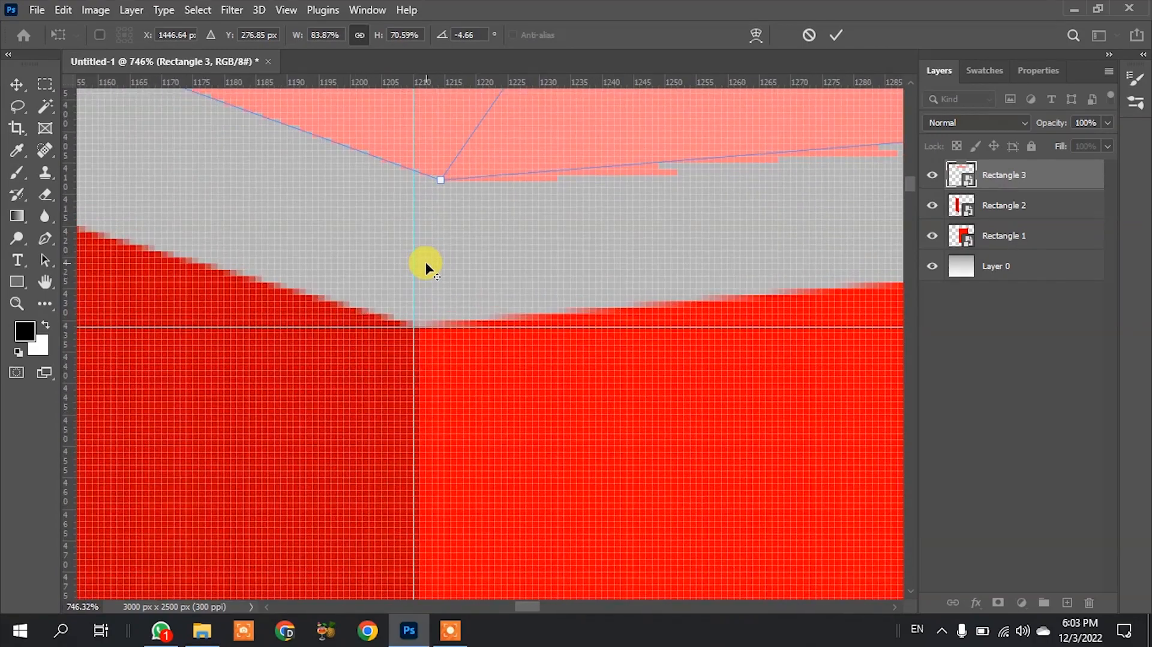
left_click_drag(441, 182, 412, 319)
scroll(216, 393, "down", 5)
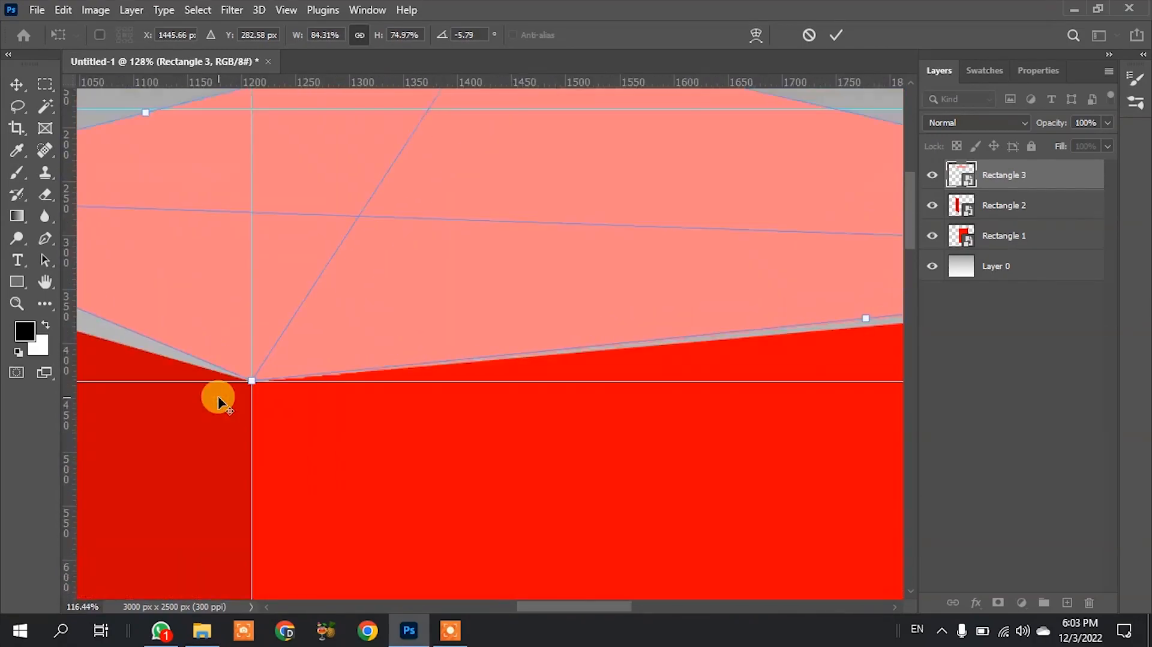
scroll(699, 363, "up", 7)
left_click_drag(710, 407, 713, 417)
scroll(810, 362, "down", 8)
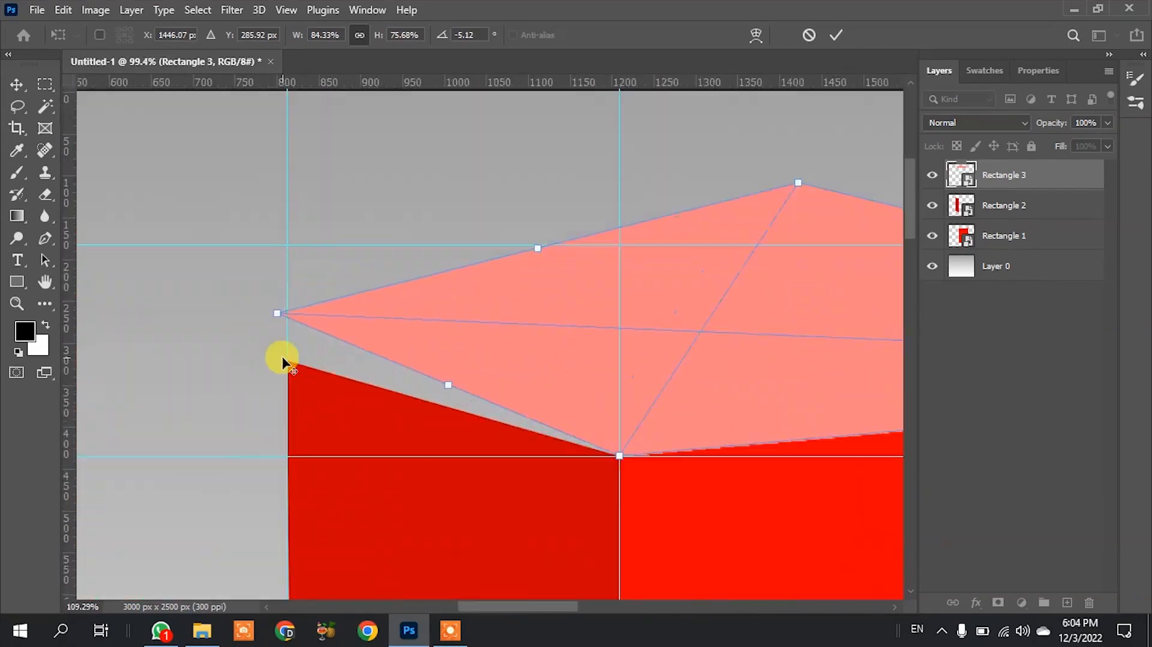
Step: Align the lid's left corner with the side face's upper-left corner, shift its back corner to the right, and apply the distortion
scroll(290, 368, "up", 9)
left_click_drag(298, 359, 288, 355)
scroll(267, 326, "down", 10)
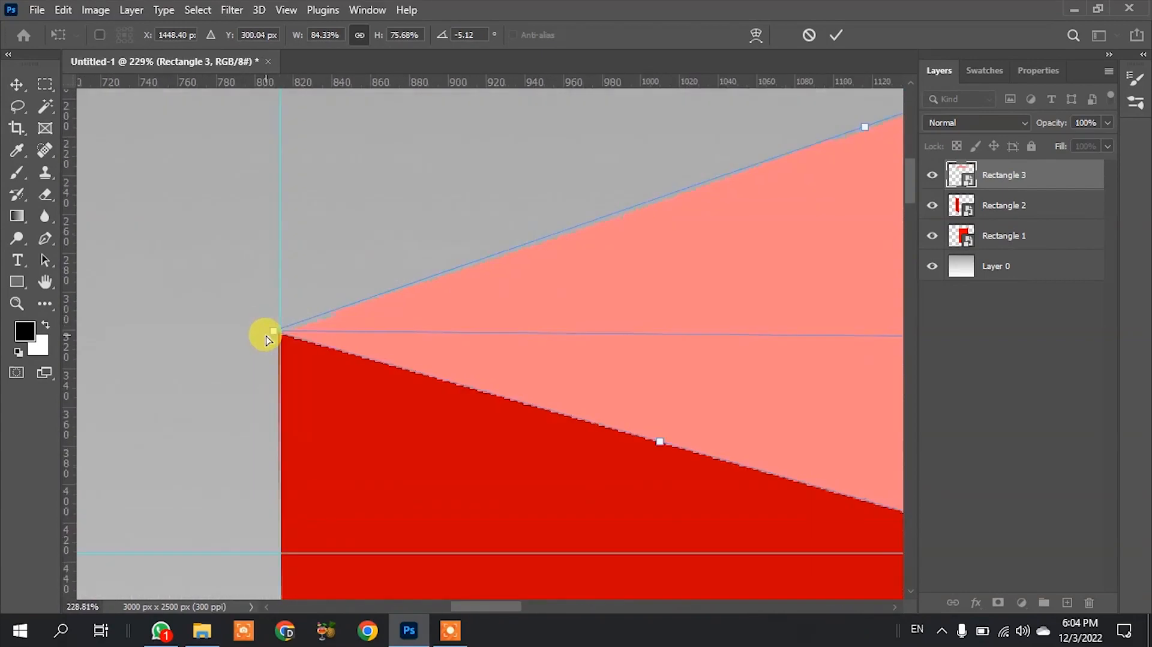
left_click_drag(405, 249, 554, 284)
left_click(835, 35)
scroll(594, 330, "down", 3)
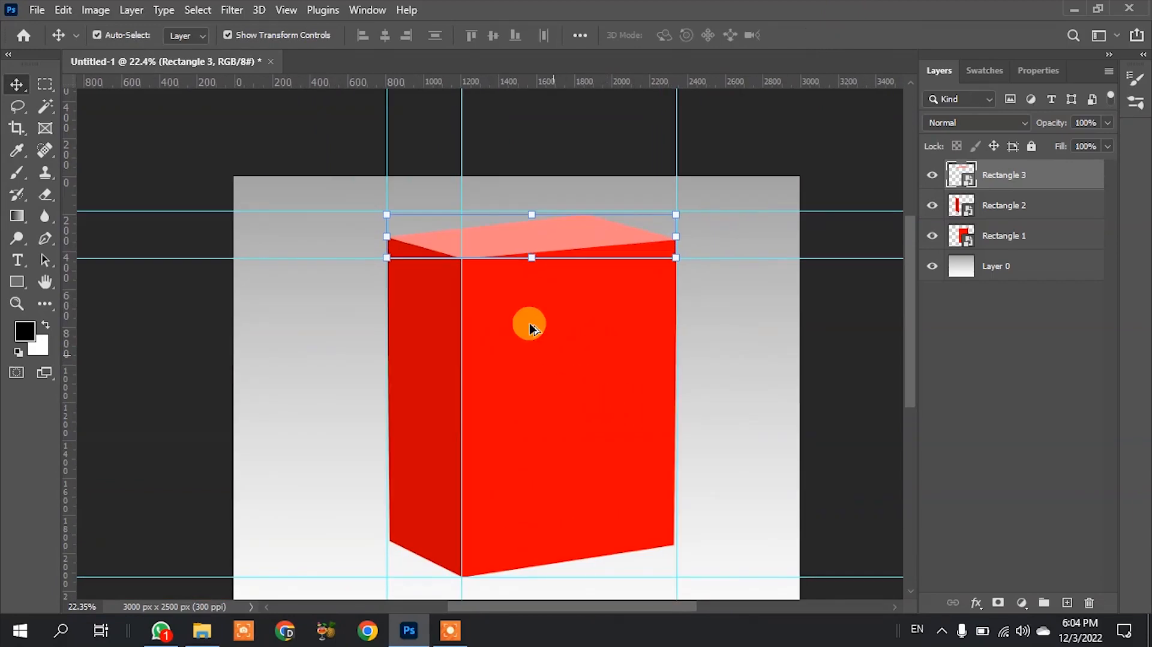
scroll(552, 355, "down", 2)
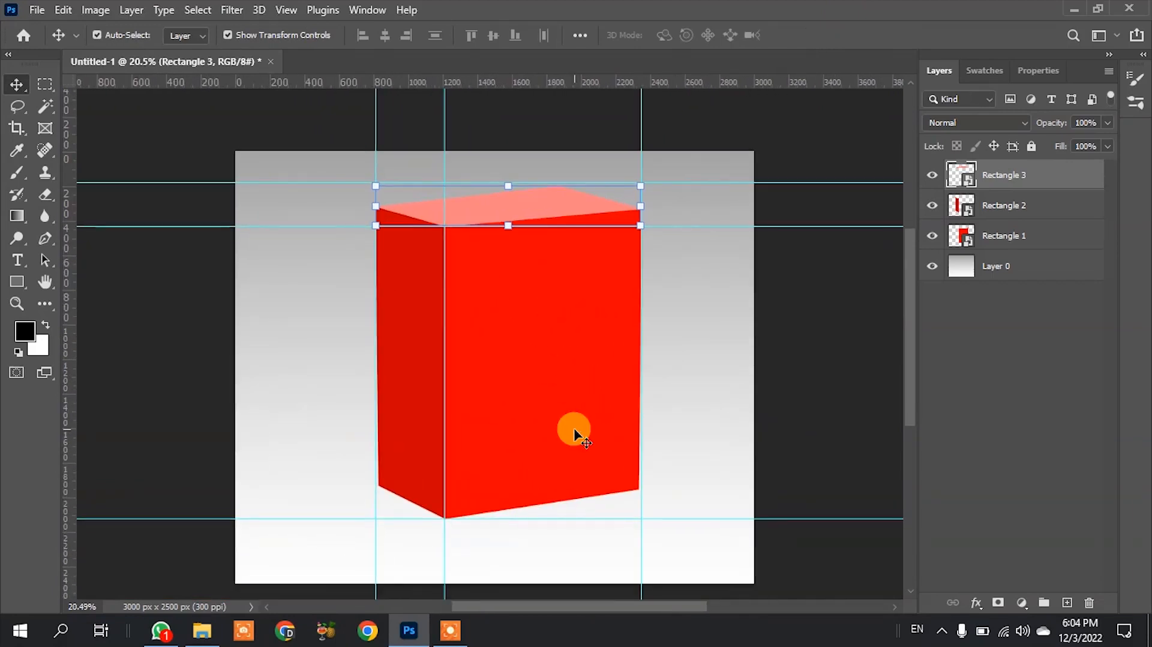
Step: Widen the darker red side face outward past the left vertical guide to a width of 108.62% and apply the transform
left_click(408, 387)
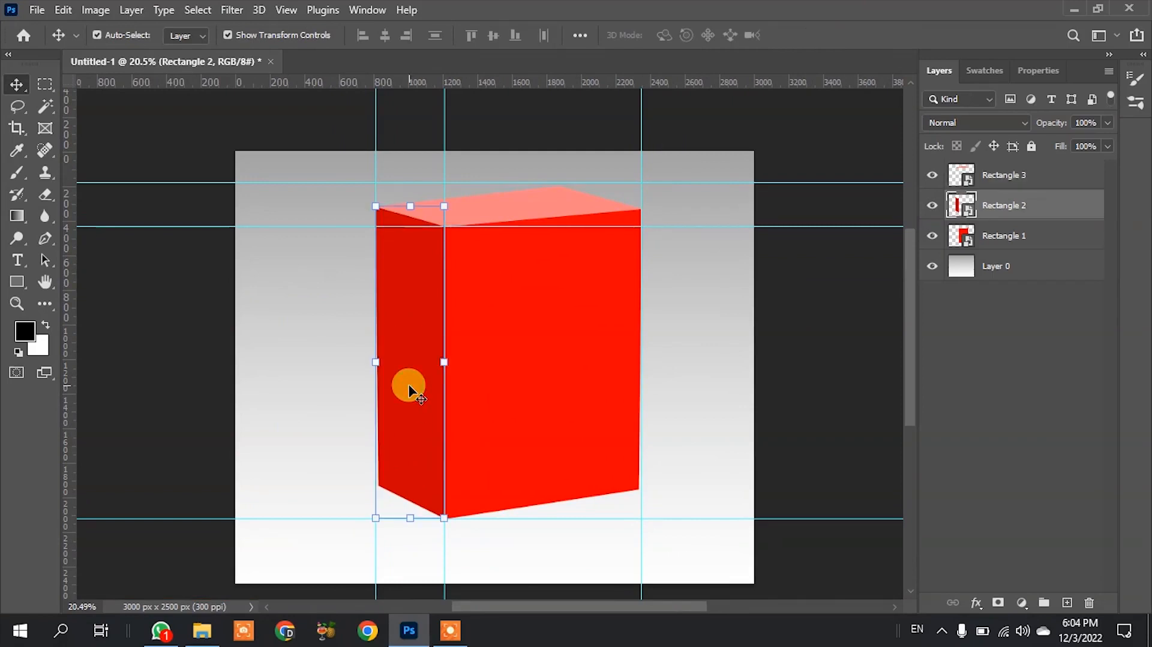
scroll(387, 369, "up", 2)
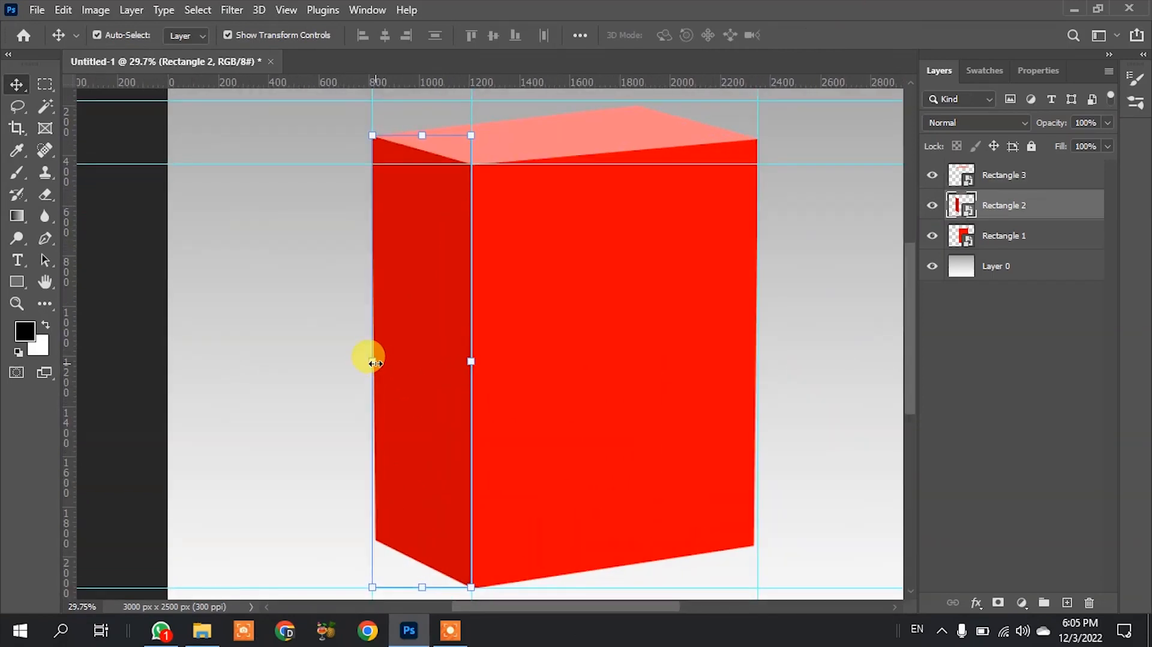
left_click(372, 362)
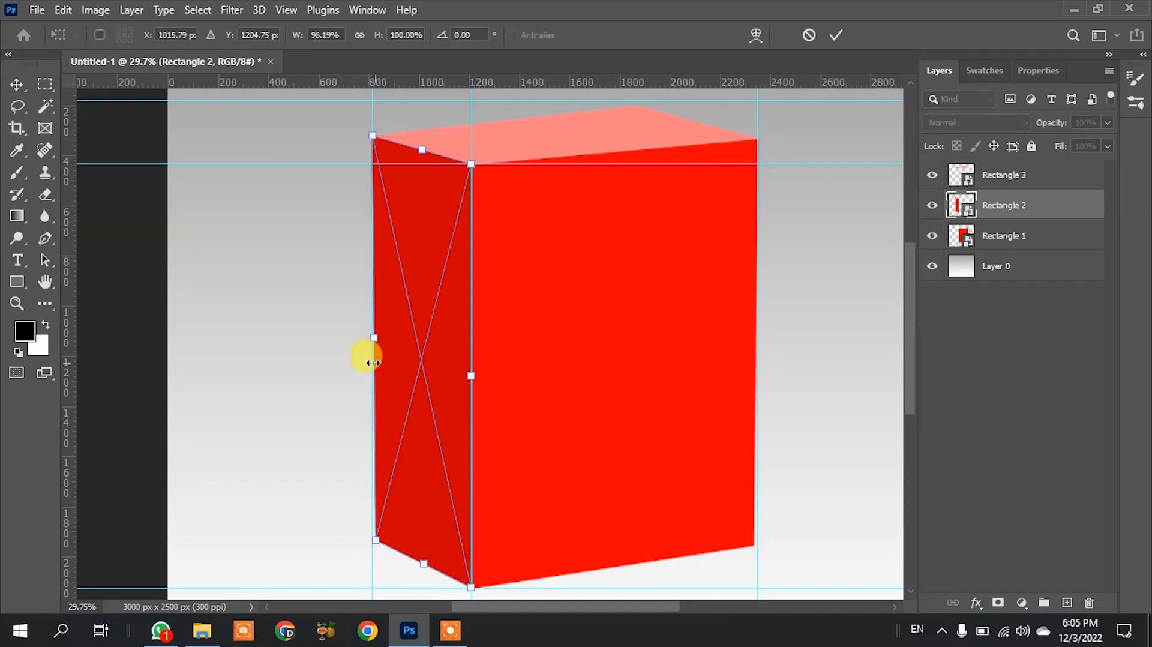
left_click_drag(372, 339, 361, 337)
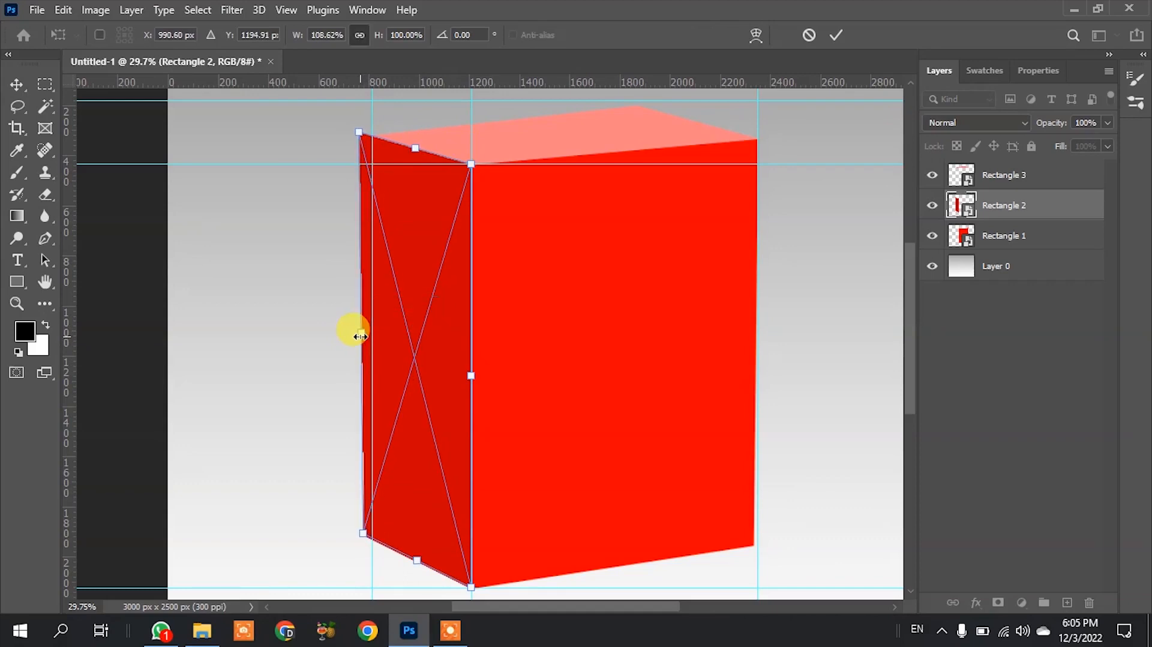
left_click(835, 37)
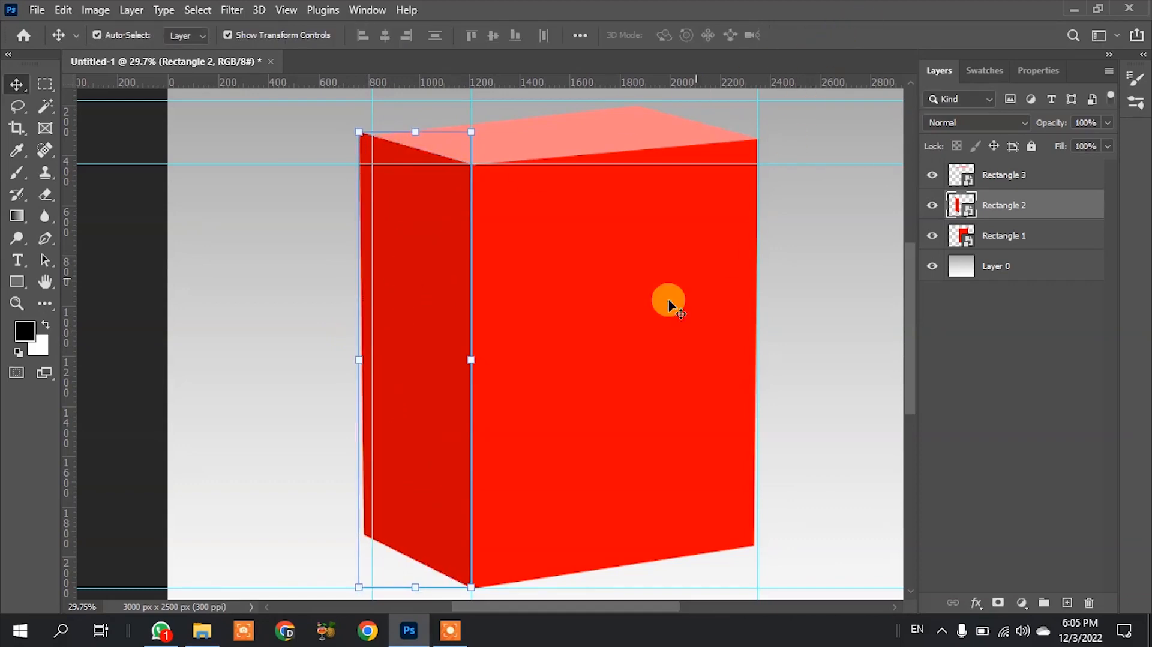
Step: Stretch the light red top face up to the upper horizontal guide and out toward the widened side face
left_click(522, 128)
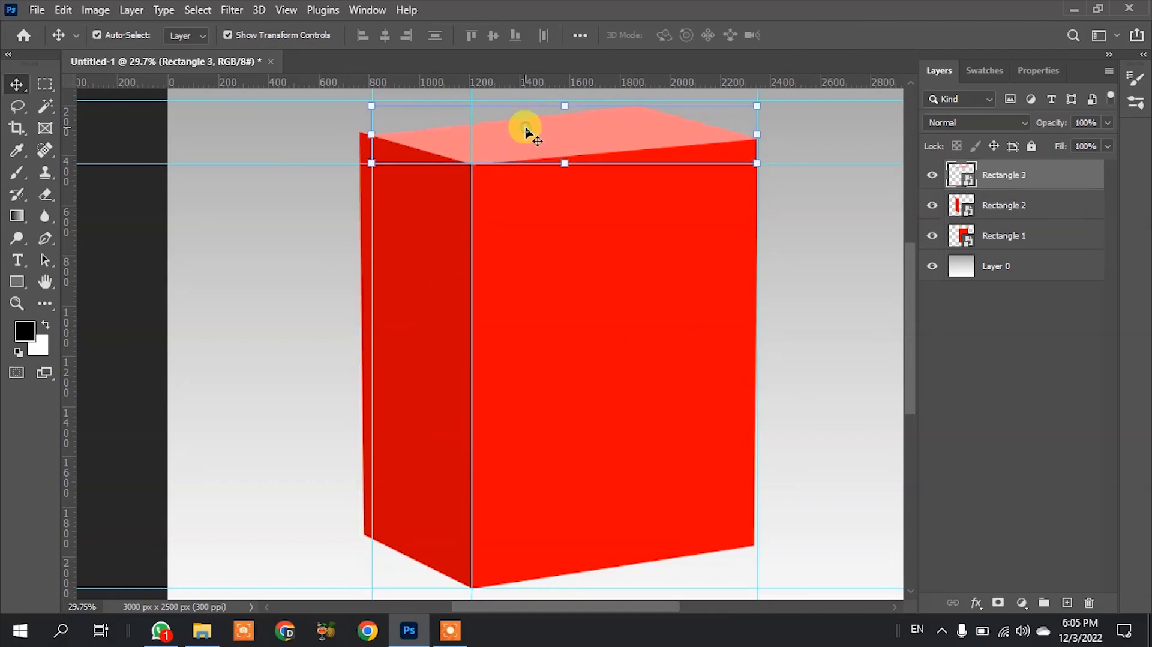
scroll(503, 308, "down", 2)
scroll(519, 160, "up", 1)
scroll(520, 159, "up", 2)
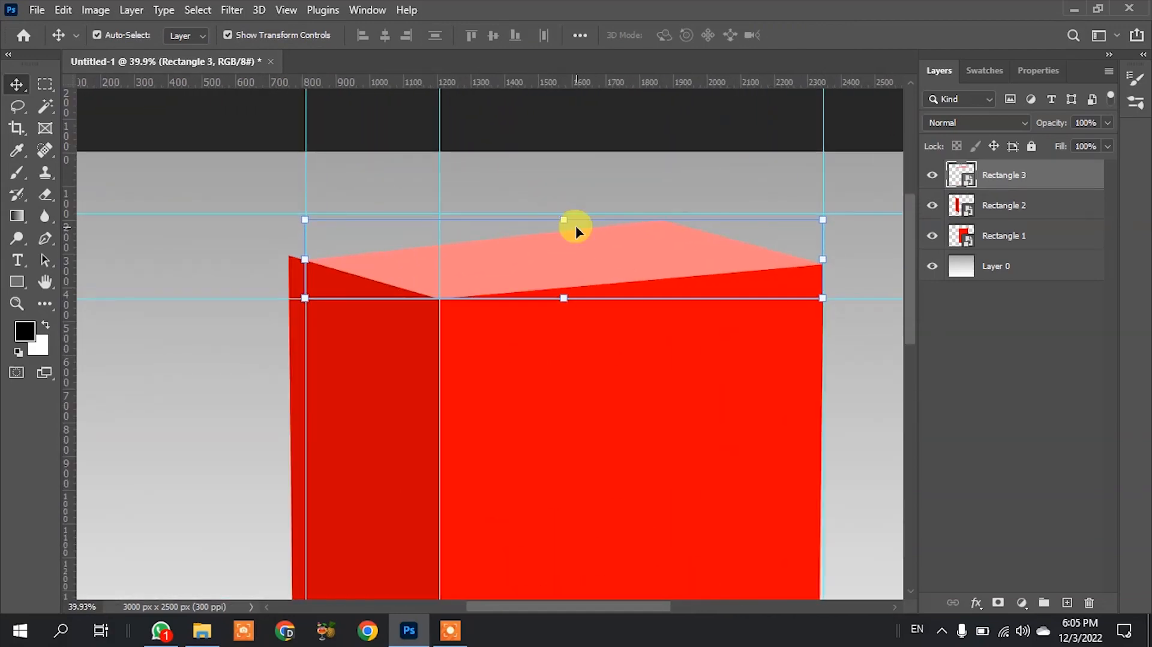
mouse_move(563, 220)
left_mouse_down()
mouse_move(551, 206)
mouse_move(561, 211)
left_mouse_up()
Step: Fine-tune the top face's left corner to meet the widened side face's upper-left corner and apply the transform
scroll(290, 264, "up", 5)
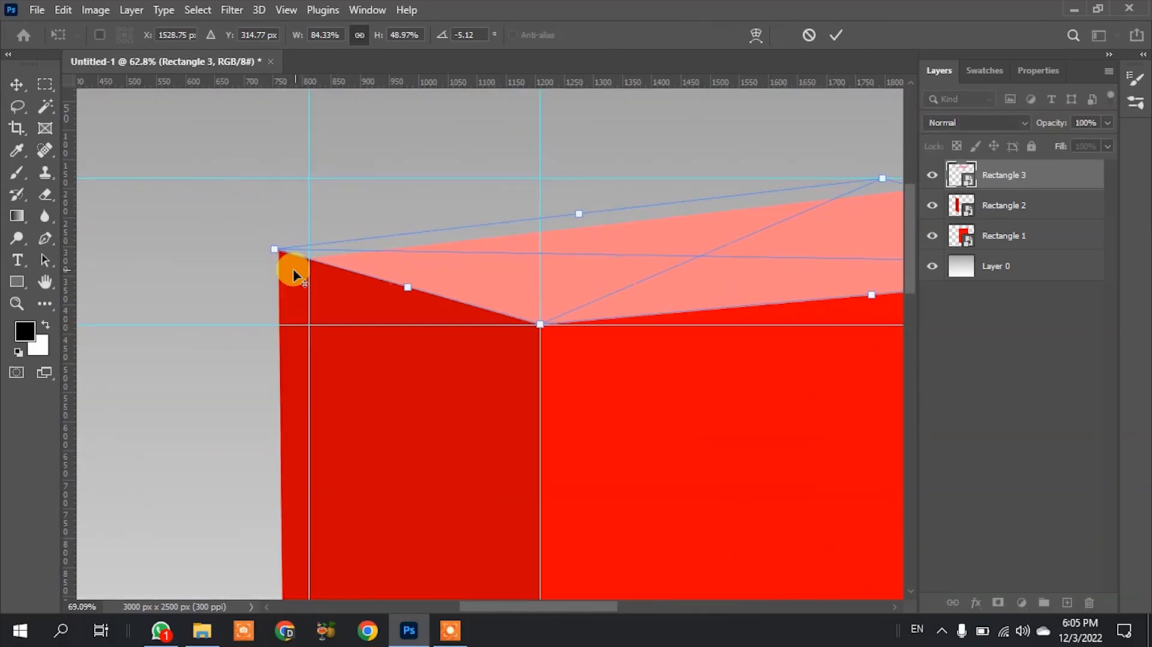
scroll(270, 249, "up", 6)
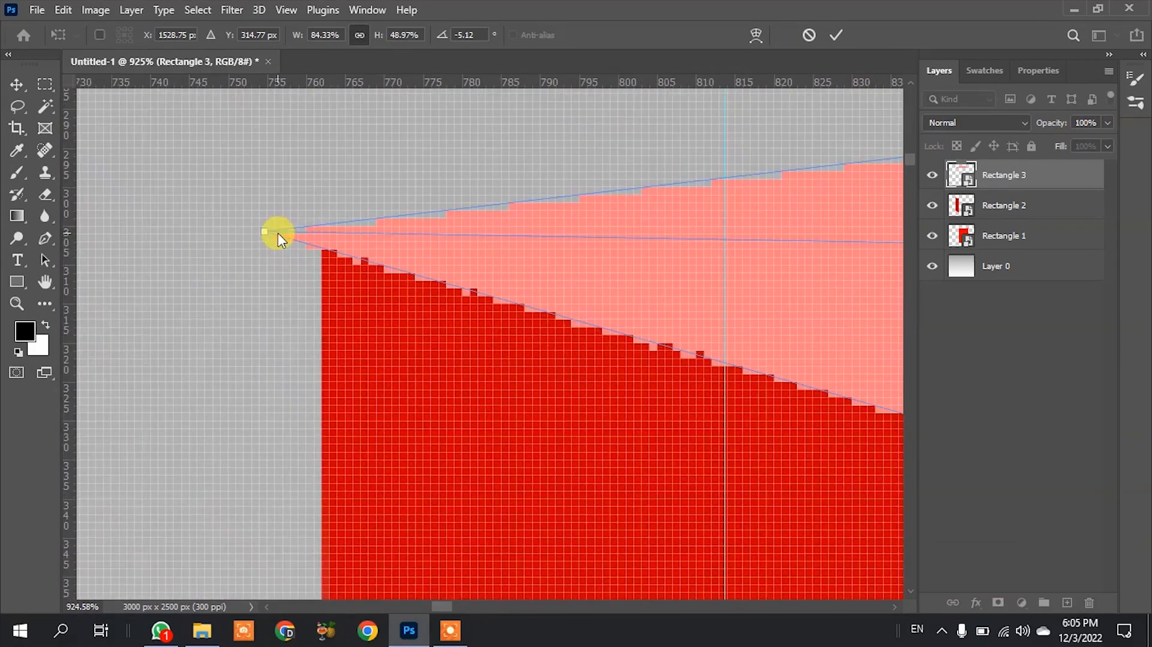
left_click_drag(264, 233, 317, 239)
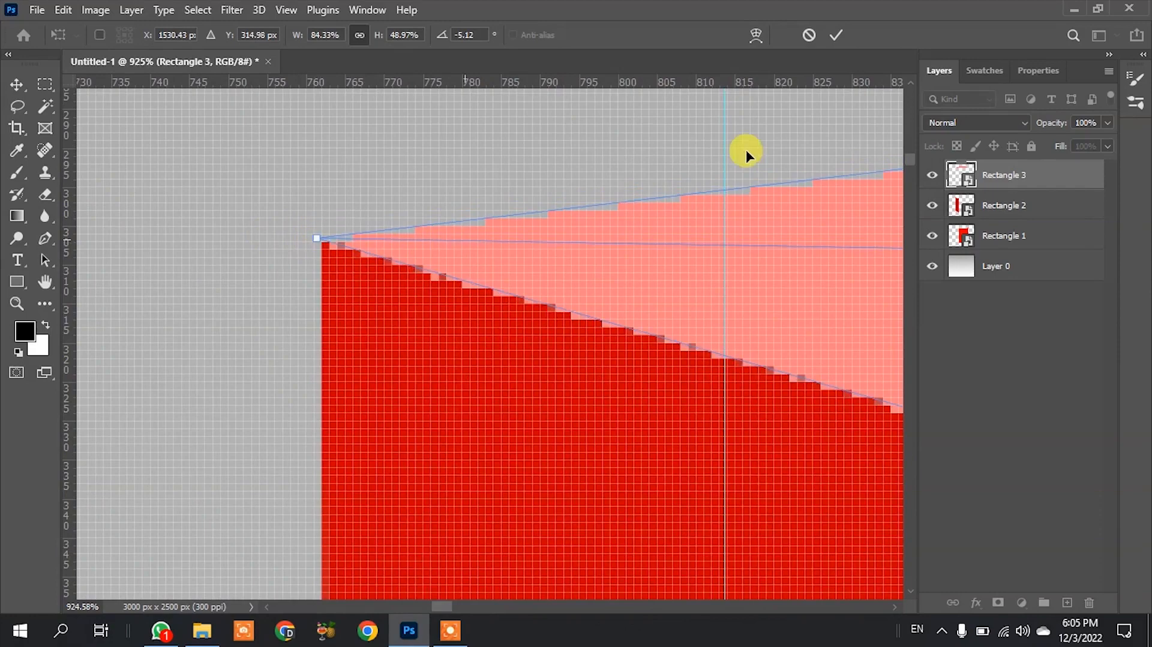
left_click(835, 37)
scroll(334, 282, "down", 10)
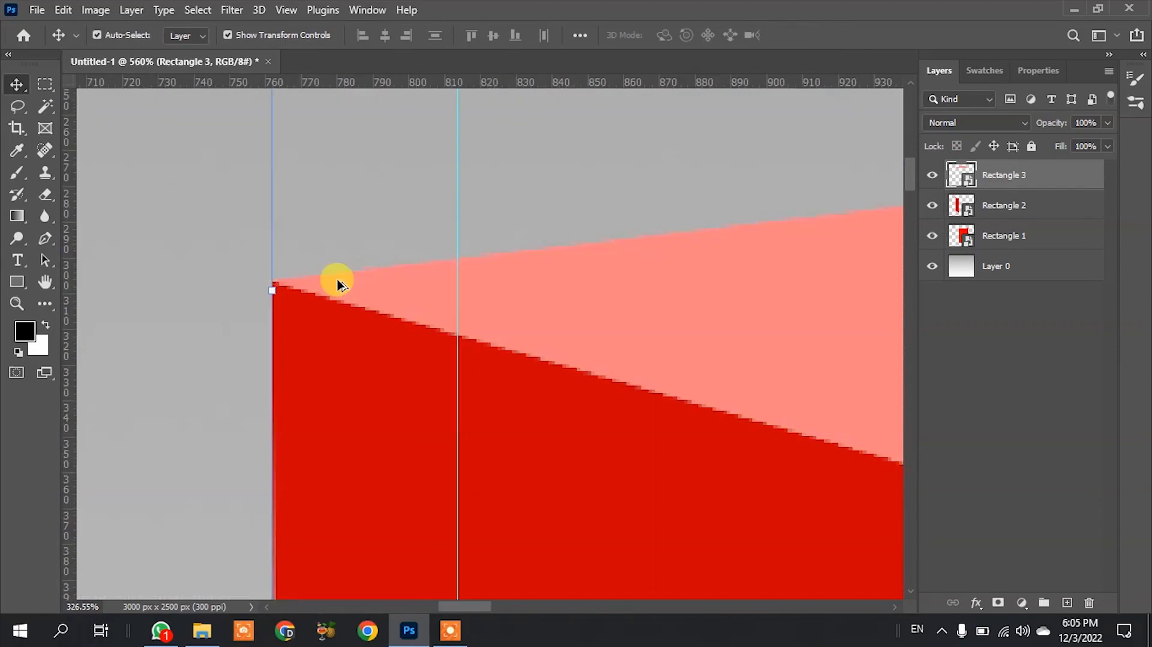
scroll(314, 289, "down", 4)
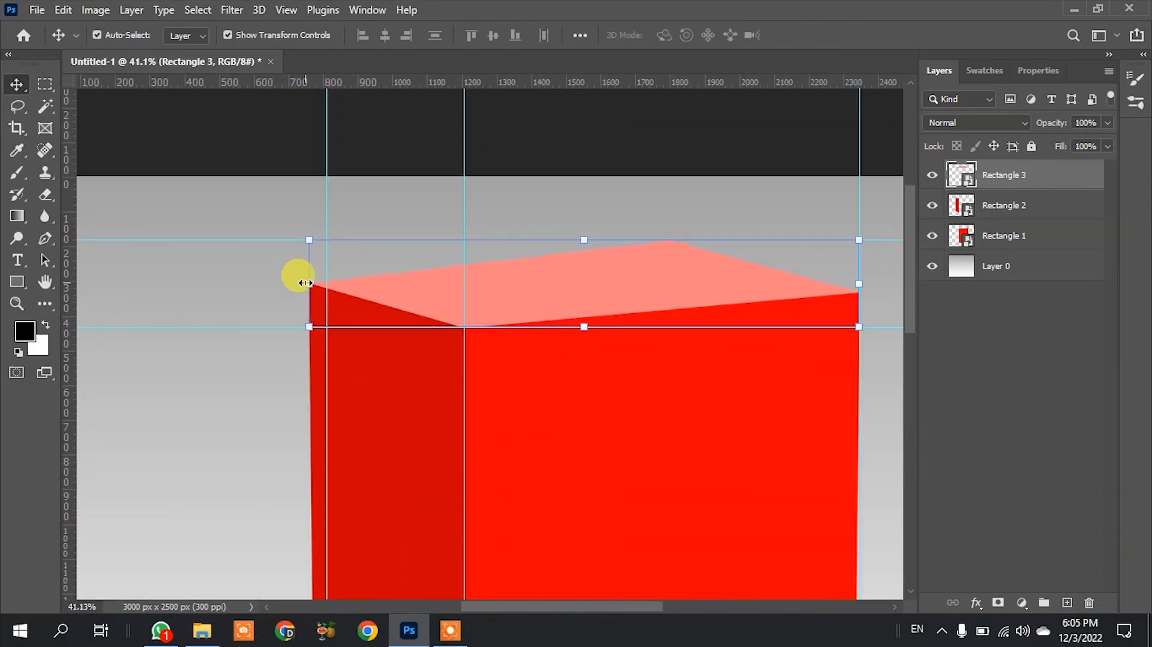
Step: Distort the light red top face by moving its back corner slightly down and right, below the upper guide, and apply it
key("ctrl")
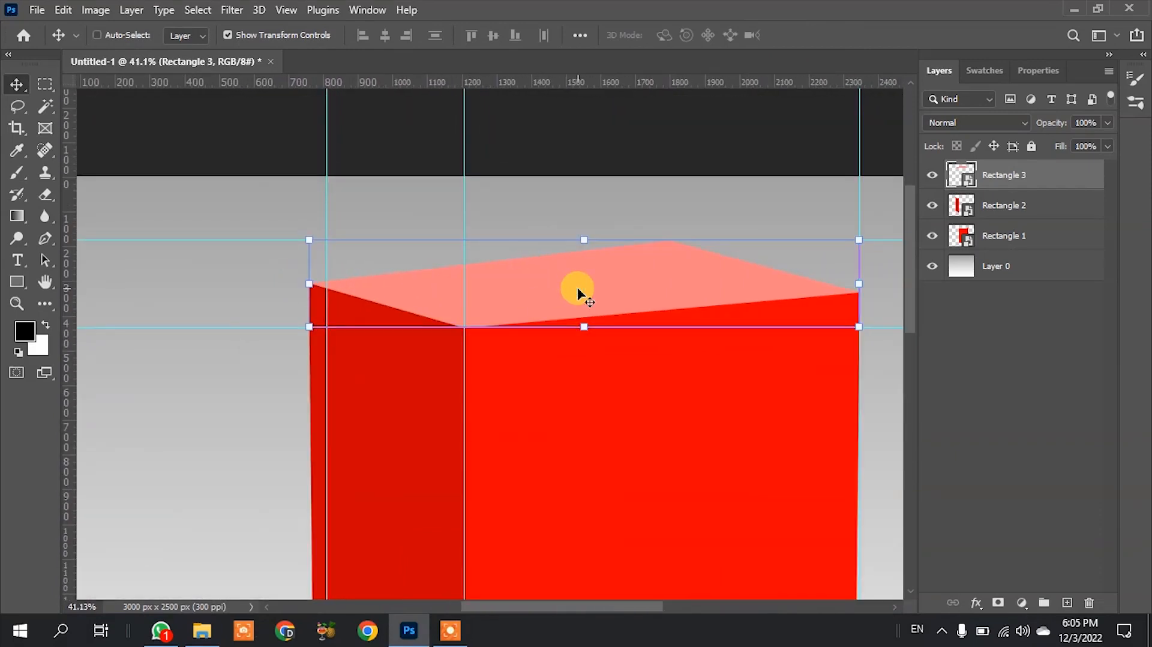
key("ctrl+t")
right_click(589, 278)
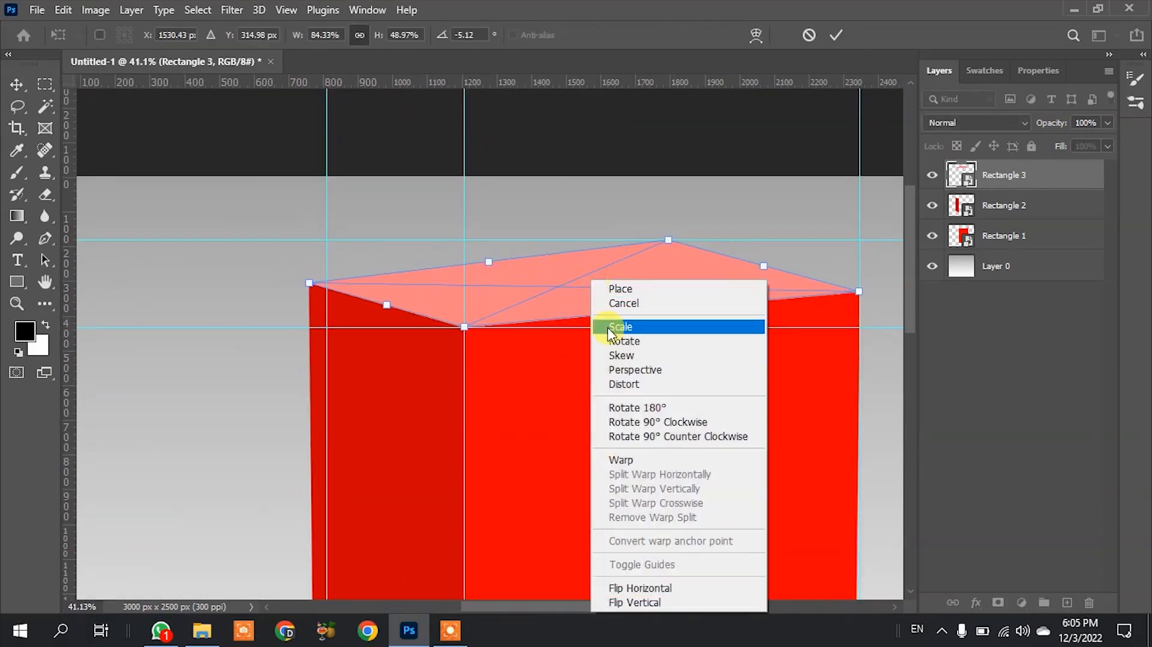
left_click(624, 383)
scroll(684, 240, "up", 4)
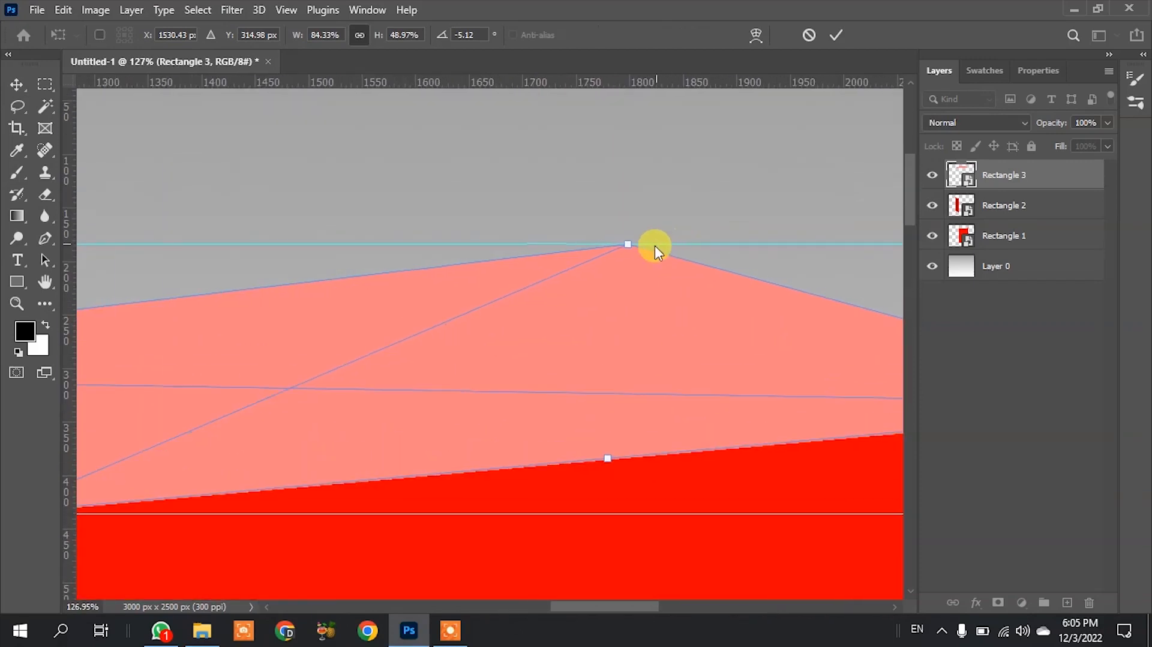
scroll(517, 299, "down", 3)
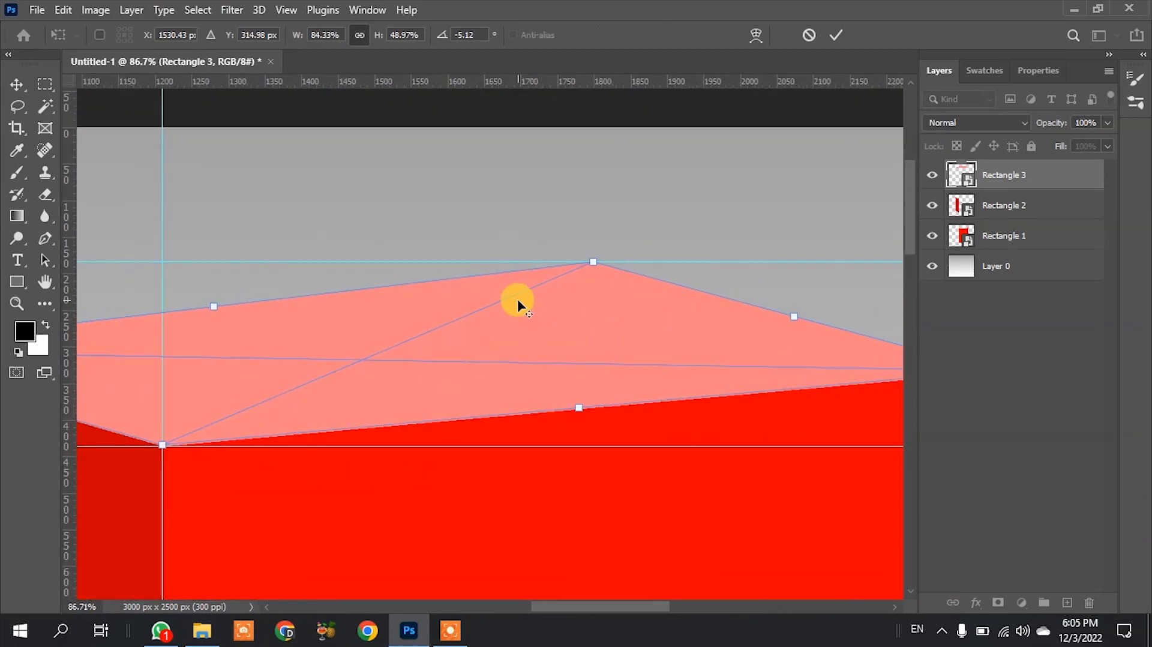
scroll(517, 299, "down", 1)
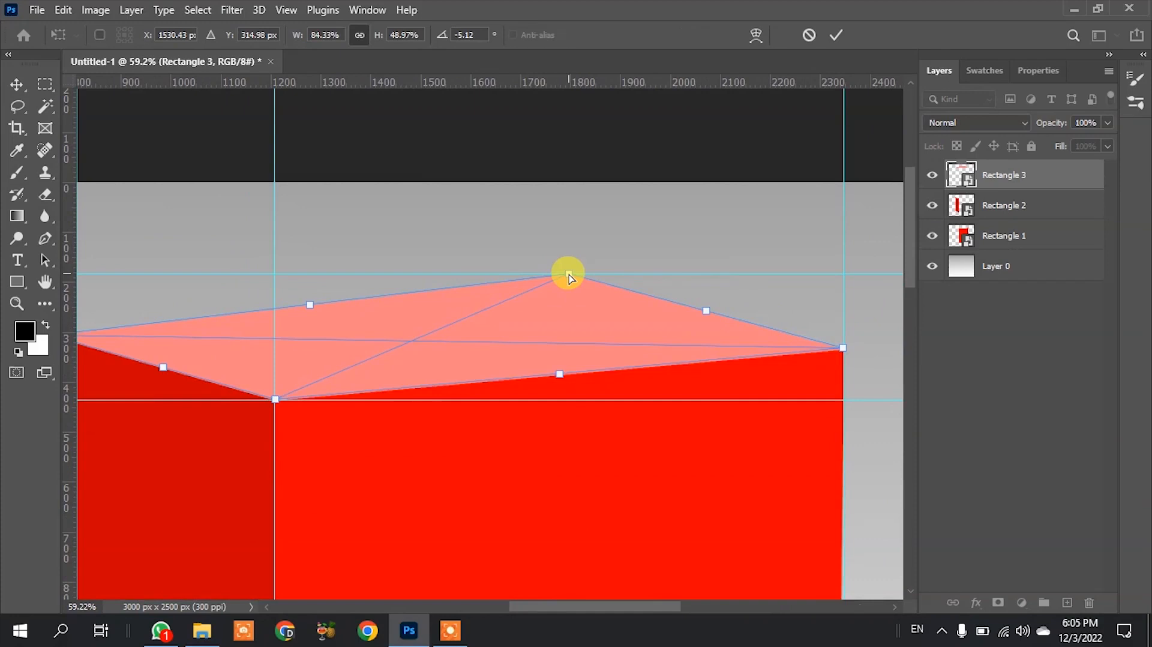
left_click_drag(568, 275, 581, 290)
scroll(768, 240, "down", 3)
scroll(549, 255, "up", 2)
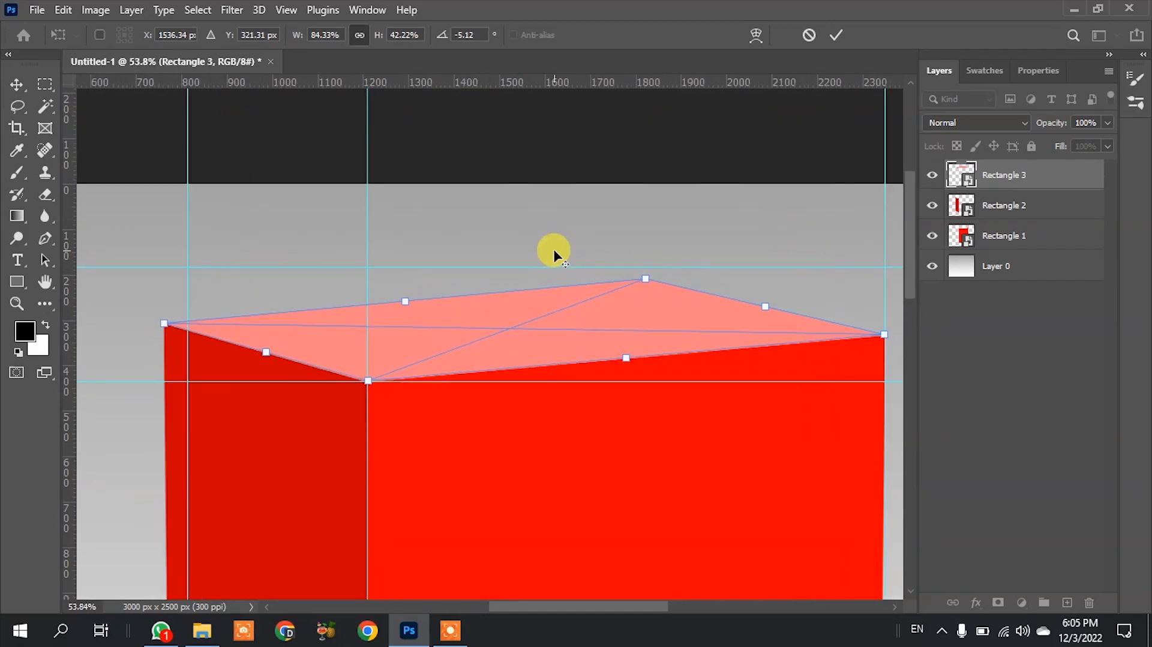
scroll(489, 170, "down", 3)
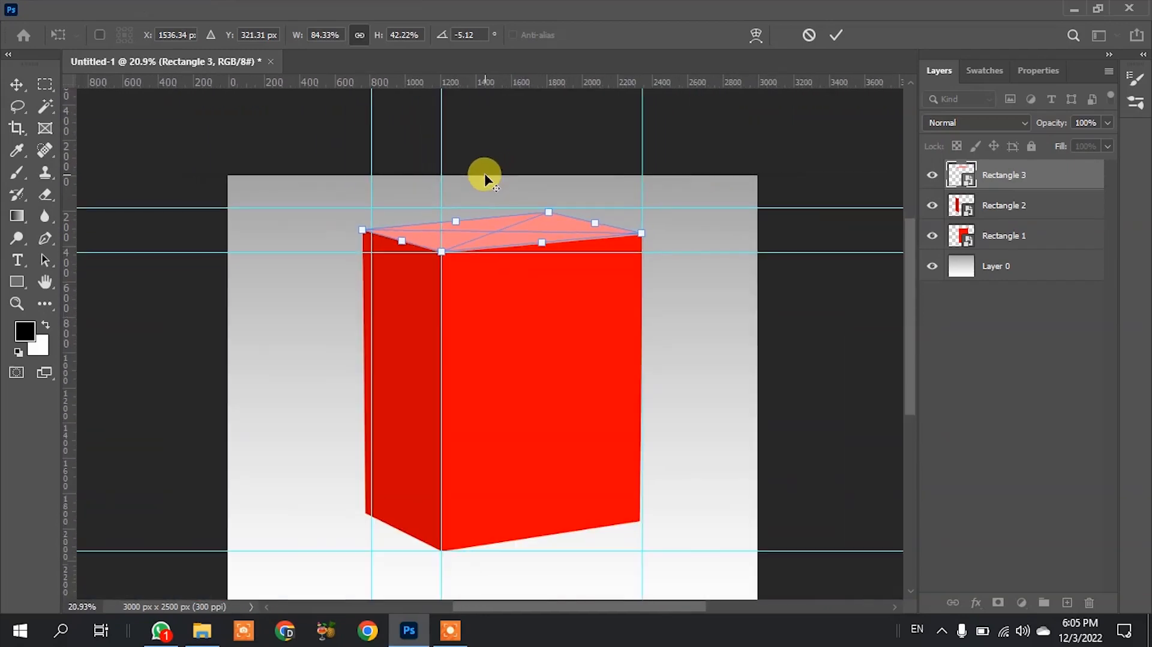
scroll(490, 258, "up", 1)
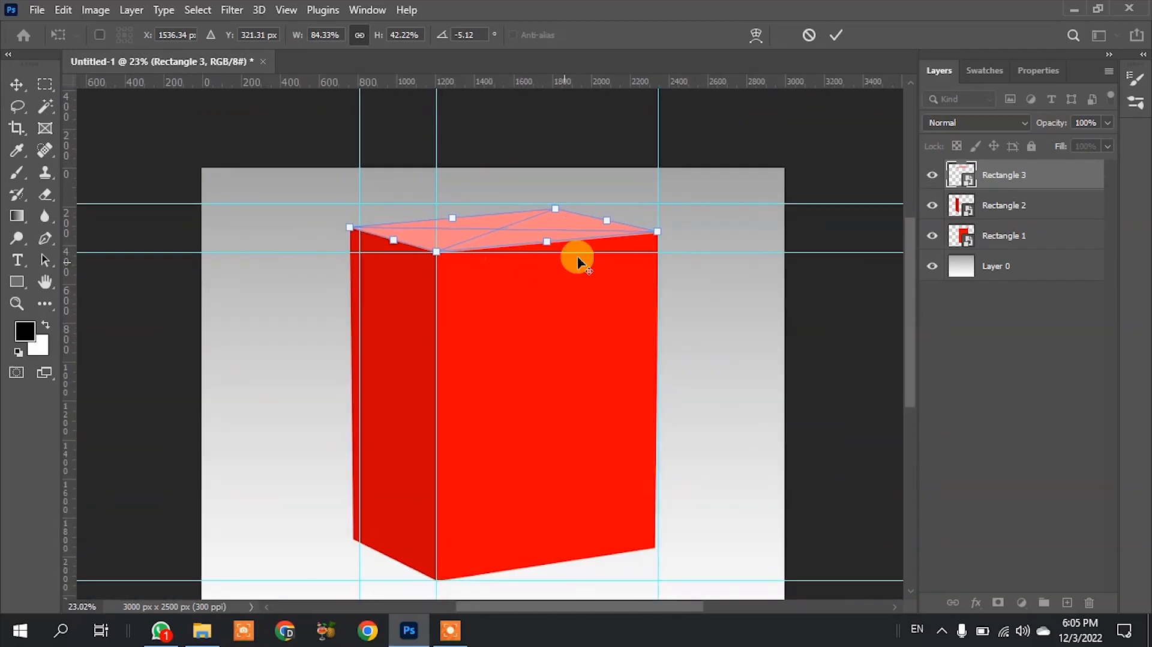
left_click(834, 40)
Step: Narrow the bright red front face from its outer edge to a width of 94.97% and apply the transform
left_click(607, 430)
scroll(630, 423, "up", 3)
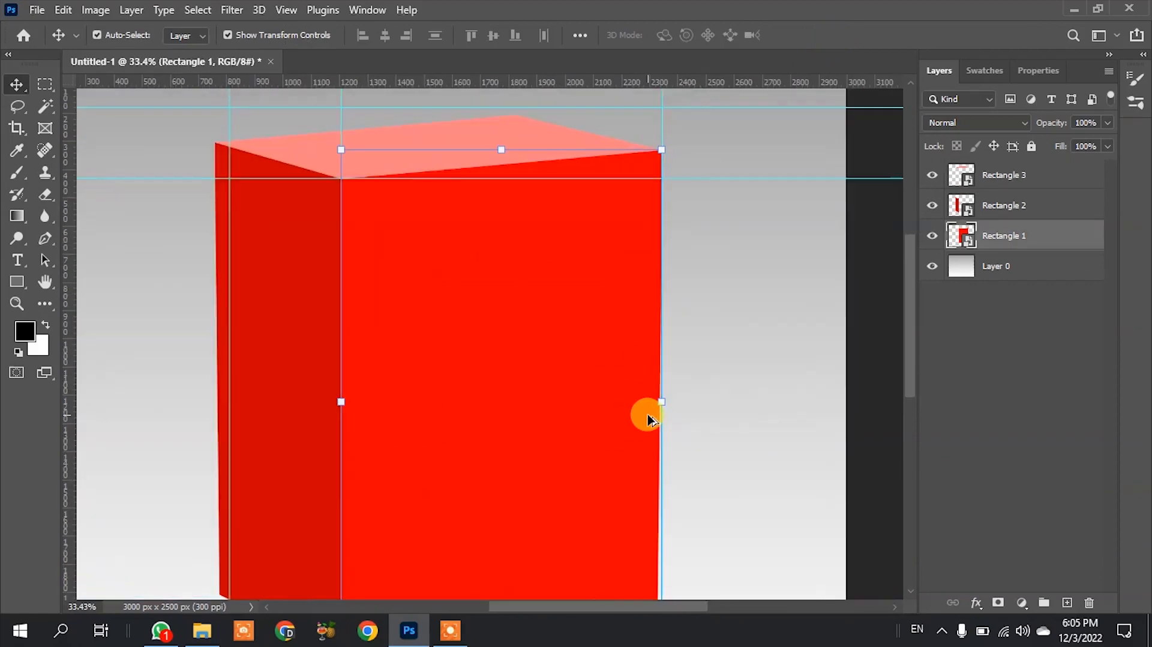
left_click(661, 405)
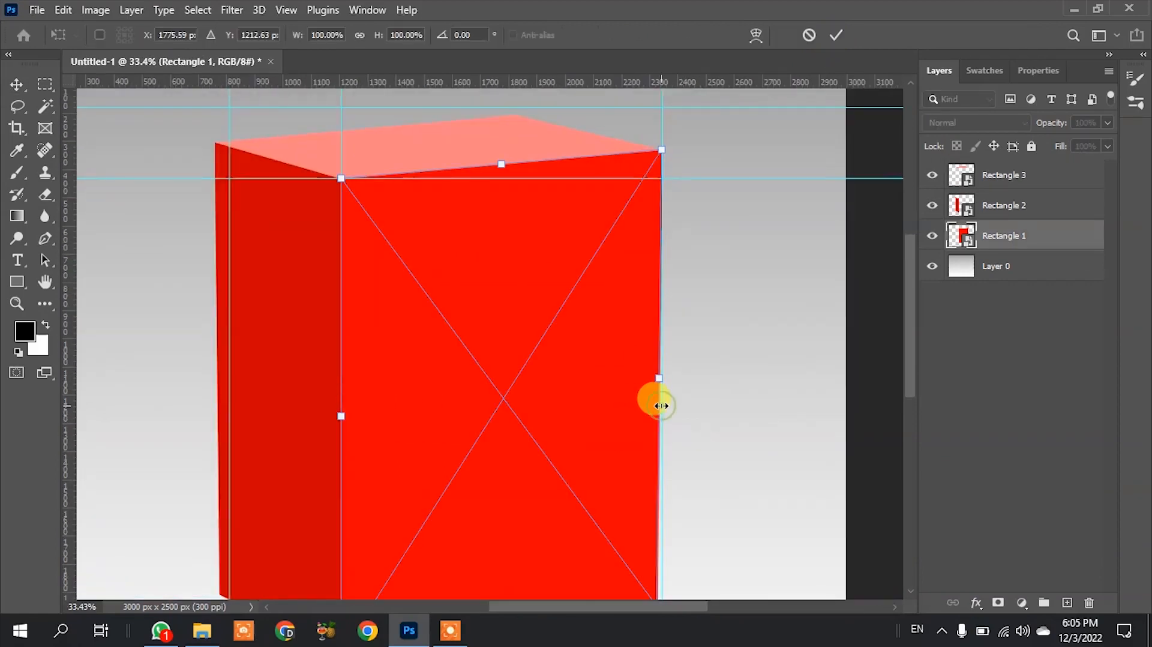
left_click_drag(659, 406, 645, 407)
scroll(565, 308, "down", 3)
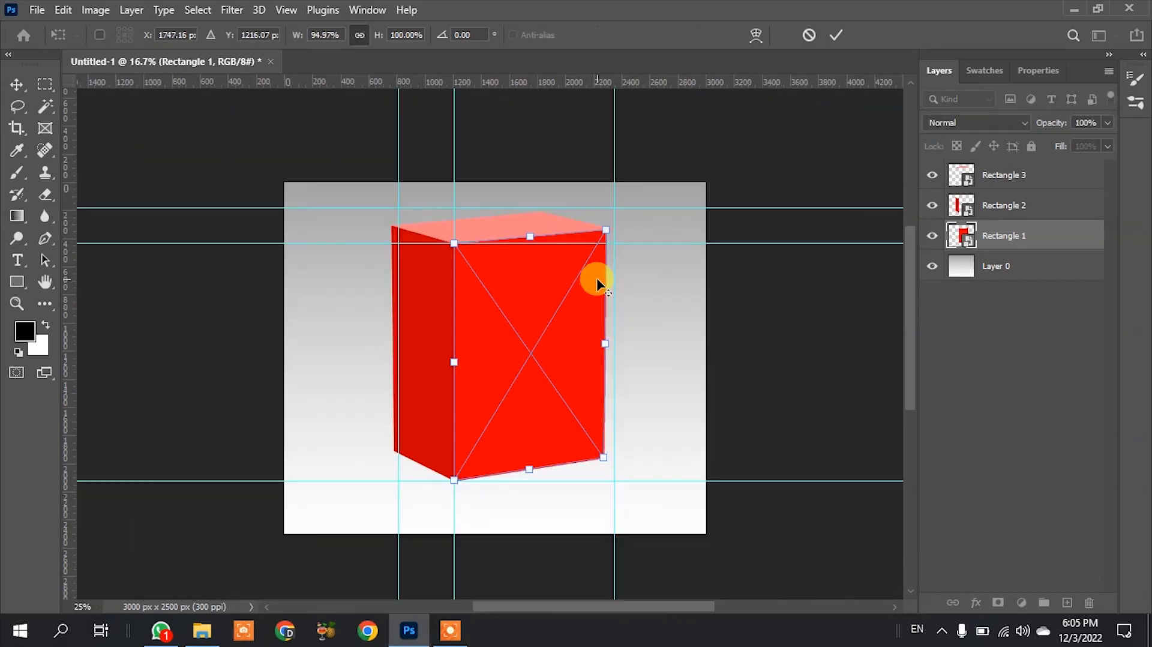
scroll(593, 278, "up", 3)
left_click(836, 39)
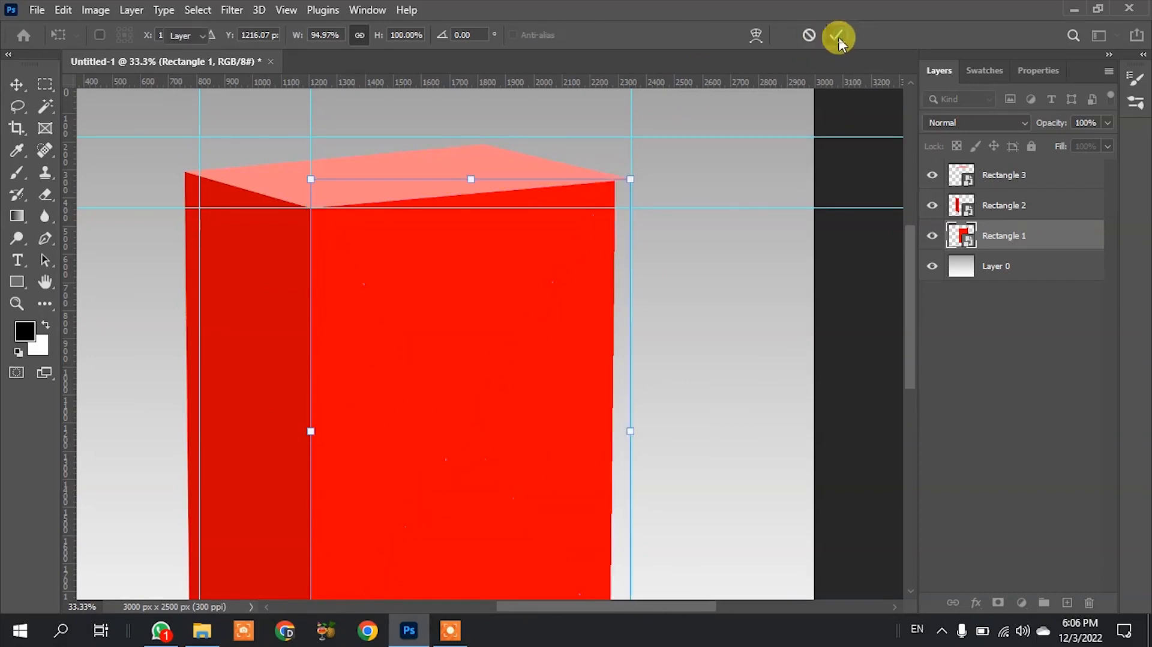
Step: Distort the light red top face so its right corner meets the front face's upper-right corner, and apply it
left_click(519, 155)
scroll(624, 158, "up", 4)
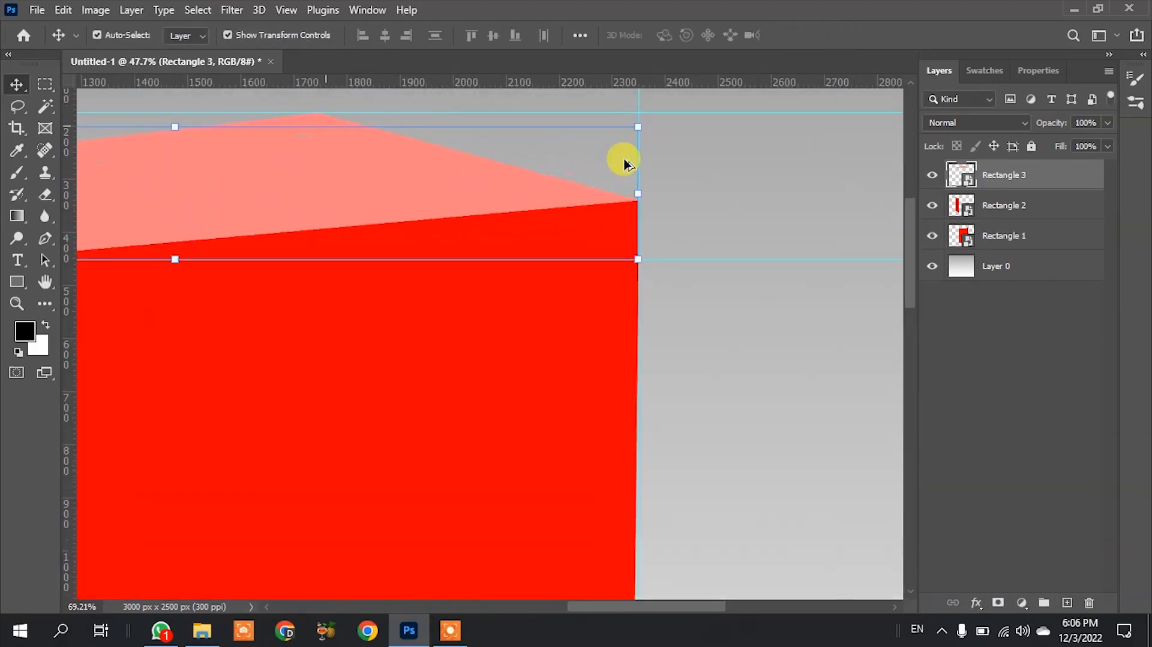
key("ctrl+t")
right_click(520, 192)
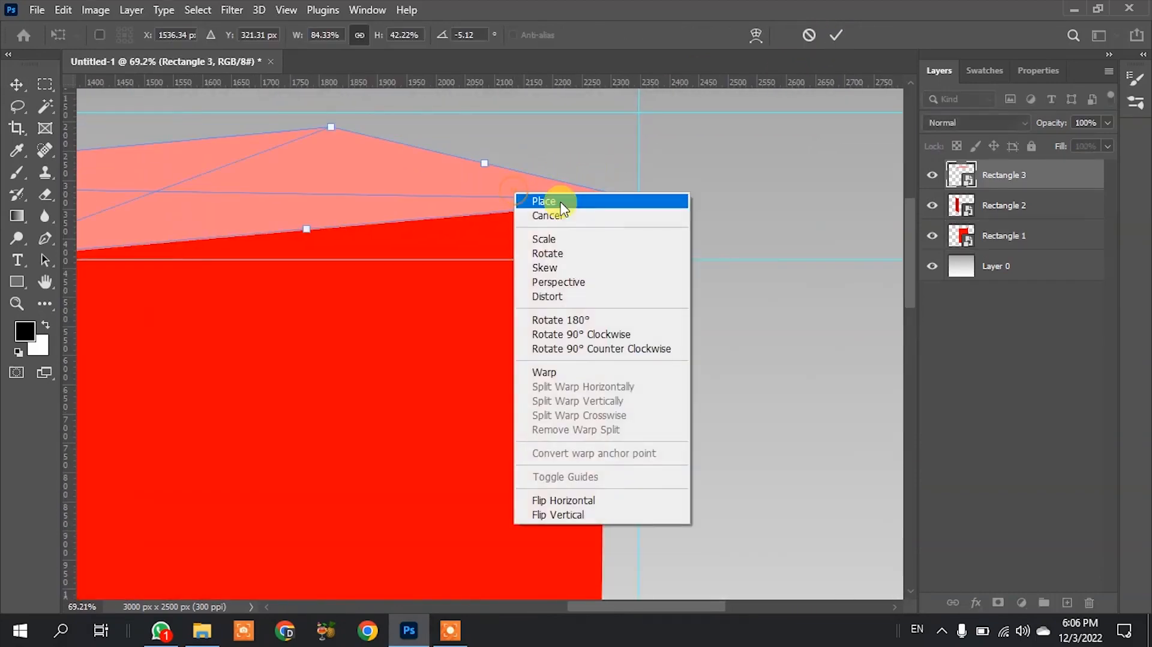
left_click(599, 296)
scroll(636, 201, "up", 8)
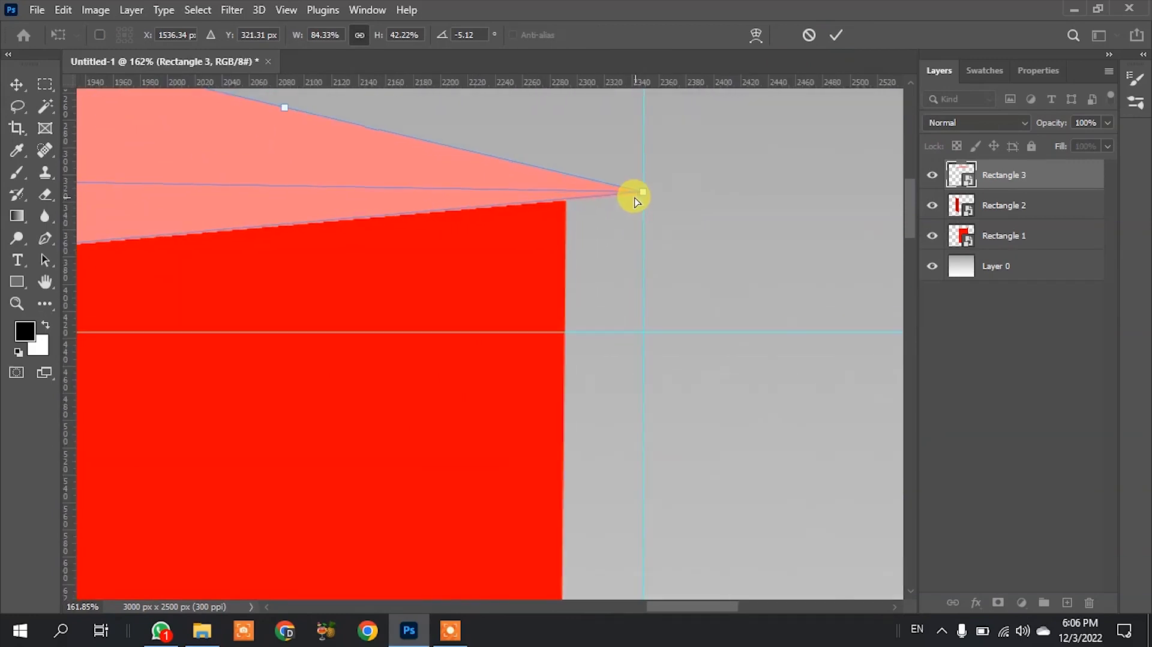
left_click_drag(658, 189, 463, 205)
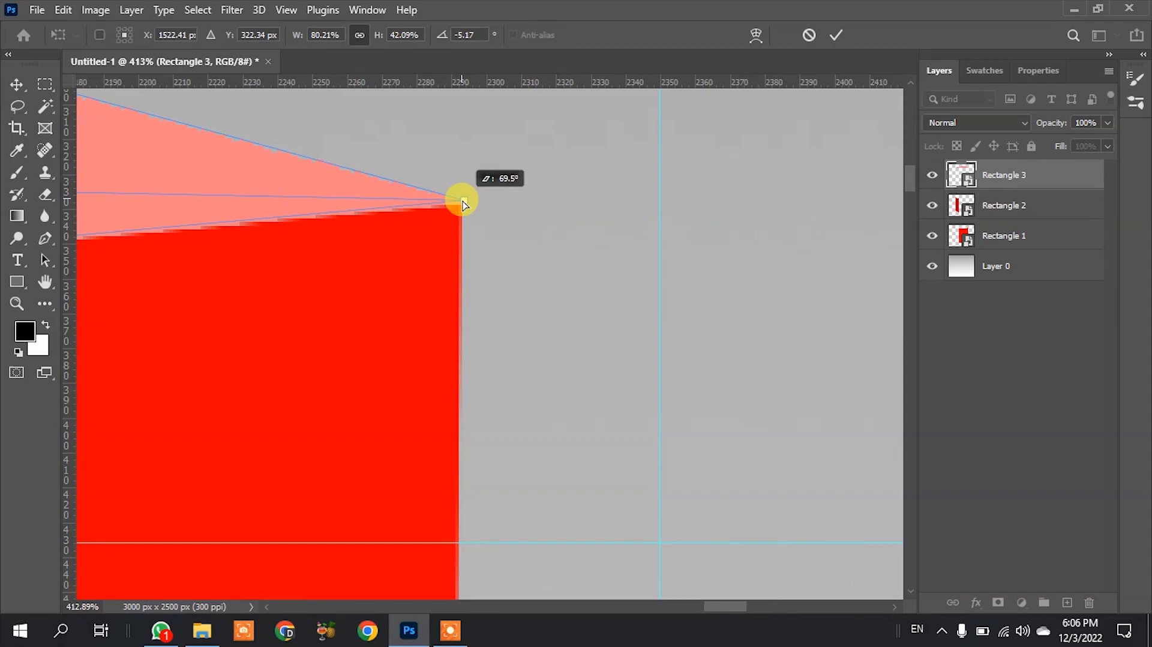
scroll(463, 204, "up", 8)
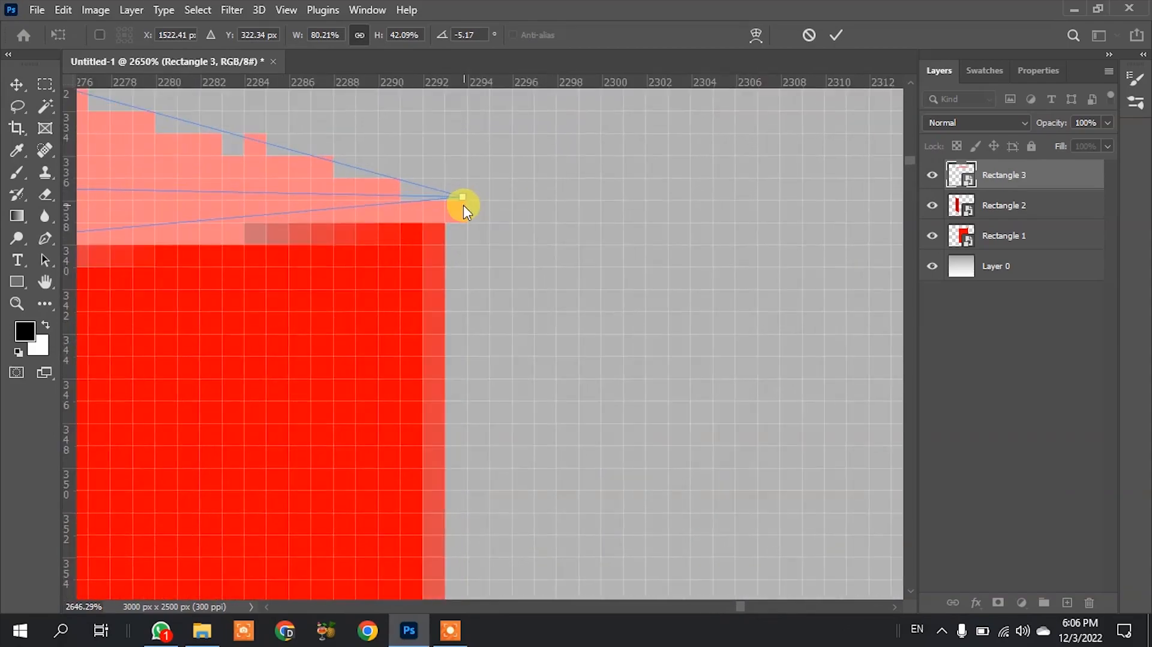
left_click_drag(463, 202, 444, 205)
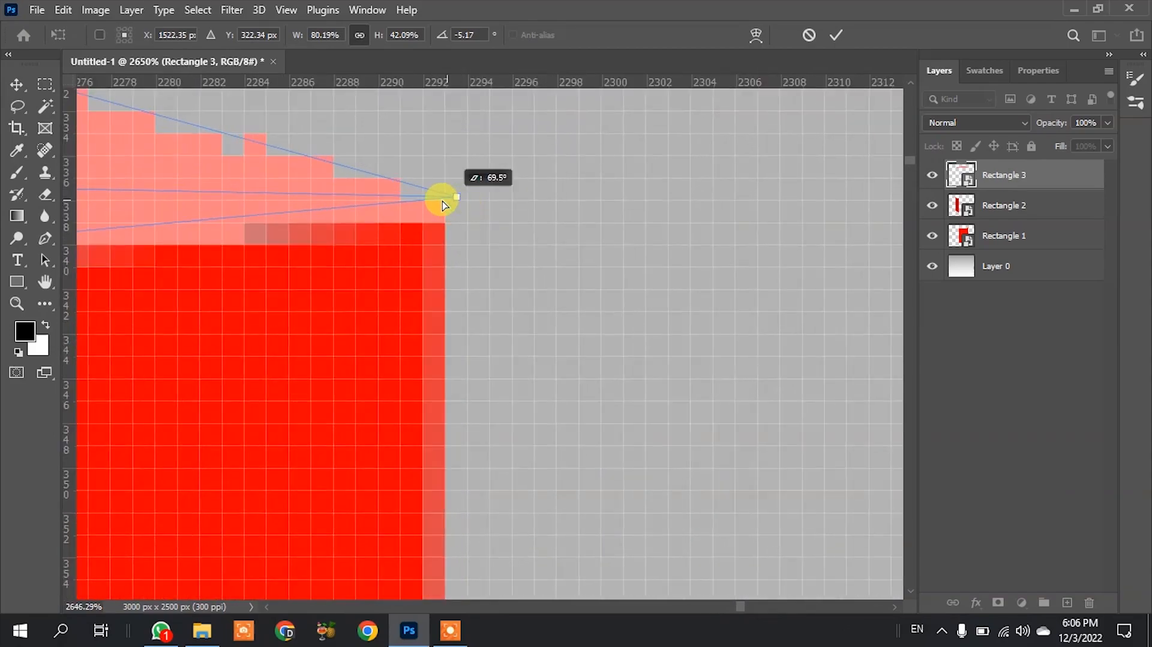
left_click(836, 36)
Step: Deselect the top face and hide the guides to show the whole box on the gradient background
scroll(729, 294, "down", 3)
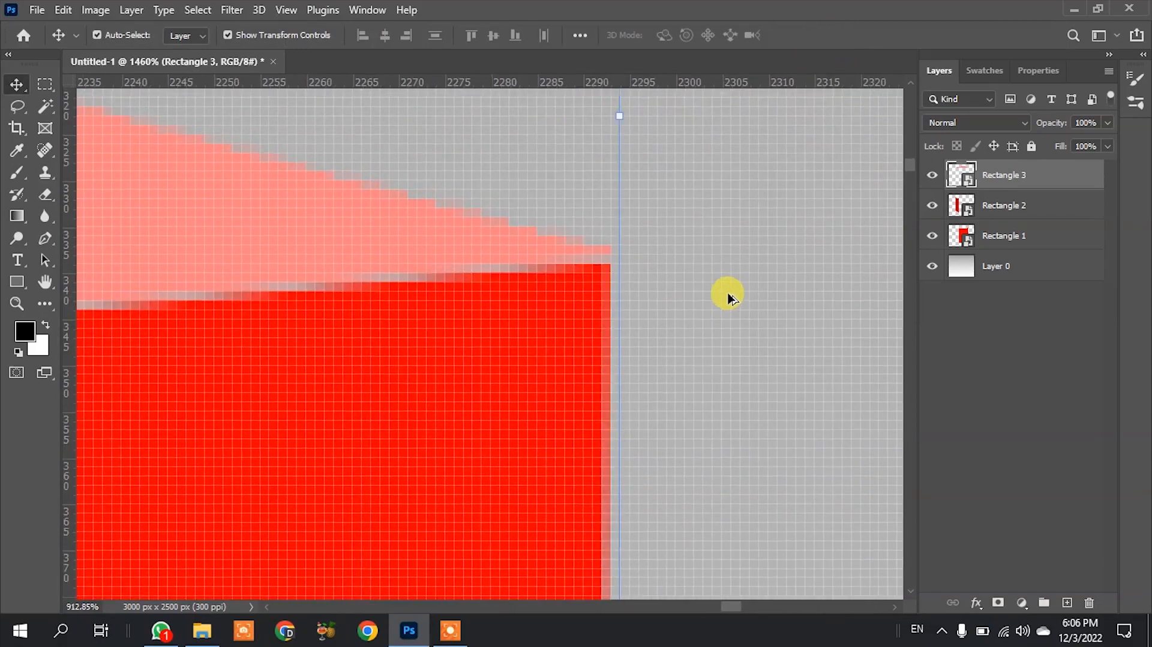
scroll(729, 294, "down", 10)
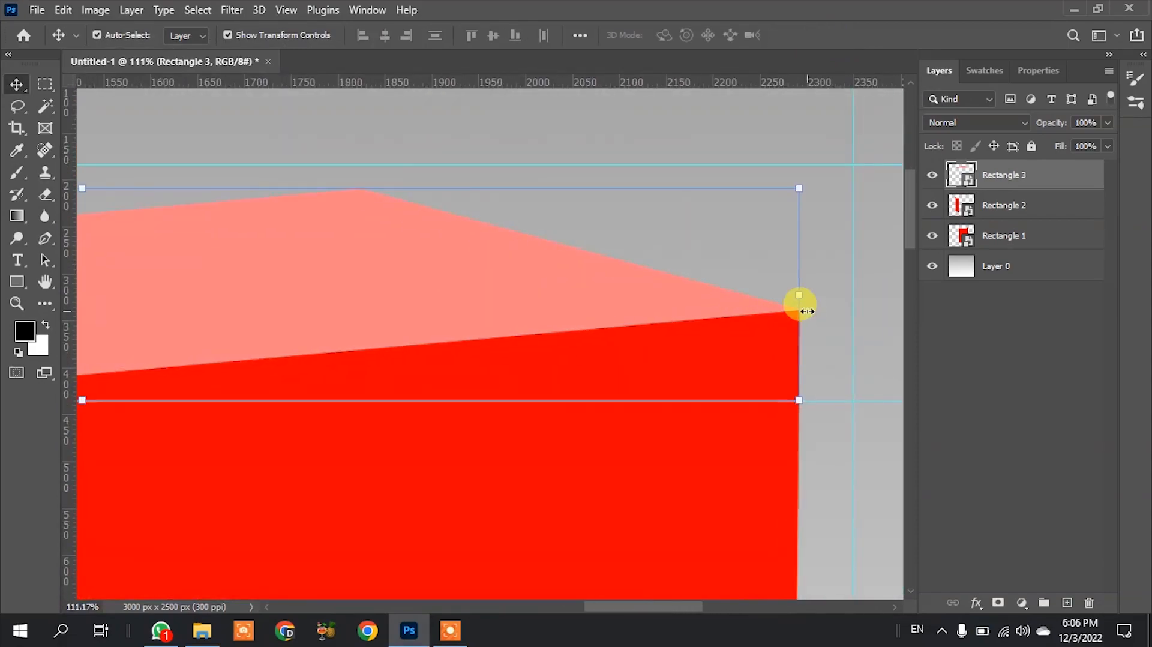
scroll(807, 311, "down", 8)
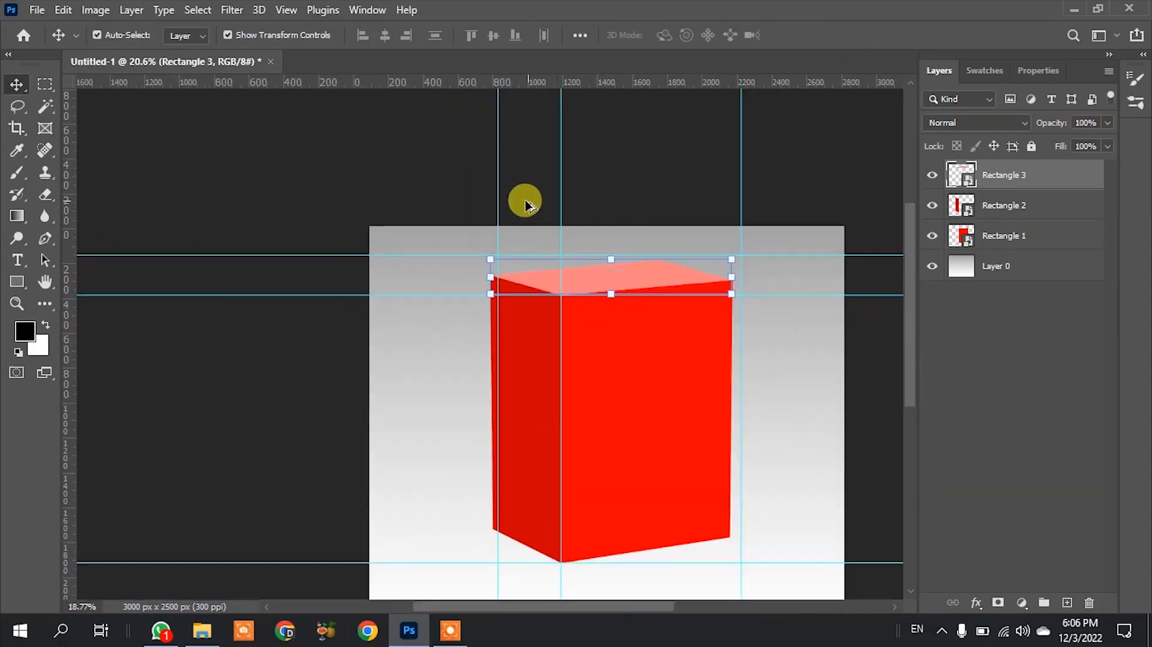
scroll(658, 406, "down", 3)
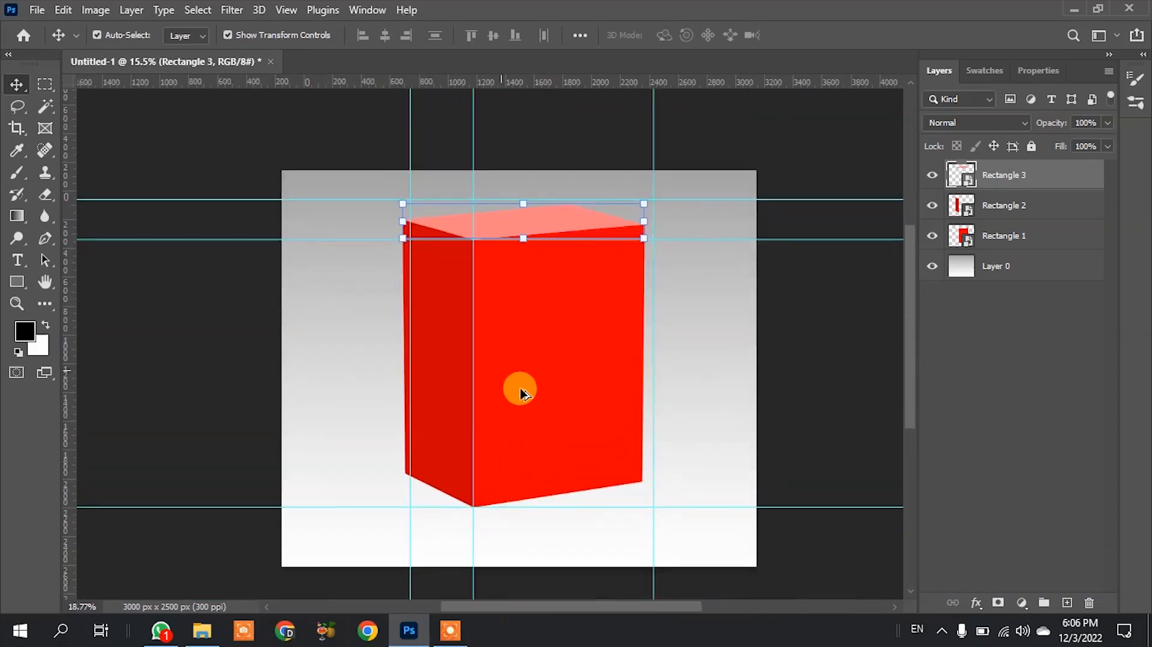
scroll(521, 393, "up", 1)
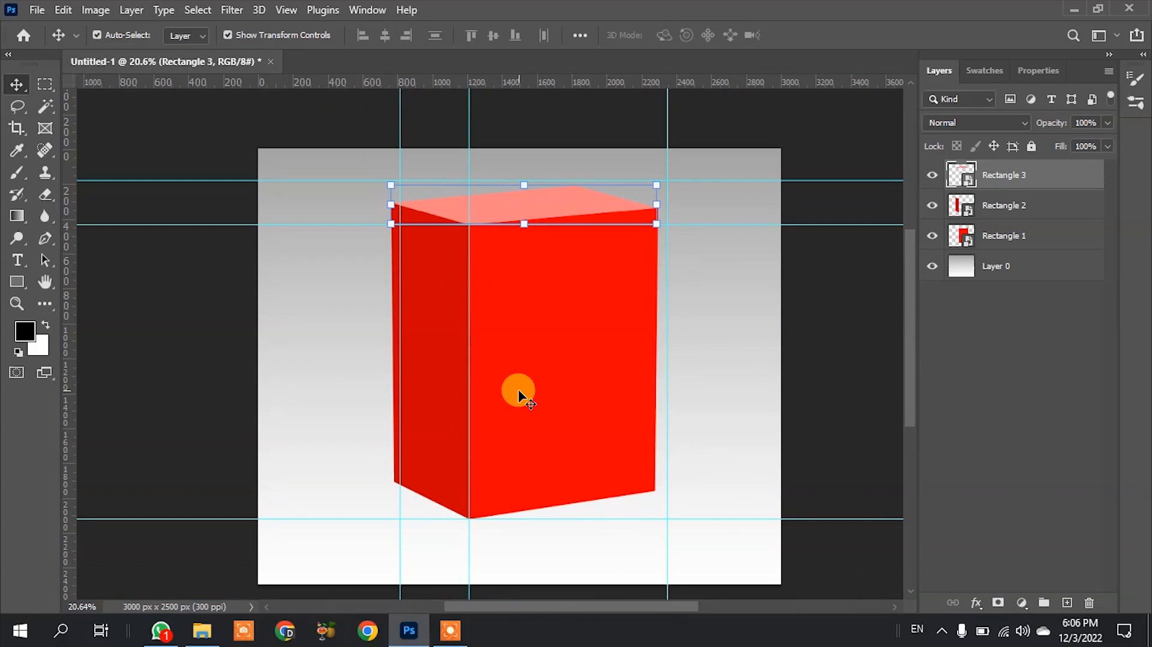
left_click(235, 298)
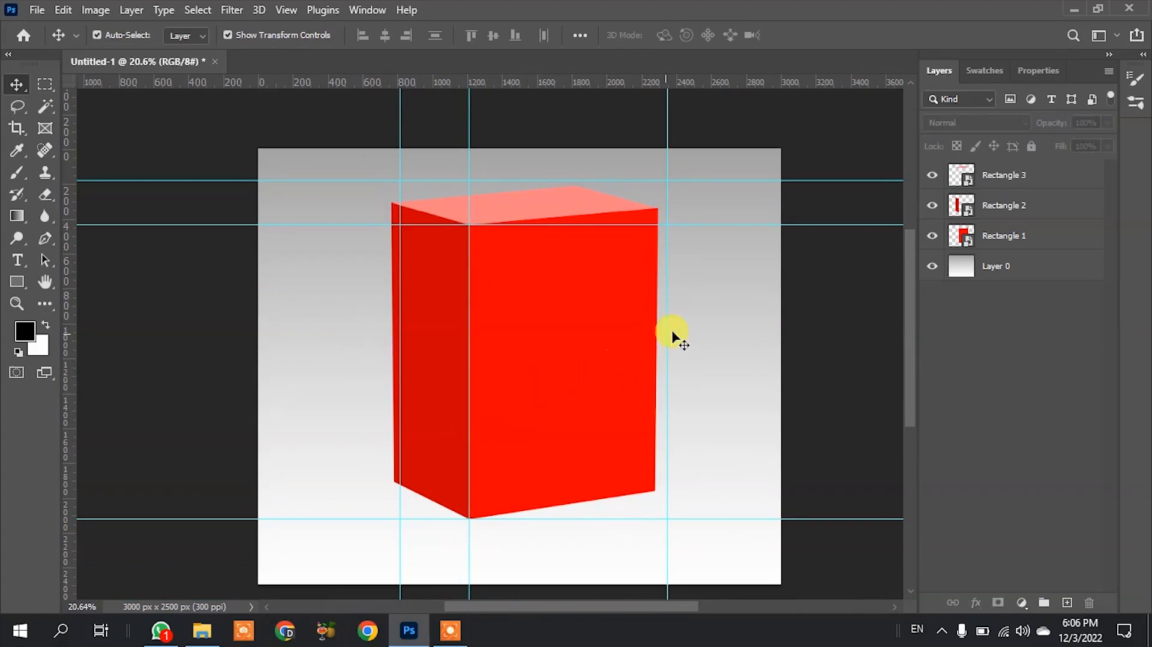
scroll(305, 277, "down", 2)
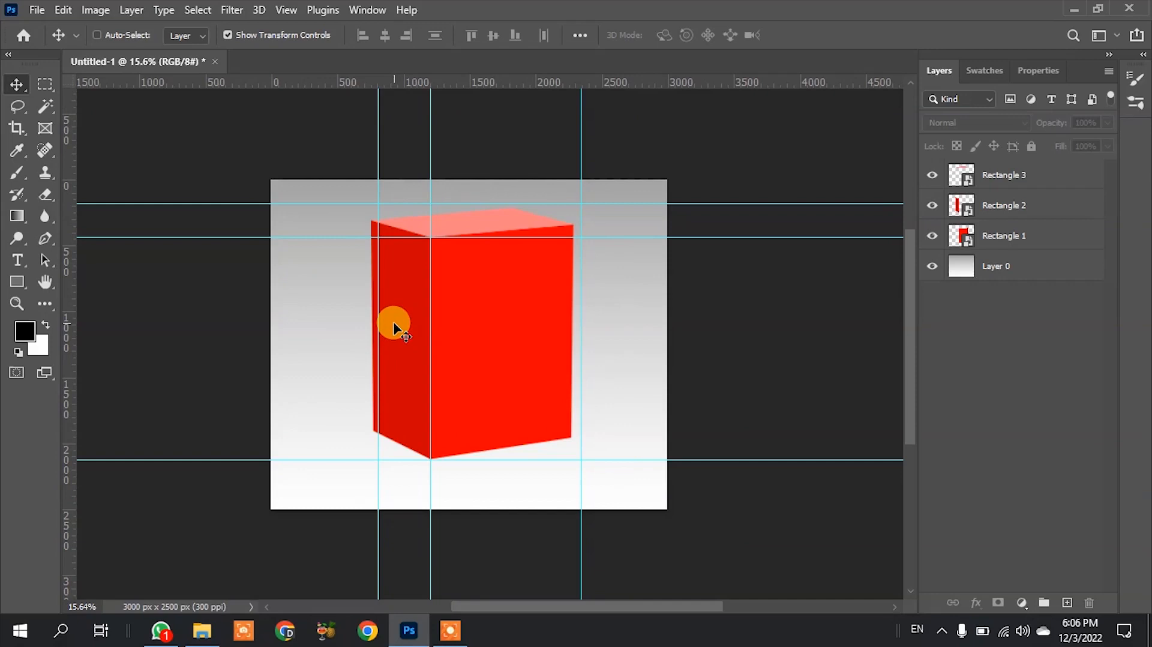
key("ctrl+semicolon")
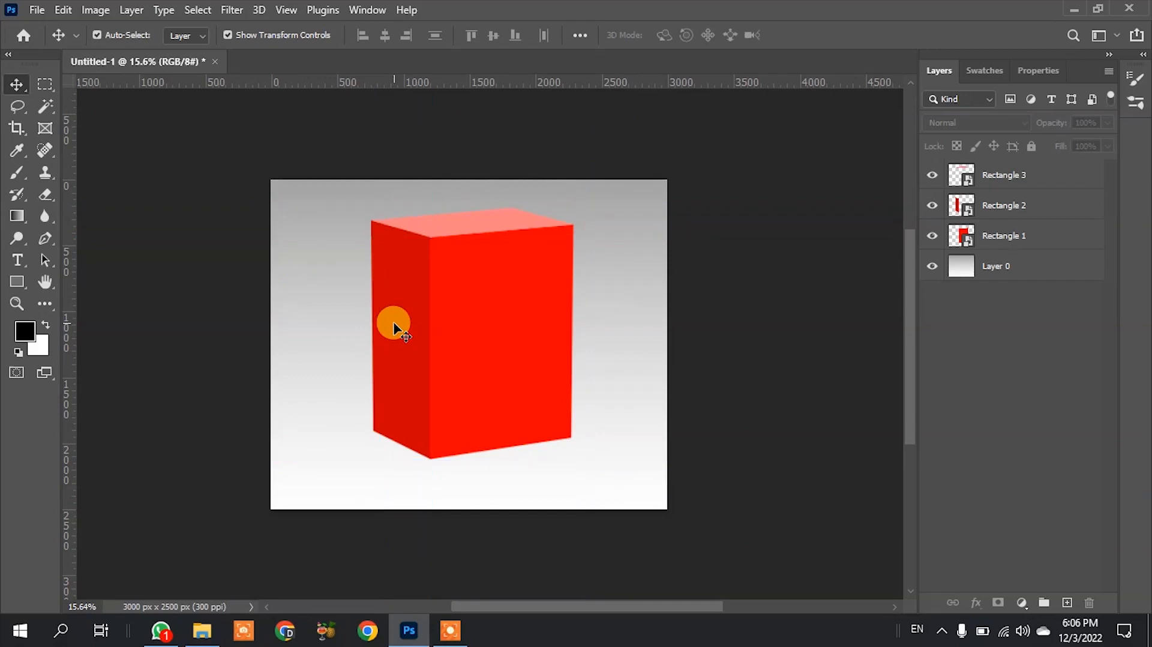
scroll(455, 391, "up", 2)
left_click(483, 326)
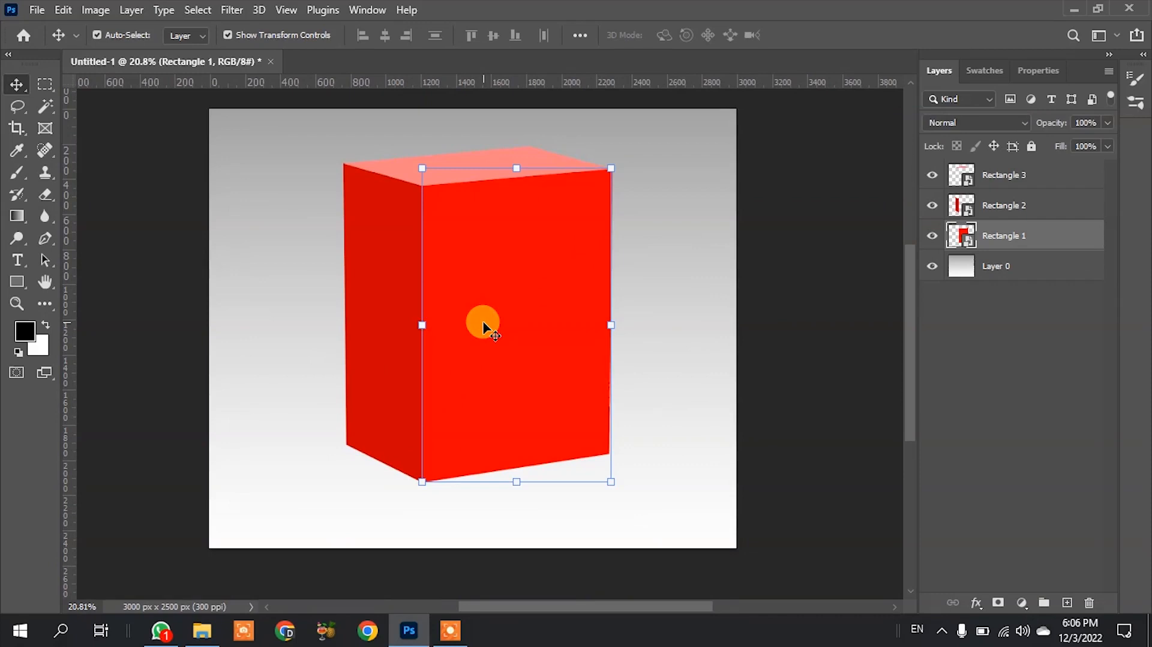
key("ctrl+t")
left_click_drag(516, 375, 776, 255)
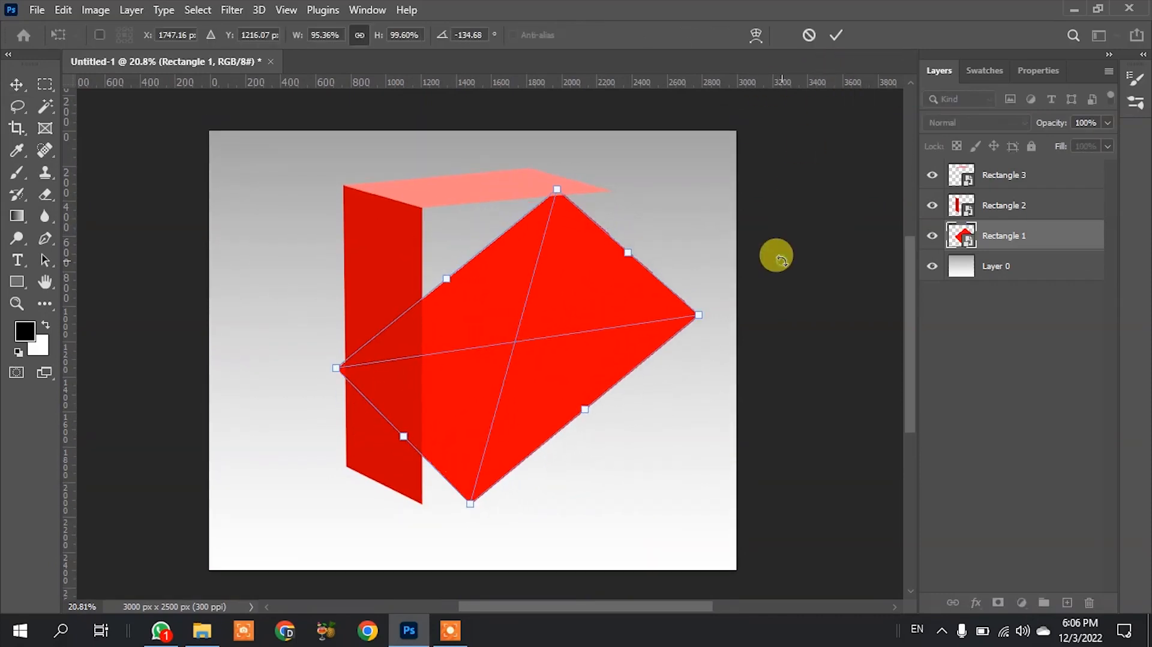
key("ctrl+z")
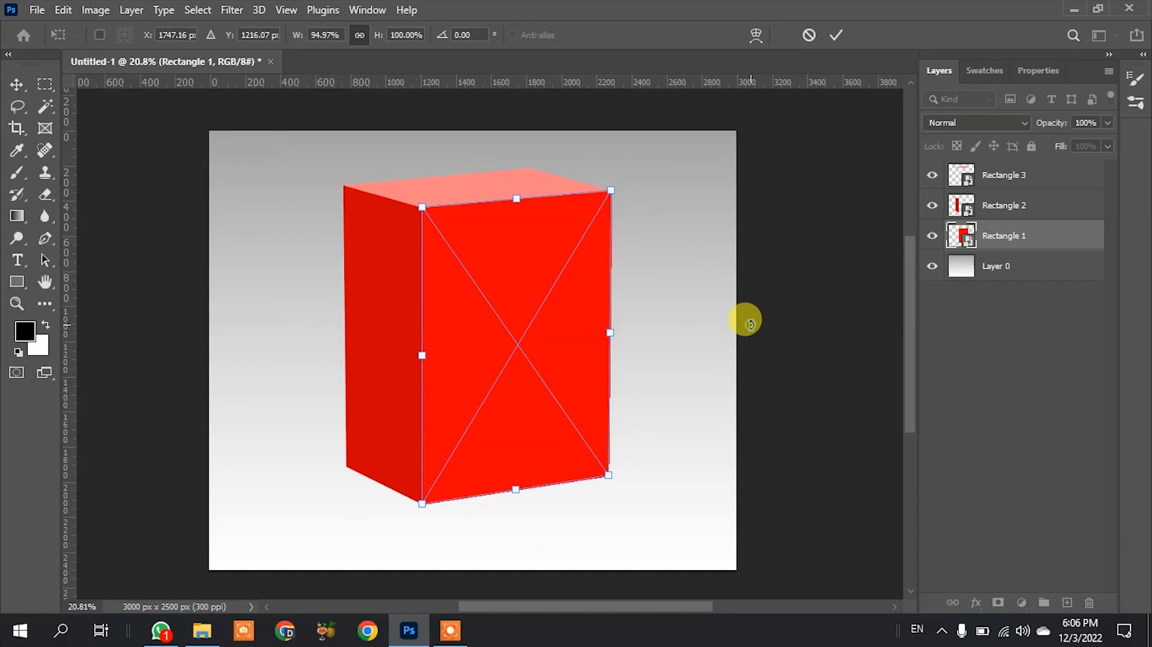
left_click(835, 42)
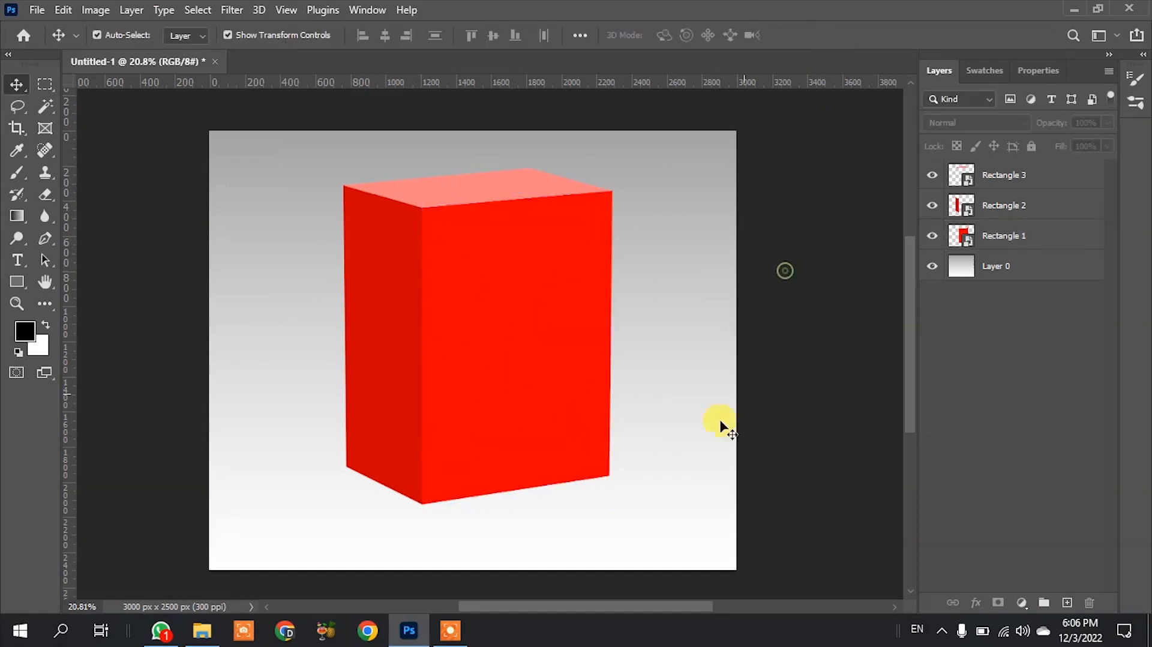
Step: Distort the front face by pulling its lower-left corner down about 25 px, and apply the transform
scroll(411, 519, "up", 3)
scroll(420, 504, "down", 3)
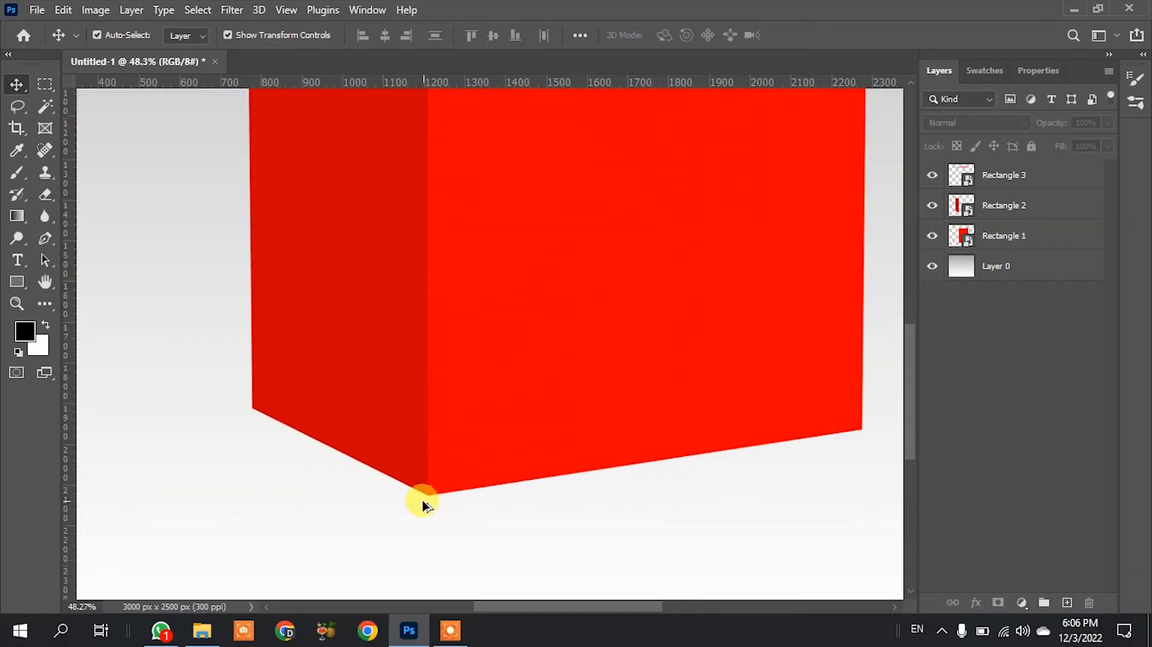
left_click(491, 460)
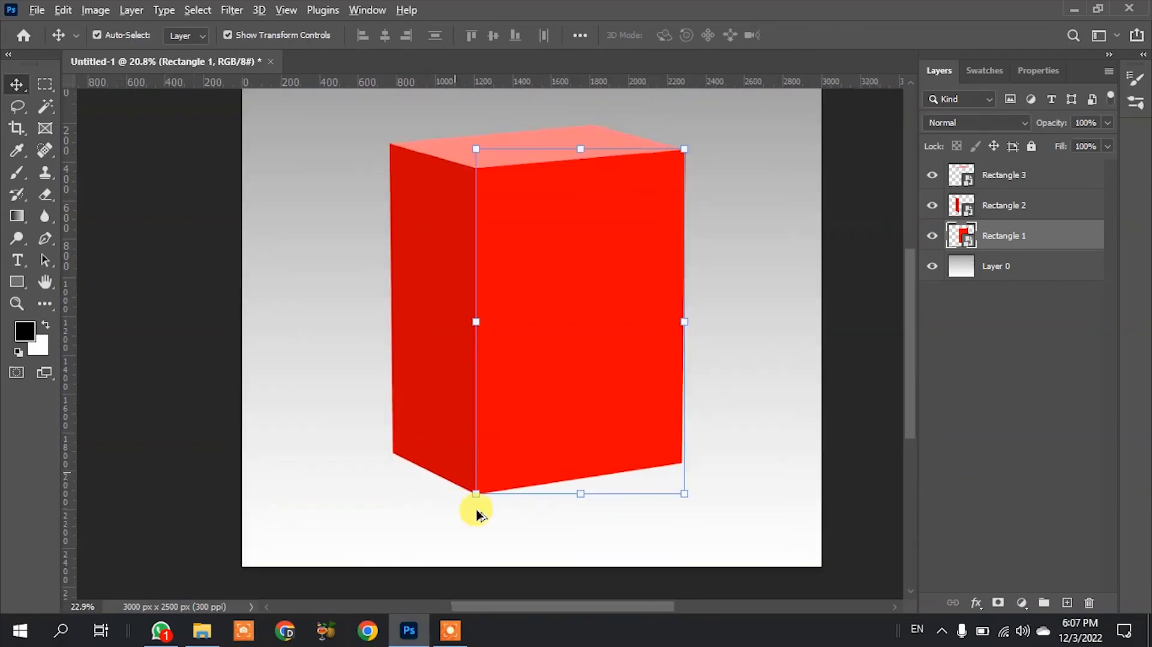
scroll(476, 508, "up", 8)
key("ctrl")
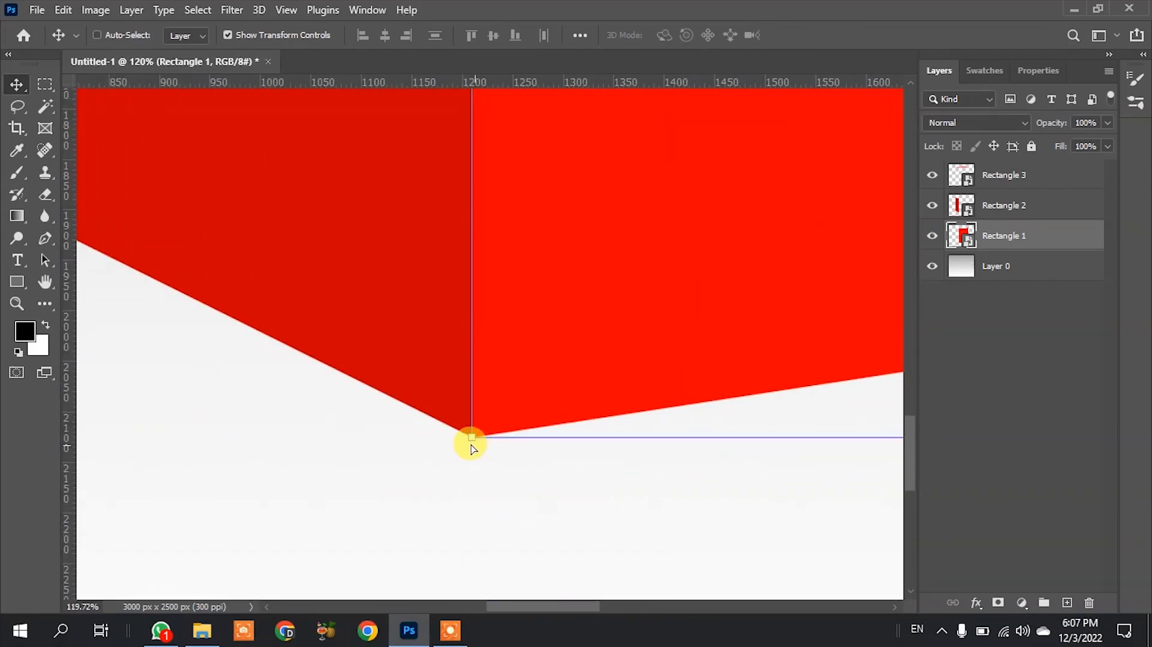
left_click_drag(472, 441, 476, 466)
left_click(827, 41)
Step: Distort the darker red side face so its lower-right corner meets the front face's lowered corner, and apply it
left_click(421, 264, "ctrl")
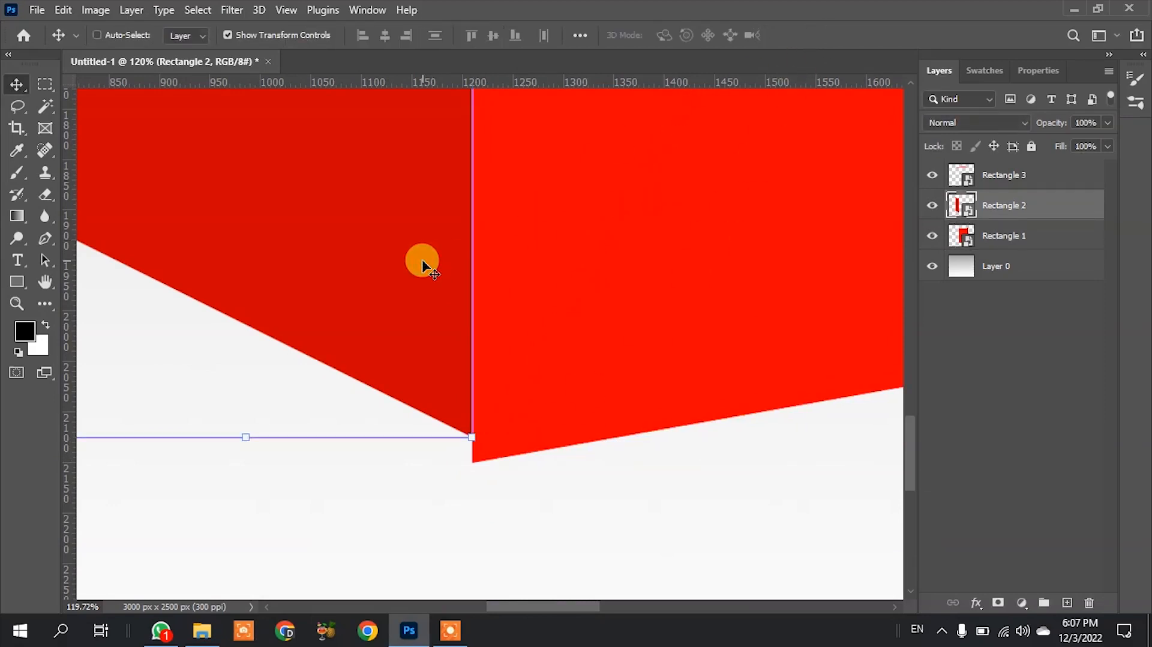
key("ctrl+t")
right_click(420, 248)
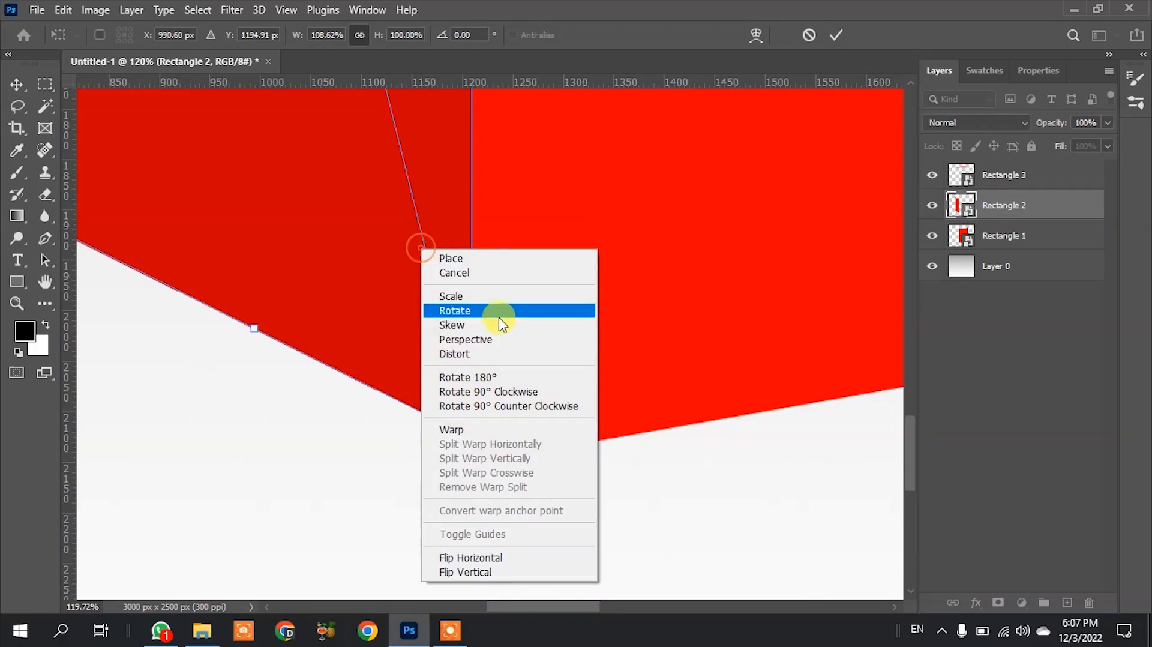
left_click(500, 352)
scroll(473, 445, "up", 5)
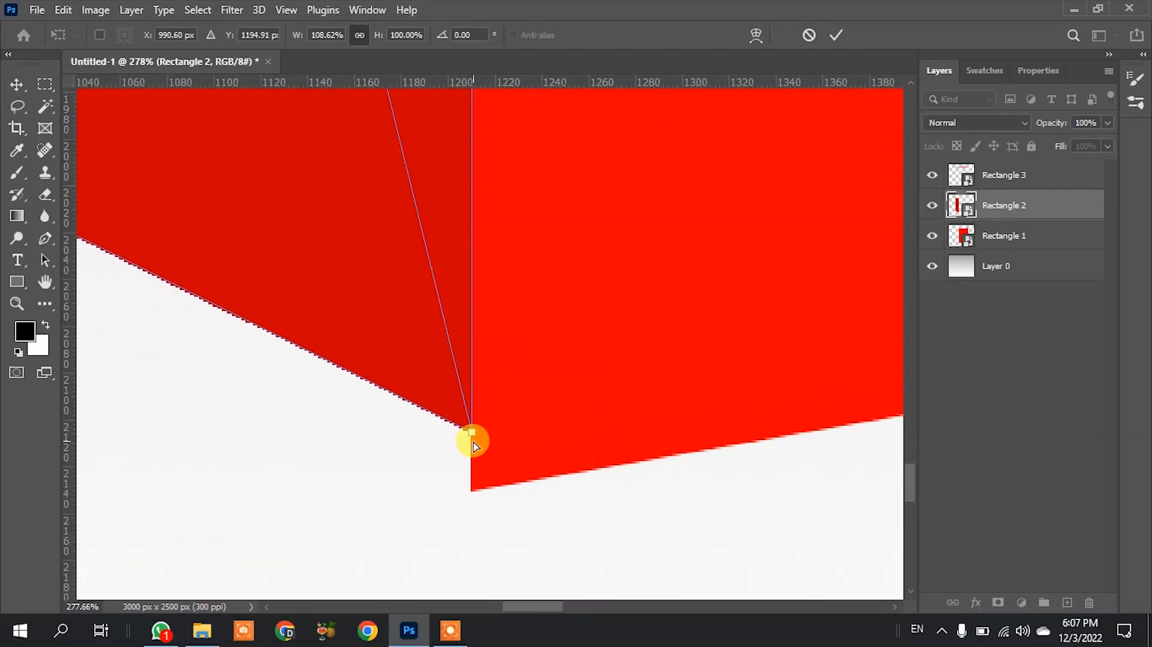
left_click_drag(473, 433, 477, 491)
left_click(834, 39)
Step: Deselect the side face and examine the box's corners and edges for alignment between the three faces
scroll(474, 477, "down", 10)
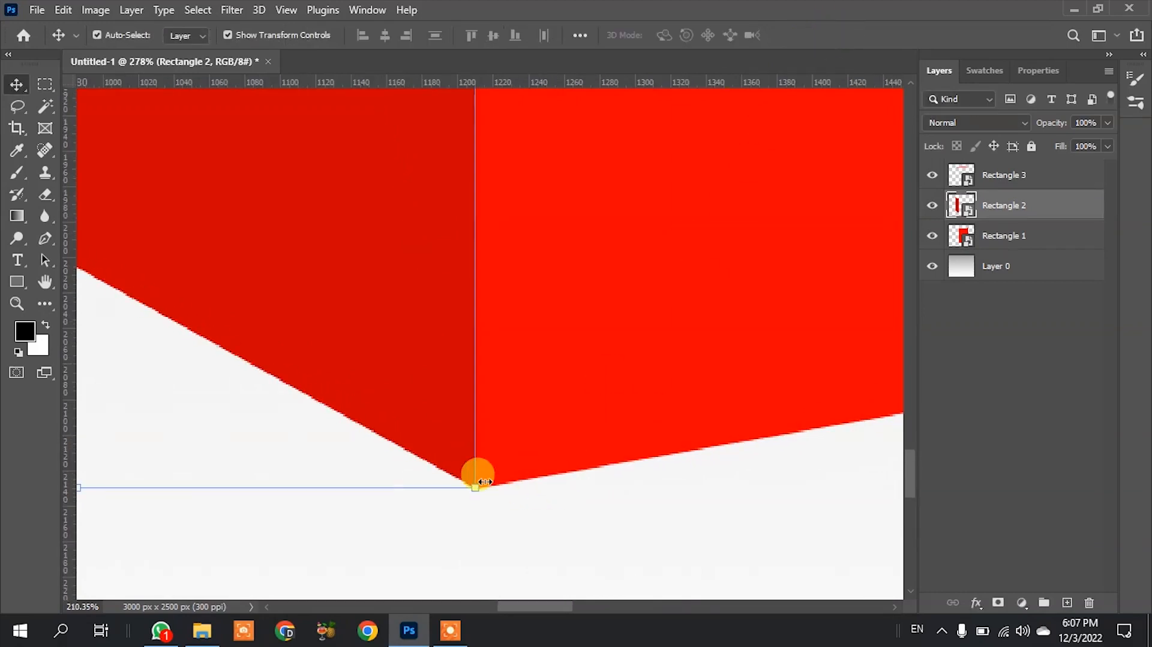
scroll(462, 468, "down", 5)
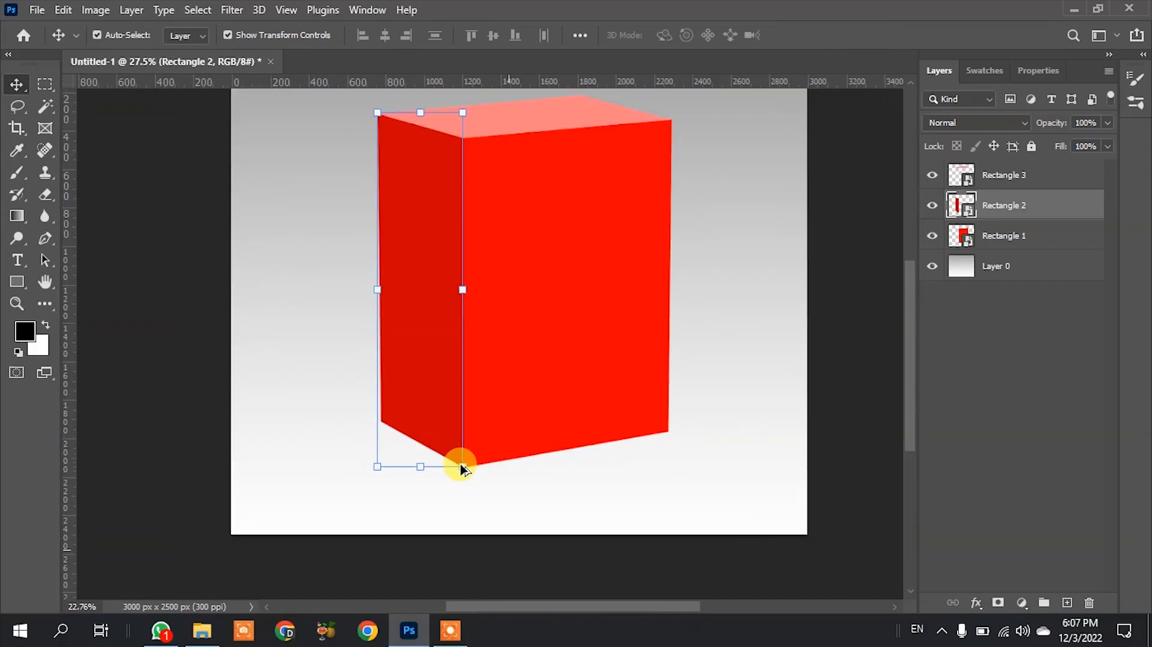
left_click(869, 308)
scroll(664, 170, "up", 2)
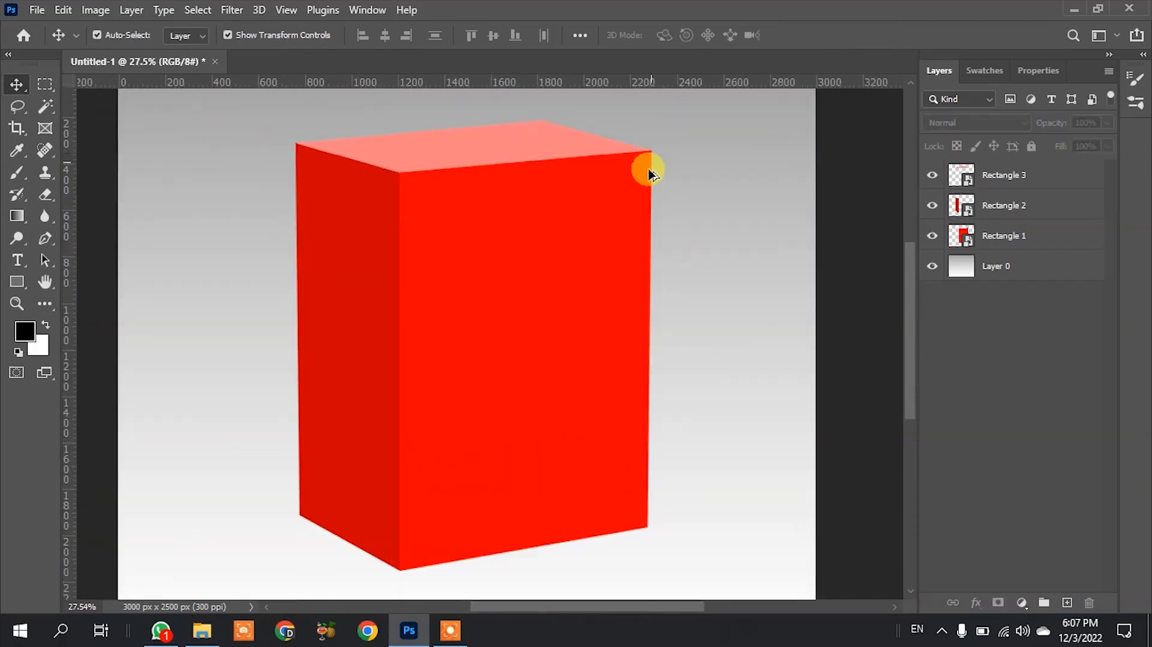
scroll(648, 167, "down", 2)
scroll(610, 149, "up", 1)
scroll(668, 159, "up", 3)
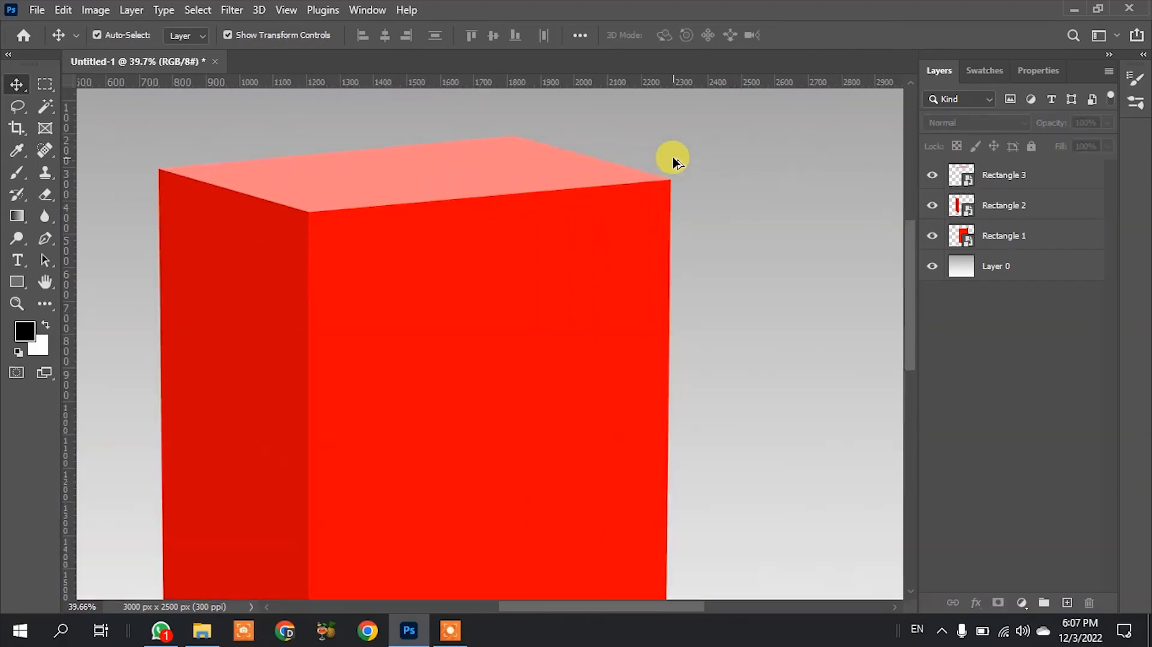
scroll(669, 159, "down", 5)
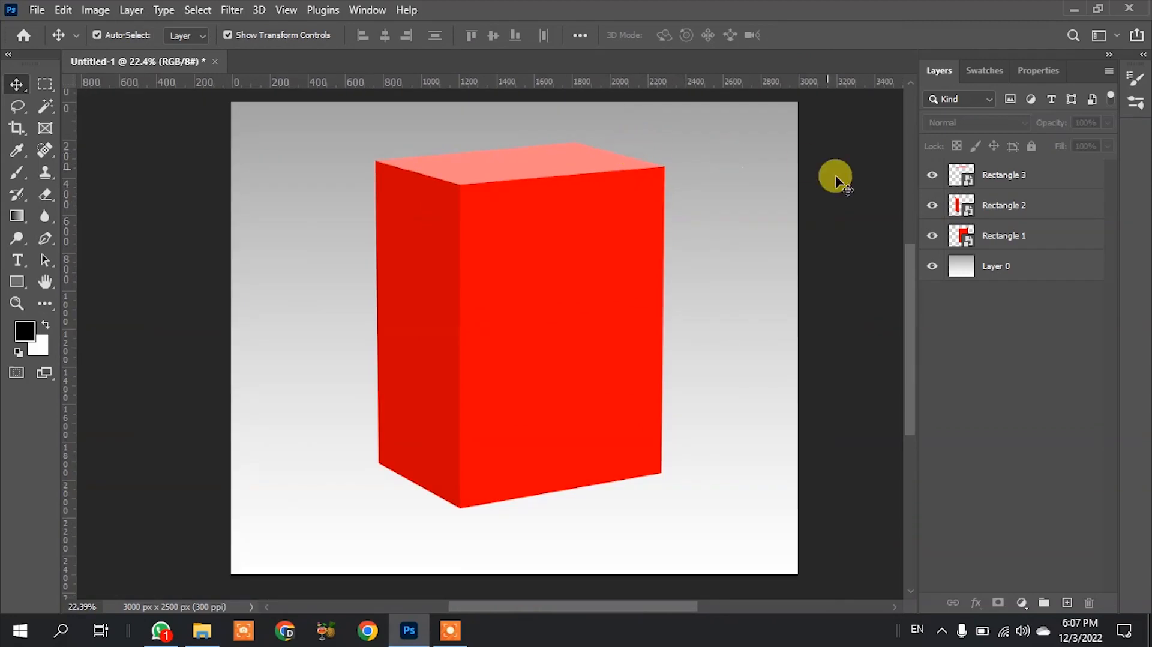
Step: Open the smart object contents of the box's front face, Rectangle 1, for editing
left_click(559, 337)
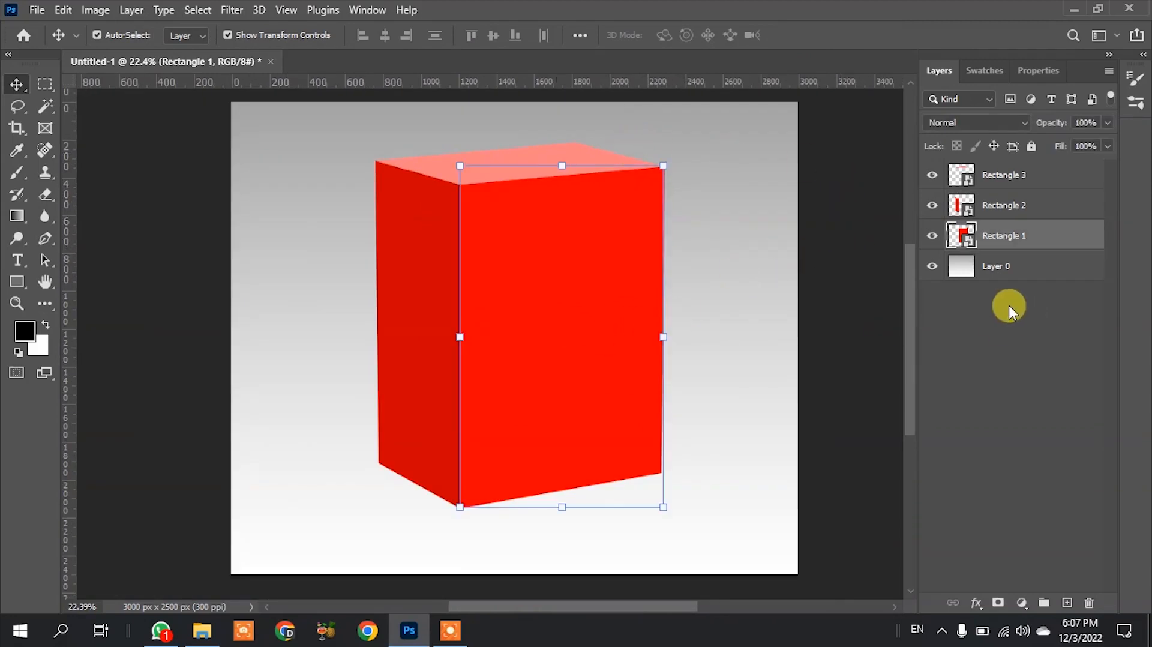
left_click(550, 297)
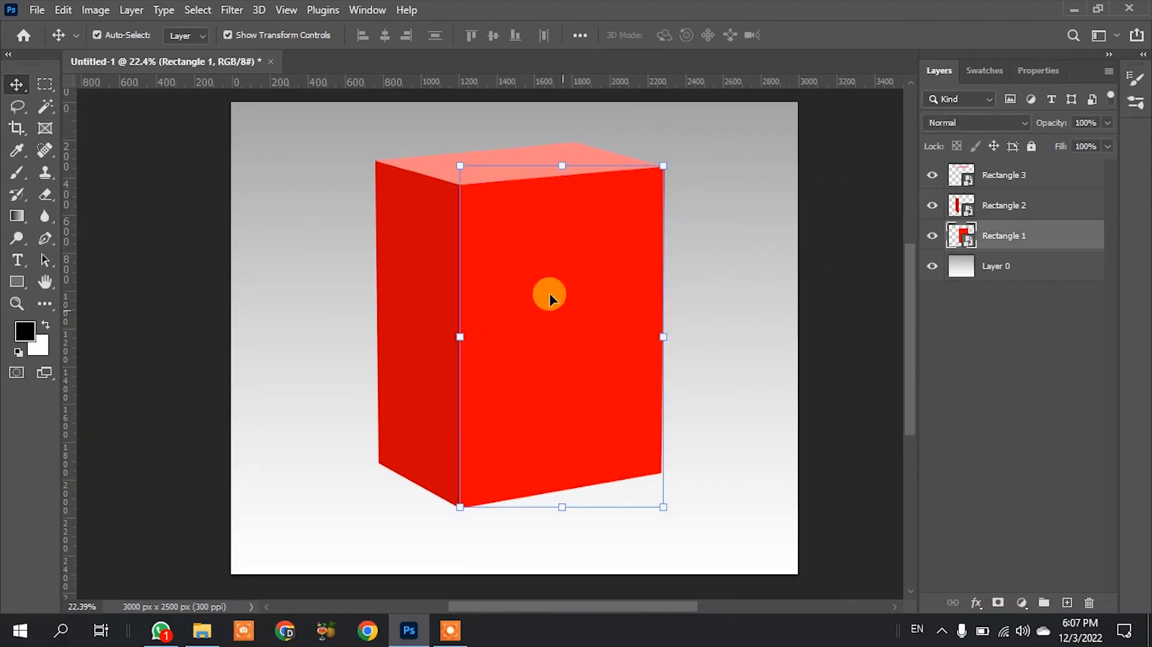
double_click(966, 241)
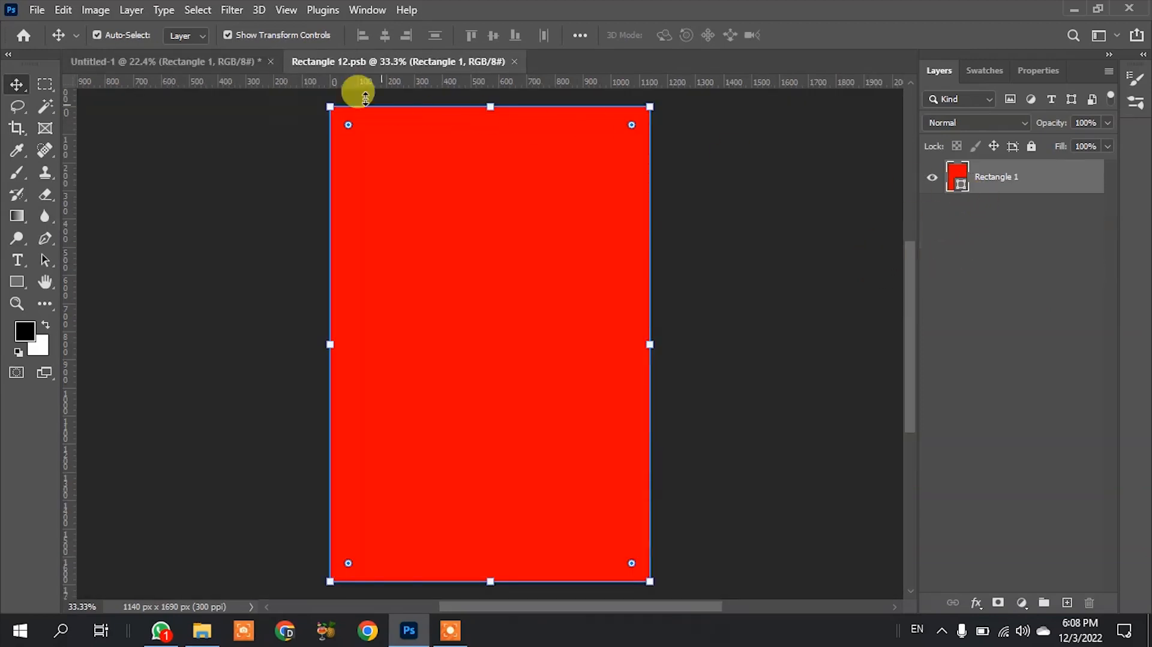
left_click(247, 62)
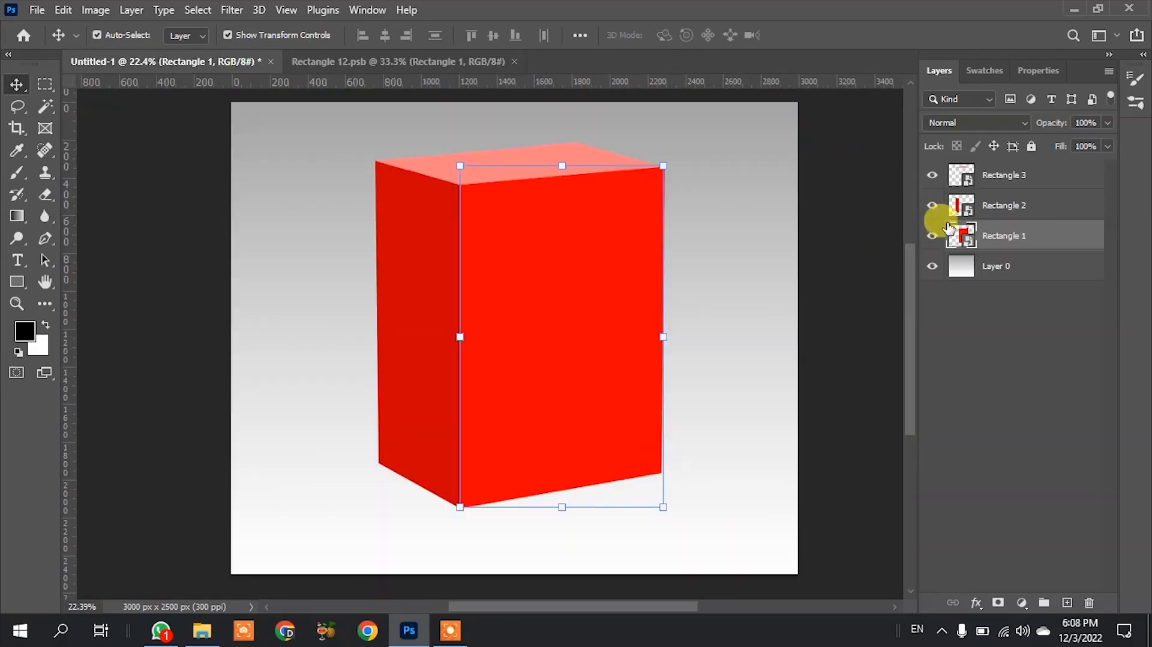
left_click(425, 58)
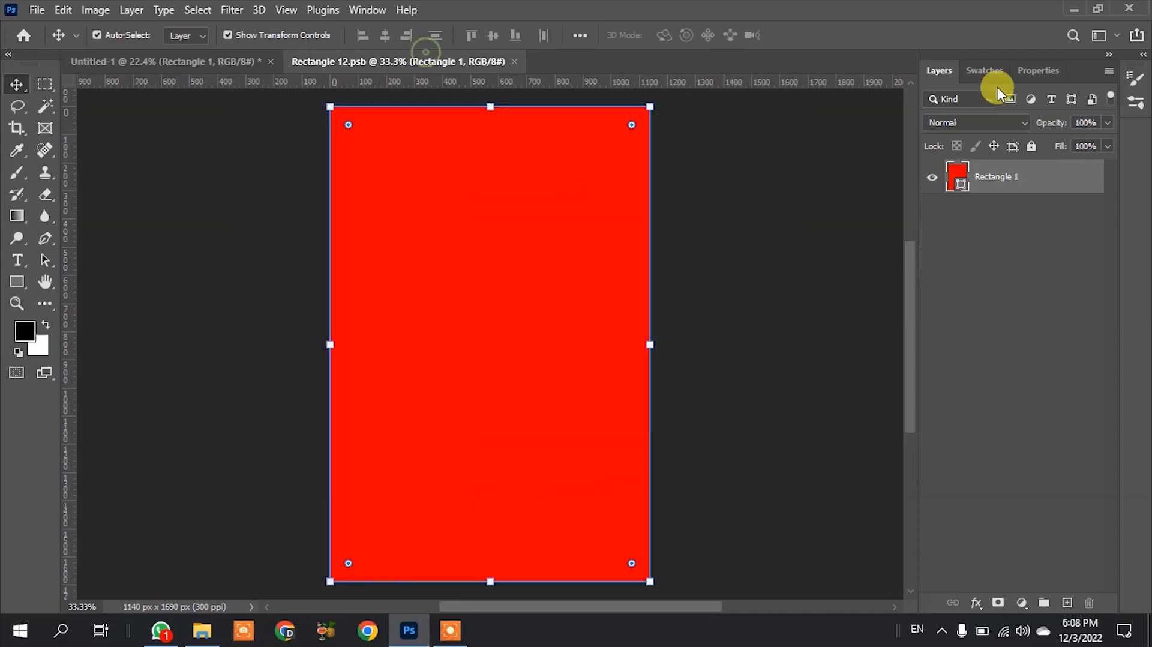
Step: Recolor the front face's rectangle white, save the smart object, and return to the box document
double_click(959, 188)
left_click_drag(730, 334, 688, 317)
left_click(1074, 309)
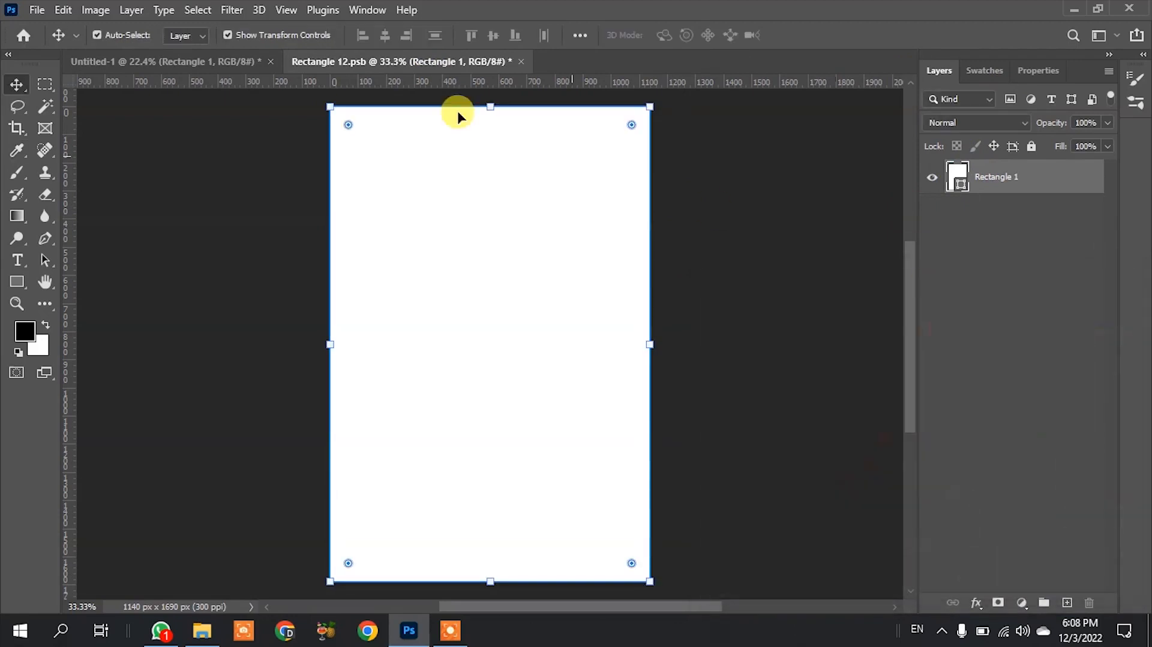
key("ctrl+s")
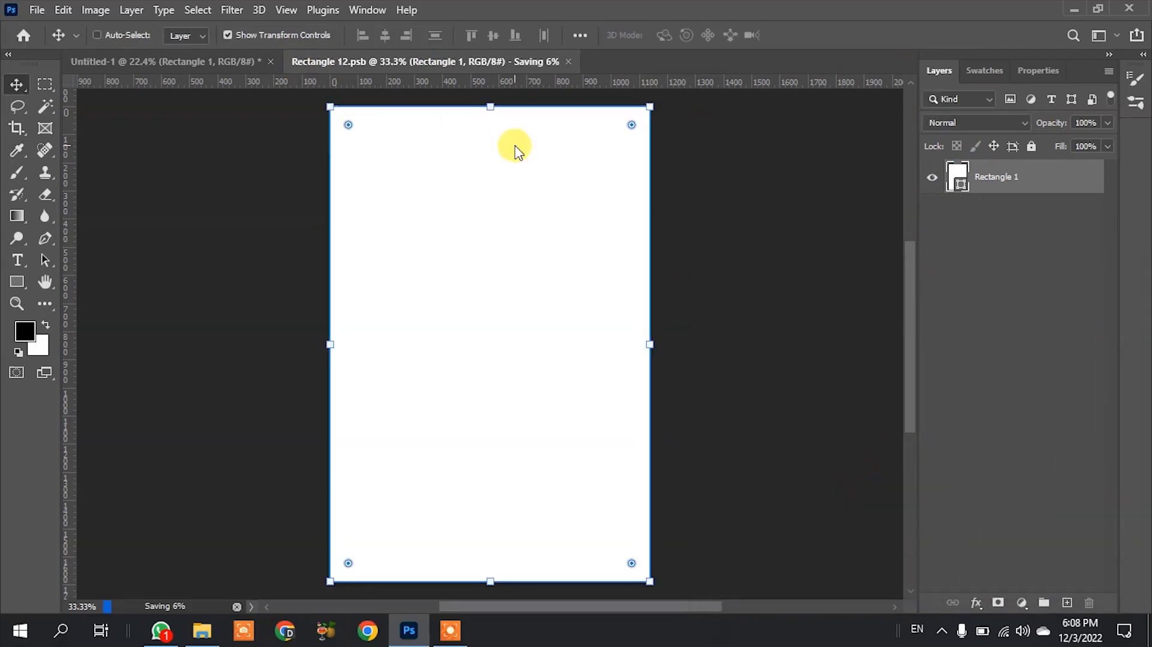
left_click(250, 71)
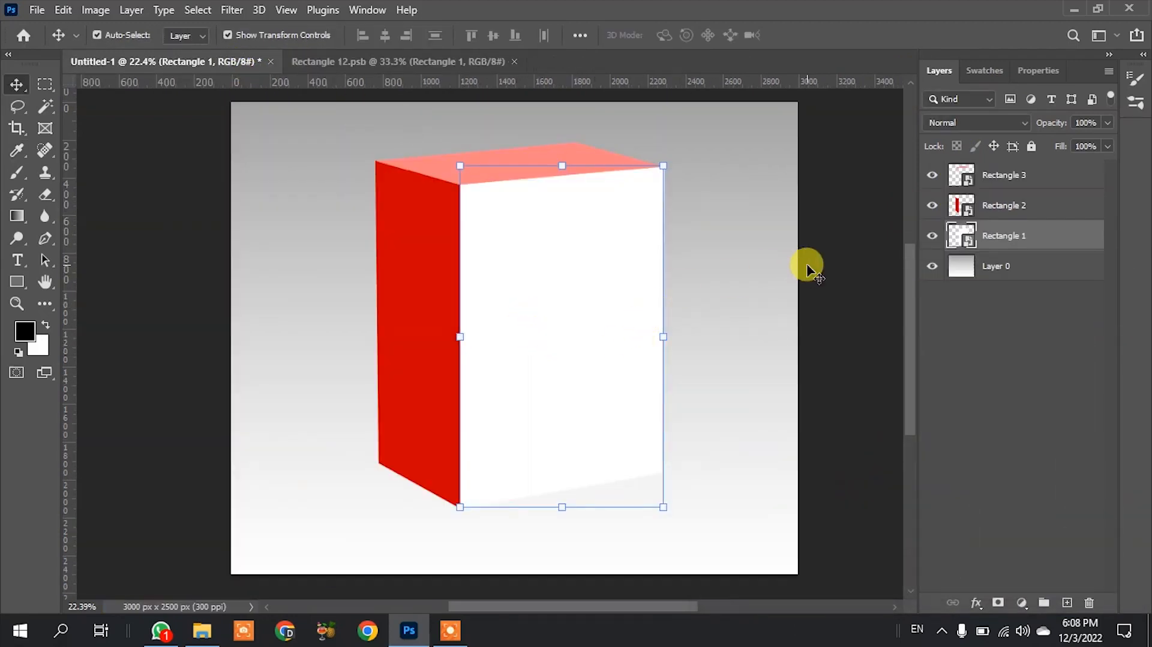
Step: Add an empty layer directly above Rectangle 1 and load the front face's outline as a selection on it
left_click(1066, 603)
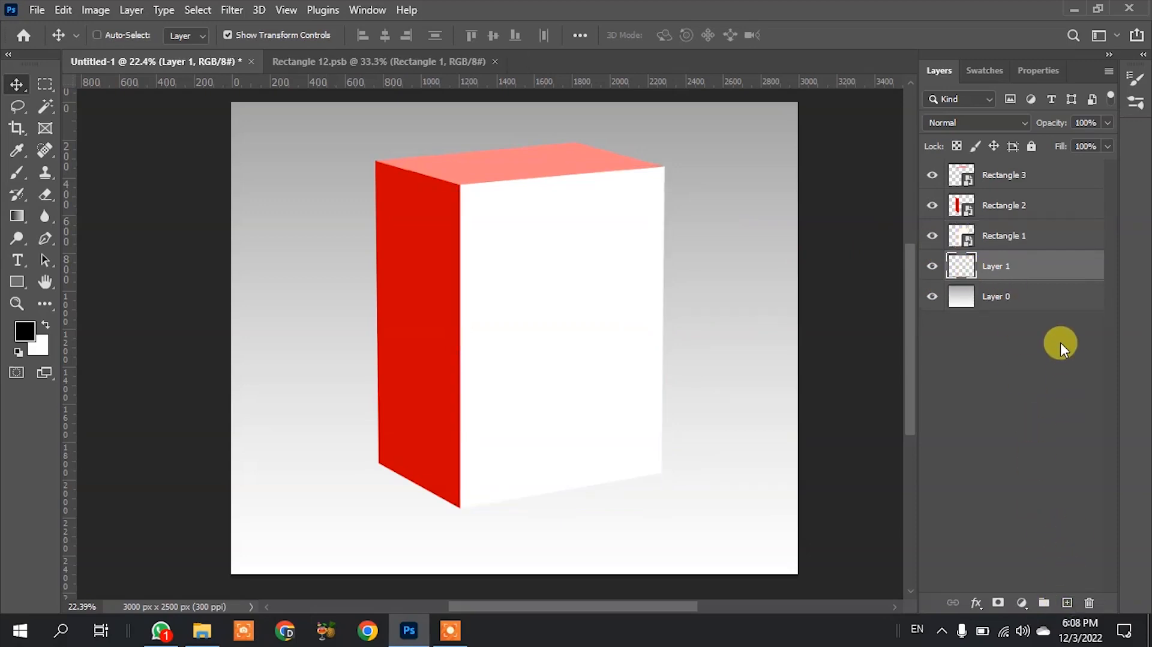
left_click_drag(1005, 267, 987, 240)
left_click(523, 287)
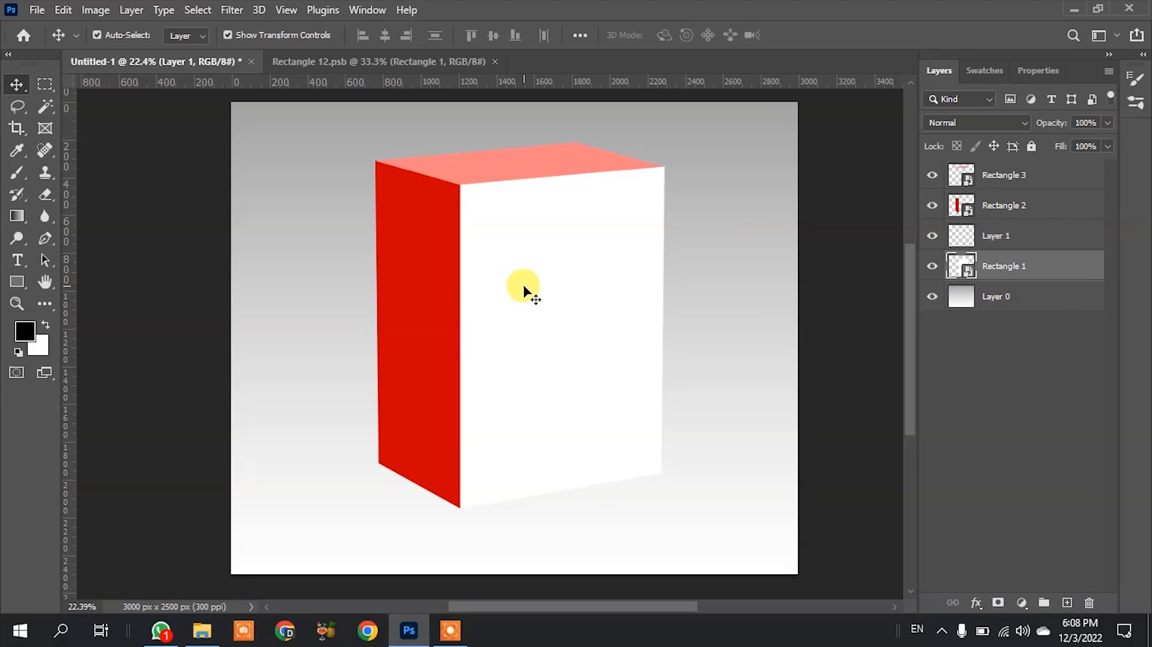
left_click(961, 268, "ctrl")
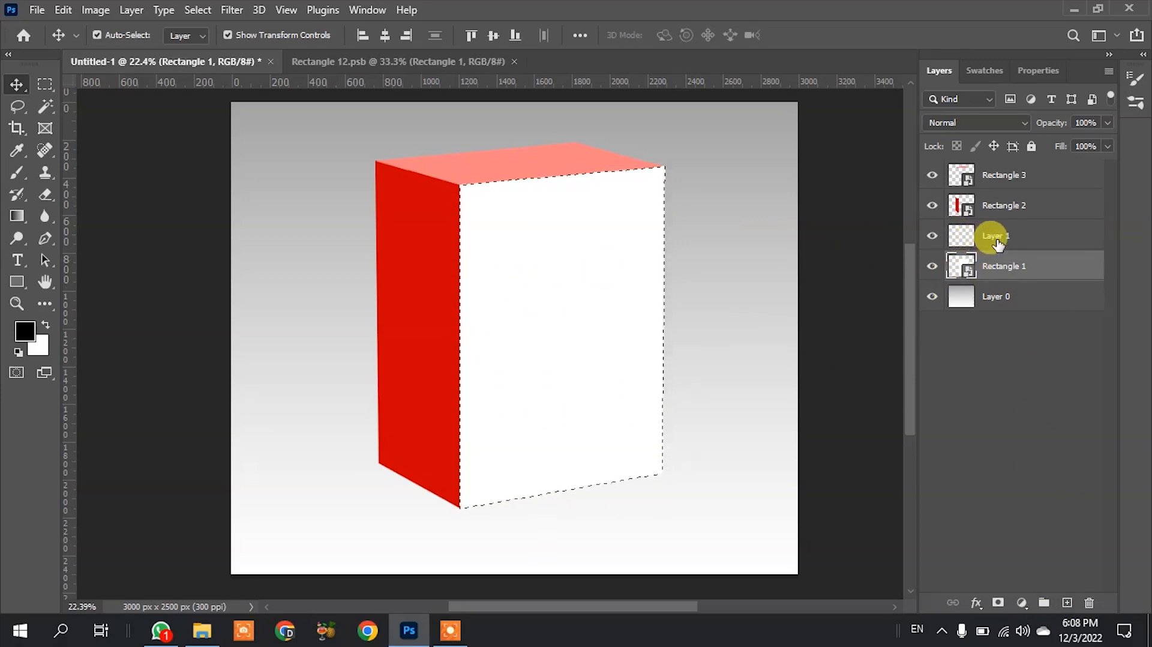
left_click(1057, 239)
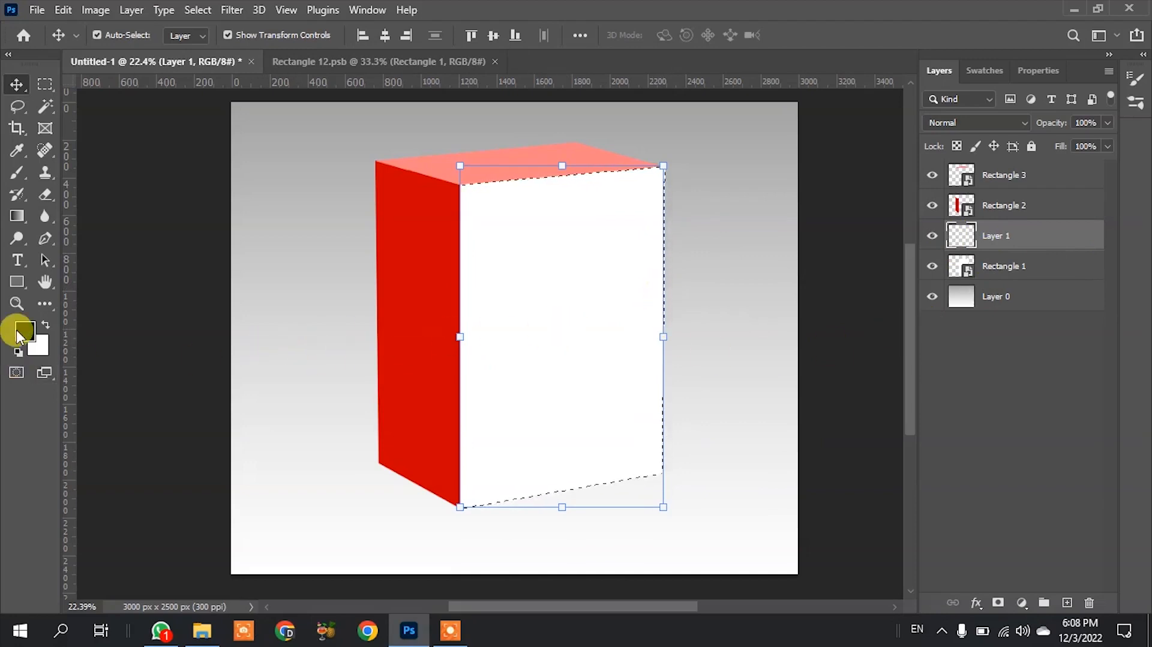
Step: Paint the selected front face area solid black on Layer 1 with the Brush tool, and deselect
key("b")
left_click_drag(491, 264, 561, 265)
left_click_drag(514, 308, 514, 432)
left_click(470, 269)
mouse_move(482, 198)
left_mouse_down()
mouse_move(530, 184)
mouse_move(669, 184)
mouse_move(690, 269)
mouse_move(683, 366)
mouse_move(563, 501)
mouse_move(457, 477)
mouse_move(489, 194)
mouse_move(439, 459)
mouse_move(448, 528)
mouse_move(722, 440)
mouse_move(617, 488)
mouse_move(576, 204)
mouse_move(596, 506)
left_mouse_up()
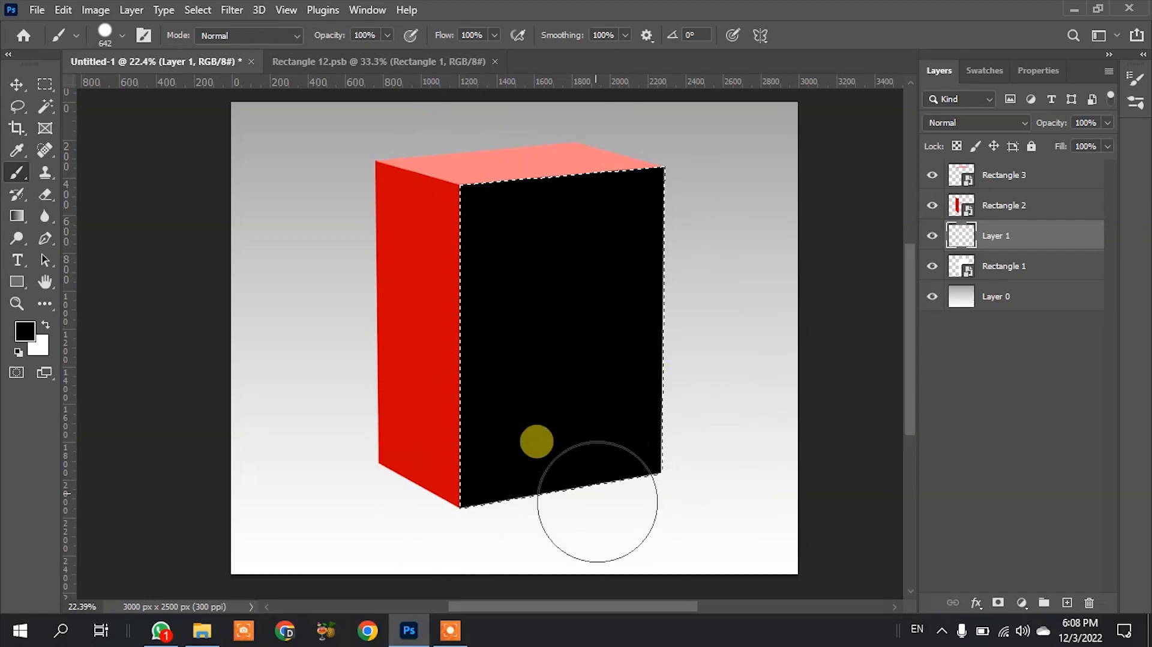
left_click(16, 84)
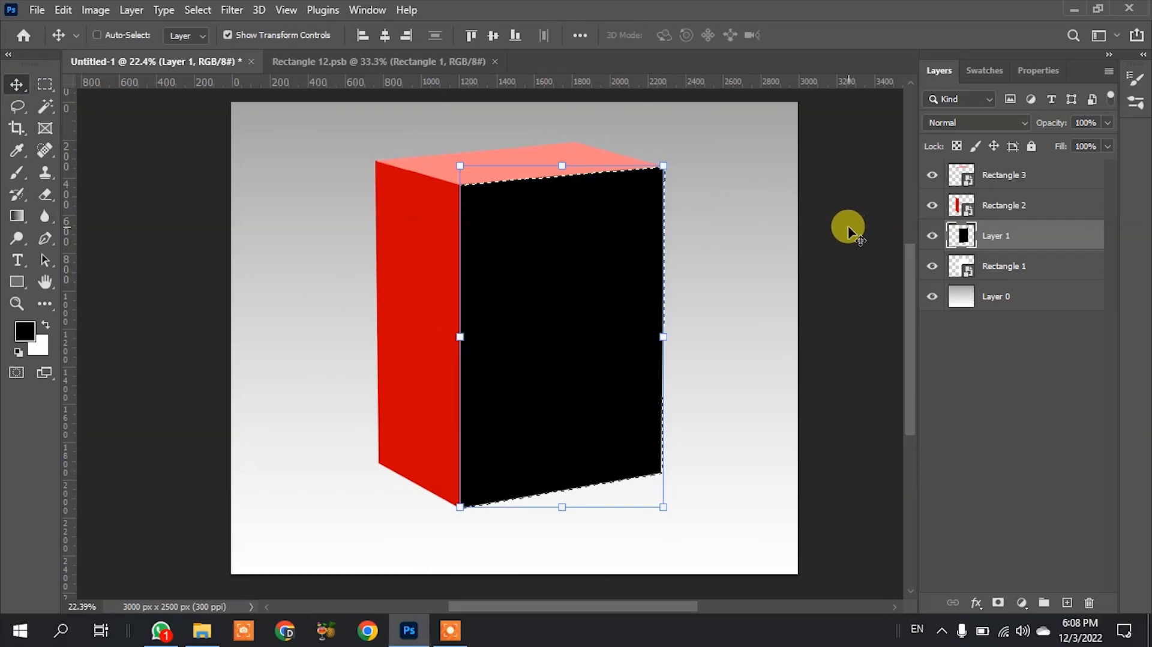
key("ctrl+d")
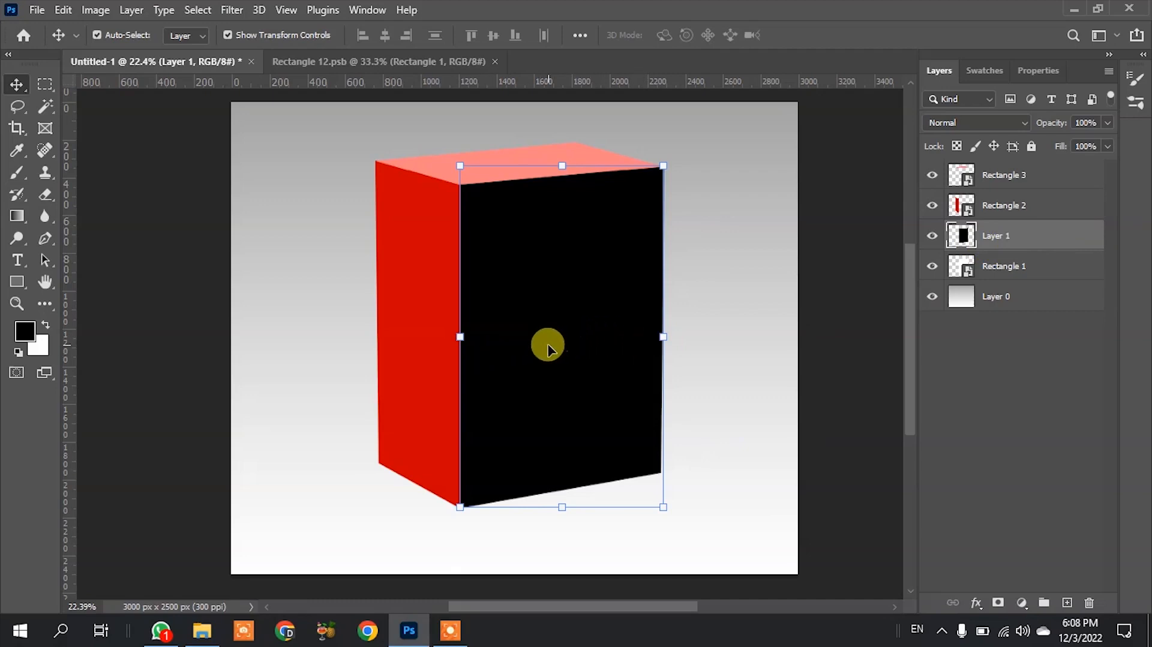
Step: Duplicate the black face layer, move the copy to the right of the box, and hide the original black layer
key("ctrl")
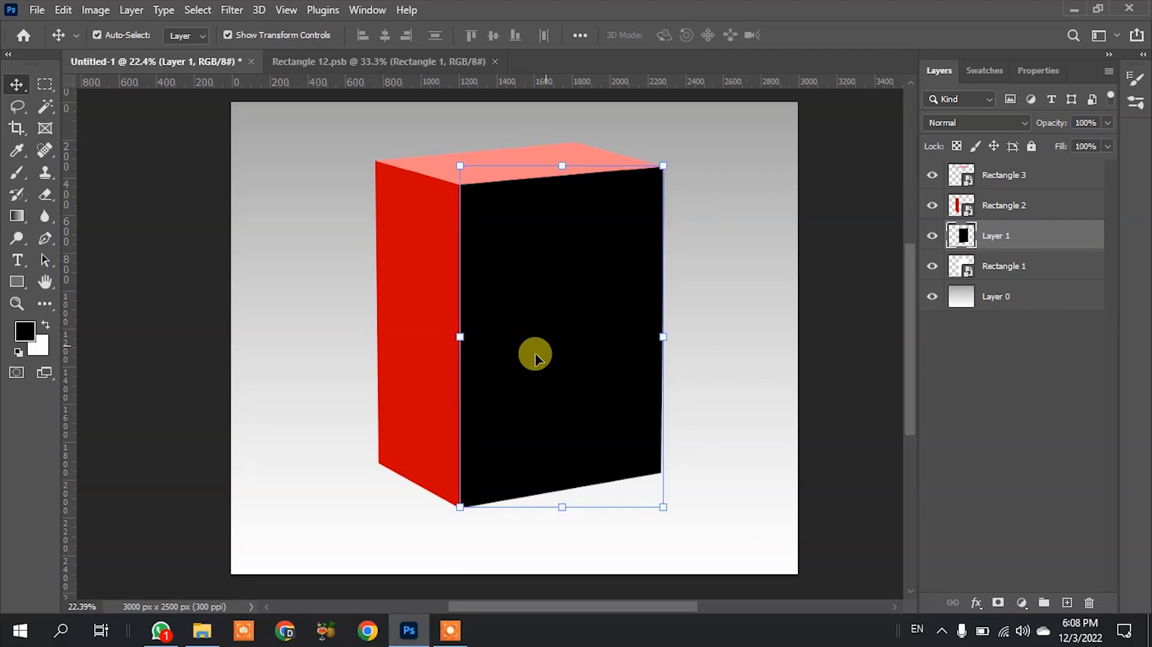
key("ctrl")
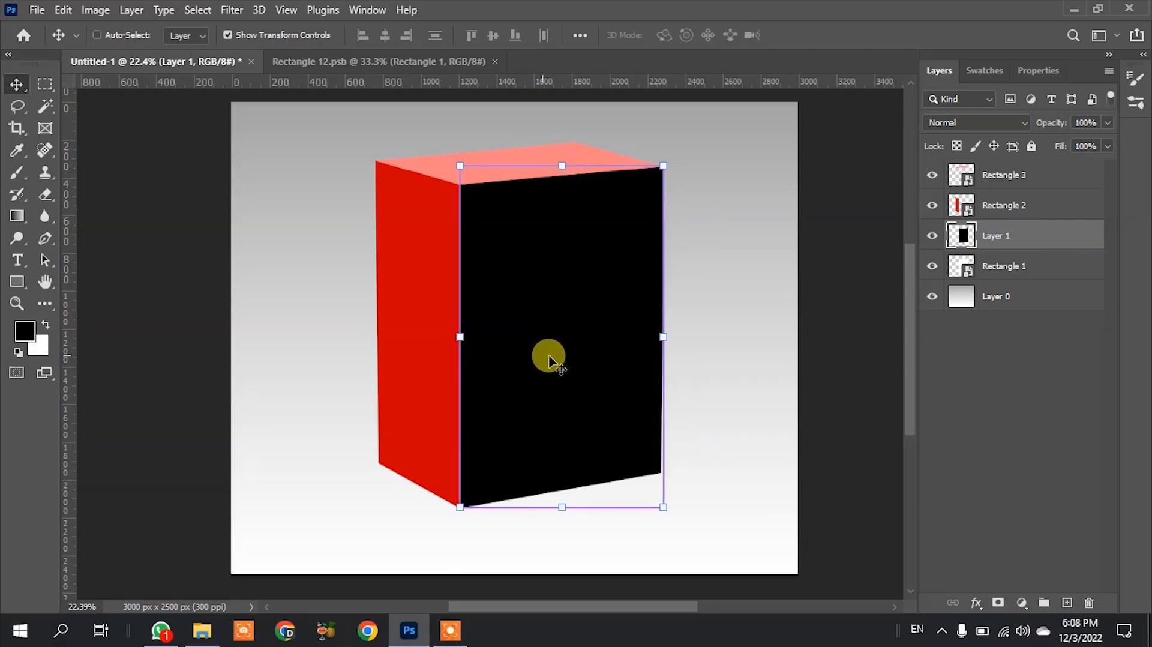
key("ctrl+j")
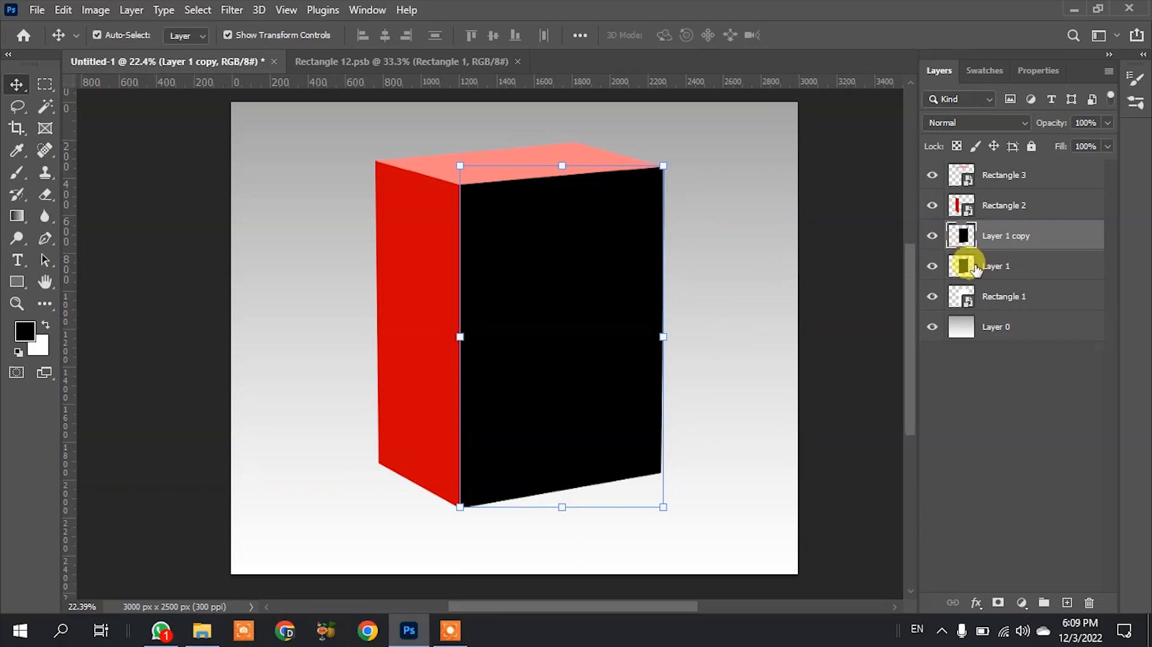
left_click(995, 265)
left_click_drag(595, 316, 752, 298)
left_click(932, 266)
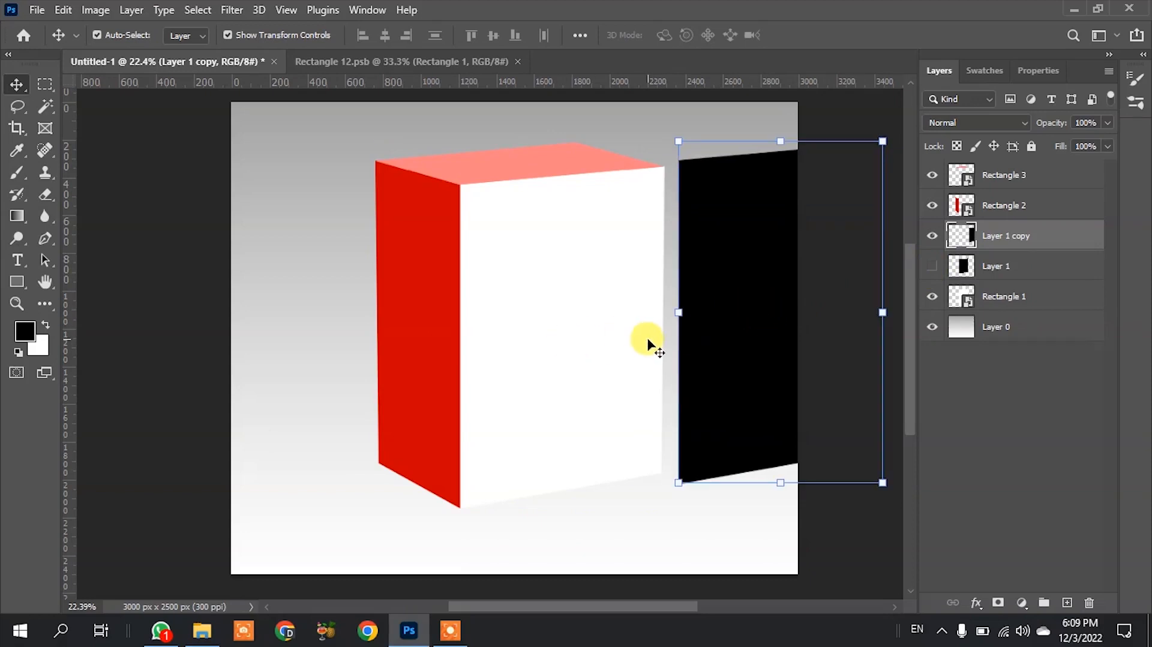
Step: Add a drop shadow to the black copy with an angle of 11° and a distance of 232 px
scroll(646, 342, "up", 2)
scroll(643, 335, "up", 1)
scroll(620, 326, "down", 1)
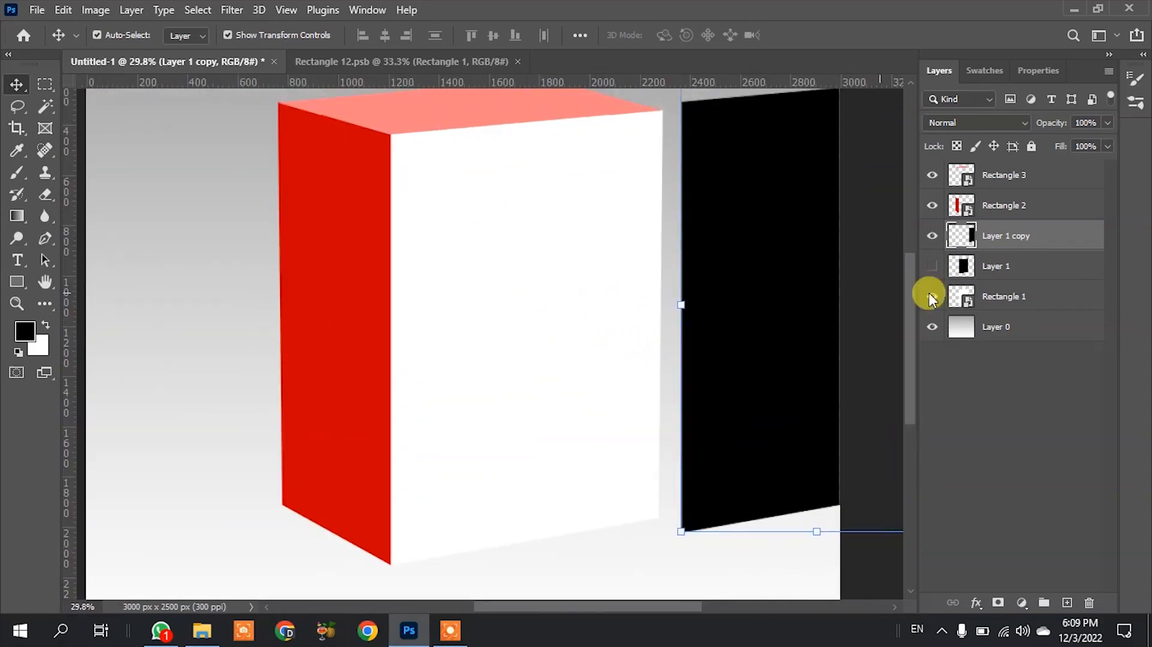
double_click(1072, 243)
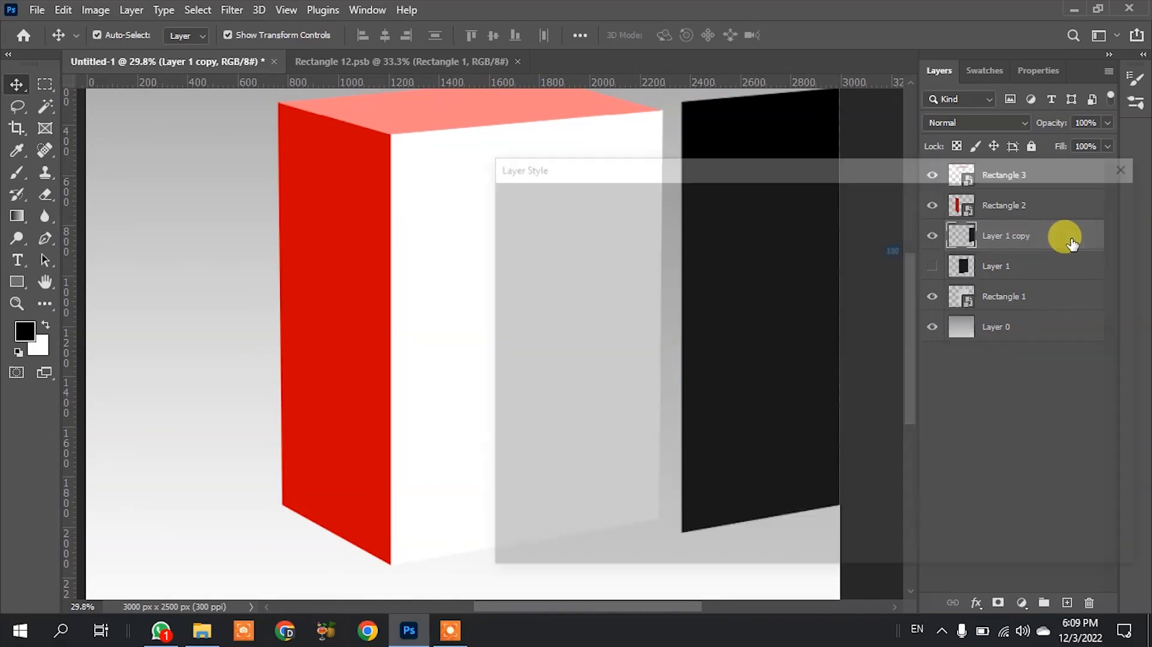
left_click(567, 481)
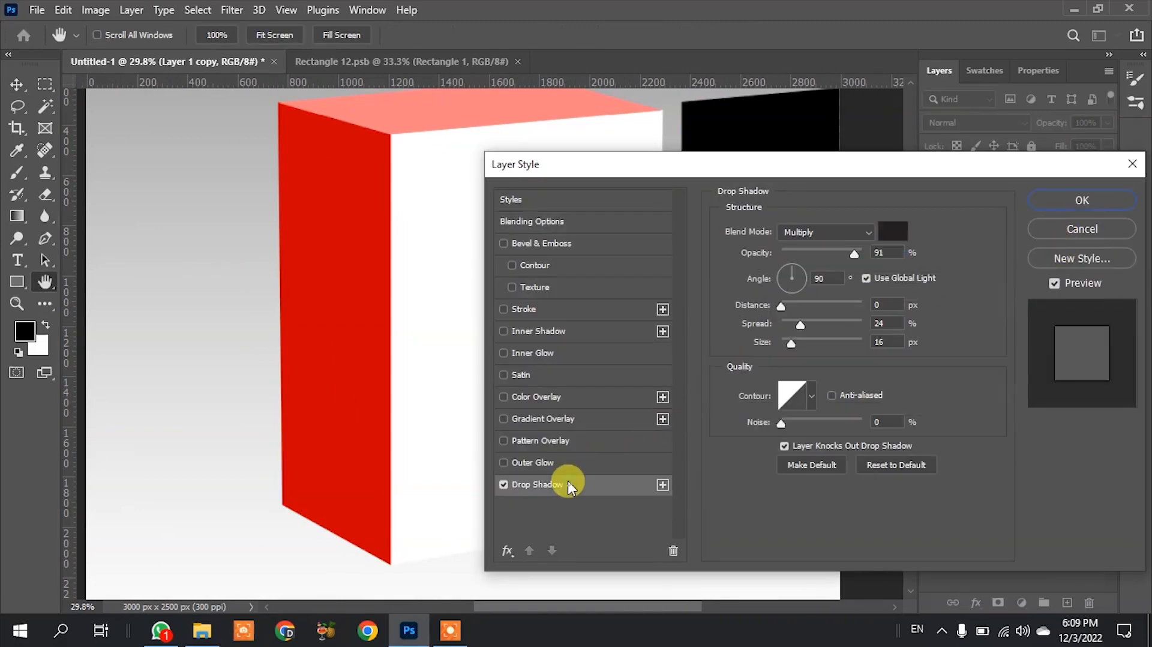
left_click_drag(820, 297, 844, 293)
left_click_drag(793, 179, 1063, 187)
left_click_drag(1054, 266, 1125, 296)
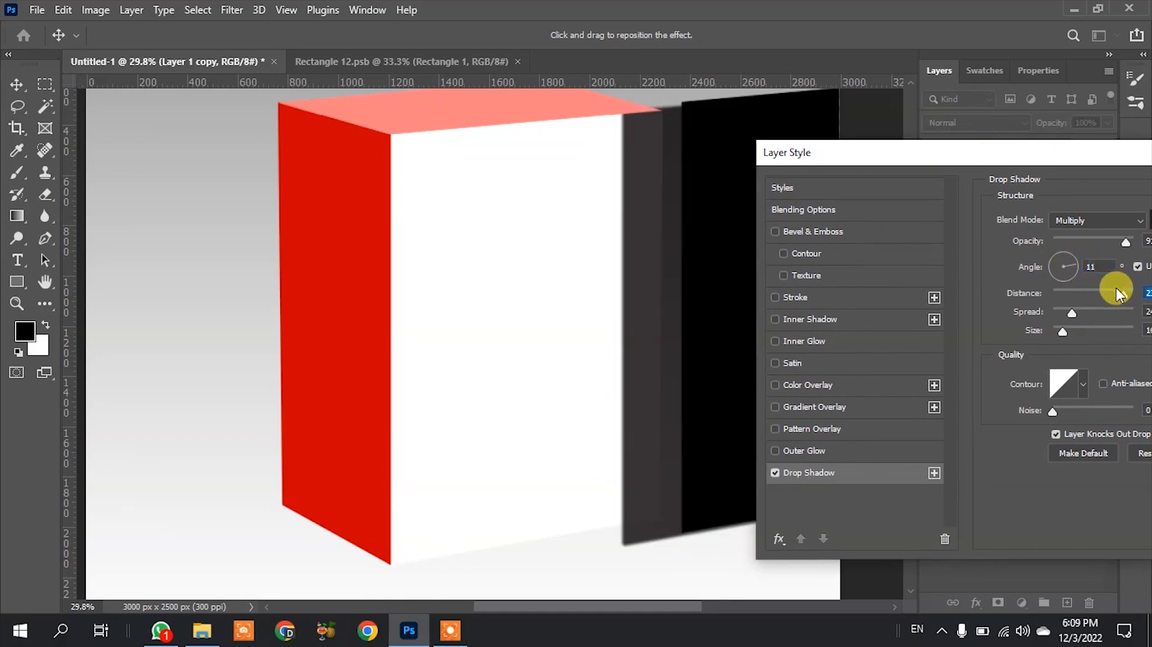
Step: Set the drop shadow's spread to 0%, noise to 100%, opacity to 44% and size to 0 px
left_click_drag(1023, 166, 1004, 204)
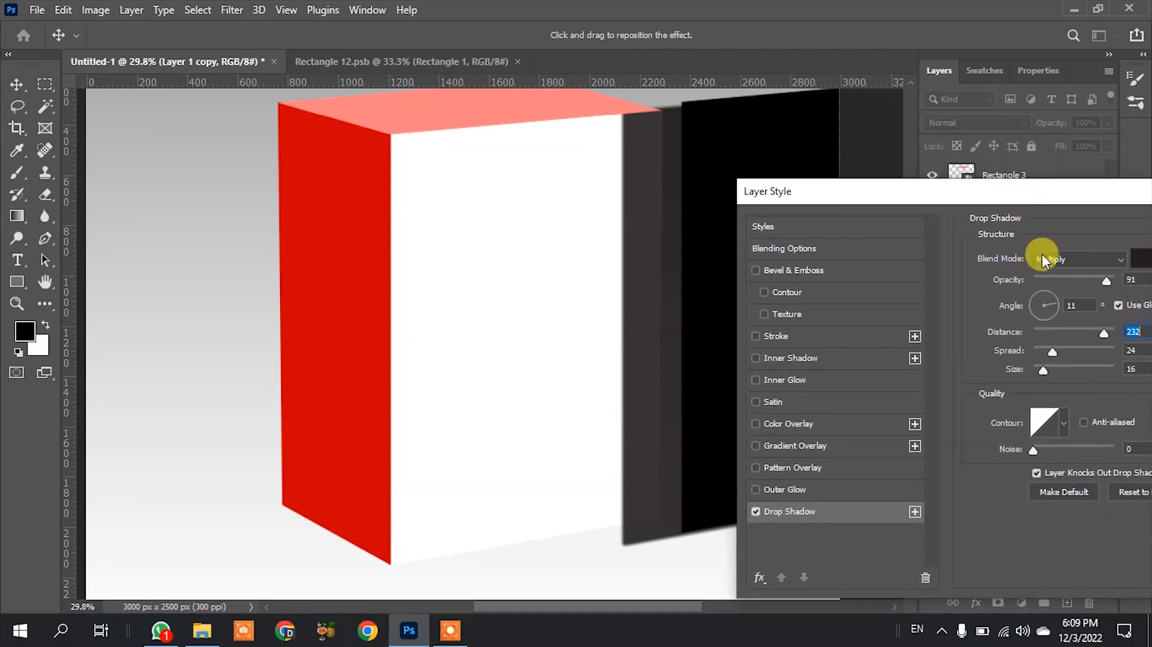
left_click_drag(1060, 351, 1026, 360)
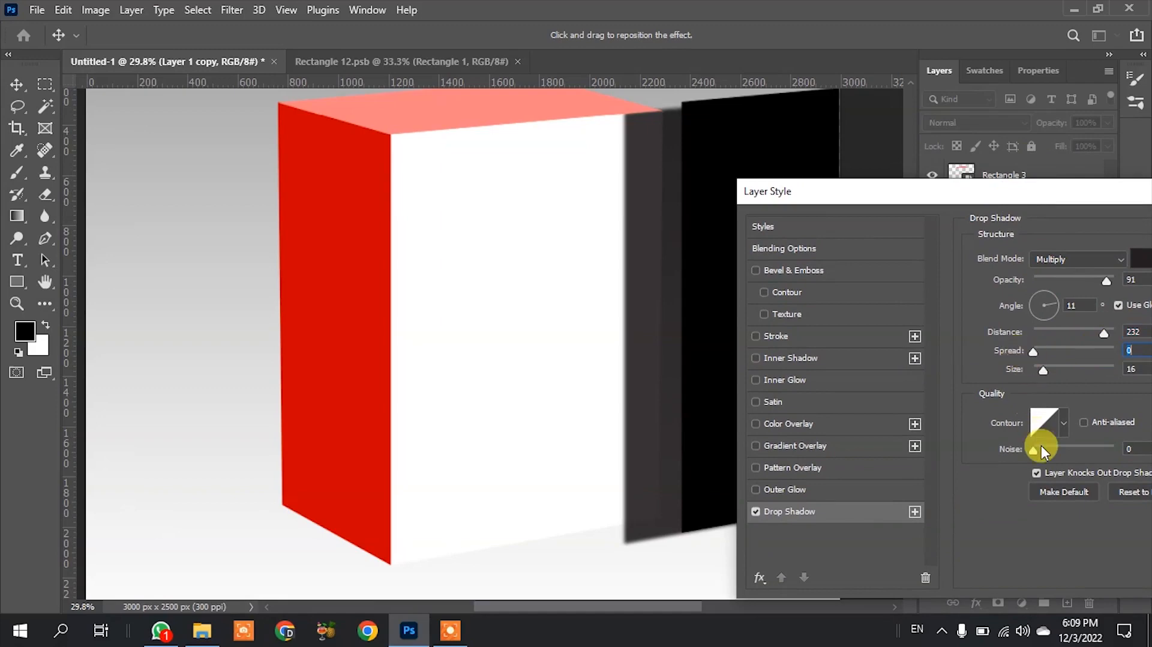
left_click_drag(1042, 450, 1145, 456)
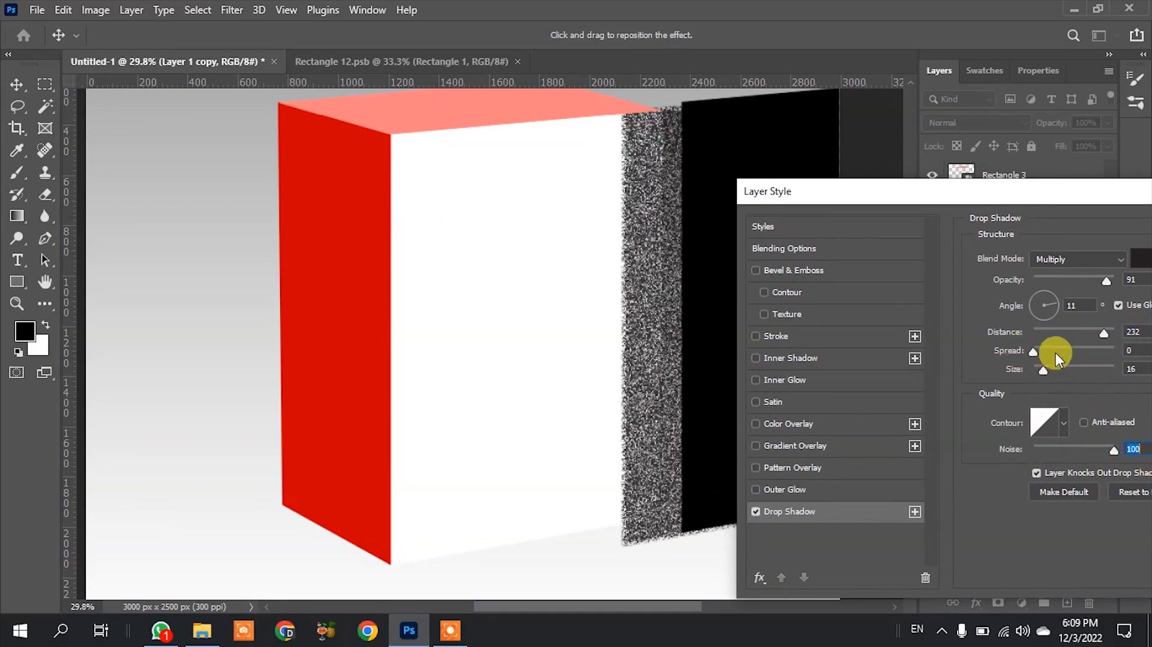
left_click_drag(1103, 281, 1070, 279)
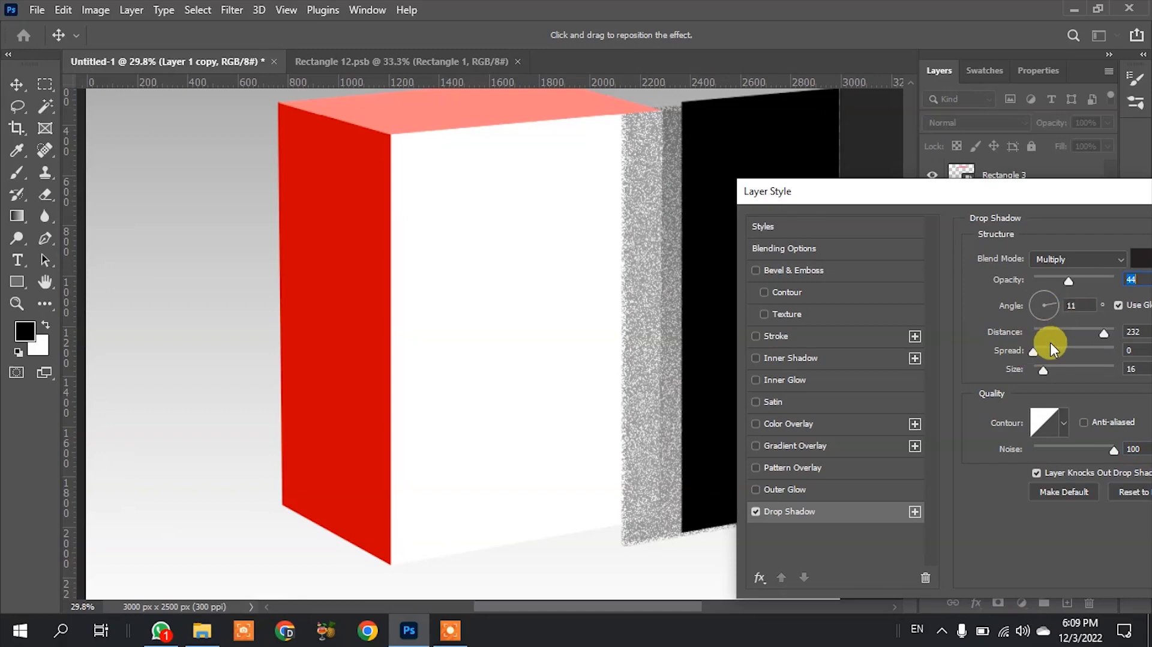
mouse_move(1035, 369)
left_mouse_down()
mouse_move(996, 366)
mouse_move(1077, 369)
mouse_move(1002, 366)
mouse_move(1071, 376)
mouse_move(1033, 375)
left_mouse_up()
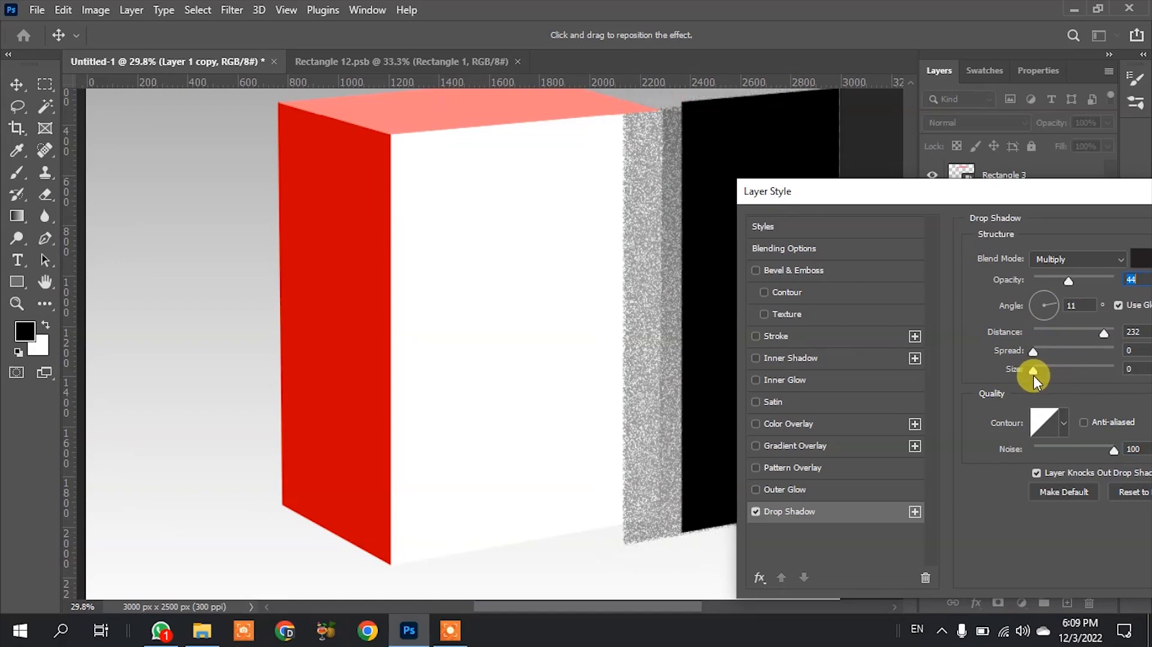
Step: Set the drop shadow's distance to 272 px and opacity to 26%, and apply the layer style
mouse_move(1102, 335)
left_mouse_down()
mouse_move(1119, 334)
mouse_move(1107, 339)
left_mouse_up()
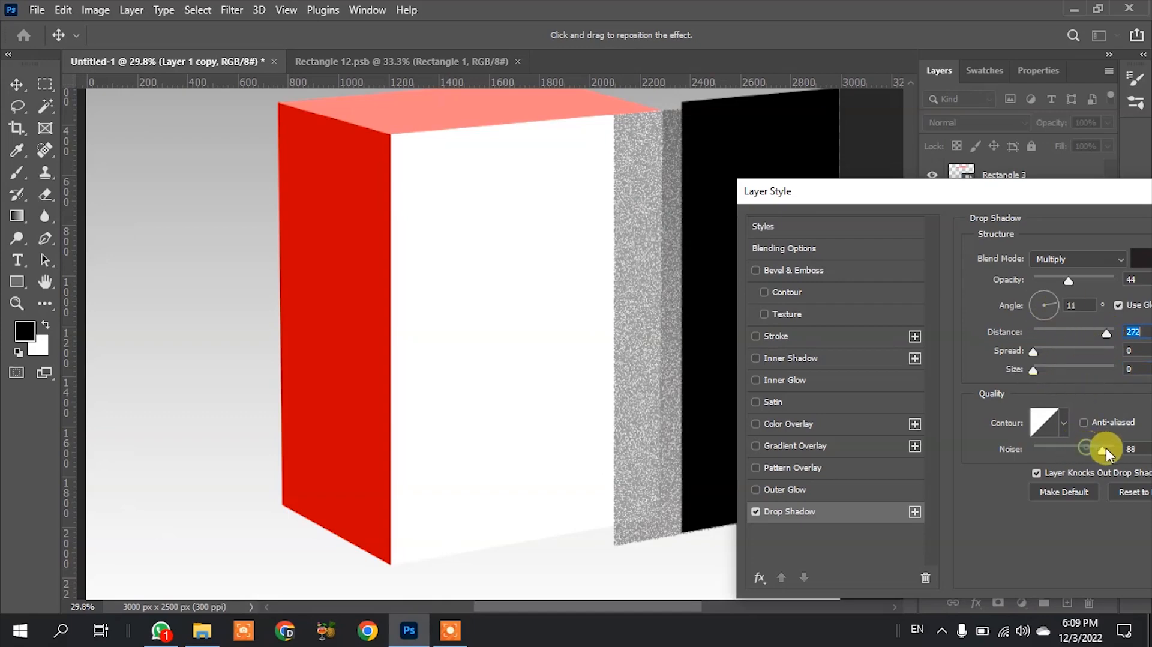
left_click_drag(1070, 276, 1055, 277)
left_click_drag(865, 191, 431, 183)
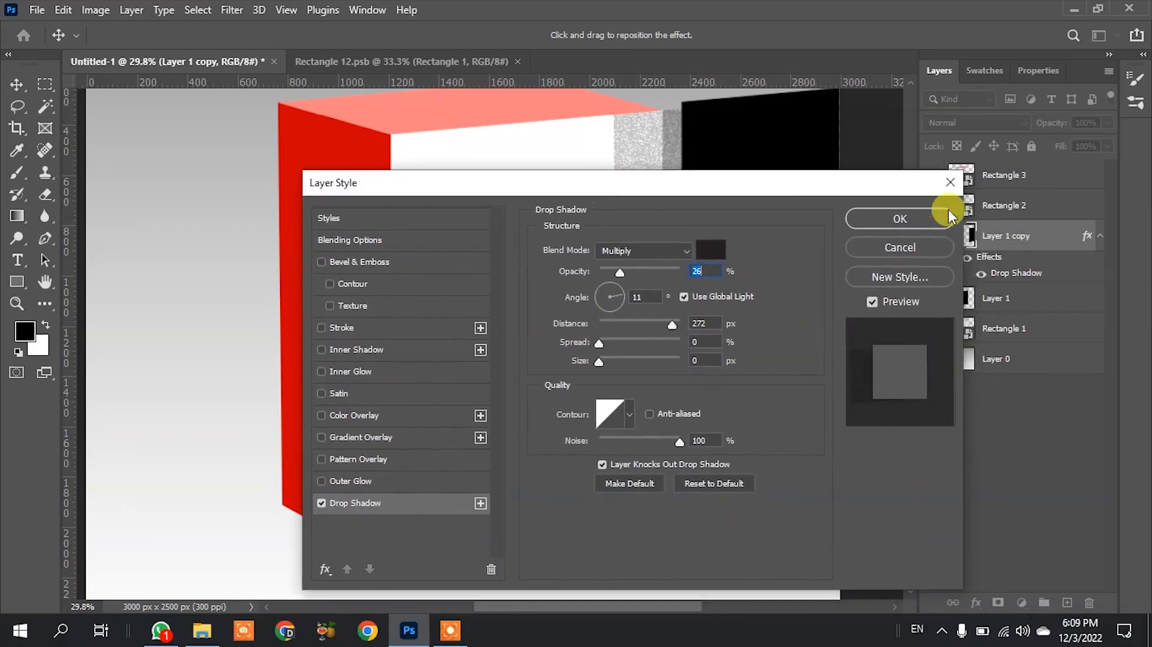
left_click(899, 218)
Step: Show the original black face layer and move the shadowed copy behind the box's side face, extending past its left edge
mouse_move(751, 290)
left_mouse_down()
mouse_move(753, 321)
mouse_move(772, 311)
mouse_move(773, 290)
left_mouse_up()
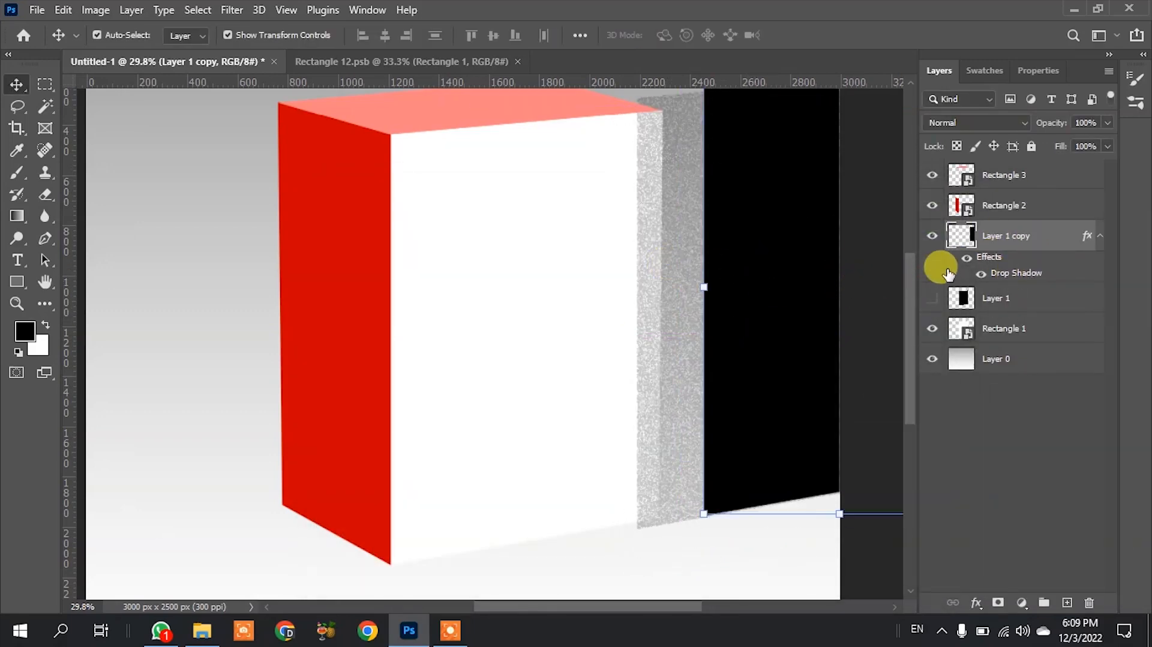
left_click(924, 300)
left_click_drag(738, 244, 154, 291)
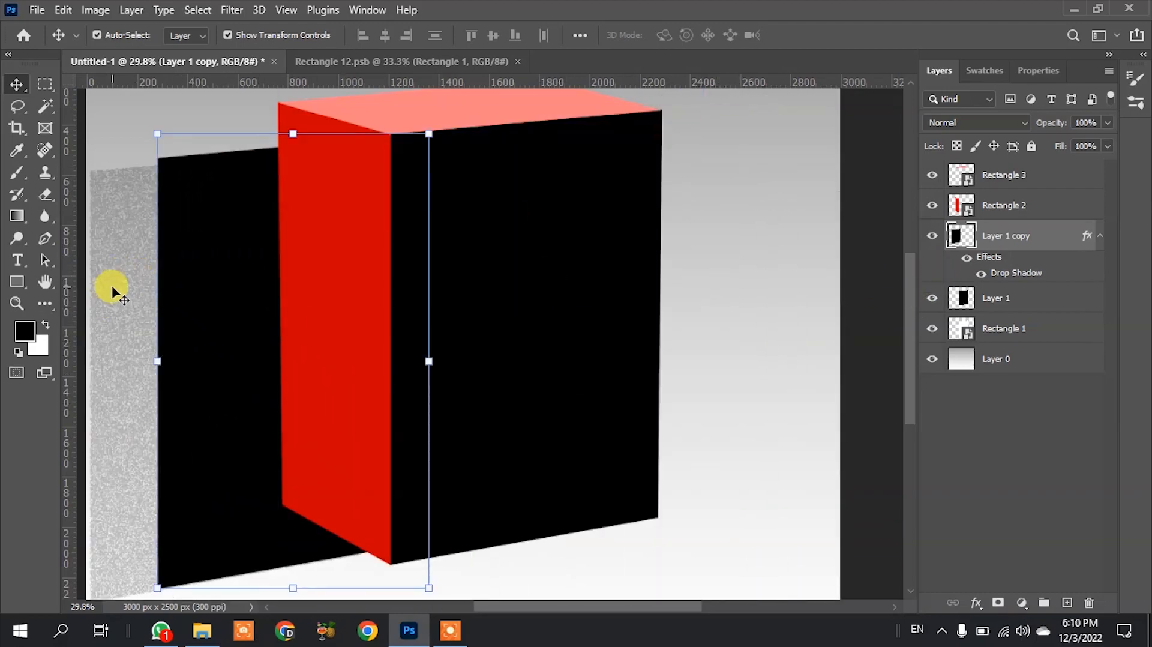
left_click(538, 276)
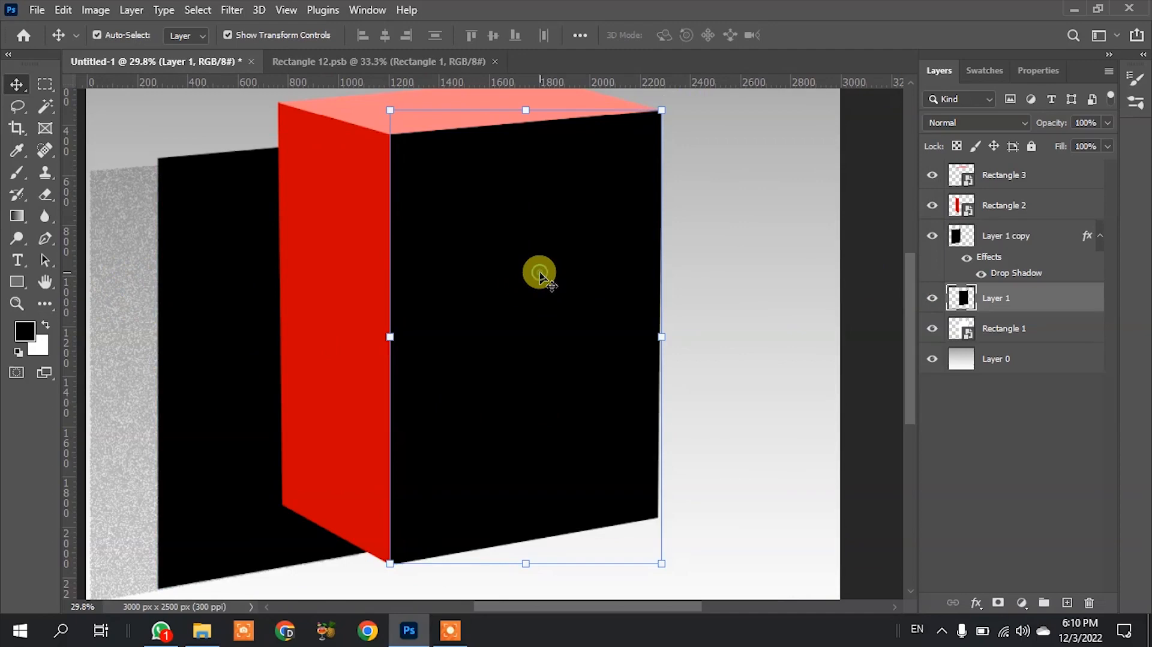
Step: Scale the shadowed black copy proportionally to about 81% from its left edge, and apply the transform
left_click(201, 290)
key("ctrl+t")
left_click_drag(158, 307, 209, 312)
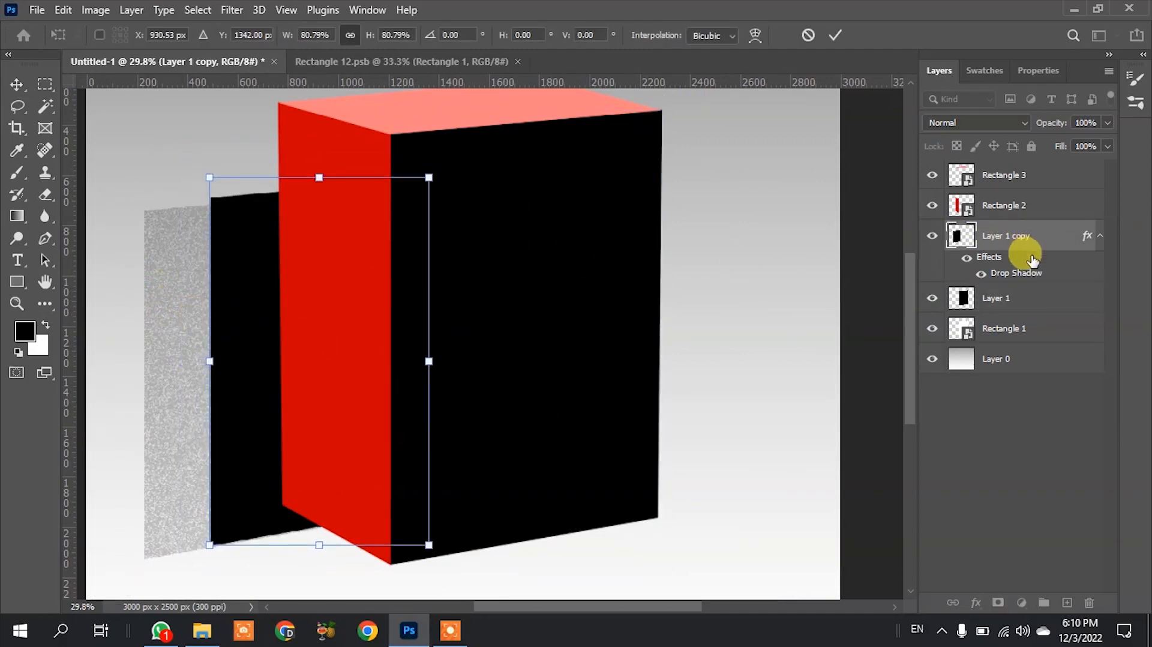
key("Return")
Step: Copy the drop shadow layer style from Layer 1 copy and paste it onto the black Layer 1
right_click(1035, 237)
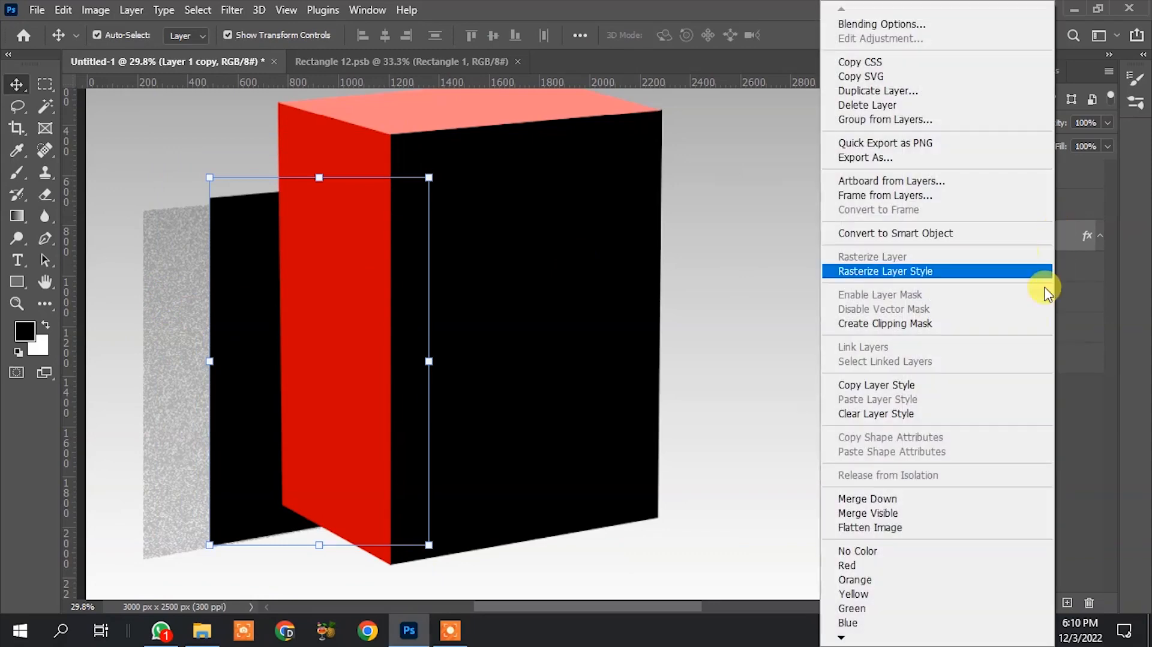
left_click(899, 385)
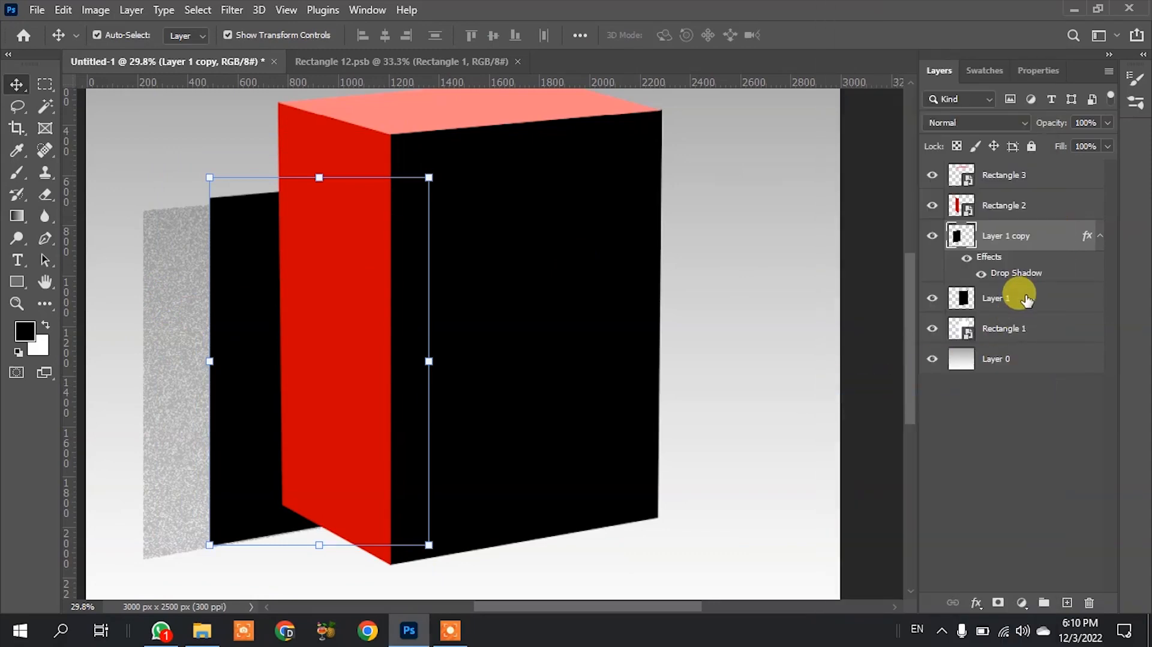
left_click(1016, 309)
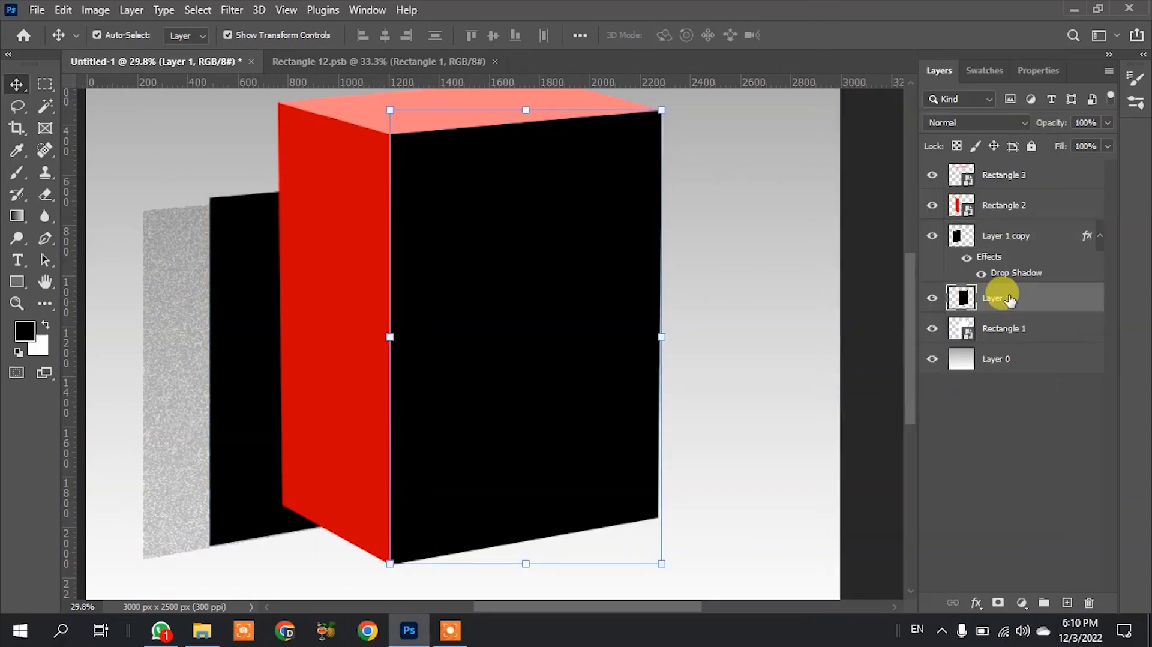
right_click(1011, 300)
left_click(890, 399)
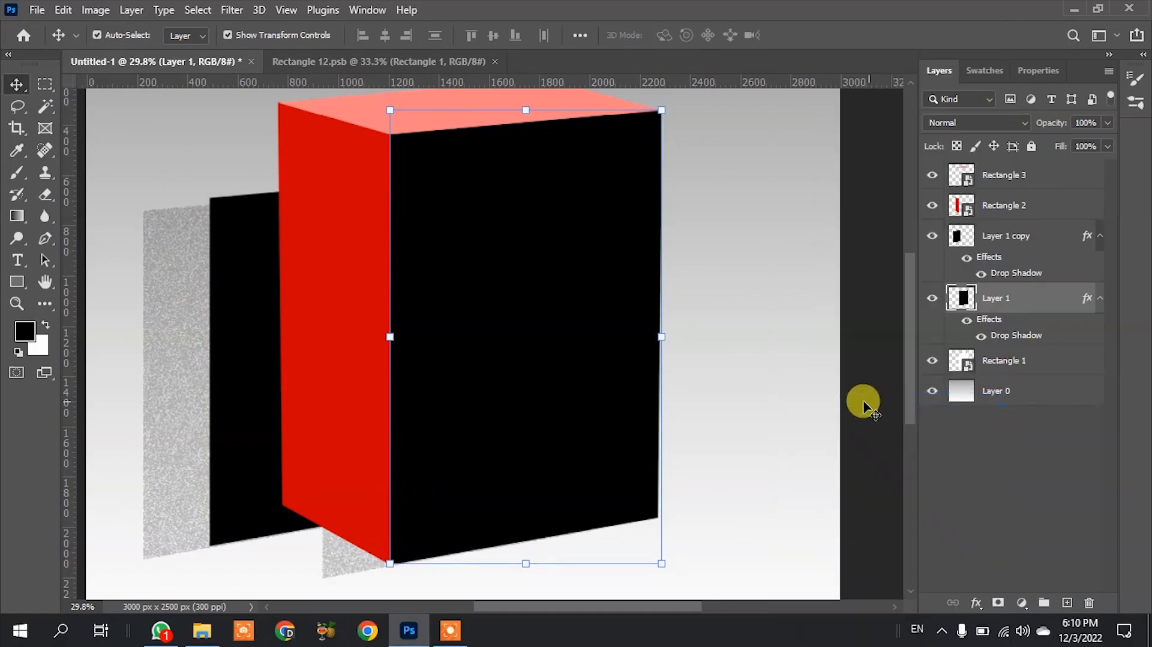
key("ctrl+z")
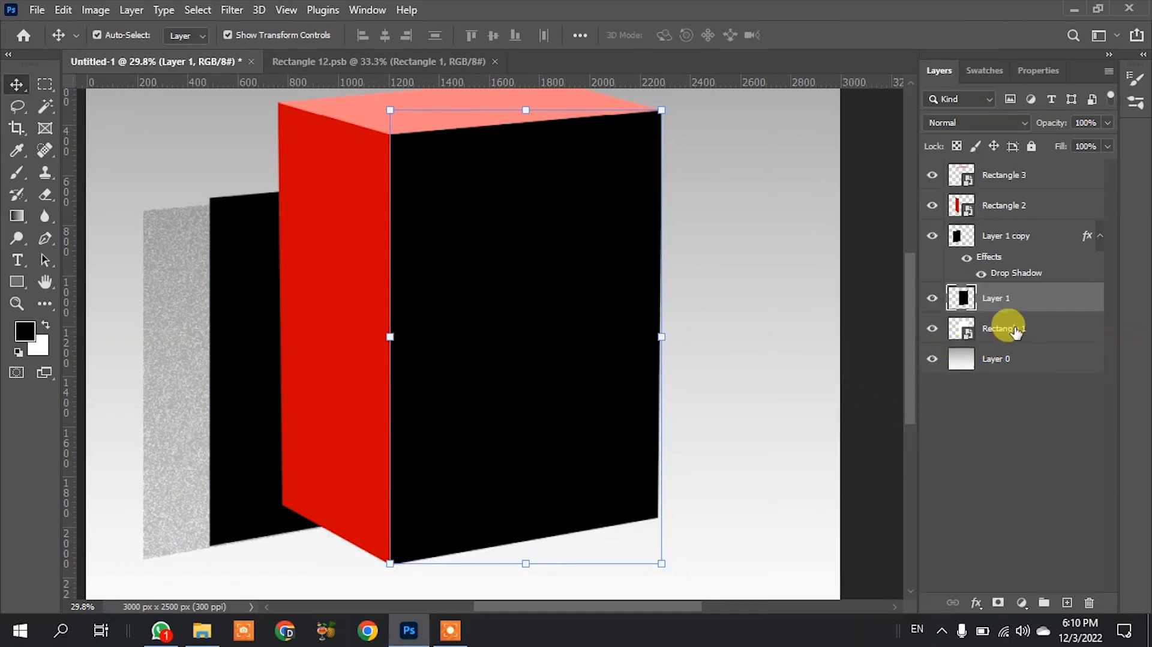
key("ctrl+shift+z")
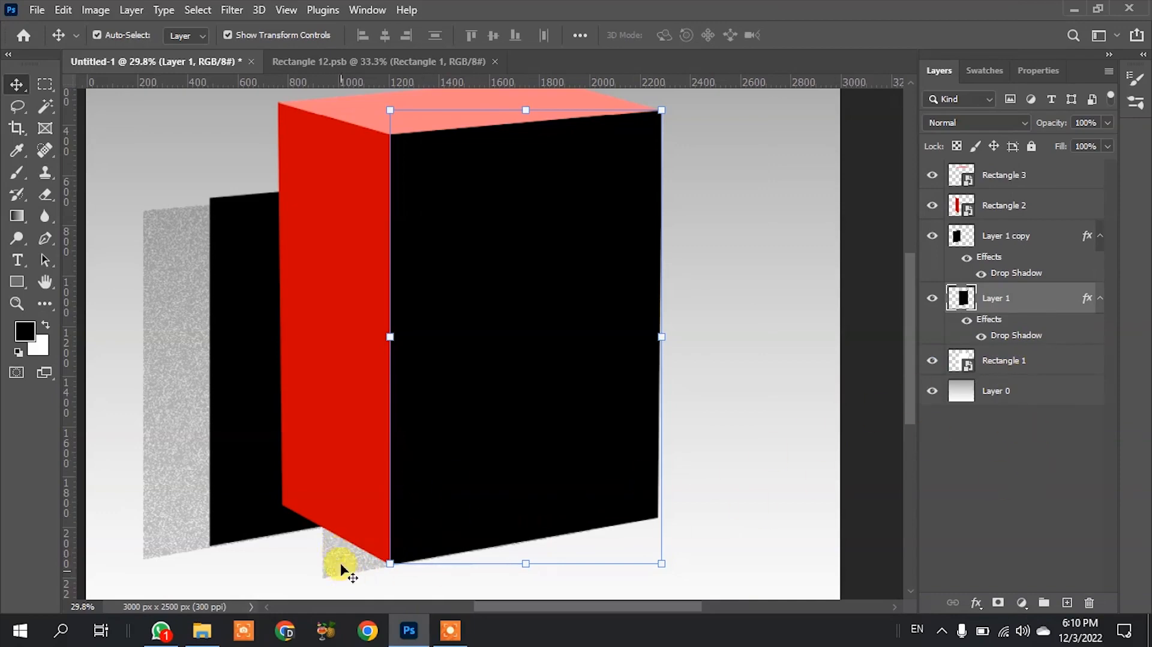
Step: Set the drop shadow distance of Layer 1 to 0 px, and delete the shadowed Layer 1 copy
double_click(1011, 339)
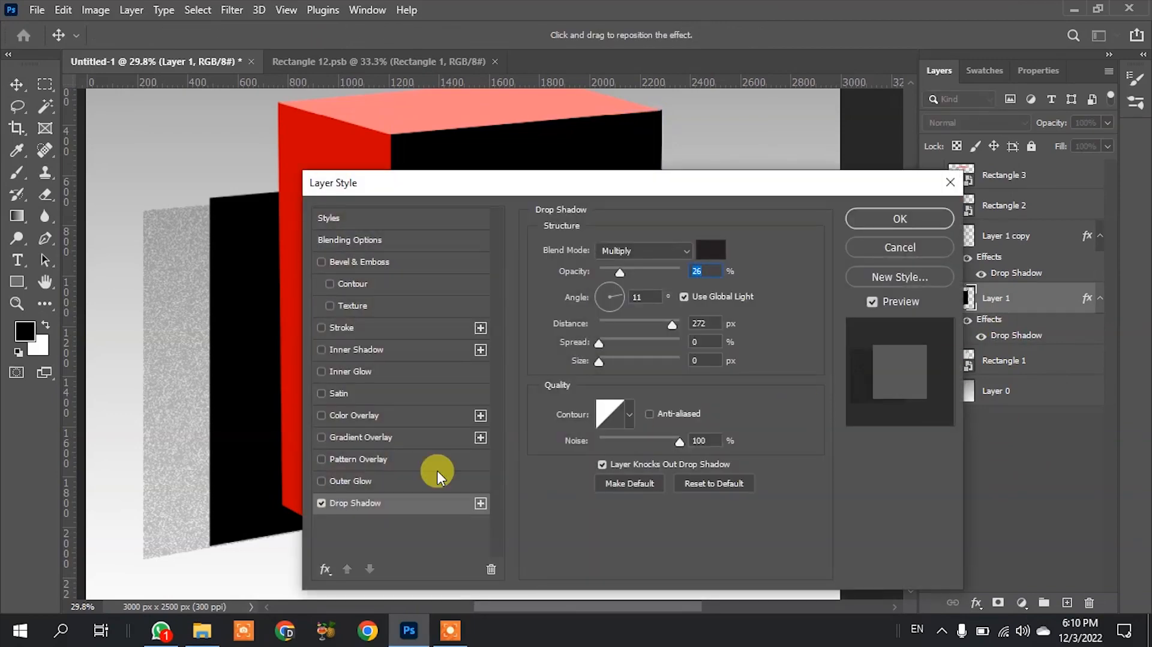
left_click_drag(653, 322, 437, 311)
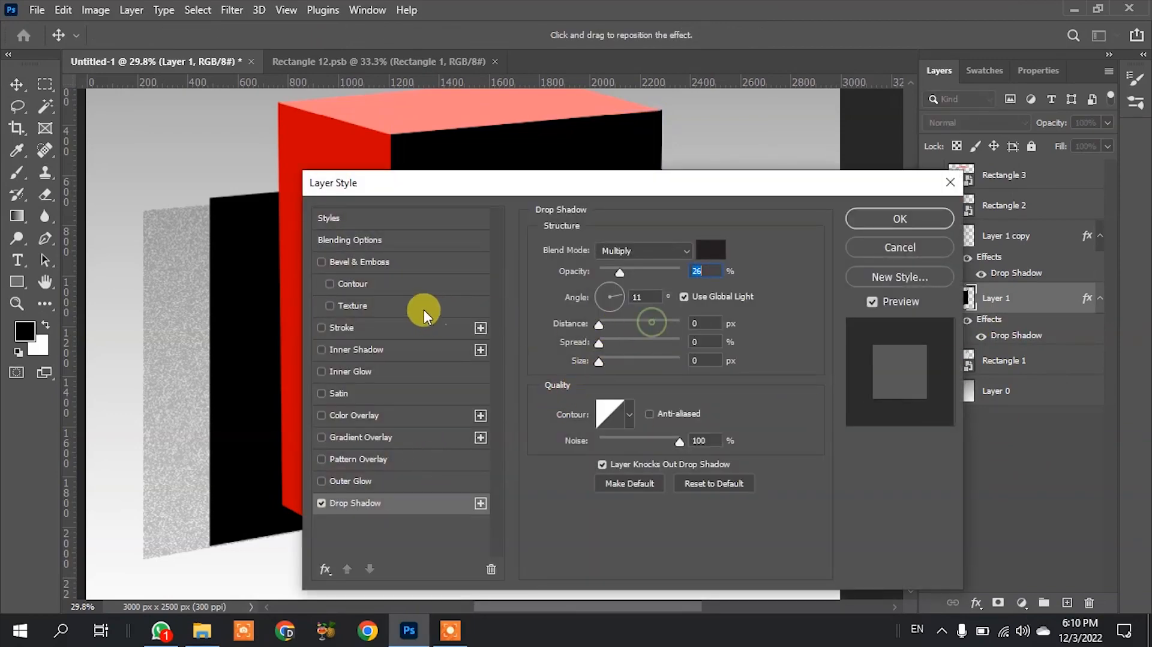
left_click(865, 226)
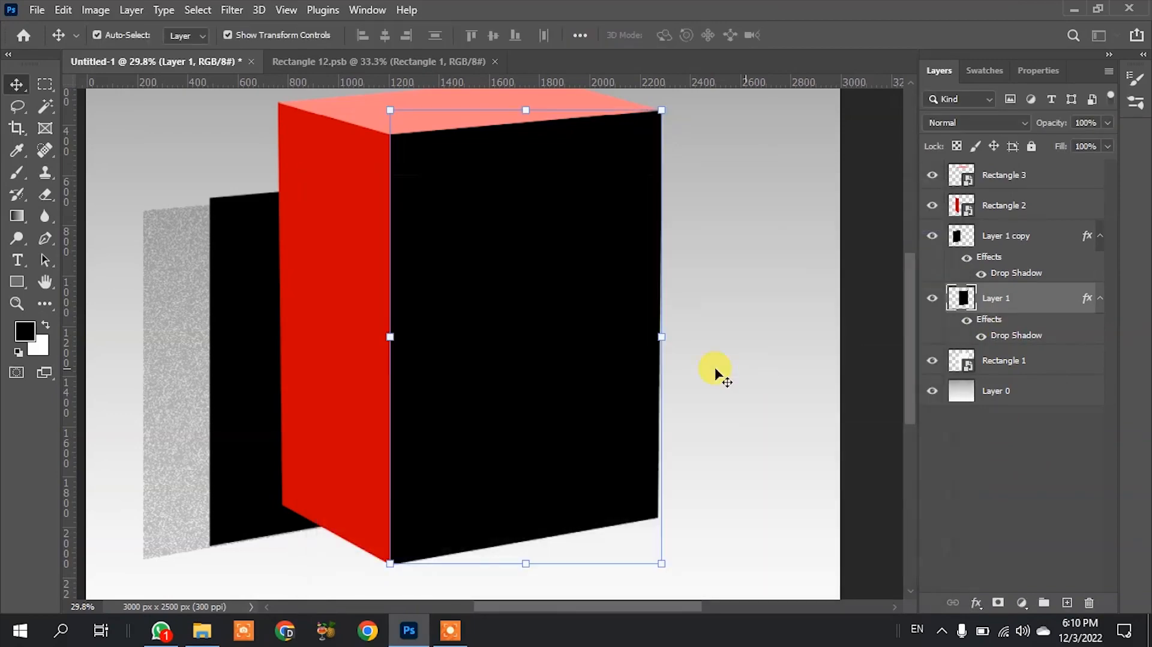
left_click(1023, 237)
key("Delete")
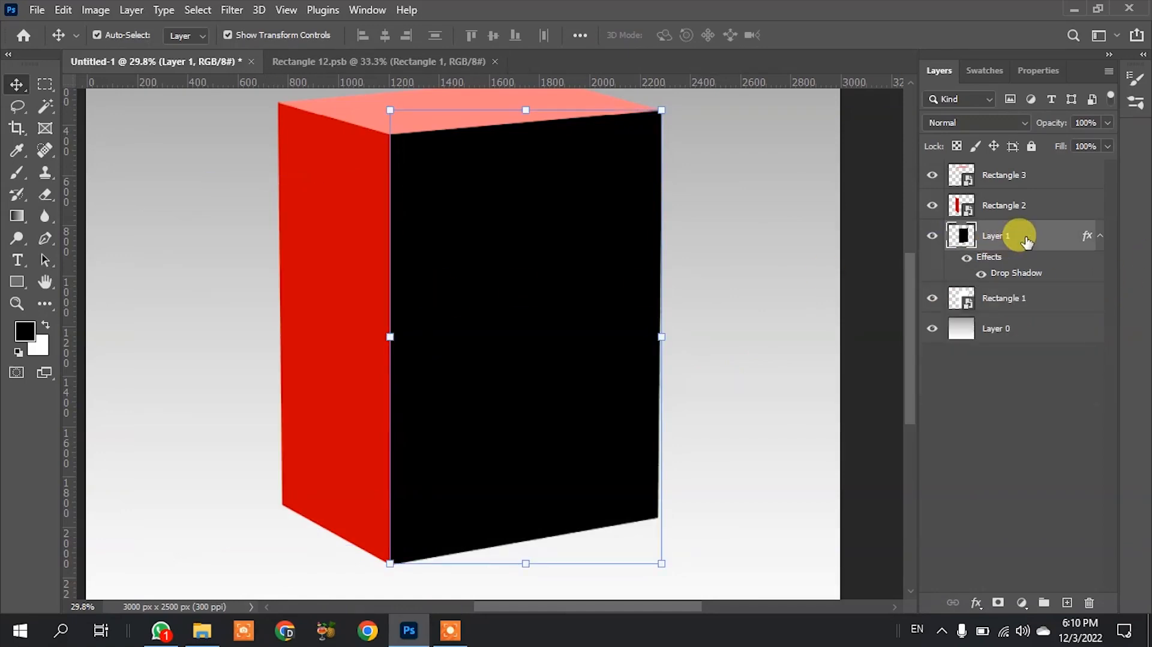
Step: Separate Layer 1's drop shadow onto its own layer and delete the black face layer
right_click(1006, 275)
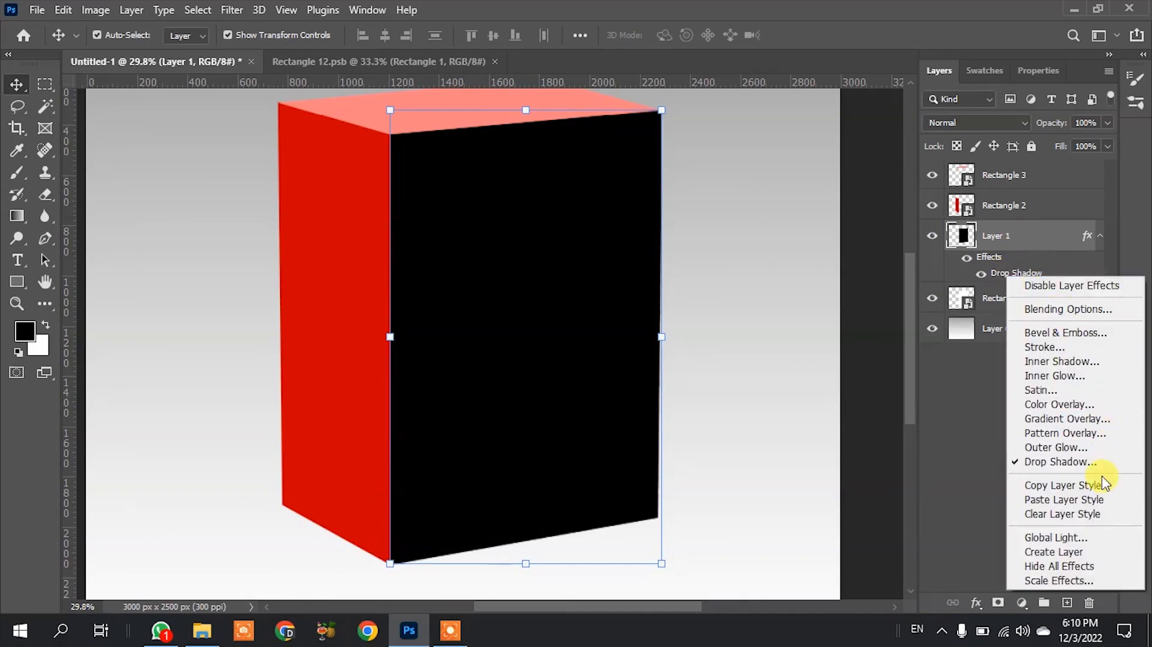
left_click(1065, 552)
left_click(510, 243)
left_click_drag(476, 275, 758, 362)
key("Delete")
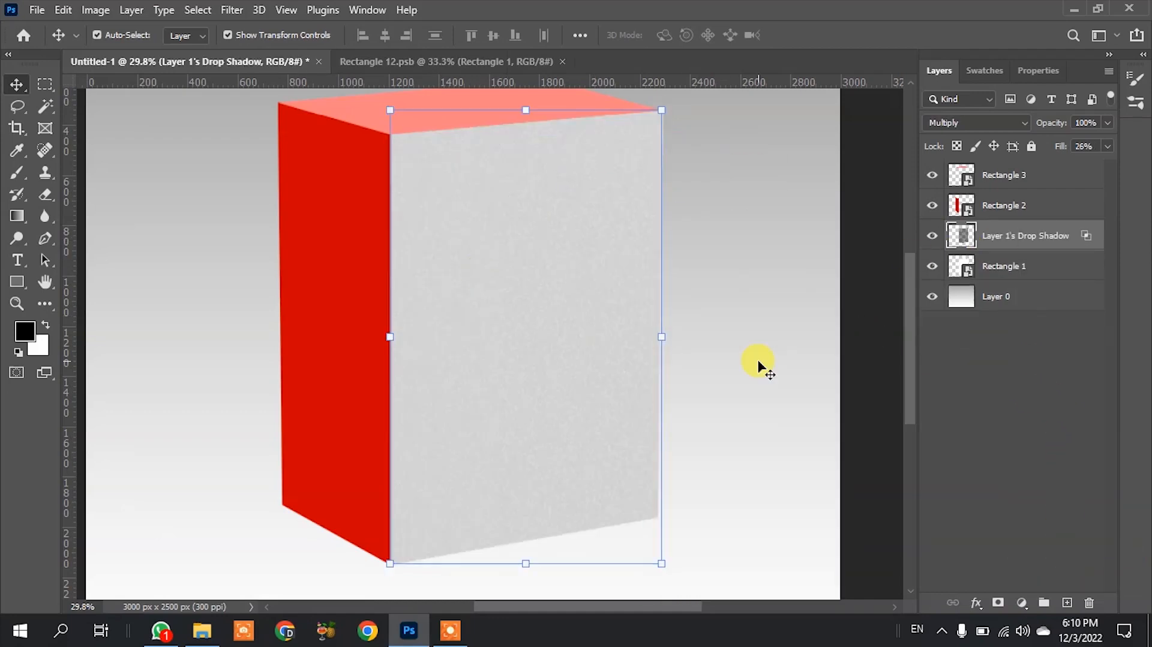
Step: Examine the noise texture on the front face up close, and compare it with the plain face by temporarily moving the shadow layer aside
scroll(484, 283, "up", 8)
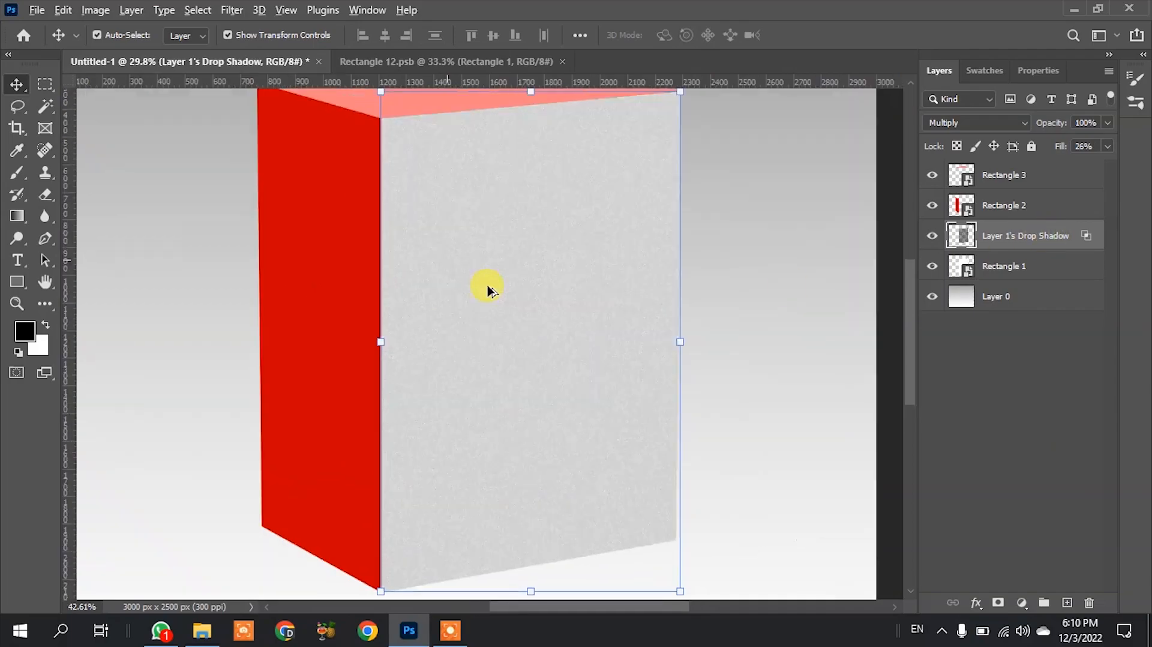
scroll(484, 283, "down", 6)
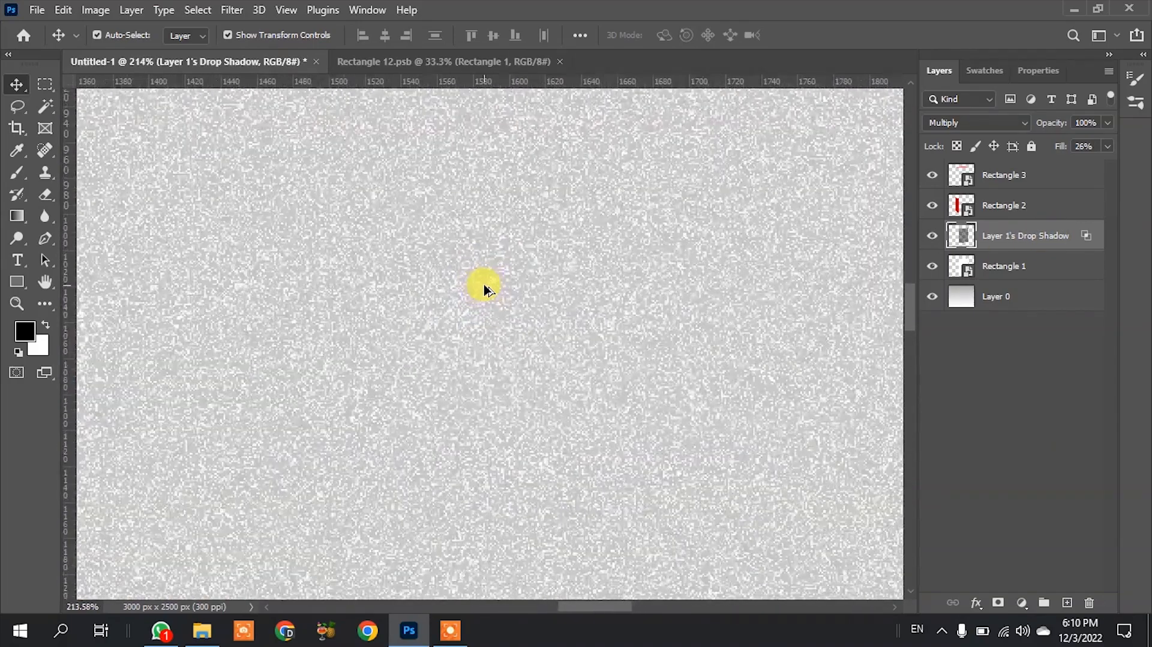
scroll(344, 279, "down", 2)
scroll(360, 206, "up", 1)
left_click_drag(360, 206, 598, 271)
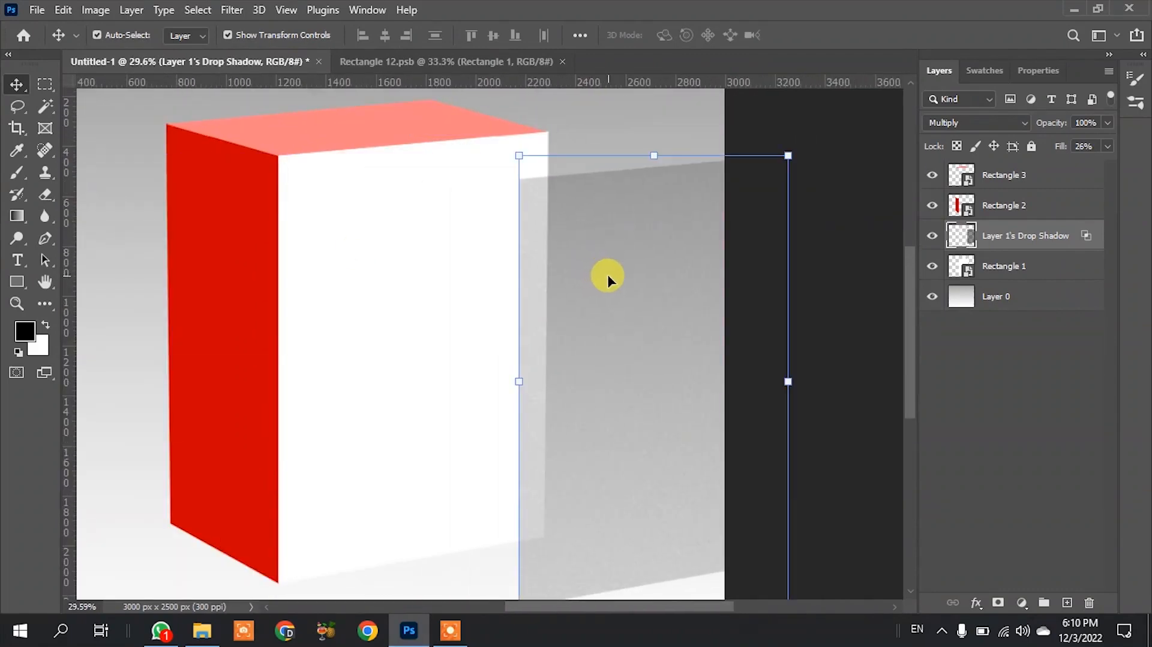
key("ctrl+z")
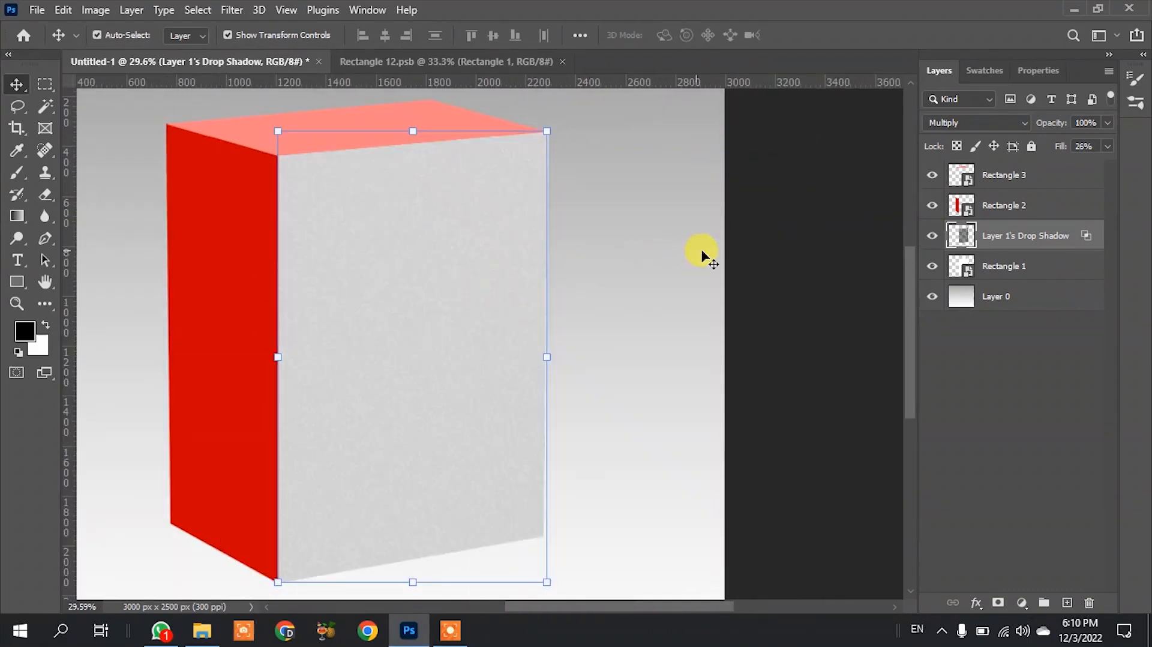
left_click(789, 249)
scroll(398, 336, "down", 3)
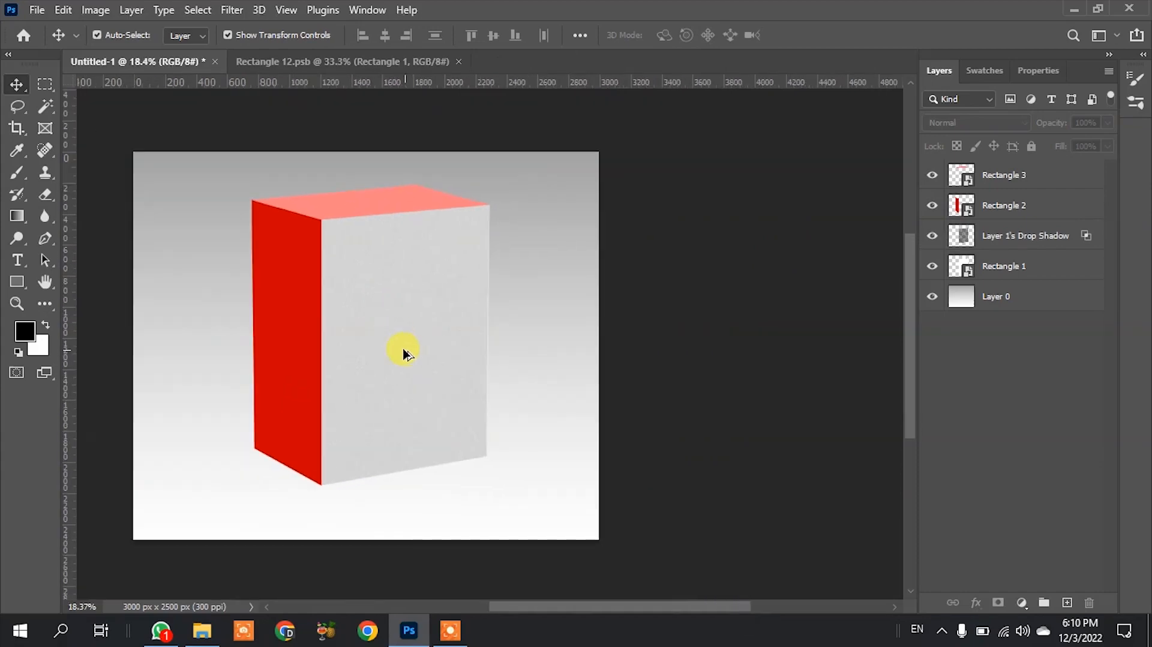
scroll(402, 348, "up", 3)
left_click_drag(391, 339, 507, 353)
key("ctrl+z")
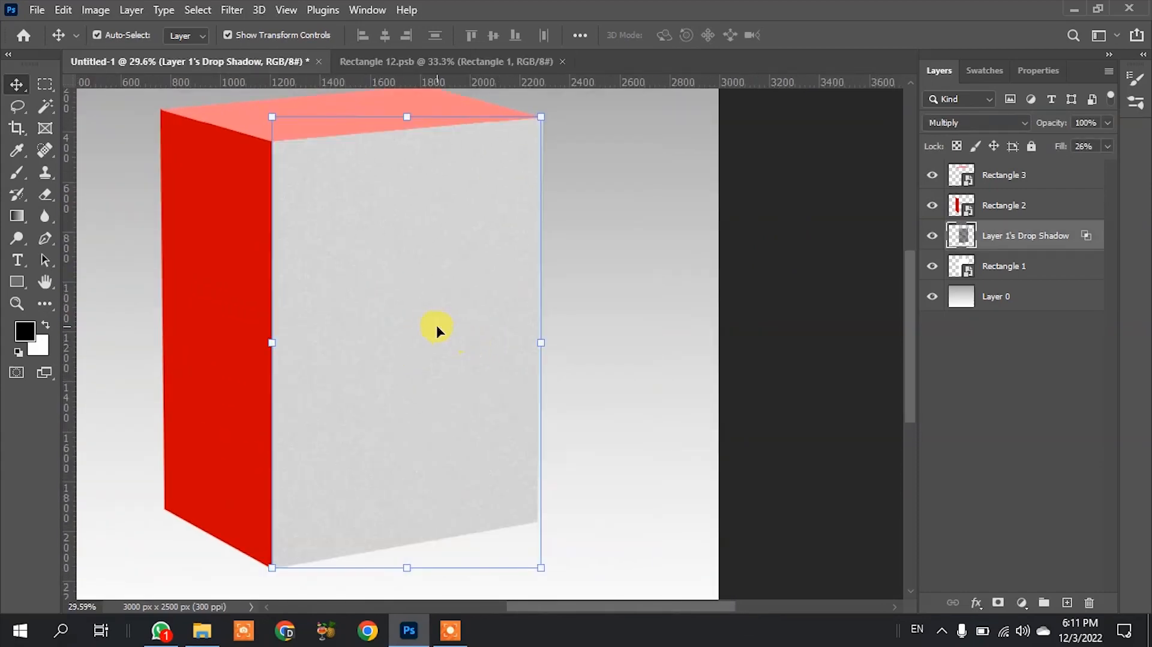
Step: Reduce the opacity of the noisy drop shadow layer on the front face to 38%
left_click(1110, 121)
left_click_drag(1107, 141, 1063, 142)
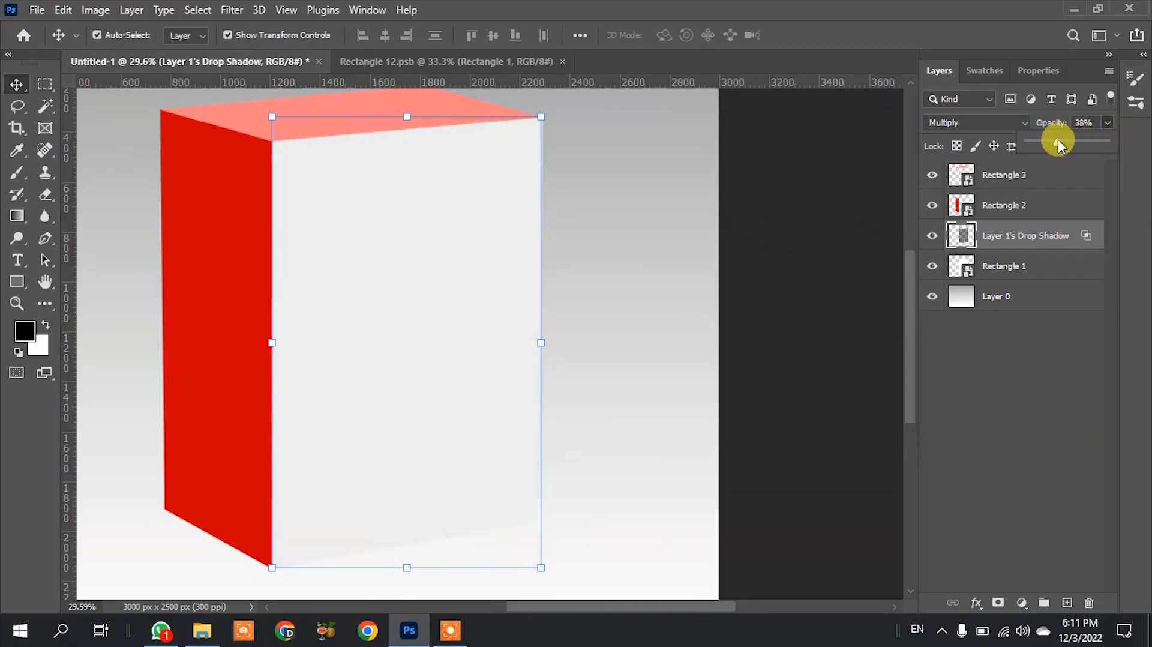
left_click(836, 185)
Step: Inspect the softened noise on the front face at high zoom and compare the face with and without it
scroll(372, 290, "up", 3)
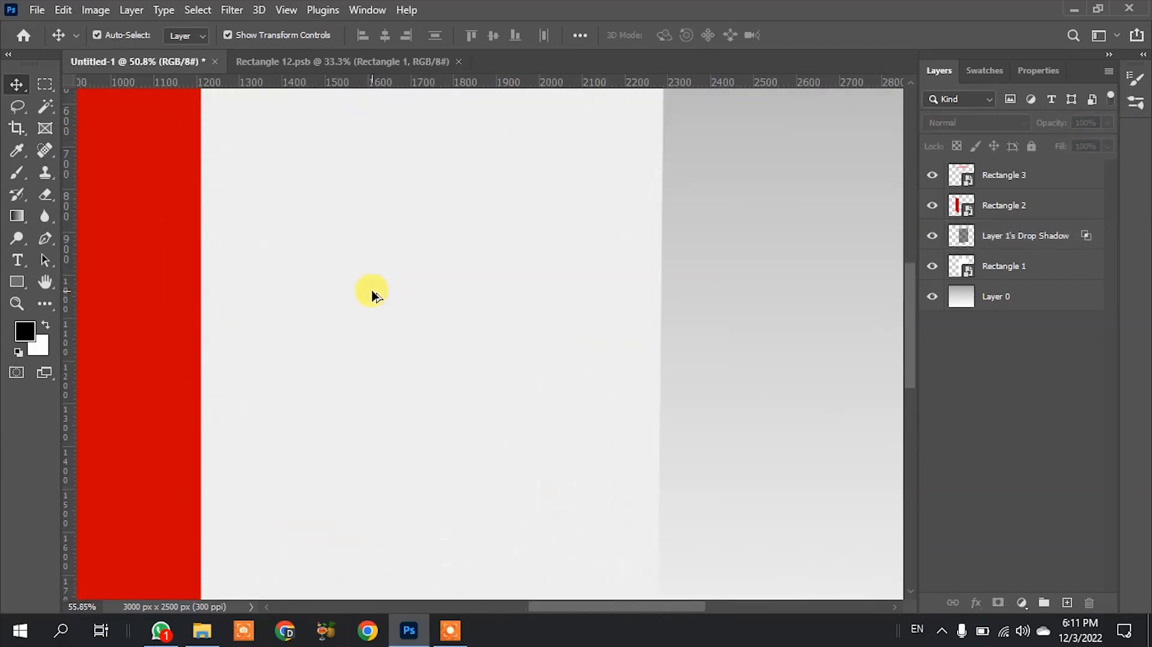
scroll(372, 290, "up", 15)
scroll(372, 289, "down", 12)
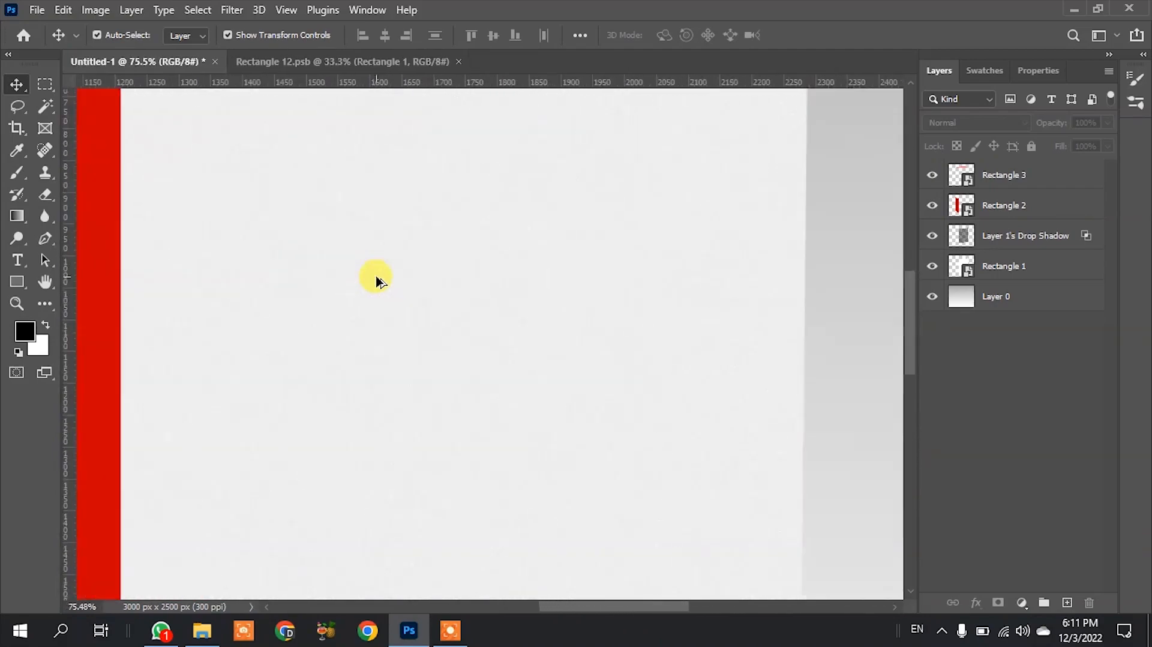
scroll(377, 277, "down", 8)
scroll(354, 237, "up", 2)
left_click_drag(354, 237, 581, 271)
key("ctrl+z")
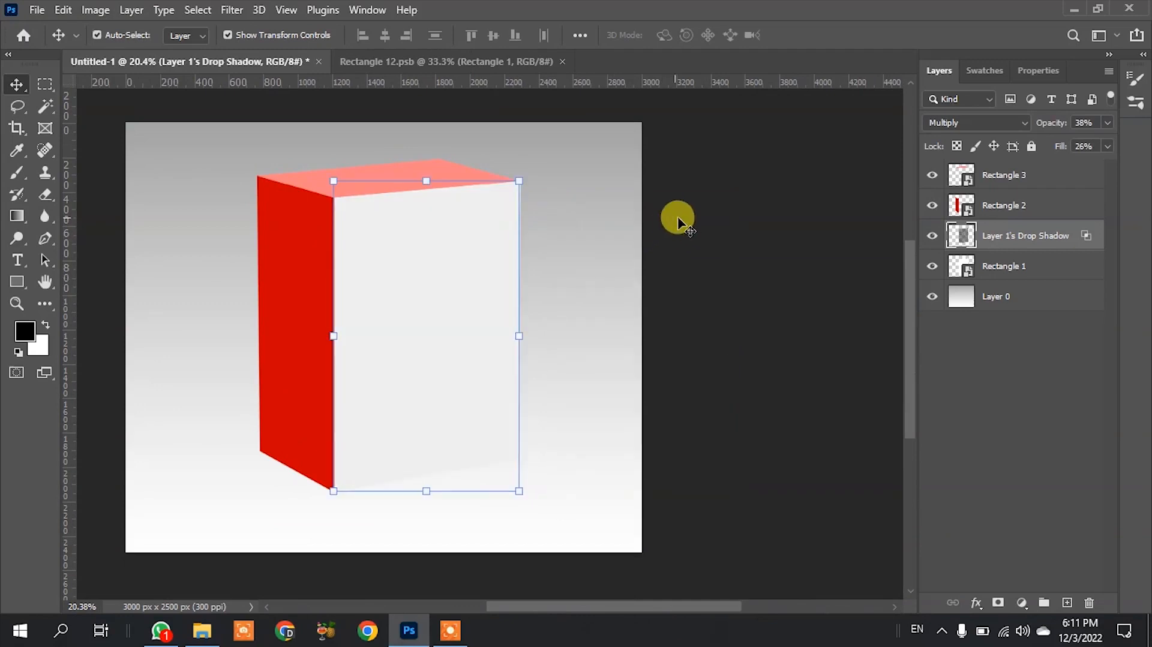
left_click(678, 222)
scroll(300, 287, "up", 2)
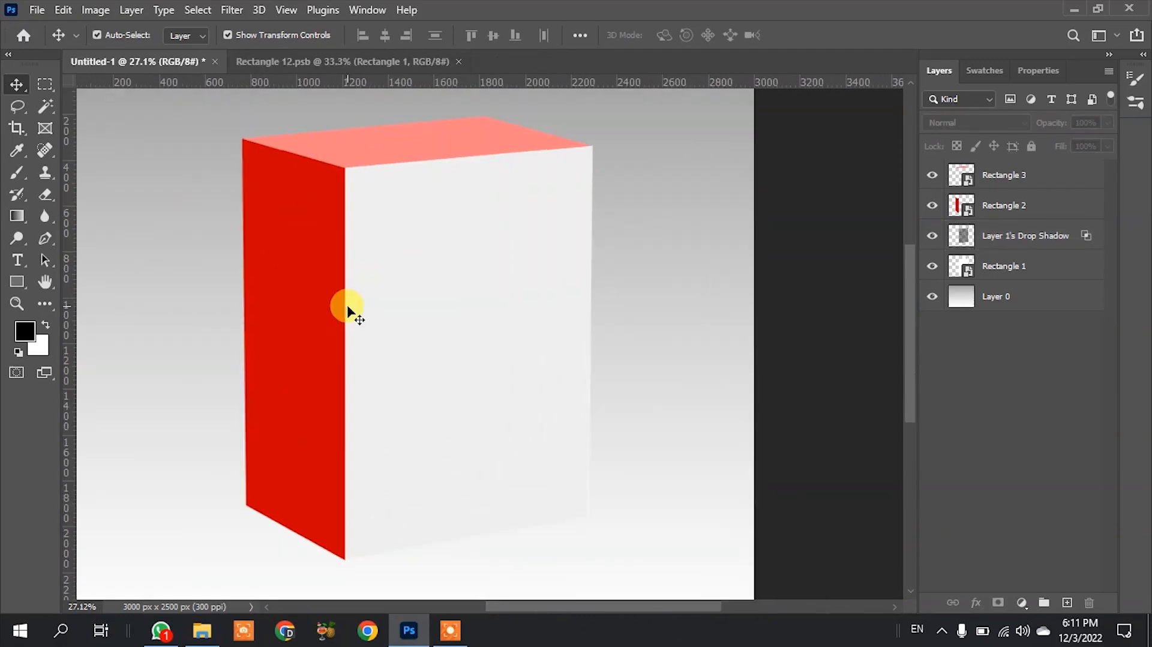
Step: Recolor the red side face to grey #a5a5a5 inside its Rectangle 2 smart object, save it, and return to the box document
left_click(265, 296)
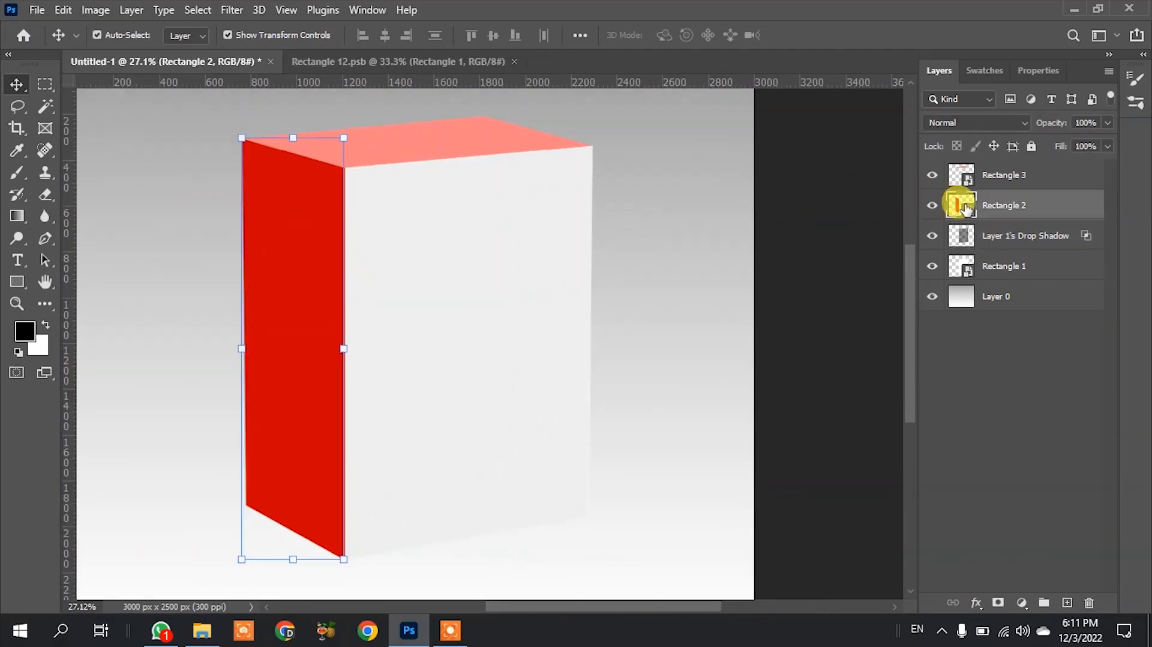
double_click(968, 210)
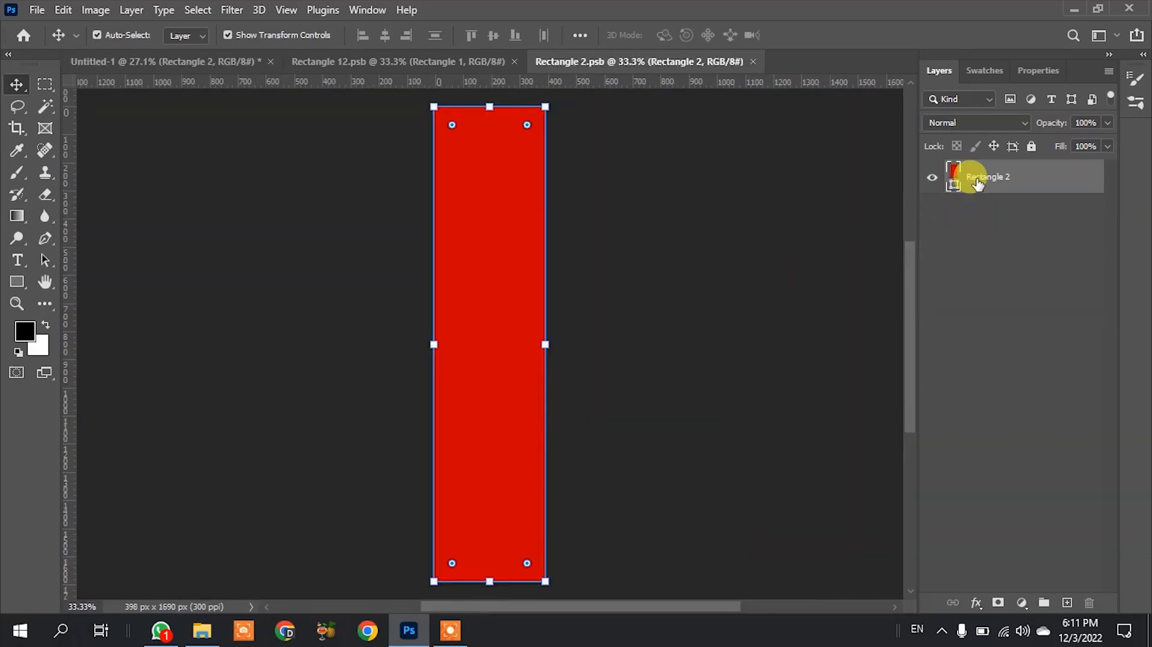
double_click(954, 189)
mouse_move(720, 354)
left_mouse_down()
mouse_move(682, 328)
mouse_move(675, 395)
left_mouse_up()
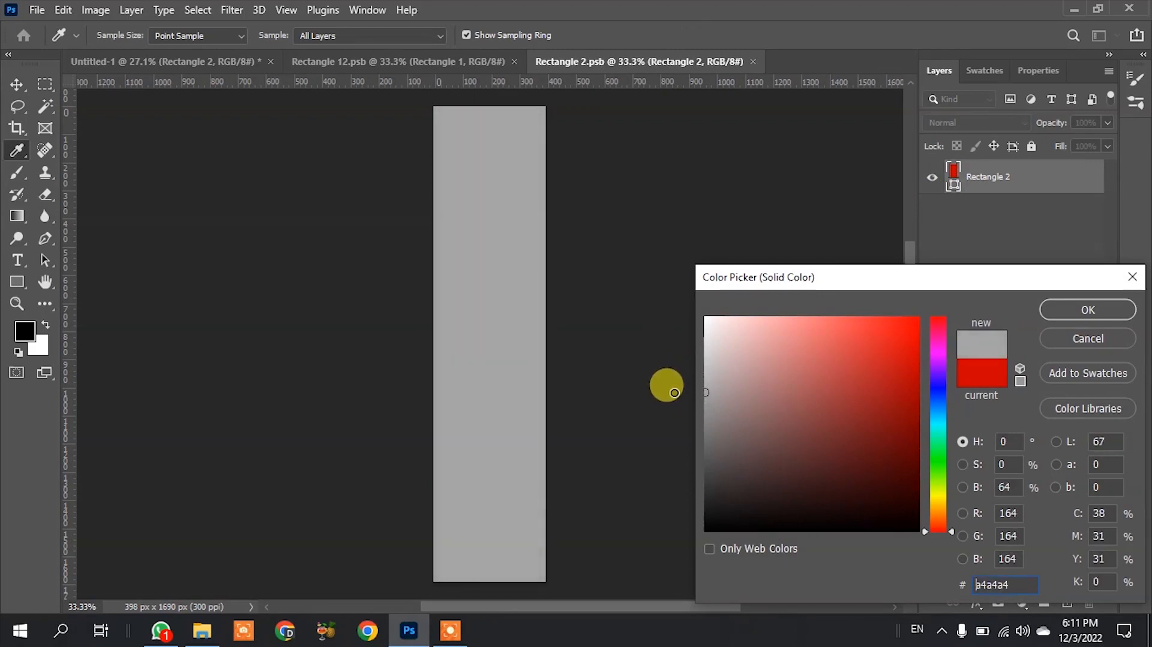
left_click(1073, 309)
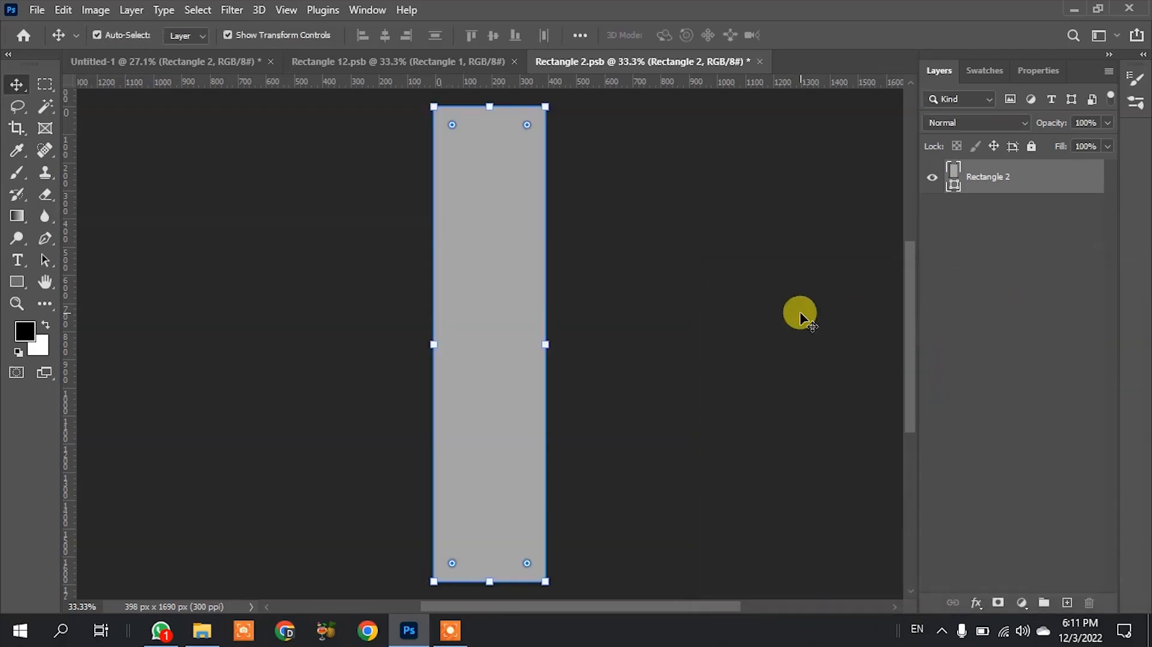
key("ctrl+s")
left_click(163, 63)
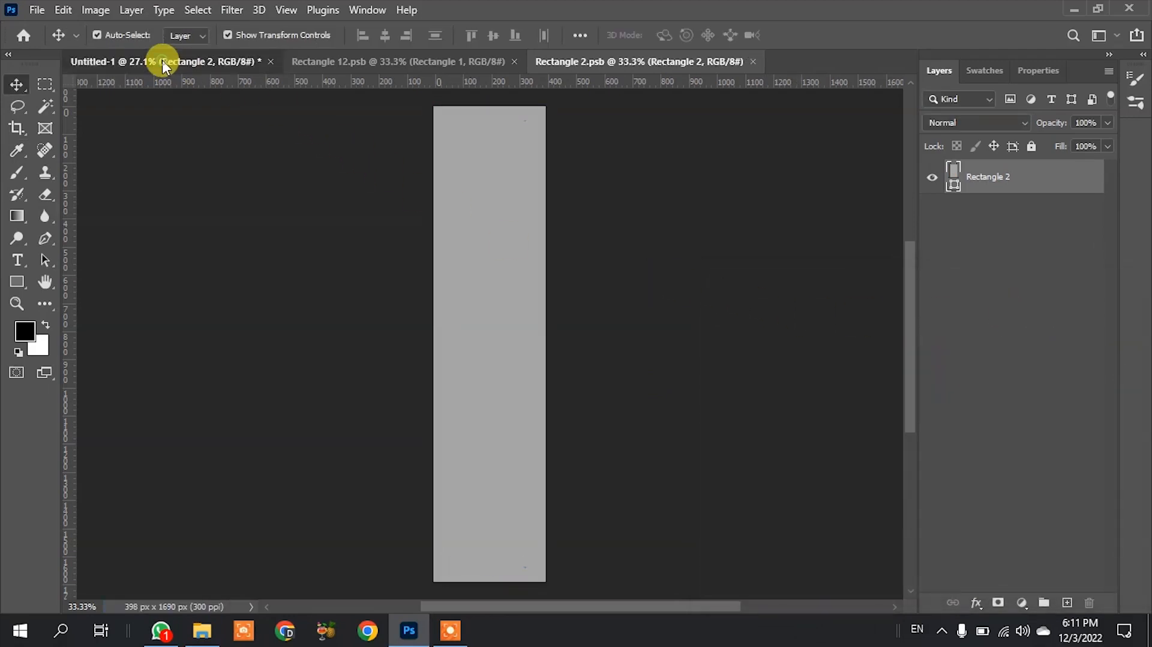
left_click(816, 231)
scroll(445, 267, "down", 3)
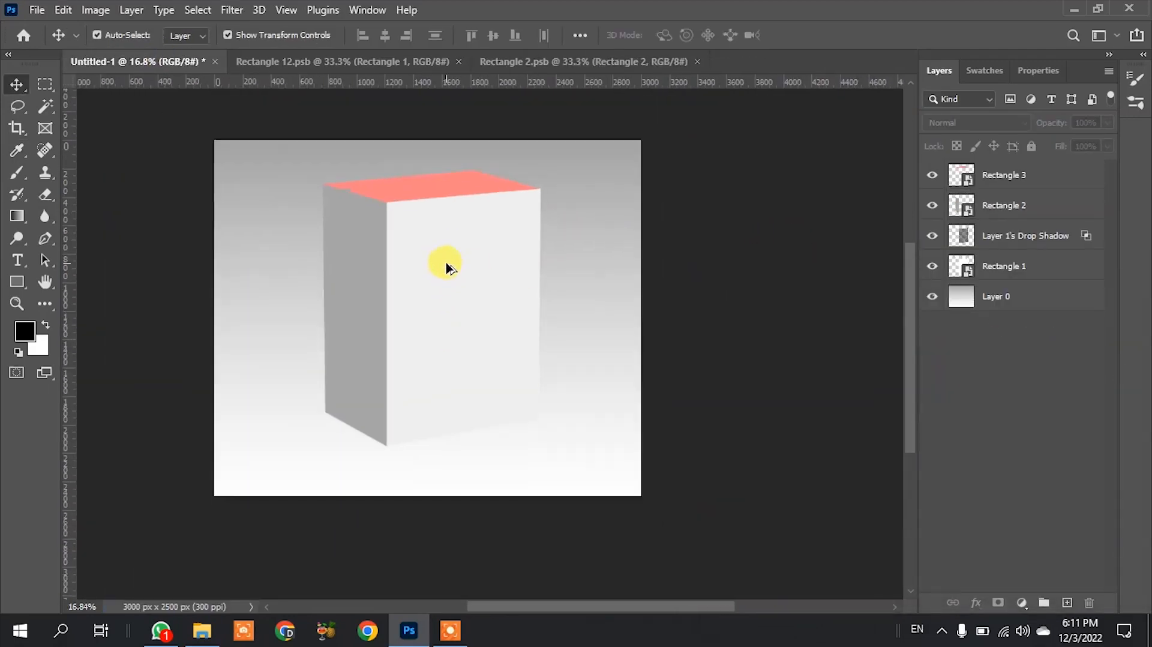
scroll(314, 193, "up", 3)
Step: Darken the side face's fill to #a09f9f in the Rectangle 2 smart object, save it, and return to the box document
left_click(367, 299)
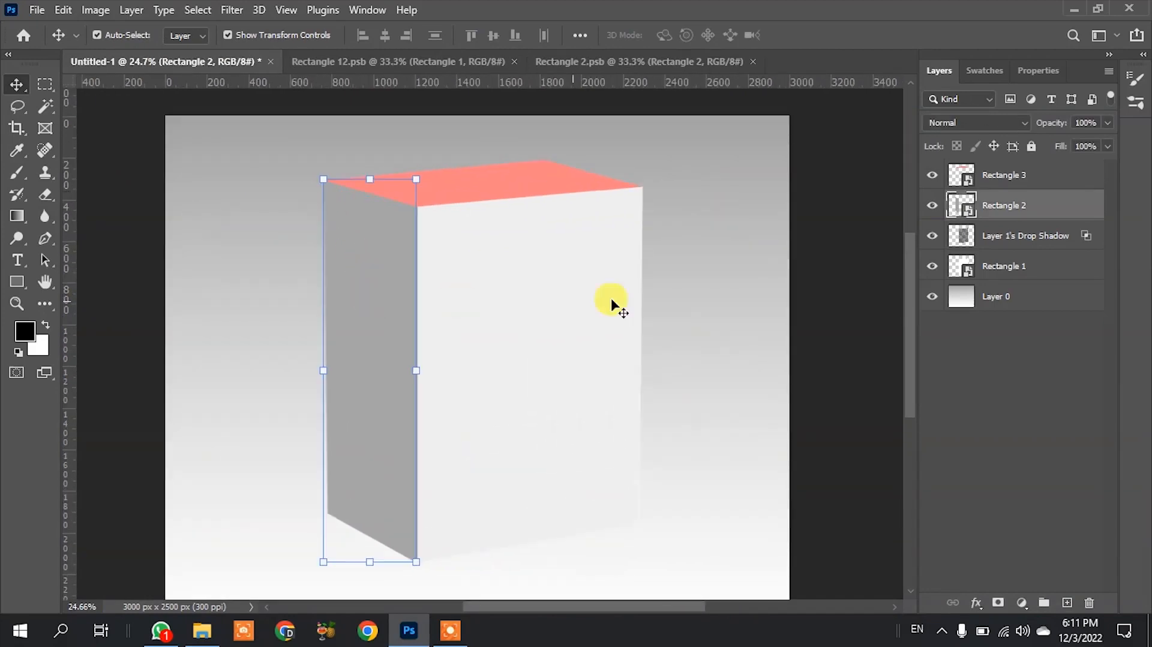
double_click(962, 209)
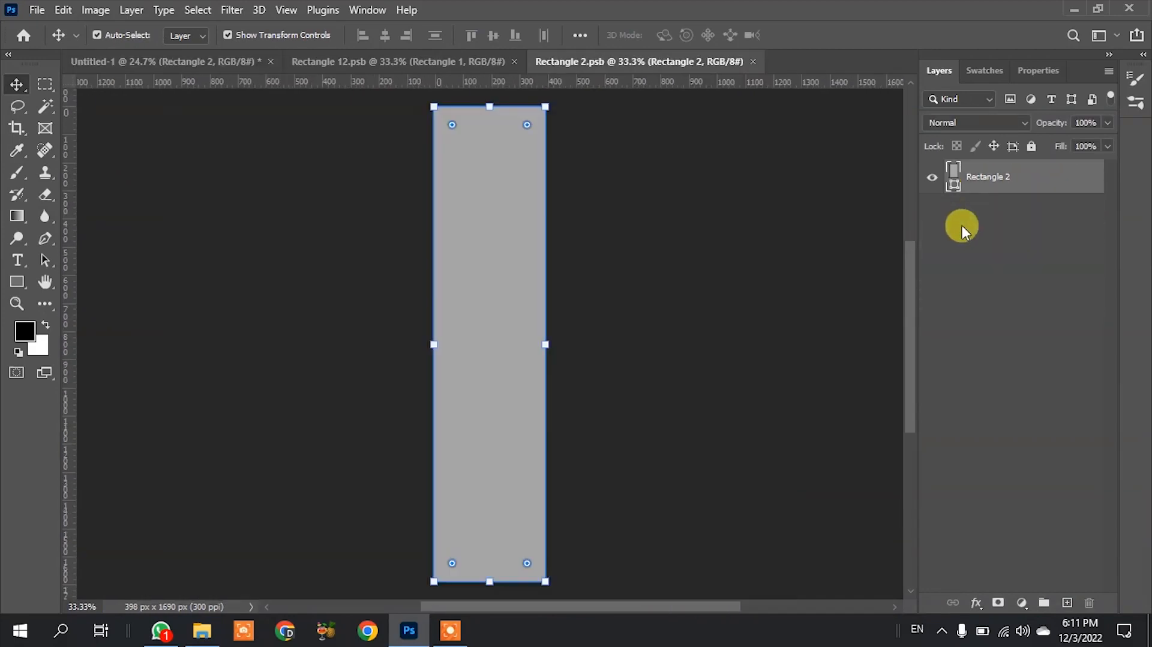
double_click(953, 187)
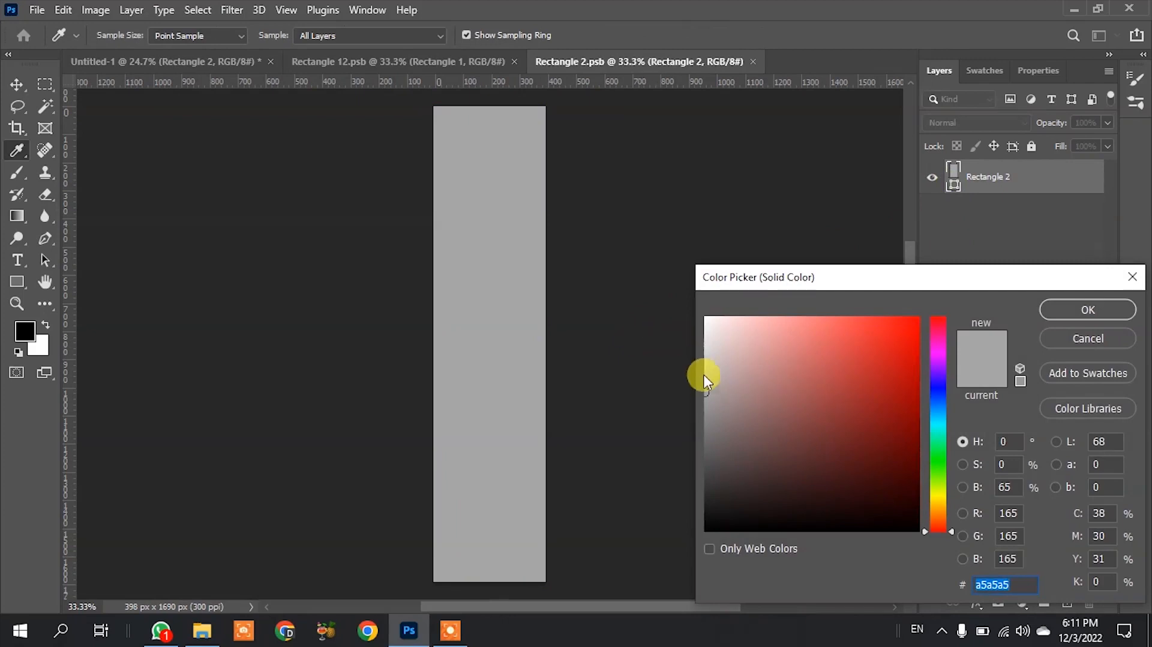
left_click_drag(707, 393, 705, 397)
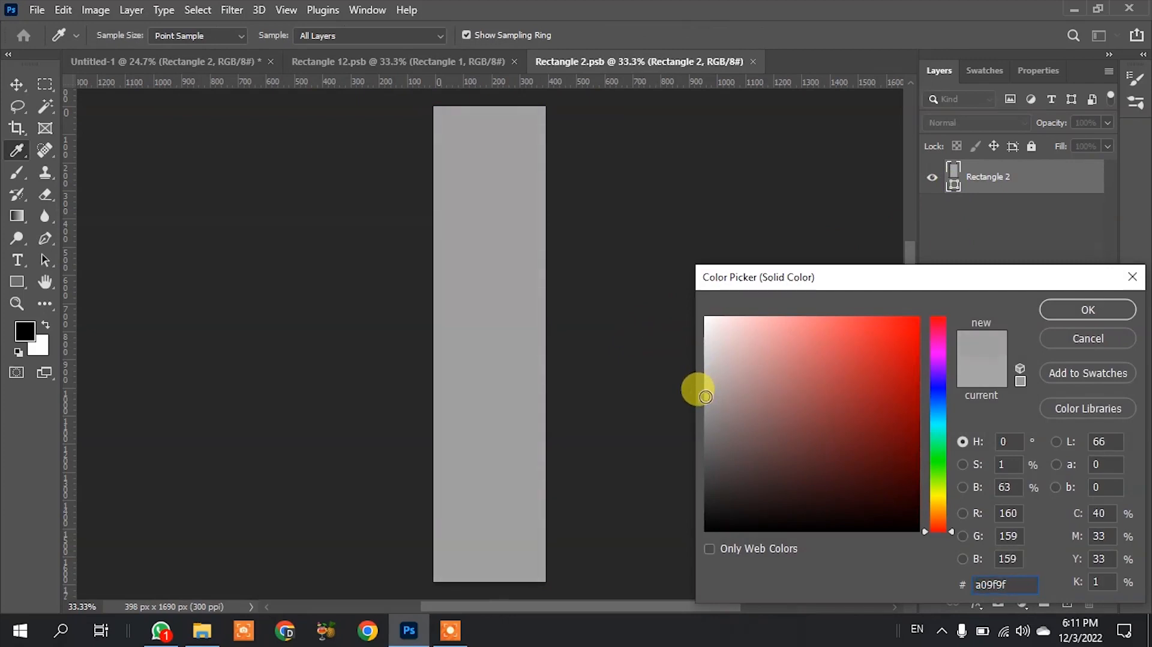
left_click(1115, 309)
key("ctrl+s")
left_click(146, 62)
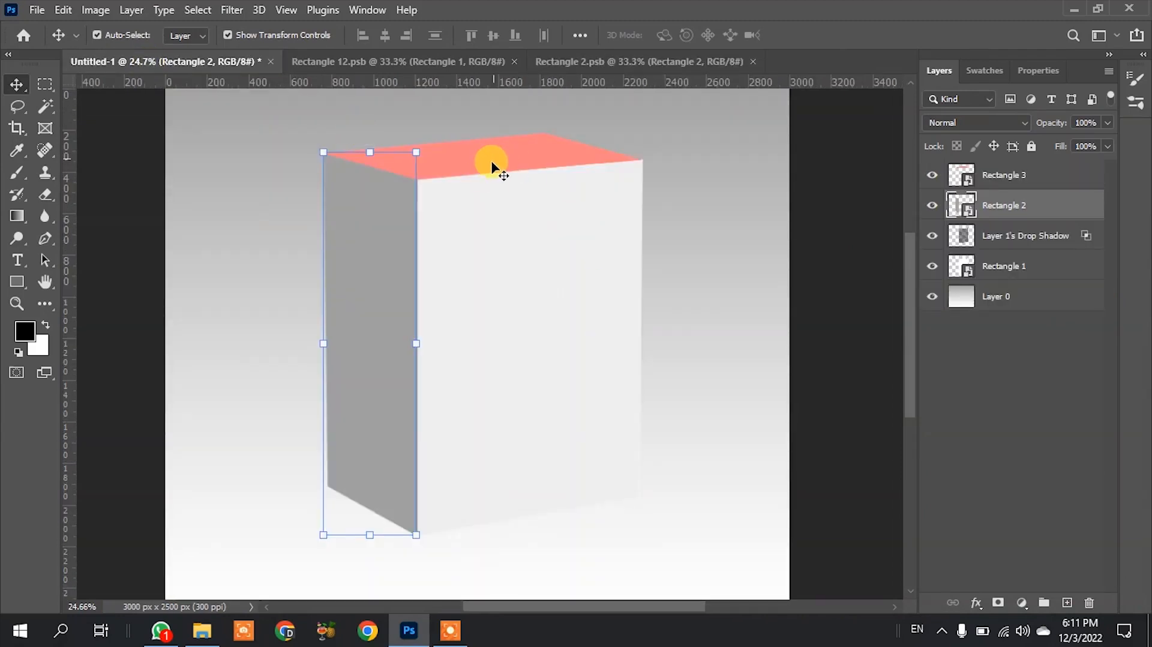
Step: Recolor the red top face to light grey #d6d6d6 inside its Rectangle 3 smart object
left_click(492, 166)
scroll(501, 239, "down", 1)
scroll(481, 108, "up", 2)
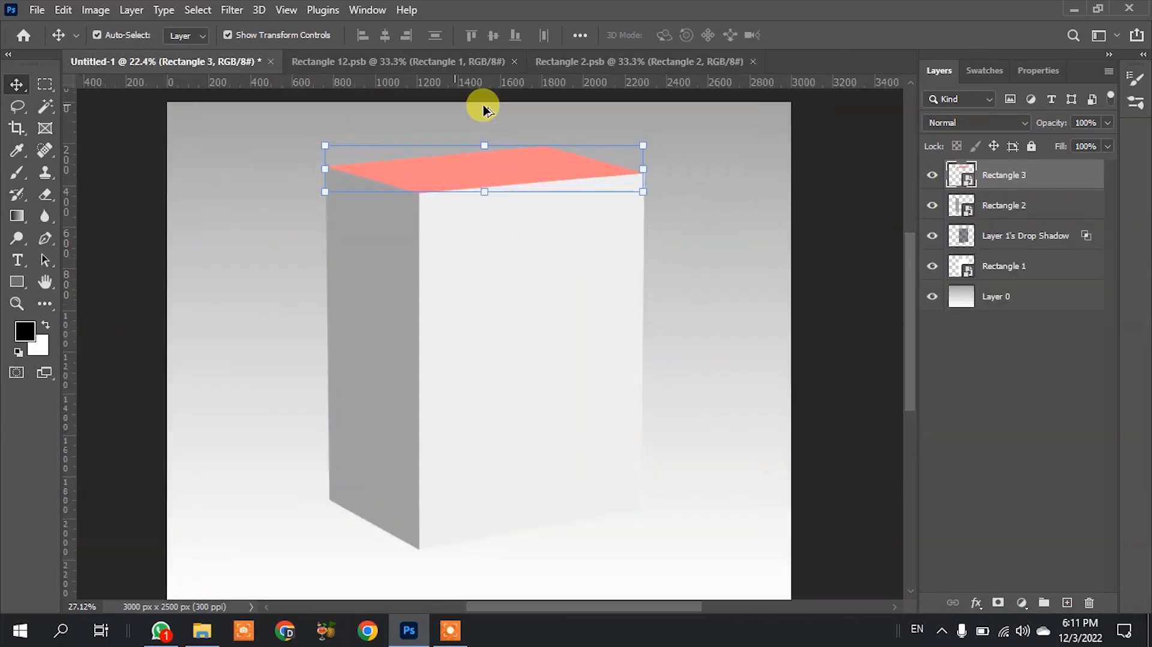
double_click(966, 186)
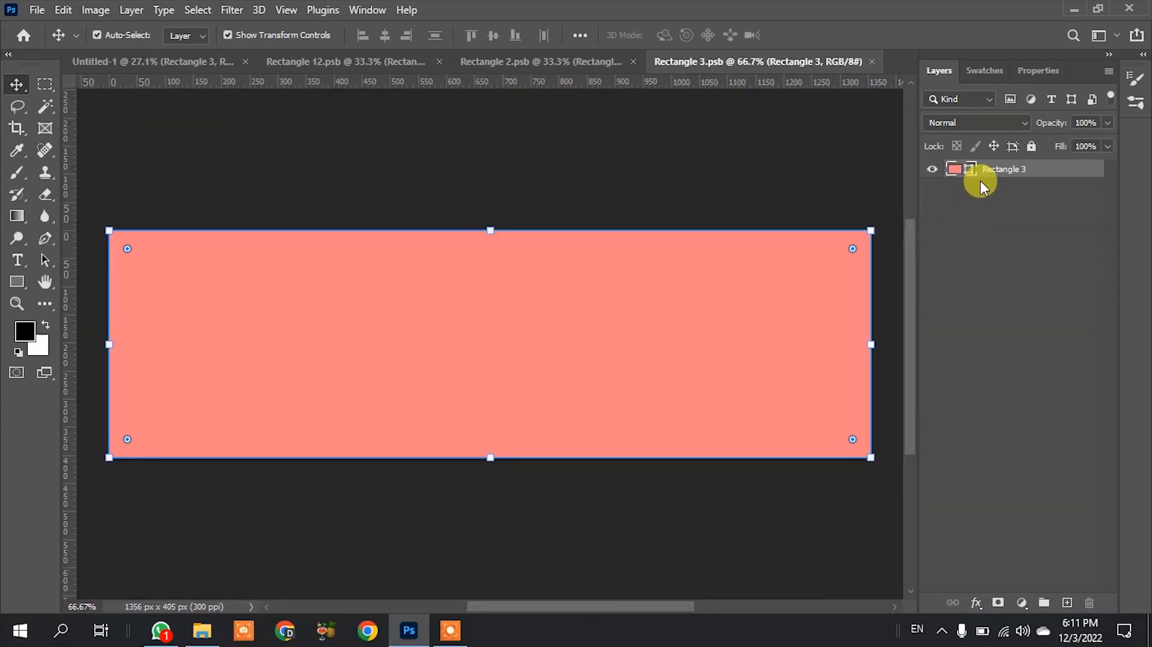
double_click(966, 170)
mouse_move(758, 318)
left_mouse_down()
mouse_move(686, 322)
mouse_move(688, 350)
left_mouse_up()
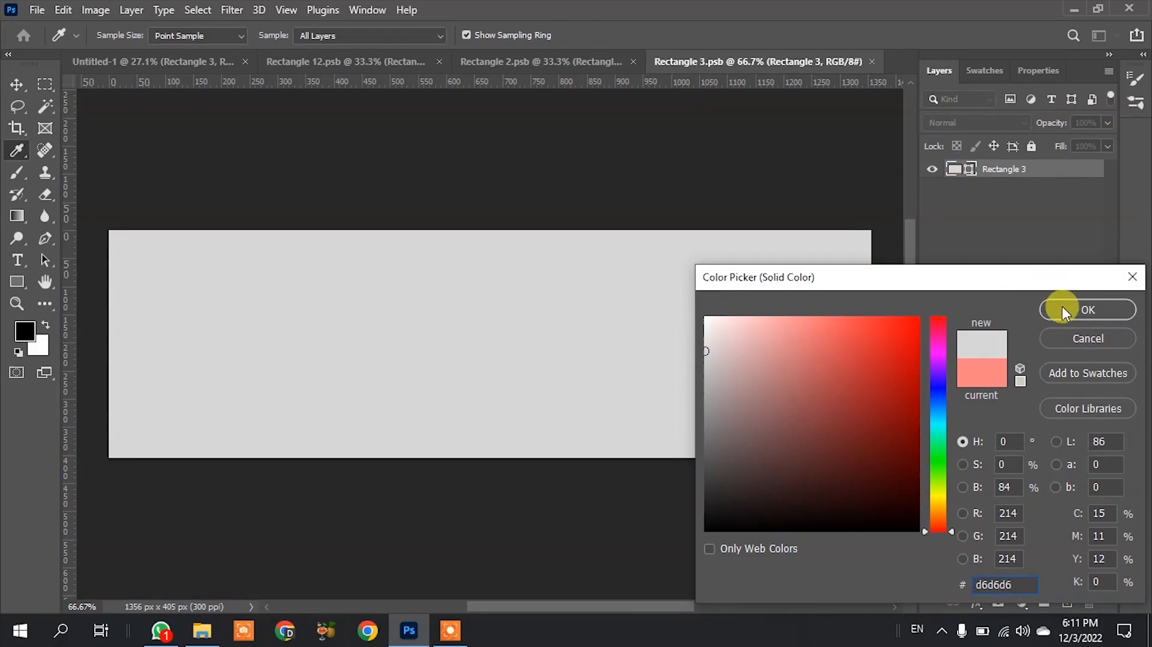
left_click(1063, 310)
Step: Save the Rectangle 3 smart object and return to the box document
key("s")
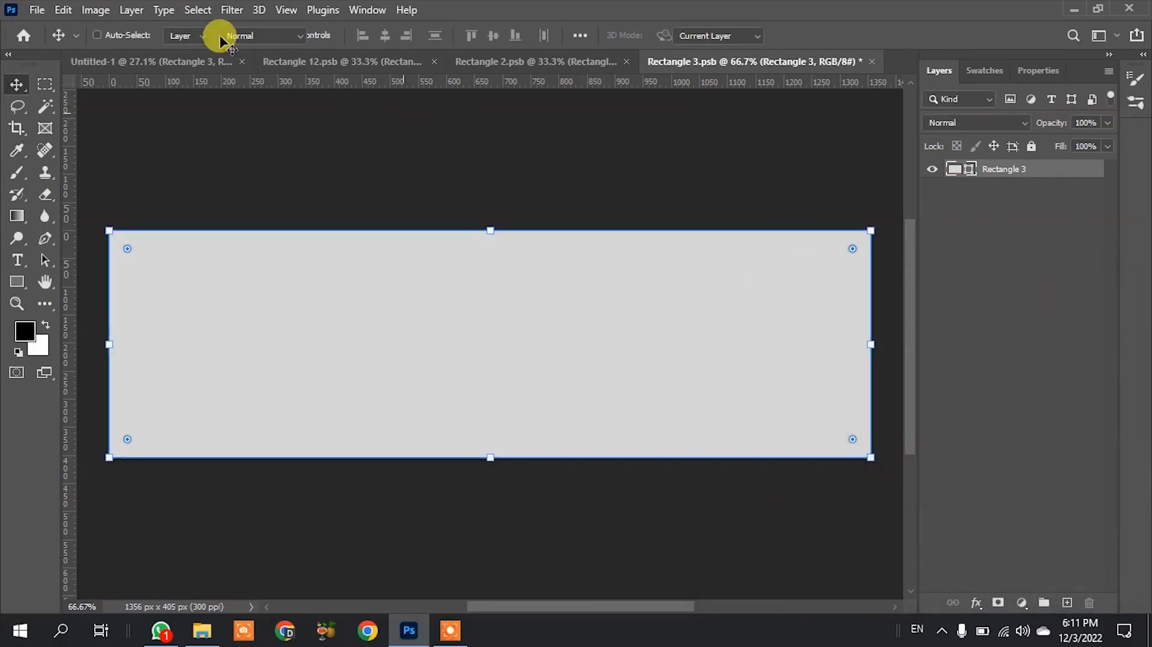
left_click(143, 62)
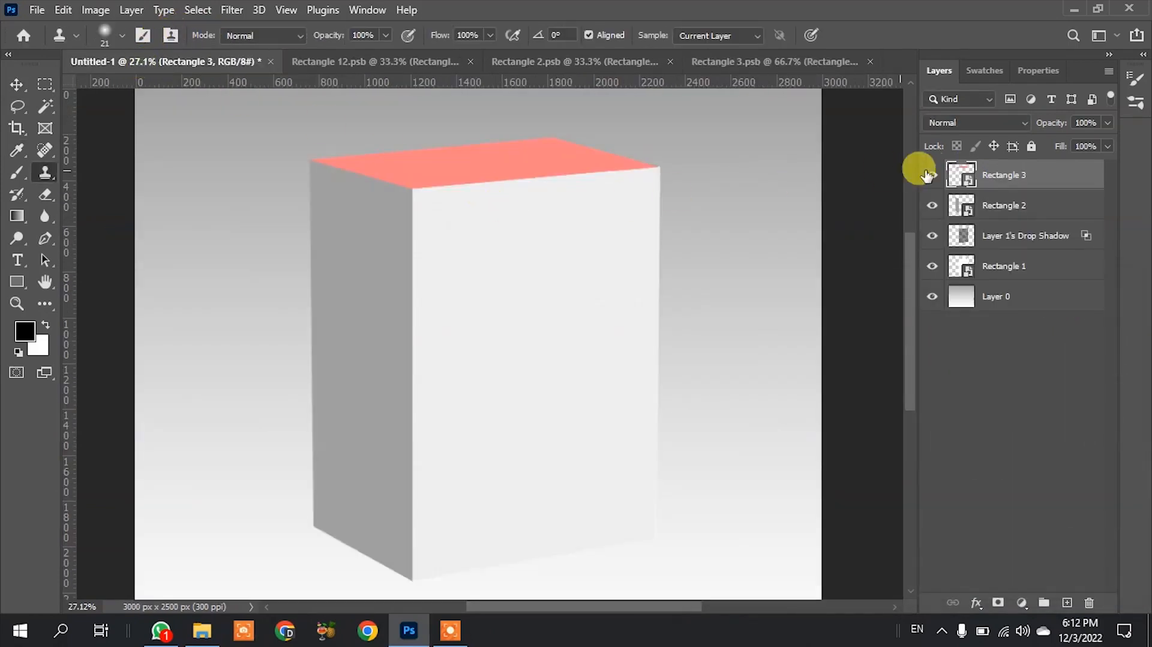
double_click(967, 186)
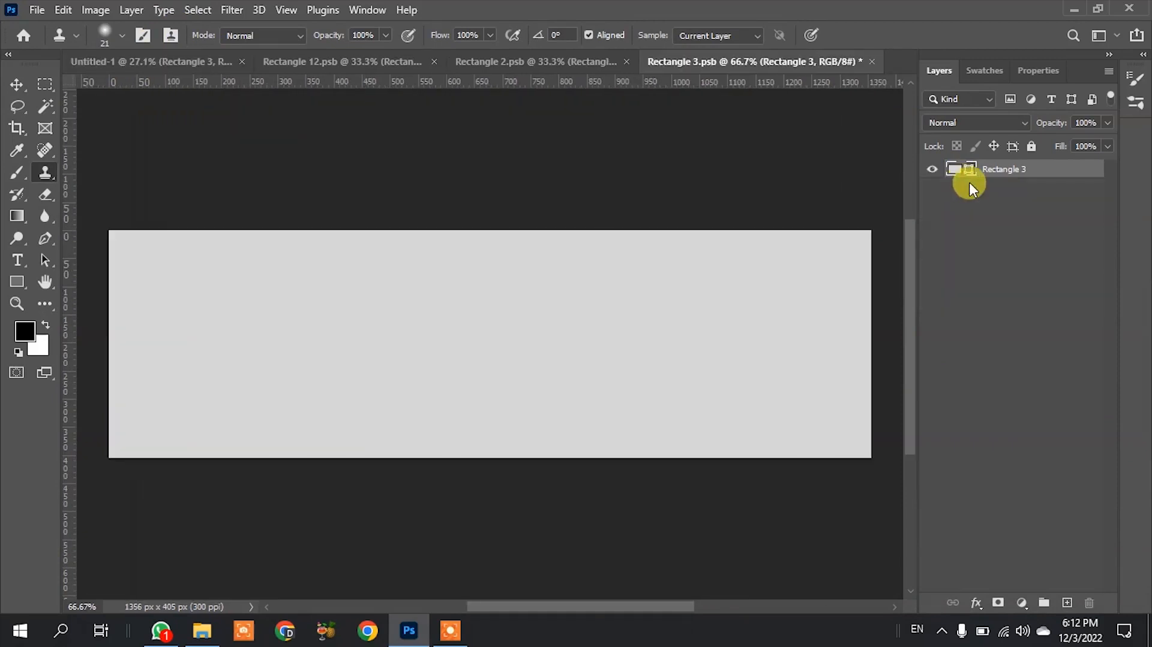
key("ctrl+s")
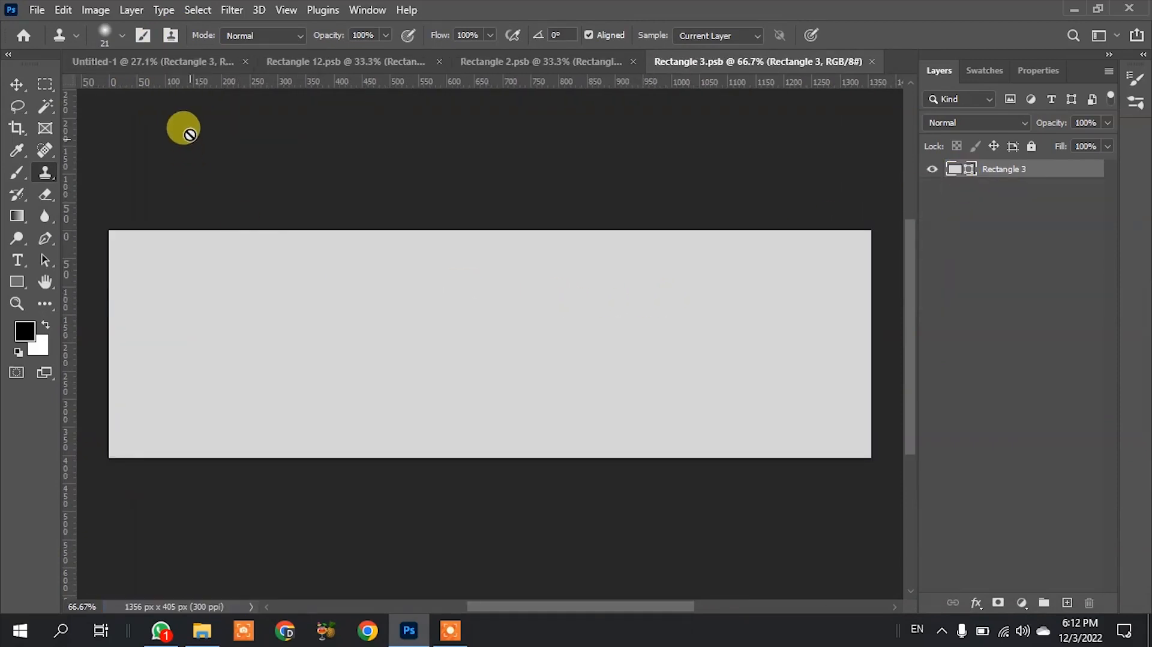
left_click(146, 61)
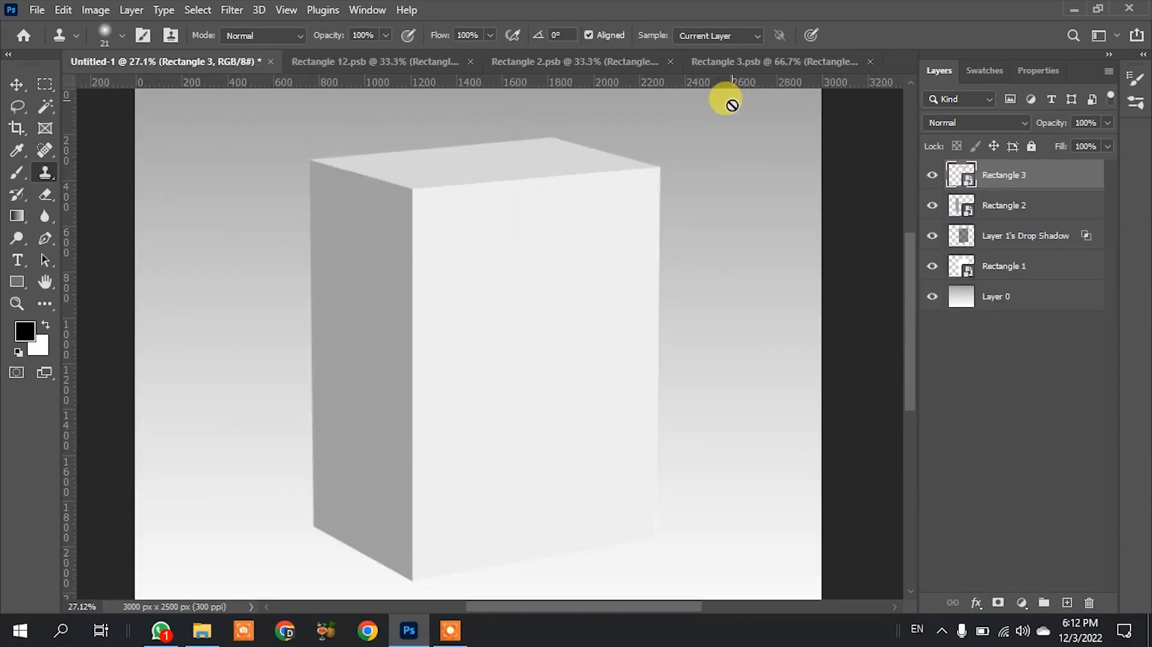
Step: Return to the Move tool and clear the layer selection with the whole box in view
scroll(648, 120, "down", 2)
scroll(646, 186, "up", 1)
scroll(646, 186, "down", 1)
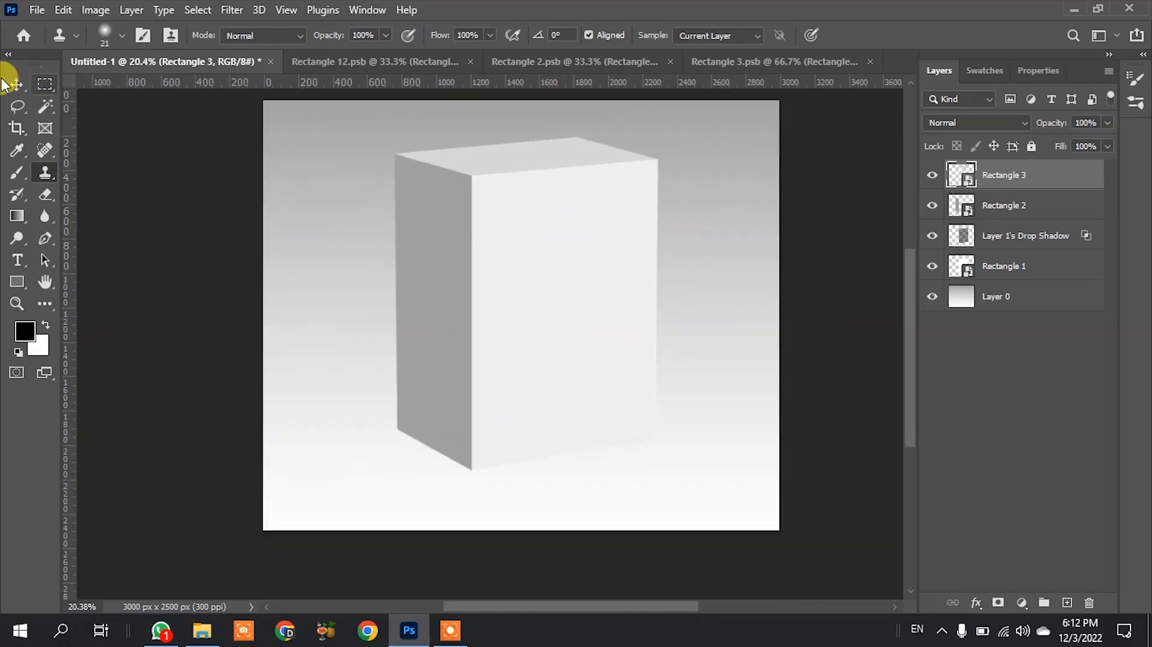
left_click(16, 84)
left_click(142, 197)
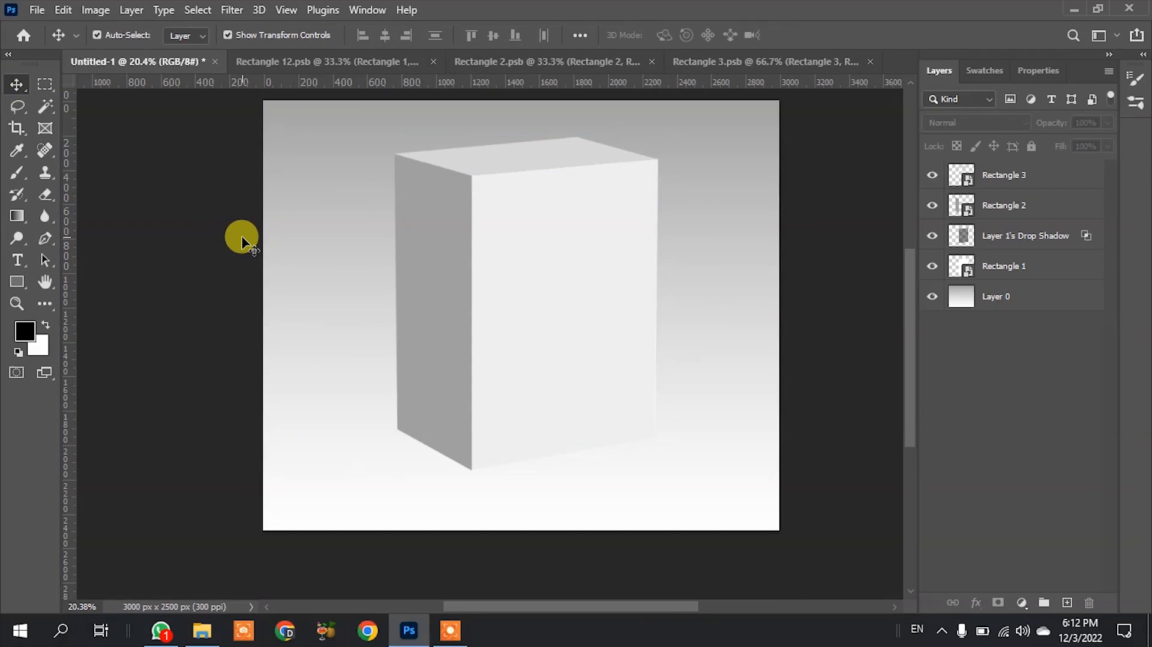
scroll(312, 351, "down", 1)
scroll(344, 231, "up", 2)
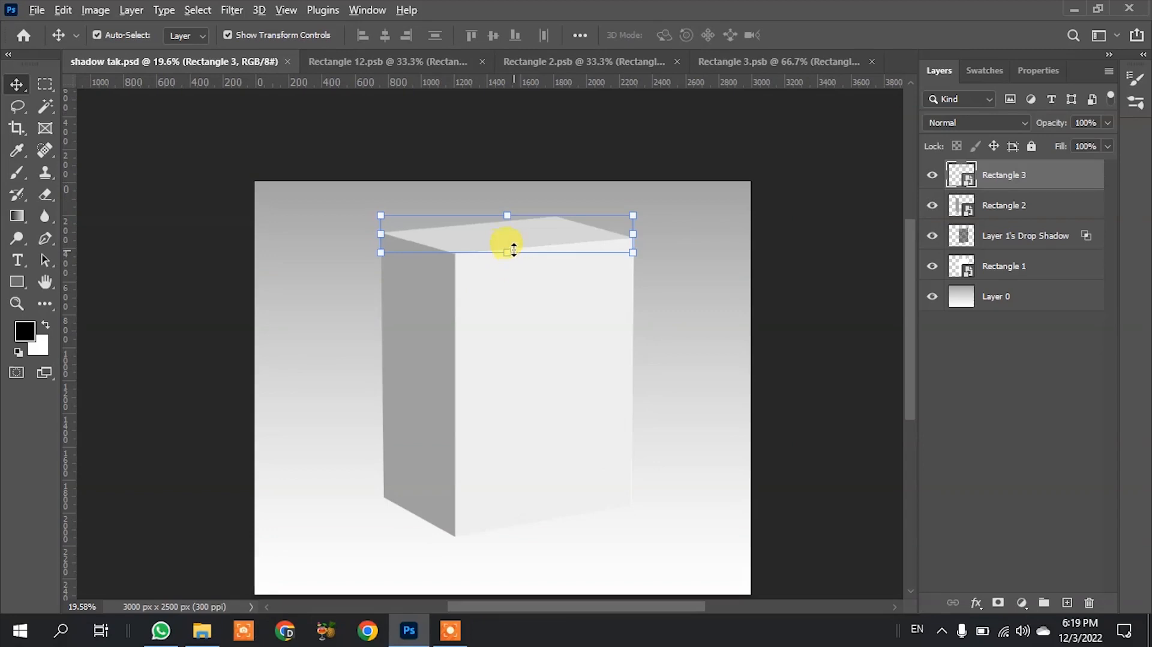
Step: Duplicate the top face's Rectangle 3 layer and rasterize the original below the copy
scroll(509, 233, "up", 5)
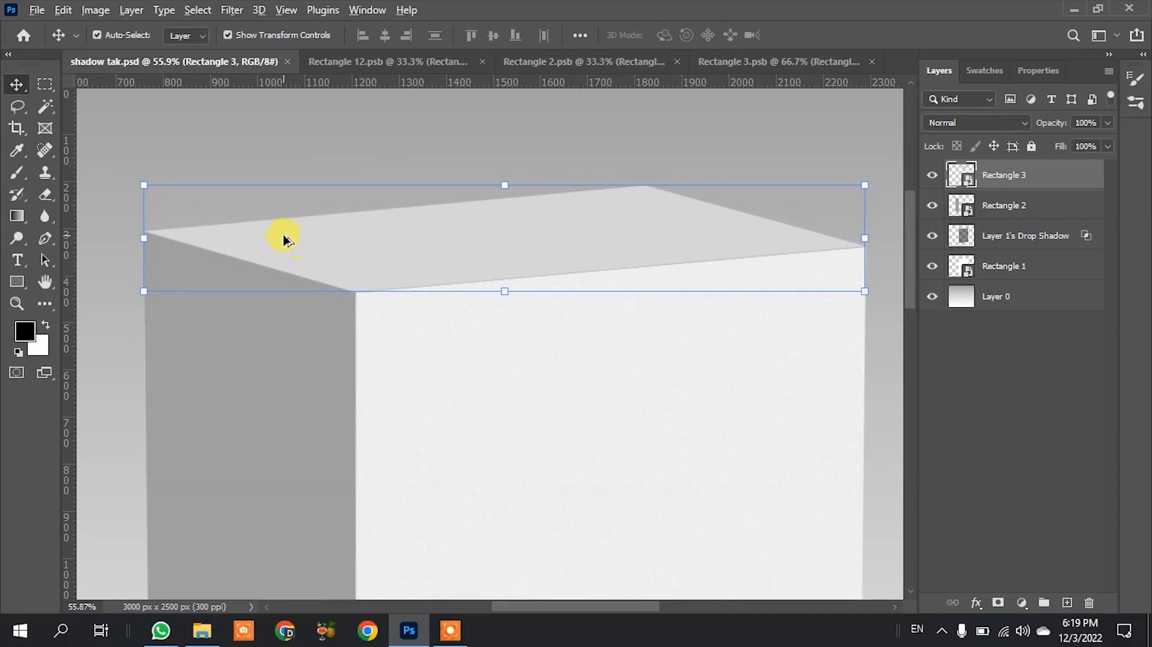
scroll(285, 240, "up", 1)
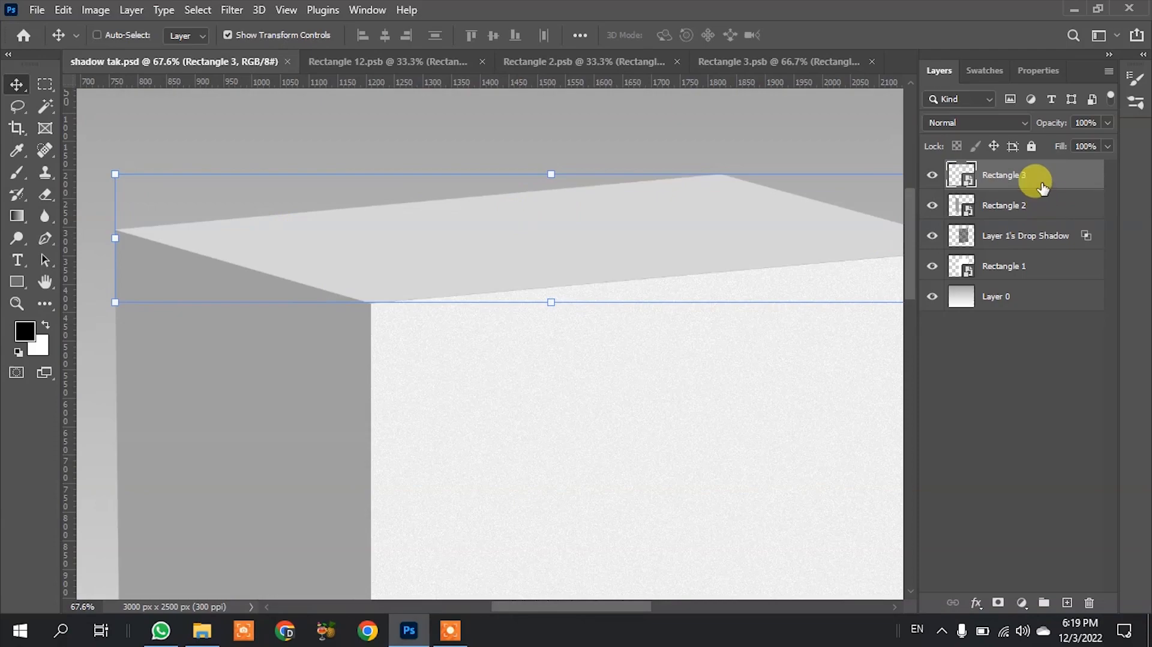
key("ctrl+j")
left_click(999, 204)
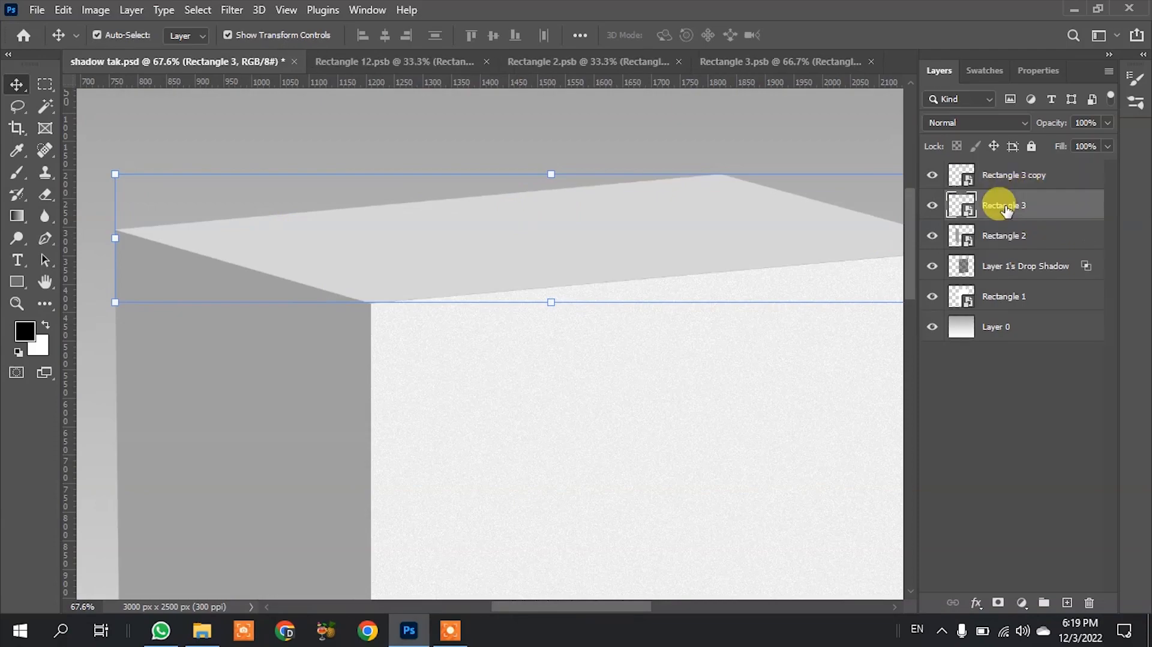
right_click(990, 201)
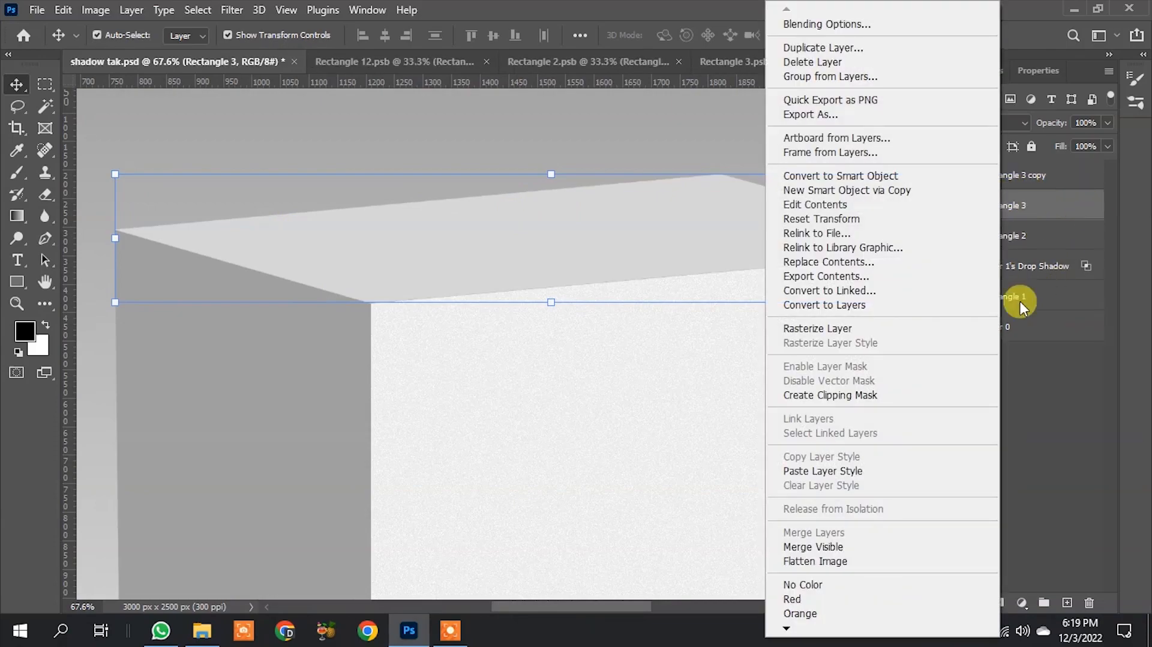
left_click(863, 329)
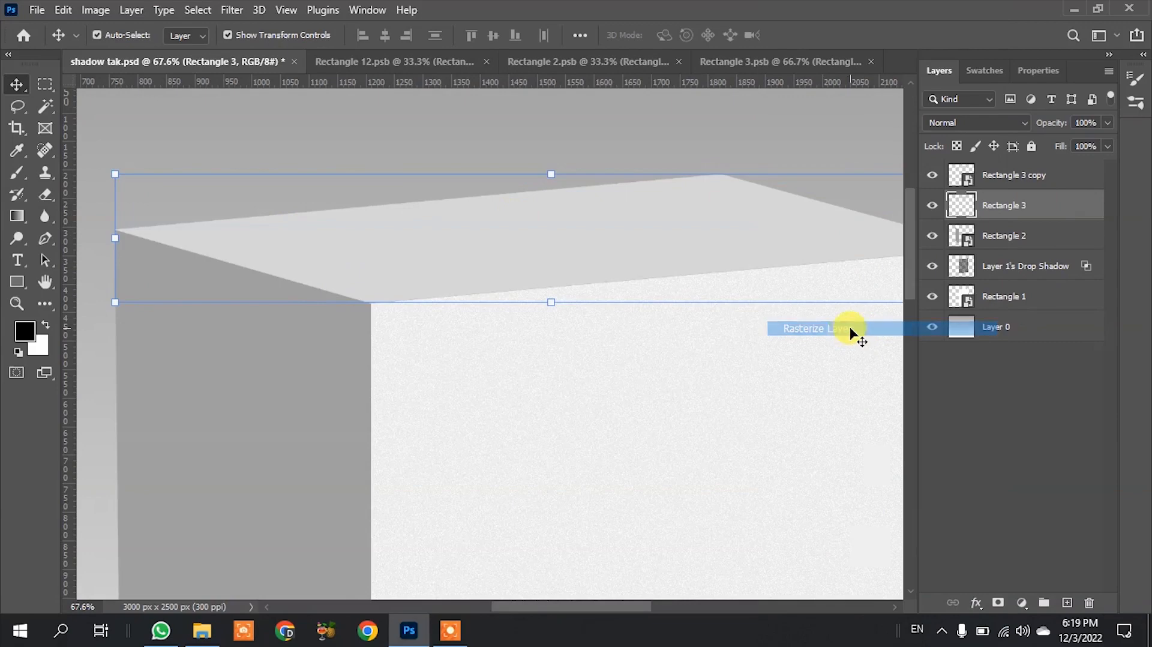
Step: Warp the Rectangle 3 copy layer, bending the top face's left edge inward away from the grey side face
left_click(997, 176)
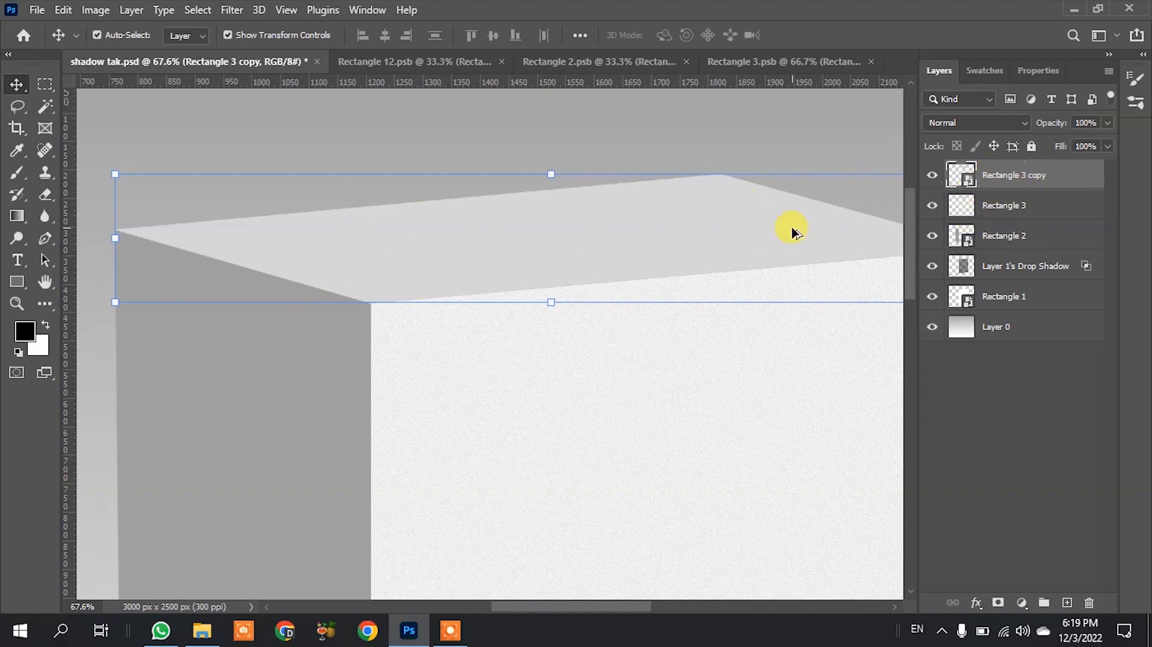
scroll(488, 264, "down", 2)
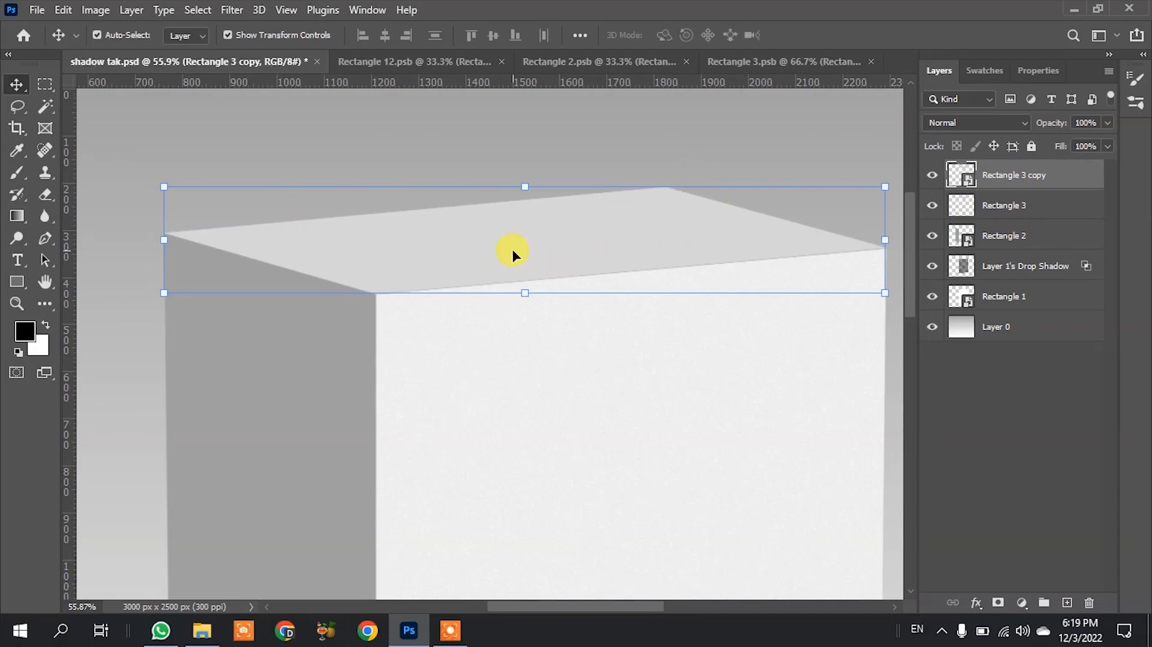
key("ctrl+t")
right_click(500, 227)
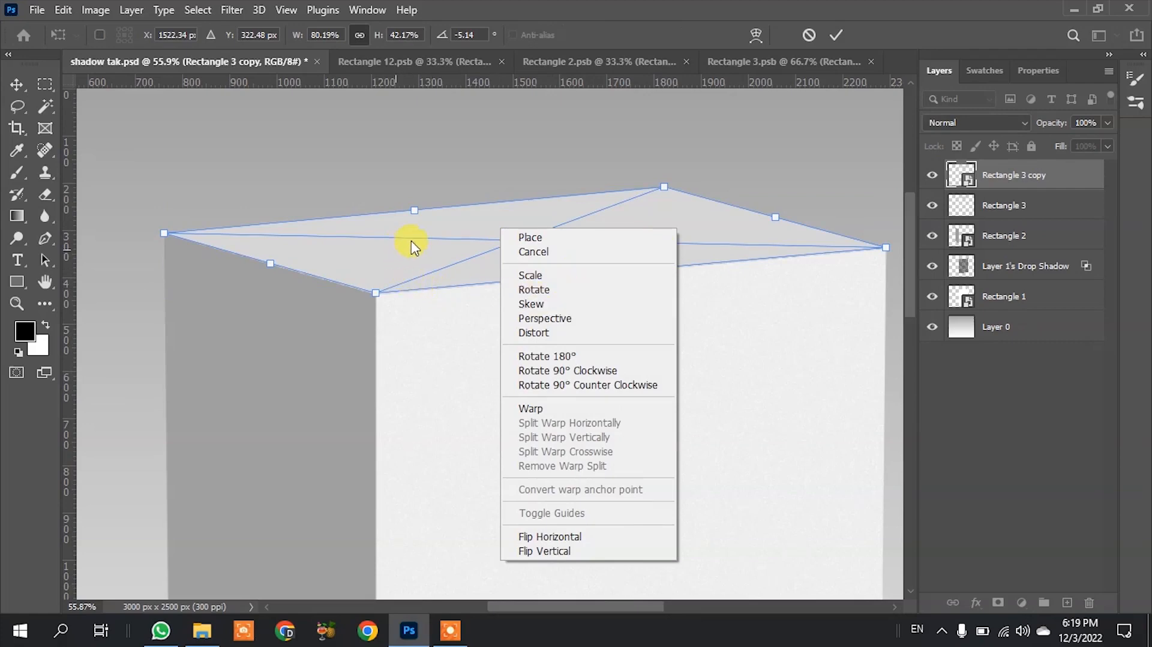
left_click(555, 413)
scroll(231, 231, "up", 5)
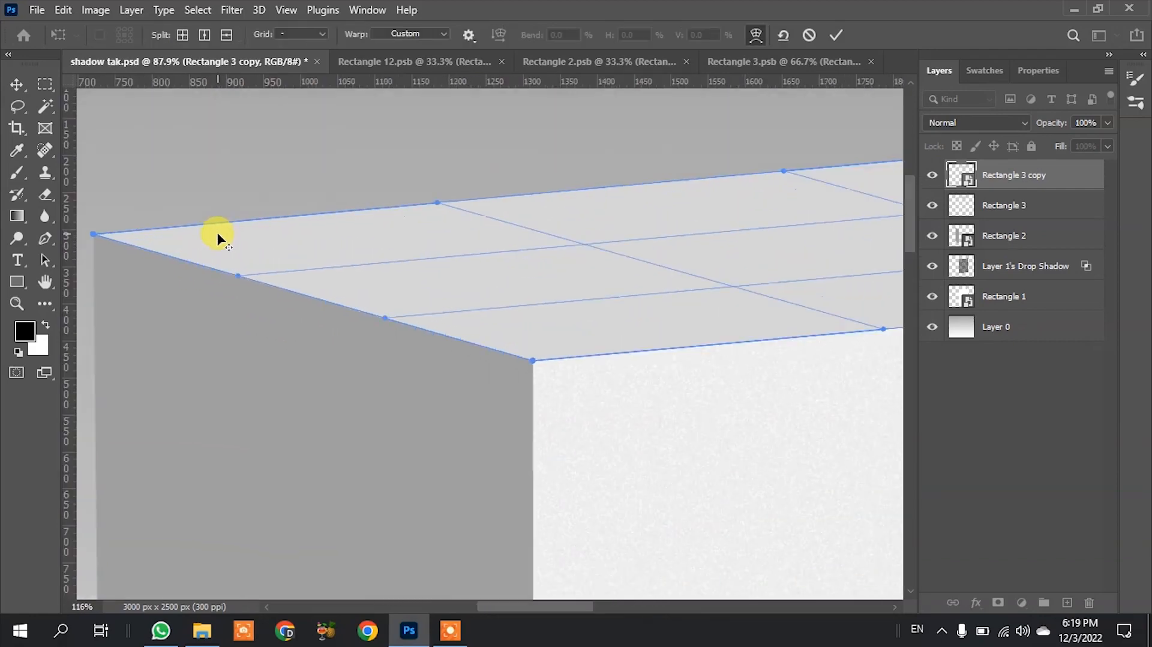
scroll(148, 240, "up", 1)
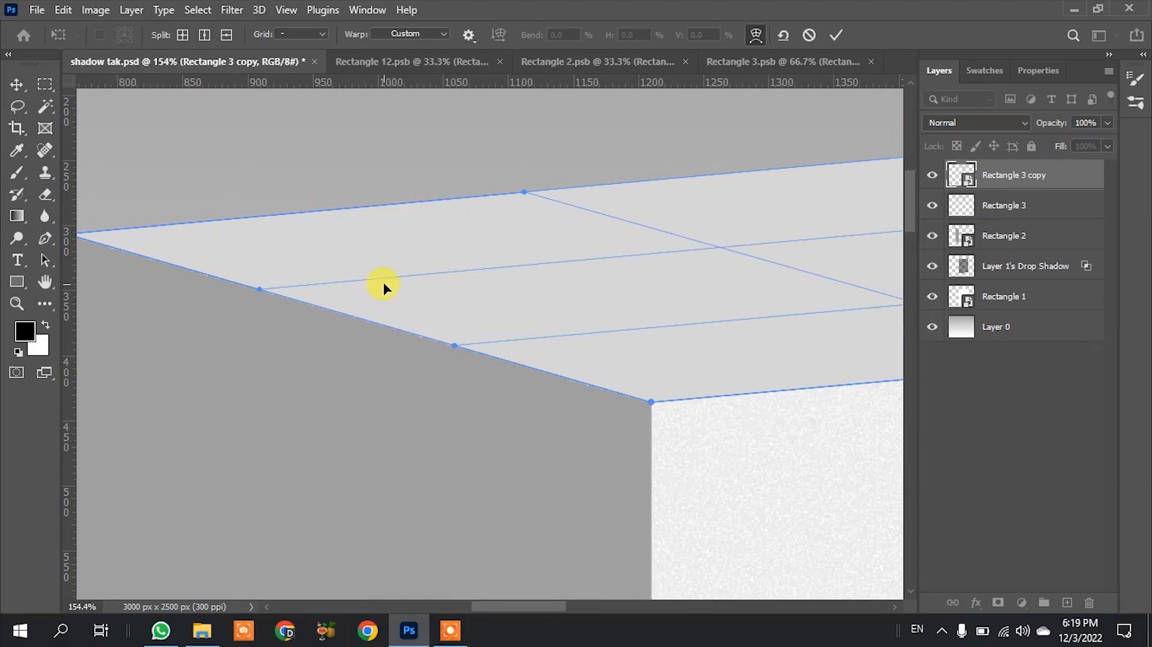
left_click_drag(372, 293, 389, 283)
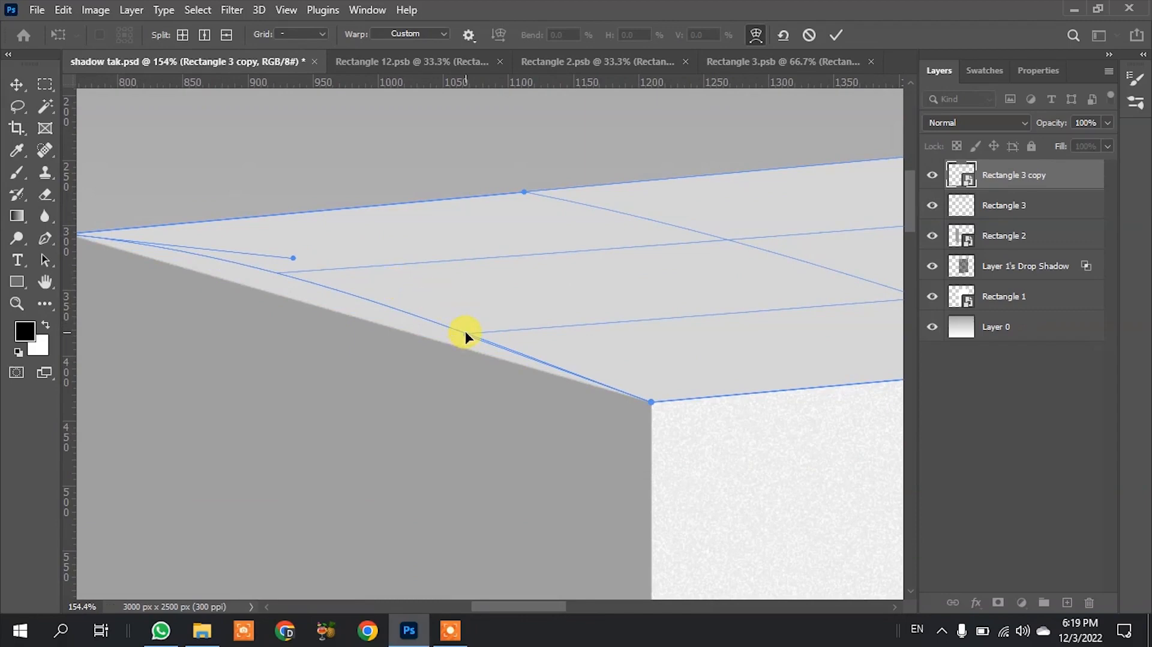
left_click_drag(464, 340, 474, 327)
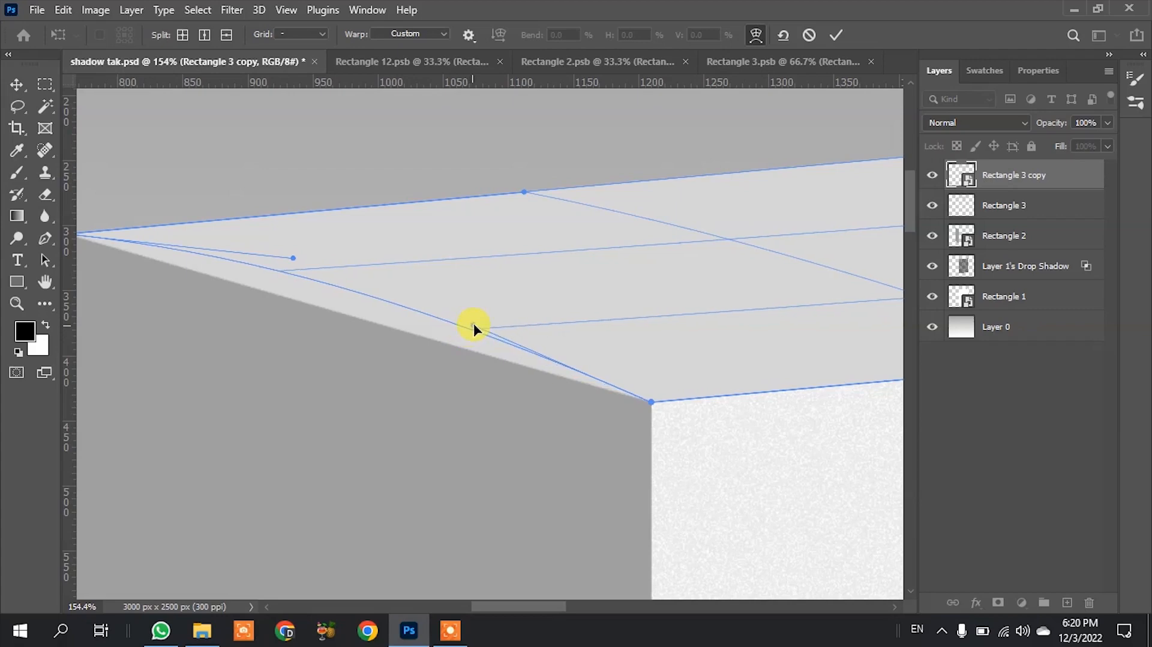
Step: Refine the left edge's curve by lowering its upper warp handle slightly
scroll(474, 327, "down", 10)
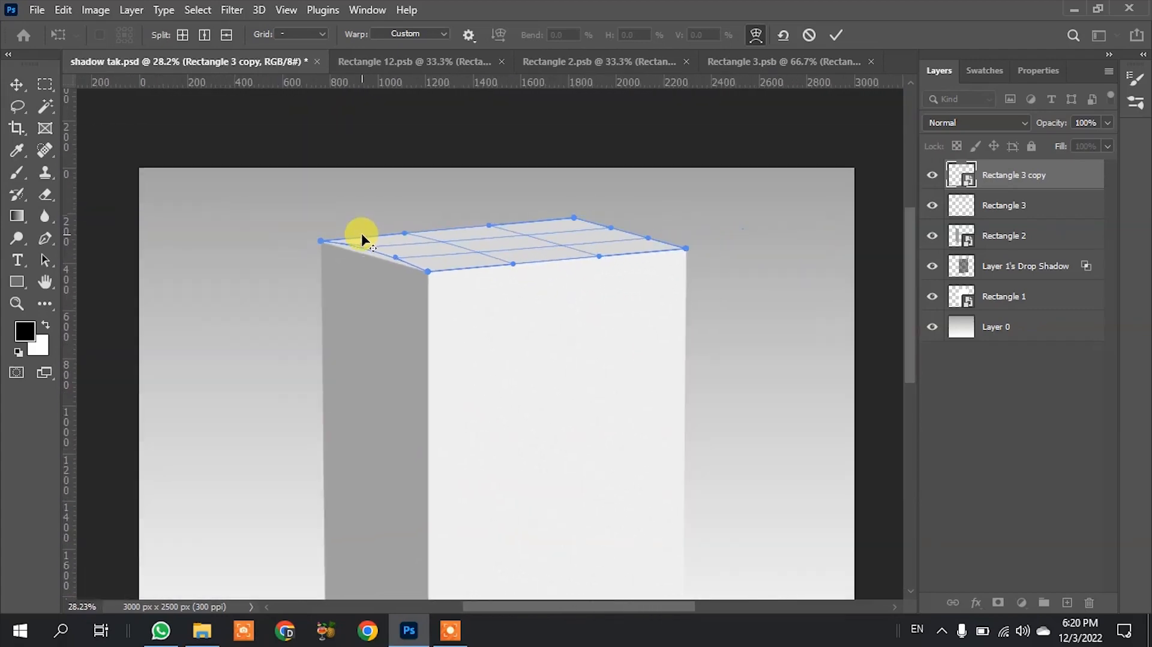
scroll(427, 222, "up", 9)
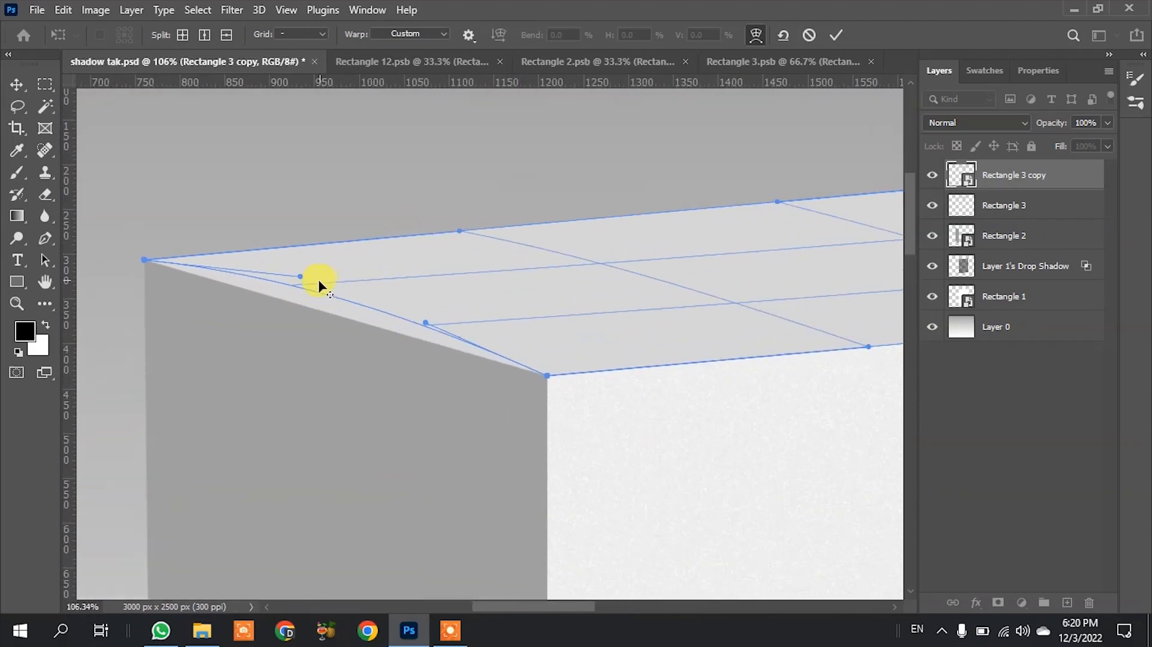
scroll(308, 287, "up", 3)
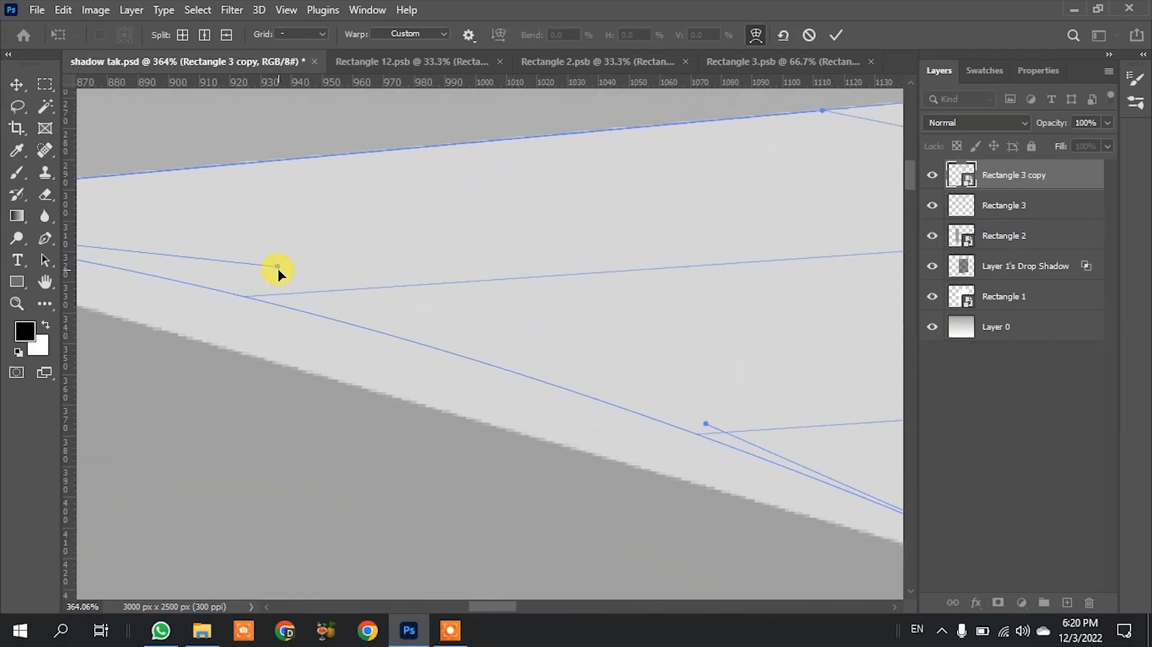
left_click_drag(275, 268, 272, 285)
scroll(272, 286, "down", 5)
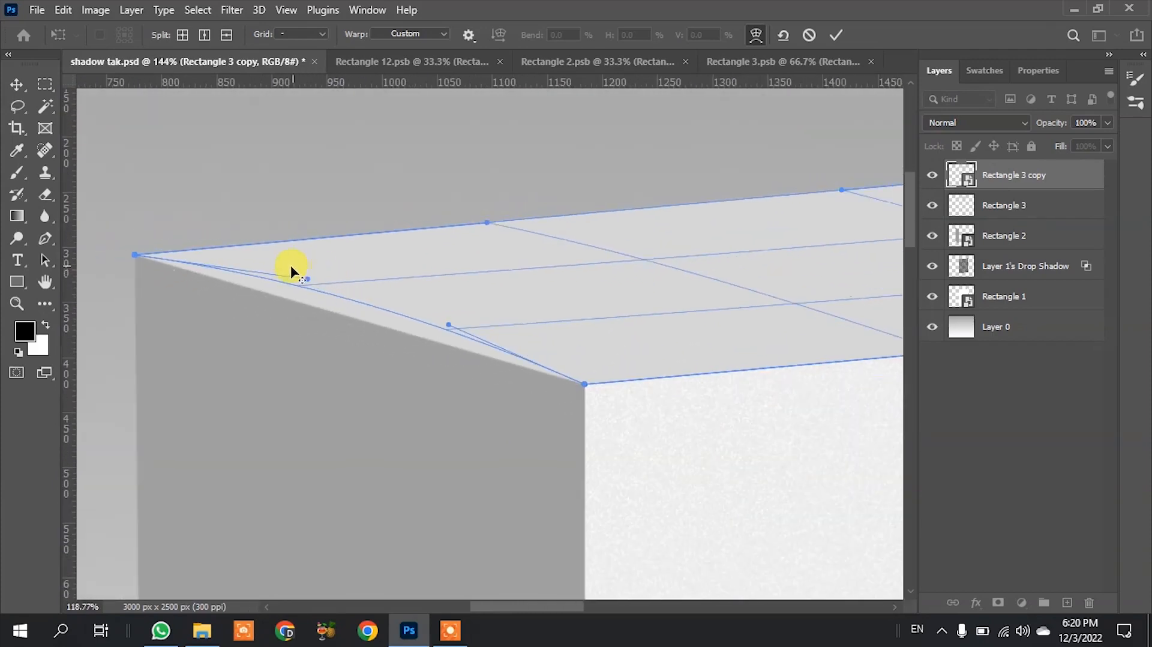
Step: Bow the top face's right edge outward into a smooth curve and apply the warp
scroll(292, 271, "down", 3)
scroll(817, 231, "up", 5)
scroll(420, 264, "down", 1)
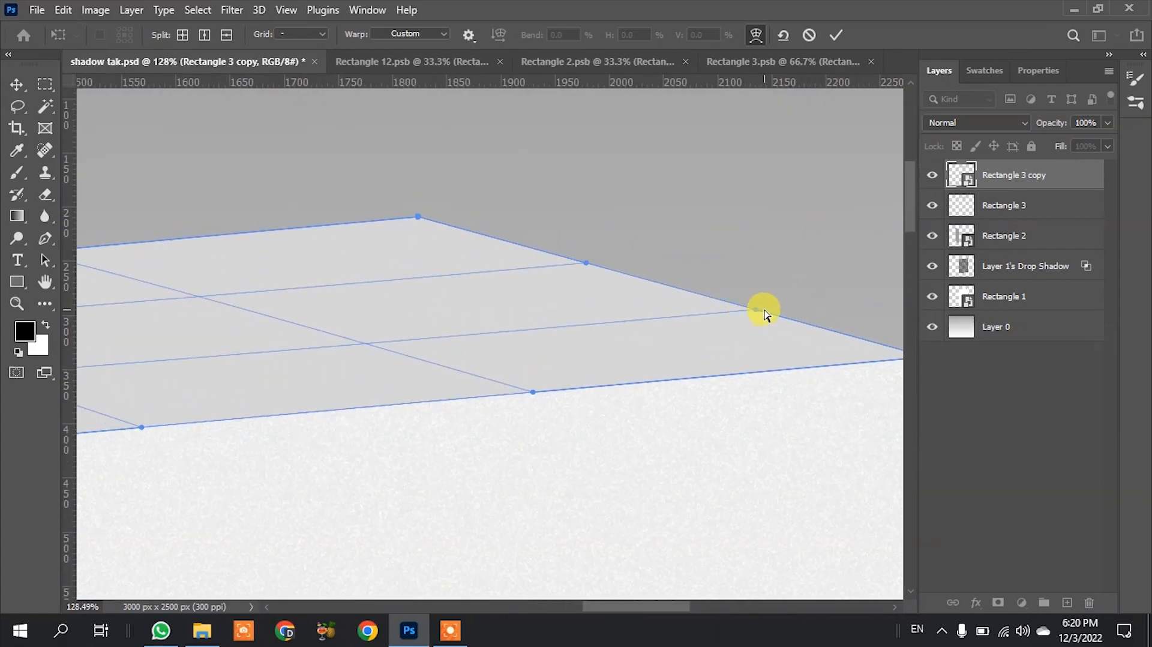
left_click_drag(754, 309, 770, 298)
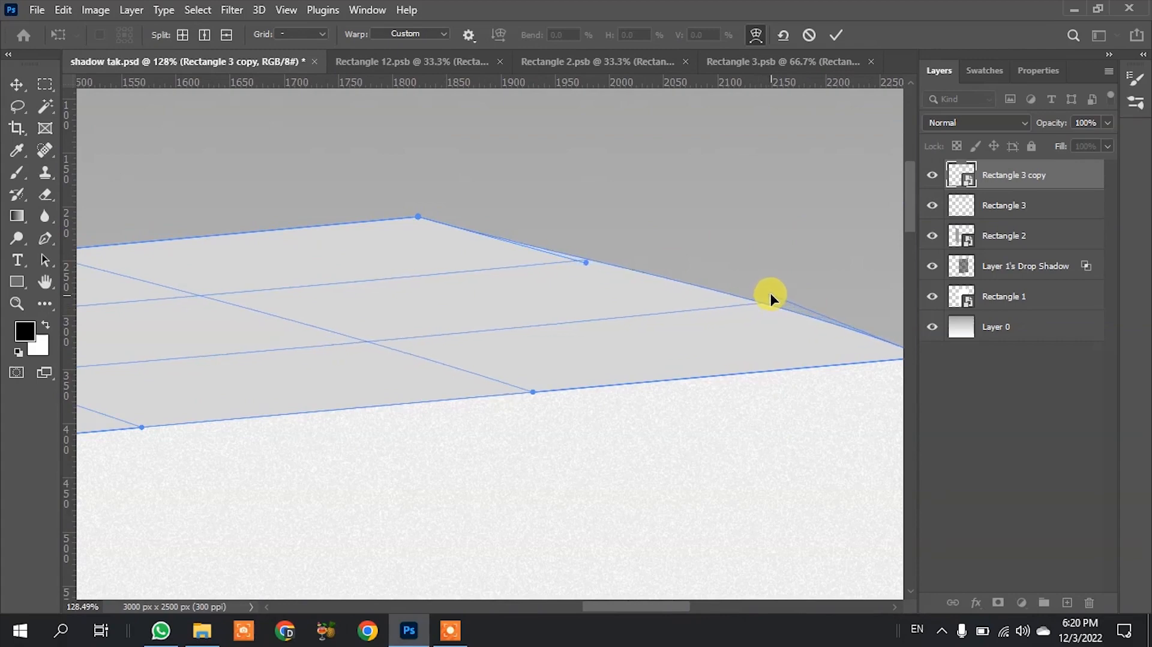
left_click_drag(586, 261, 614, 248)
left_click_drag(772, 297, 777, 293)
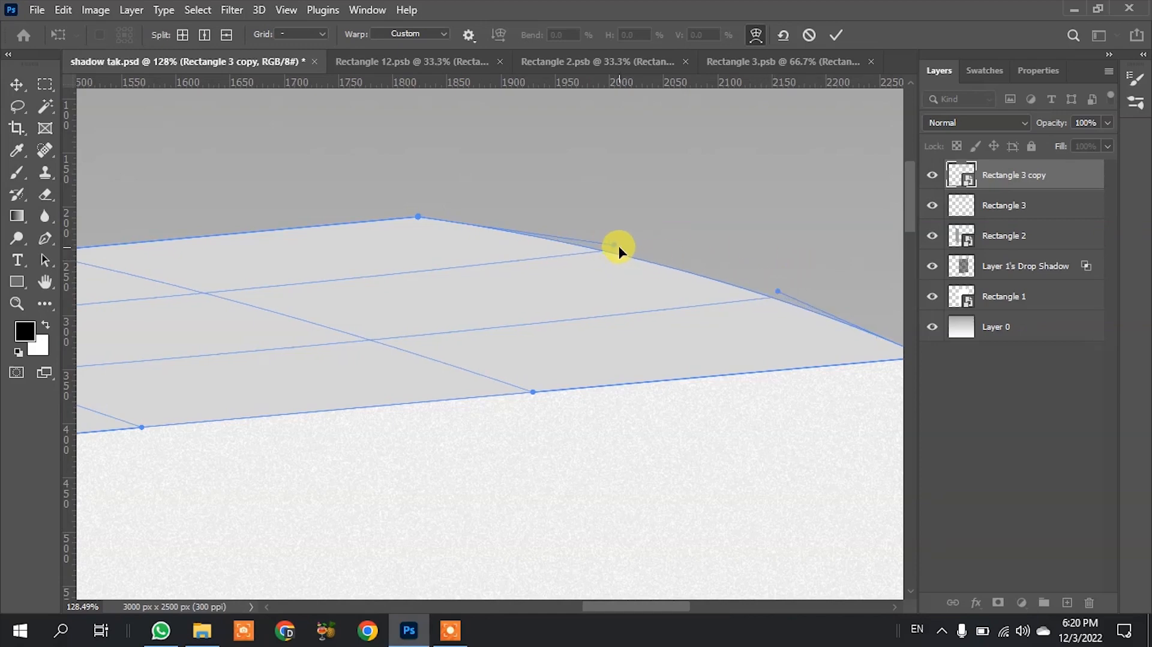
left_click_drag(614, 244, 612, 238)
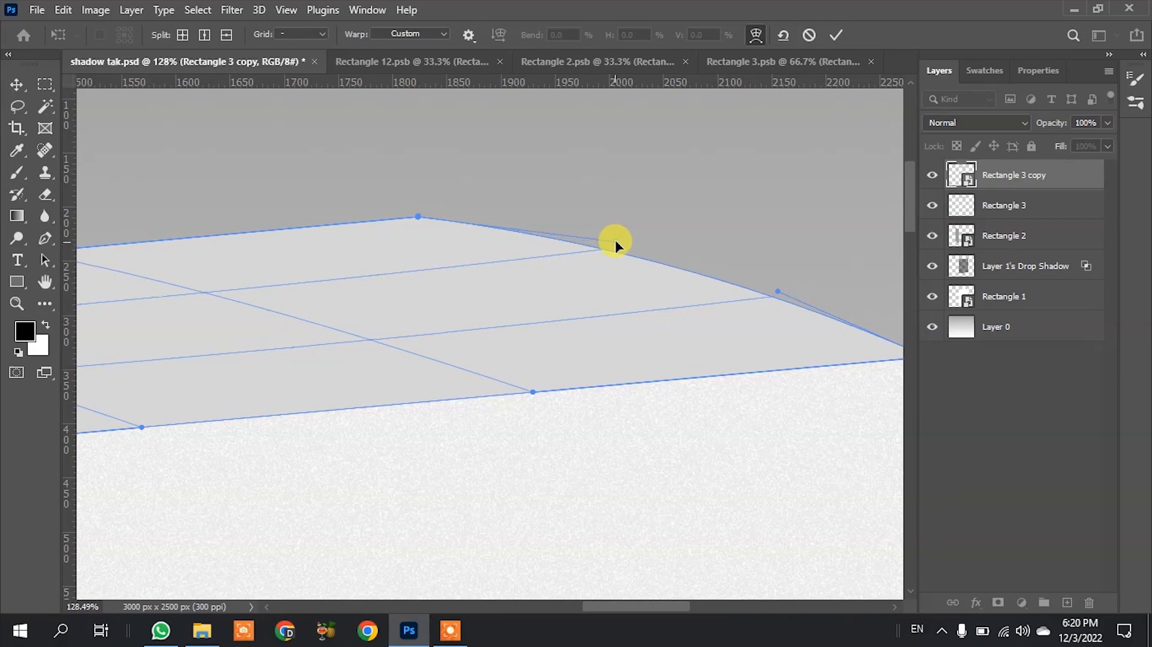
scroll(792, 193, "down", 3)
scroll(571, 186, "down", 3)
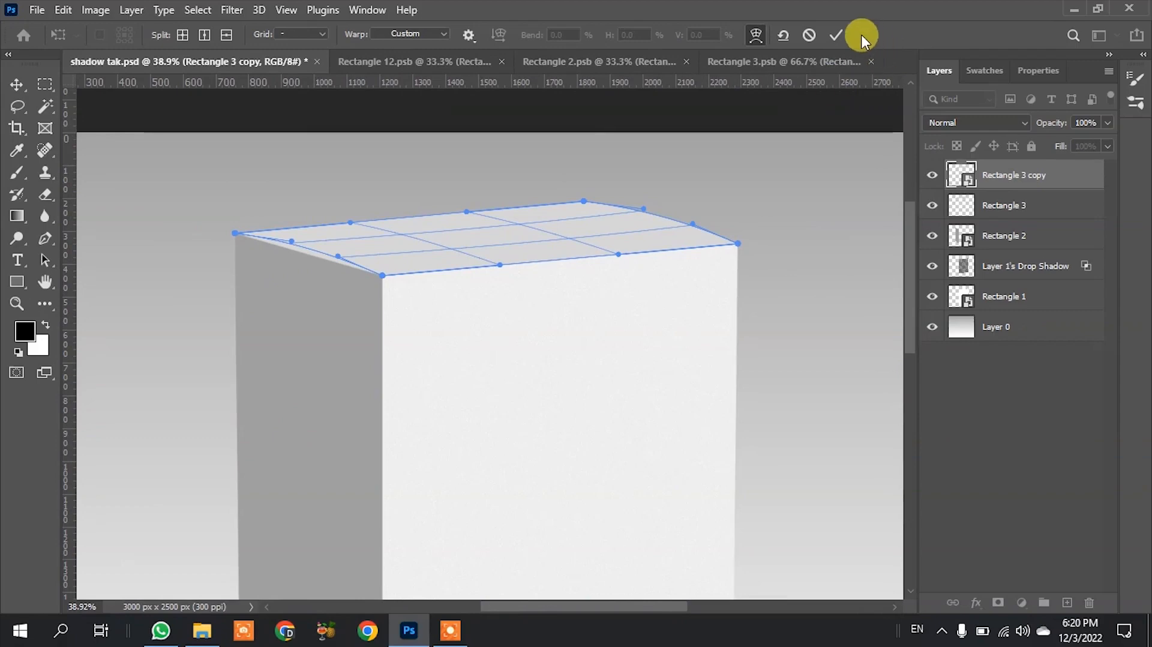
left_click(837, 34)
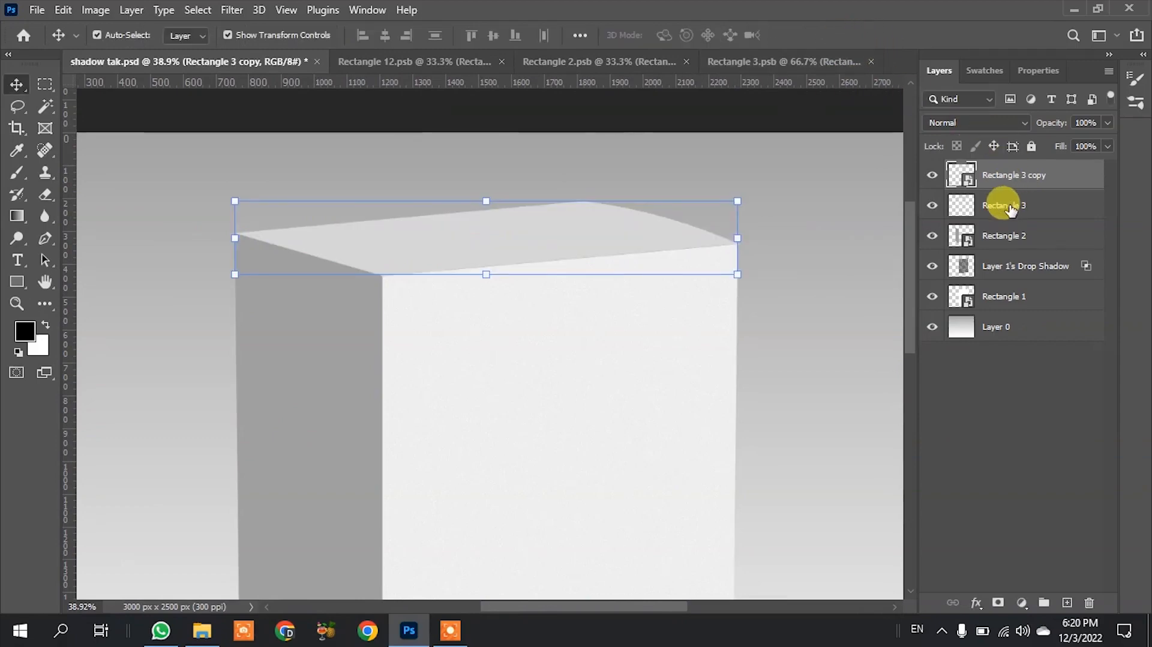
Step: Compare the warped top face with the rasterized Rectangle 3 layer hidden and shown
left_click(932, 205)
left_click(933, 206)
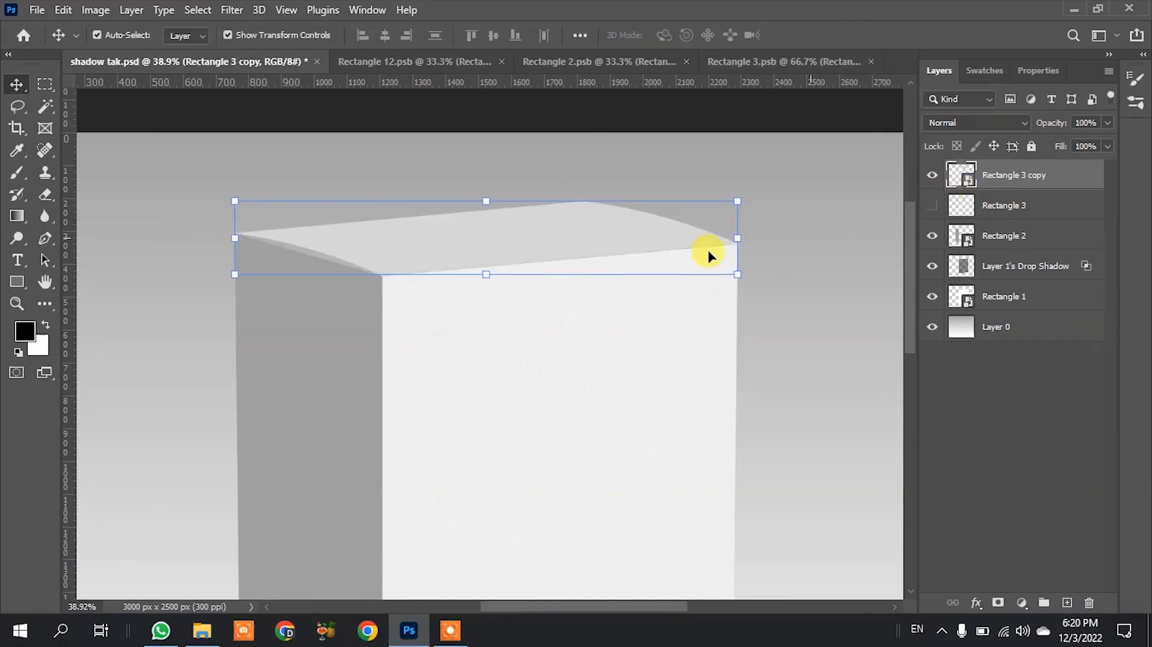
scroll(271, 247, "up", 2)
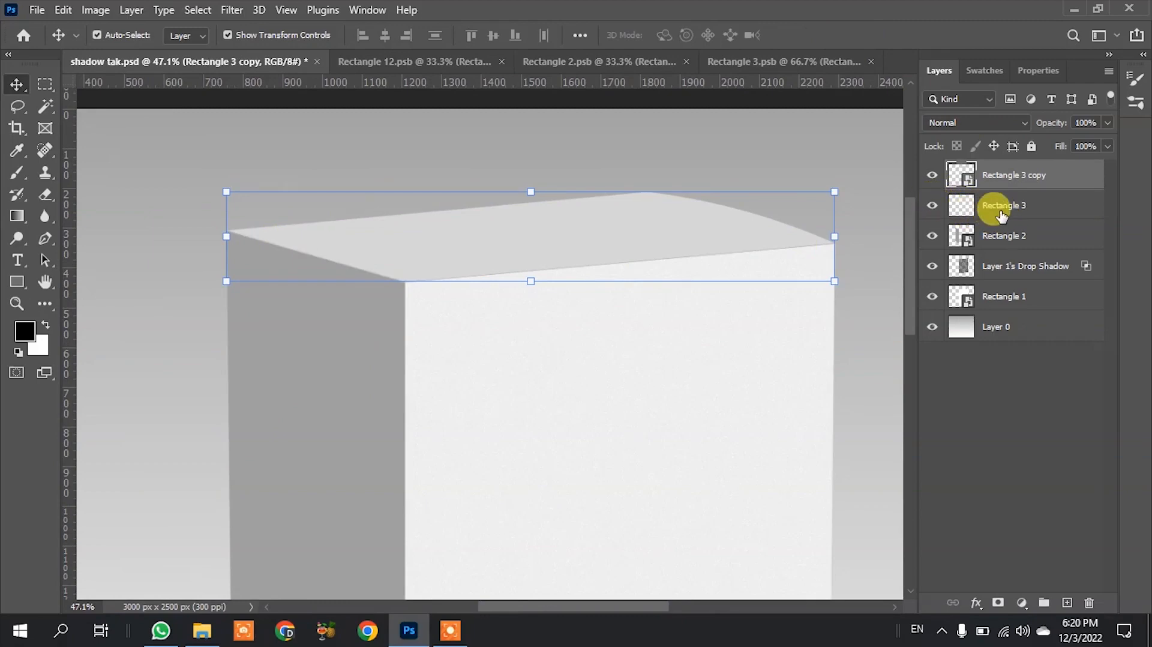
Step: Load the Rectangle 3 layer's outline as a selection, brush black over it on that layer, and deselect
left_click(958, 208, "ctrl")
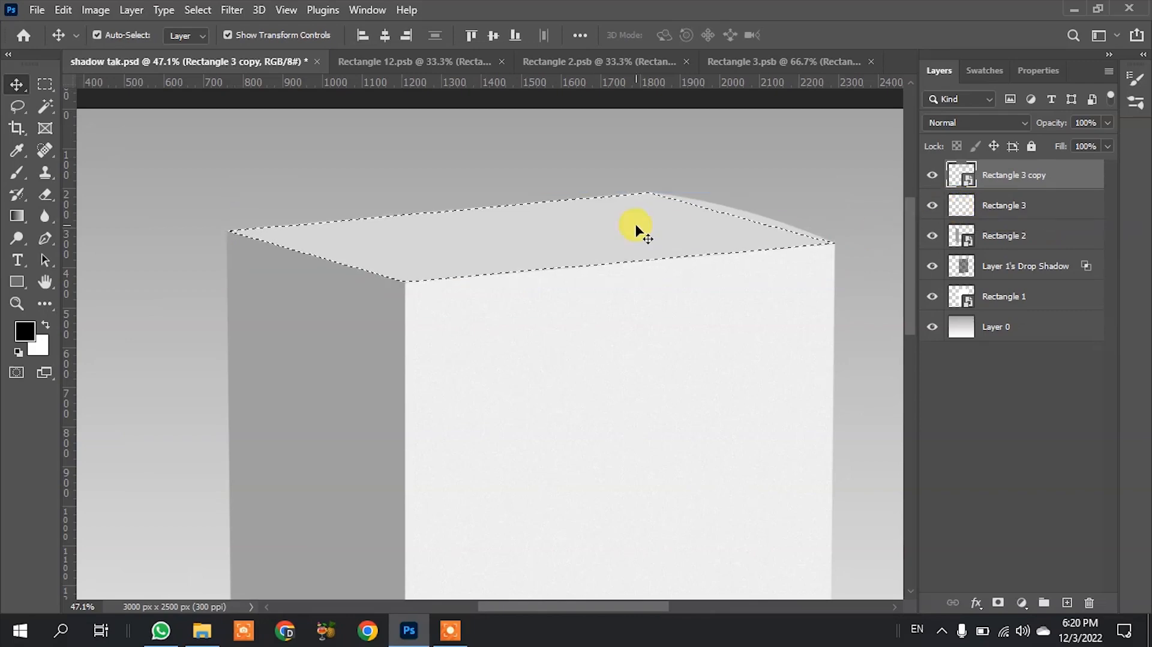
key("b")
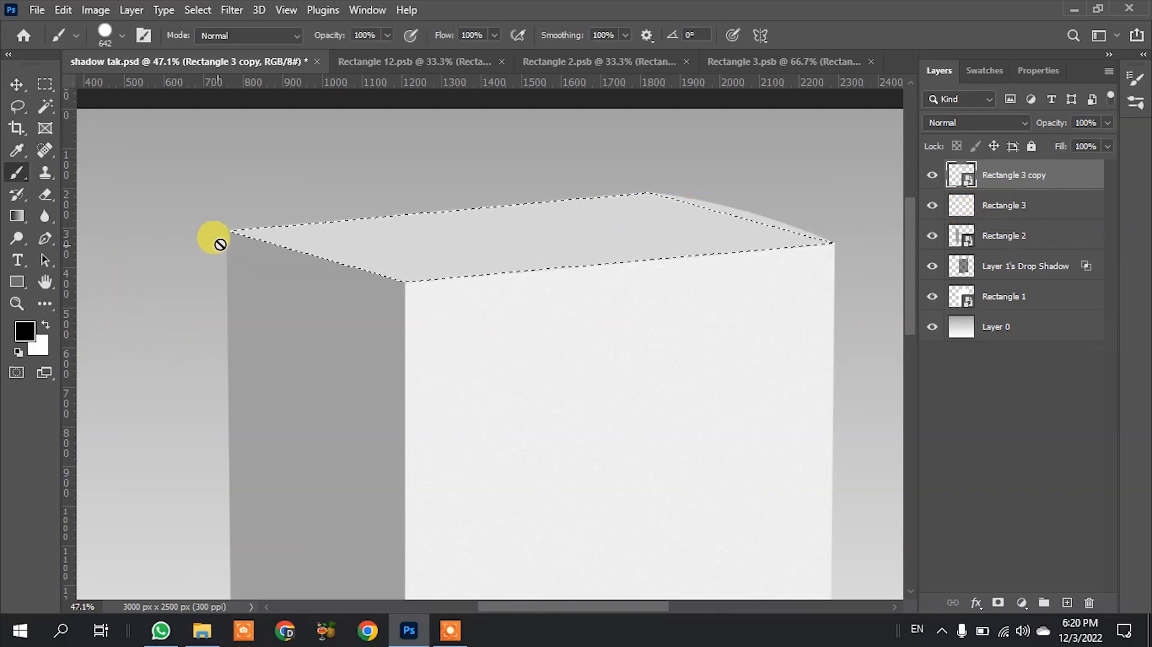
left_click(1040, 201)
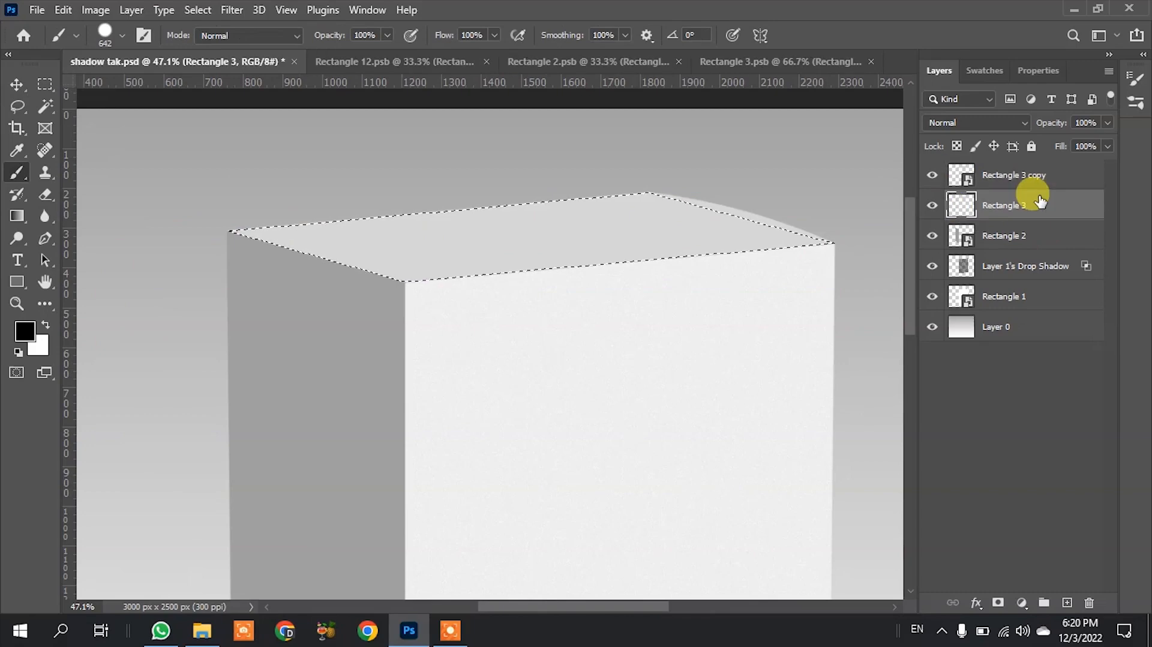
left_click_drag(198, 264, 676, 417)
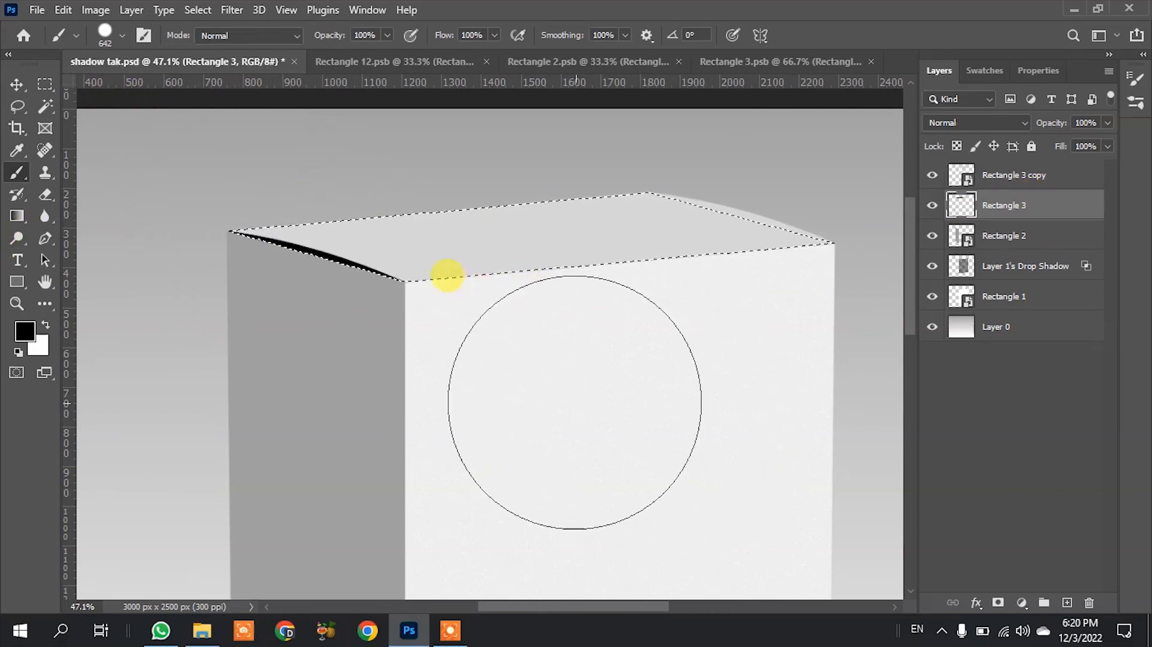
key("ctrl+d")
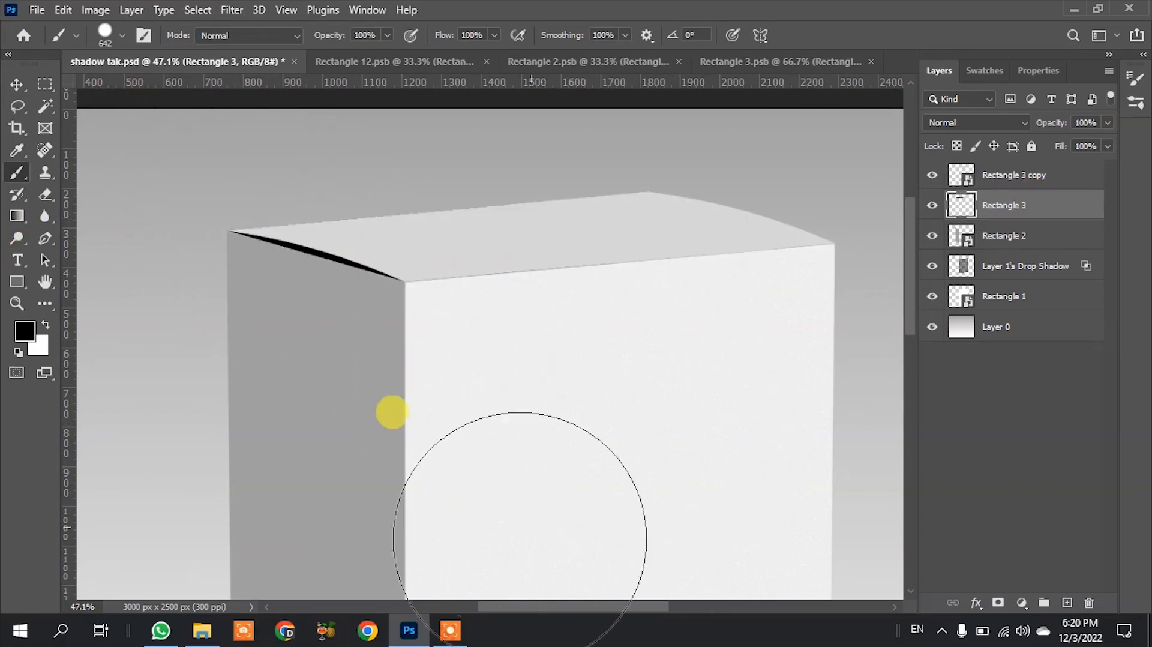
Step: Examine the black strip between the curved lid and the grey side face, both on the whole box and close up
left_click(16, 84)
left_click(183, 149)
scroll(540, 258, "down", 1)
scroll(539, 258, "down", 3)
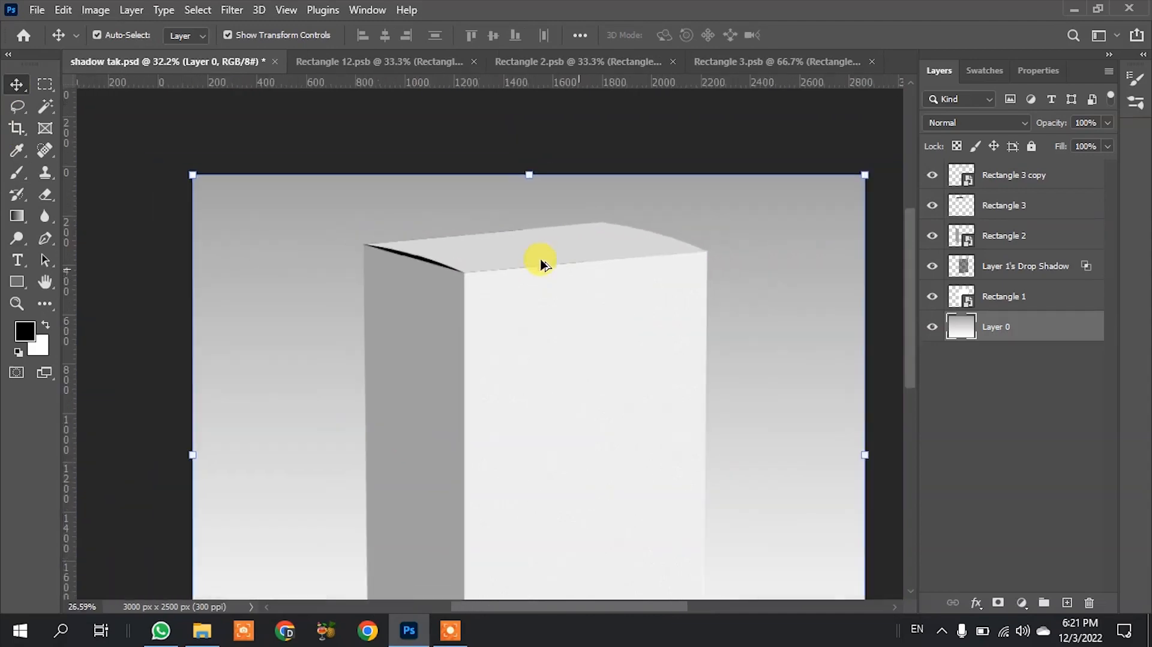
left_click(368, 160)
scroll(523, 265, "up", 3)
scroll(444, 217, "up", 4)
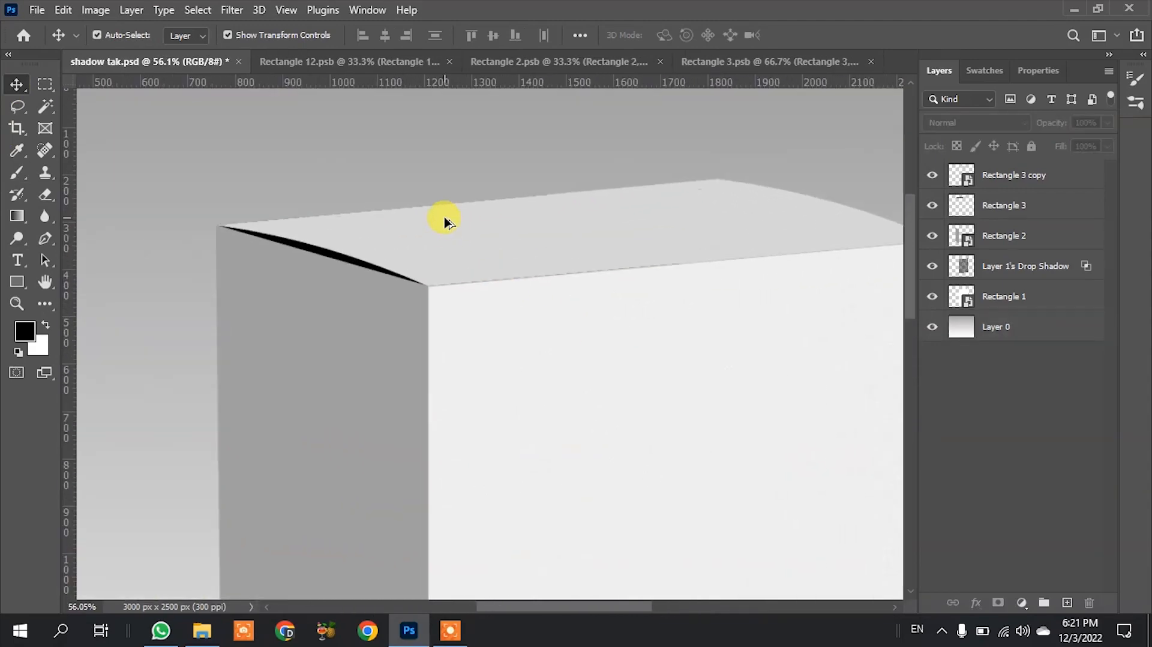
Step: Undo the black painting on the Rectangle 3 layer, keep that layer active, and clear the selection
key("ctrl+shift+d")
key("Delete")
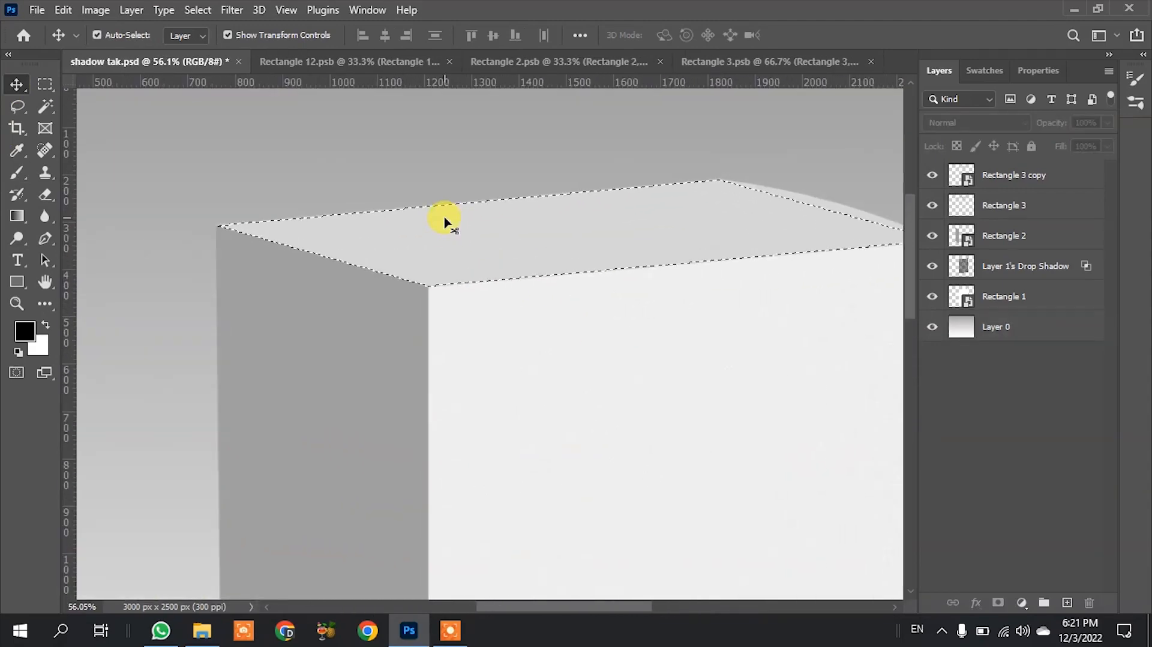
left_click(1029, 205)
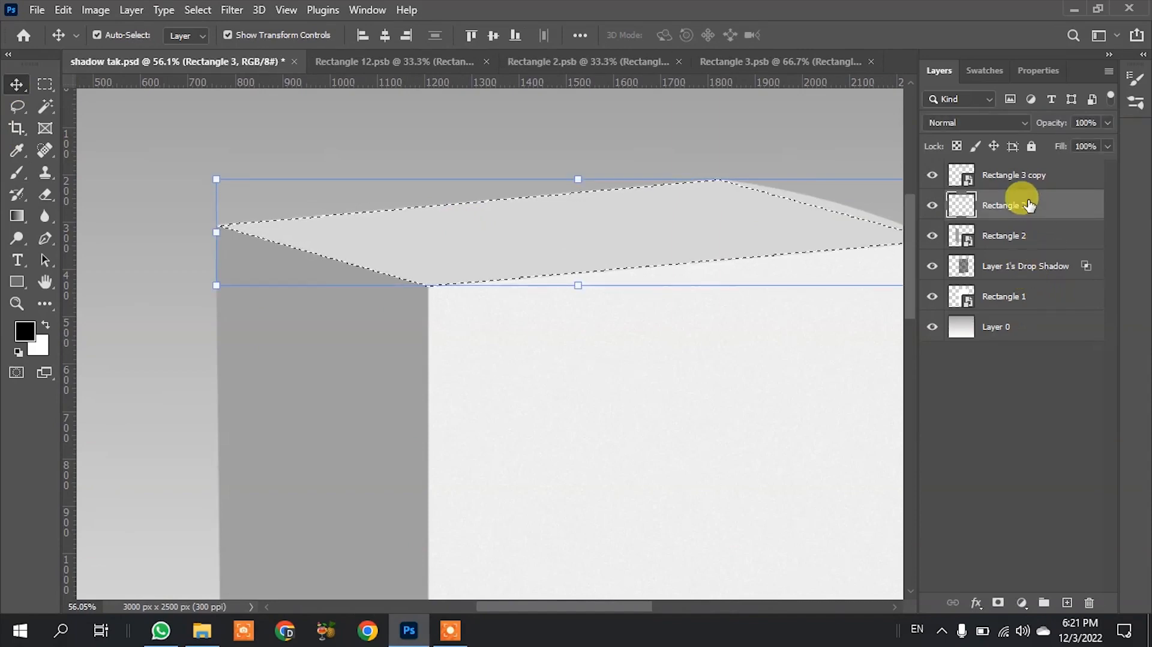
key("ctrl+d")
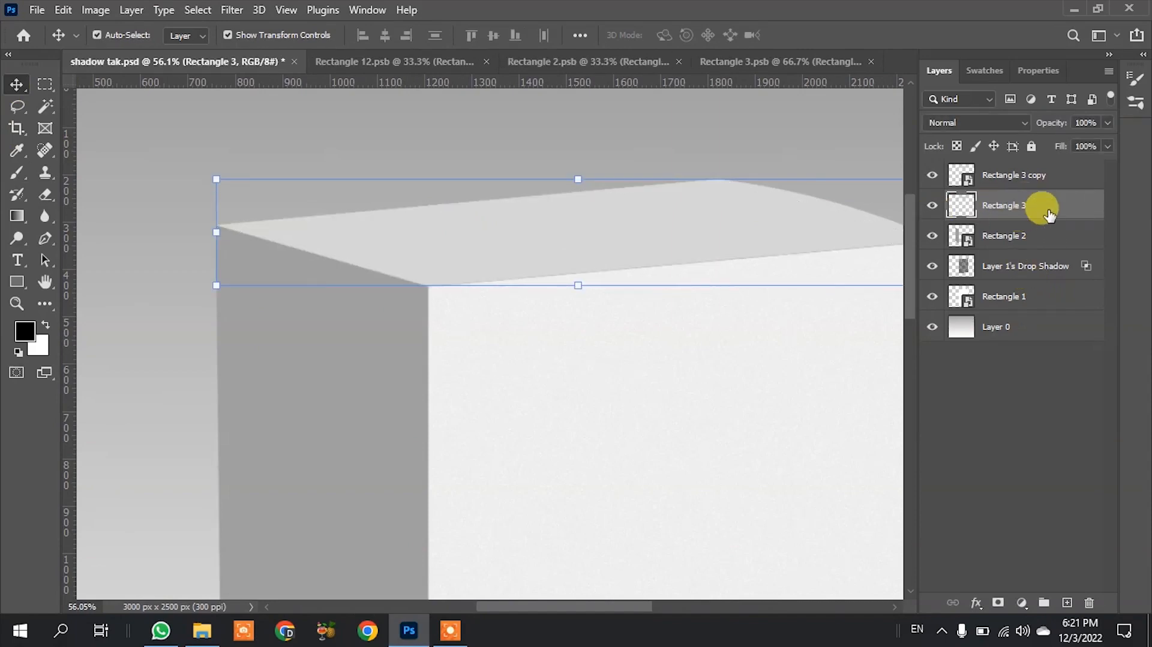
Step: Check the Rectangle 3 and Rectangle 3 copy layers by toggling their visibility, and load Rectangle 3's outline as a selection
left_click(932, 206)
left_click(932, 205)
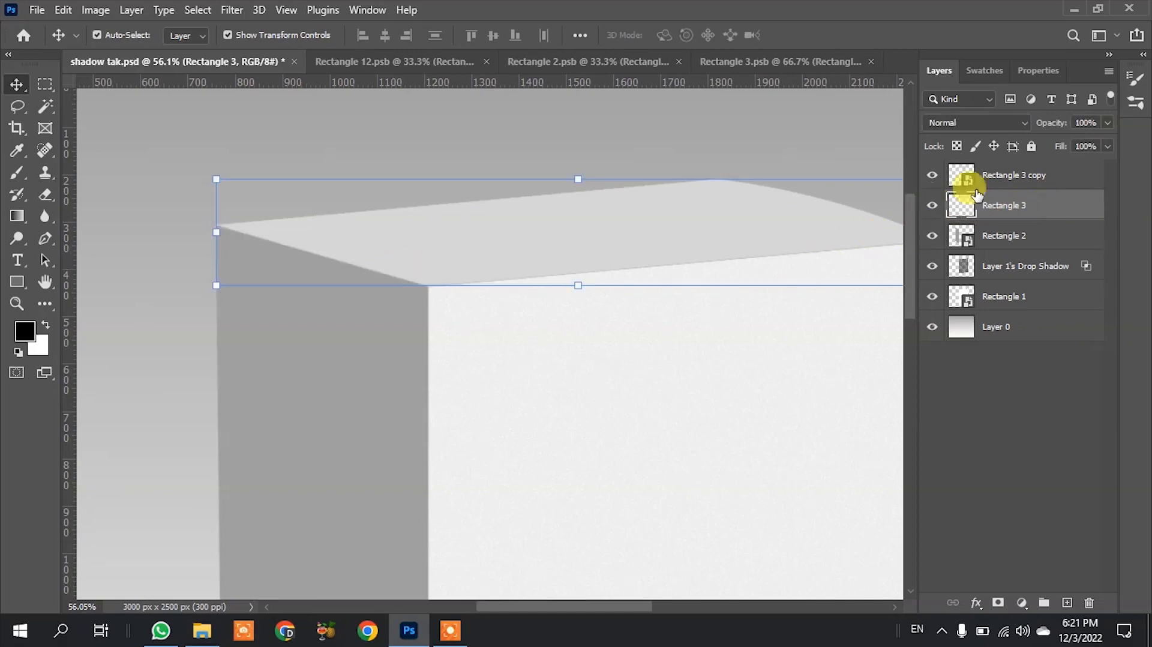
left_click(931, 180)
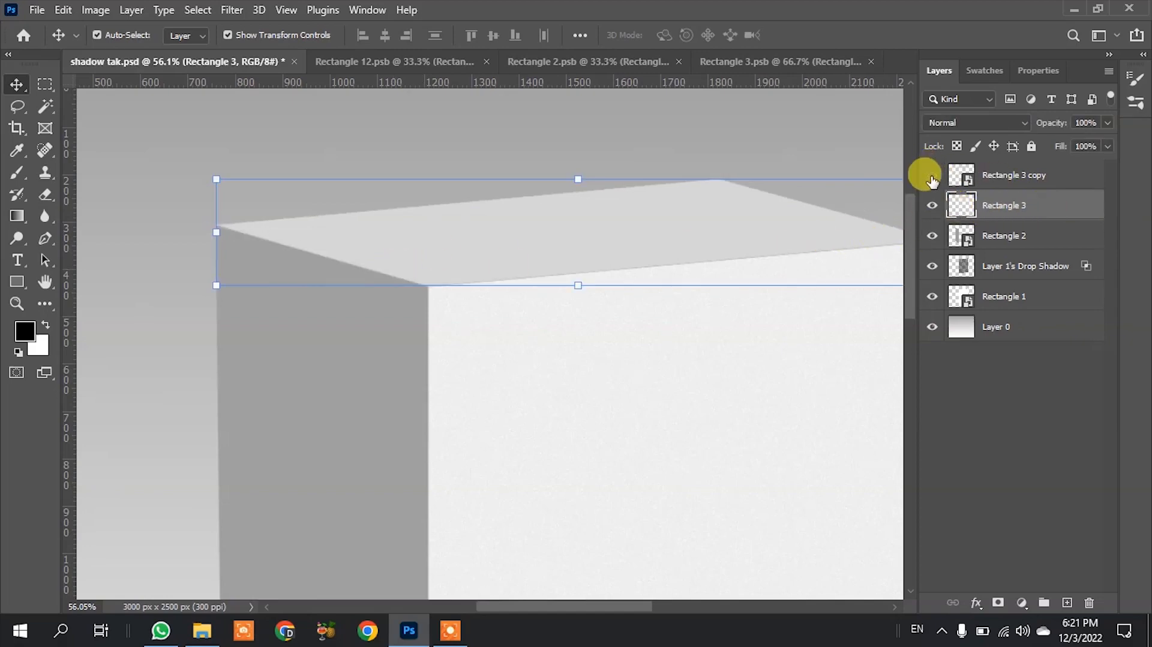
left_click(981, 208, "ctrl")
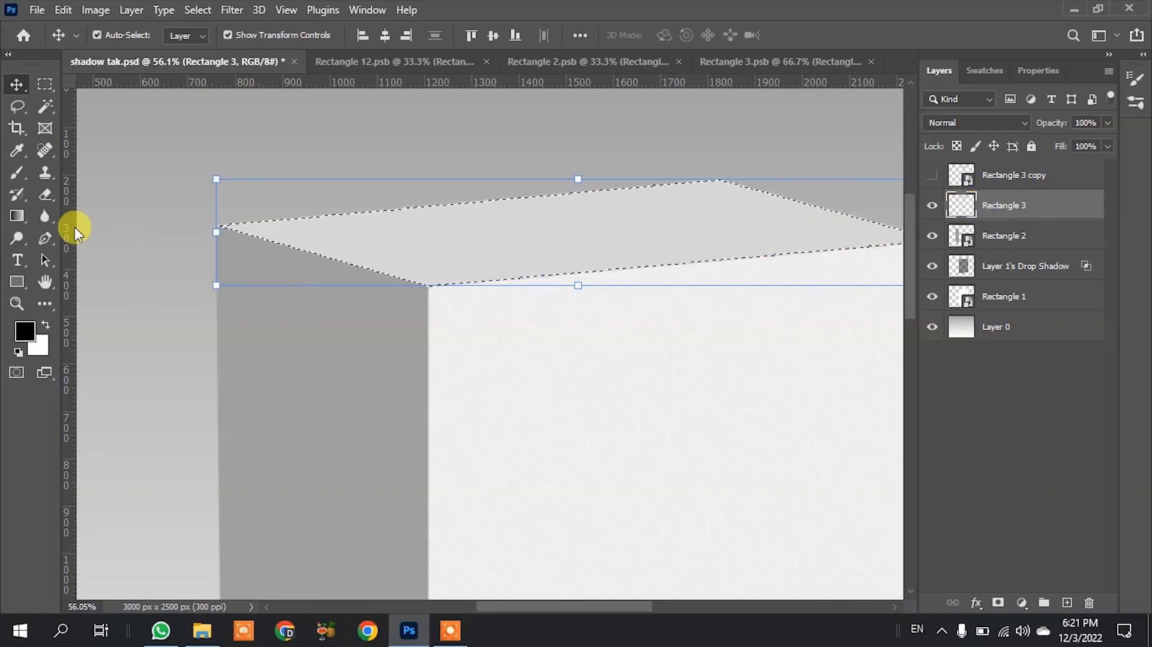
left_click(933, 175)
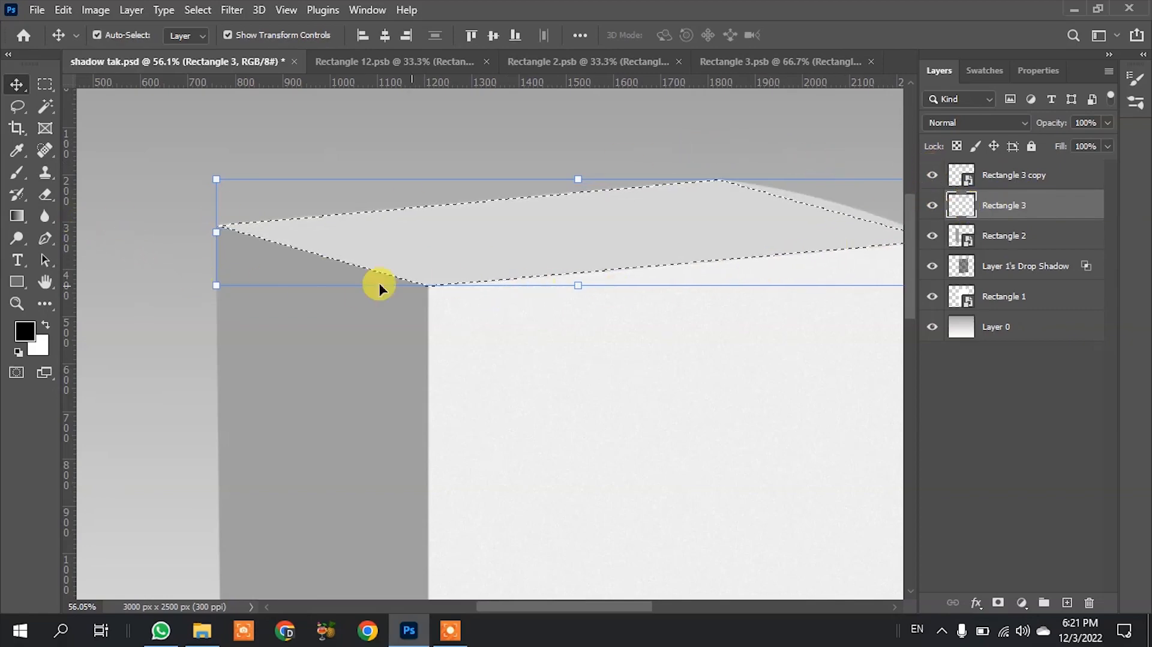
Step: Paint the curved gap along the lid's left edge black inside the selection on Rectangle 3, and clear the selection
key("b")
left_click_drag(307, 270, 190, 251)
scroll(188, 249, "up", 5)
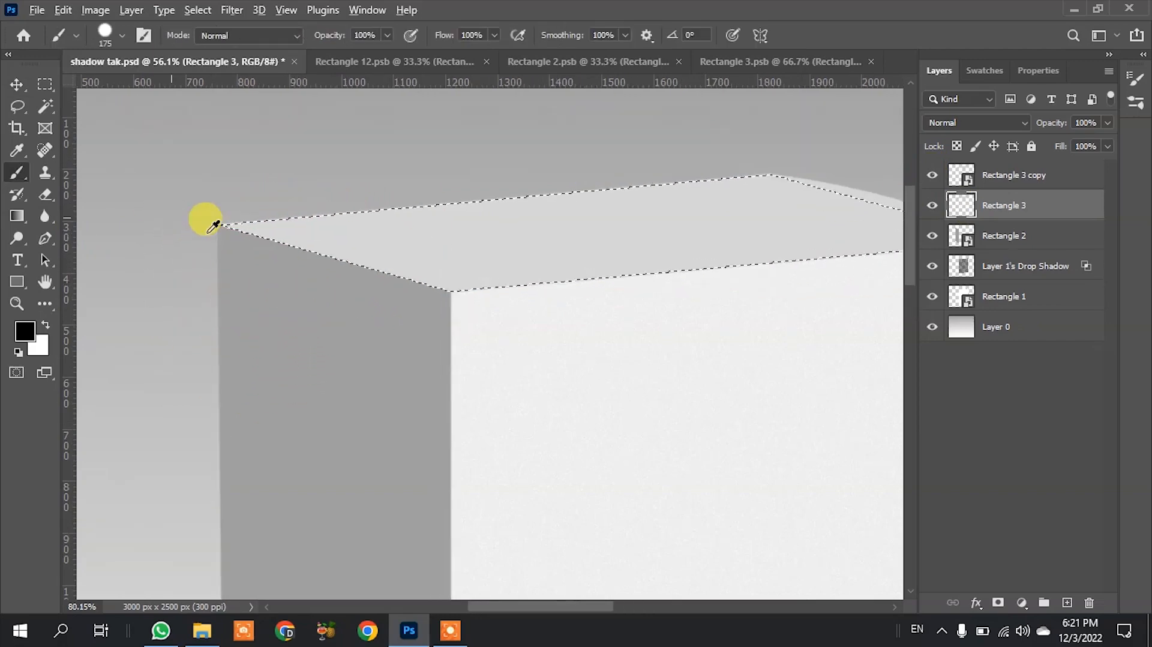
mouse_move(246, 298)
left_mouse_down()
mouse_move(297, 295)
mouse_move(594, 326)
mouse_move(608, 365)
mouse_move(657, 403)
mouse_move(558, 417)
mouse_move(496, 402)
mouse_move(339, 319)
left_mouse_up()
key("ctrl+d")
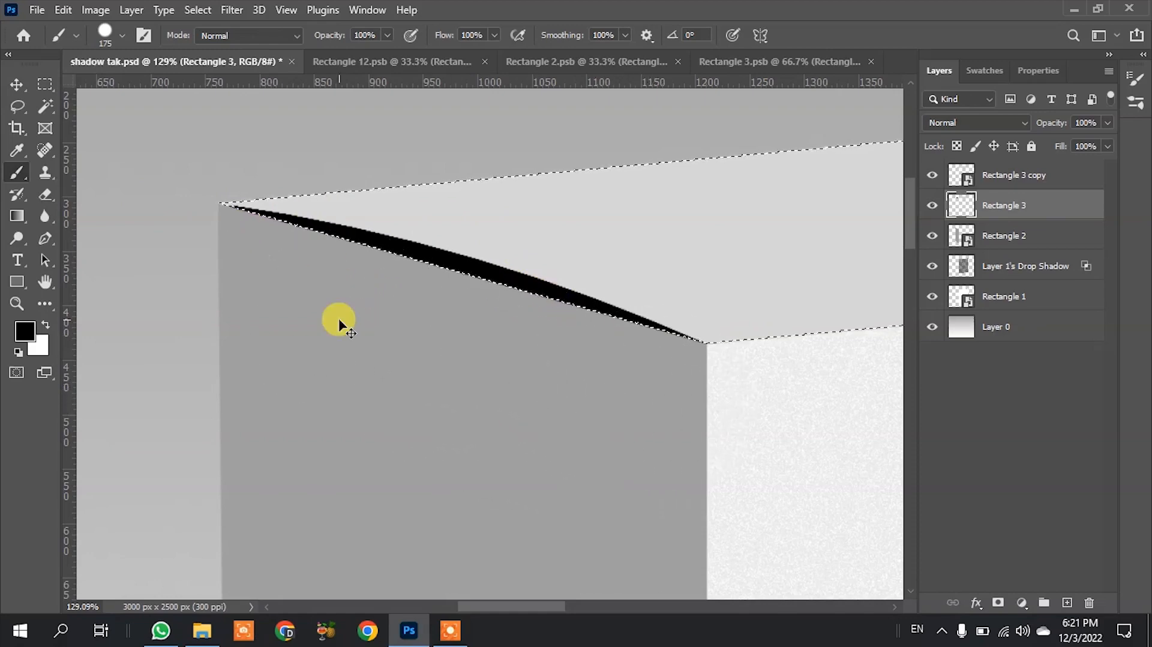
left_click(15, 85)
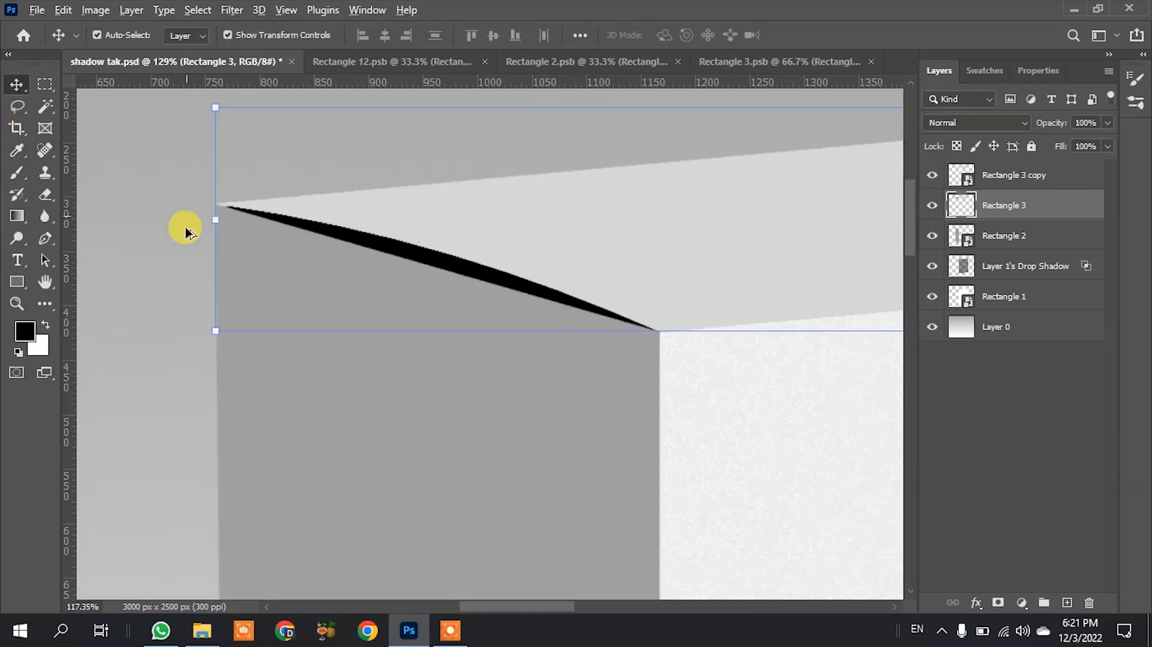
scroll(186, 231, "down", 6)
scroll(267, 223, "down", 1)
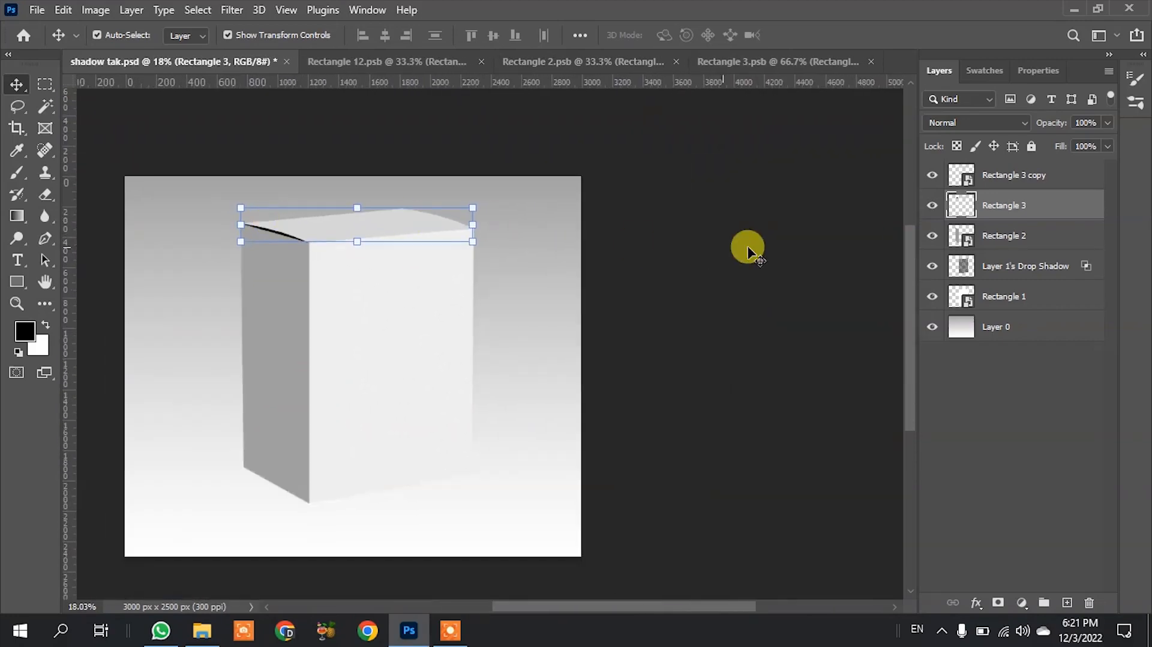
left_click(768, 258)
scroll(313, 240, "up", 2)
scroll(240, 213, "up", 2)
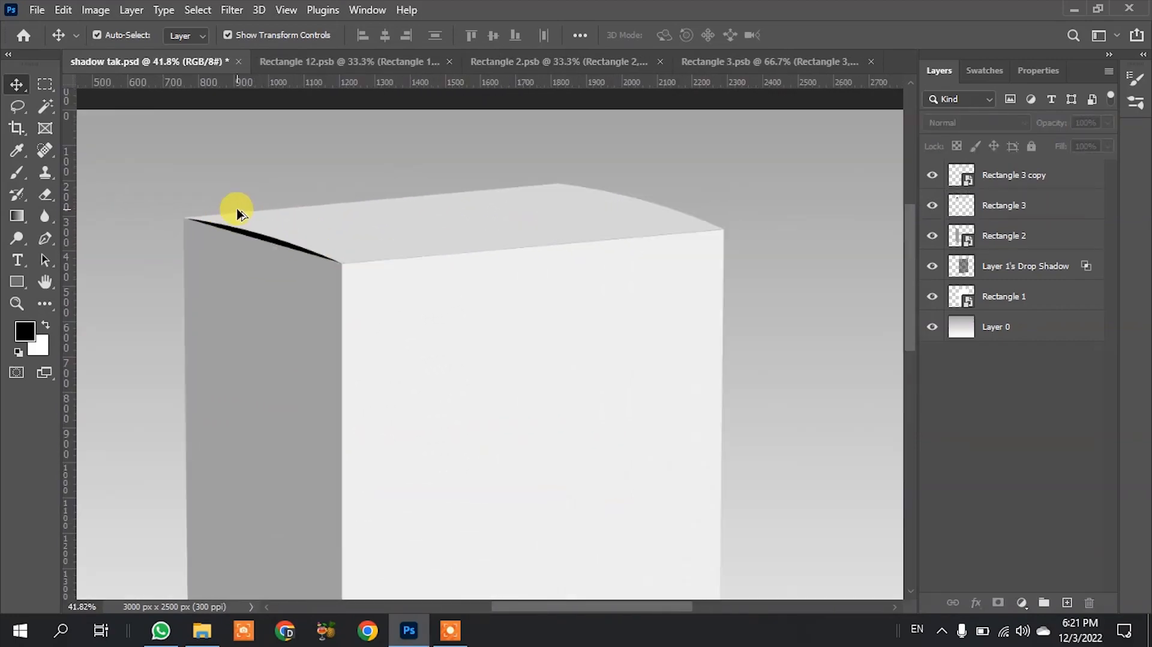
scroll(378, 203, "down", 2)
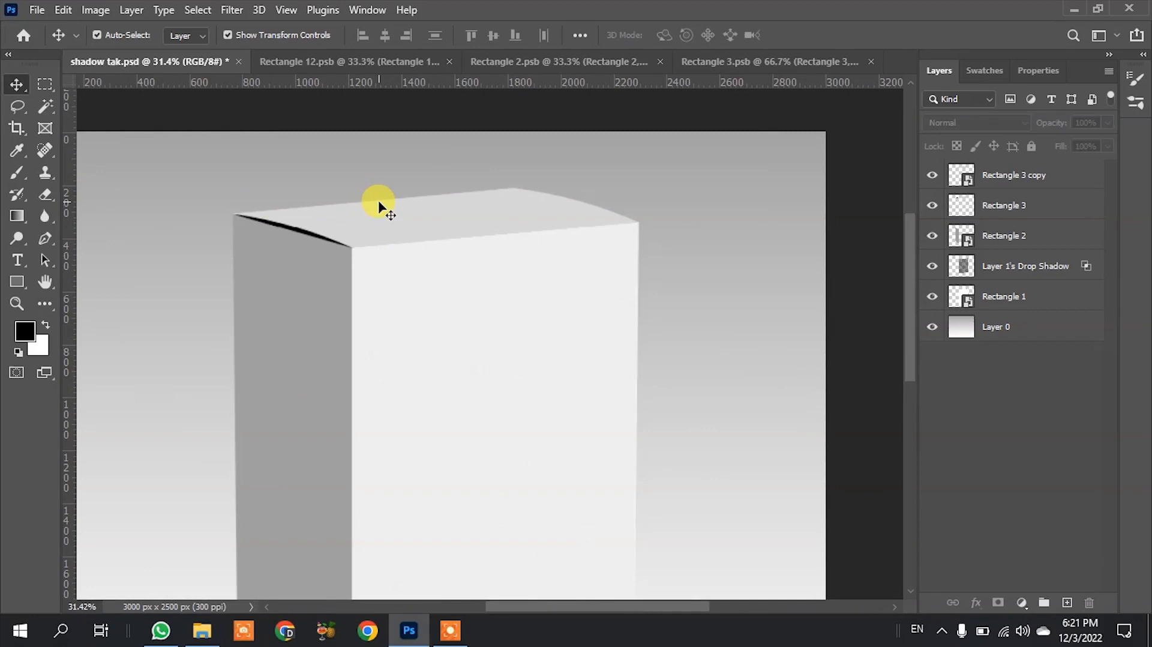
scroll(242, 188, "up", 2)
Step: Undo the black painting on Rectangle 3, clear the selection and make Rectangle 3 copy the active layer
key("ctrl+z")
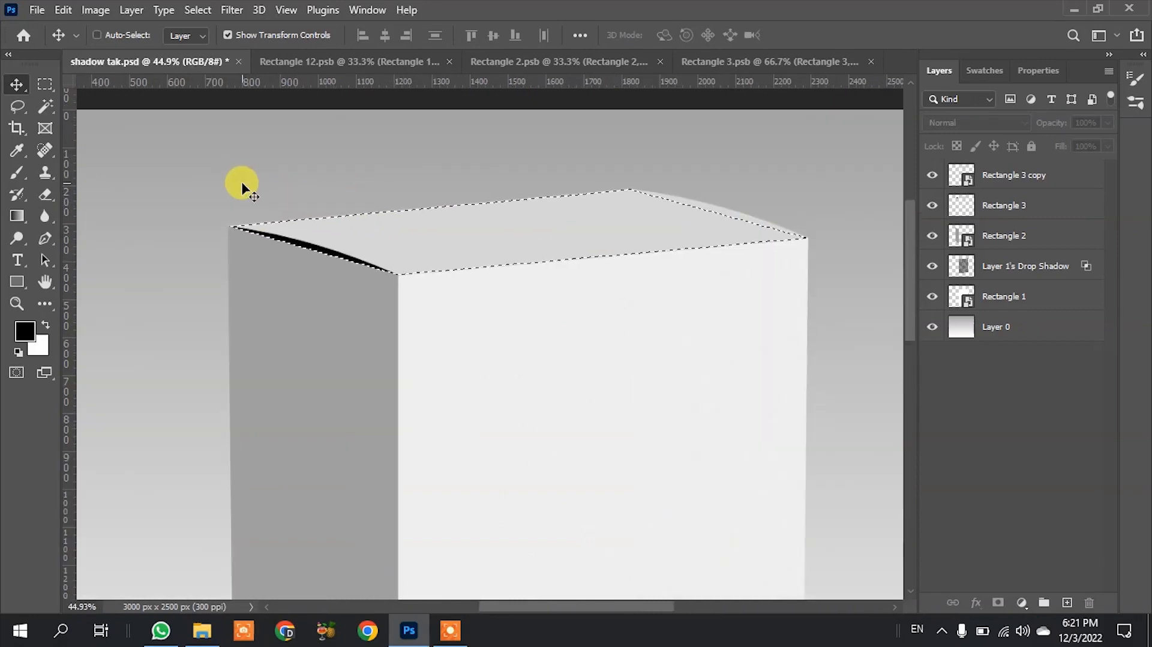
left_click(978, 205)
left_click(1022, 175)
key("ctrl+d")
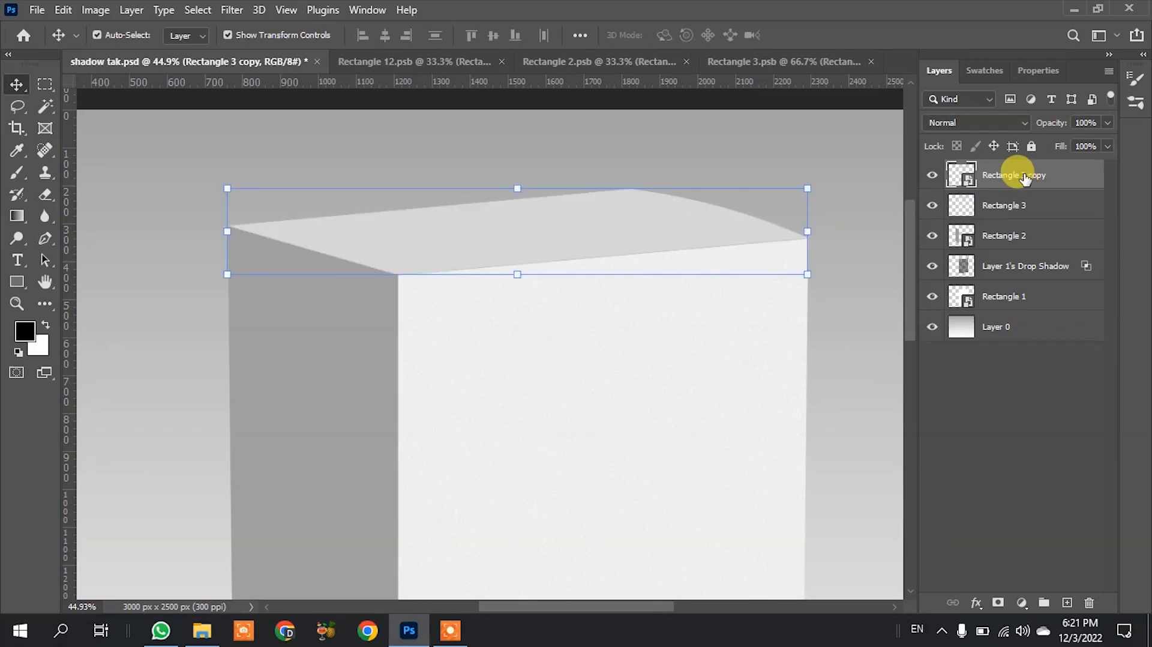
Step: Hide the Rectangle 3 layer and distort Rectangle 3 copy by pulling its far-left corner about 20 px inward along the top edge
scroll(257, 204, "up", 3)
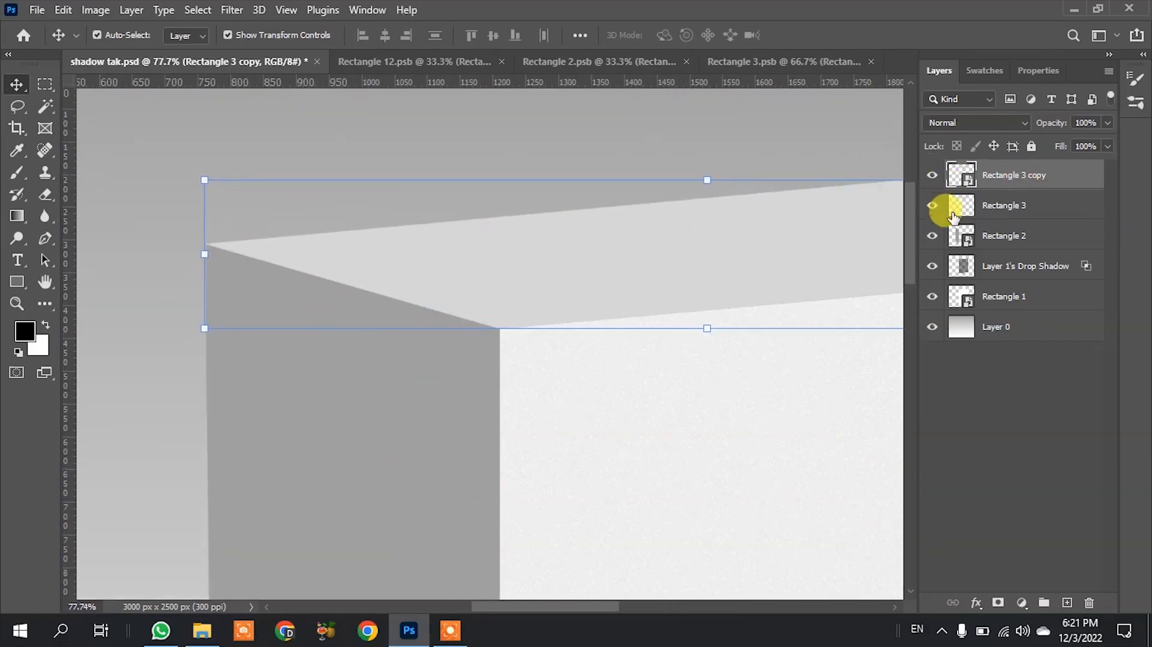
left_click(931, 206)
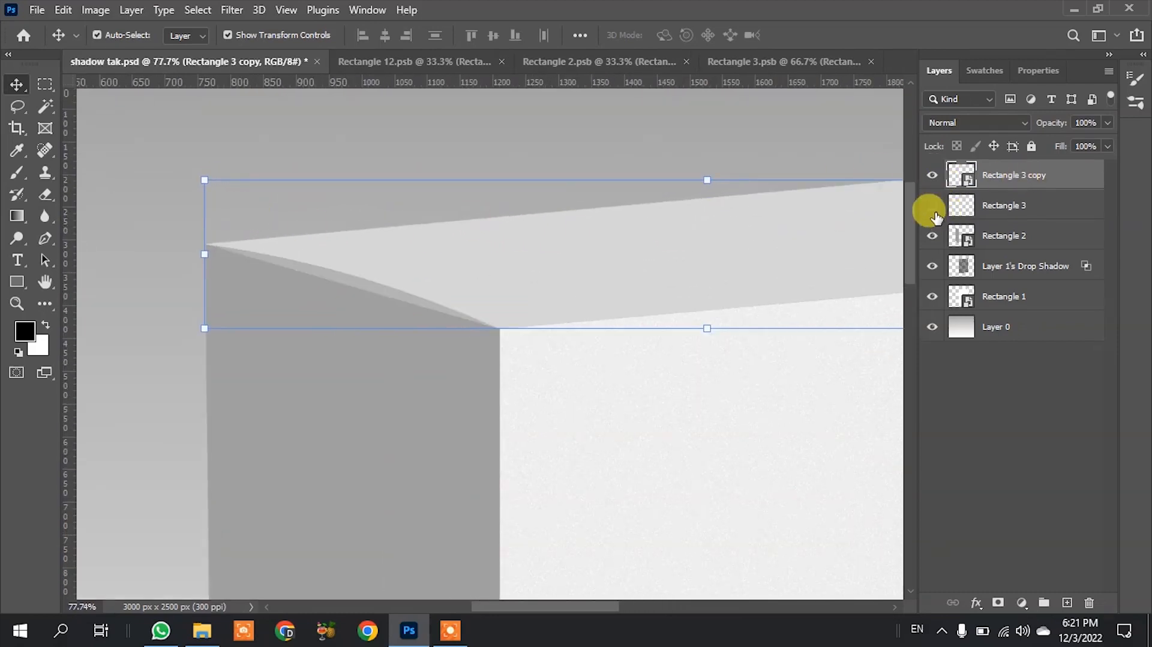
key("ctrl+t")
right_click(440, 261)
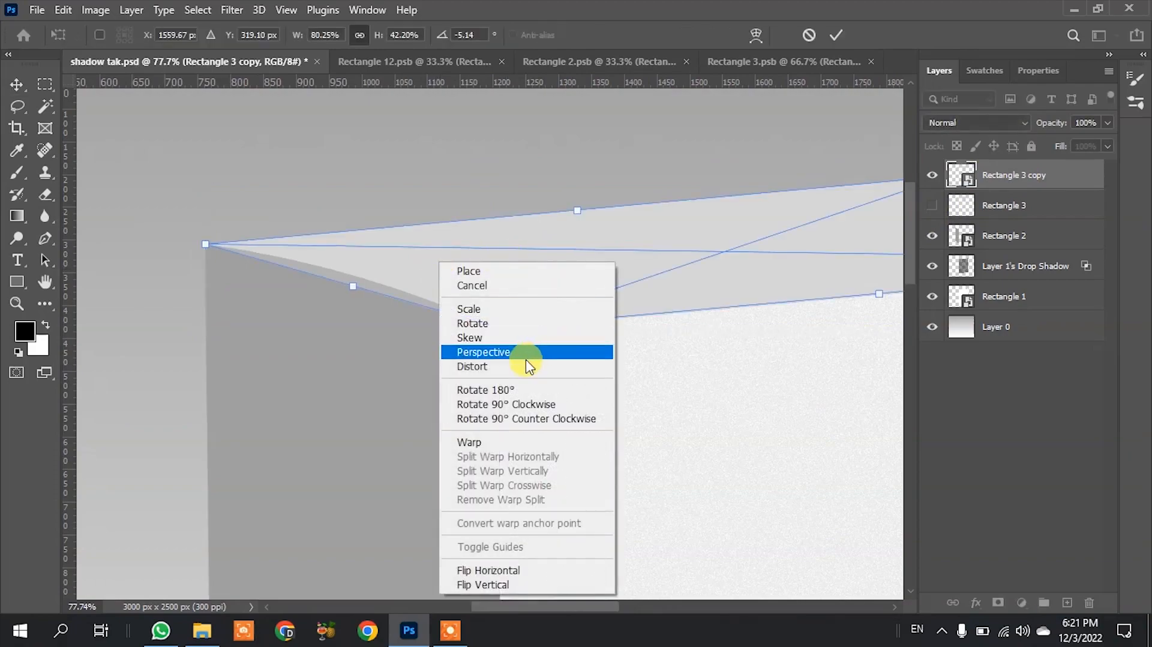
left_click(499, 365)
scroll(150, 252, "up", 6)
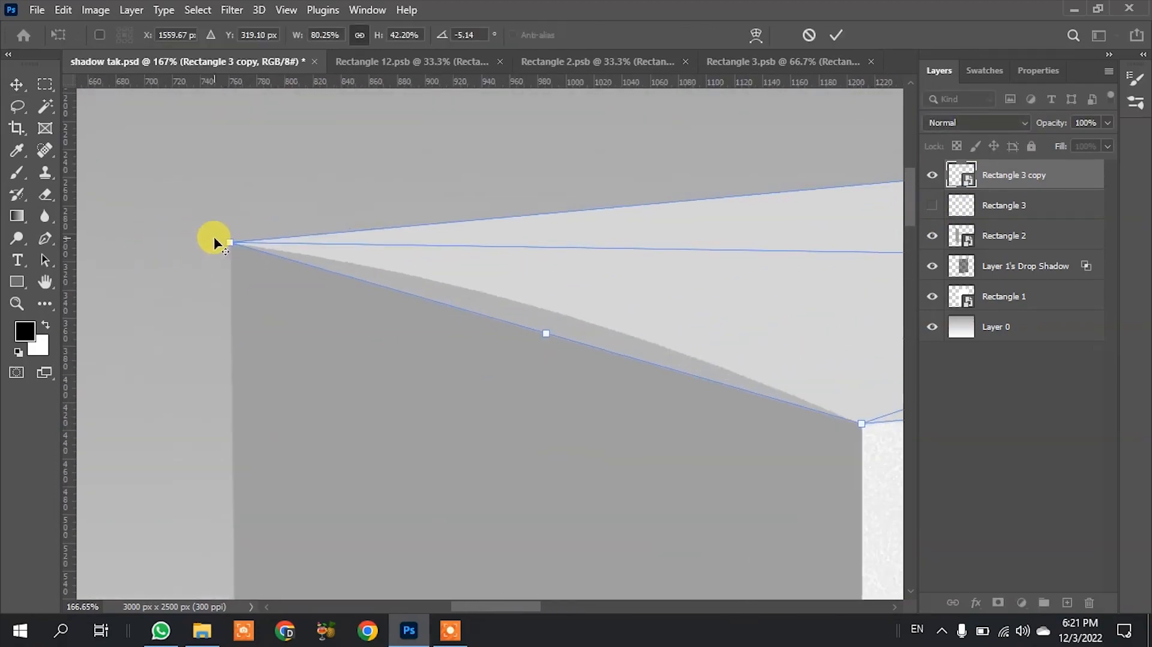
scroll(237, 235, "up", 4)
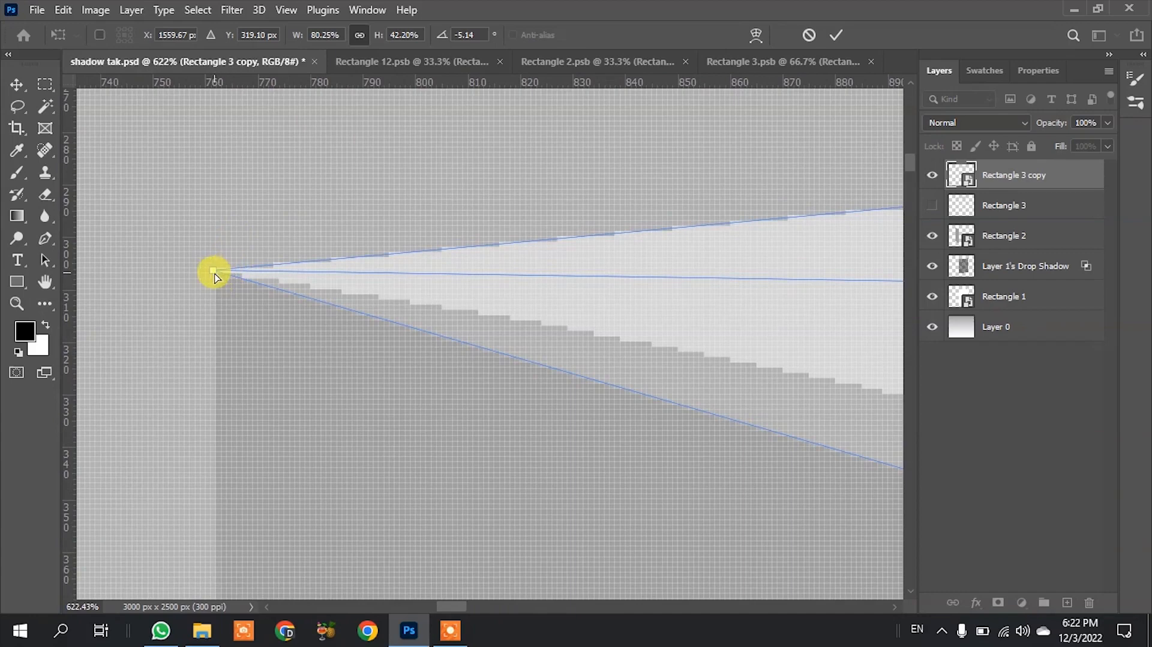
left_click_drag(213, 273, 303, 257)
scroll(175, 256, "down", 5)
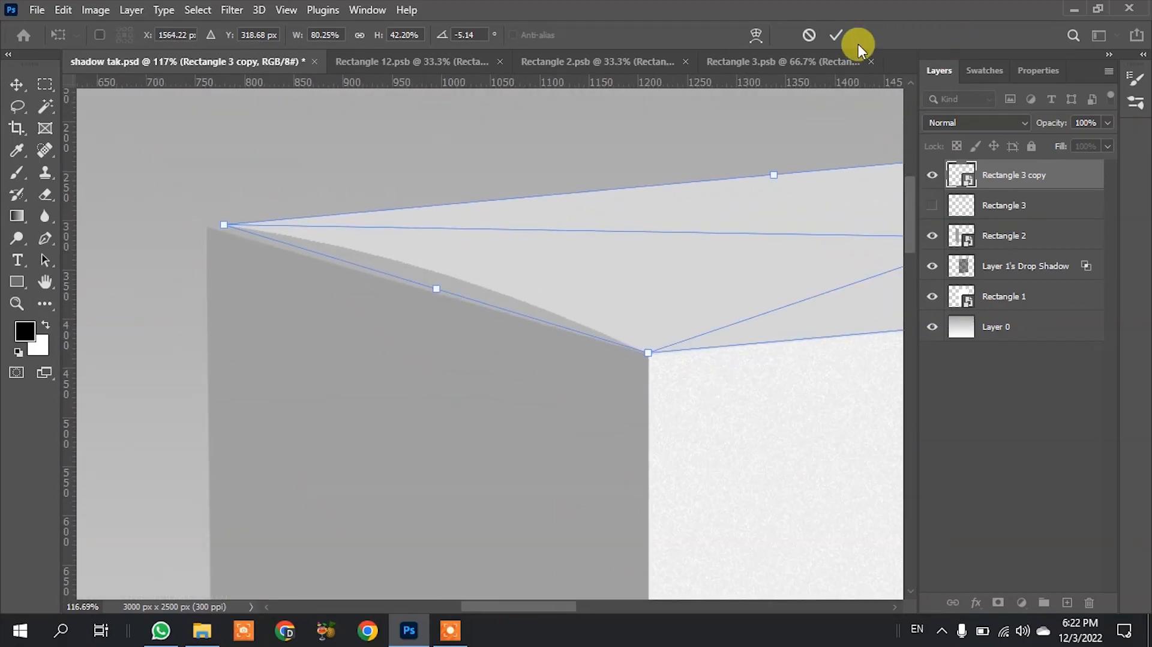
Step: Fine-tune the lid's left corner to about 15 px inside the box's left edge and apply the distortion
scroll(232, 210, "up", 4)
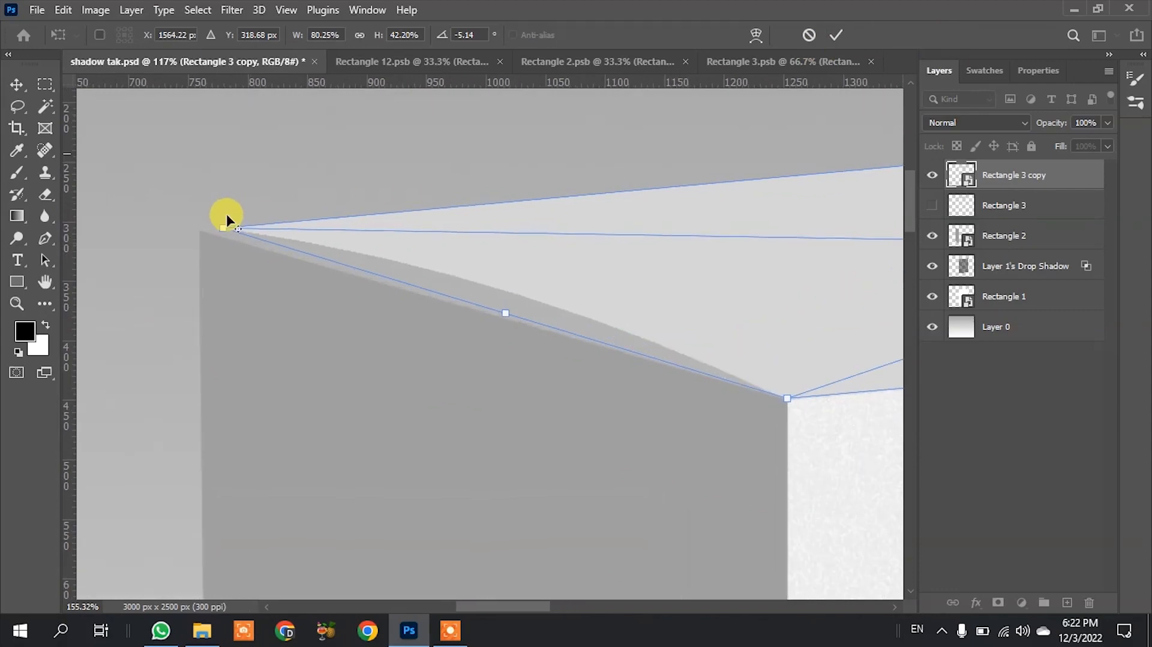
scroll(223, 236, "up", 2)
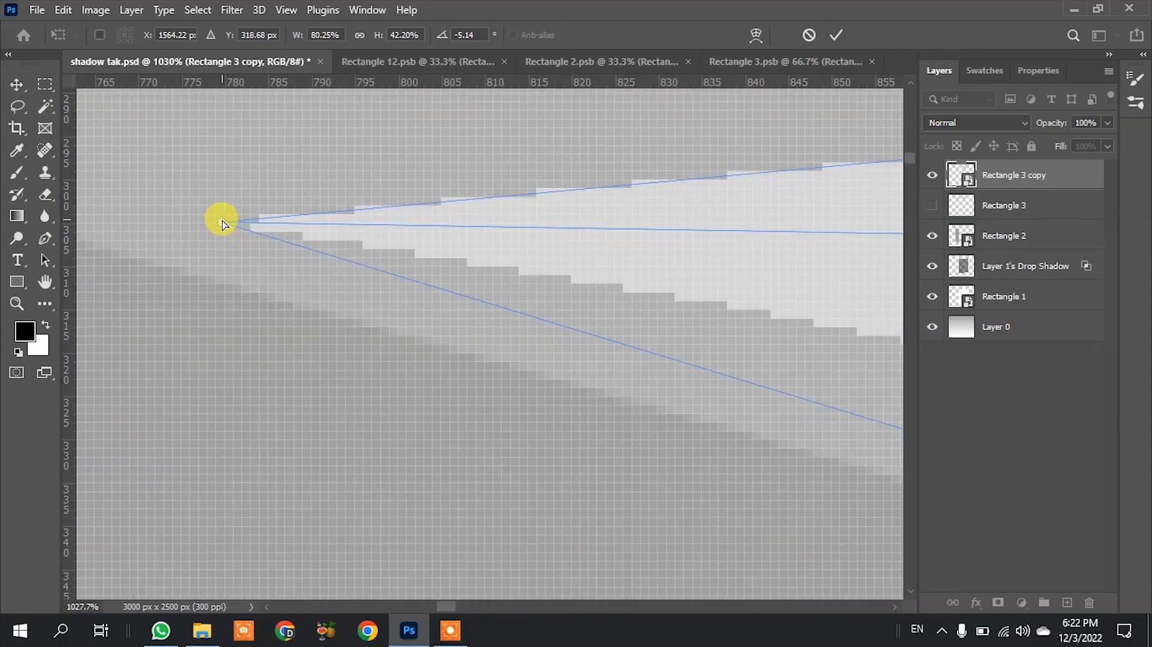
left_click_drag(214, 228, 189, 226)
left_click(832, 36)
scroll(277, 360, "down", 6)
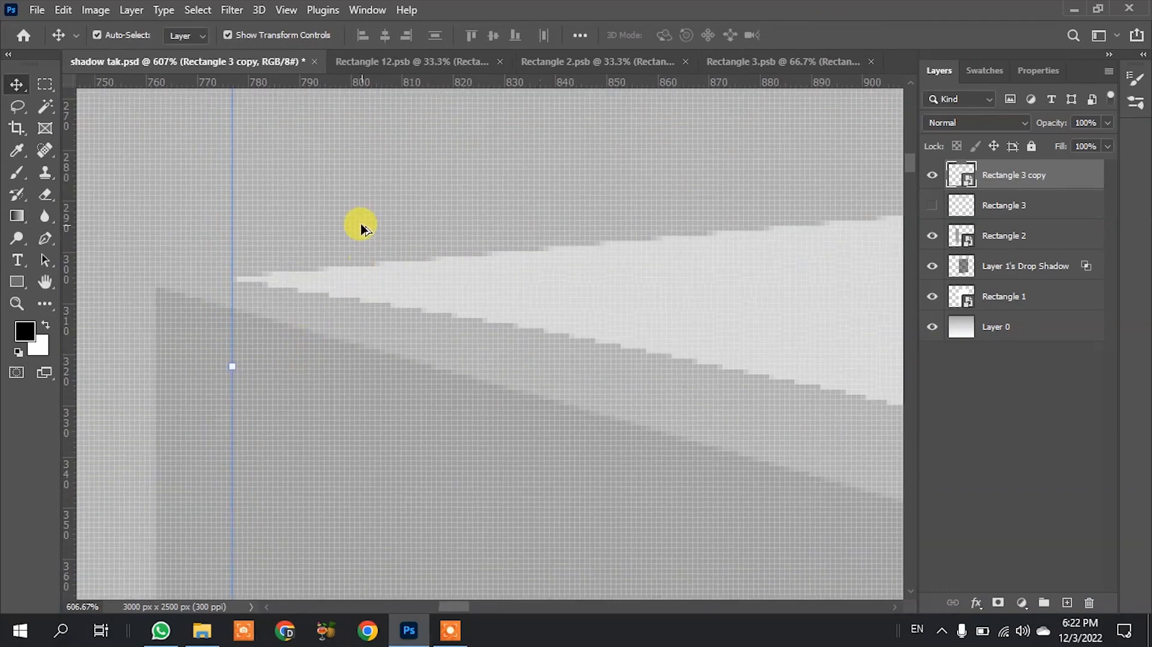
scroll(271, 183, "down", 2)
scroll(776, 240, "up", 1)
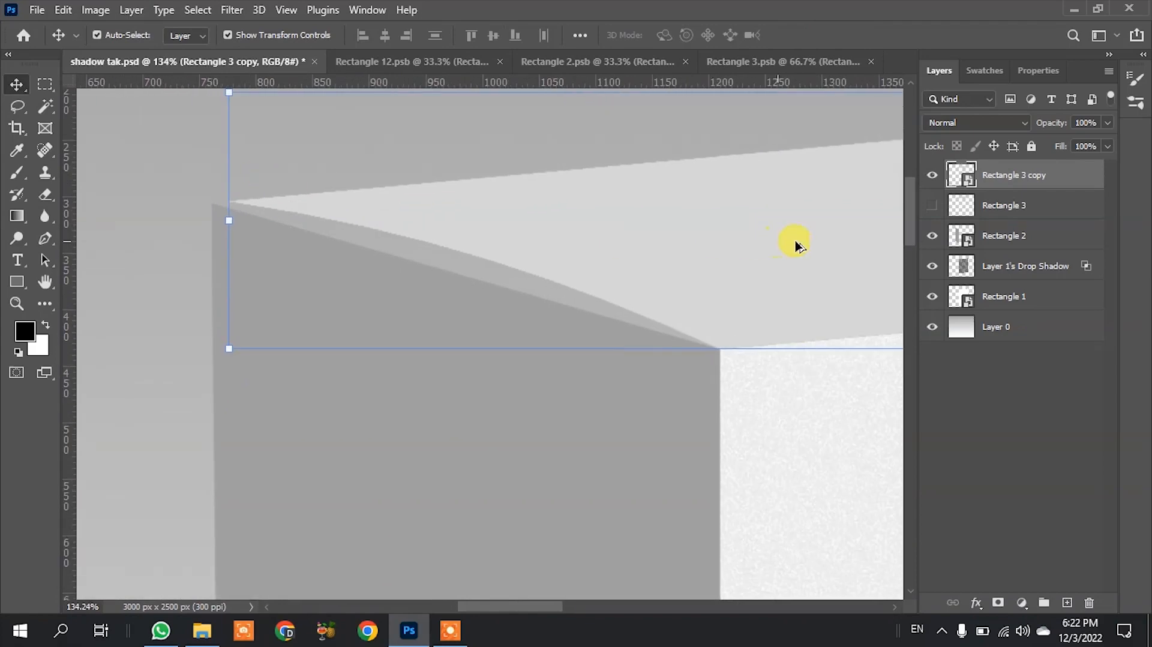
Step: Add a Drop Shadow to Rectangle 3 copy with 0% noise and a distance of 9 px
double_click(1095, 175)
left_click_drag(653, 190, 1018, 145)
left_click(768, 453)
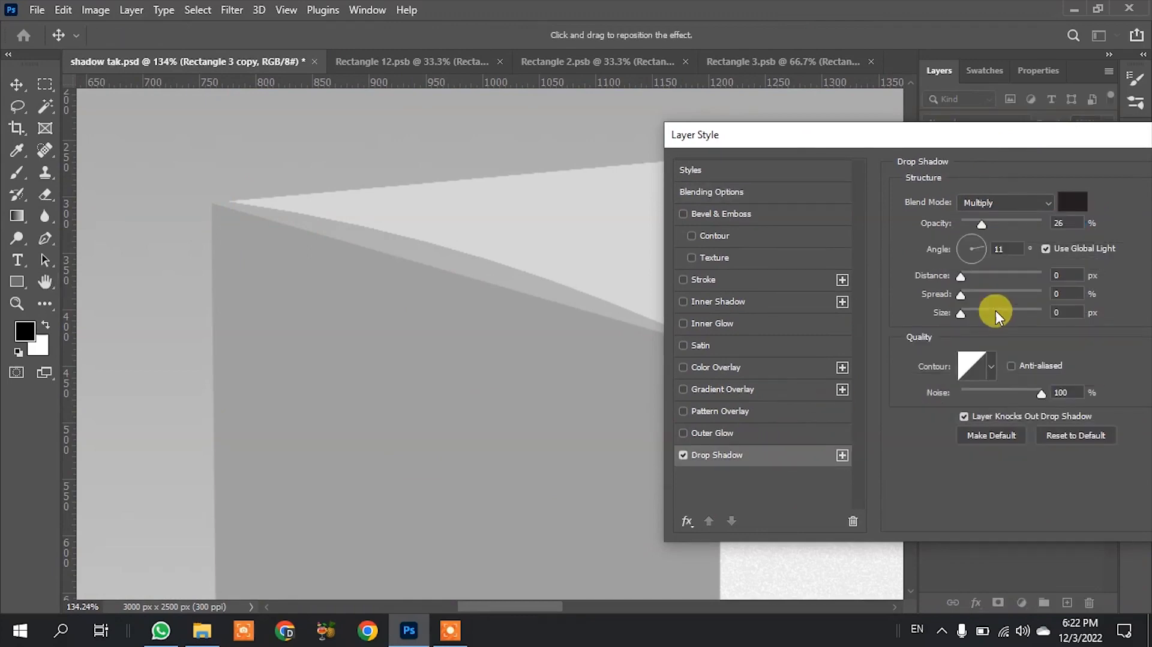
left_click_drag(899, 138, 577, 155)
left_click_drag(639, 296, 646, 307)
left_click_drag(684, 159, 928, 150)
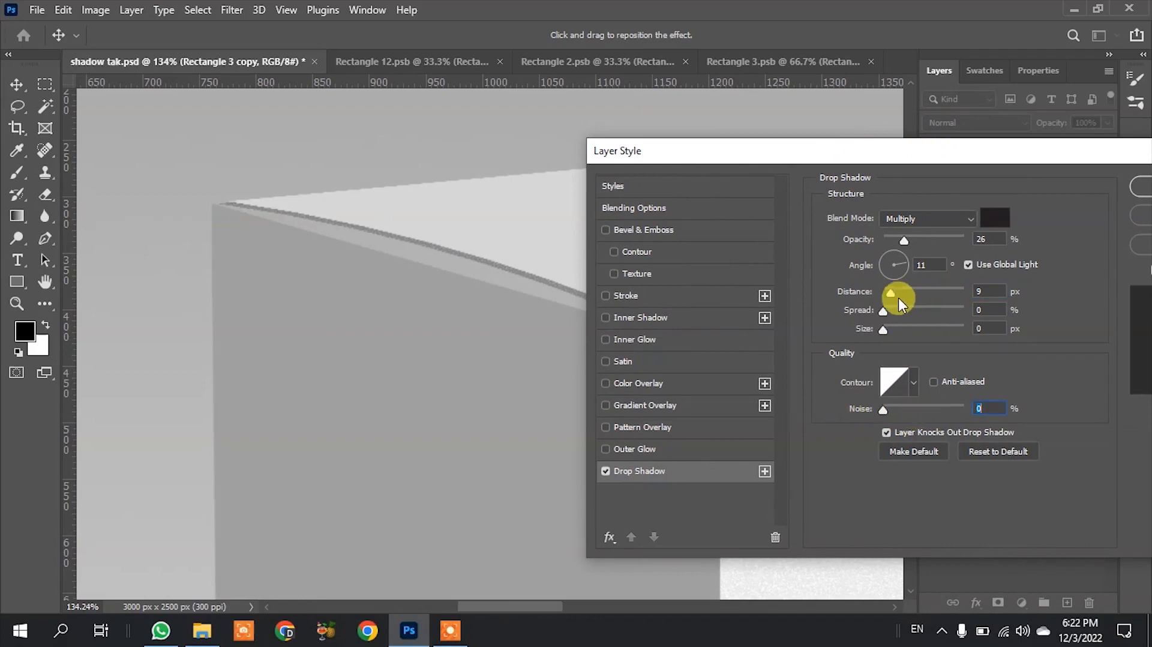
Step: Set the drop shadow's distance to 2 px, spread to 38% and opacity to 100%
left_click_drag(855, 157, 1015, 202)
left_click_drag(1047, 331, 1042, 334)
left_click(1043, 333)
left_click_drag(1057, 354, 1071, 351)
left_click_drag(1105, 280, 1146, 276)
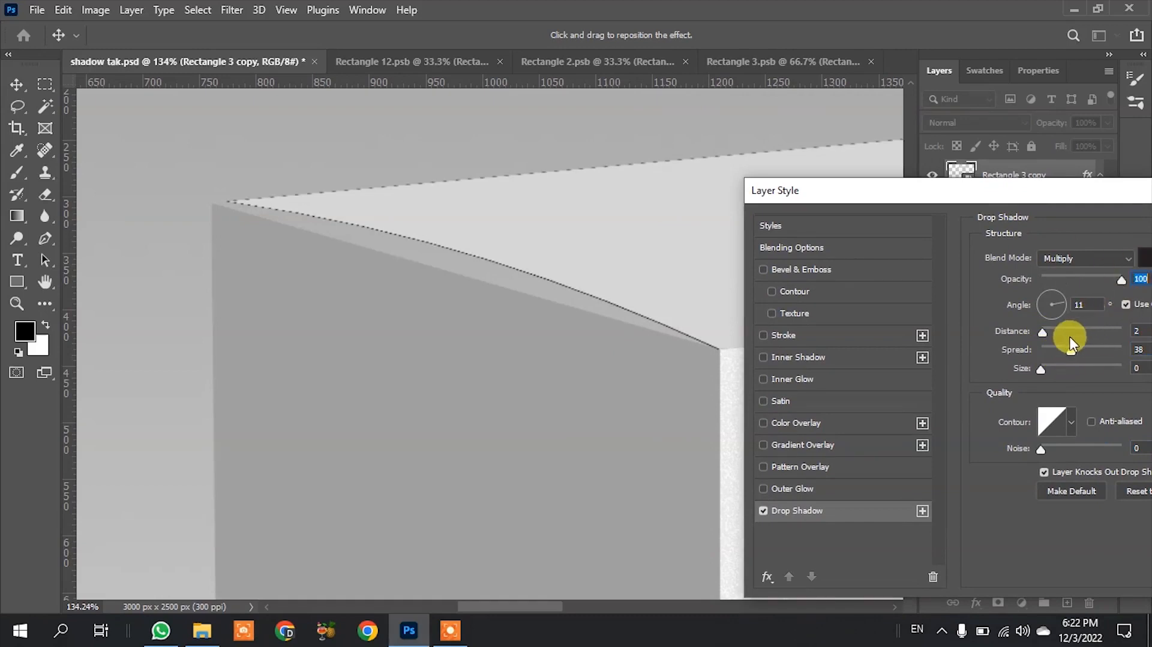
Step: Set the drop shadow's size to 21 px, spread to 23% and opacity to 78%, and apply the layer style
left_click_drag(1070, 351, 1052, 368)
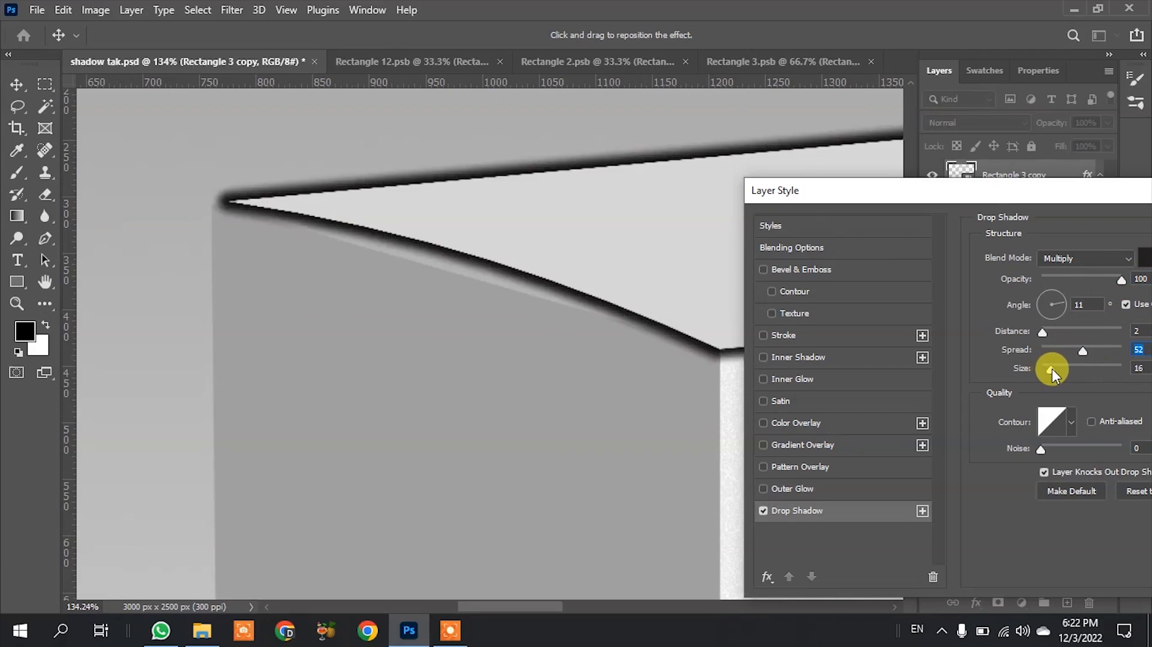
left_click_drag(1073, 349, 1057, 348)
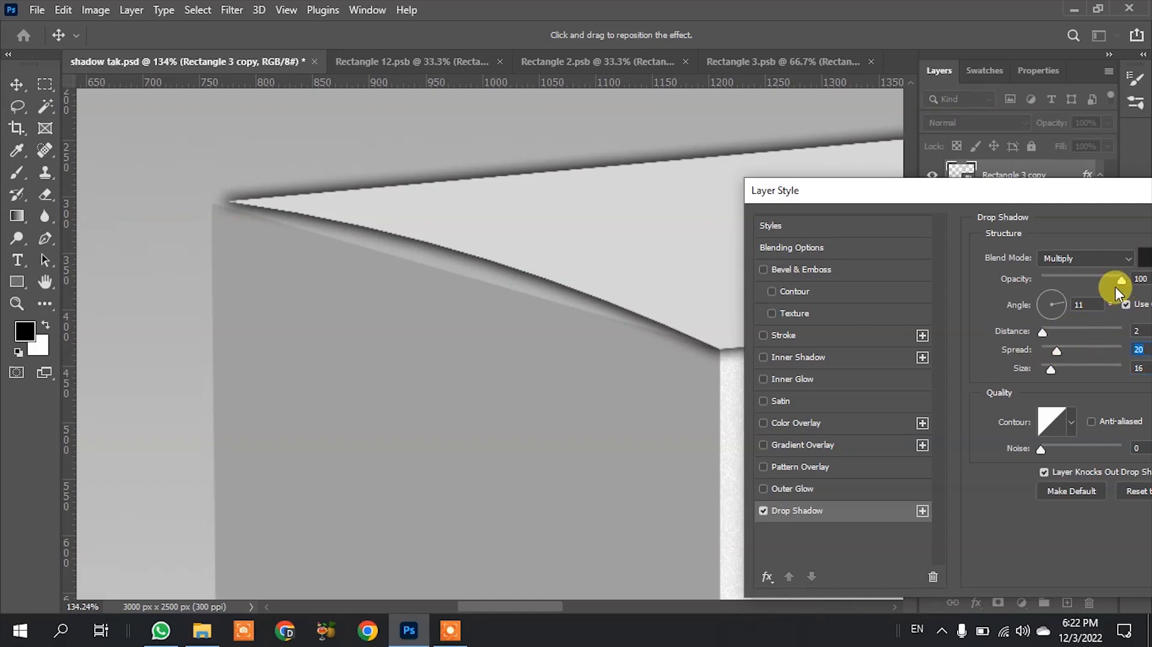
left_click_drag(1112, 281, 1105, 279)
mouse_move(1056, 348)
left_mouse_down()
mouse_move(1066, 348)
mouse_move(1053, 368)
left_mouse_up()
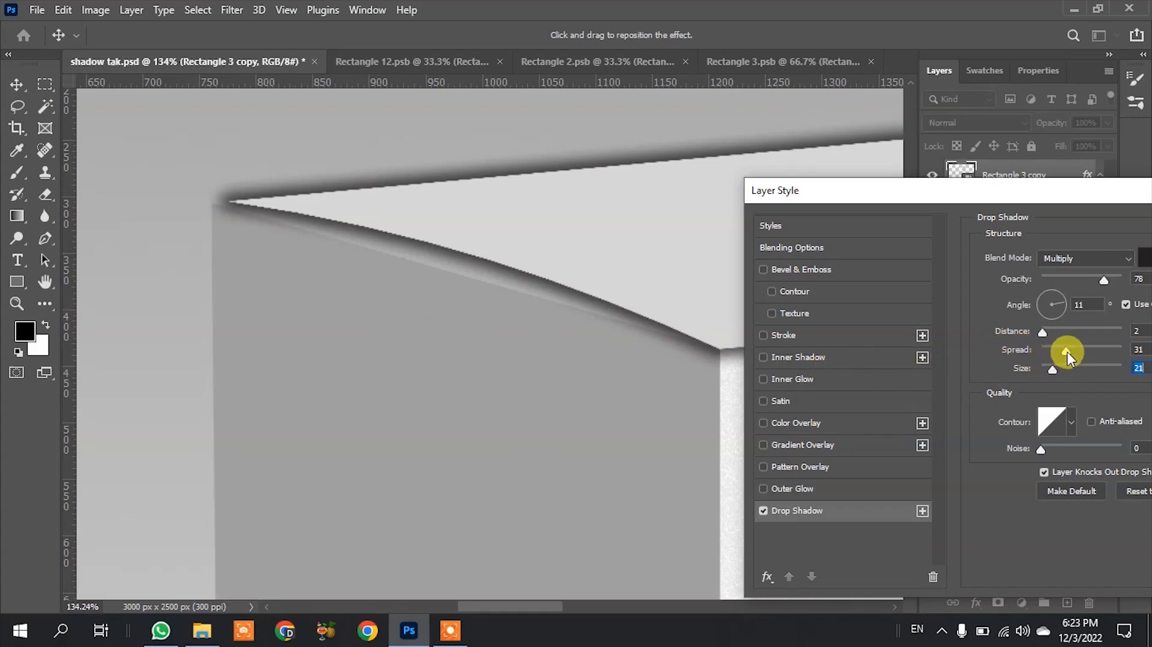
left_click_drag(1068, 349, 1060, 350)
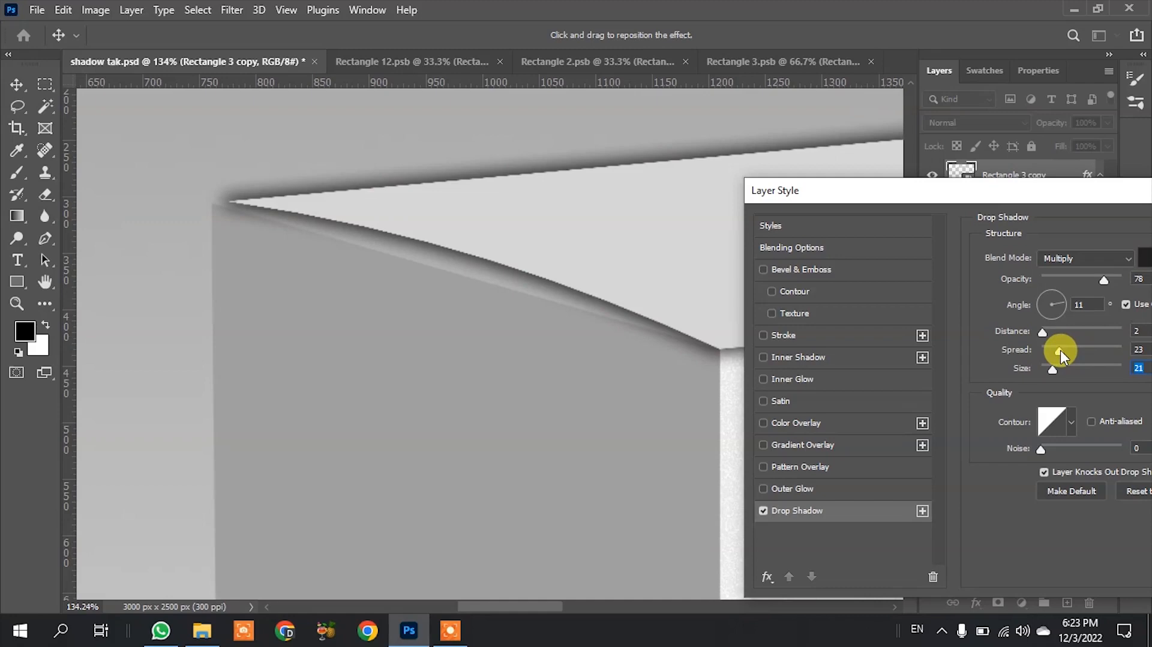
left_click_drag(1032, 191, 669, 201)
left_click(988, 247)
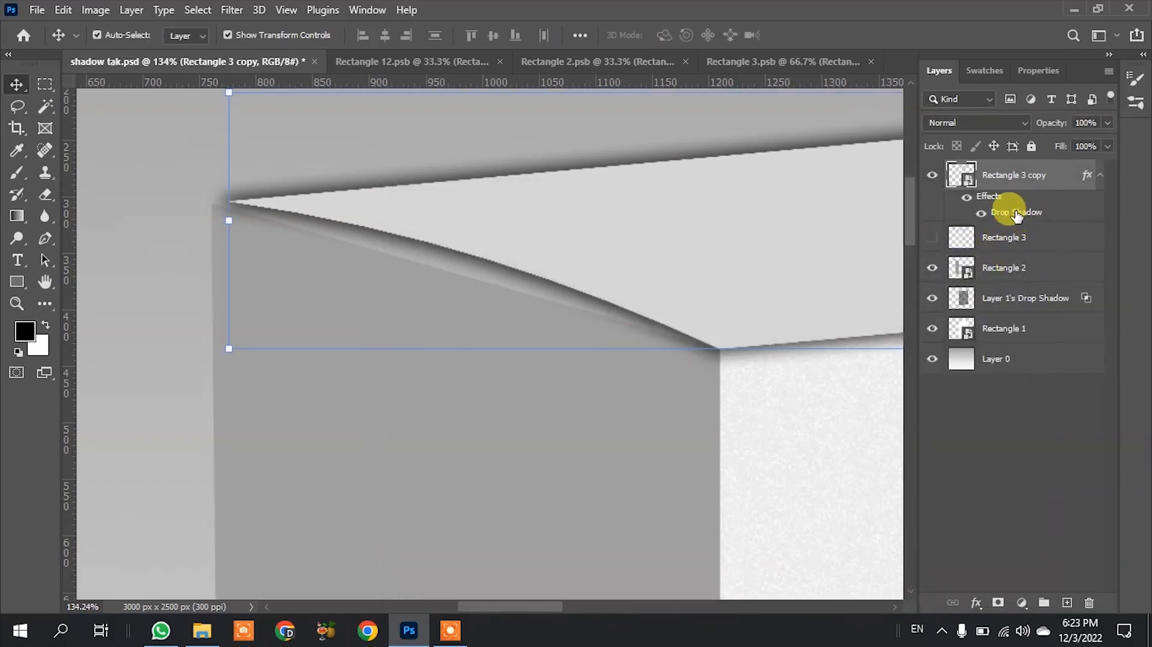
Step: Convert the drop shadow of Rectangle 3 copy into its own layer and move Rectangle 2 above that shadow layer
right_click(1015, 215)
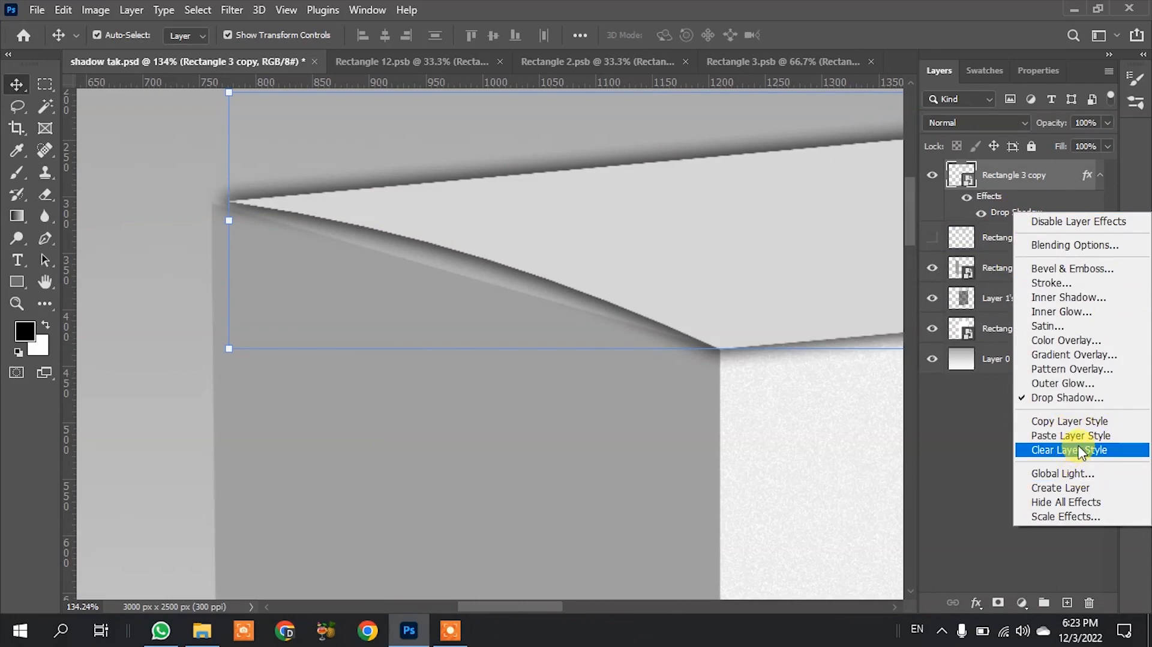
left_click(1073, 485)
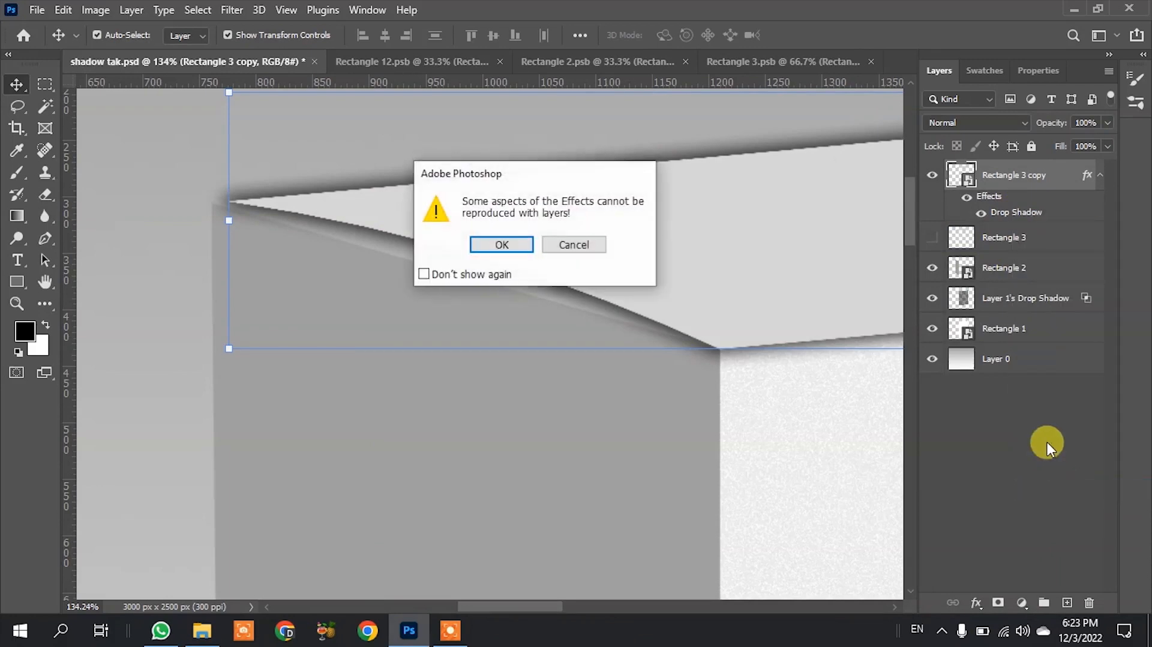
left_click(496, 241)
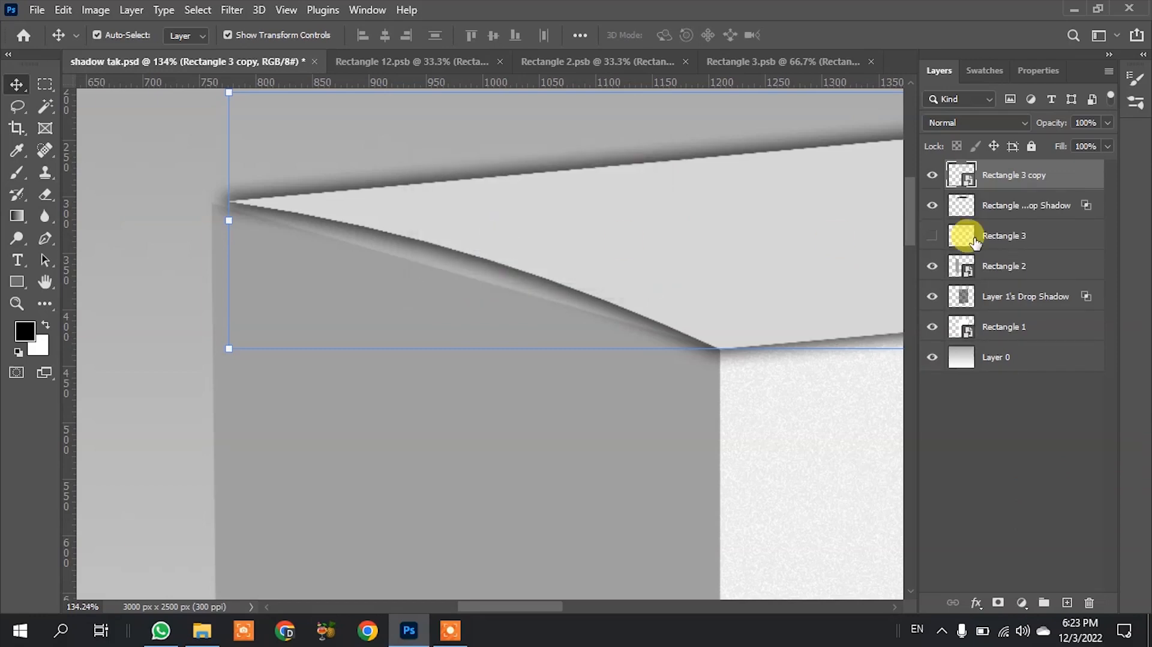
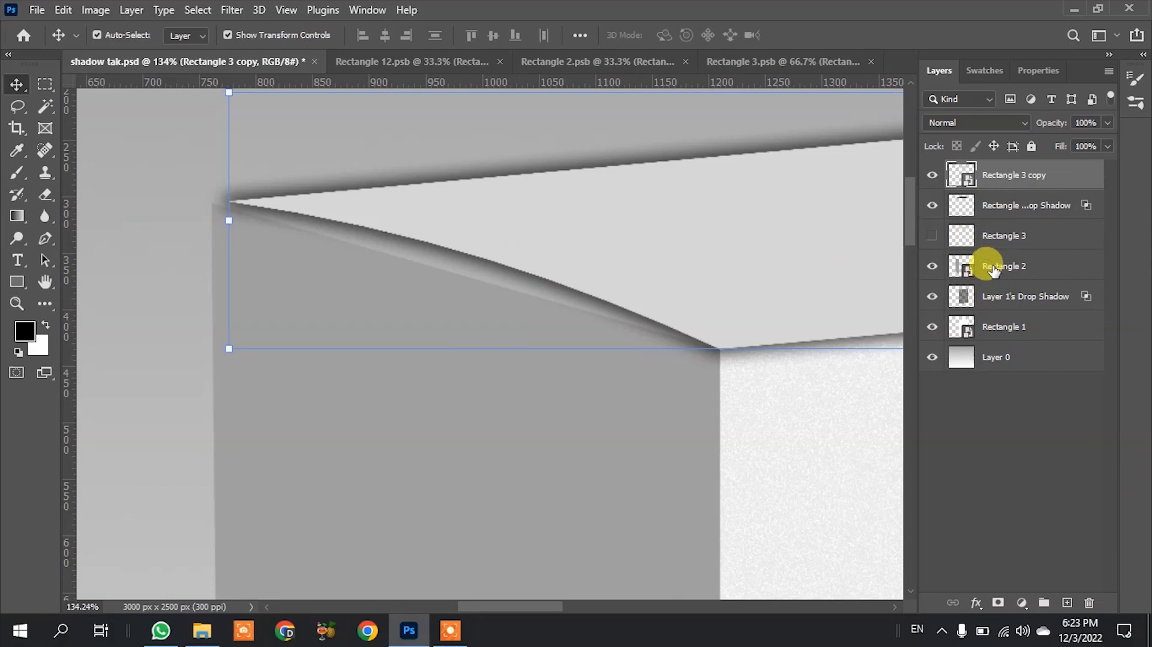
left_click_drag(993, 270, 997, 208)
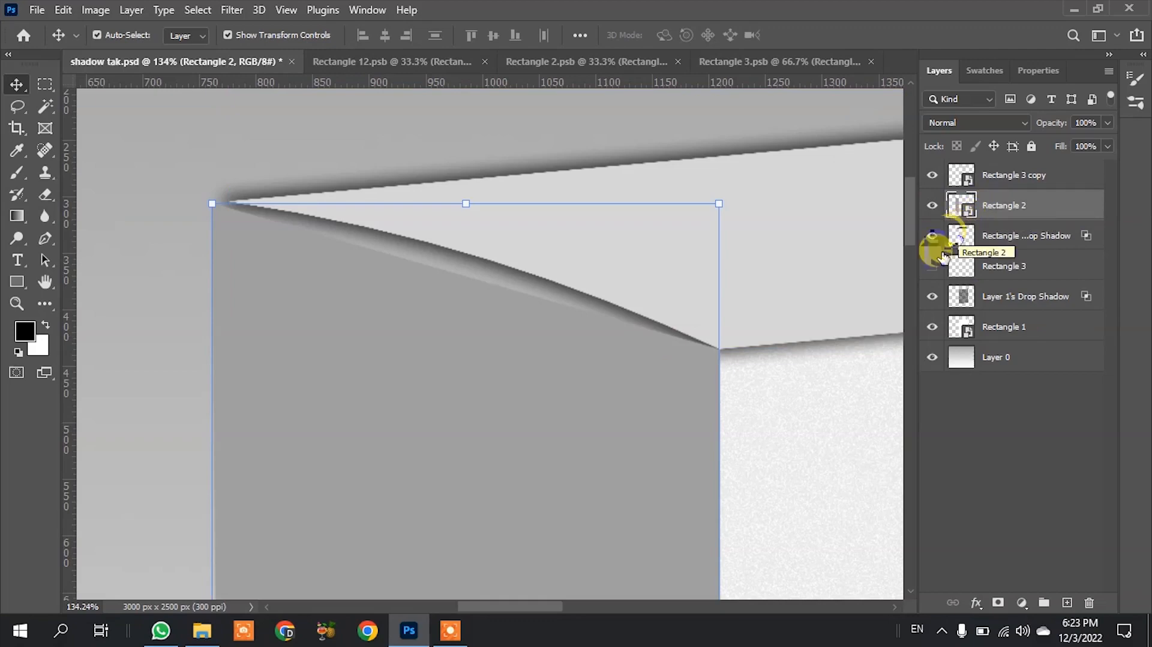
Step: Erase the Rectangle 3 copy drop shadow along the lid's front edge and most of its back edge with a 607 px eraser
left_click(997, 238)
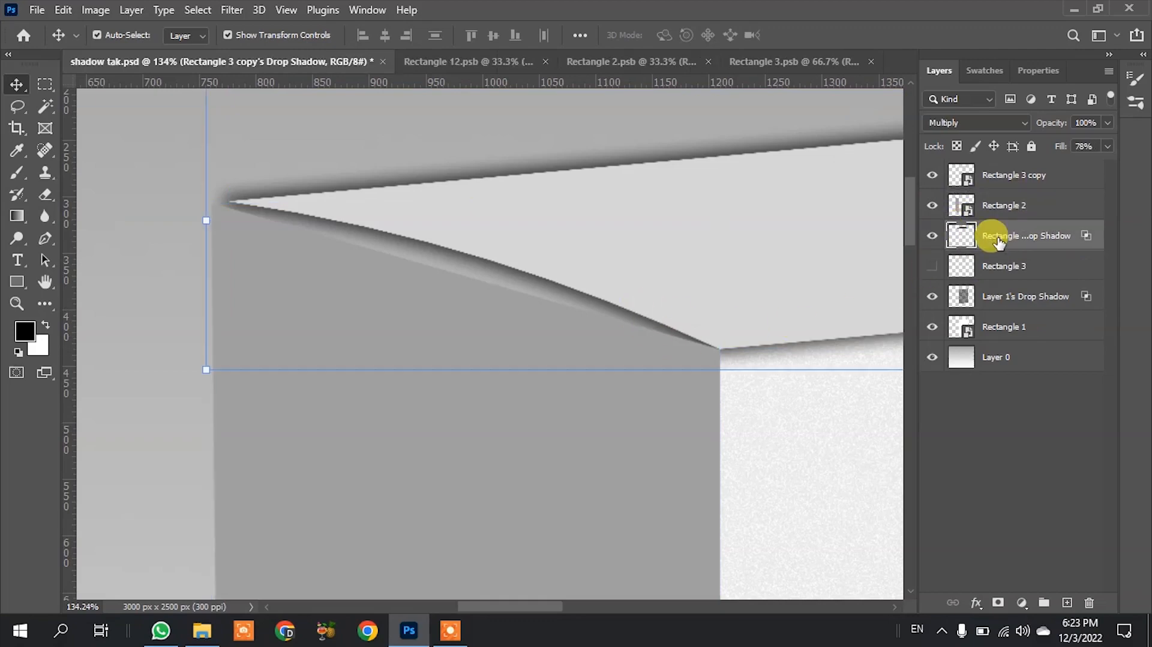
scroll(236, 283, "down", 5)
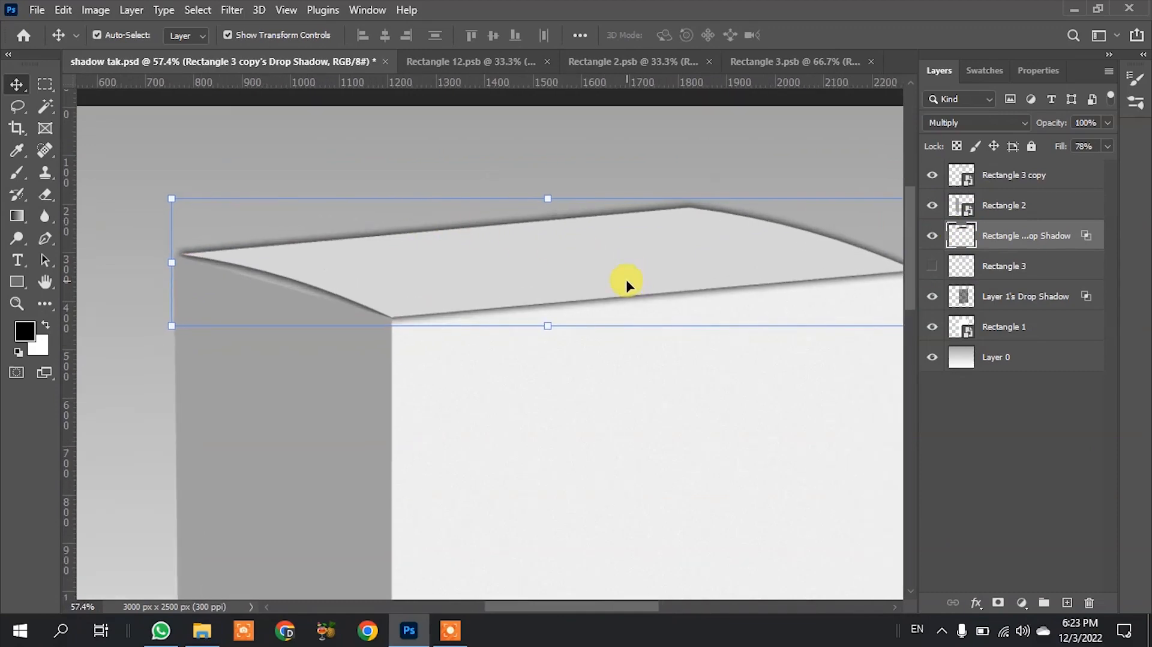
key("e")
right_click(515, 320, "alt")
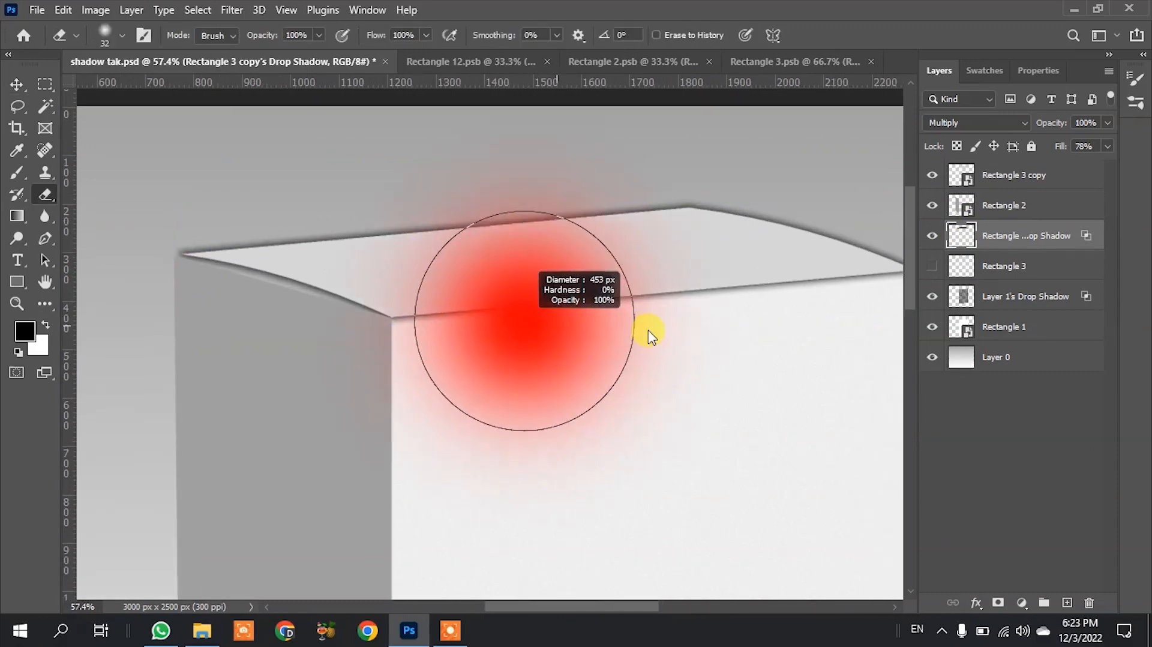
right_click(581, 330, "alt")
right_click(553, 170, "alt")
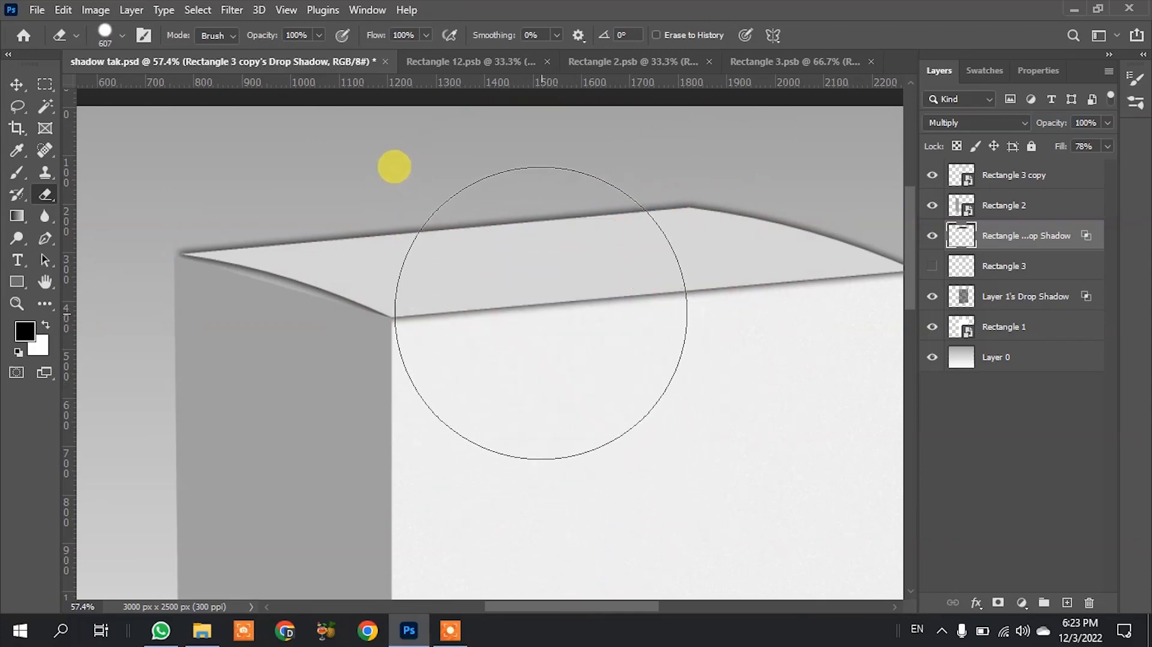
mouse_move(543, 309)
left_mouse_down()
mouse_move(550, 322)
mouse_move(776, 281)
left_mouse_up()
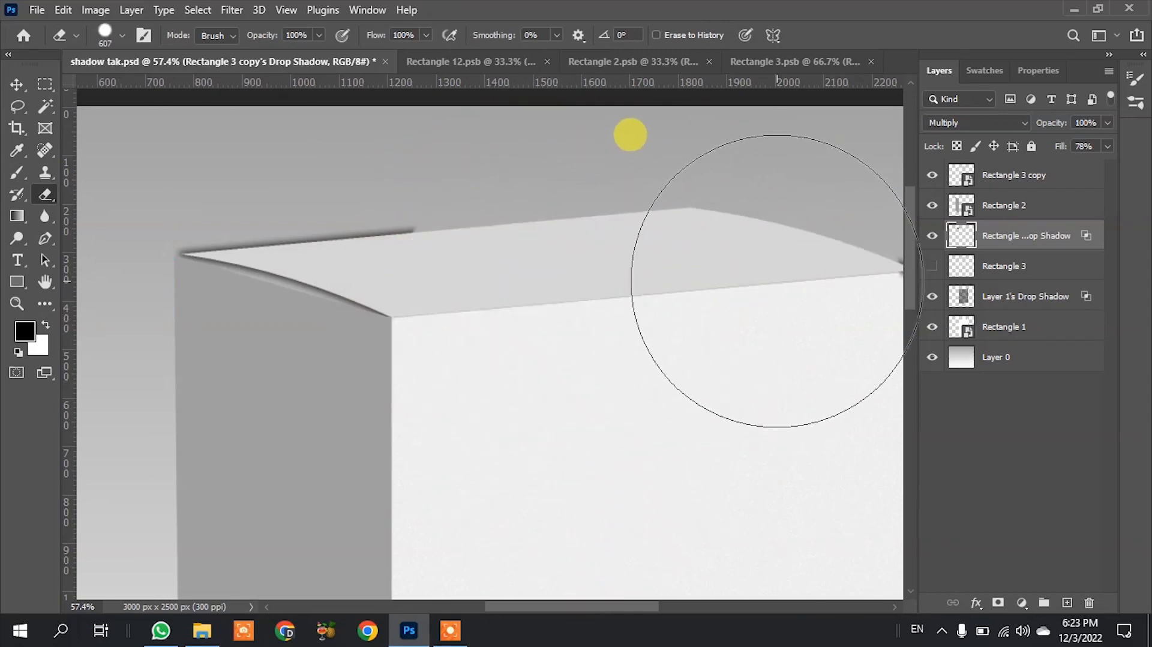
Step: Erase the remaining shadow above the lid's back edge up to its left corner with a 317 px eraser
scroll(627, 260, "up", 1)
scroll(476, 198, "up", 1)
scroll(414, 183, "up", 3)
left_click_drag(514, 210, 534, 200)
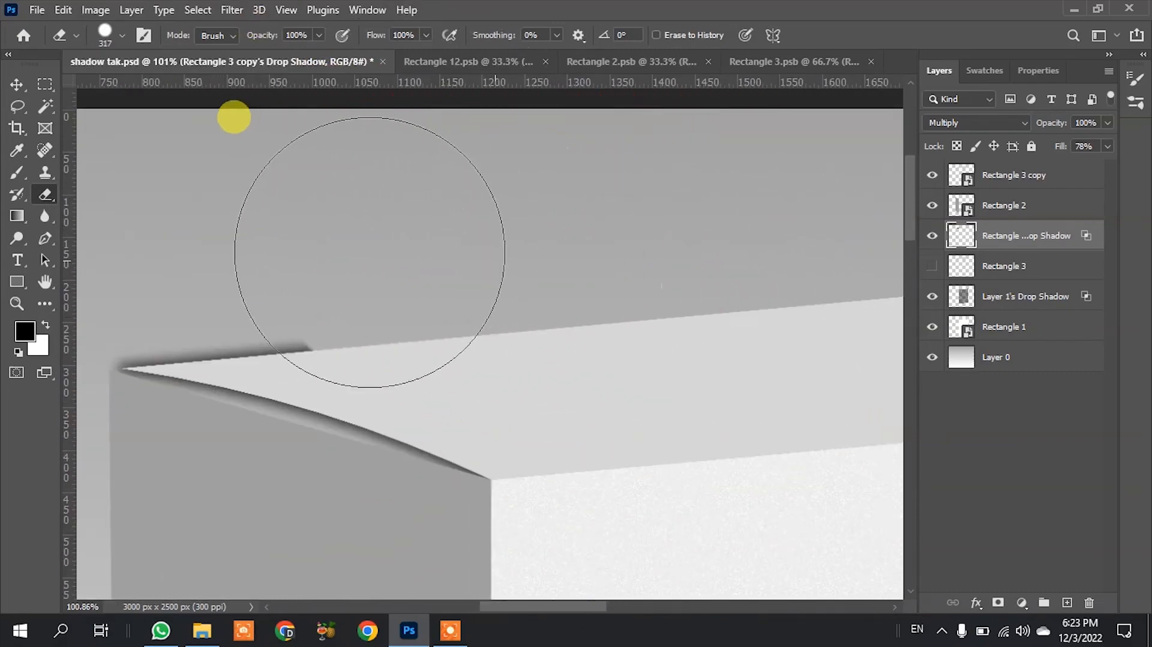
scroll(525, 306, "down", 3)
scroll(295, 270, "up", 4)
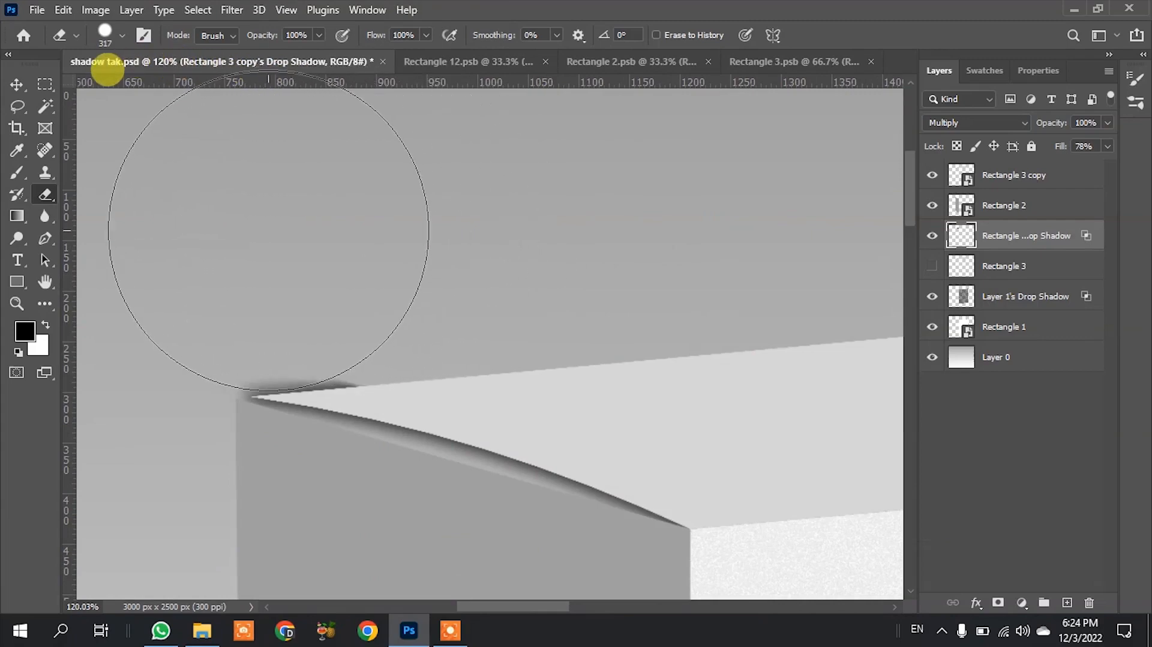
scroll(592, 311, "down", 2)
scroll(592, 310, "up", 4)
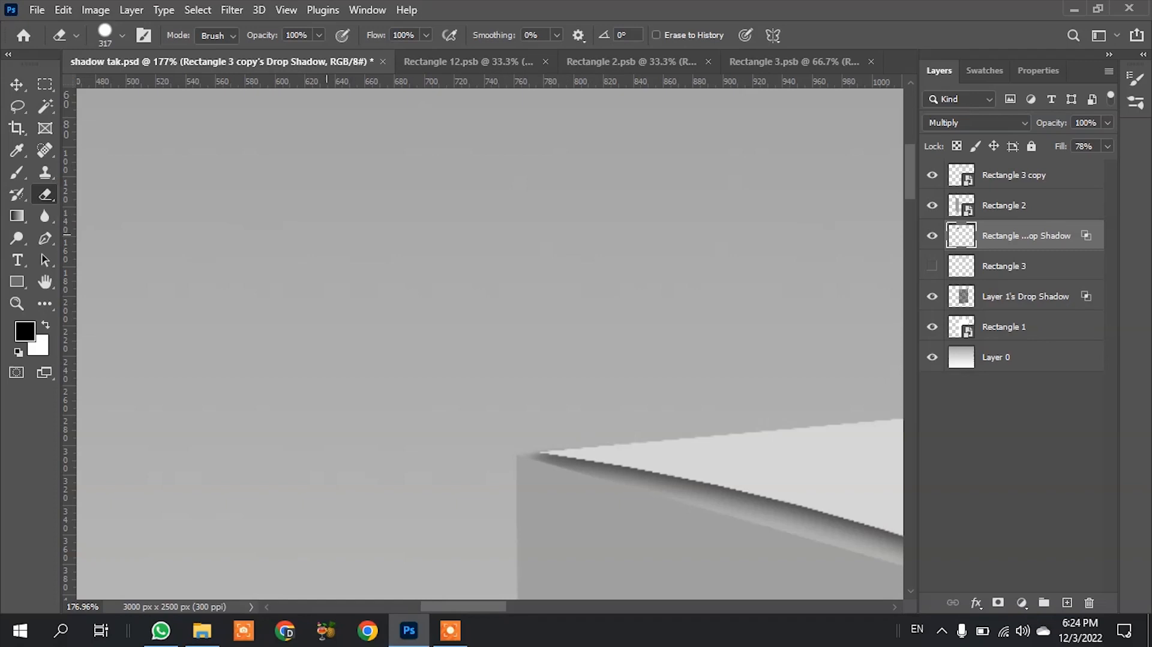
scroll(309, 296, "down", 4)
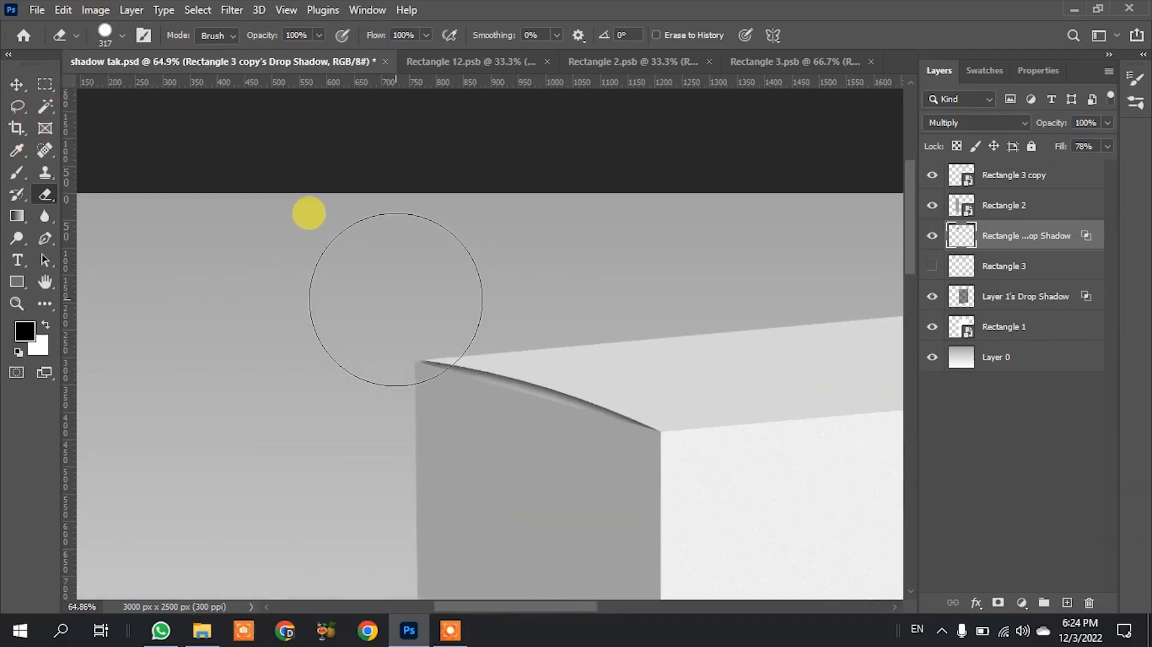
left_click(16, 83)
scroll(240, 131, "down", 2)
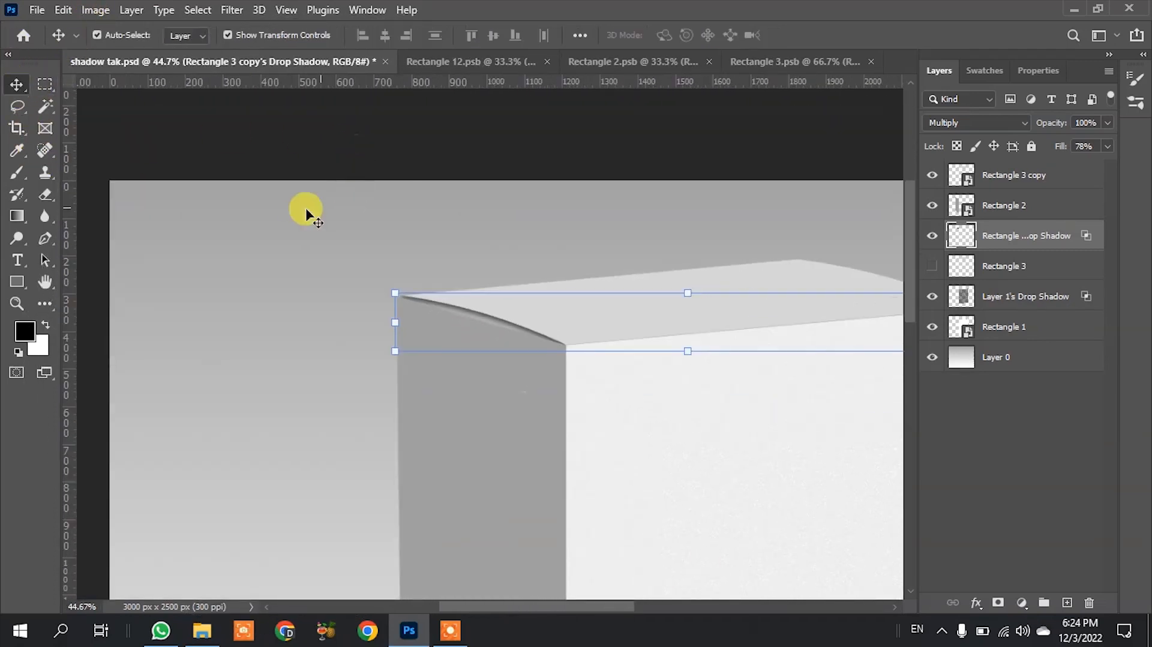
Step: Examine the shadow under the lid's curved left edge, both close up and in the overall view of the box
left_click(288, 164)
scroll(378, 330, "up", 4)
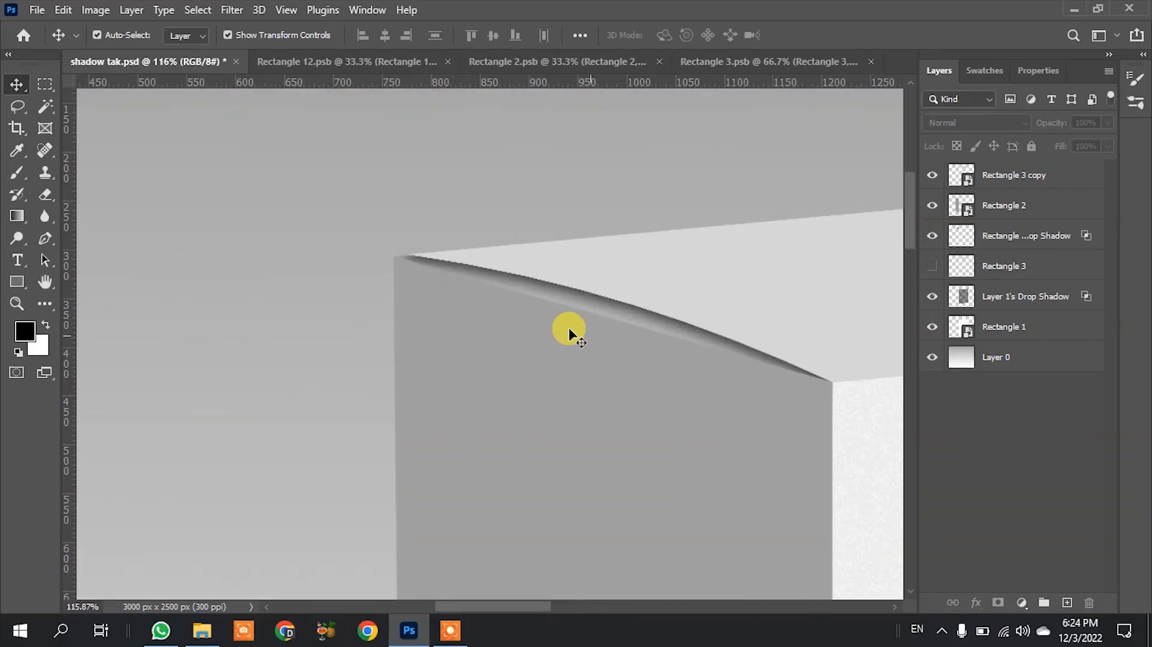
scroll(456, 271, "up", 3)
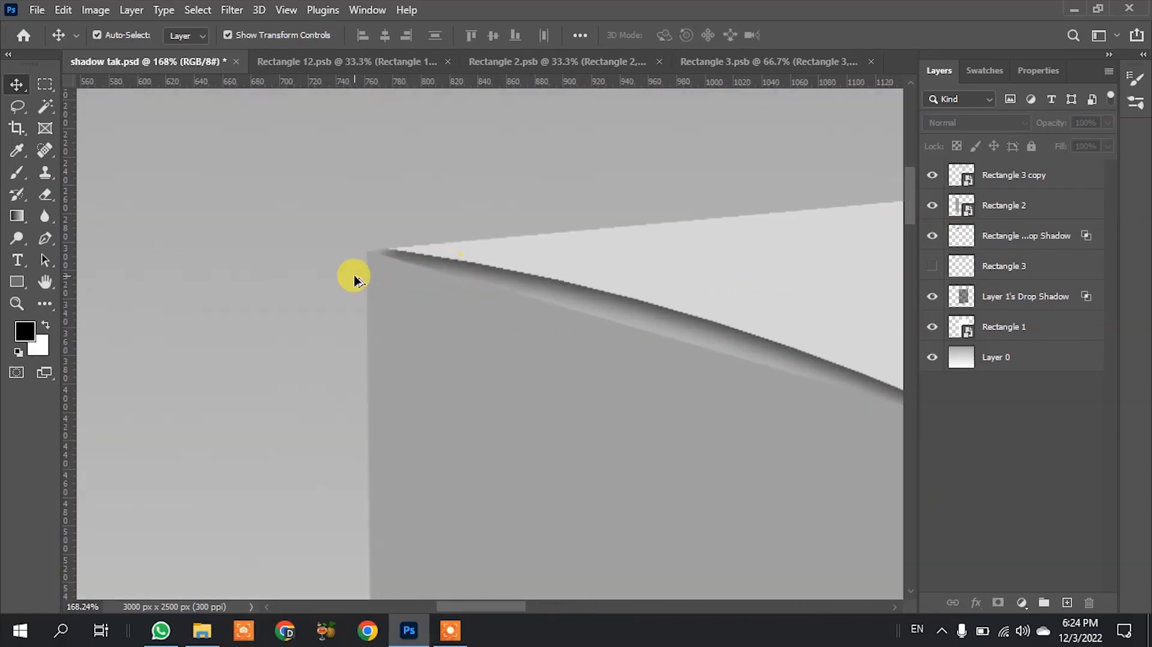
scroll(333, 209, "down", 8)
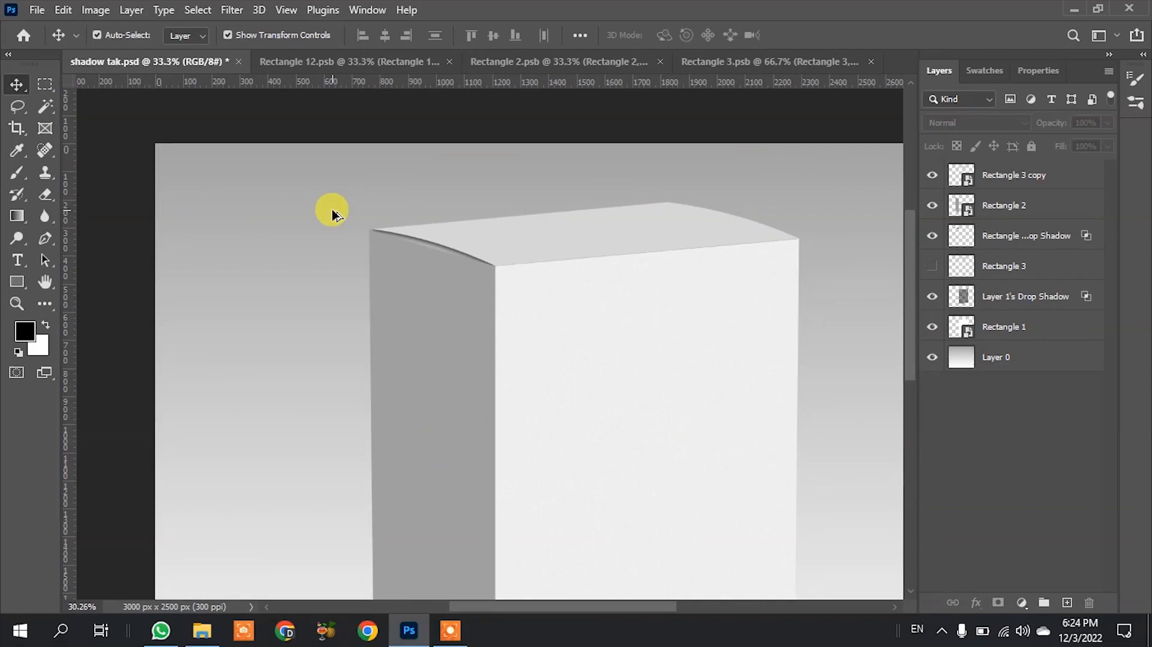
scroll(329, 191, "up", 2)
scroll(382, 158, "down", 4)
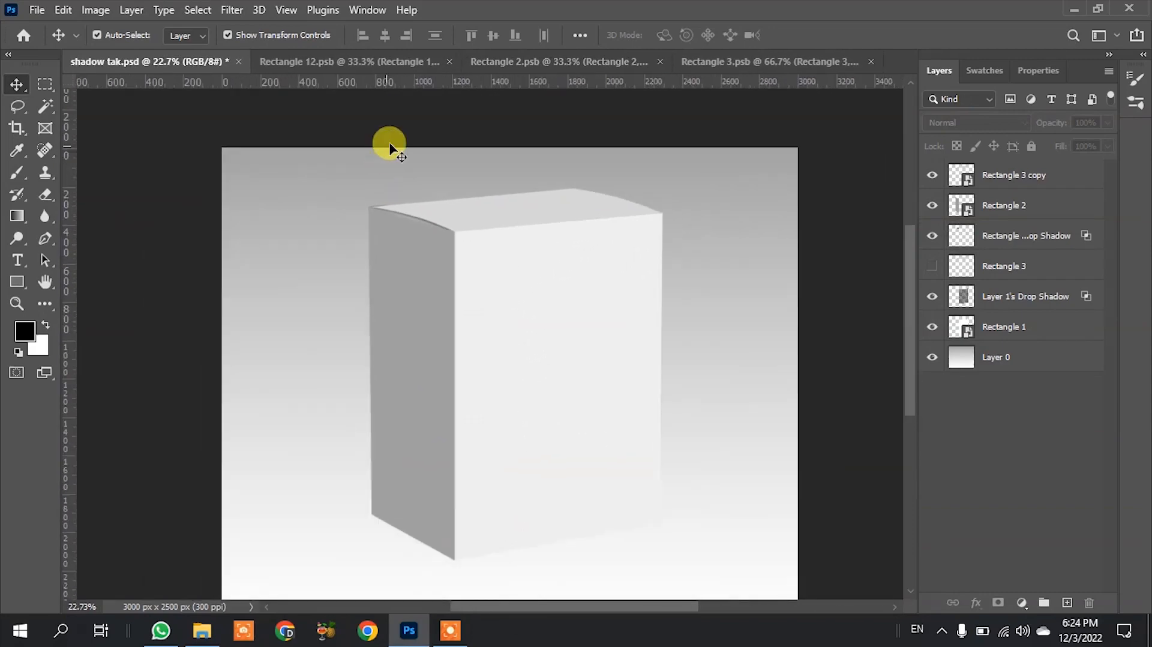
scroll(459, 170, "up", 2)
Step: Try to warp the left edge of Rectangle 3 copy into a stronger upward curve
left_click(451, 196)
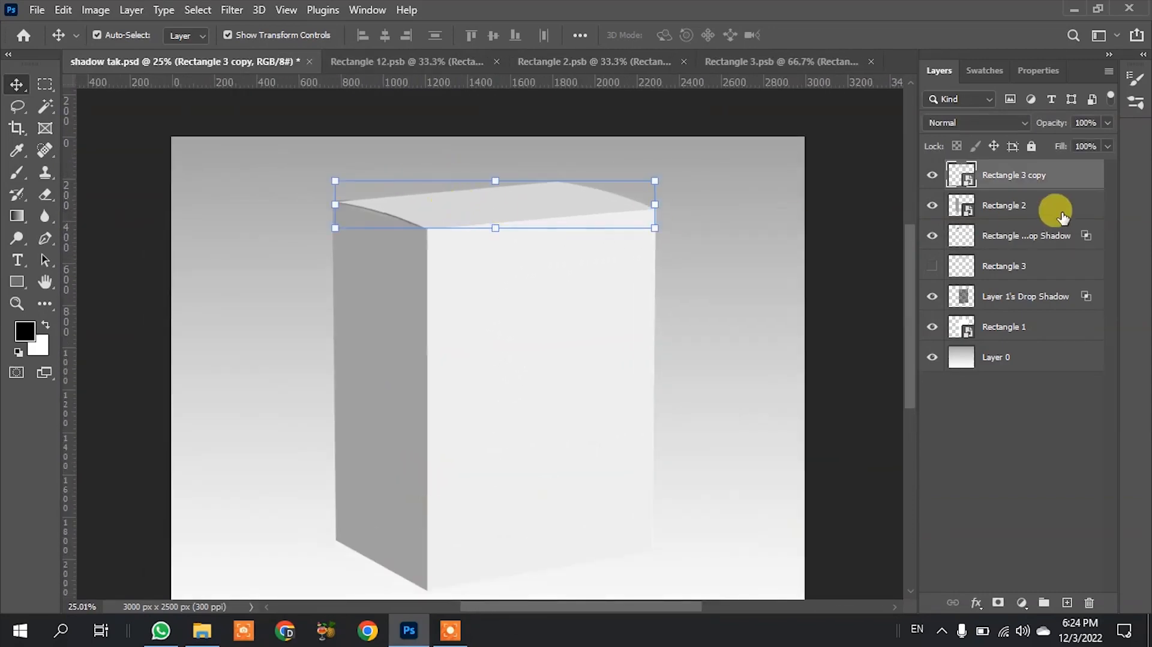
scroll(368, 179, "up", 8)
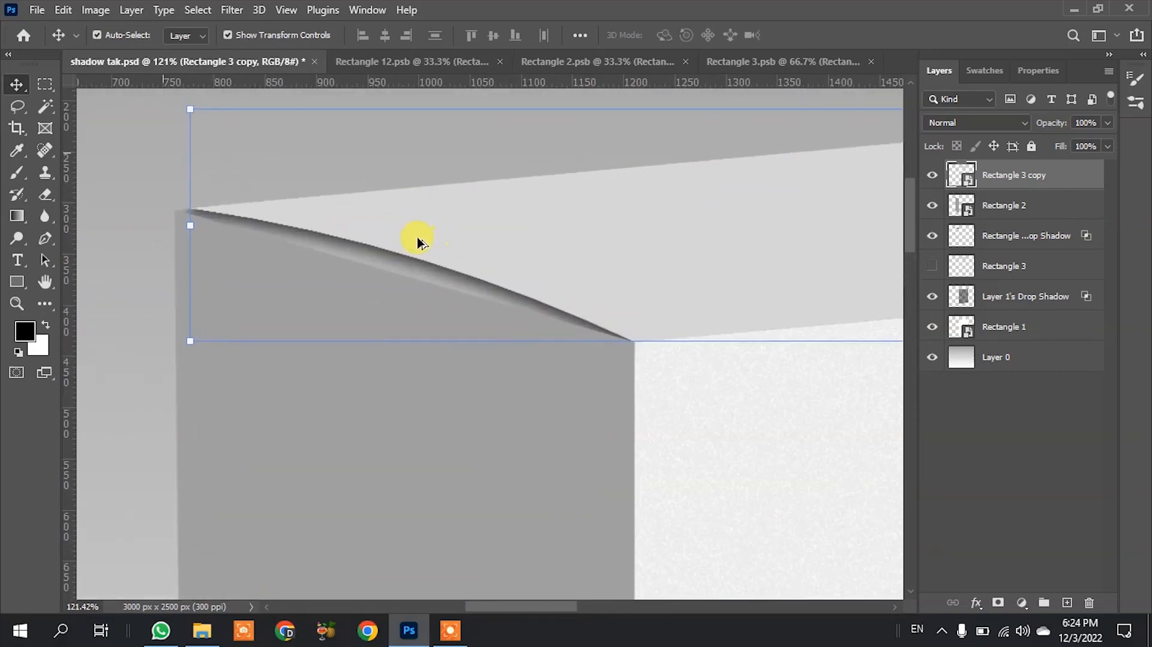
key("ctrl+t")
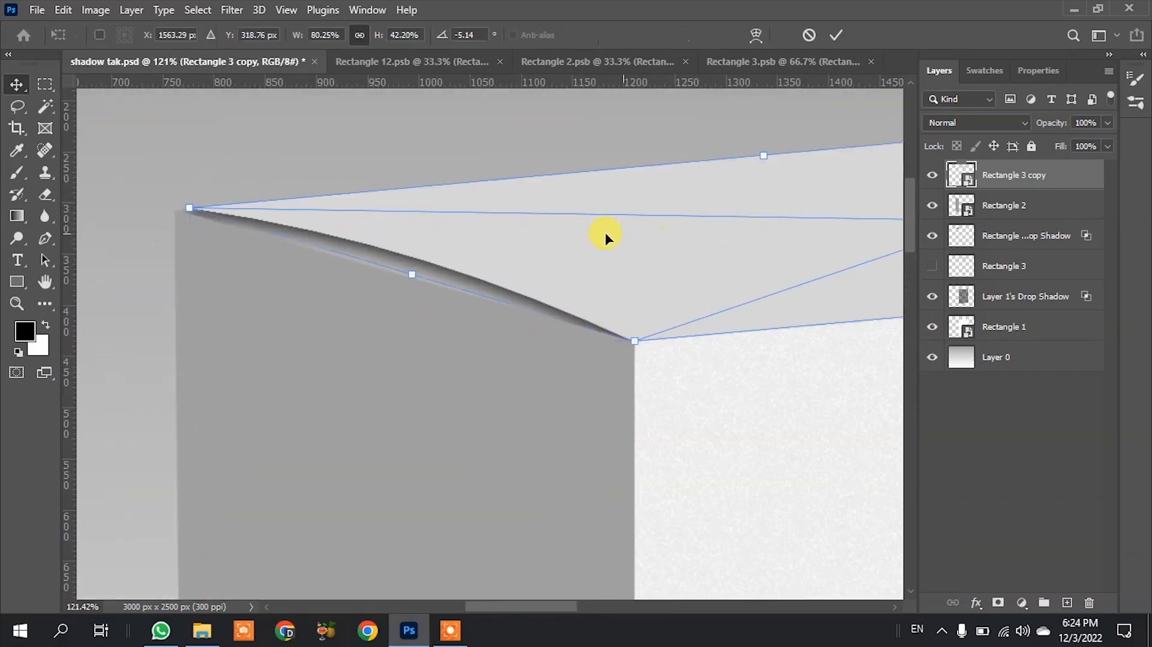
right_click(582, 230)
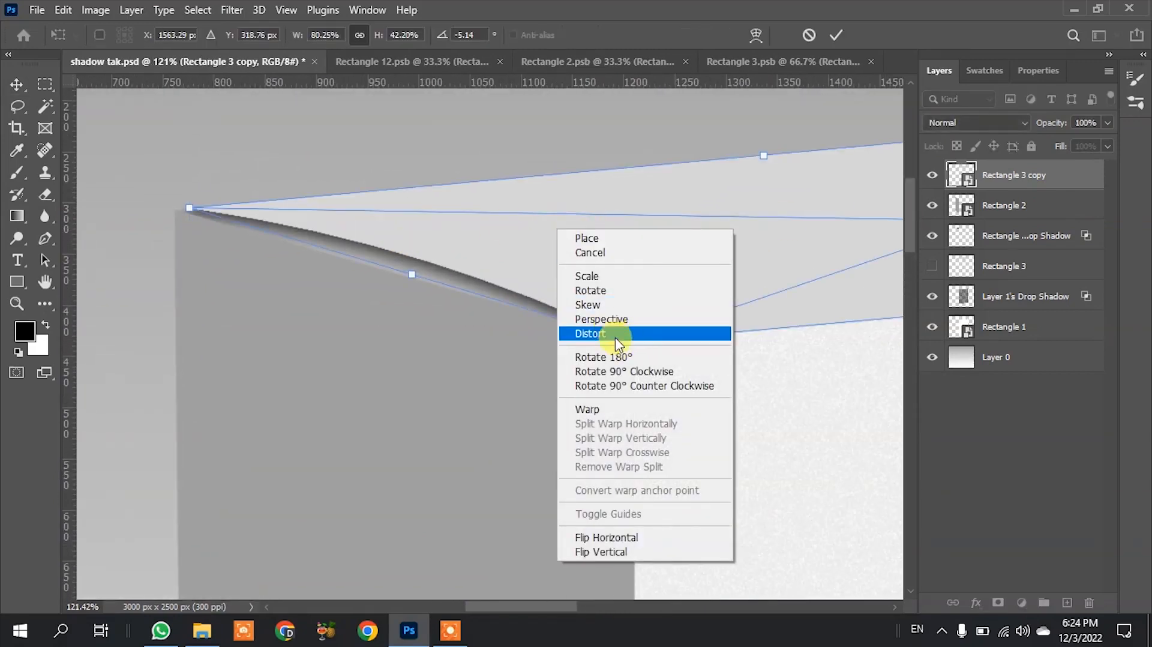
left_click(625, 406)
left_click_drag(392, 246, 447, 240)
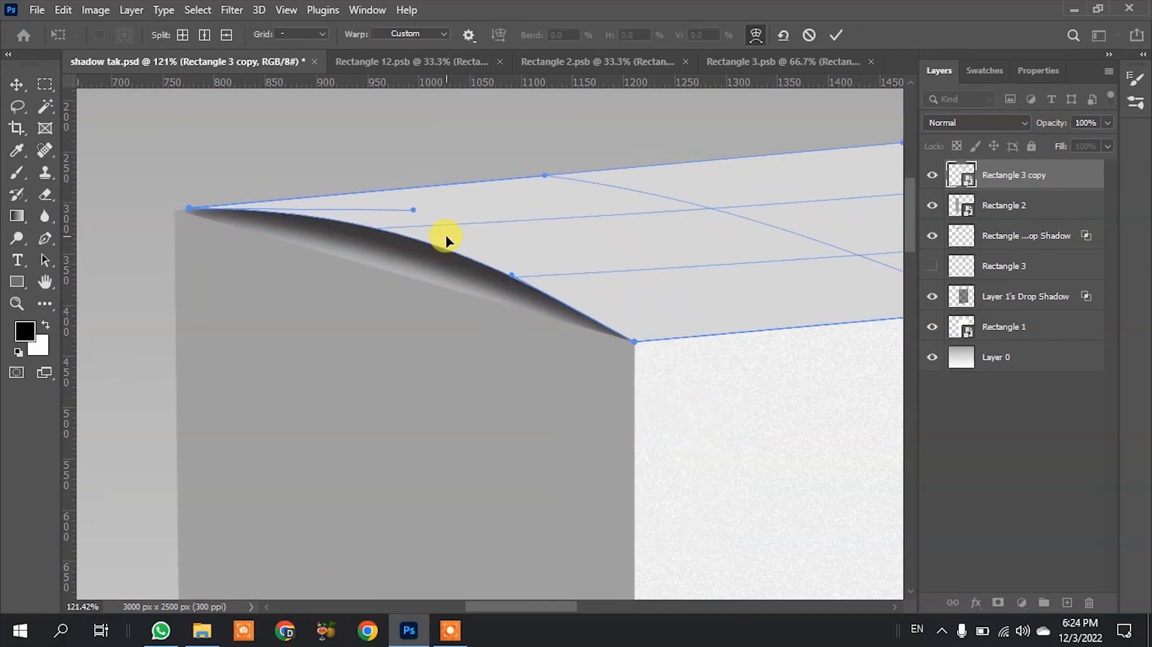
left_click(830, 34)
scroll(504, 218, "down", 5)
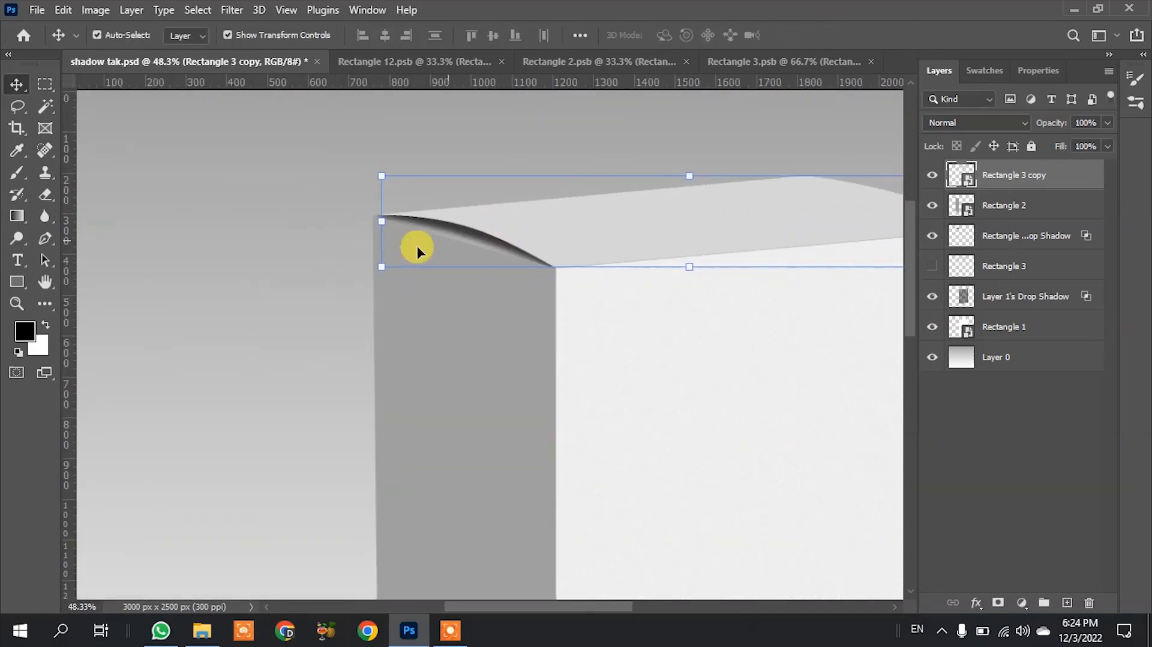
left_click(229, 225)
scroll(360, 216, "down", 3)
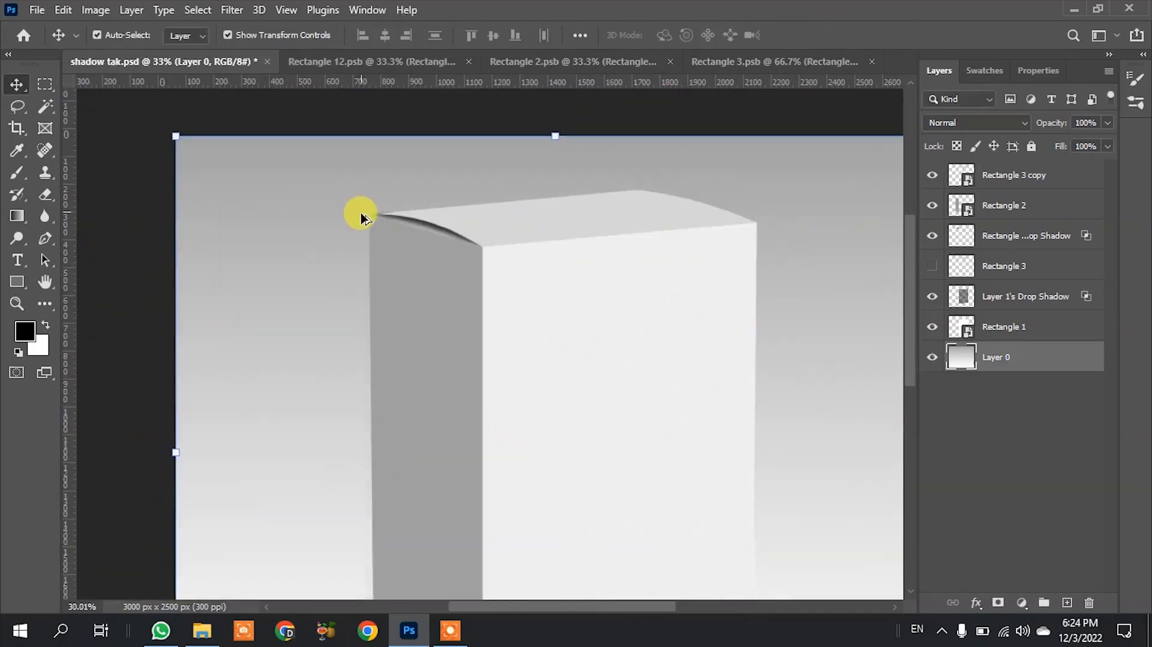
left_click(168, 226)
scroll(220, 198, "down", 2)
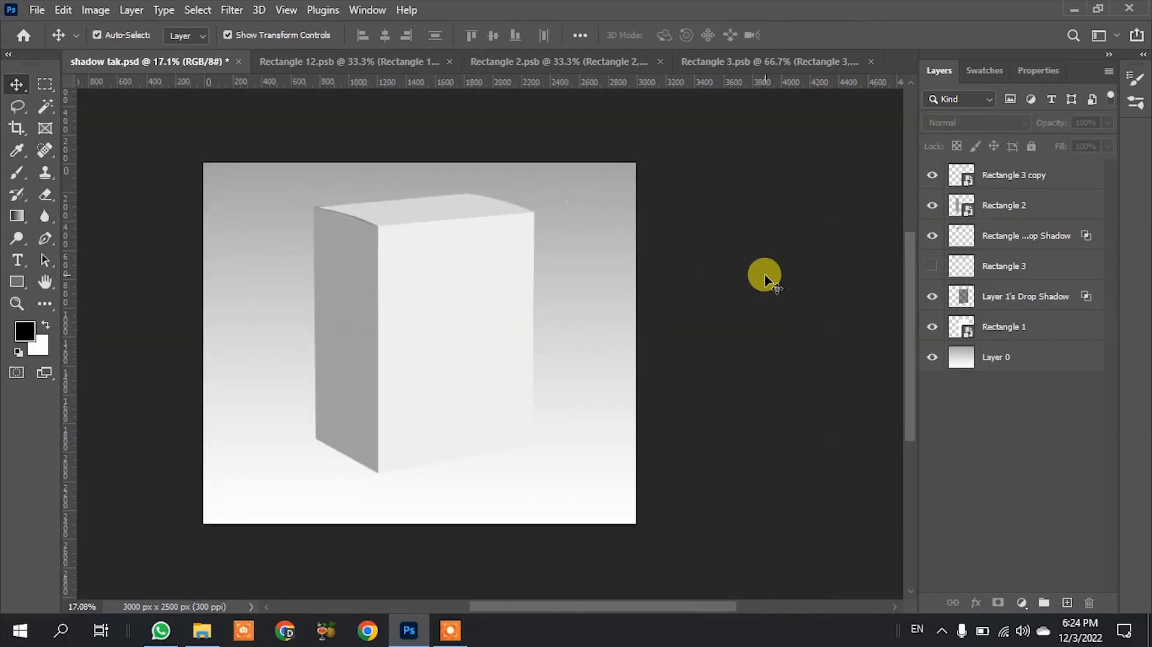
Step: Add a new layer above Rectangle 3 copy and shrink the Brush tip to about 21 px
scroll(384, 330, "up", 2)
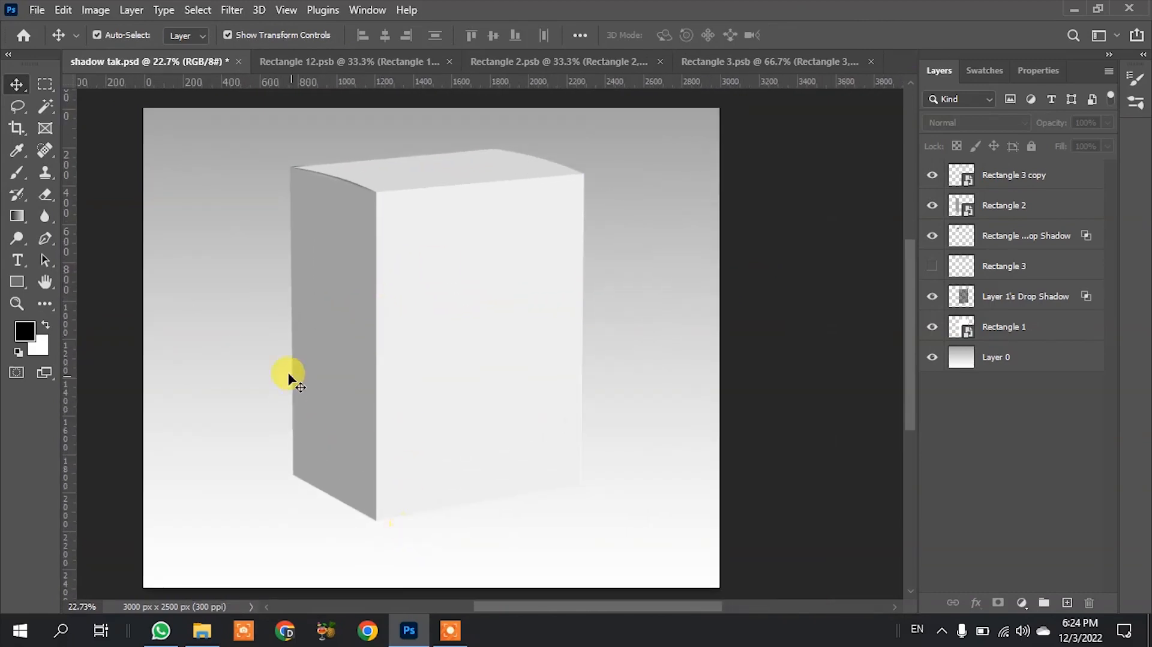
scroll(468, 134, "up", 4)
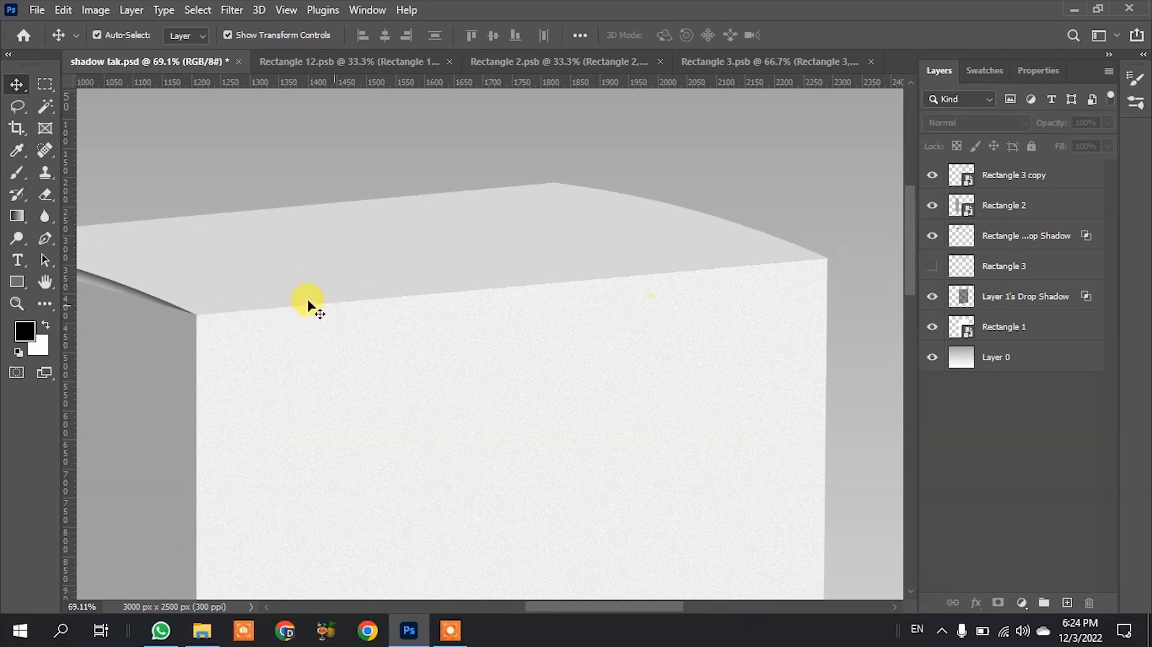
key("b")
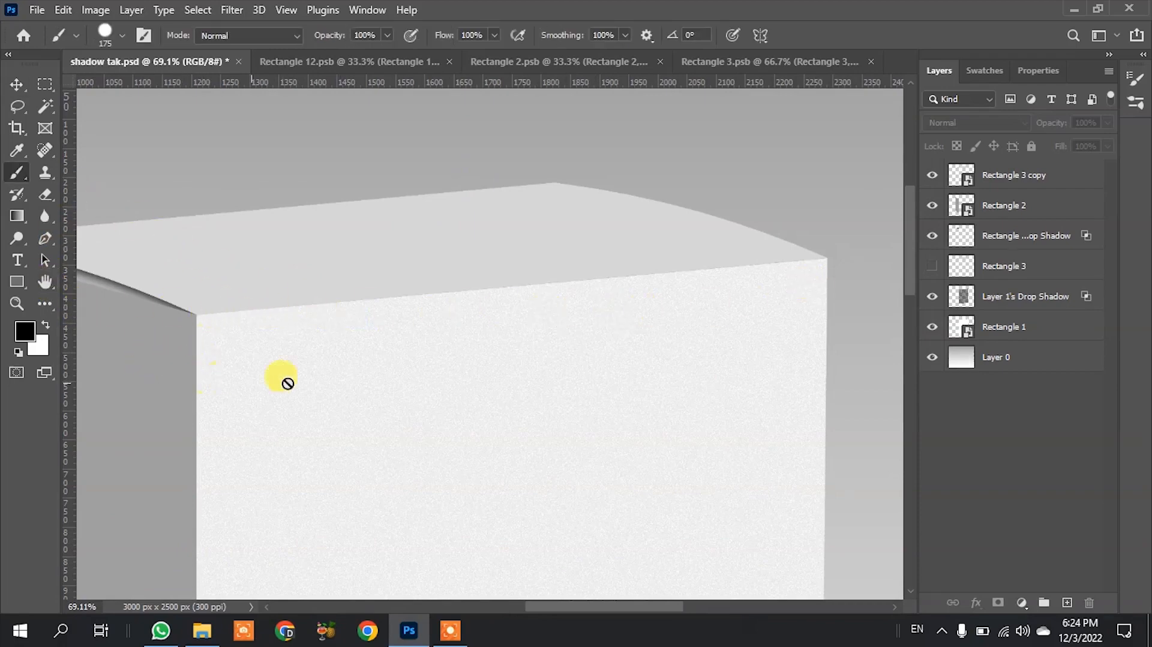
left_click(1010, 172)
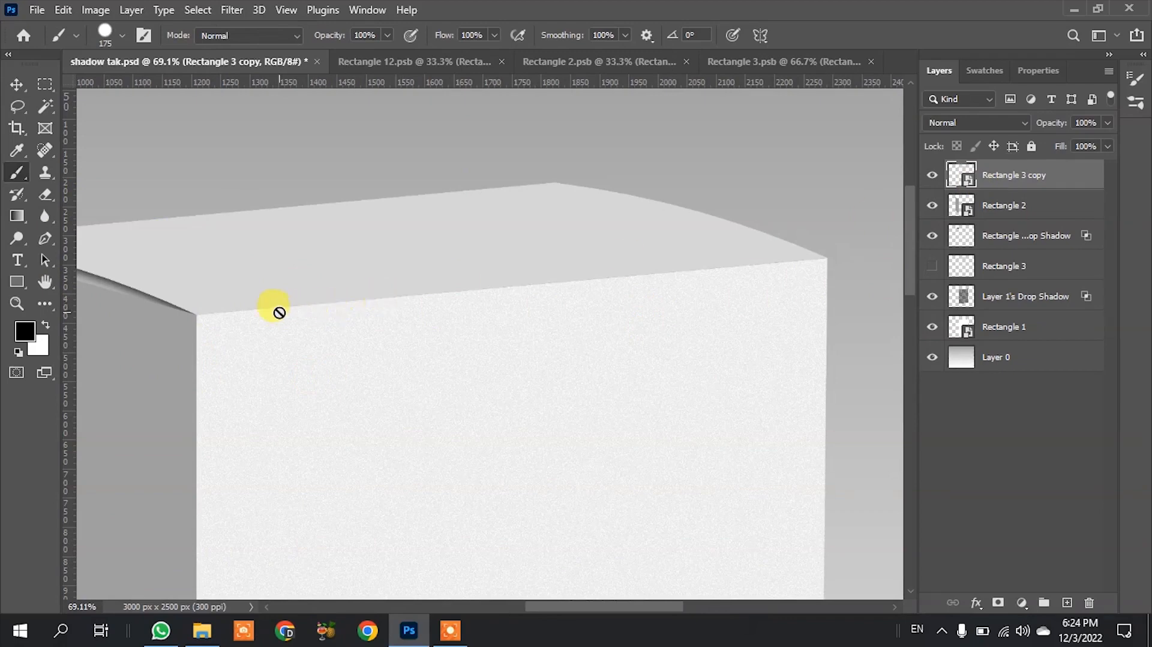
left_click(1066, 602)
left_click_drag(277, 348, 256, 347)
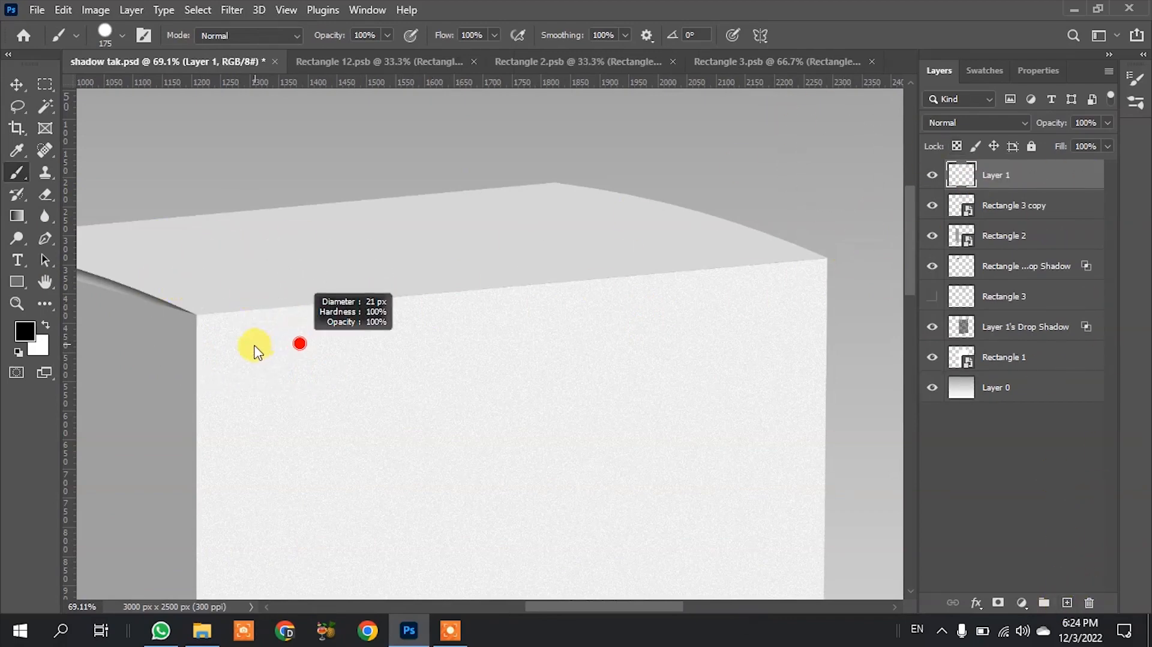
Step: Reduce the brush to 7 px and paint a black starting dot at the left end of the lid's front edge
scroll(206, 313, "up", 5)
scroll(219, 308, "up", 2)
left_click_drag(214, 316, 198, 311)
scroll(205, 311, "up", 2)
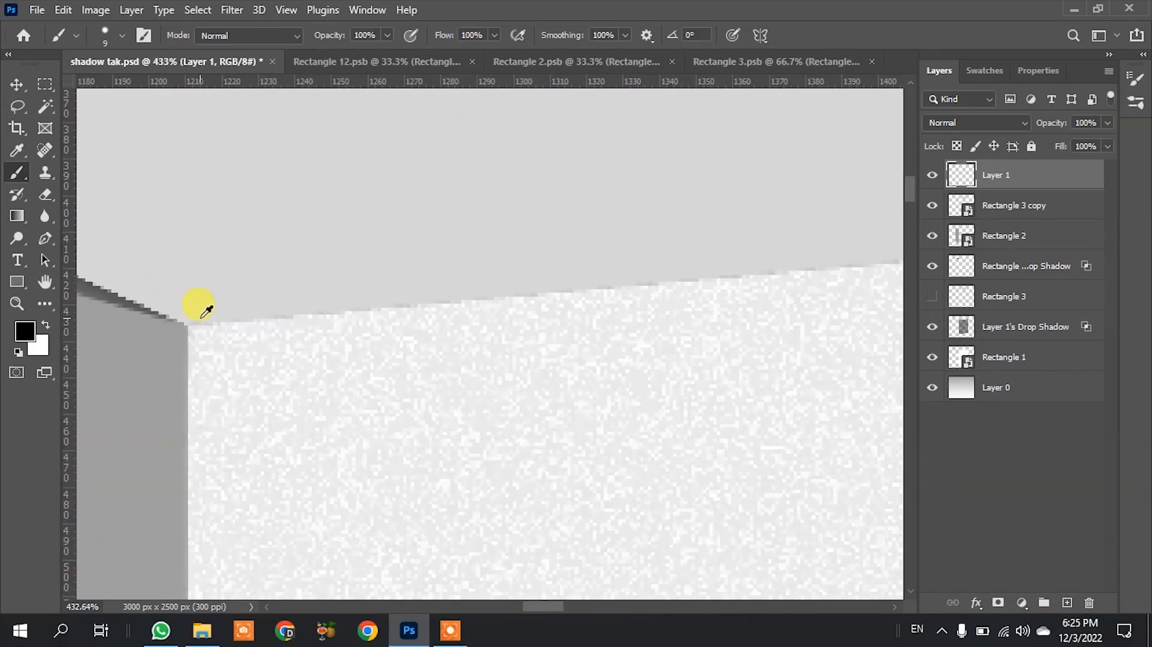
scroll(202, 316, "up", 2)
left_click_drag(180, 307, 176, 323)
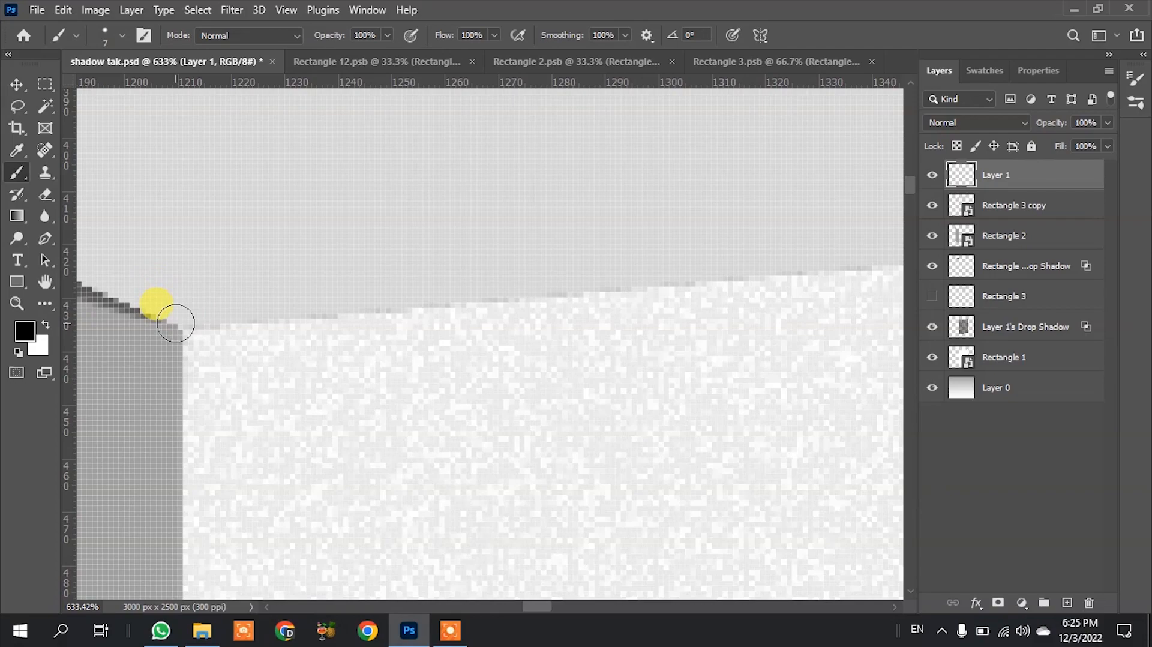
Step: Extend a straight black line from the dot along the lid's front edge to the box's right corner
scroll(193, 271, "down", 6)
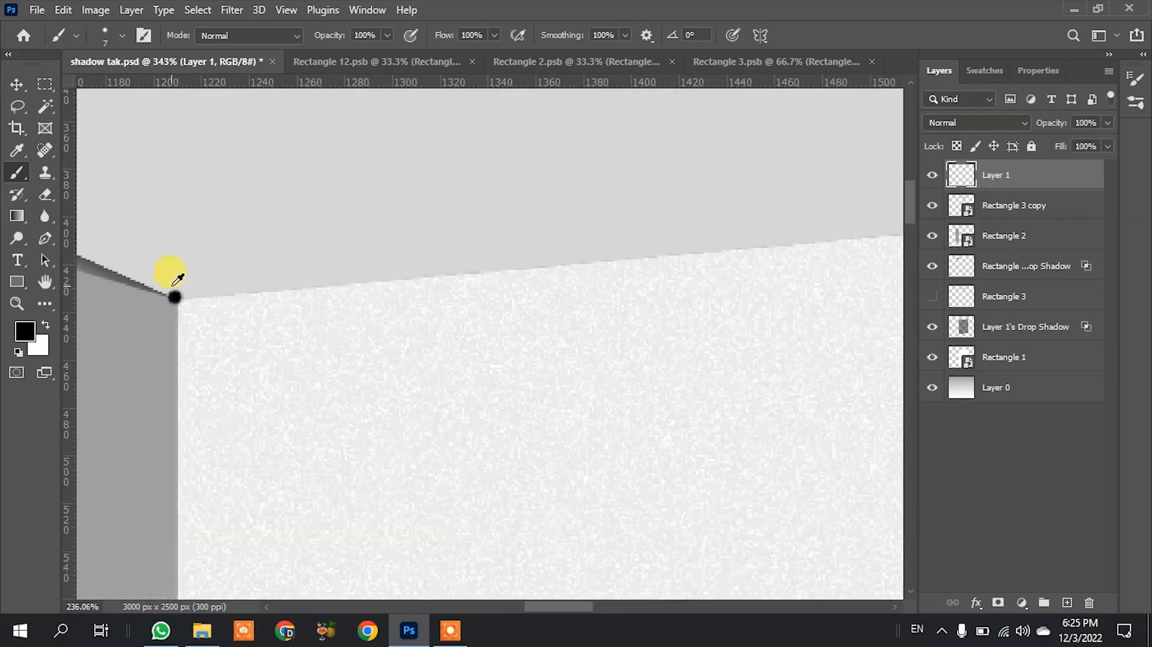
scroll(710, 257, "up", 6)
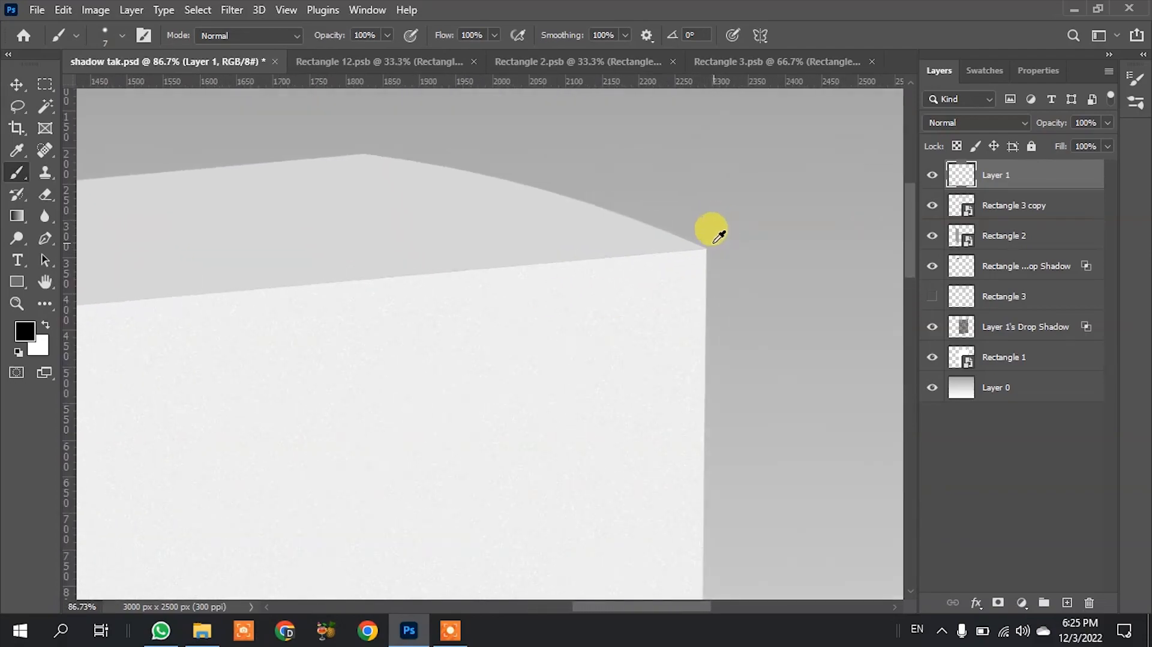
scroll(693, 255, "up", 2)
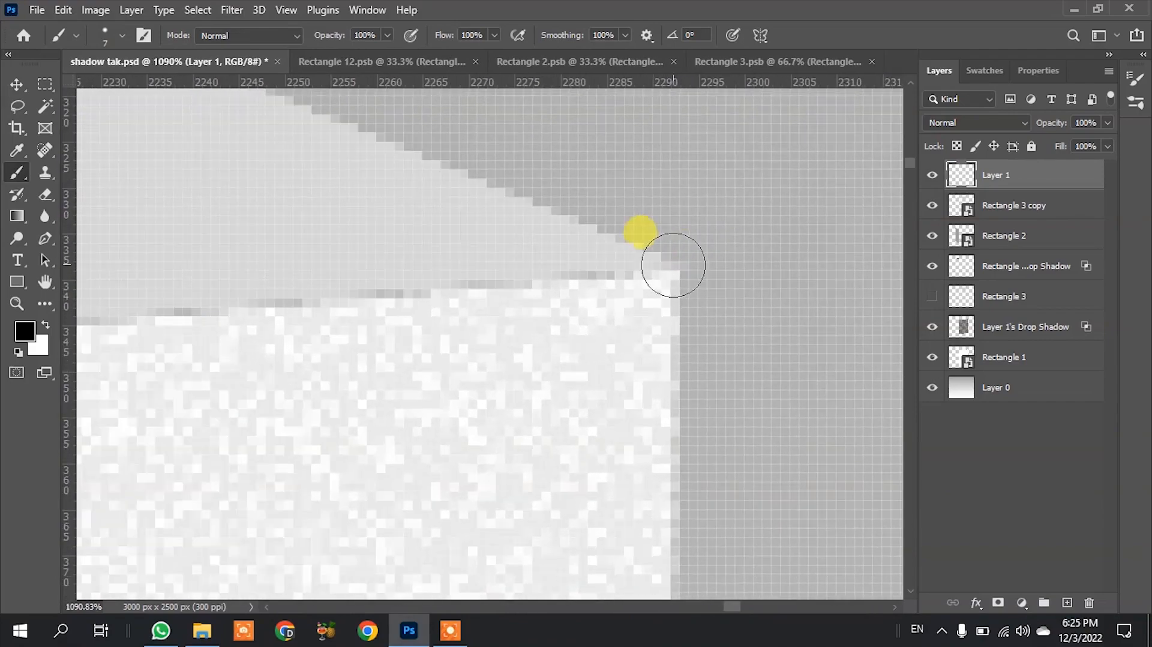
left_click(646, 255, "shift")
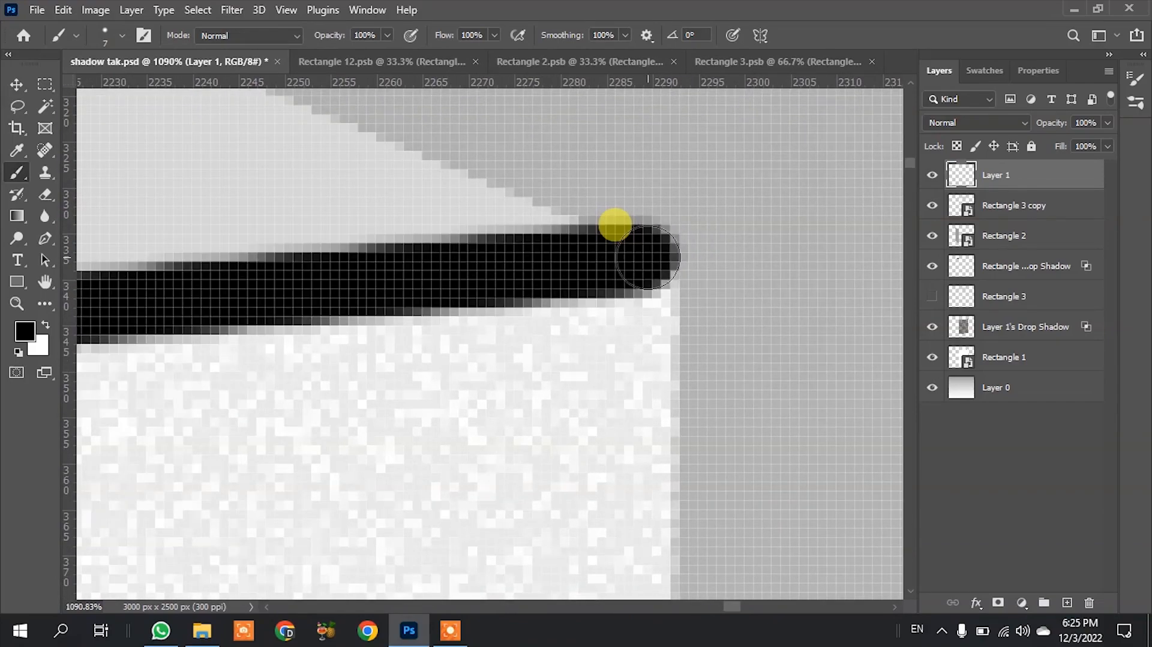
scroll(791, 210, "down", 4)
scroll(799, 230, "down", 5)
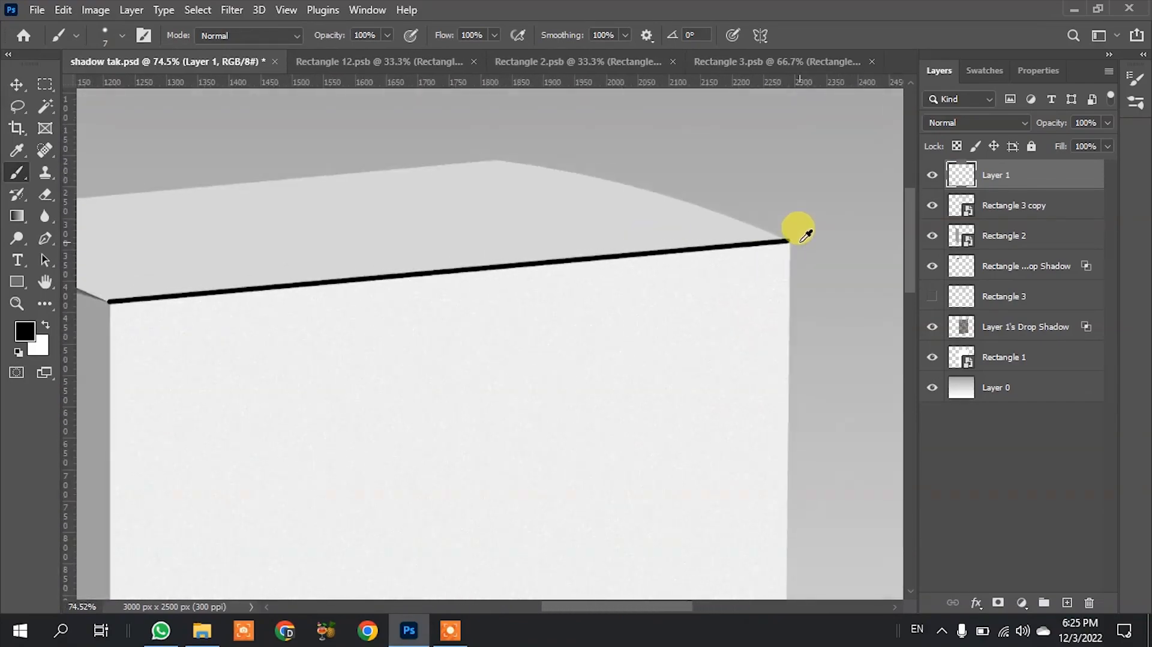
left_click(21, 83)
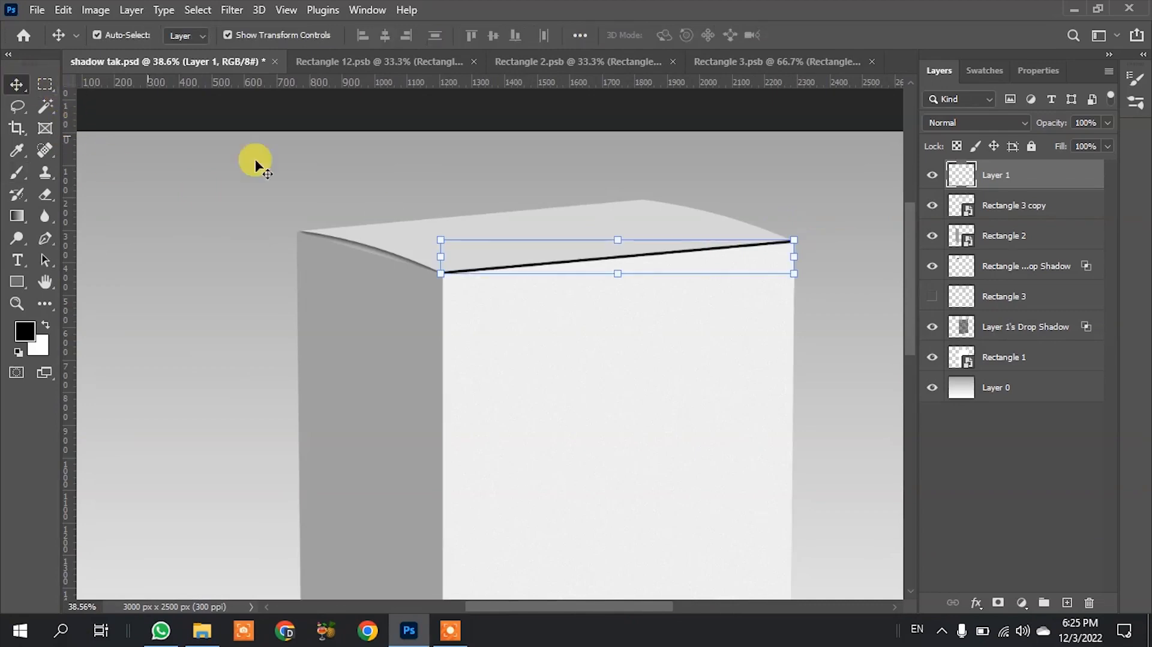
Step: Lower the opacity of Layer 1, the black line along the lid's front edge, to 52%
scroll(801, 239, "up", 4)
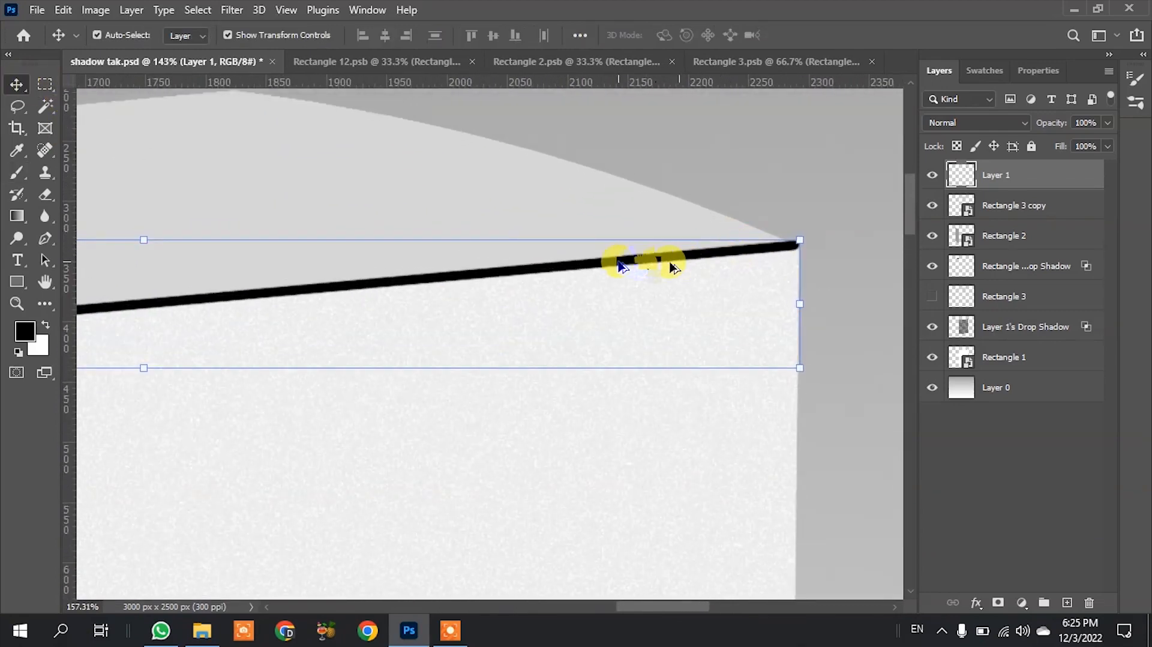
scroll(553, 265, "up", 2)
scroll(660, 258, "down", 4)
left_click(1107, 122)
left_click_drag(1109, 142, 1068, 142)
Step: Soften the lid's front-edge shadow line on Layer 1 with a Gaussian Blur
left_click(232, 10)
mouse_move(218, 226)
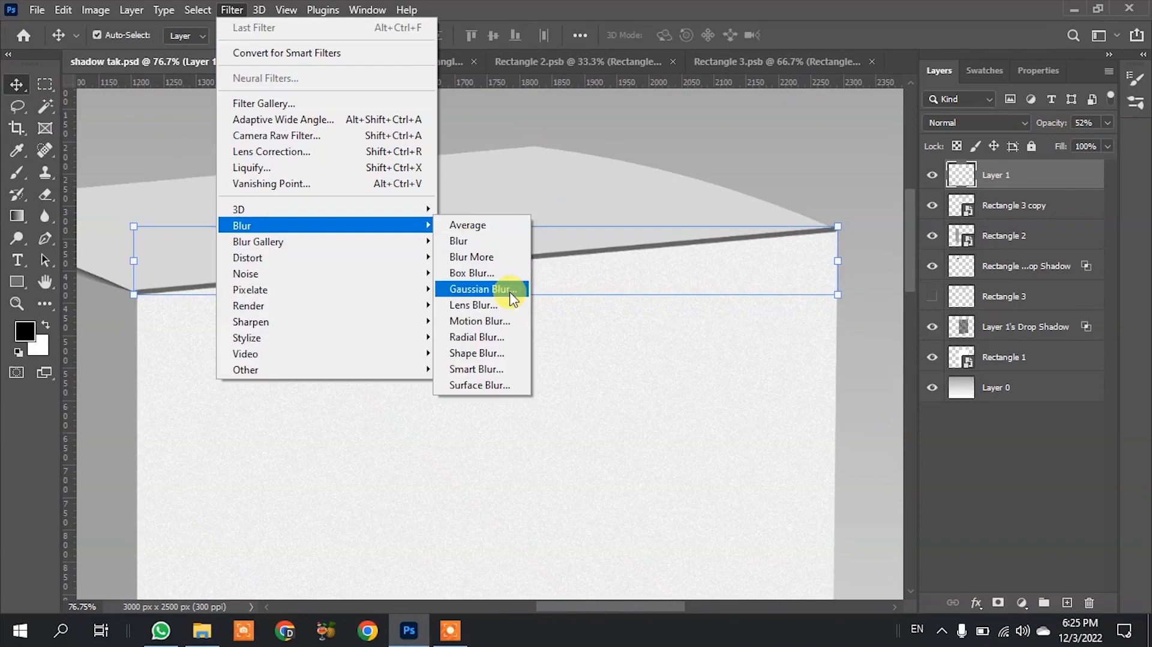
left_click(512, 290)
left_click_drag(830, 498, 840, 498)
left_click(1036, 264)
scroll(153, 299, "up", 3)
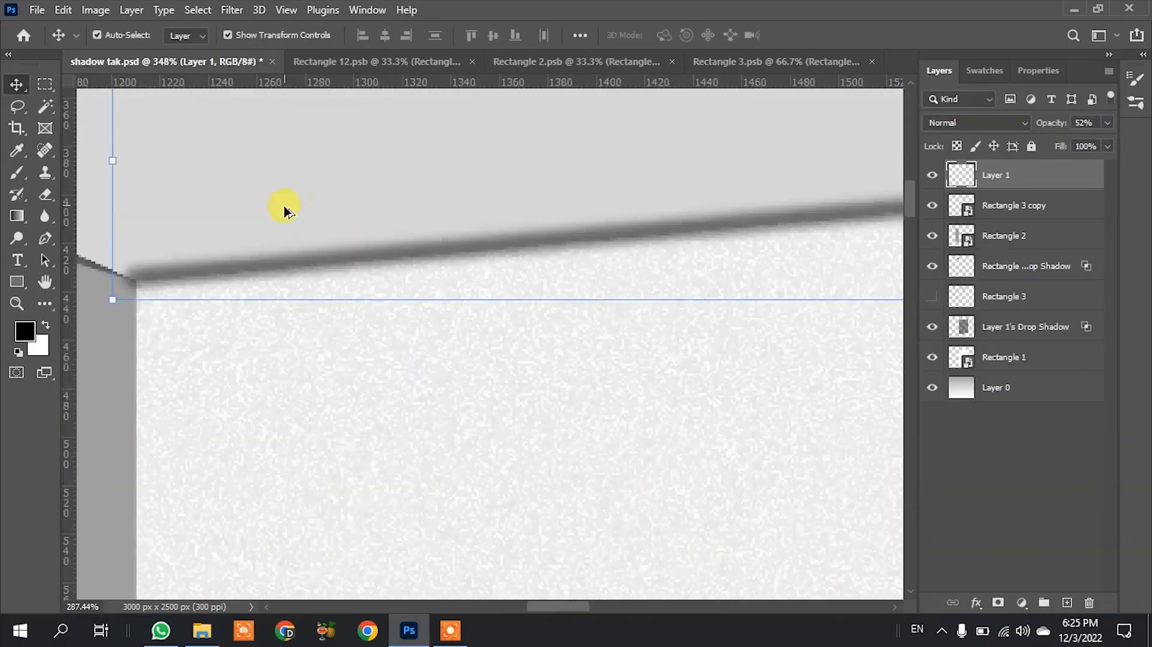
Step: Move the Layer 1's Drop Shadow and Rectangle 1 layers to the top of the layer stack
scroll(283, 206, "down", 4)
mouse_move(989, 168)
left_mouse_down()
mouse_move(995, 296)
mouse_move(984, 167)
mouse_move(1012, 189)
mouse_move(1008, 175)
left_mouse_up()
key("ctrl+z")
scroll(694, 223, "up", 5)
left_click(996, 326)
scroll(813, 231, "down", 3)
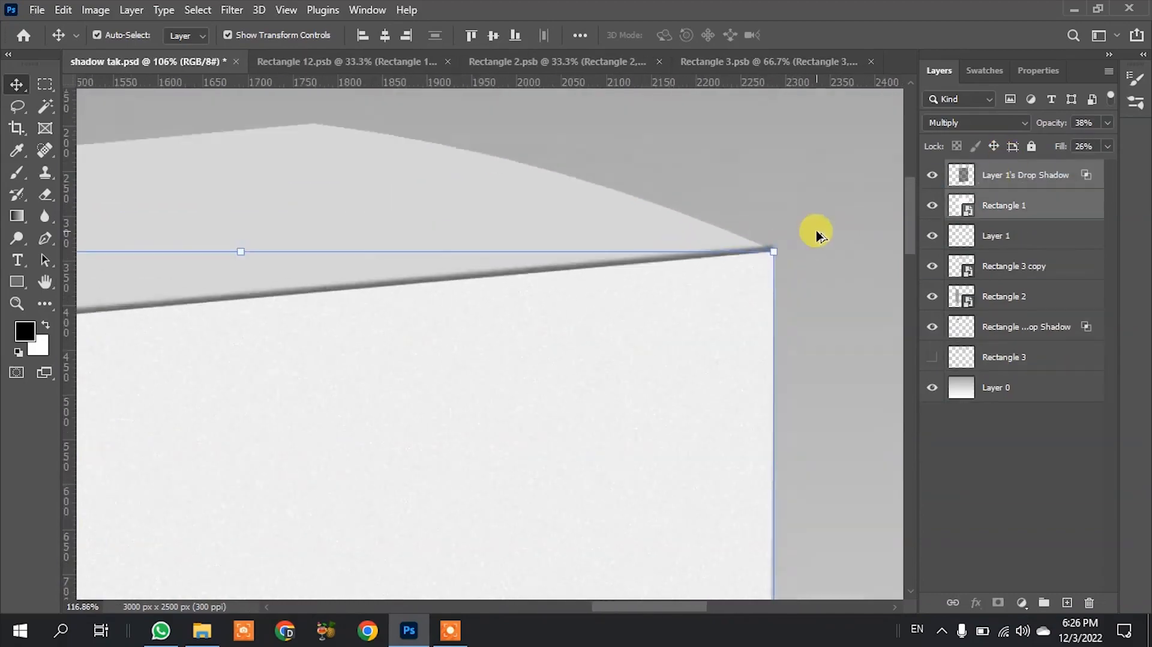
Step: Erase the excess of Layer 1's blurred shadow line at both ends of the lid's front edge
left_click(996, 235)
key("e")
scroll(570, 290, "up", 4)
left_click_drag(570, 290, 634, 160)
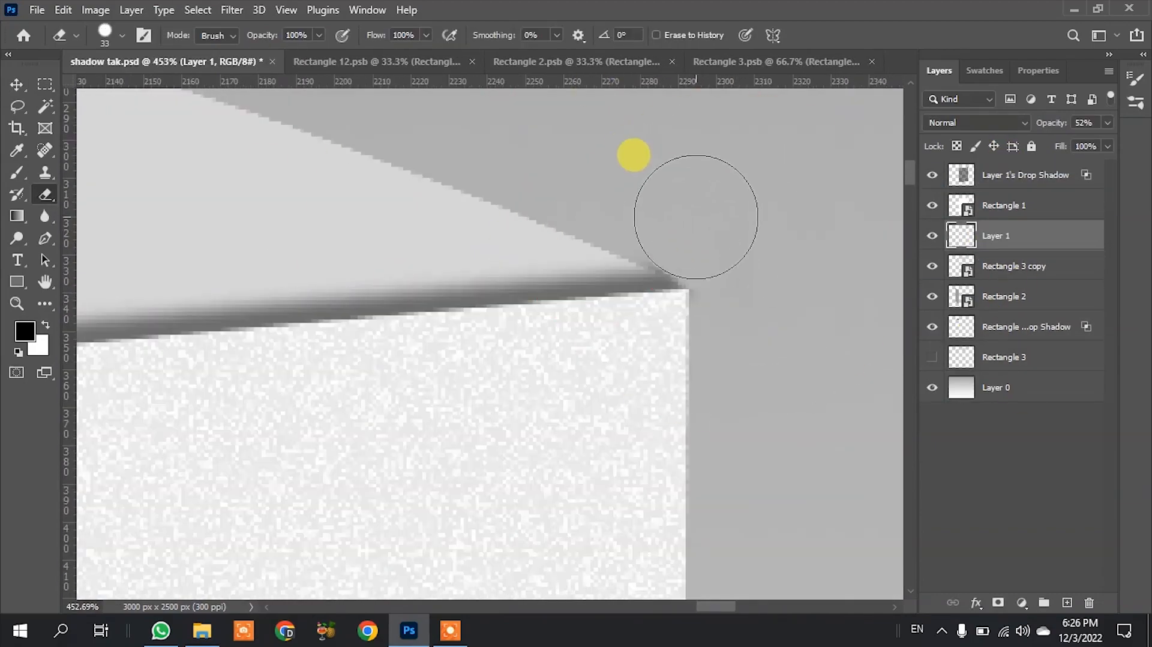
scroll(681, 274, "up", 5)
left_click_drag(398, 282, 395, 348)
scroll(395, 349, "down", 9)
Step: Try to move the Rectangle 3 copy layer to the top of the layer stack
key("v")
left_click_drag(1014, 266, 1002, 175)
key("ctrl+z")
scroll(414, 205, "down", 4)
Step: Skew the left end of Layer 1's shadow line to fit the box's upper front corner
left_click(414, 206)
scroll(420, 207, "up", 10)
key("ctrl+t")
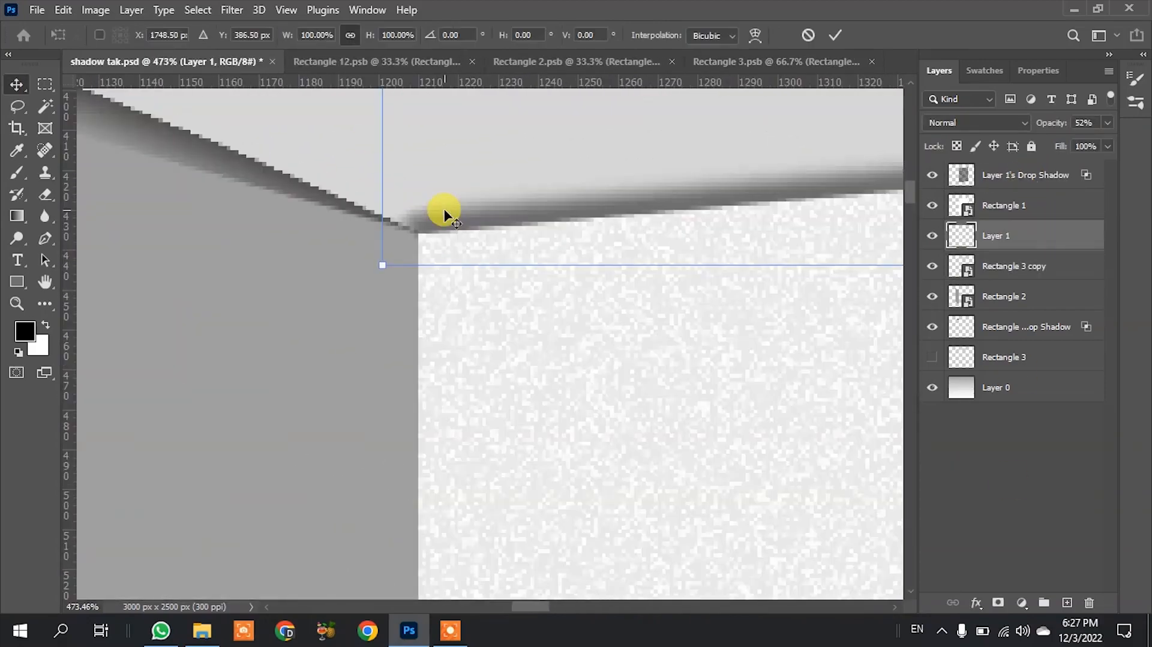
left_click_drag(309, 281, 306, 272)
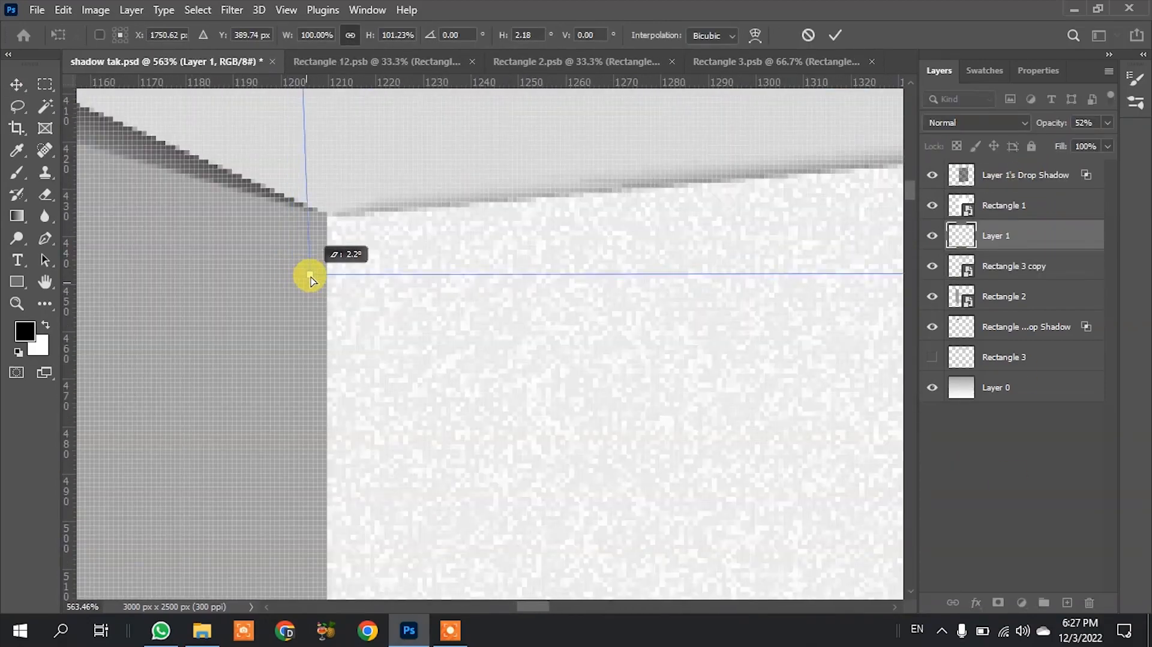
scroll(306, 272, "down", 5)
left_click(835, 35)
Step: Stretch the right end of Layer 1's shadow line to the box's corner and erase the shadow spilling outside the box
scroll(648, 306, "up", 5)
scroll(615, 329, "up", 2)
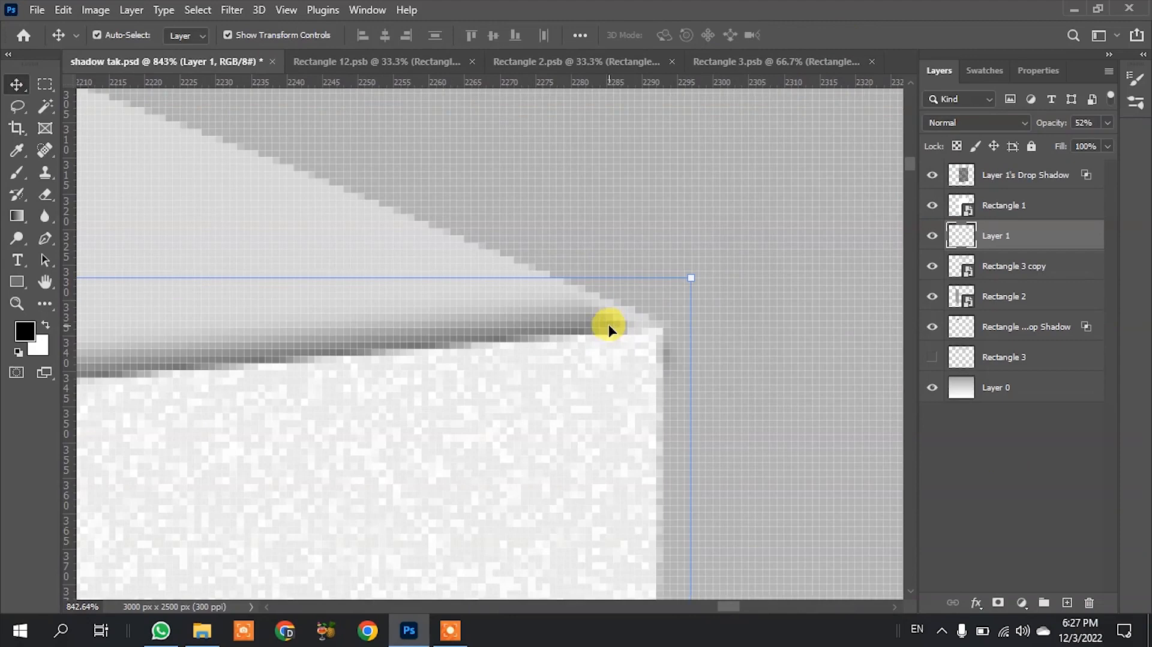
key("ctrl+t")
right_click(589, 328)
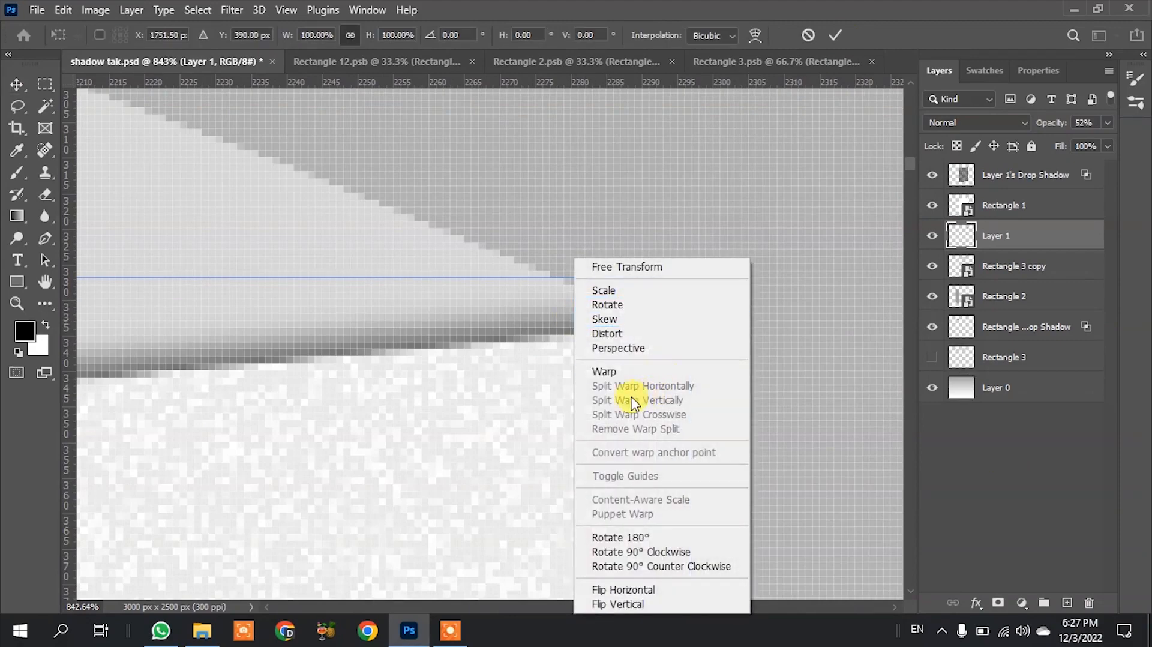
left_click(650, 336)
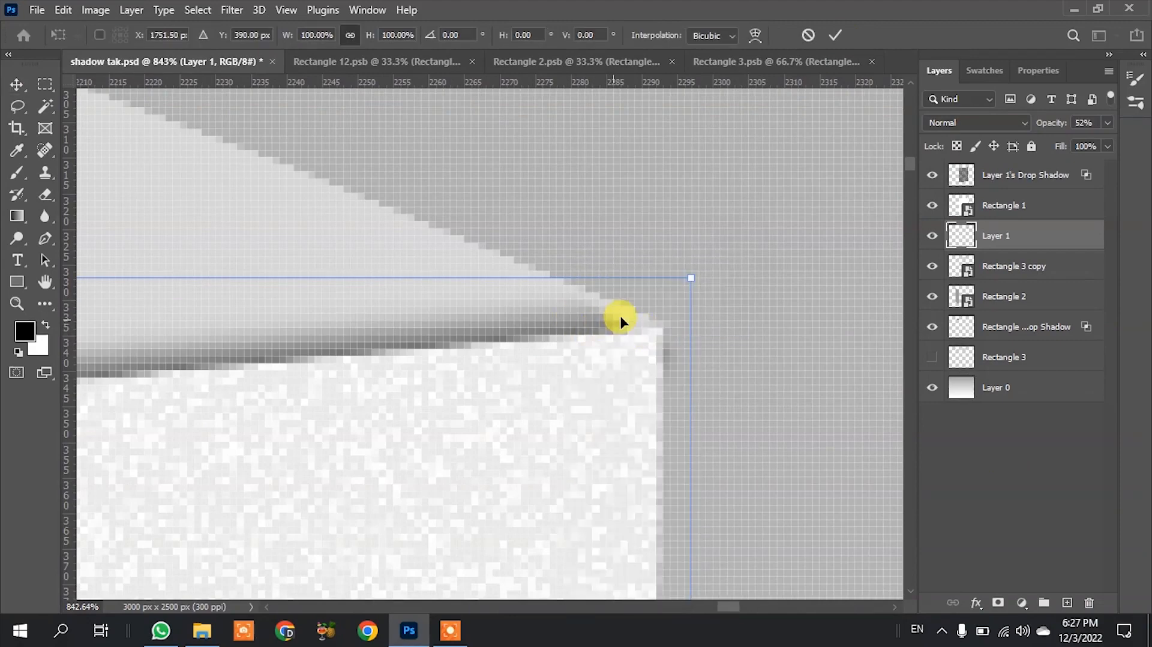
left_click_drag(690, 277, 715, 278)
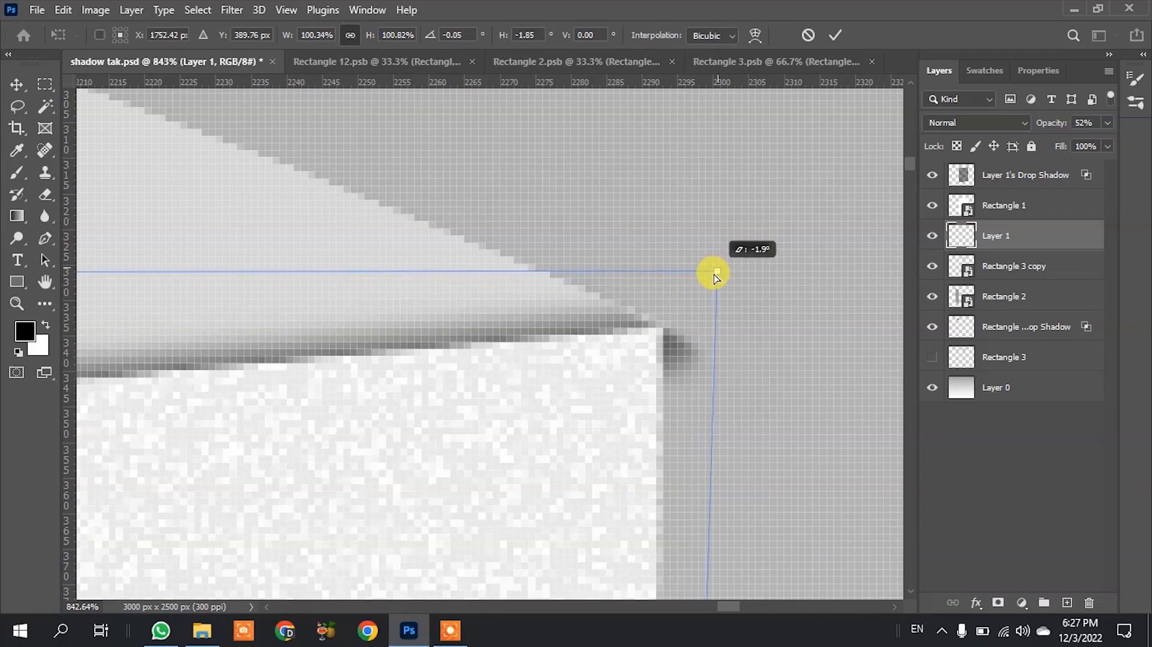
left_click_drag(714, 277, 715, 276)
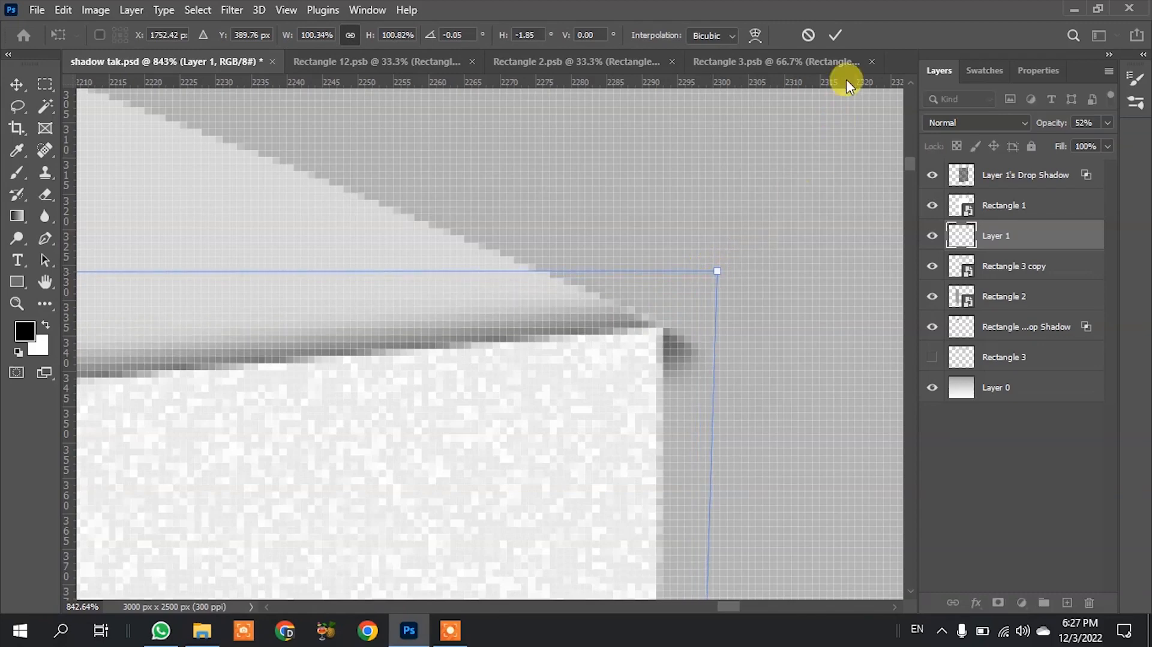
left_click(837, 34)
key("e")
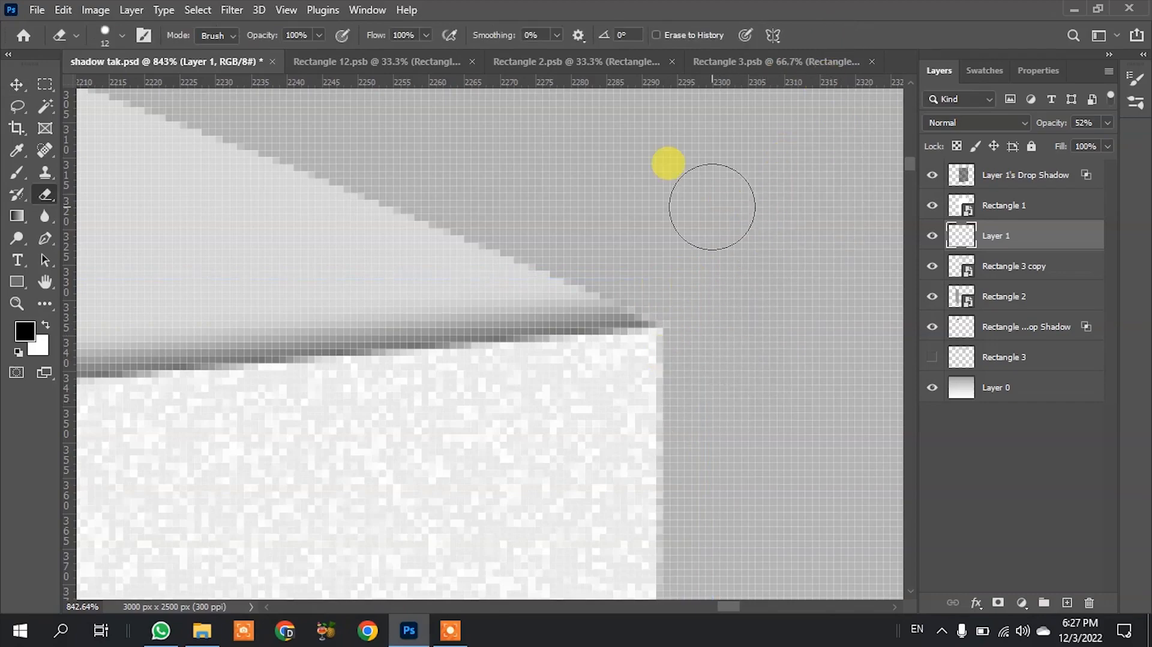
scroll(719, 206, "down", 10)
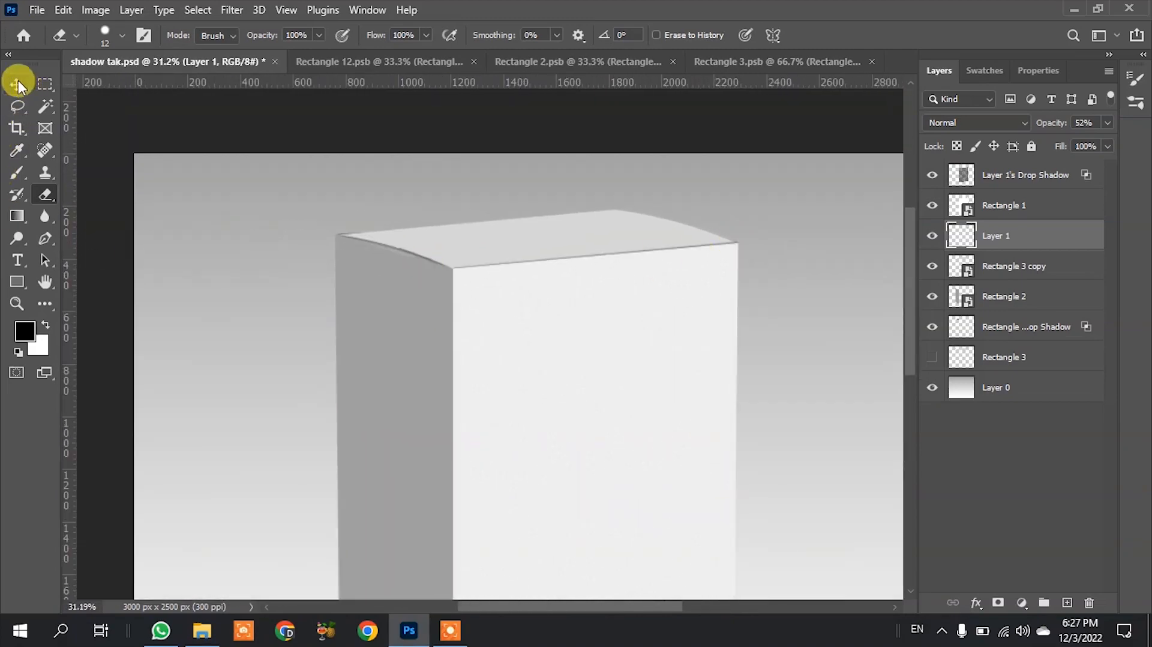
Step: Examine how the bottom edges of the box stand out against the white floor
left_click(16, 84)
scroll(384, 205, "down", 3)
left_click(725, 391)
scroll(478, 514, "up", 6)
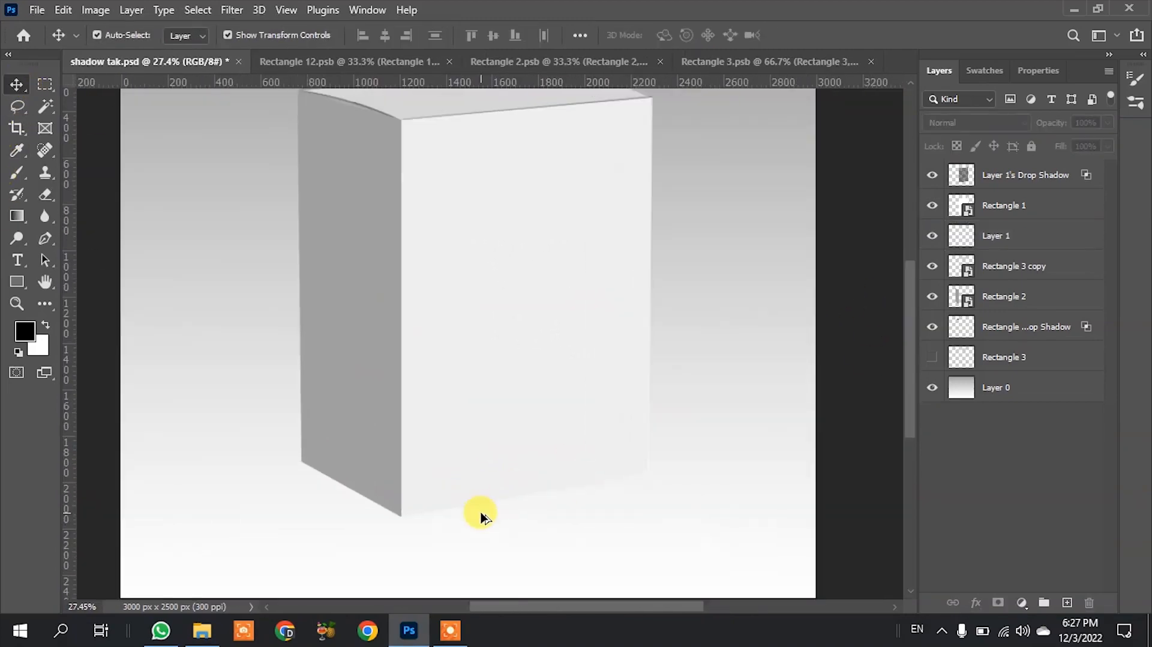
scroll(478, 514, "down", 5)
scroll(393, 487, "up", 2)
scroll(406, 479, "down", 1)
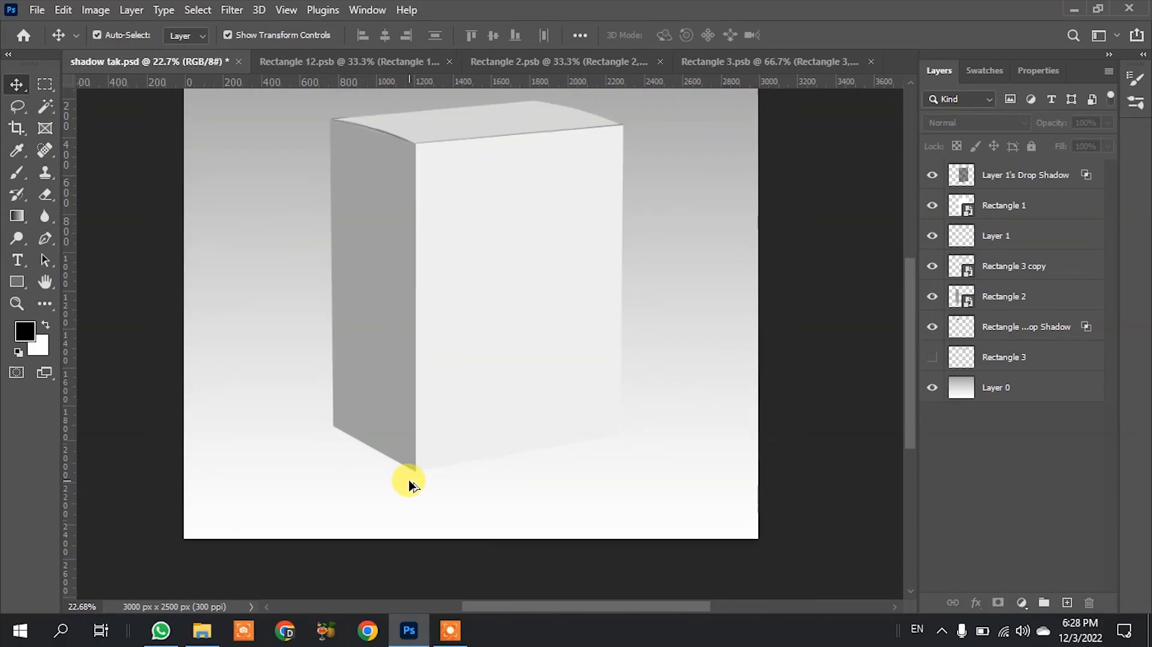
left_click(466, 420)
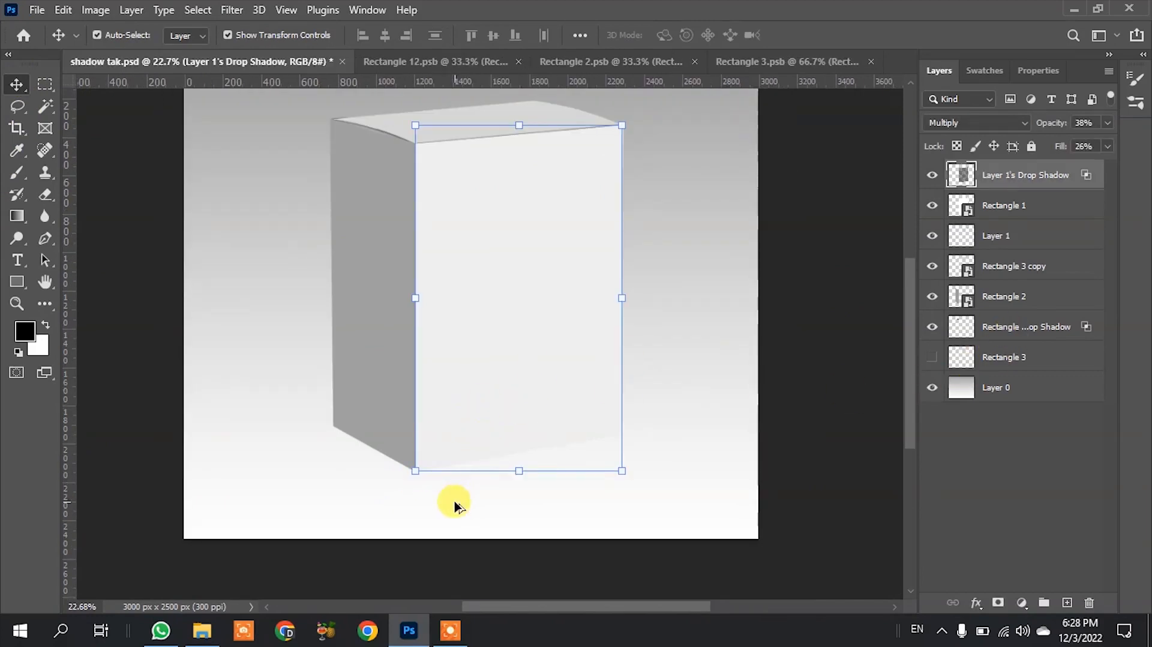
scroll(454, 507, "up", 1)
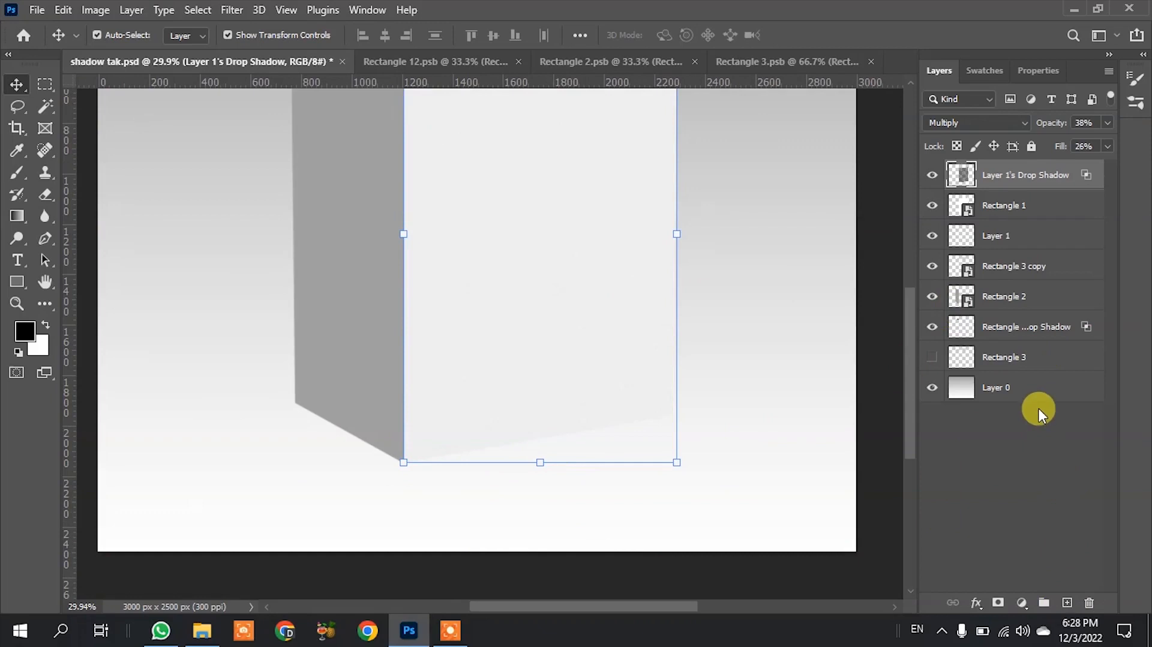
Step: Add a new layer directly above Layer 0 and enlarge the Brush tip to 842 px
left_click(1029, 362)
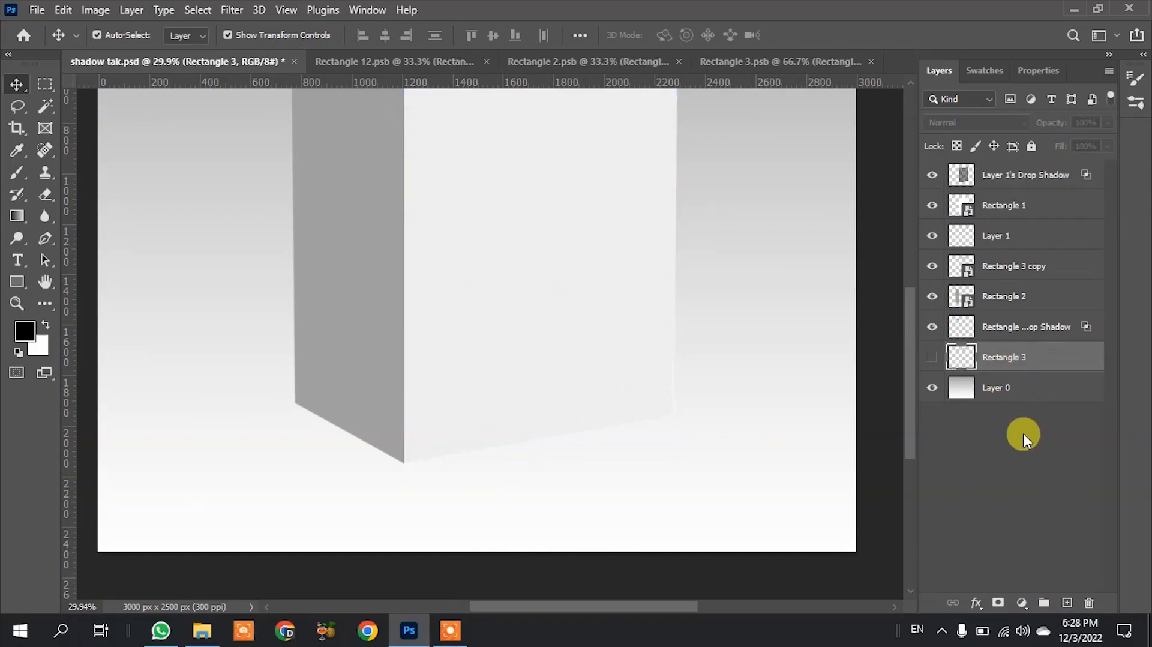
left_click(1068, 603)
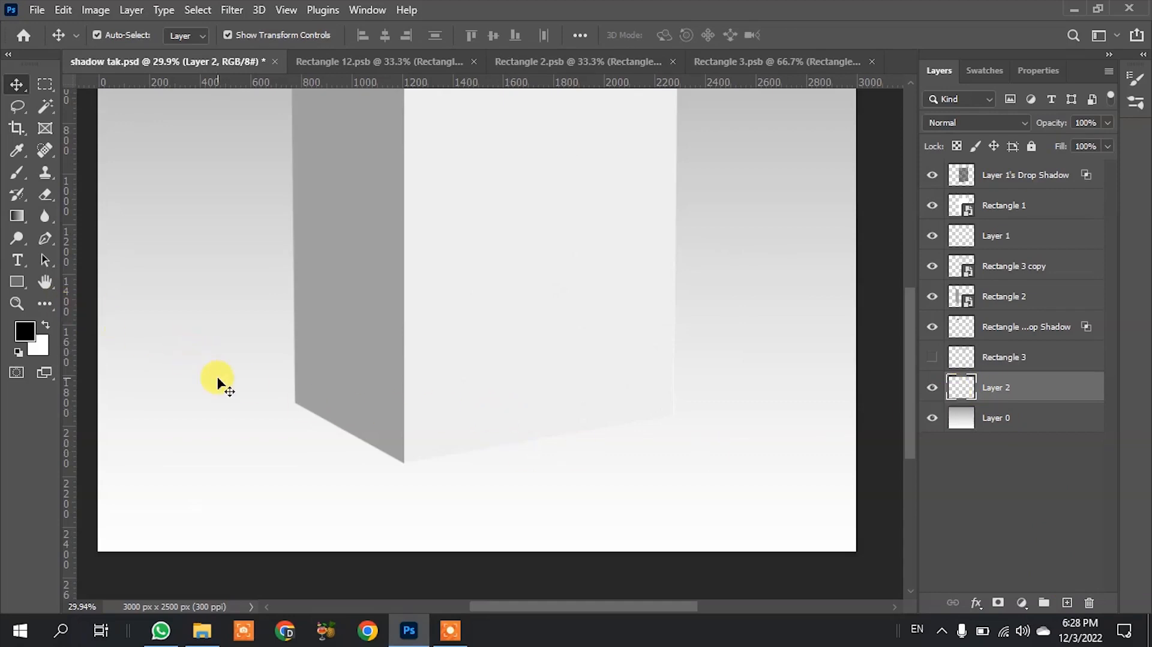
key("b")
mouse_move(192, 396)
left_mouse_down()
mouse_move(290, 396)
mouse_move(281, 415)
left_mouse_up()
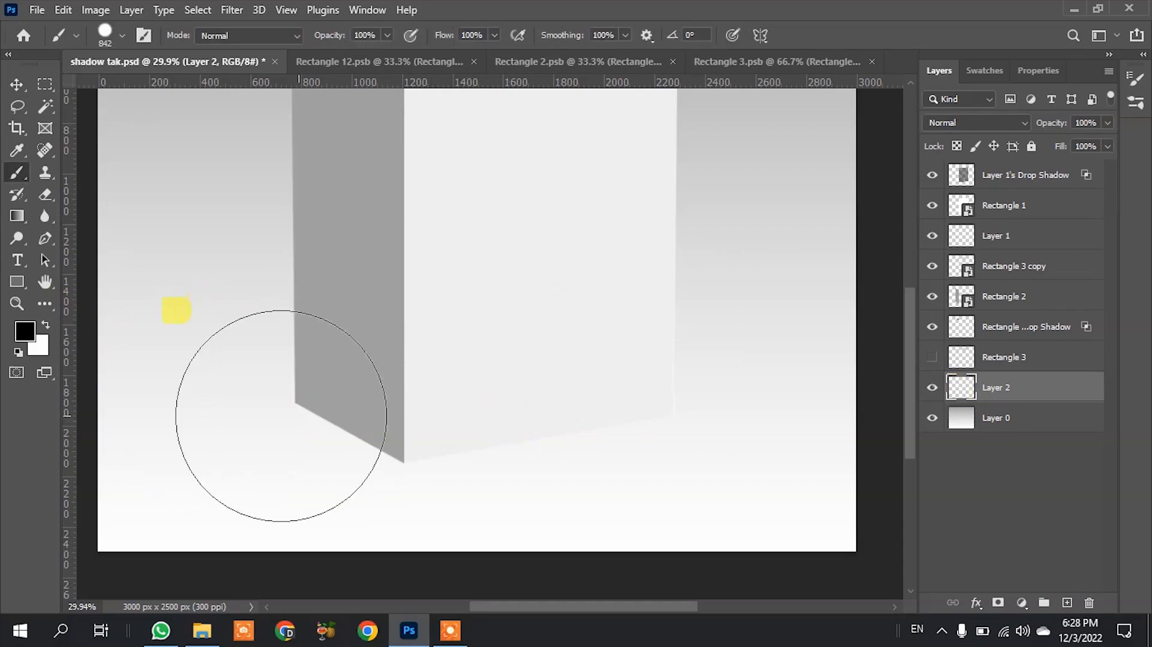
Step: Set the foreground colour to red and paint a wide contrast area behind the lower part of the box
left_click(26, 332)
left_click_drag(838, 412, 918, 318)
left_click(1087, 310)
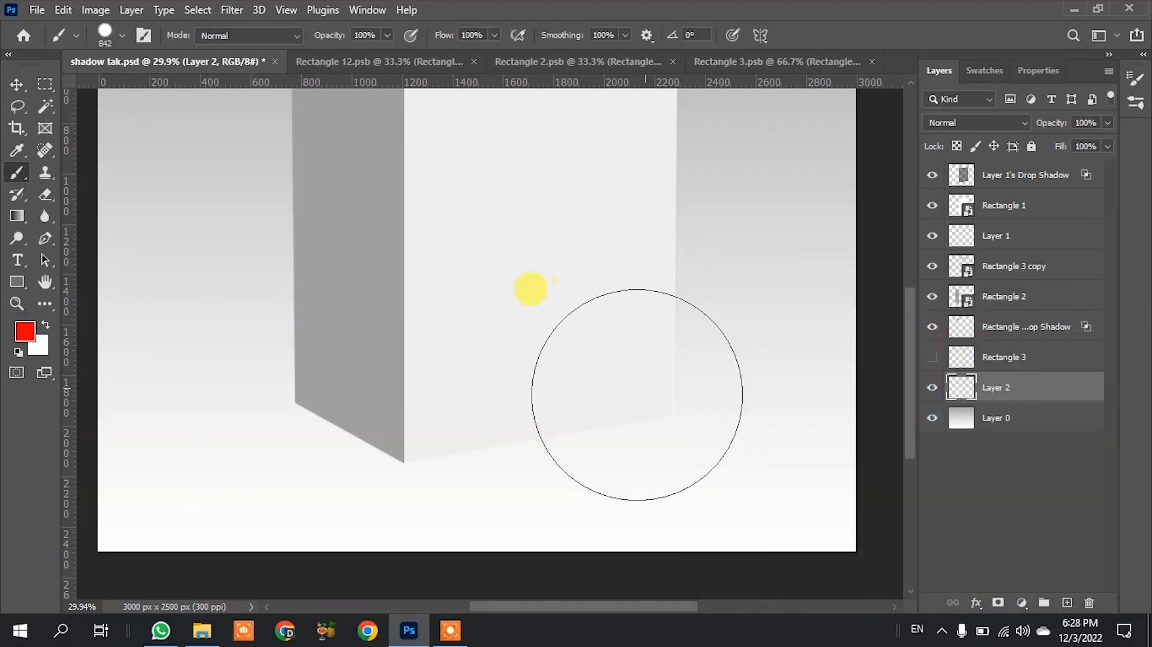
left_click_drag(638, 399, 274, 402)
mouse_move(274, 276)
left_mouse_down()
mouse_move(244, 544)
mouse_move(846, 468)
mouse_move(720, 327)
mouse_move(677, 203)
mouse_move(154, 334)
mouse_move(159, 309)
mouse_move(664, 221)
mouse_move(660, 544)
left_mouse_up()
left_click(17, 84)
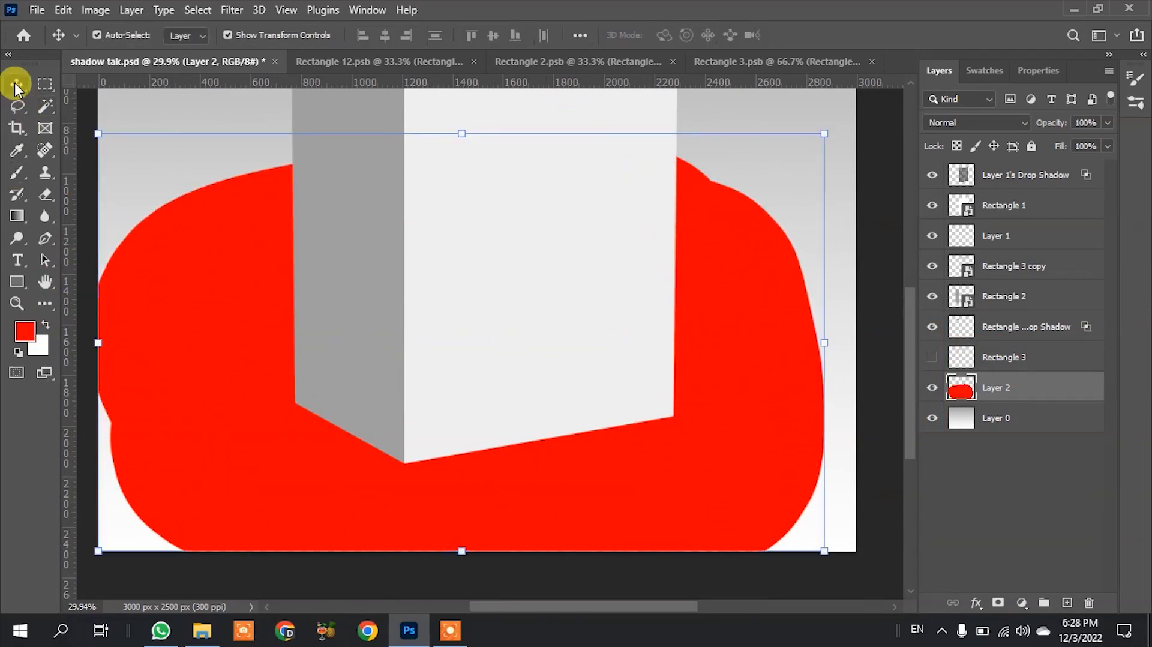
Step: Paint a straight black 30 px line on Layer 2 along the front face's bottom edge, from the lower front corner to the right corner
scroll(520, 325, "down", 3)
scroll(506, 372, "up", 4)
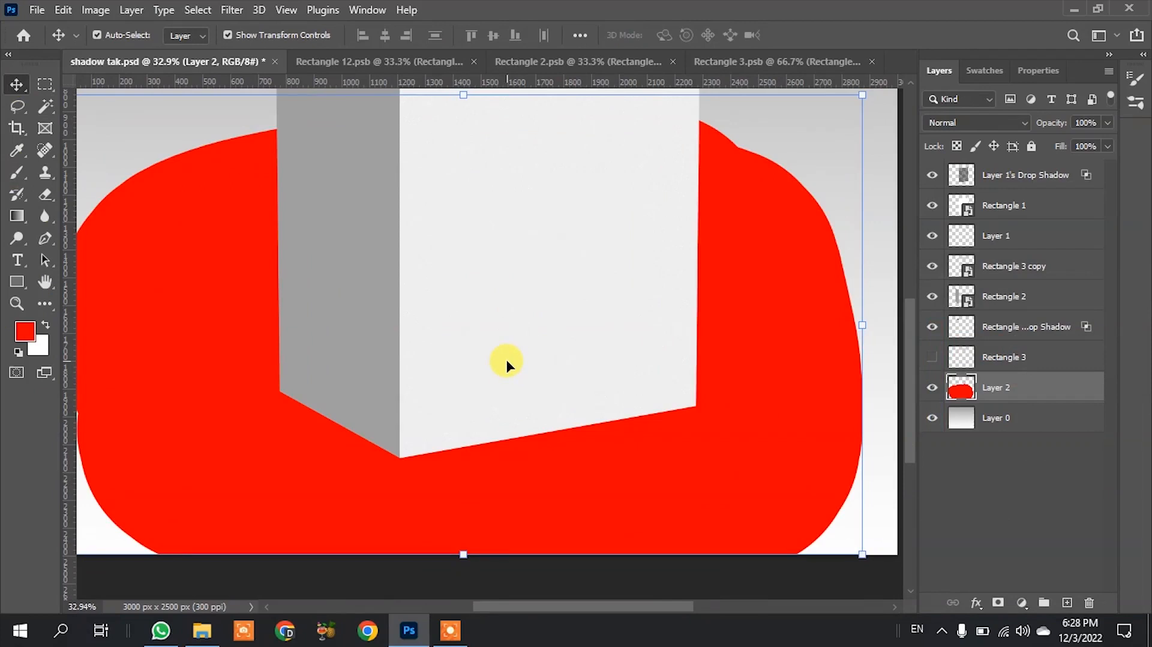
scroll(530, 377, "up", 1)
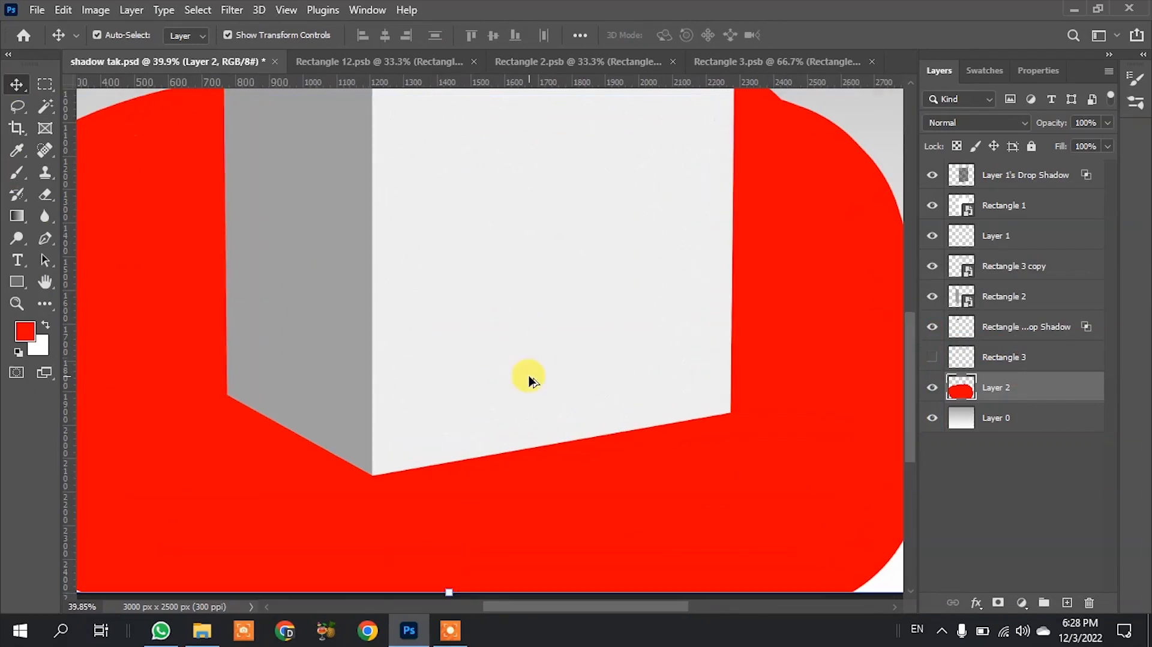
scroll(513, 420, "down", 2)
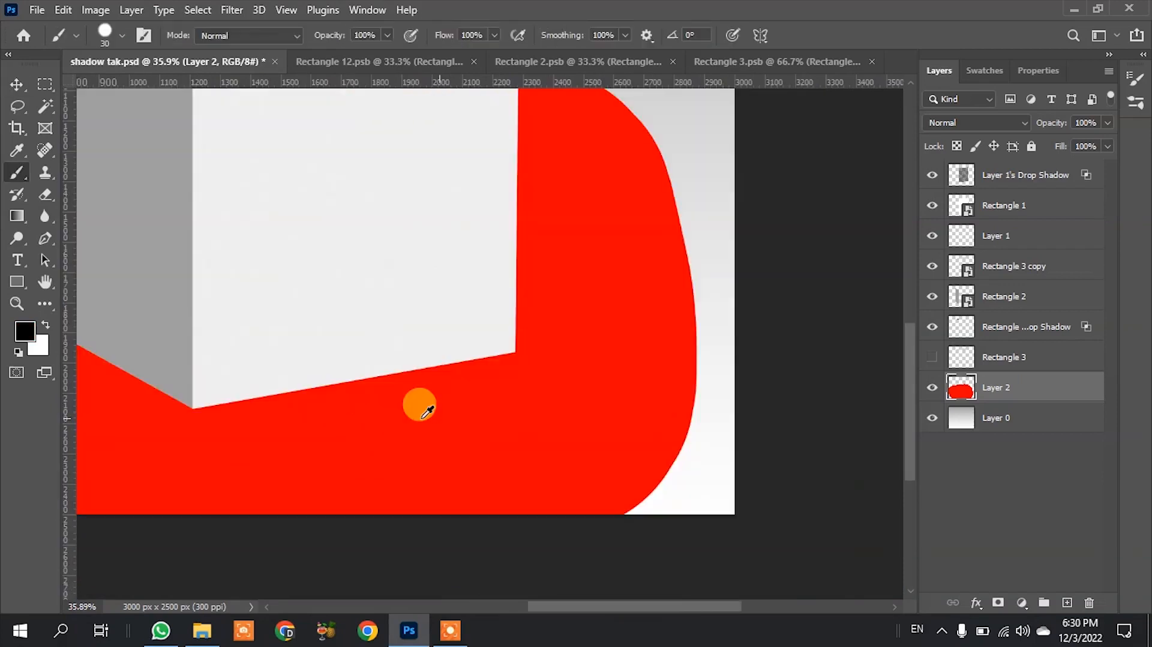
scroll(175, 424, "up", 2)
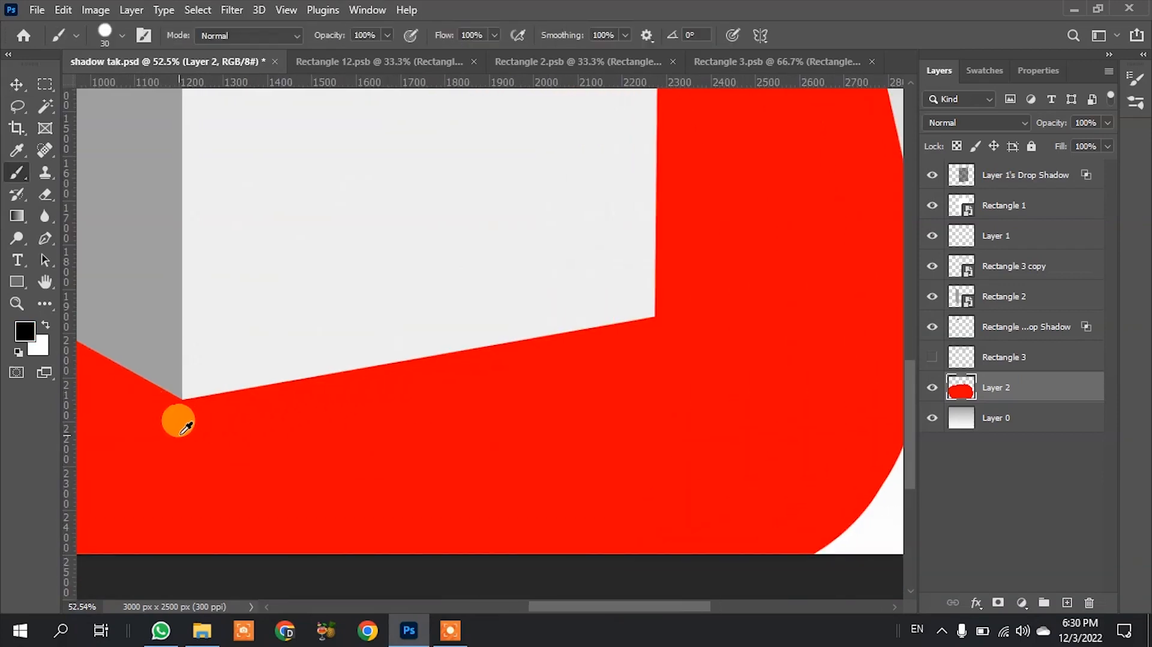
left_click(181, 400)
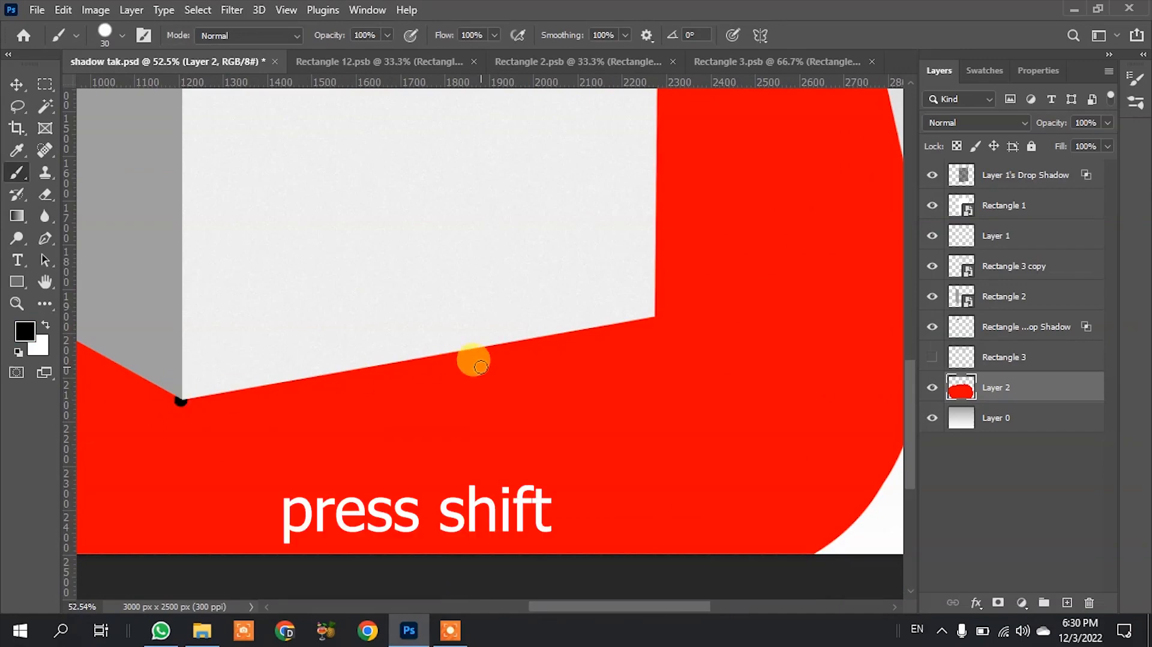
left_click(661, 313, "shift")
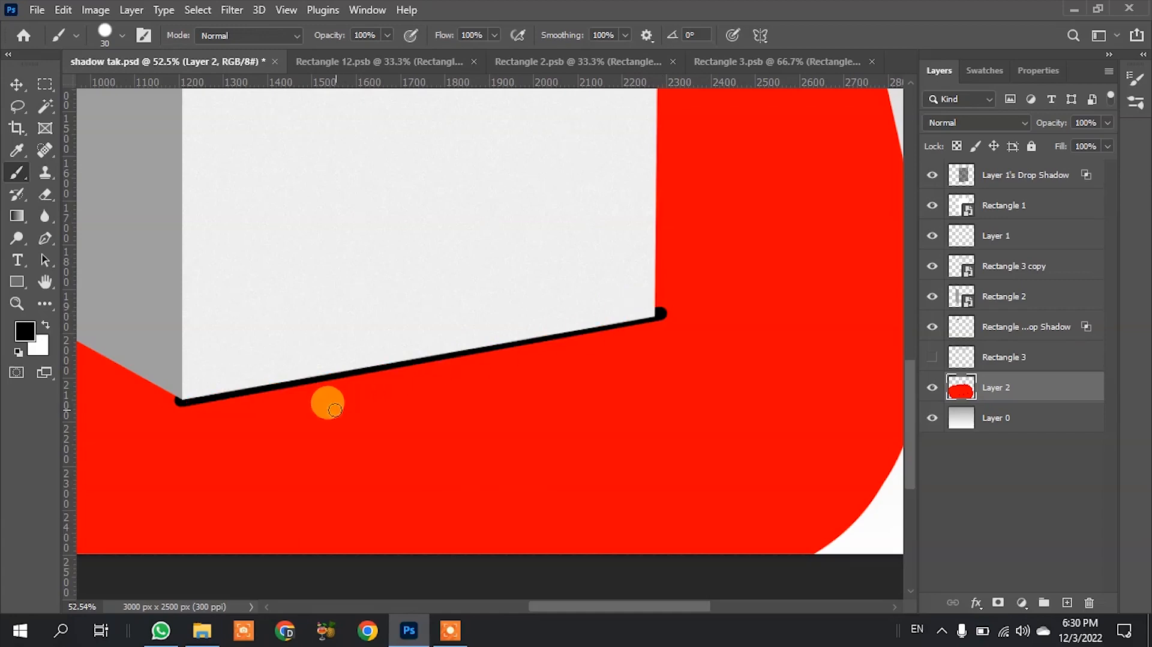
Step: Add a new layer directly above Rectangle 3 copy's Drop Shadow and activate the 30 px Brush
left_click(17, 86)
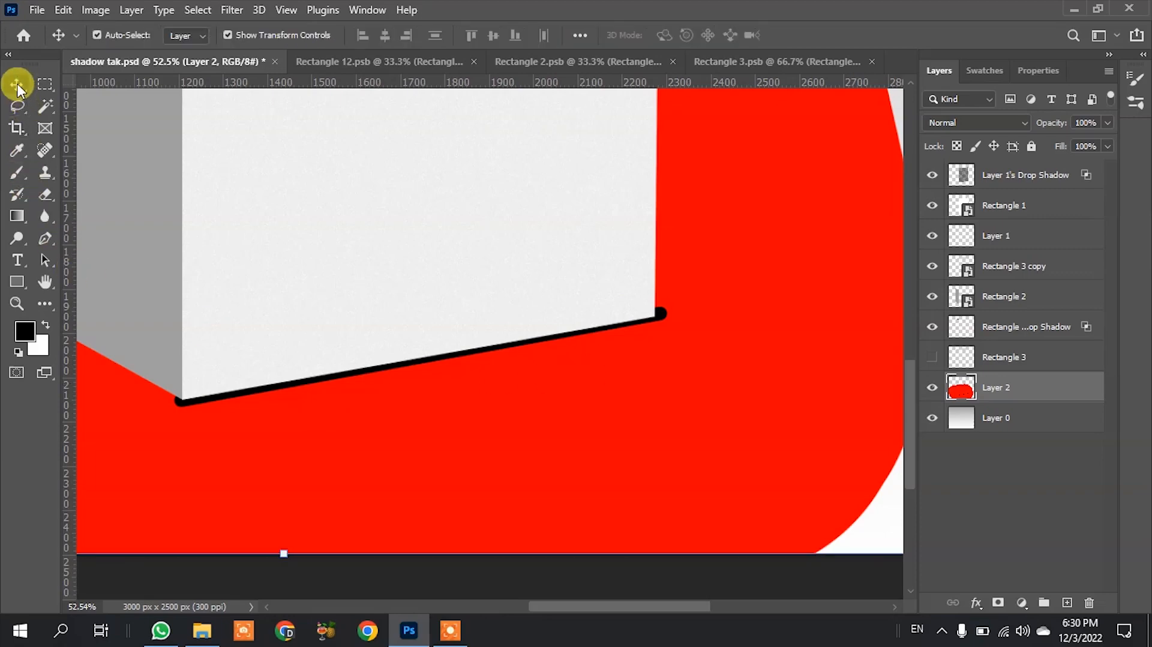
scroll(593, 274, "down", 2)
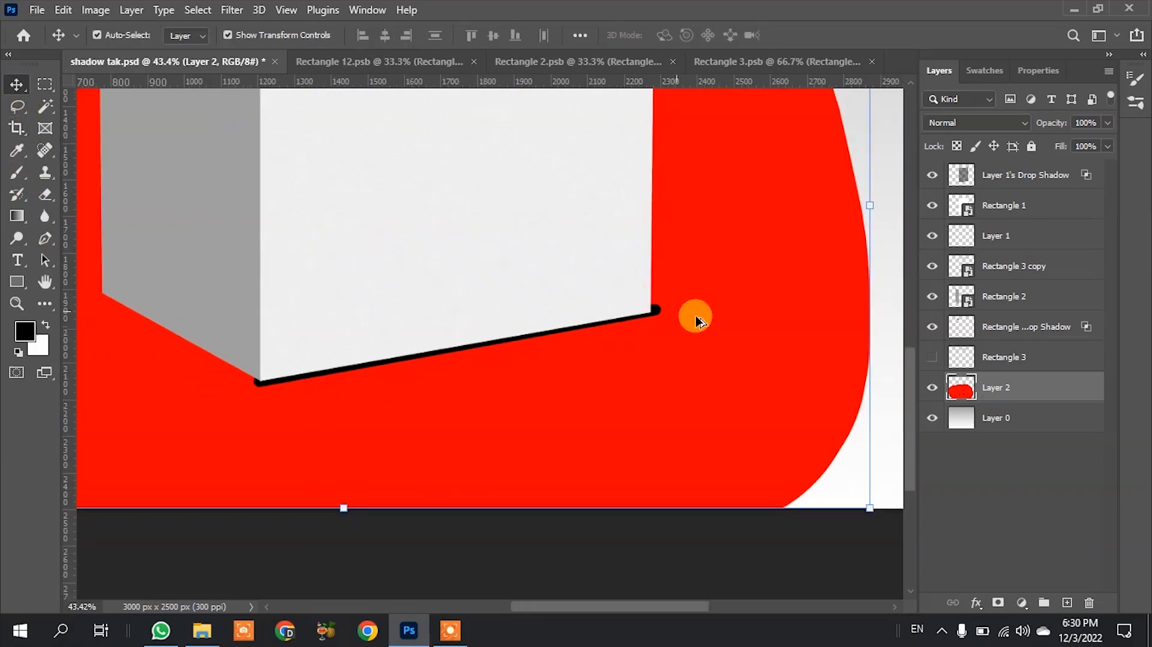
left_click(1011, 360)
left_click(1006, 329)
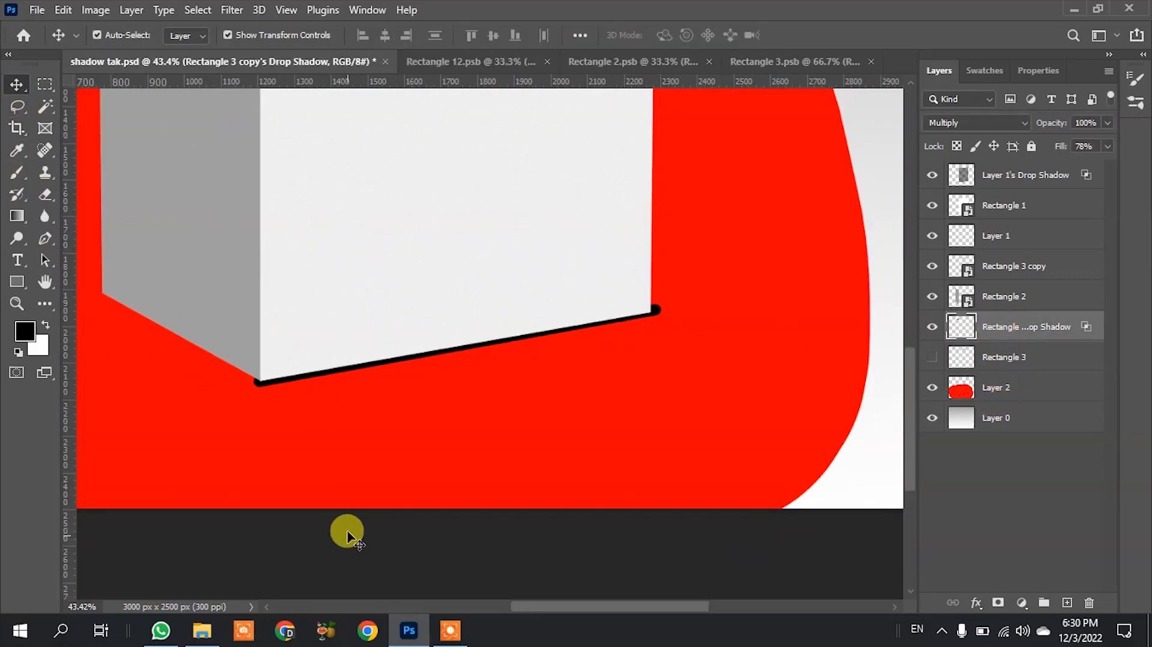
scroll(342, 398, "down", 1)
scroll(174, 344, "up", 1)
scroll(174, 344, "up", 3)
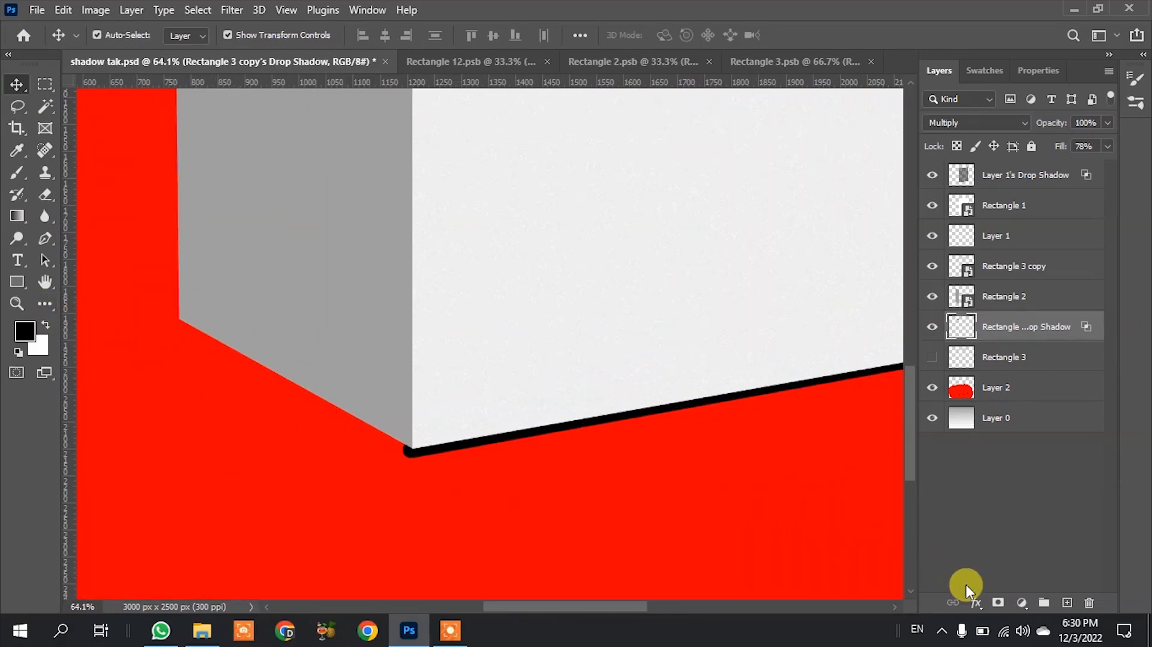
left_click(1067, 603)
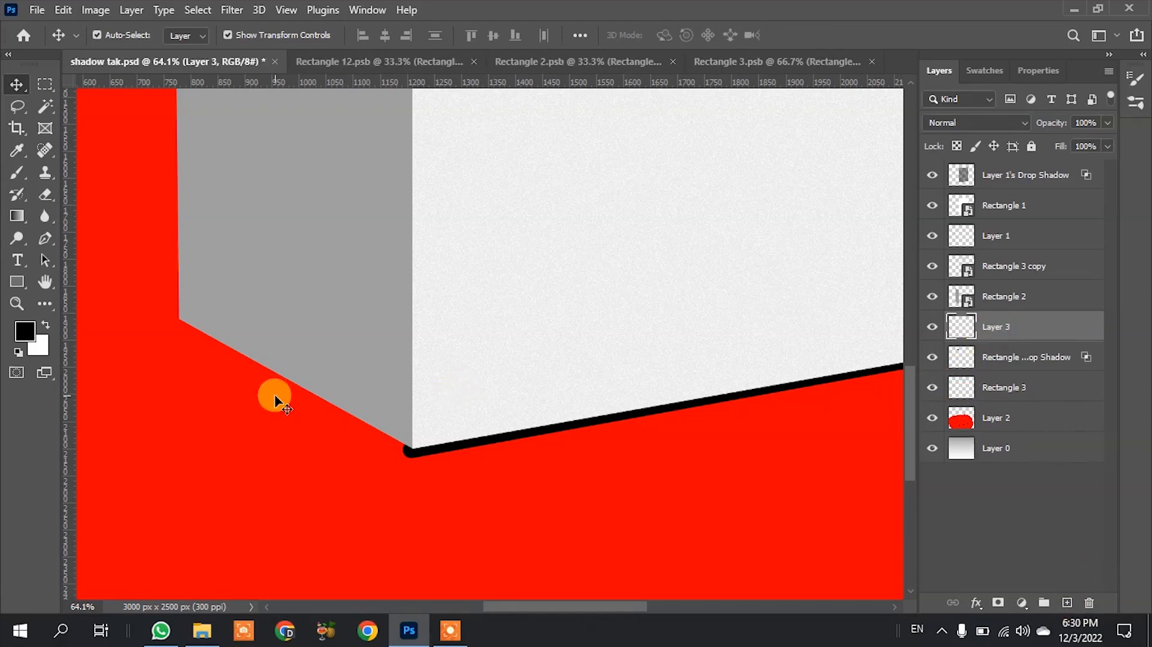
key("b")
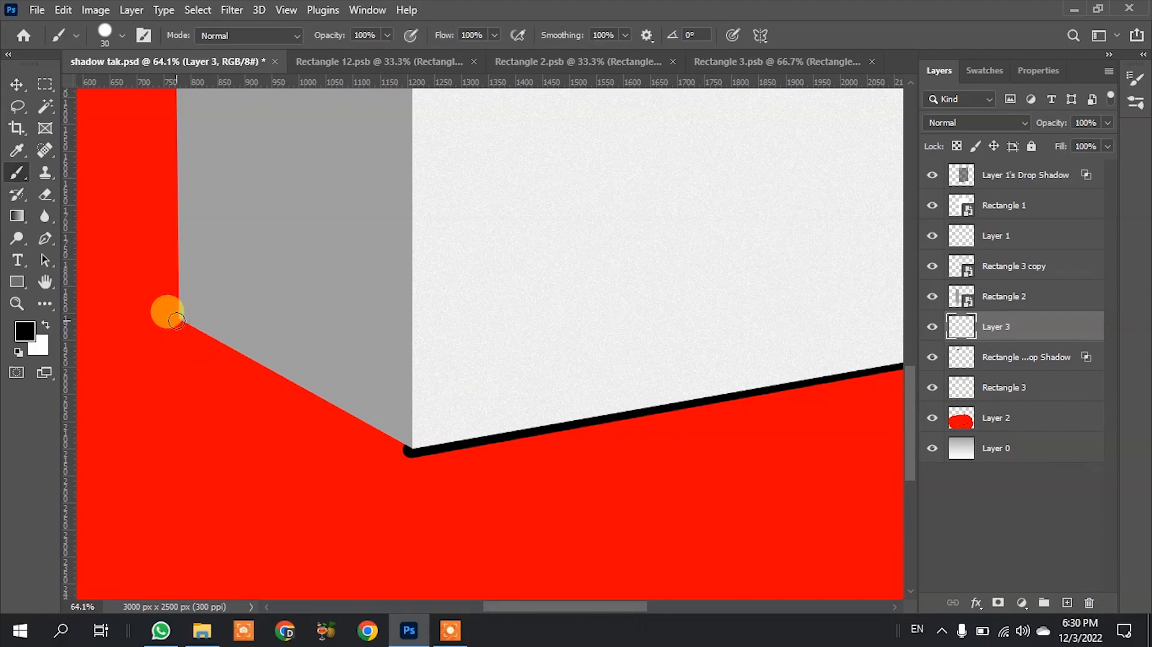
Step: Paint a straight black 30 px line on Layer 3 along the dark side face's bottom edge, from its outer corner to the lower front corner
left_click(174, 317)
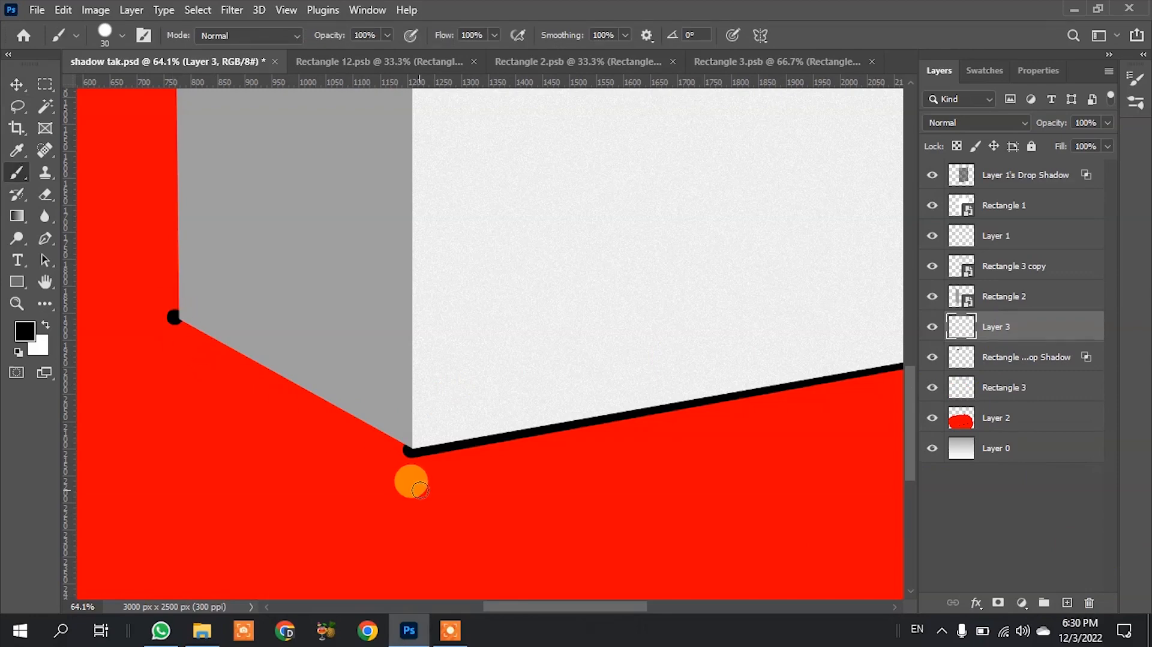
left_click(409, 447, "shift")
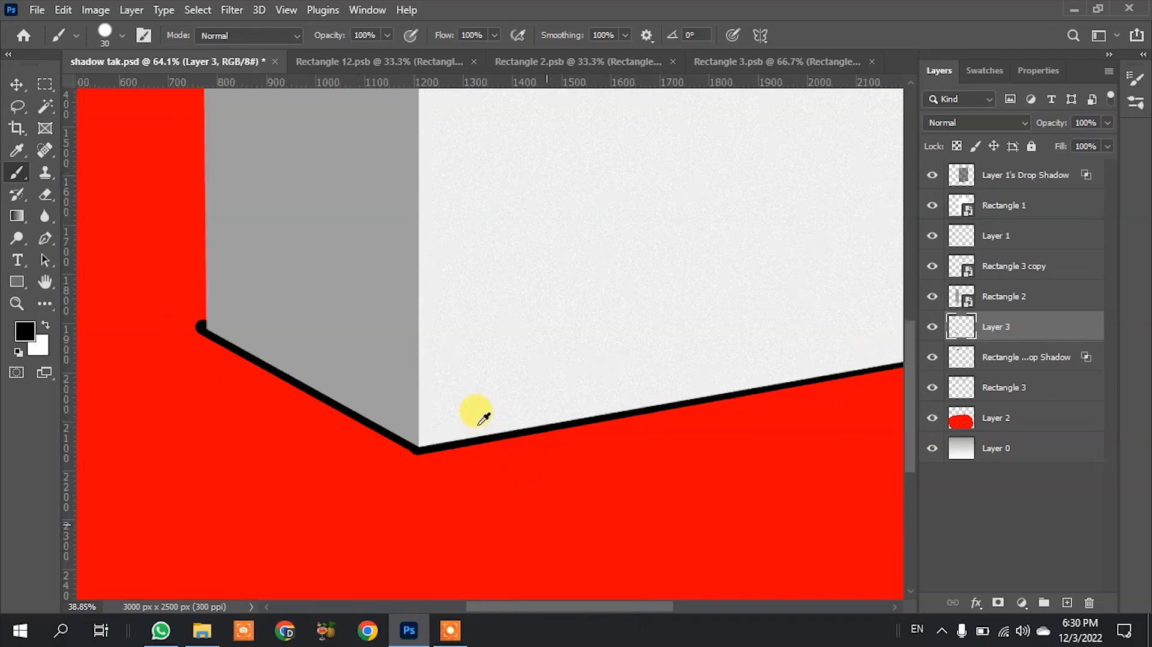
scroll(474, 414, "down", 4, "alt")
Step: Delete the red contrast layer, Layer 2, from behind the box
left_click(16, 85)
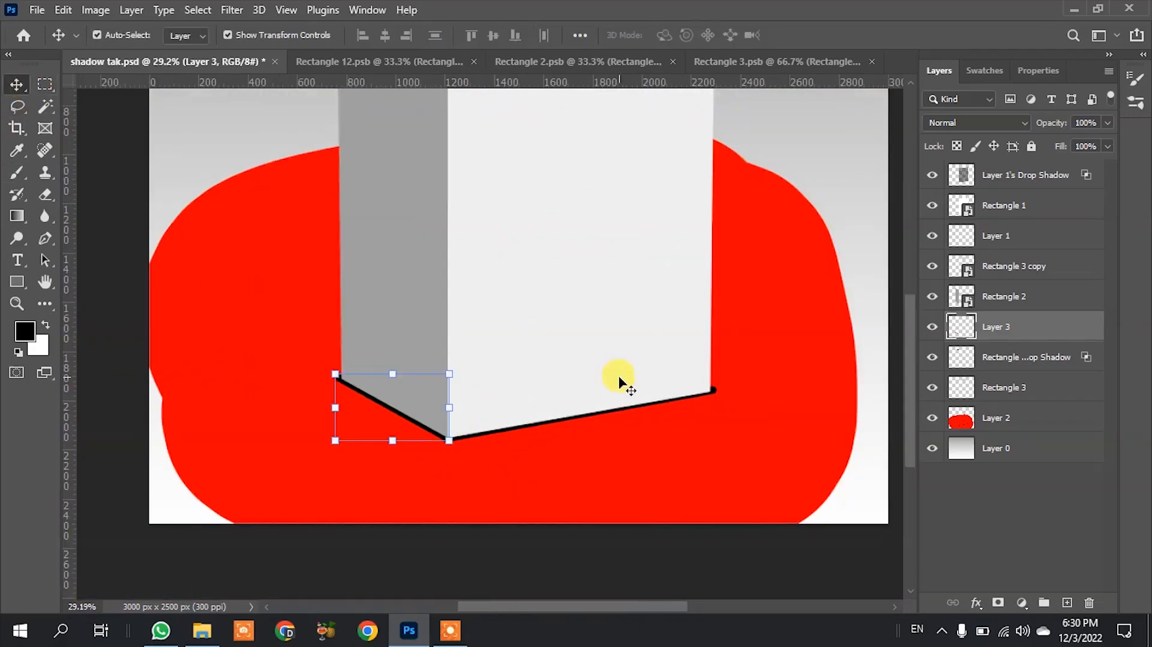
scroll(624, 382, "down", 2, "alt")
scroll(589, 405, "up", 1, "alt")
left_click(463, 231)
scroll(462, 231, "up", 1, "alt")
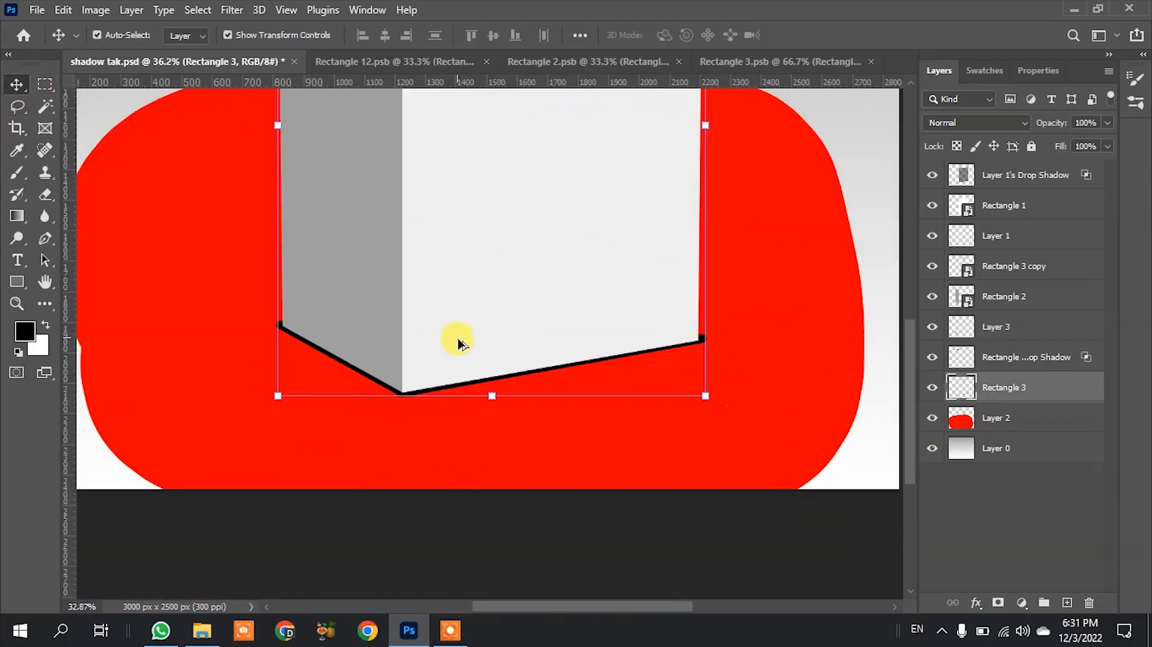
scroll(463, 232, "up", 2, "alt")
scroll(603, 347, "down", 2, "alt")
scroll(602, 347, "down", 1, "alt")
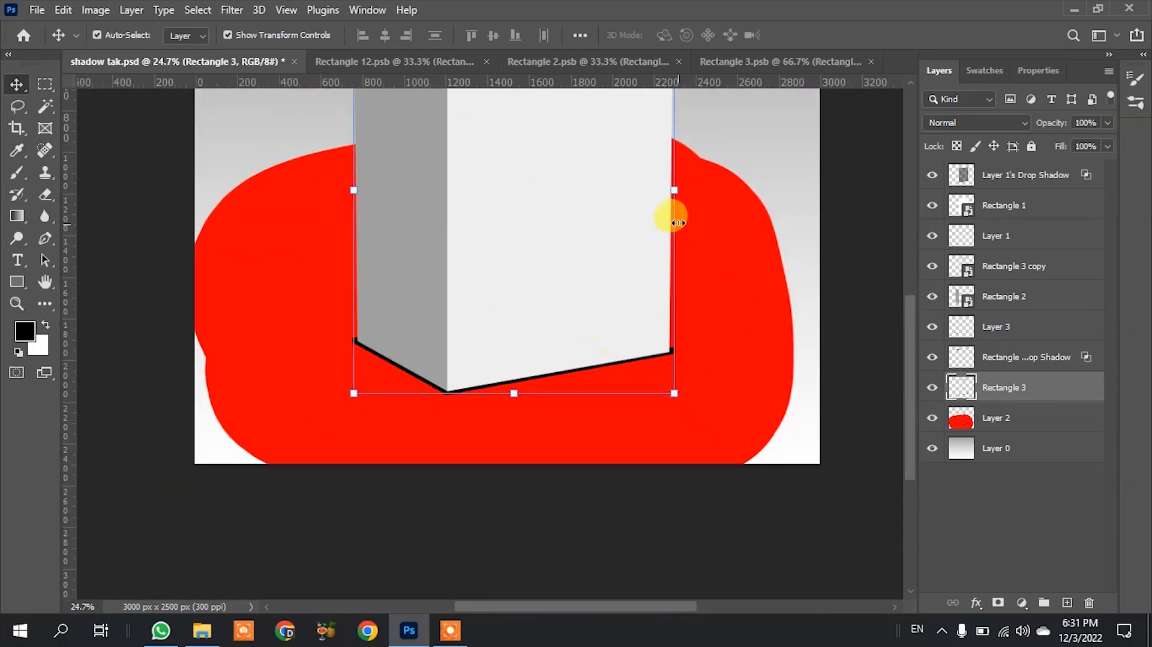
scroll(668, 216, "up", 1, "alt")
scroll(831, 543, "down", 1, "alt")
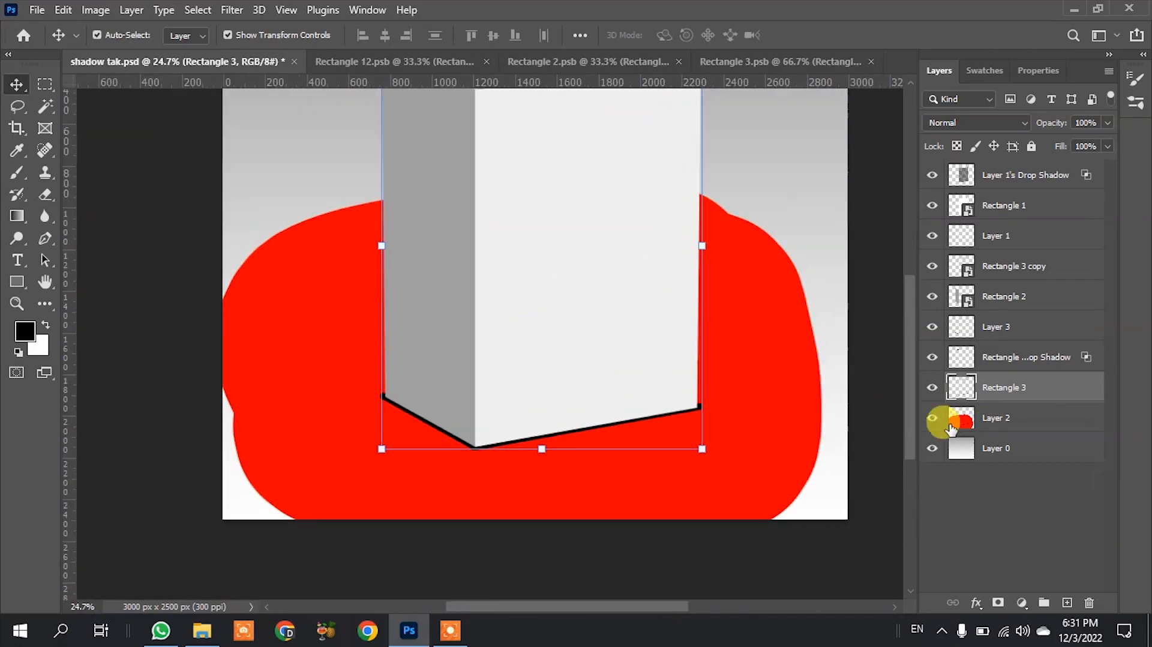
scroll(650, 375, "up", 1, "alt")
scroll(599, 347, "up", 1, "alt")
left_click(1017, 424)
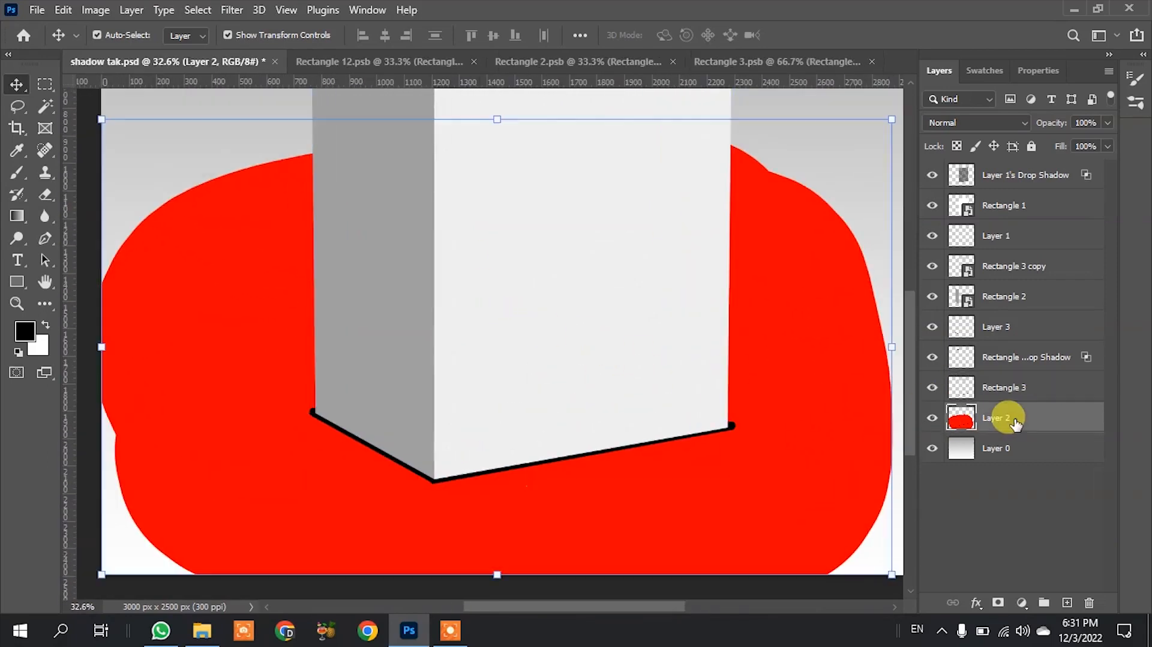
key("Delete")
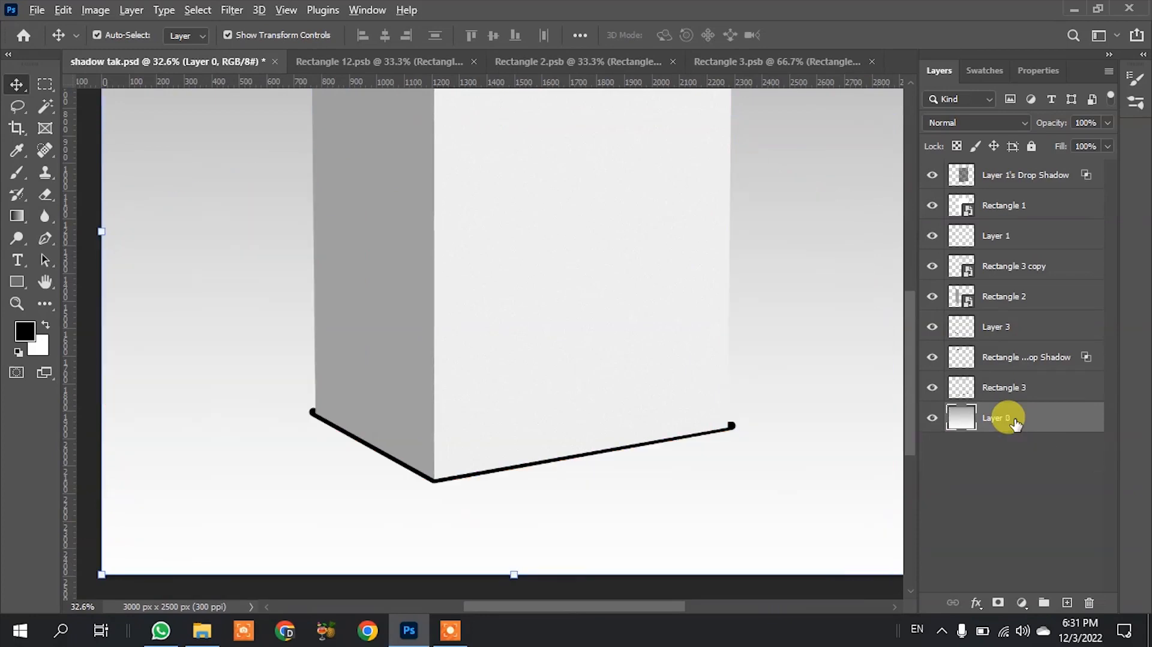
scroll(784, 488, "down", 2, "alt")
scroll(675, 401, "up", 1, "alt")
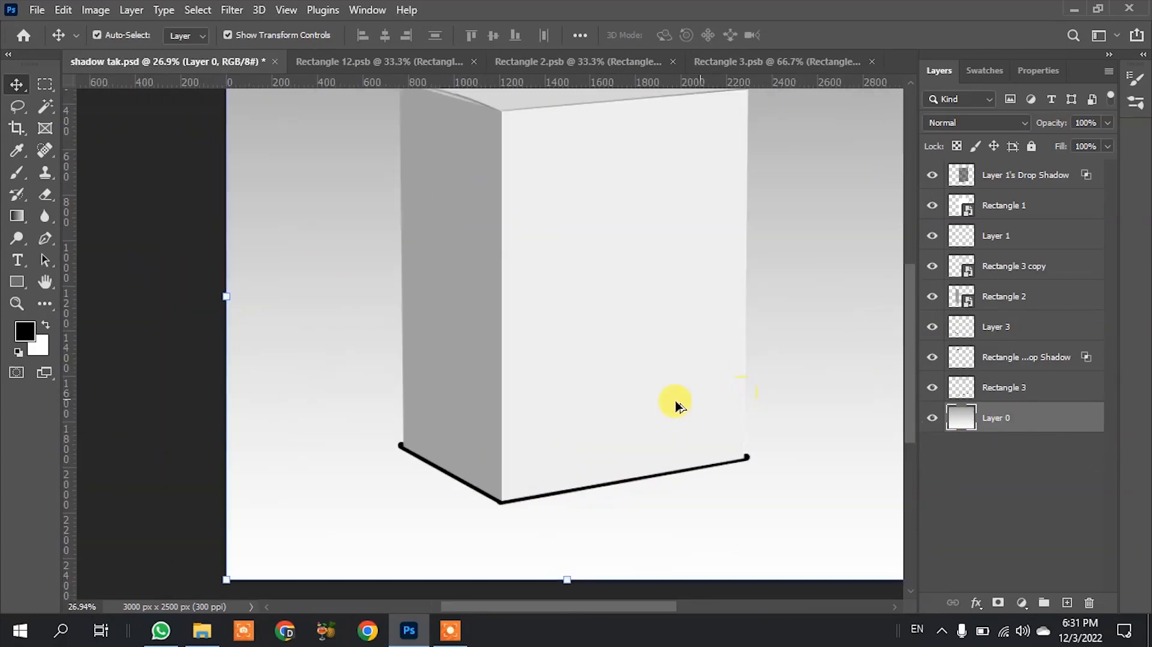
Step: Toggle the Rectangle 3 layer's visibility and try shifting it to check that it holds the front face's shadow line
left_click(969, 460)
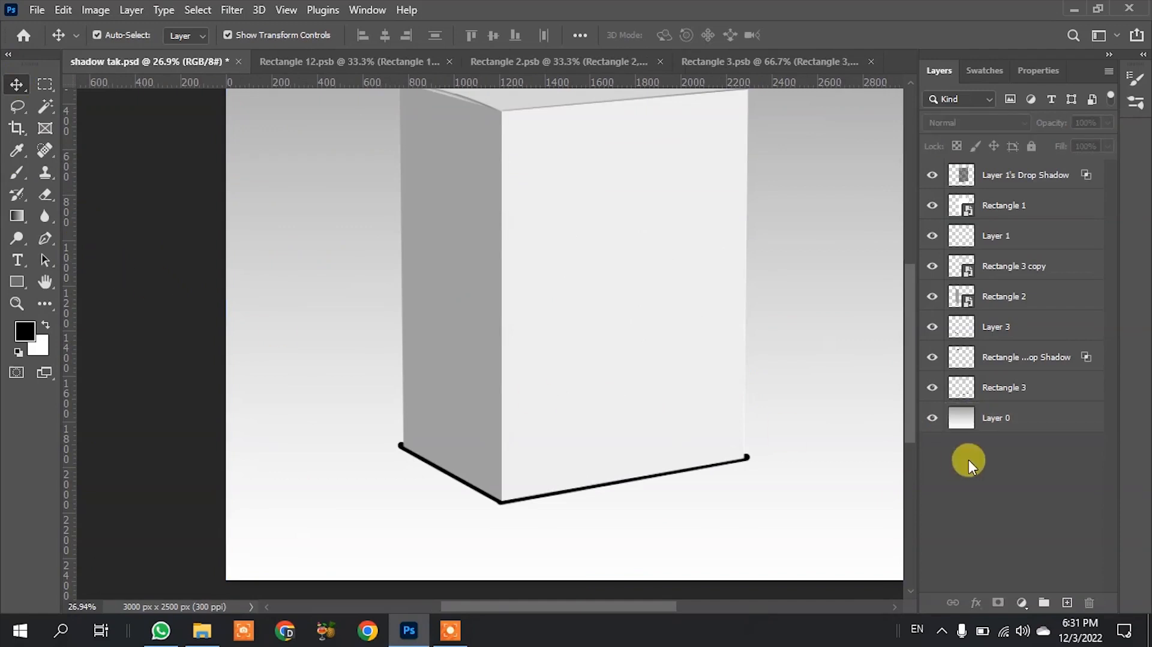
scroll(666, 529, "up", 2, "alt")
left_click(980, 387)
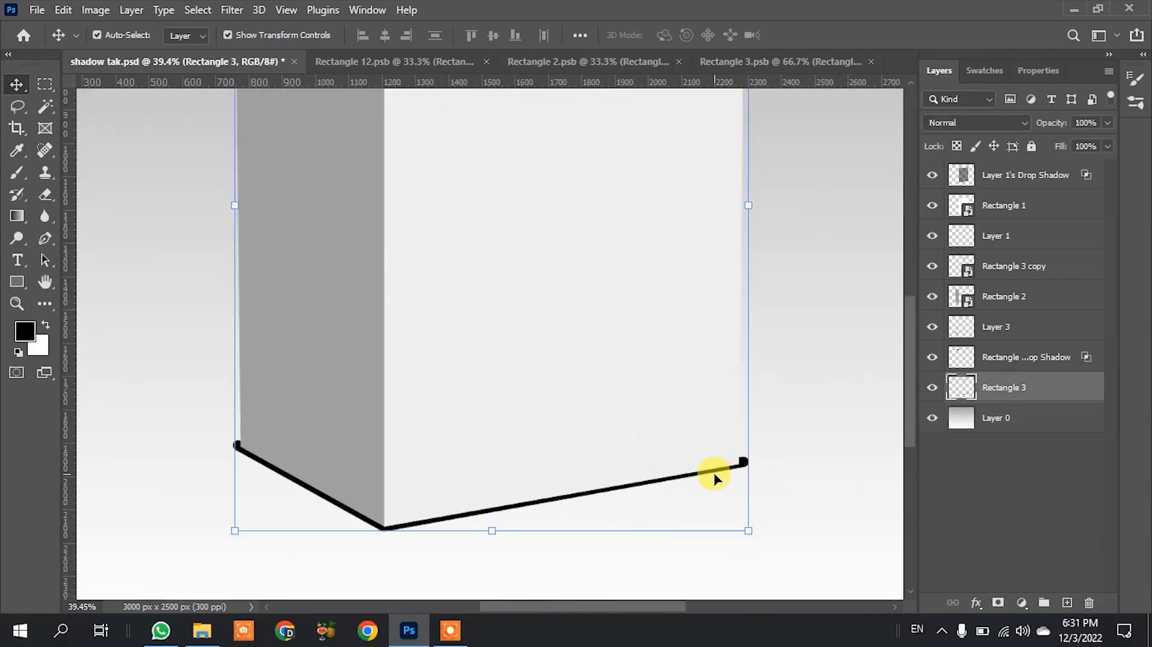
left_click(729, 509)
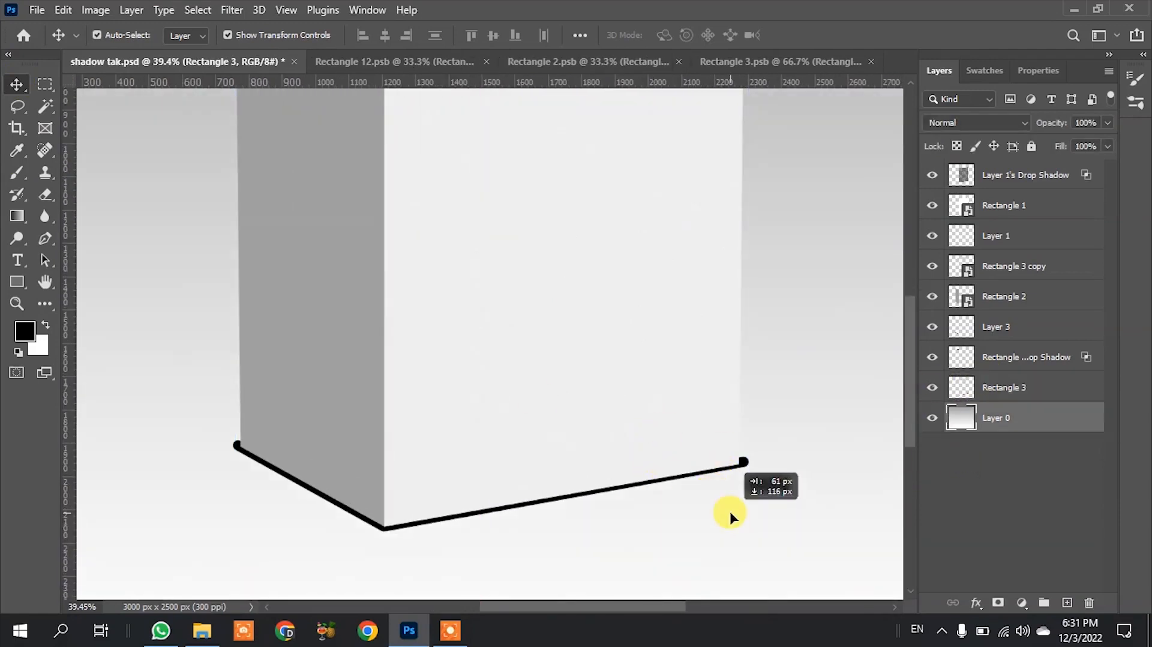
left_click(1002, 387)
left_click(931, 387)
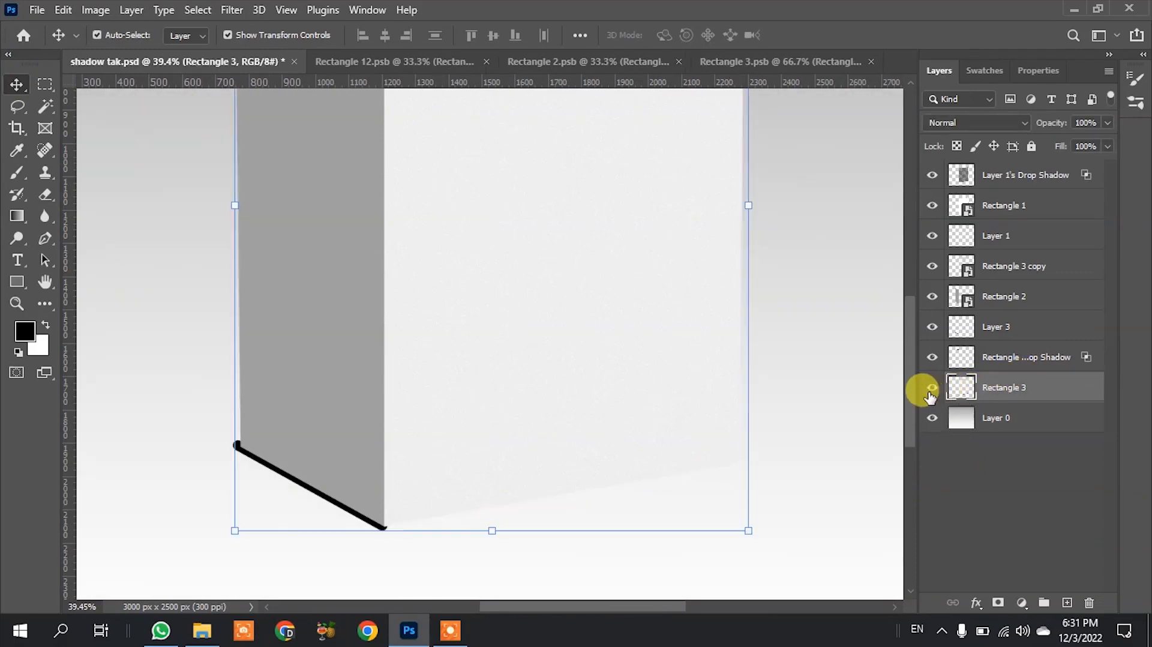
left_click(931, 388)
left_click_drag(742, 467, 741, 483)
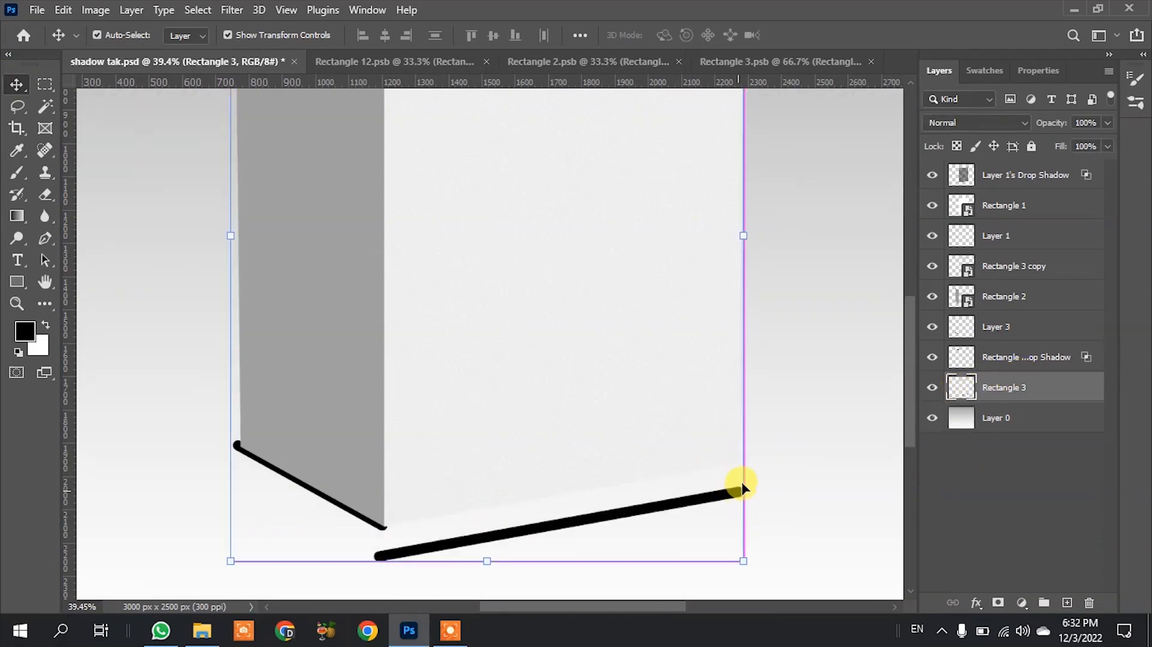
key("ctrl+z")
Step: Apply a Gaussian Blur with a 6.4 px radius to the shadow line on the Rectangle 3 layer
scroll(403, 551, "up", 2)
scroll(414, 322, "down", 2)
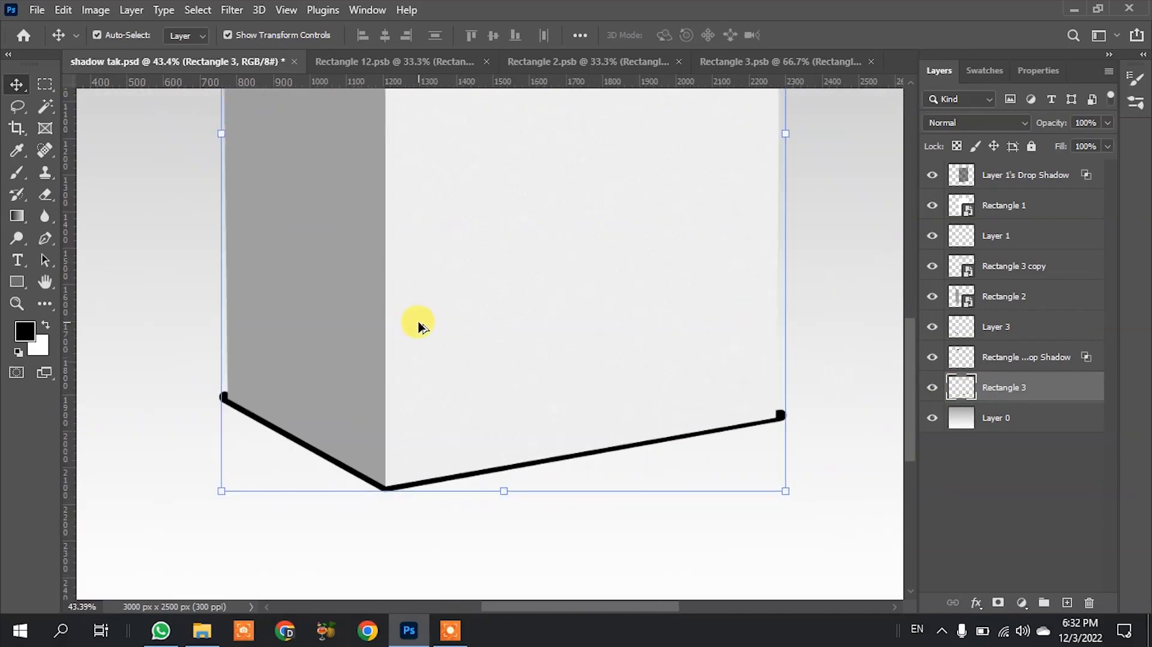
scroll(654, 531, "up", 1)
left_click(229, 11)
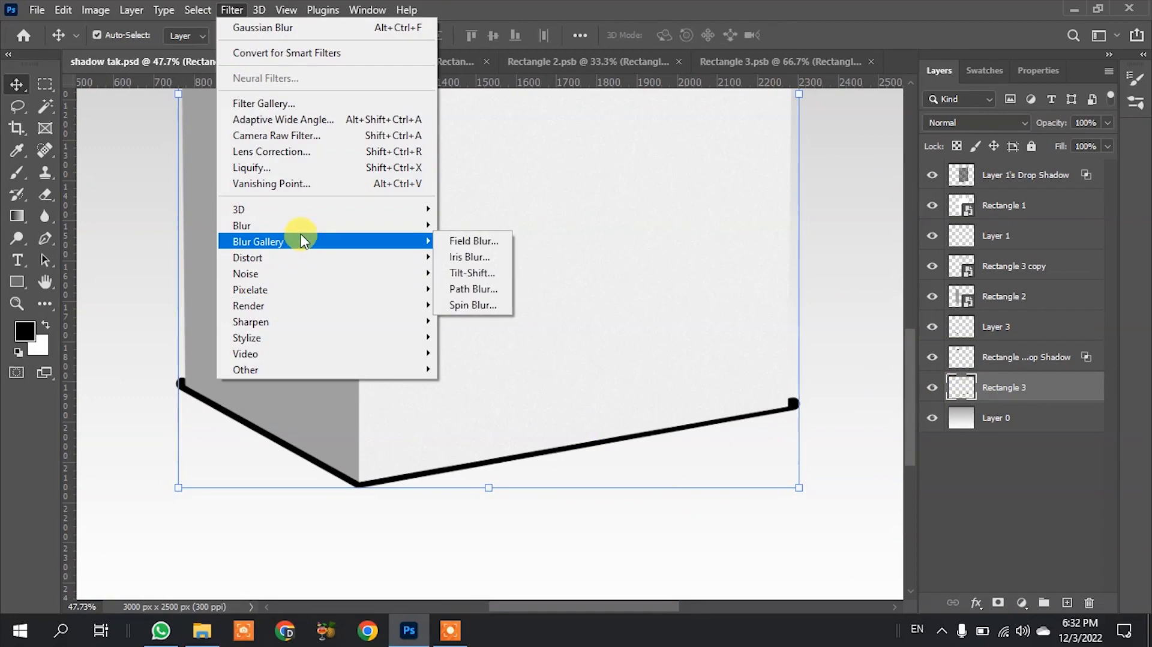
mouse_move(303, 227)
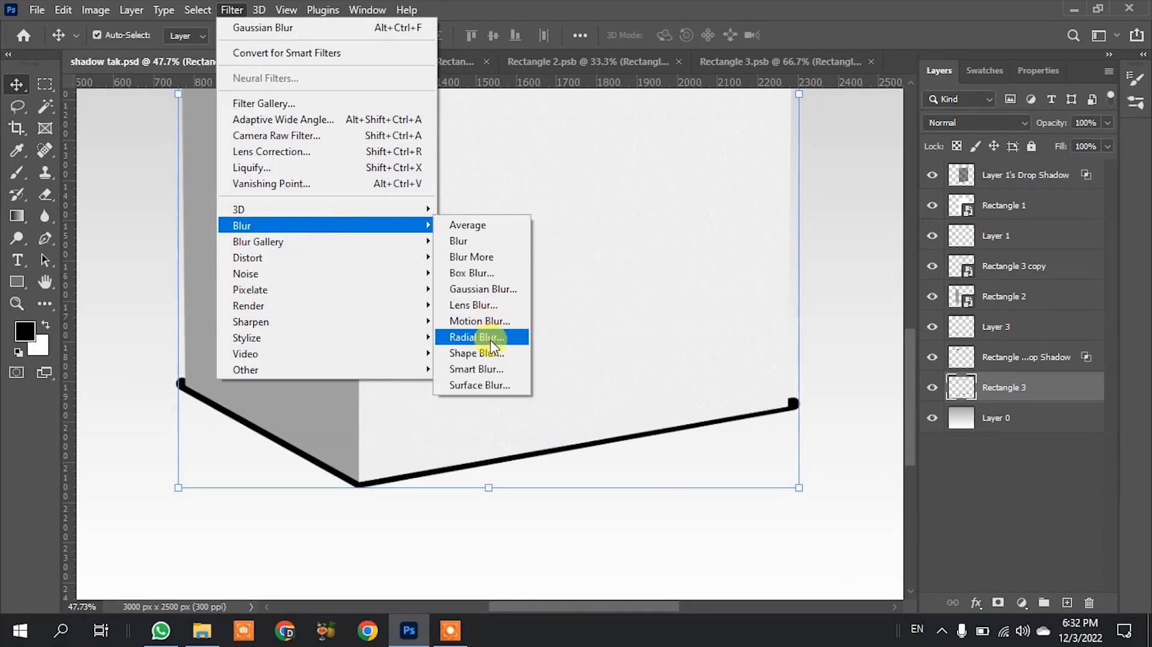
left_click(498, 289)
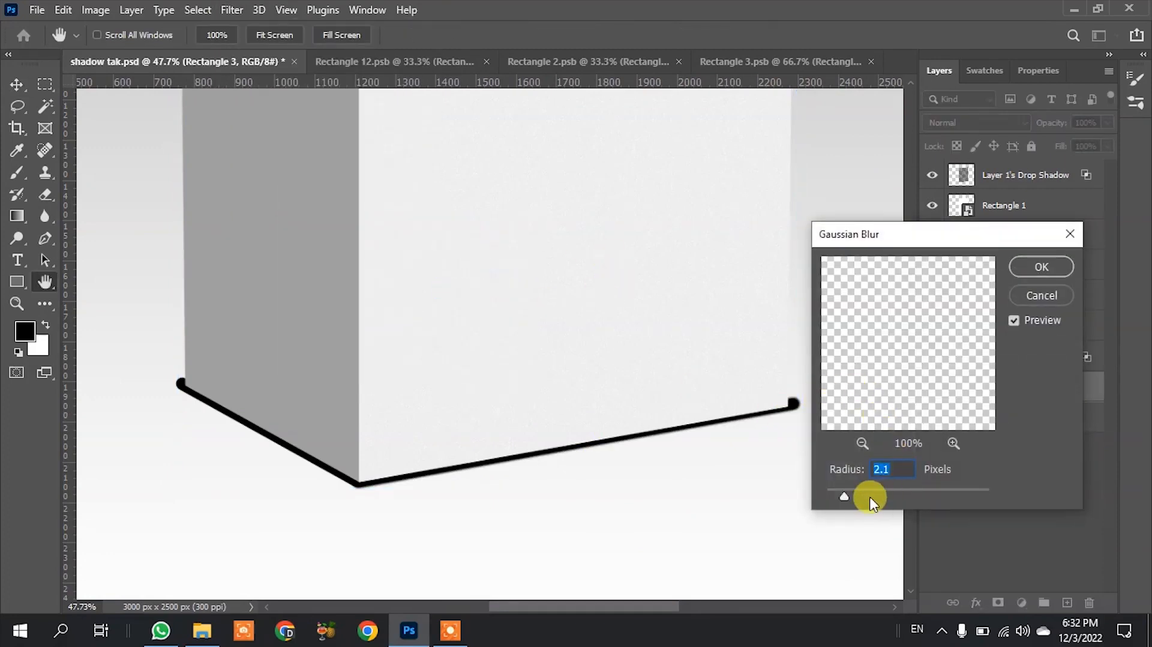
left_click_drag(852, 495, 864, 491)
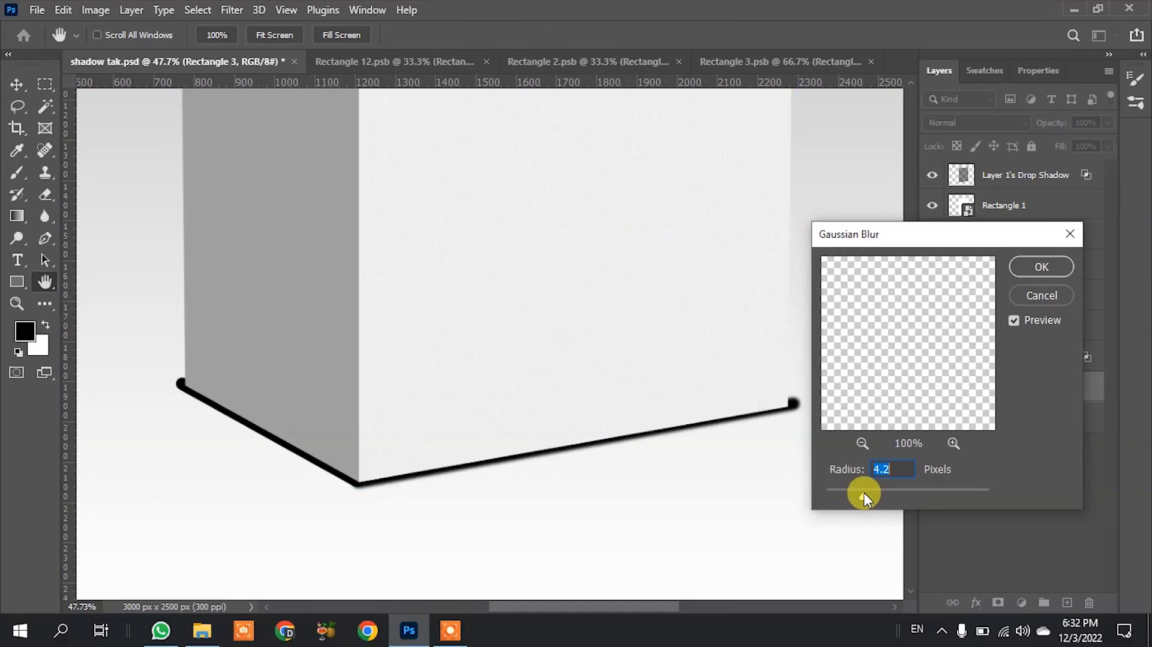
left_click_drag(869, 491, 874, 491)
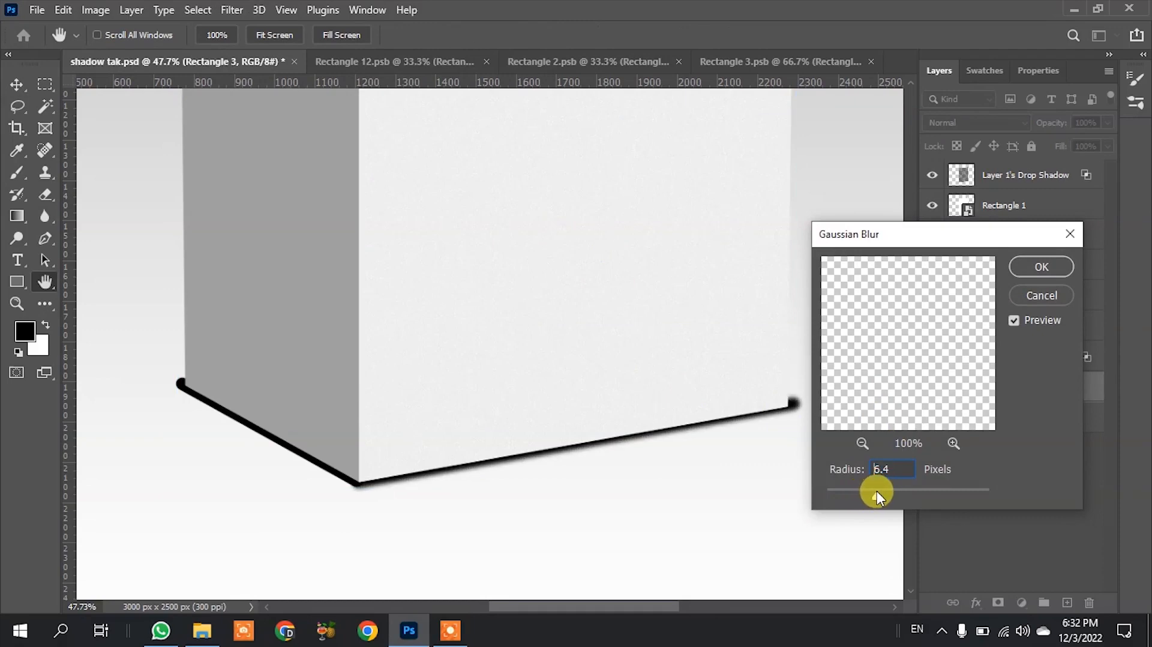
left_click(1047, 267)
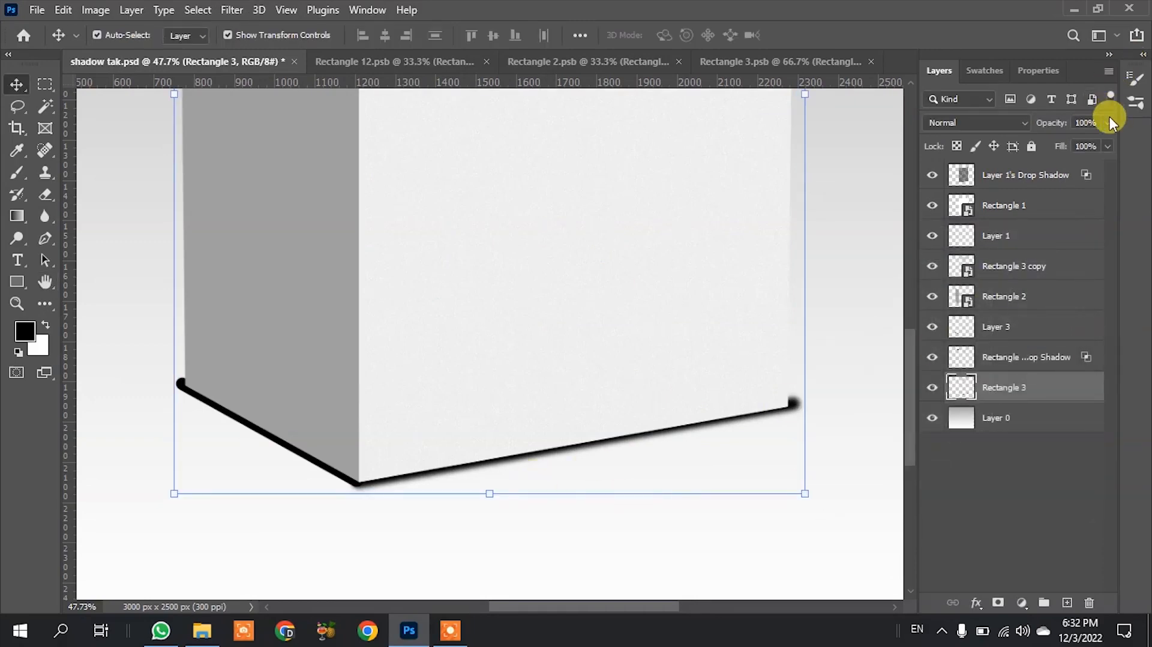
Step: Try lowering the Rectangle 3 layer's opacity to 58%, and undo the change
left_click_drag(1089, 144, 1073, 144)
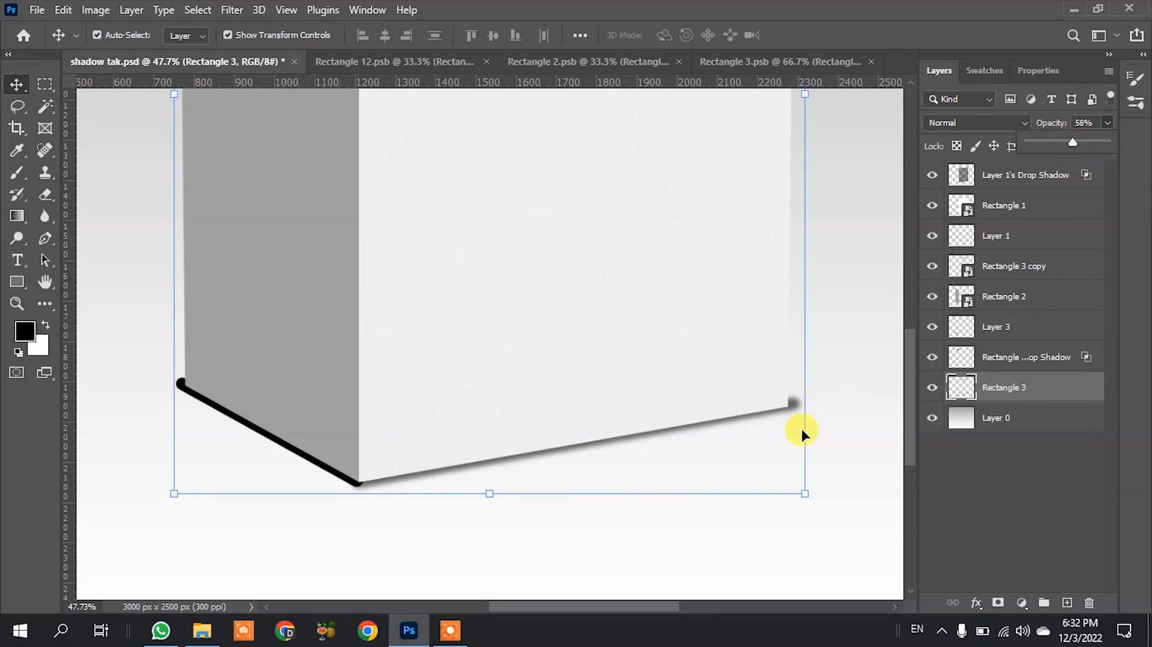
left_click(765, 528)
scroll(511, 295, "down", 3)
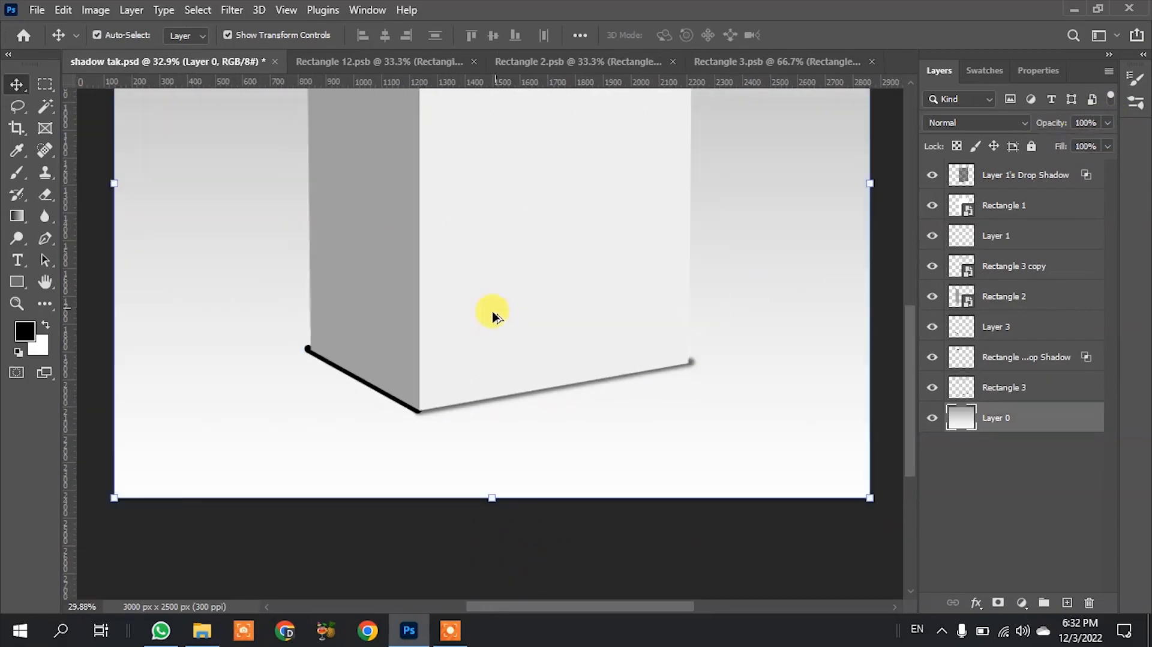
scroll(514, 412, "down", 2)
scroll(575, 378, "up", 4)
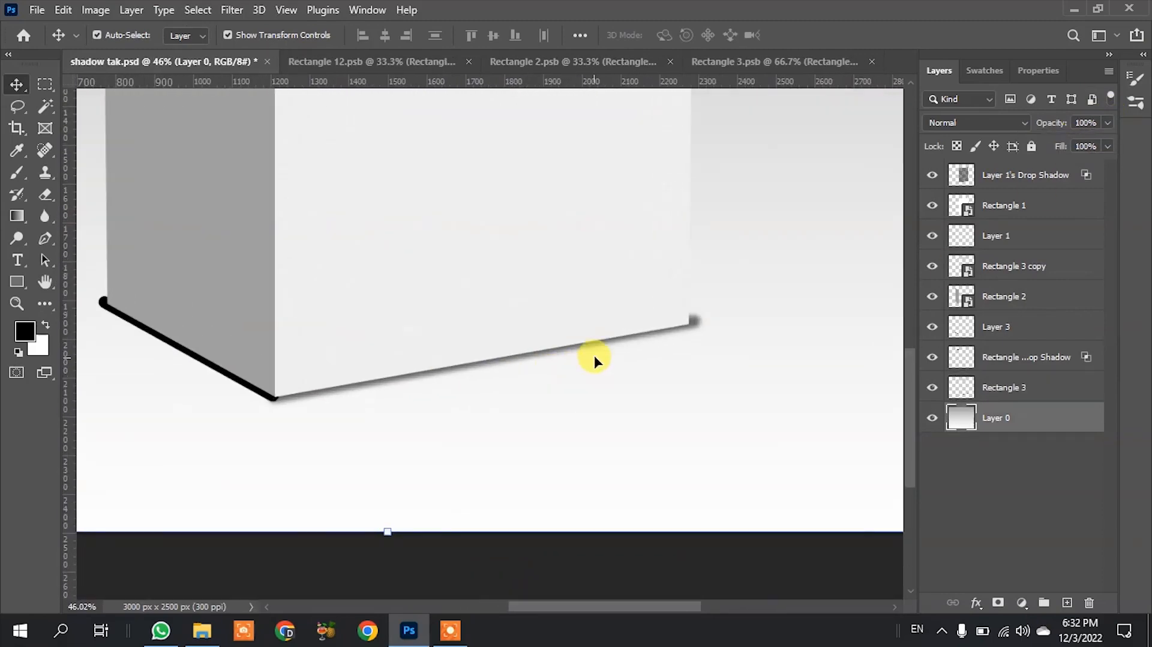
key("ctrl+z")
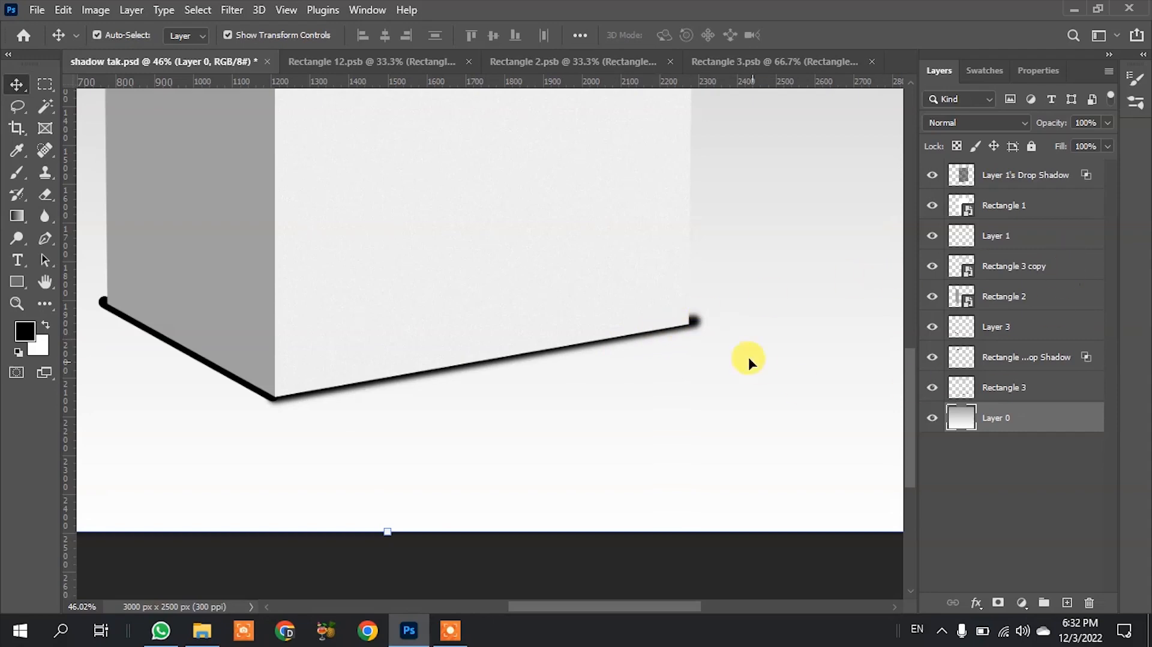
Step: Open a Motion Blur for the Rectangle 3 layer and move its dialog clear of the front face's bottom edge
left_click(696, 326)
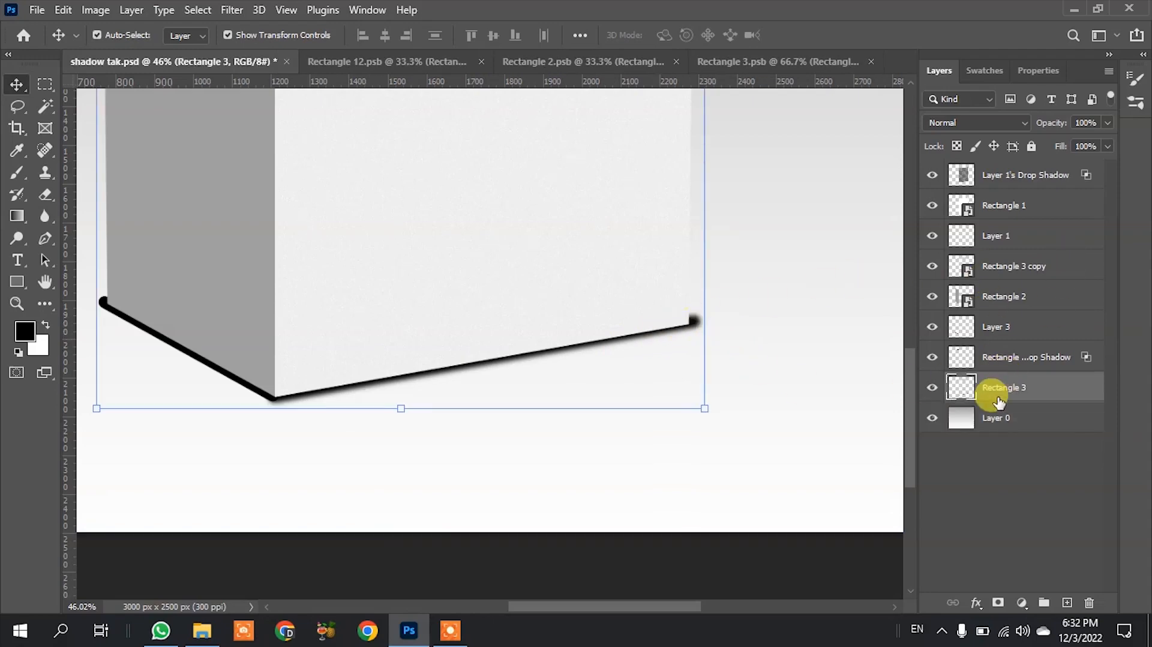
scroll(417, 368, "up", 1)
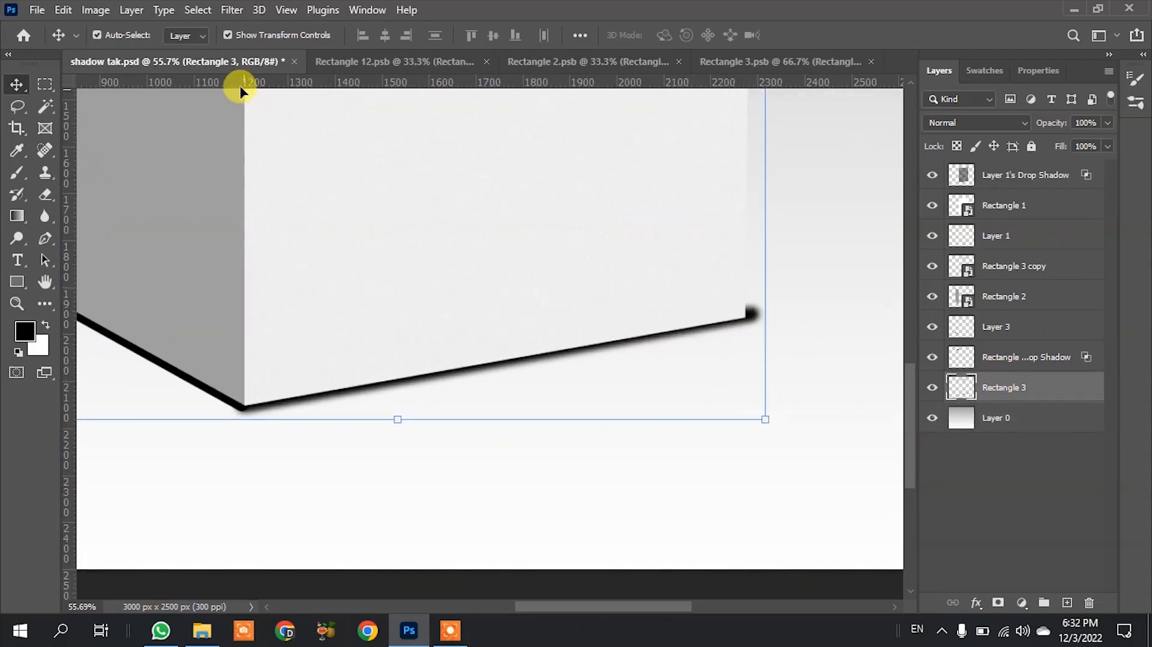
left_click(235, 10)
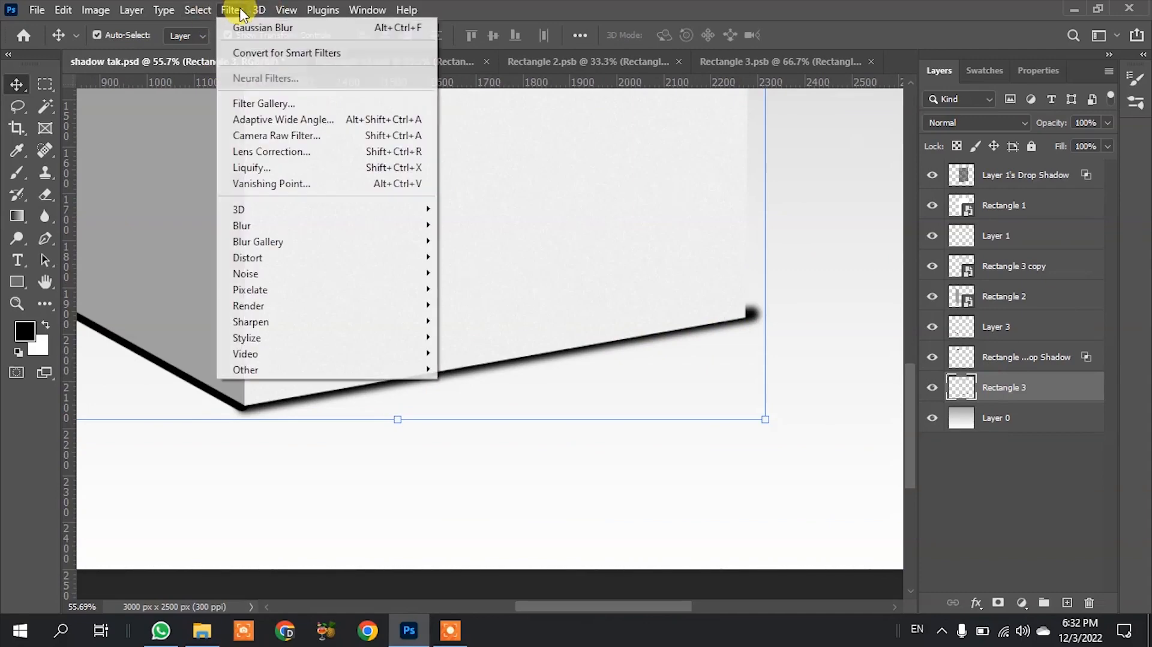
mouse_move(342, 240)
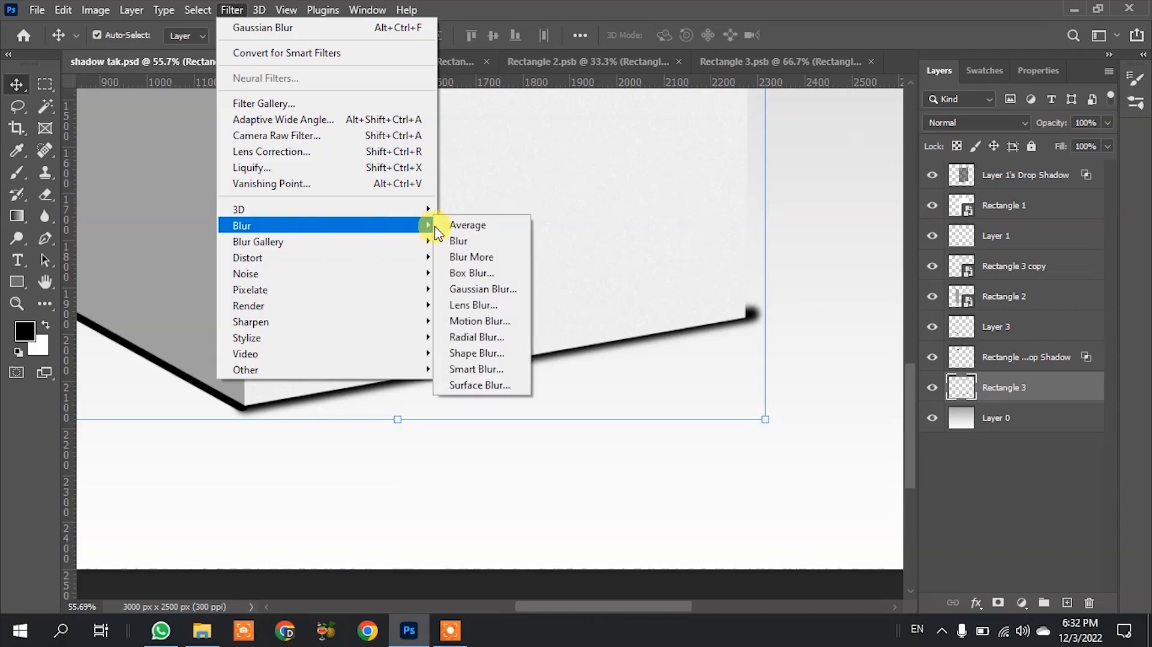
left_click(499, 321)
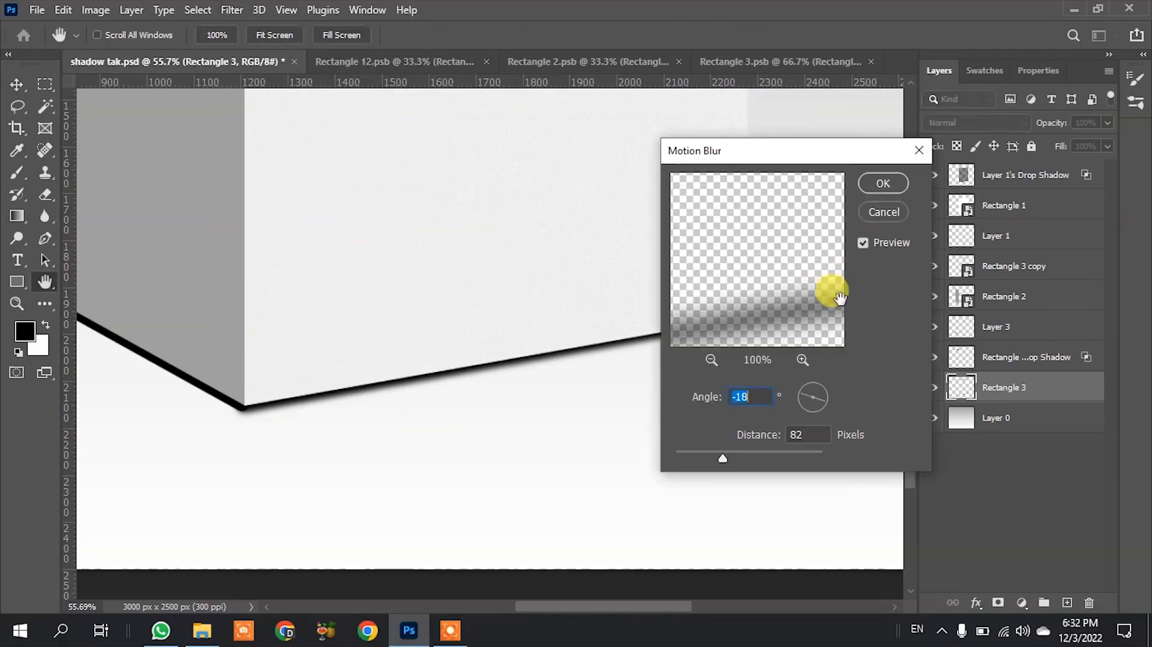
left_click_drag(785, 158, 951, 153)
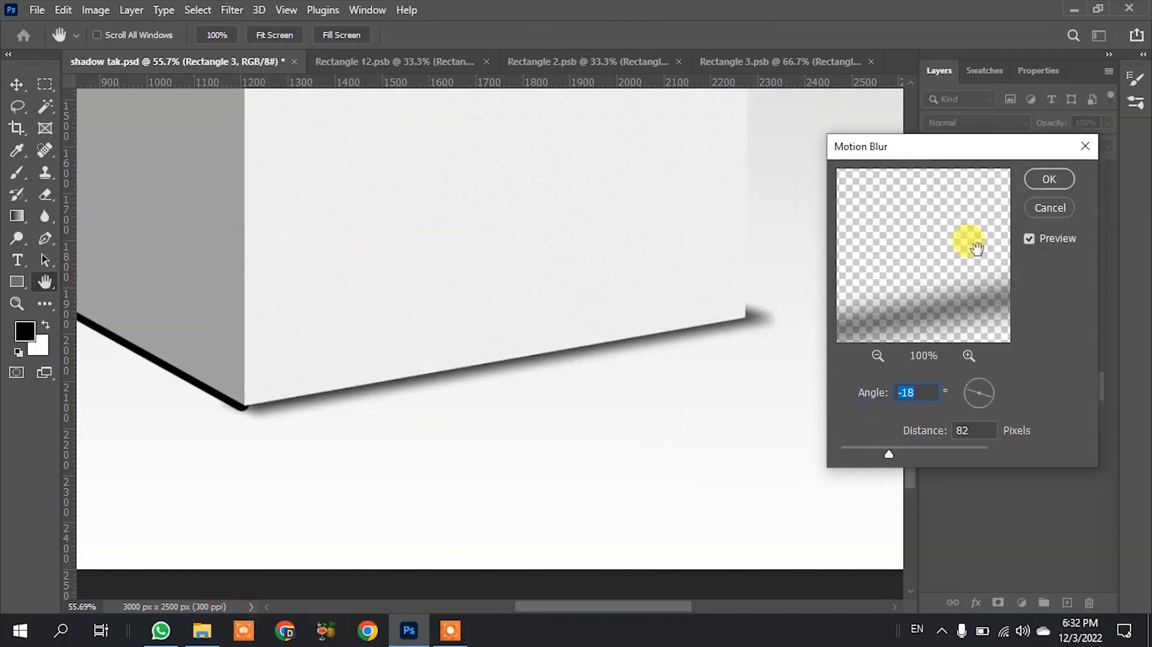
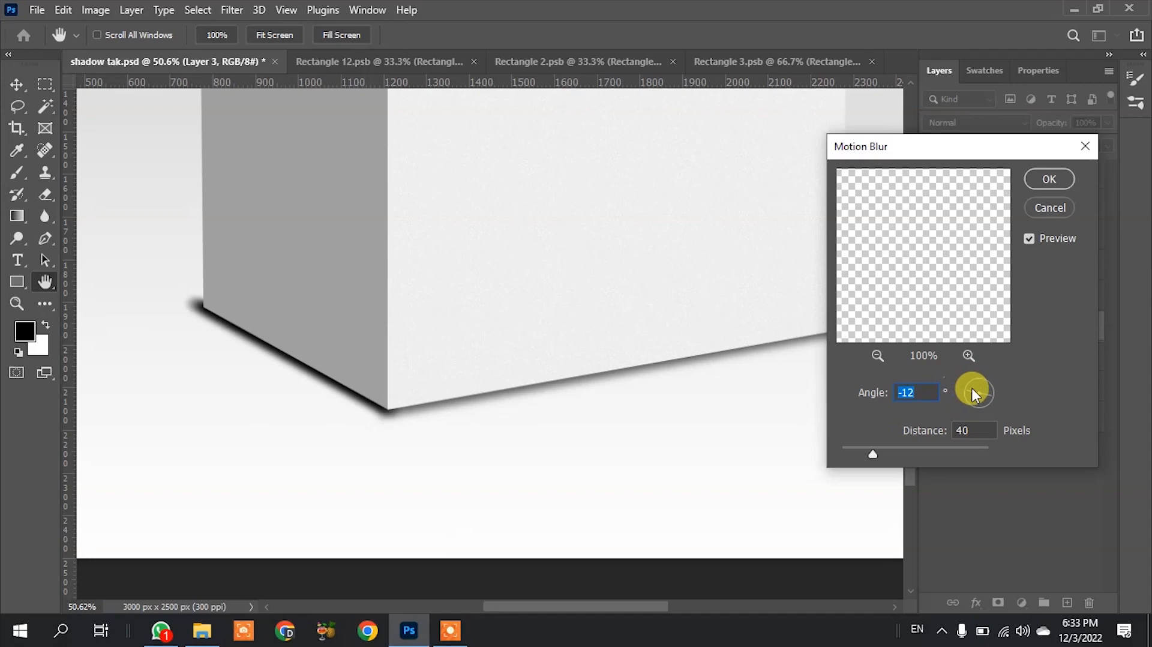
Step: Apply the Motion Blur to Layer 3's shadow line with an angle of -3° and a distance of 40 px
left_click_drag(972, 388, 965, 398)
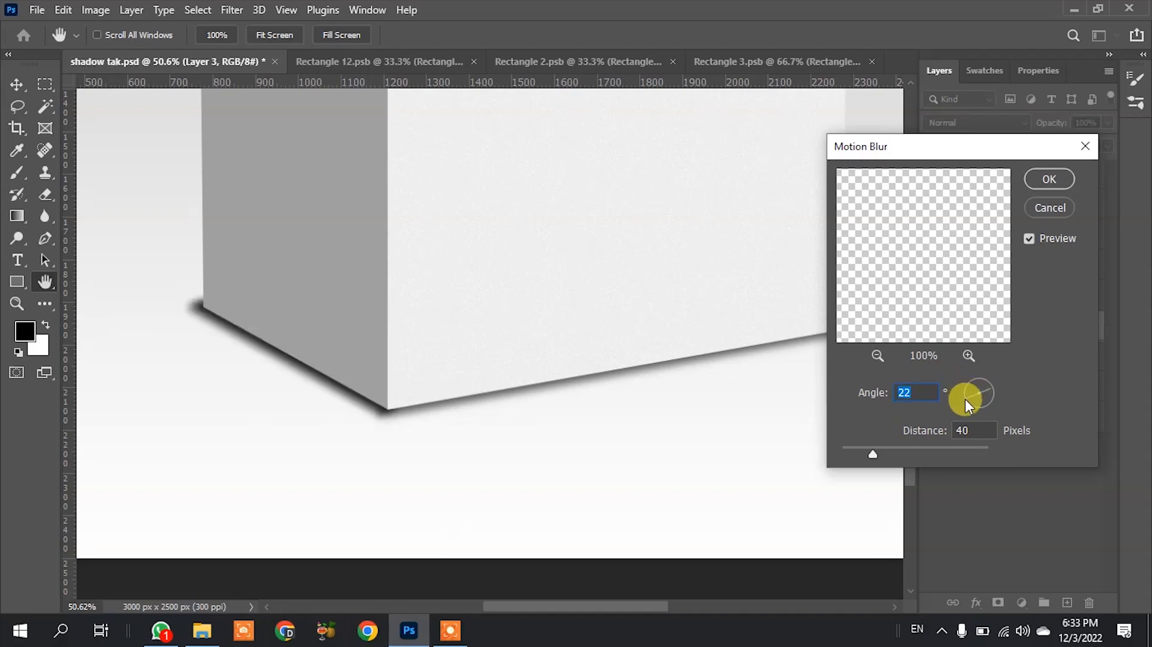
left_click_drag(968, 399, 960, 391)
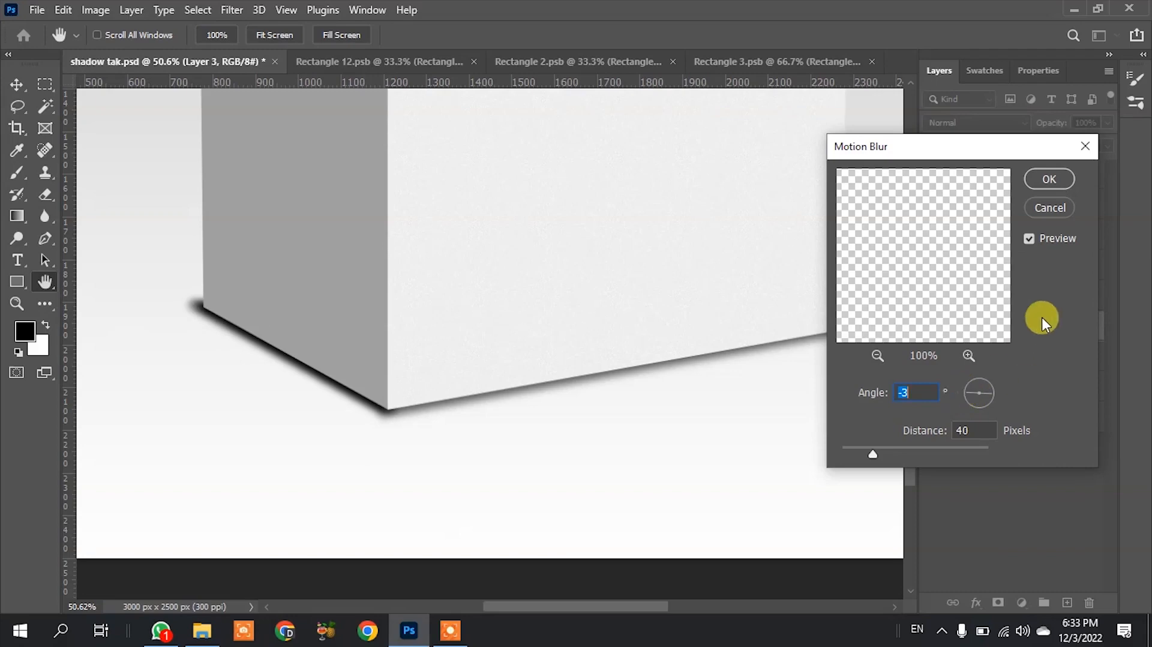
left_click(1054, 178)
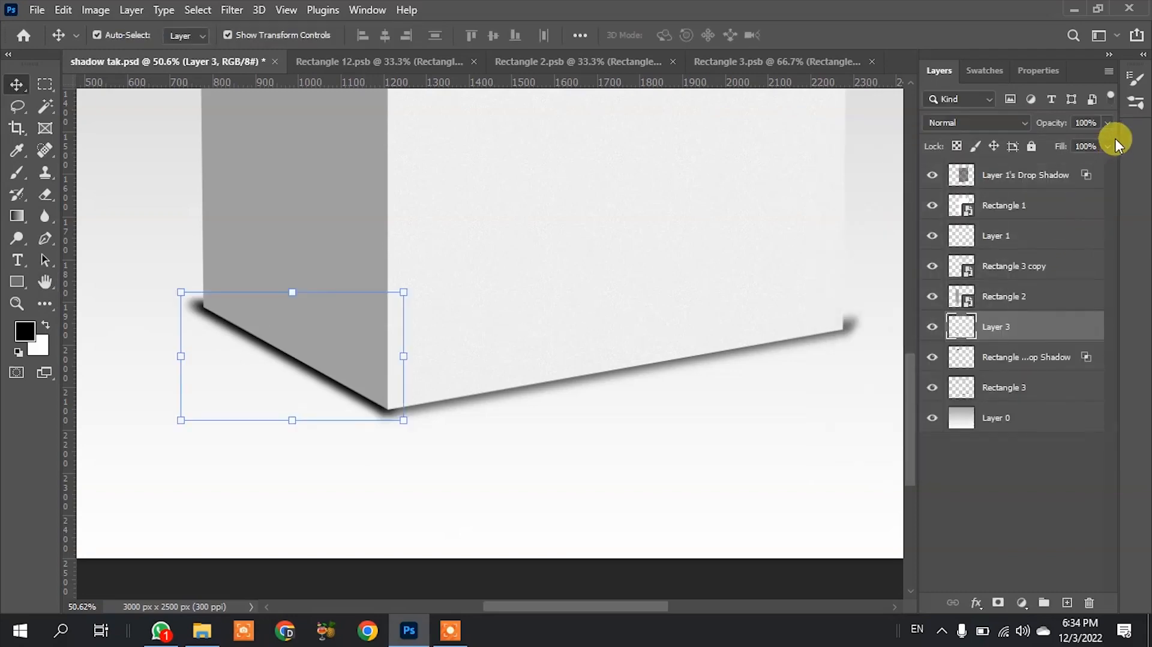
Step: Lower Layer 3's opacity to 67% to lighten the shadow line below the box's side face
left_click(1107, 122)
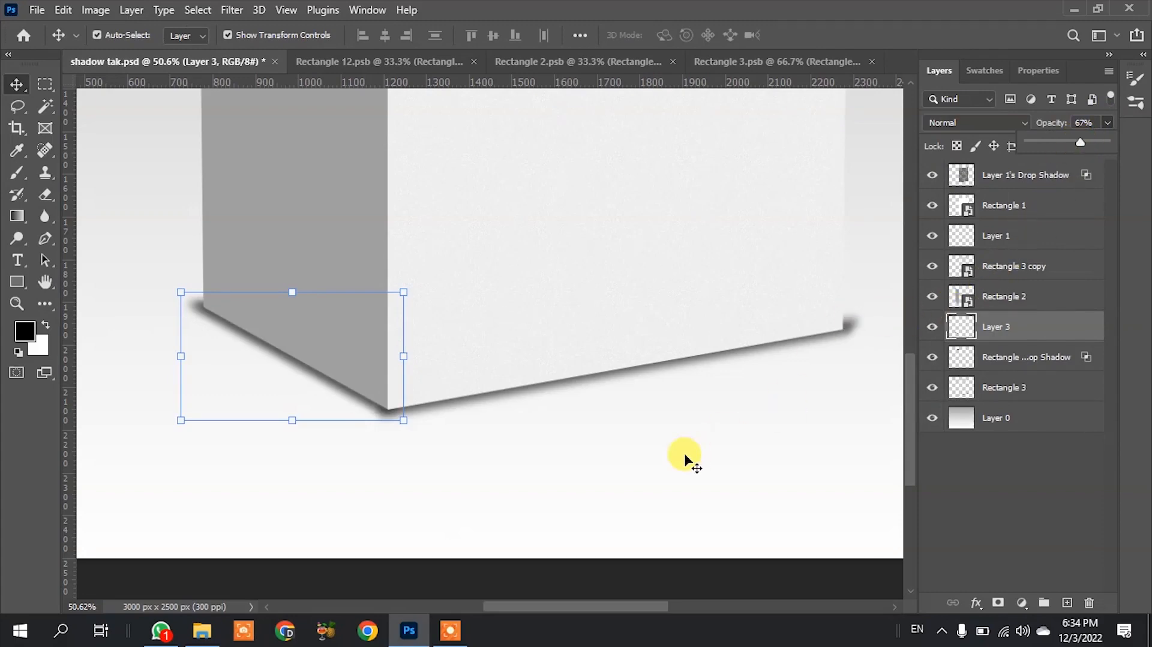
left_click(1014, 460)
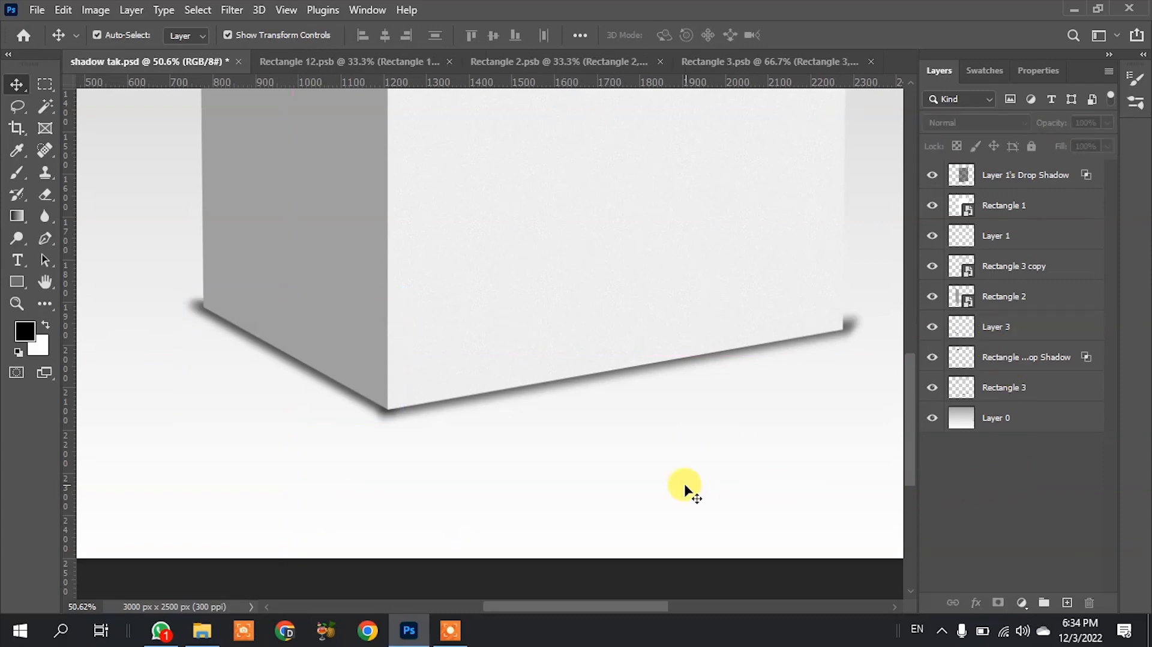
Step: Merge the Rectangle 3 layer with the drop shadow layer directly above it
key("e")
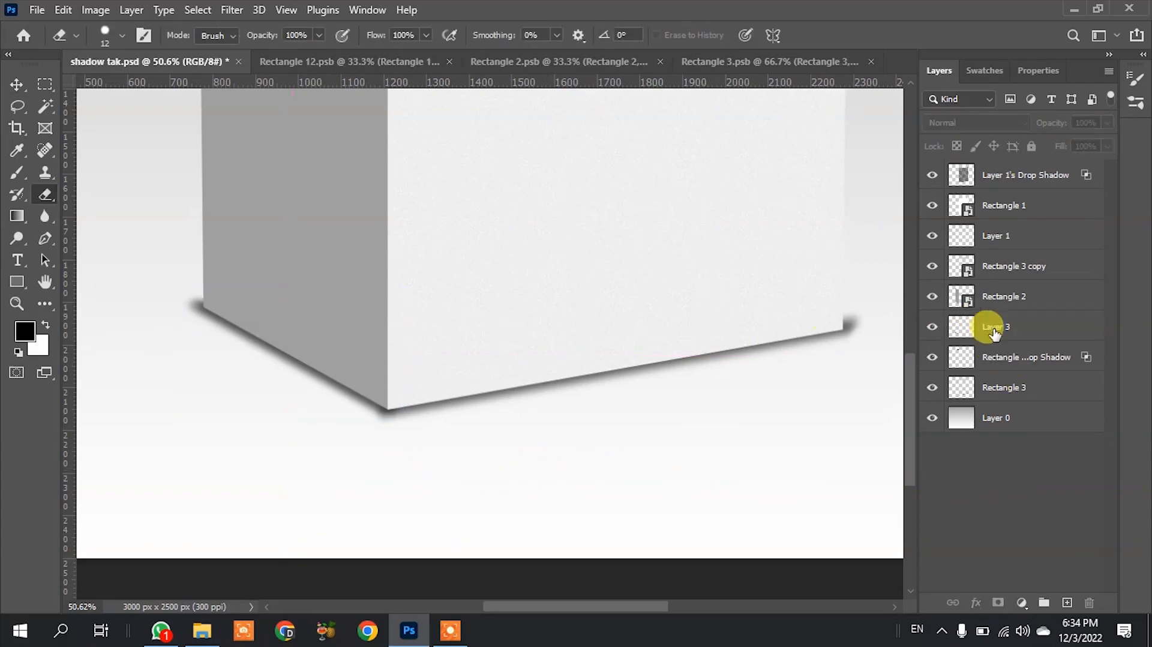
left_click(1002, 389)
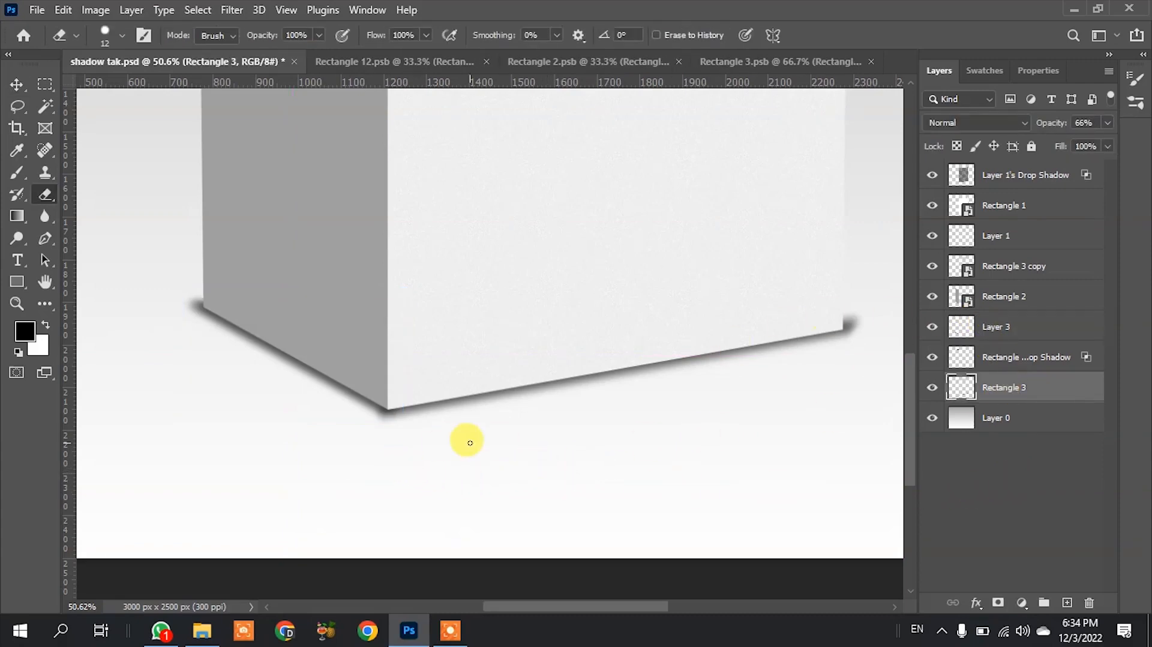
left_click(1013, 357, "shift")
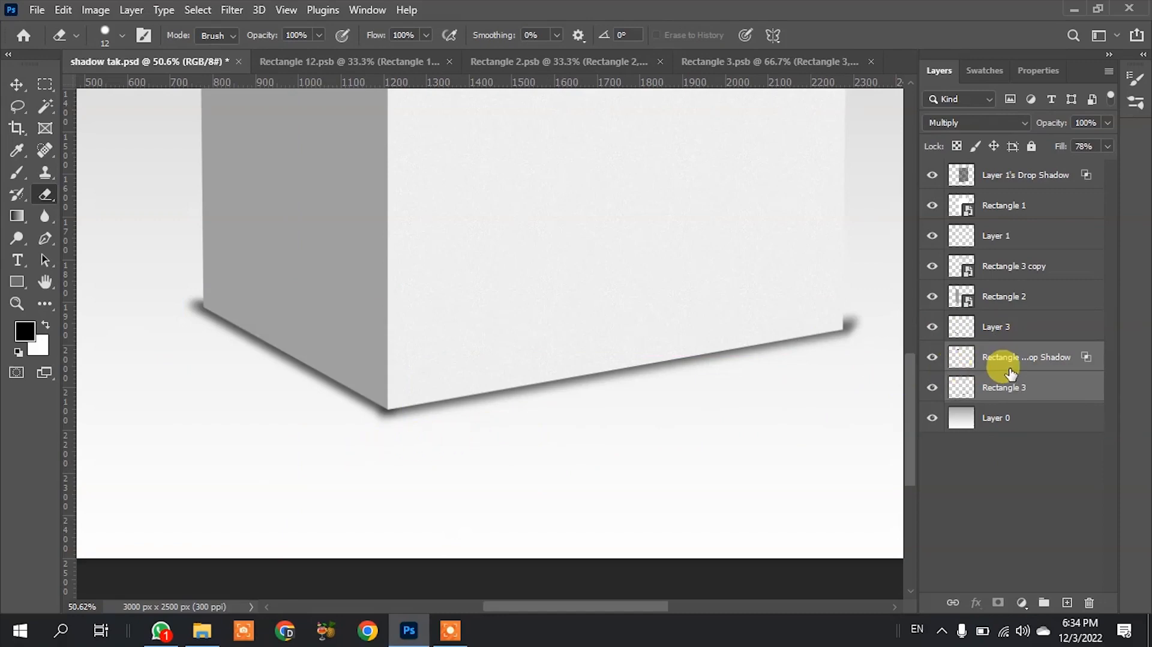
key("ctrl+e")
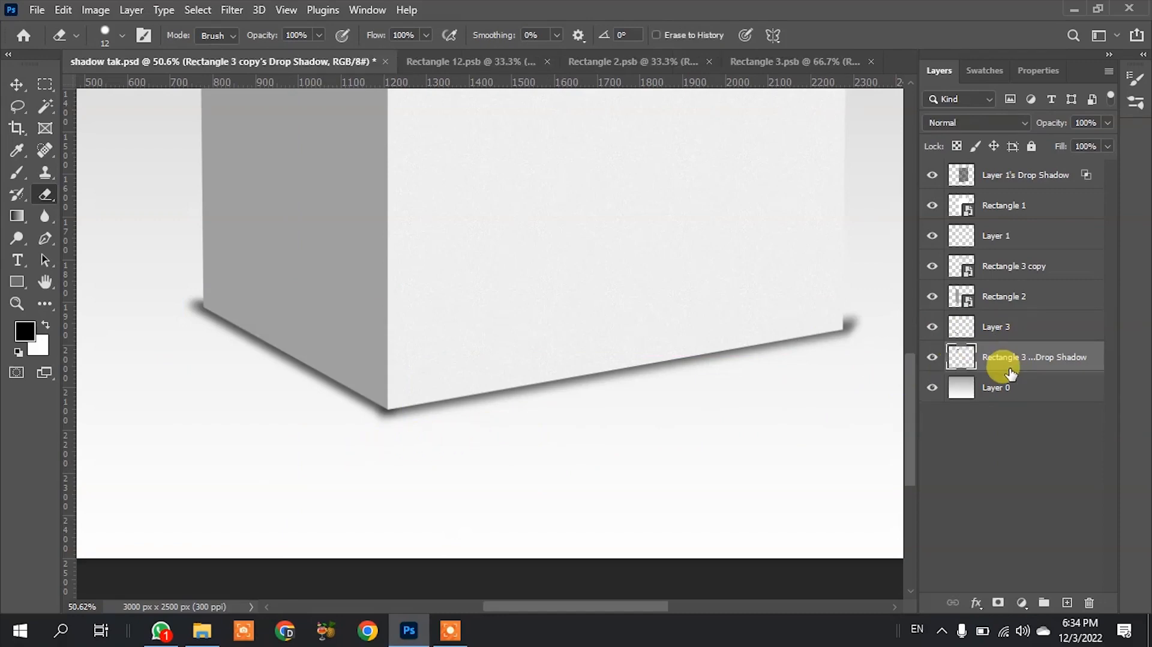
Step: Trim the merged ground shadow around the box's bottom corners using the Eraser with a soft 55 px brush
right_click(372, 433, "alt")
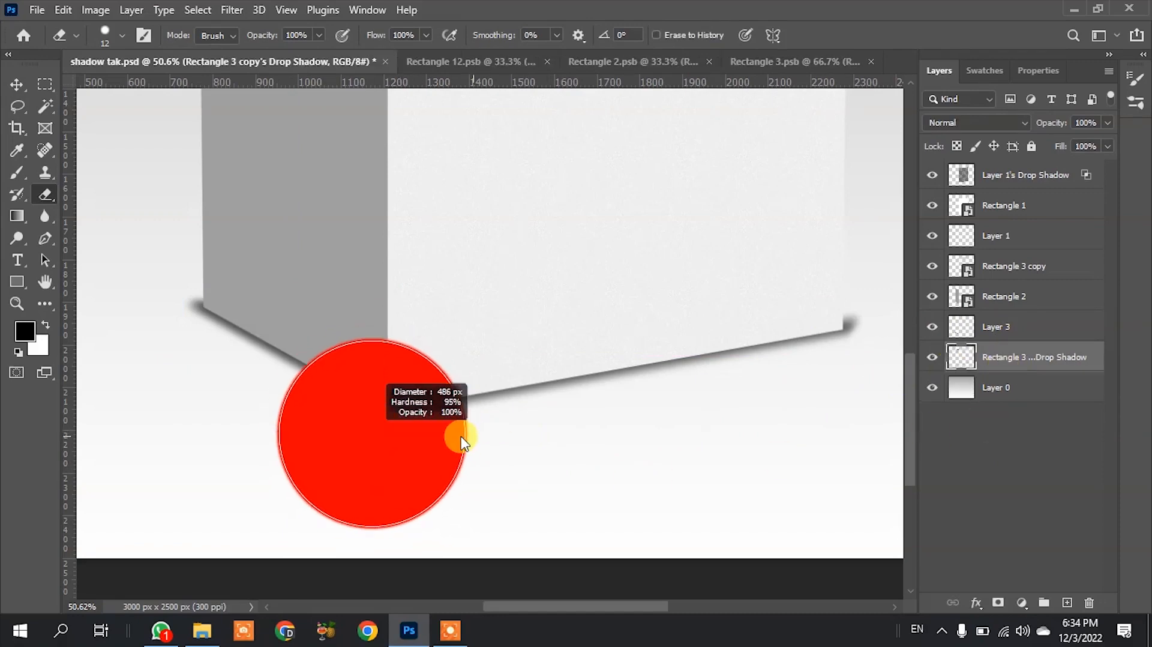
scroll(211, 264, "up", 5)
right_click(471, 393, "alt")
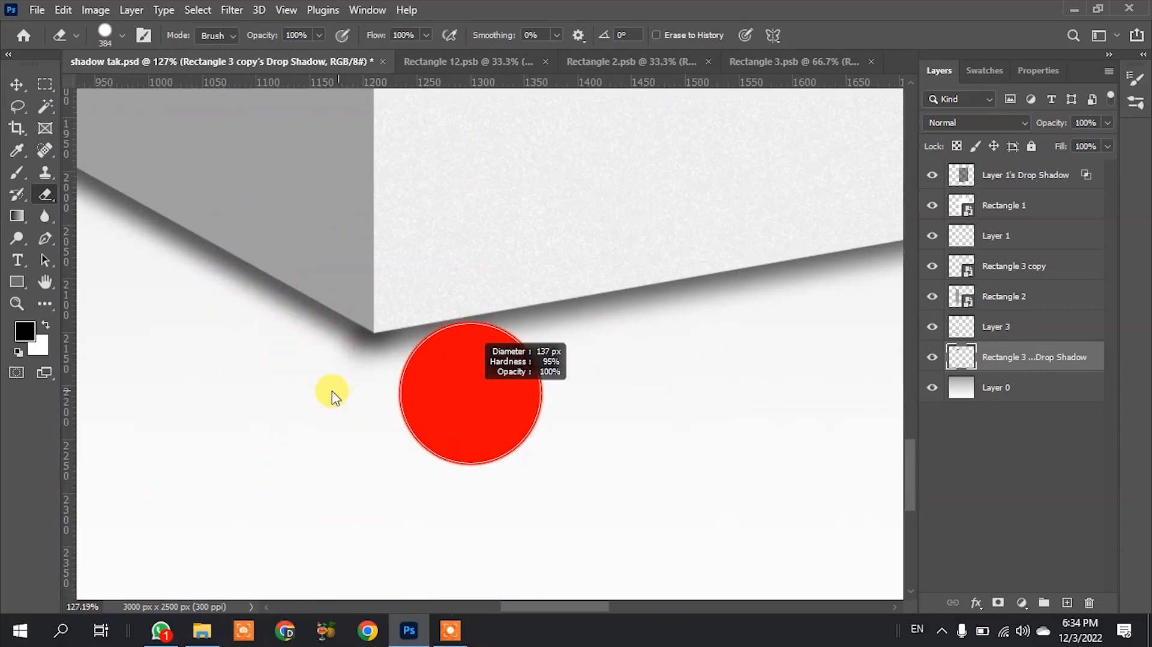
right_click(304, 455, "alt")
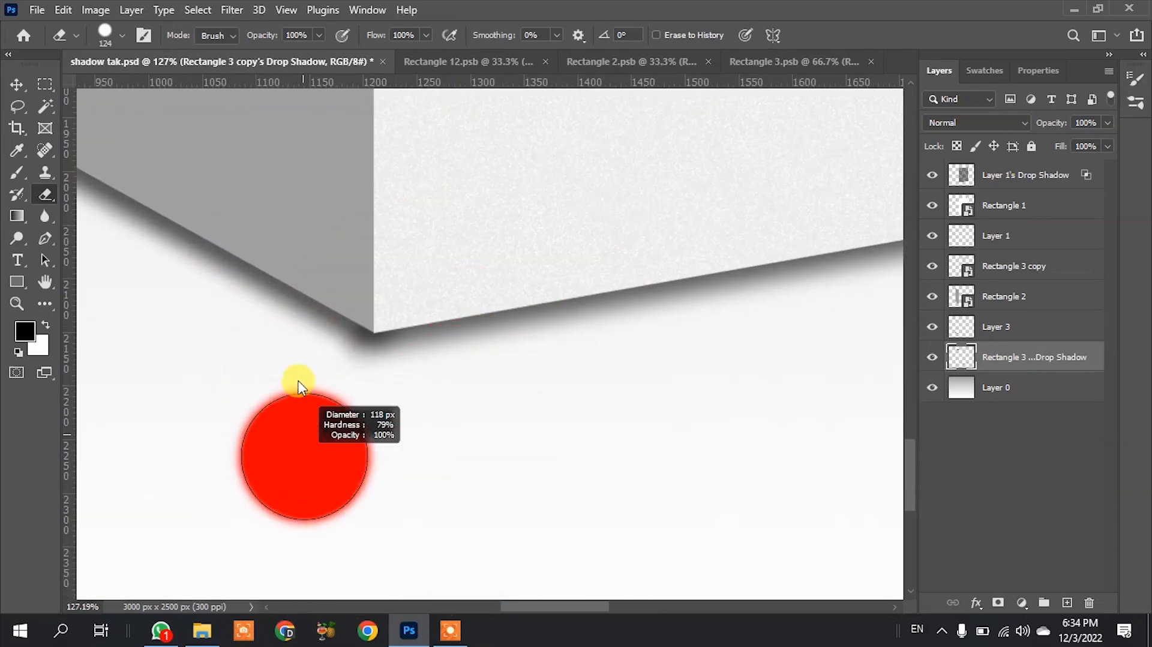
right_click(345, 401, "alt")
scroll(276, 336, "up", 5)
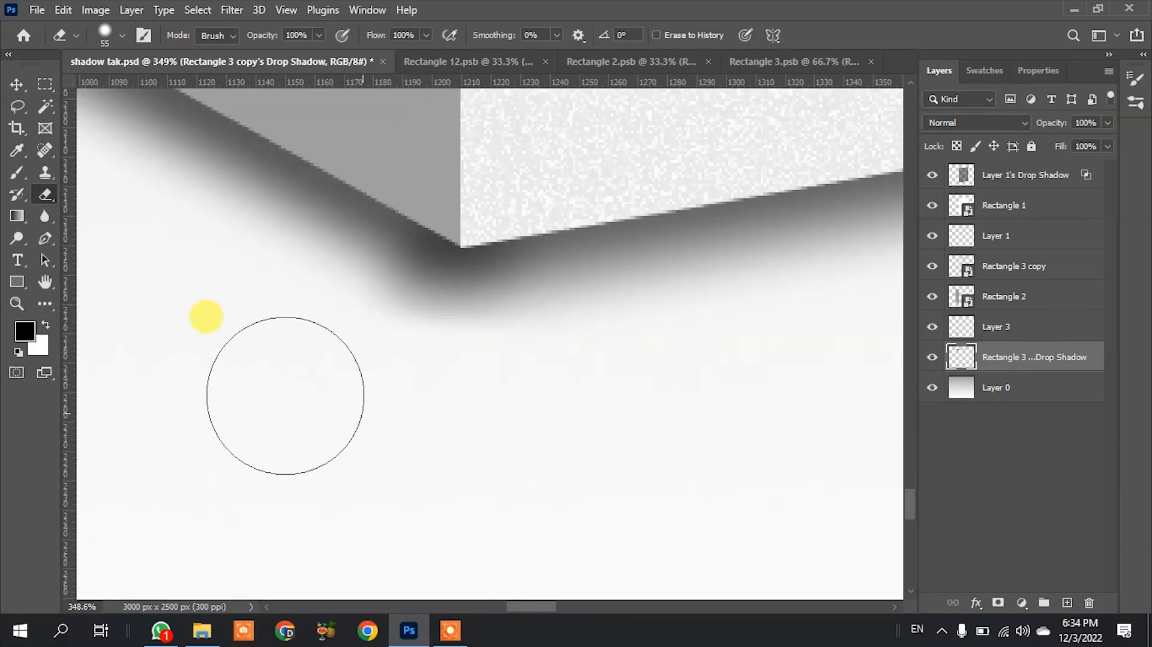
scroll(299, 389, "down", 8)
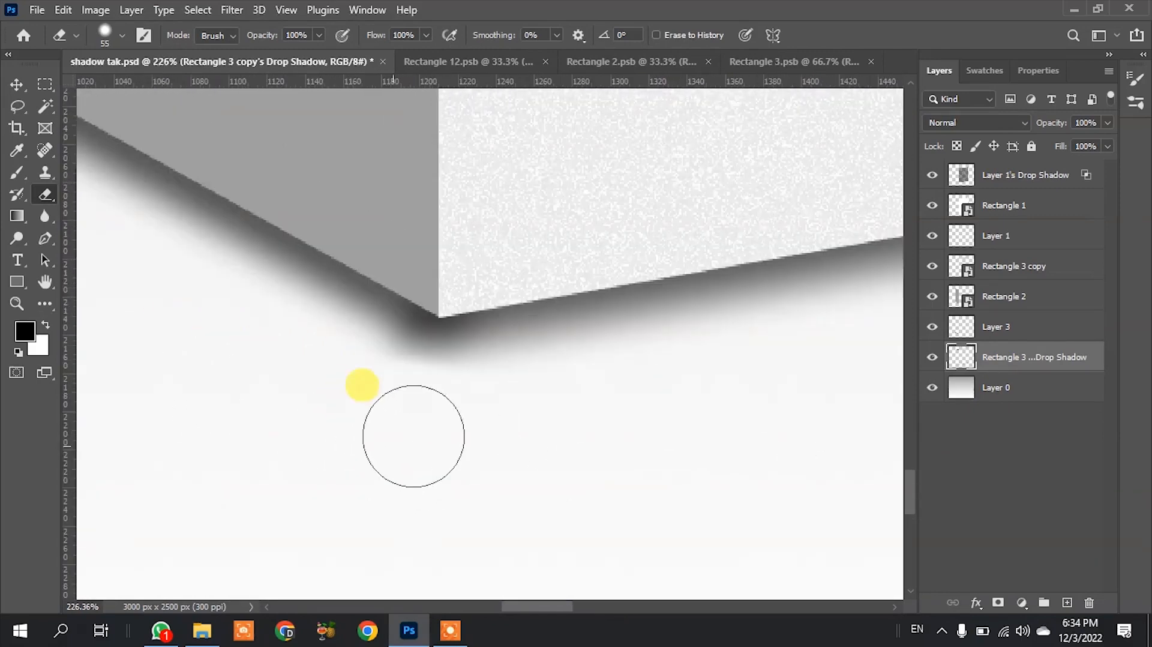
scroll(336, 324, "up", 3)
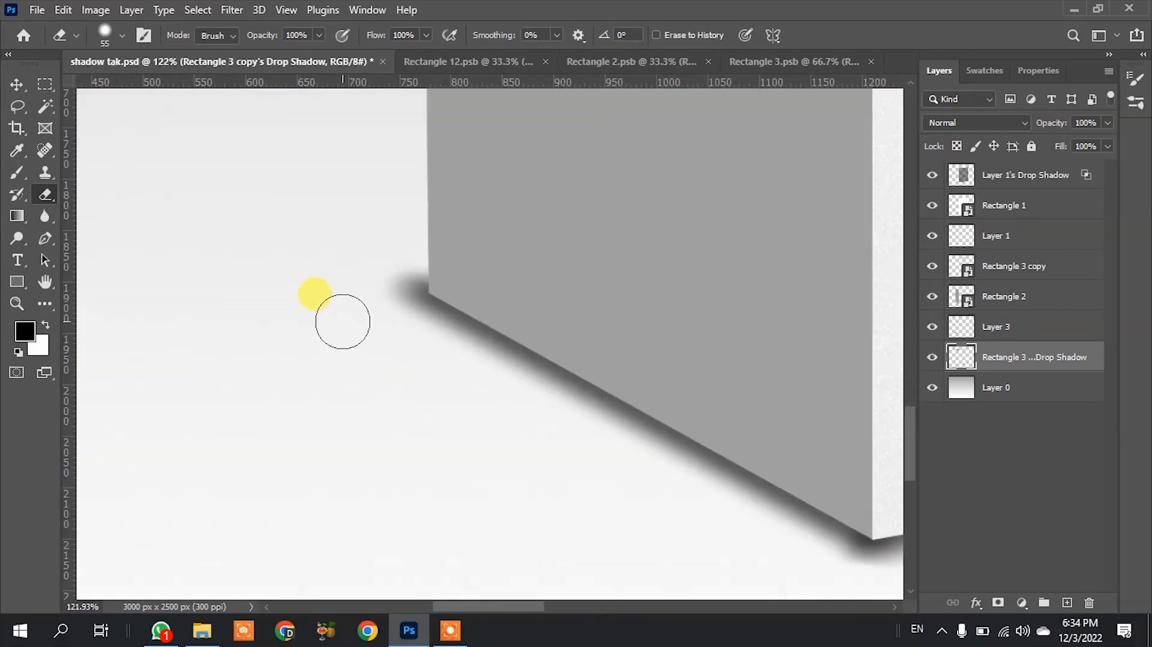
scroll(324, 309, "down", 4)
scroll(660, 320, "up", 6)
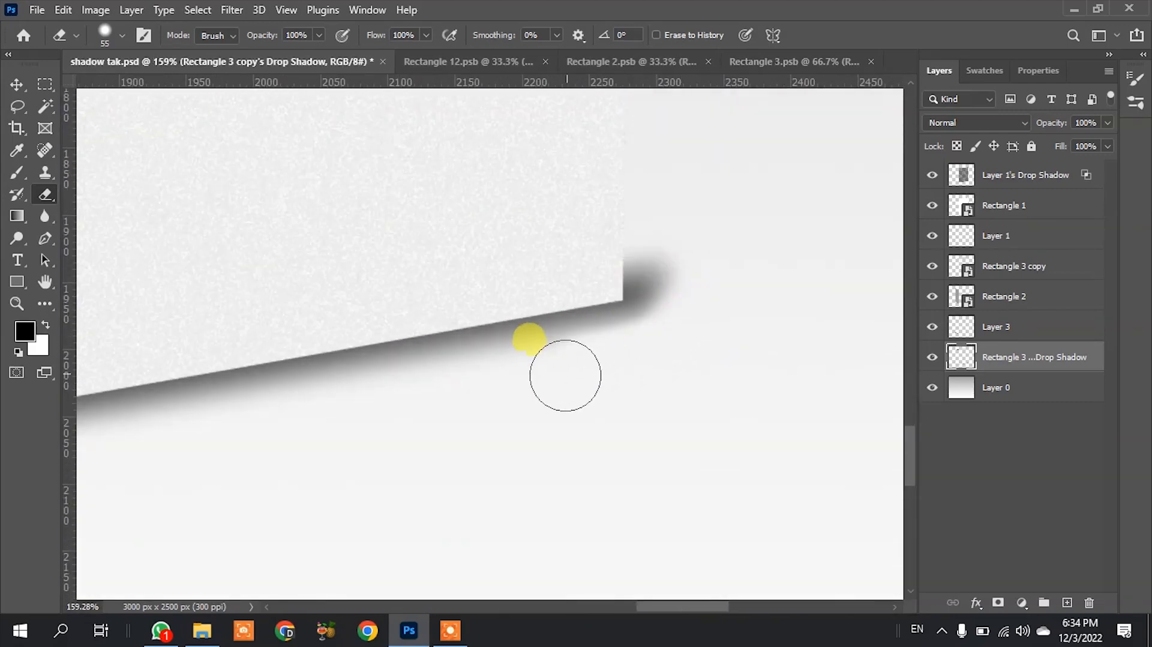
scroll(624, 298, "up", 3)
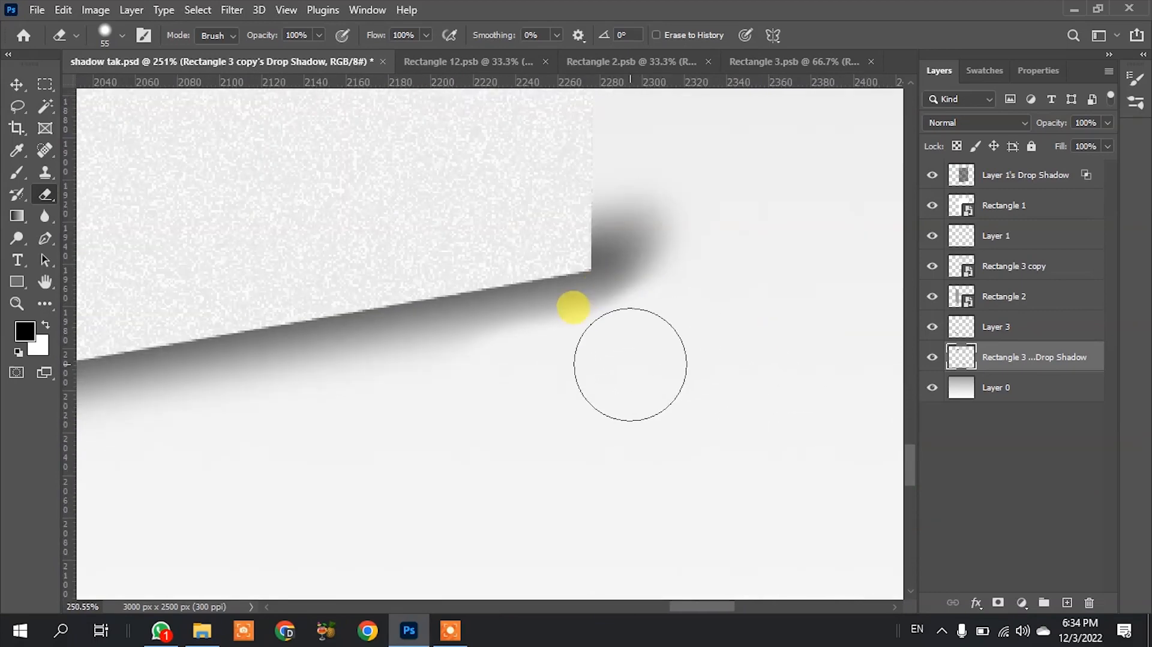
scroll(634, 300, "down", 3)
scroll(634, 299, "down", 8)
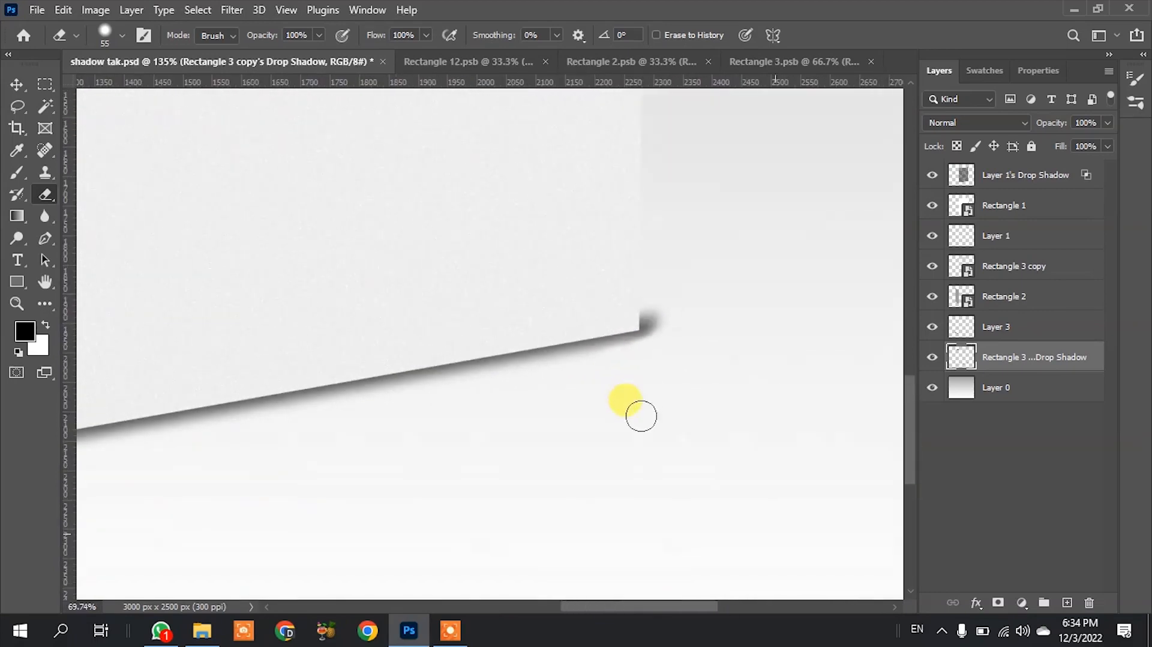
scroll(647, 284, "up", 1)
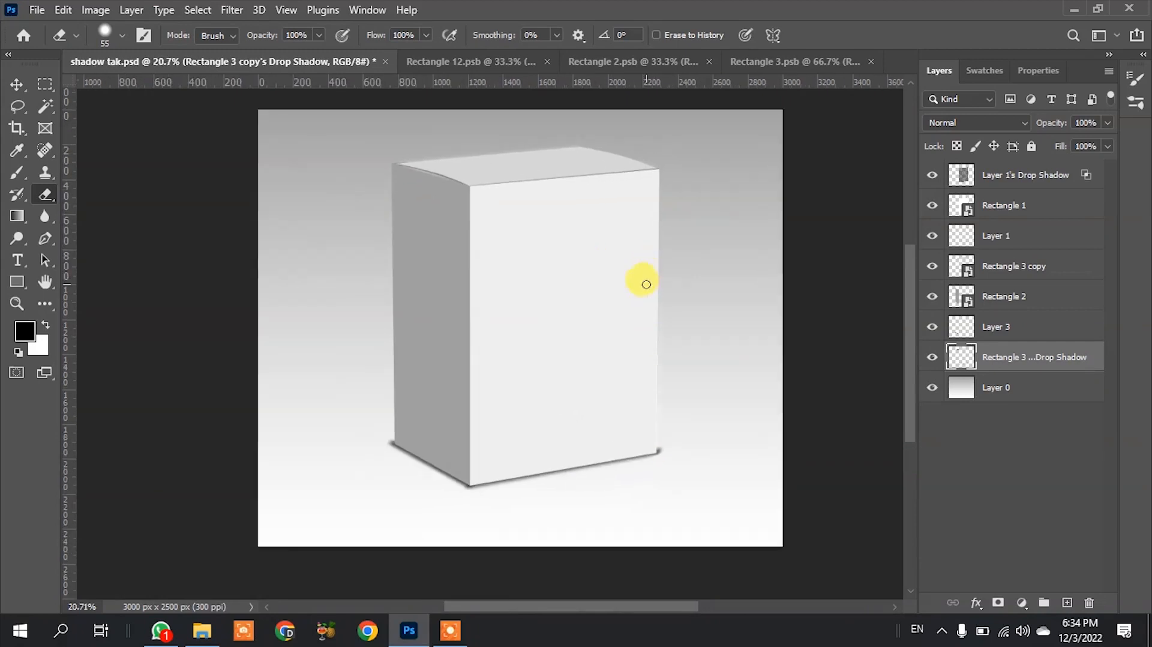
left_click(10, 83)
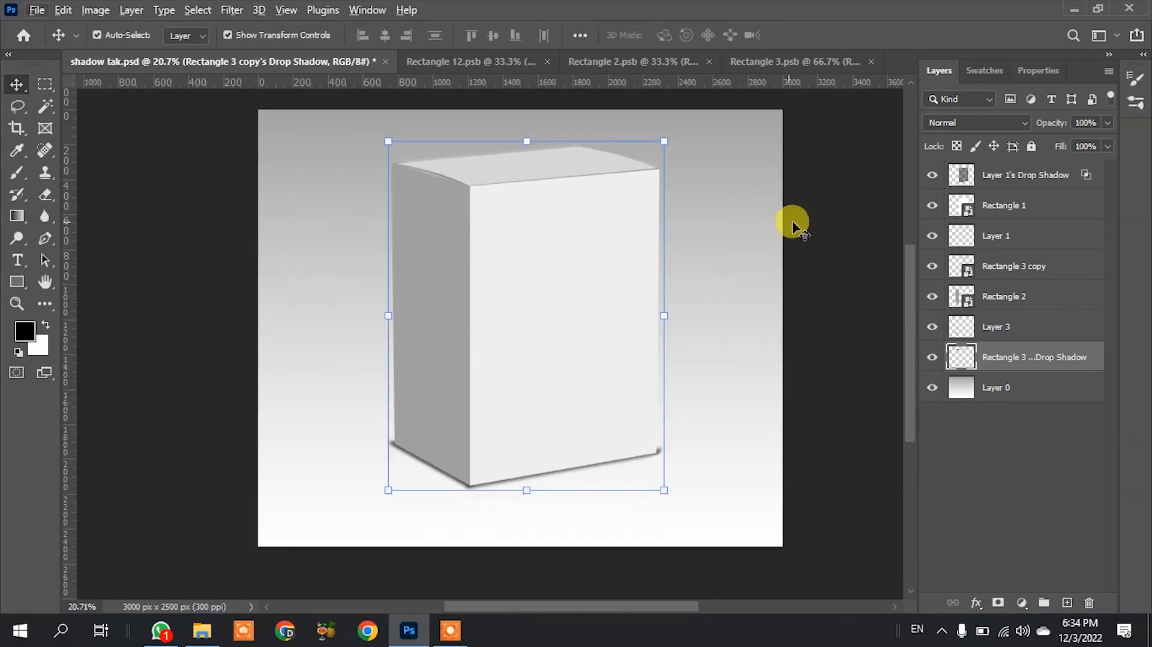
left_click(817, 280)
Step: Draw a black 1212 × 935 px rectangle directly above Layer 0, behind the box's lower front corner, and rasterize it
scroll(424, 475, "up", 1)
scroll(476, 406, "up", 1)
scroll(465, 450, "down", 1)
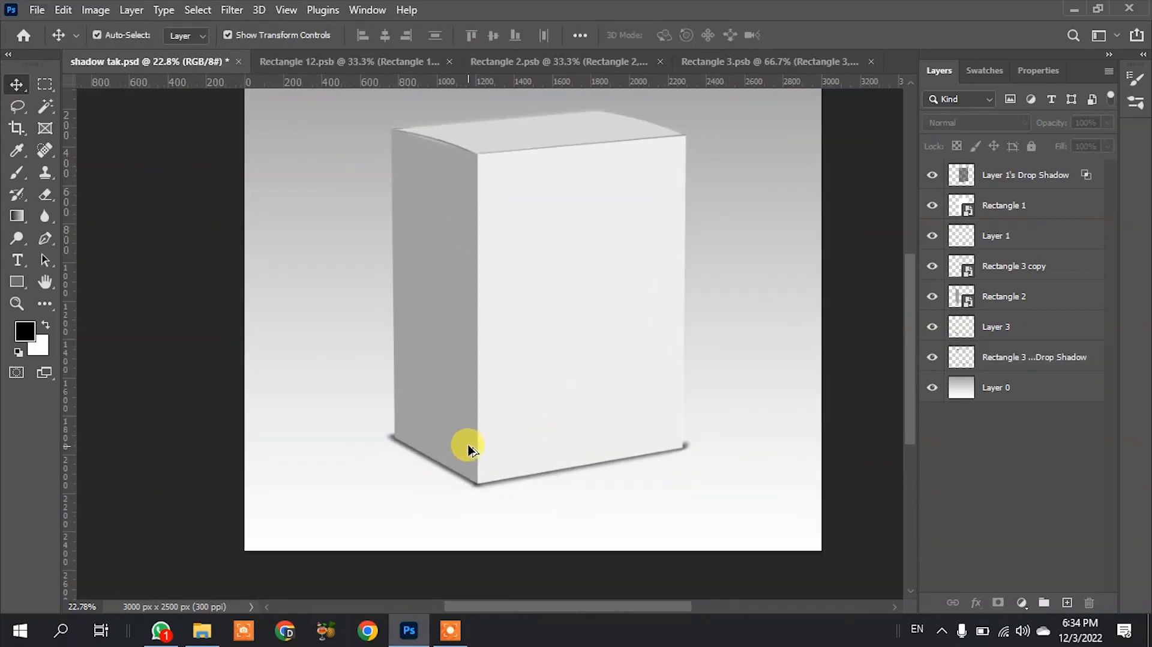
right_click(17, 281)
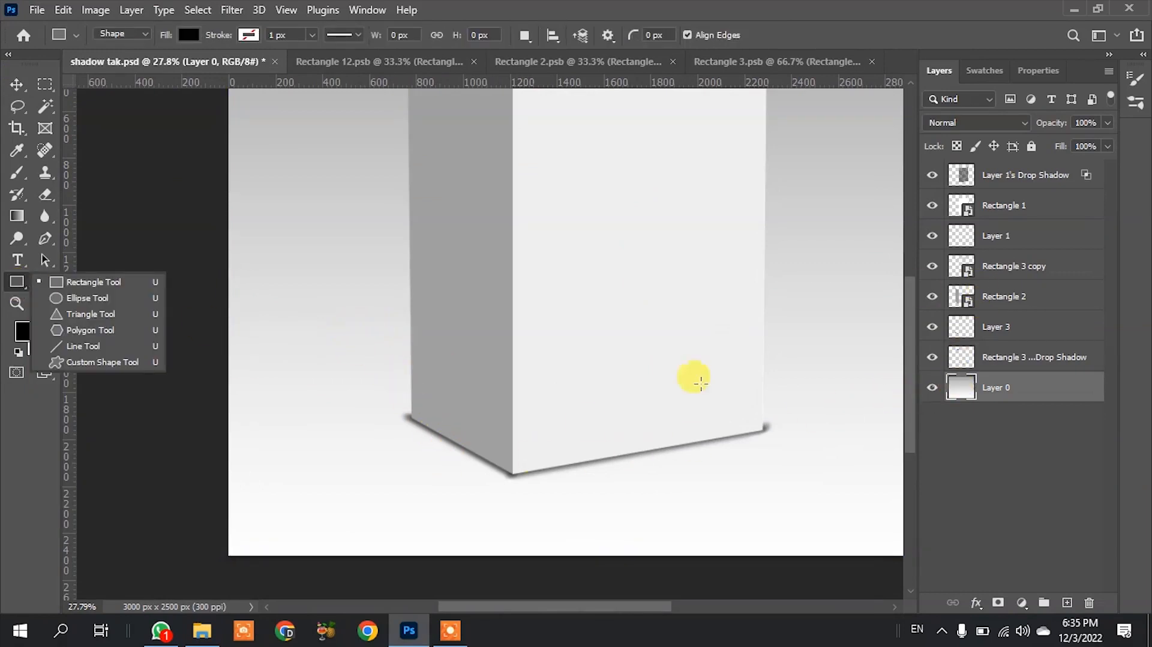
left_click_drag(295, 534, 579, 316)
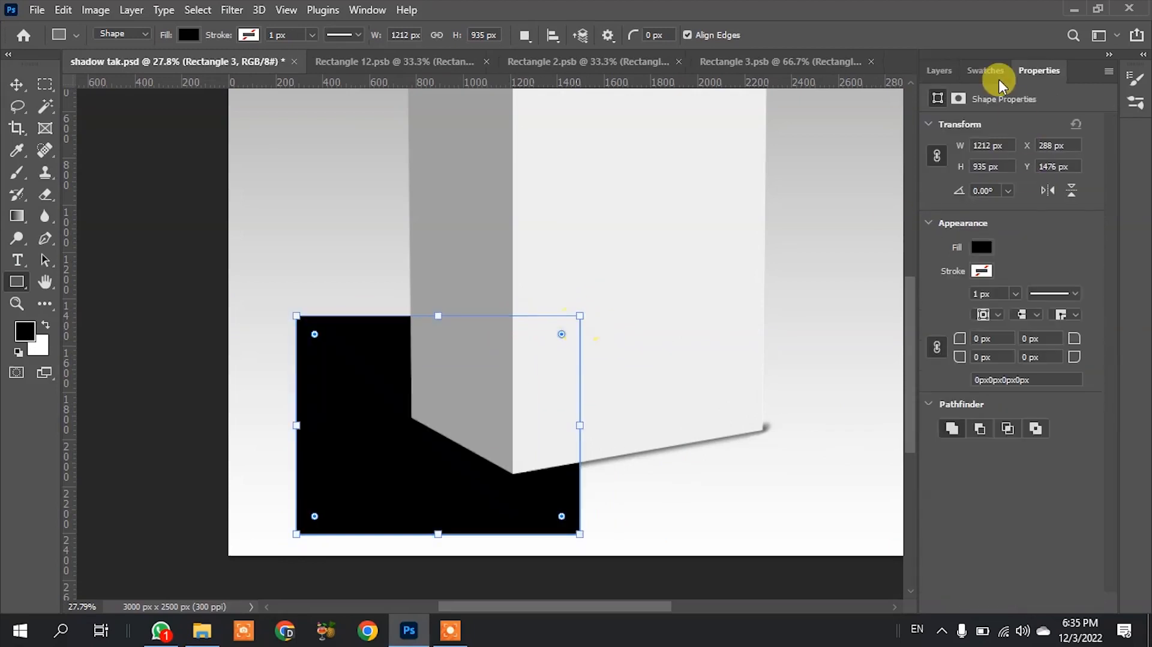
left_click(939, 70)
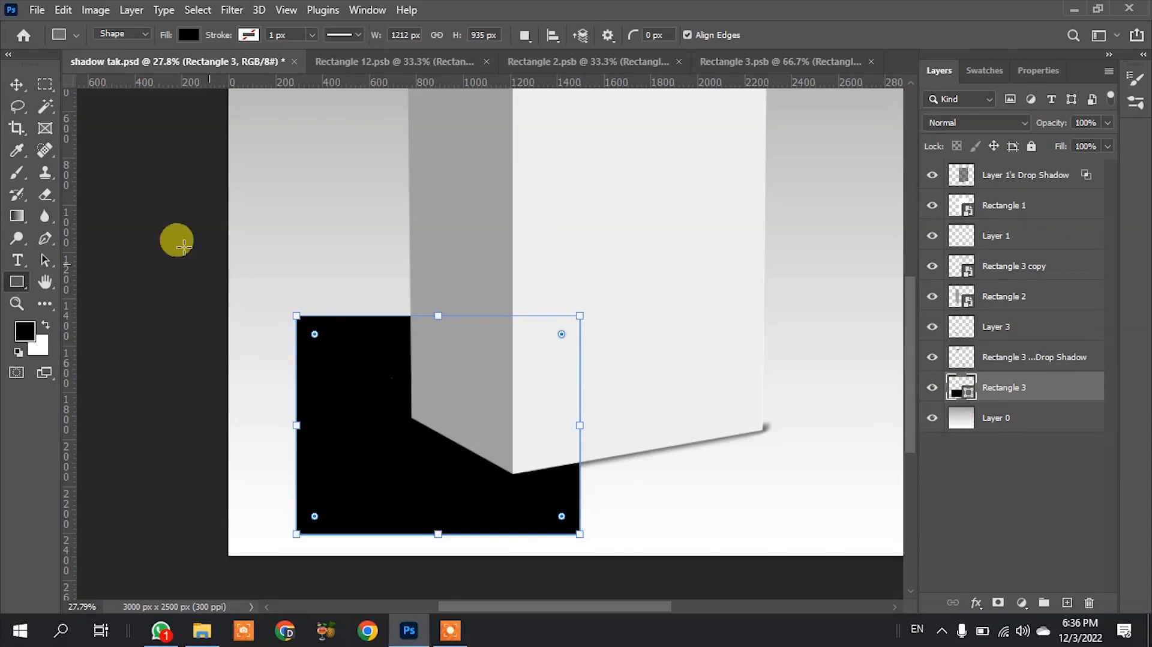
right_click(1002, 387)
left_click(862, 264)
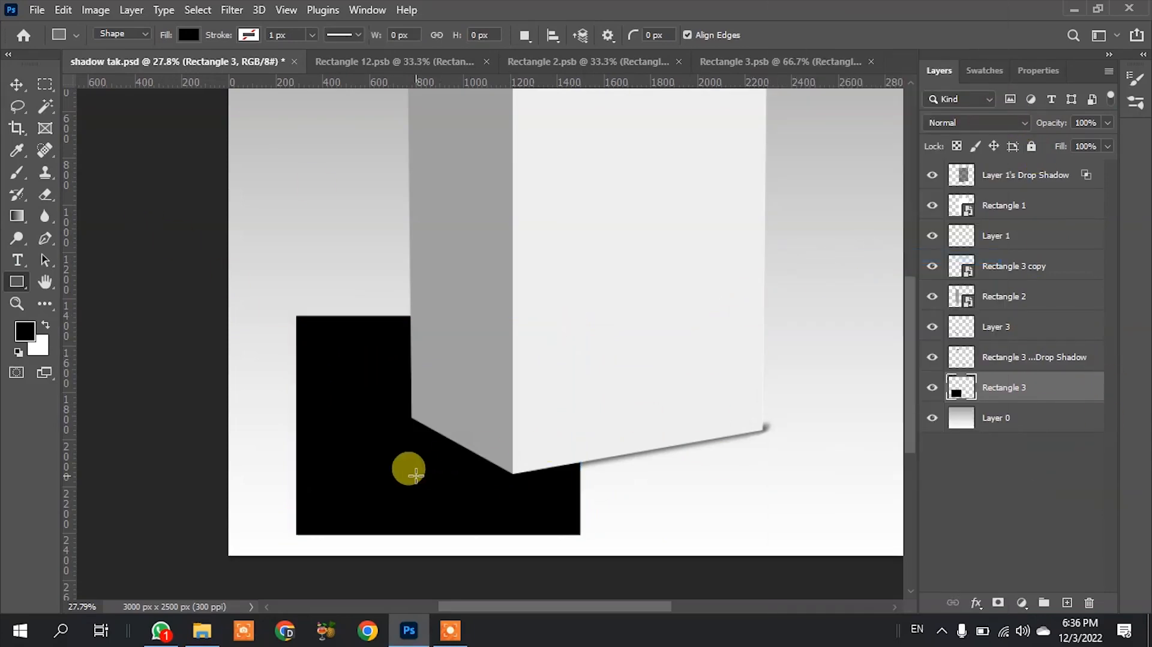
Step: Distort the black rectangle into a flat four-cornered ground shape around the box's base and set its layer opacity to 53%
left_click(16, 84)
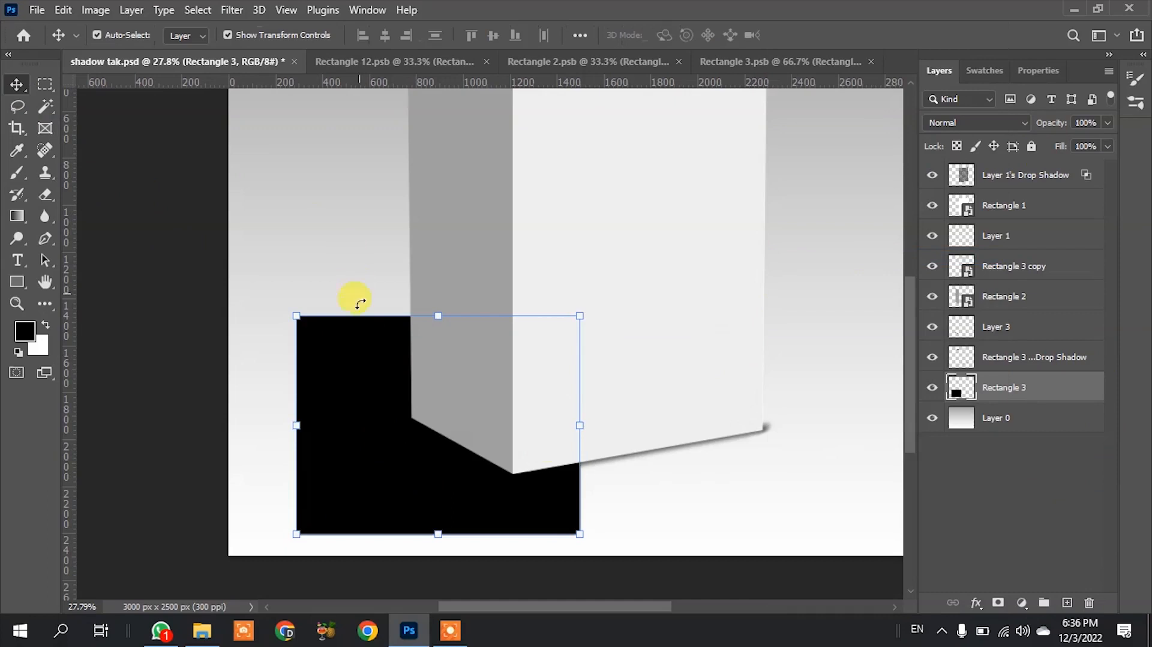
right_click(355, 408)
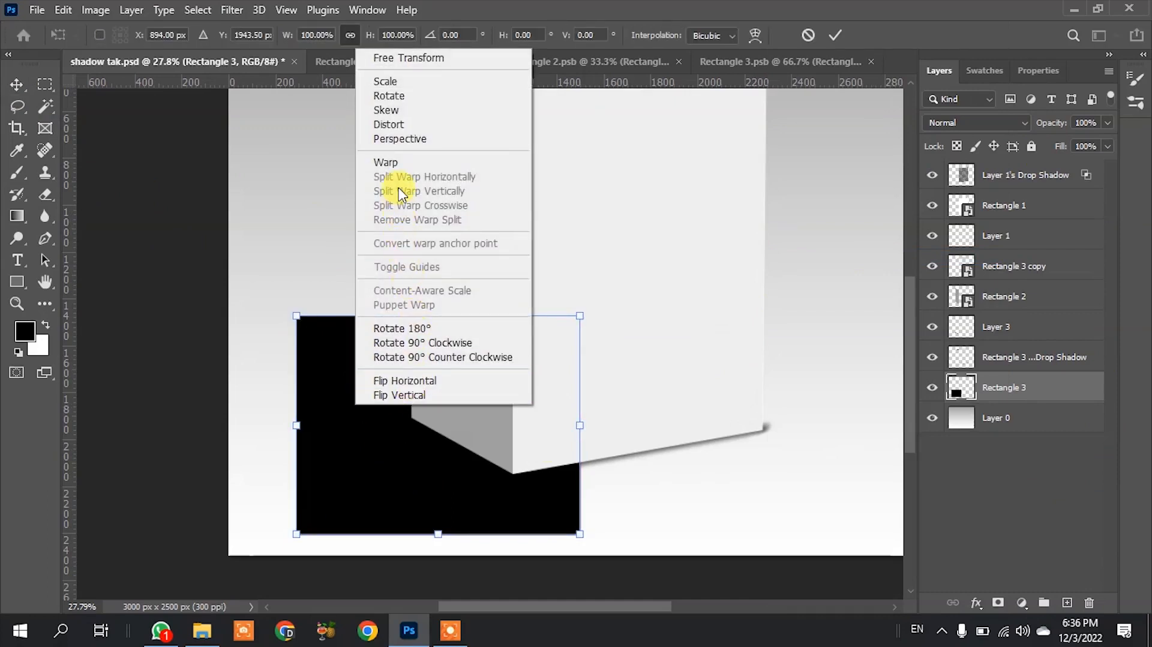
left_click(403, 126)
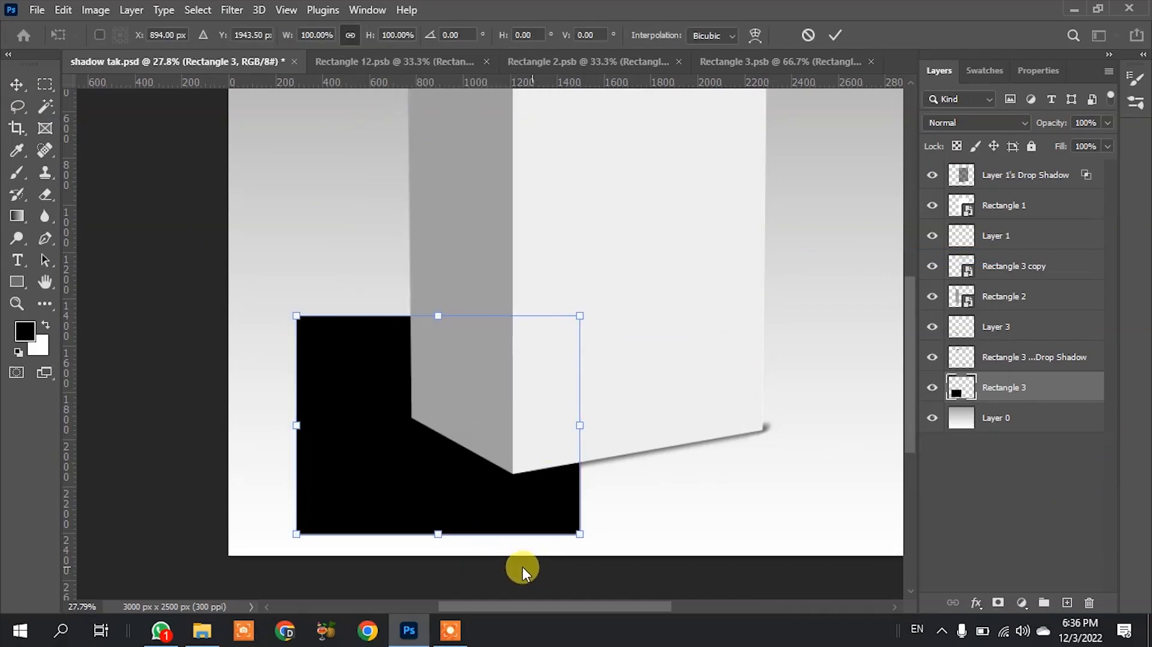
left_click_drag(579, 533, 821, 431)
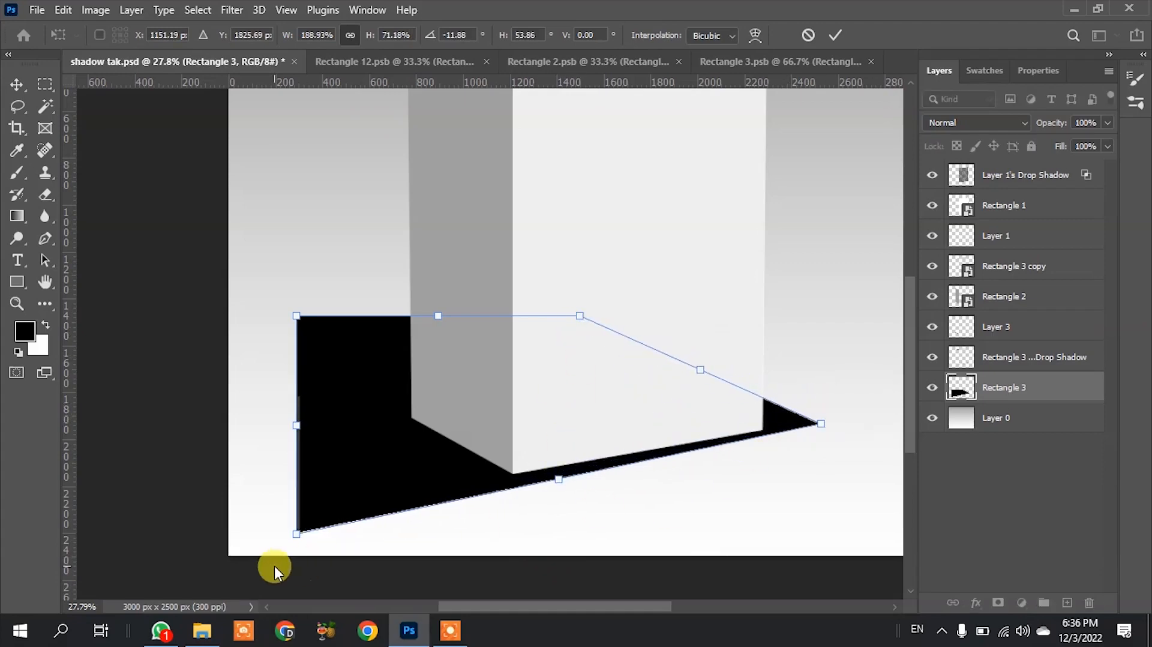
left_click_drag(296, 533, 257, 431)
key("5")
key("3")
Step: Adjust the ground shape's corners so it follows the front face's bottom edge and tapers out beyond the side face, and apply the transform
scroll(498, 471, "up", 5)
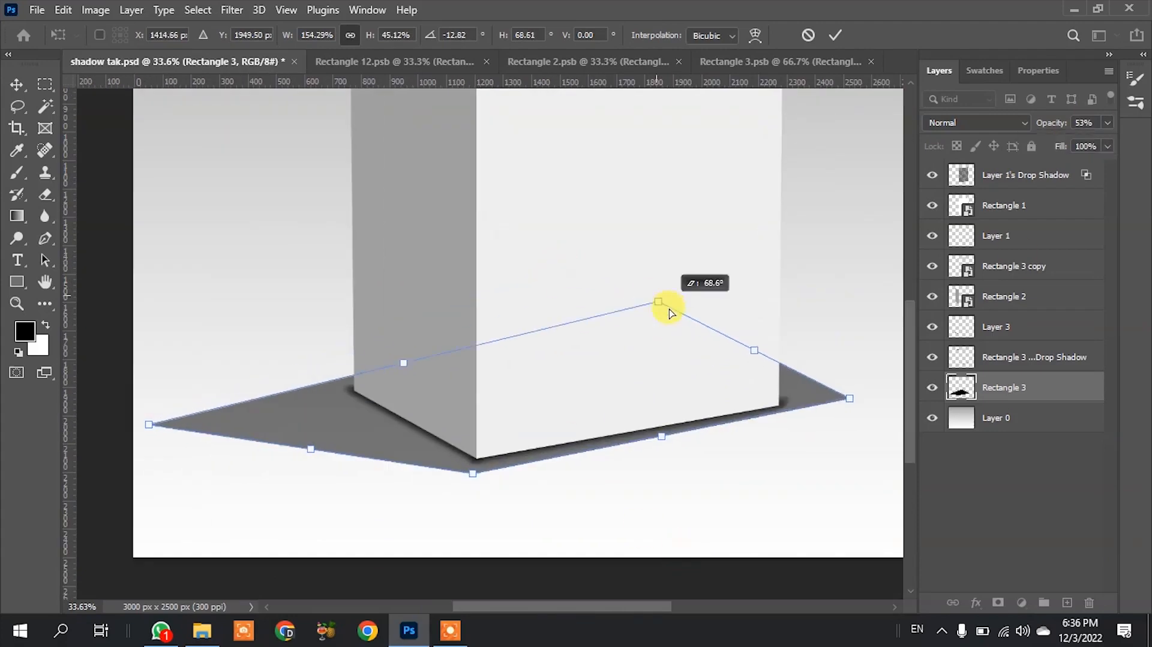
left_click_drag(509, 470, 514, 442)
scroll(777, 398, "down", 3)
scroll(777, 399, "up", 1)
left_click_drag(600, 267, 804, 383)
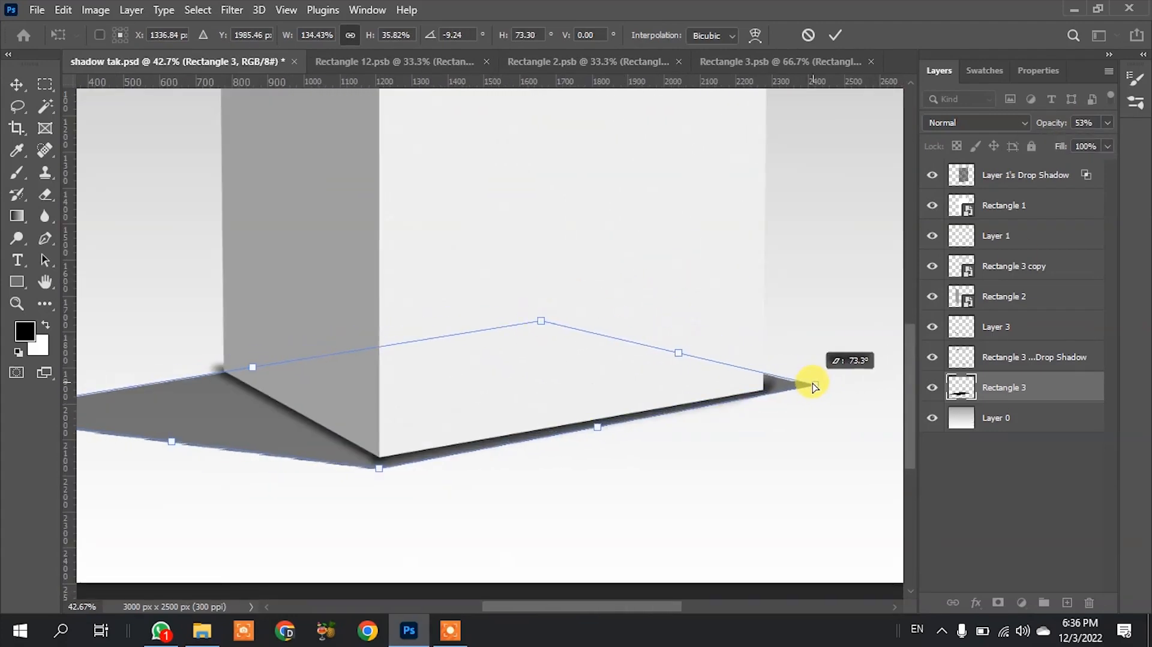
scroll(804, 383, "down", 1)
mouse_move(226, 390)
left_mouse_down()
mouse_move(219, 353)
mouse_move(239, 231)
mouse_move(235, 382)
mouse_move(234, 369)
left_mouse_up()
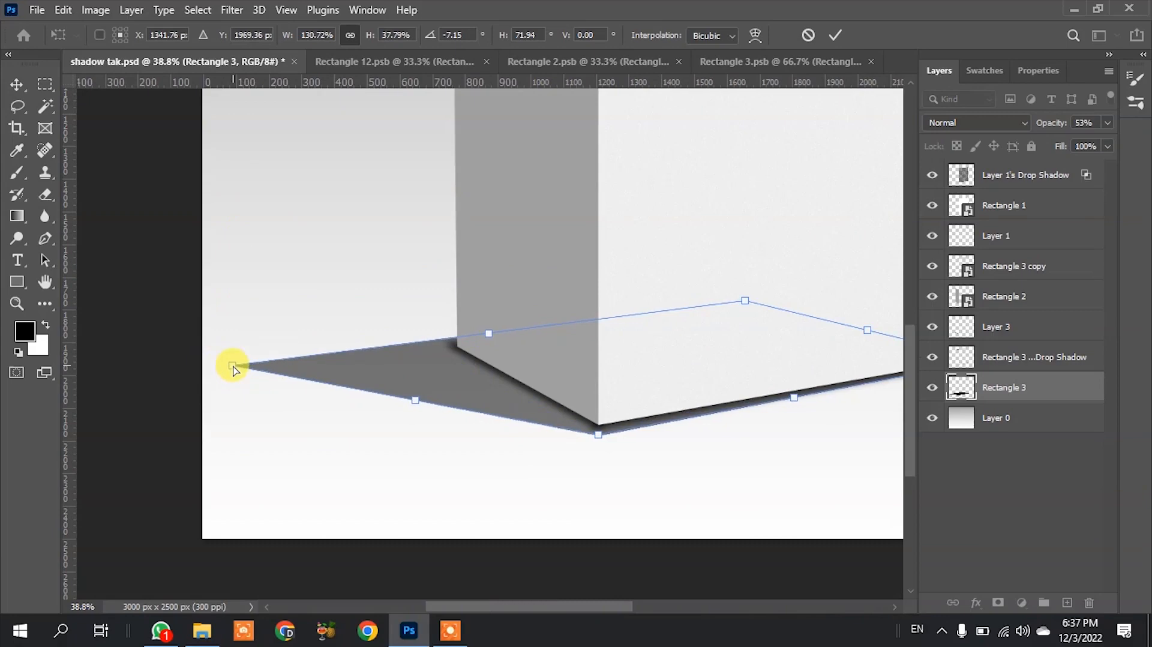
scroll(480, 336, "up", 5)
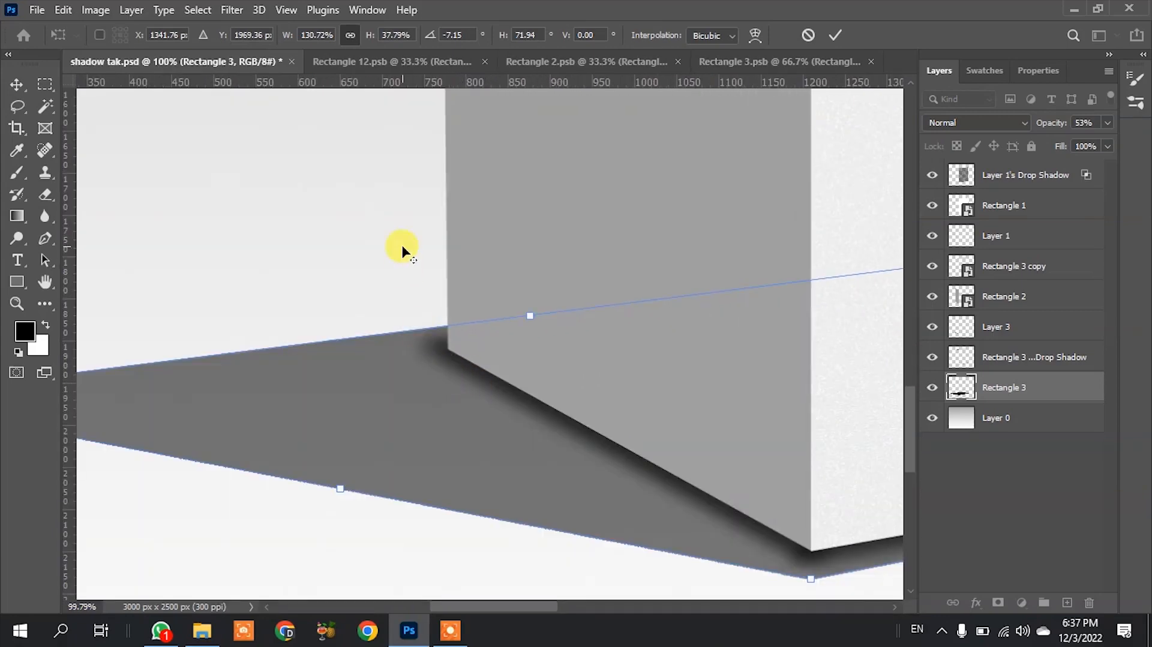
scroll(401, 251, "down", 6)
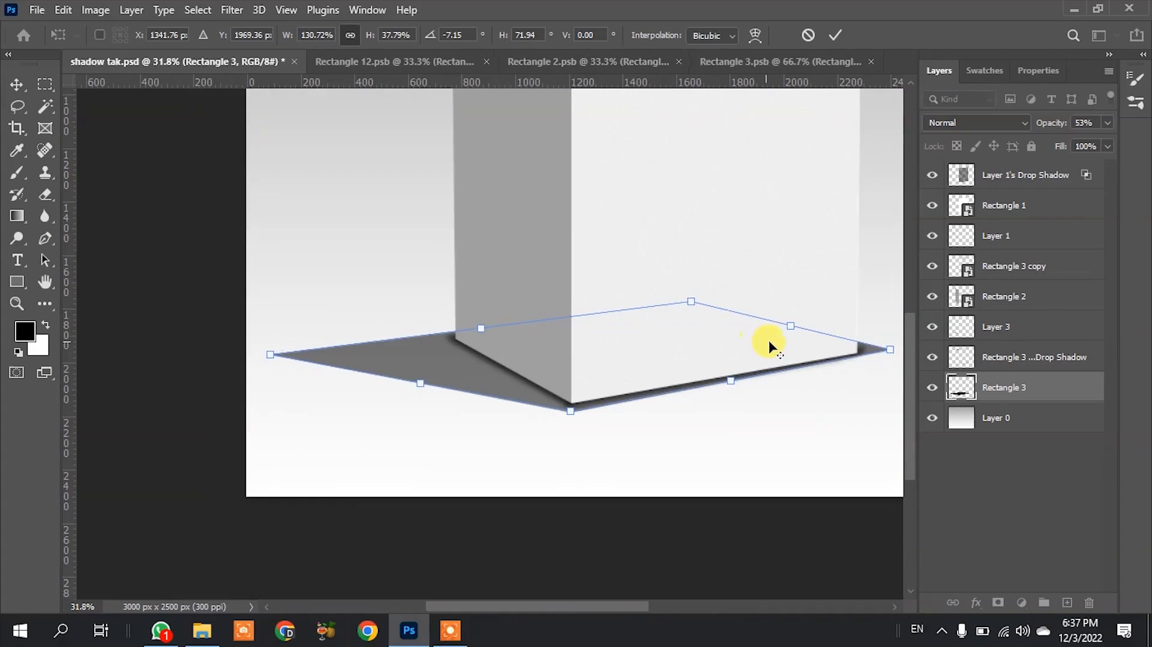
scroll(867, 358, "up", 1)
scroll(193, 342, "up", 1)
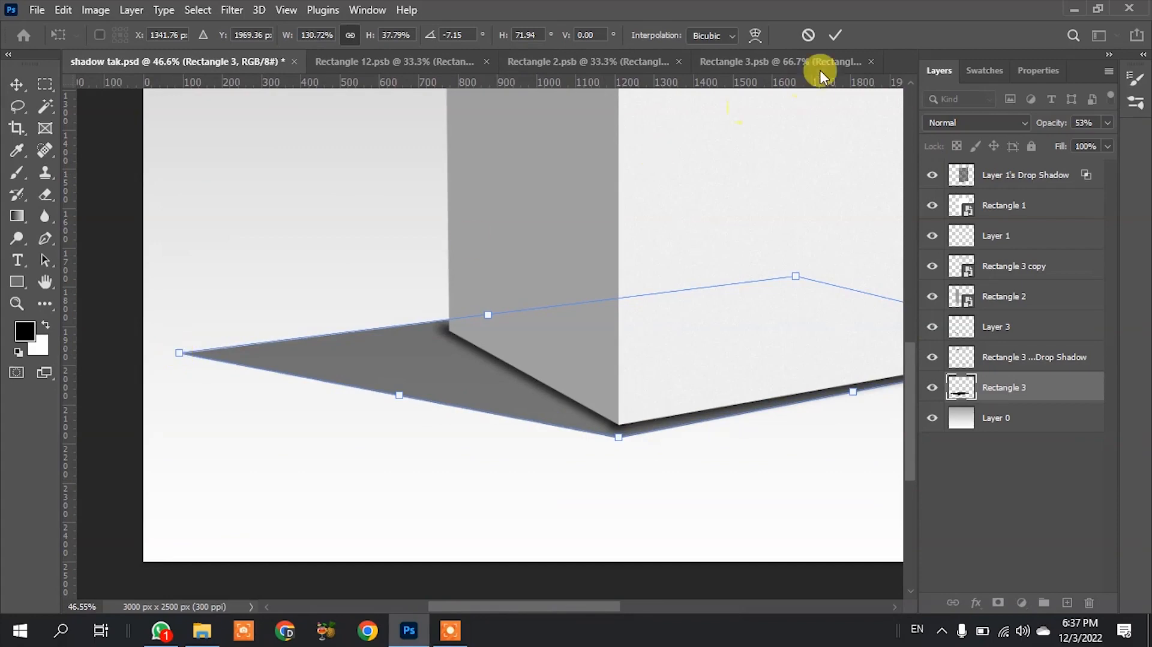
left_click(832, 37)
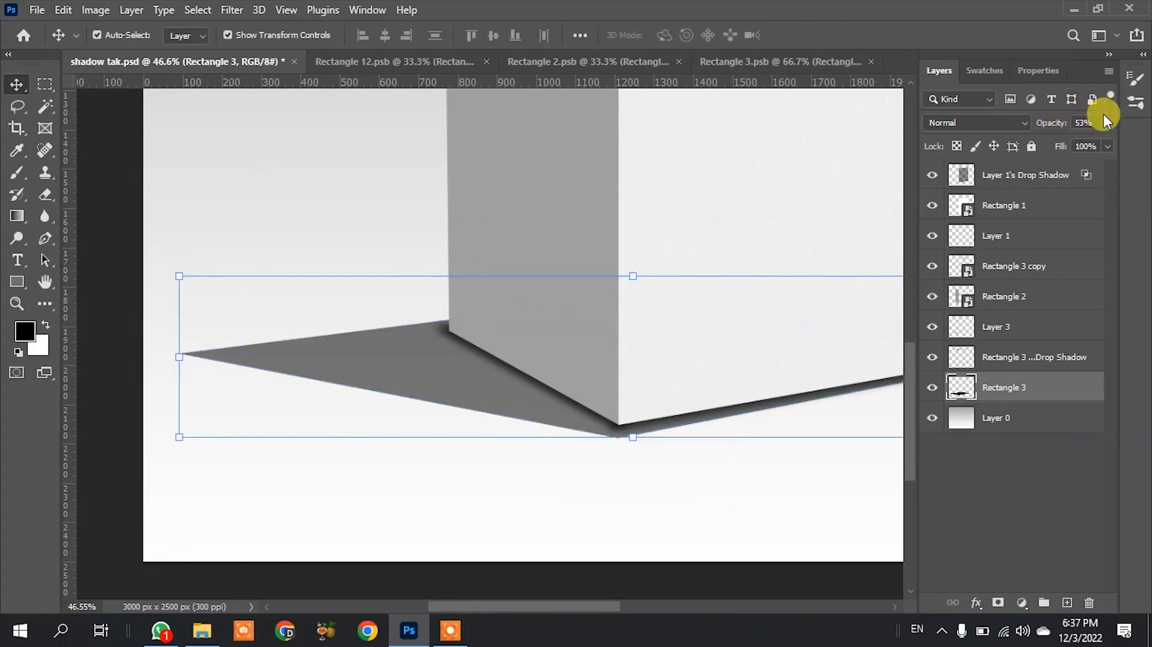
Step: Set the ground shape's layer opacity to 100% and soften it with a Gaussian Blur of 8.4 pixels radius
left_click_drag(1125, 155, 1110, 159)
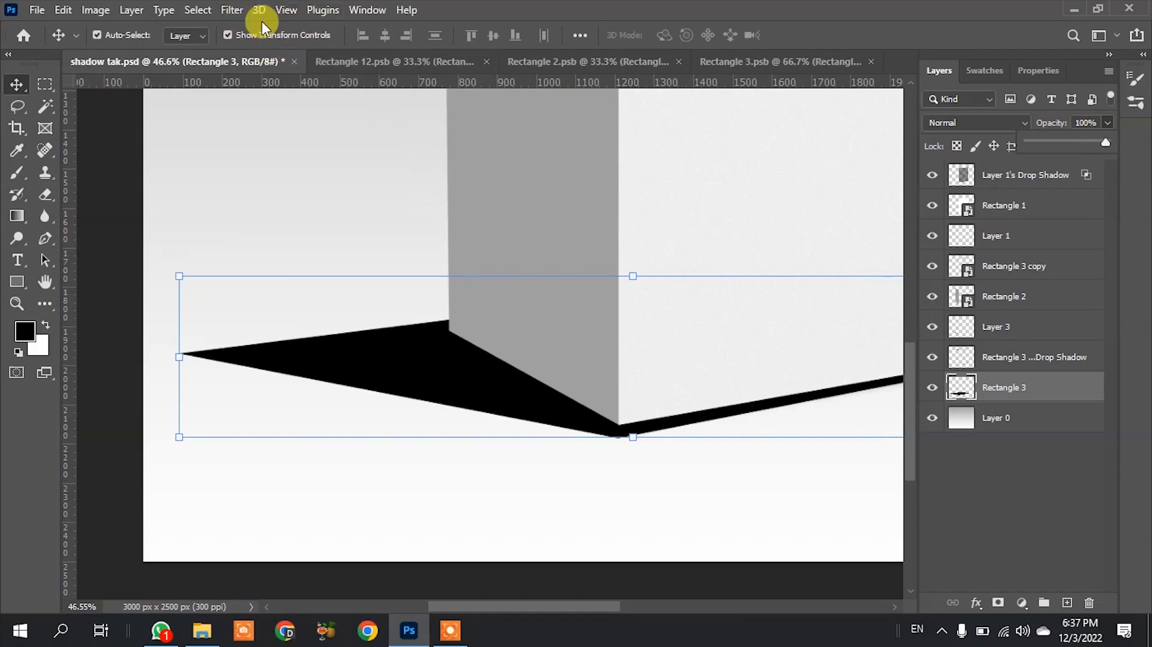
left_click(243, 12)
mouse_move(349, 239)
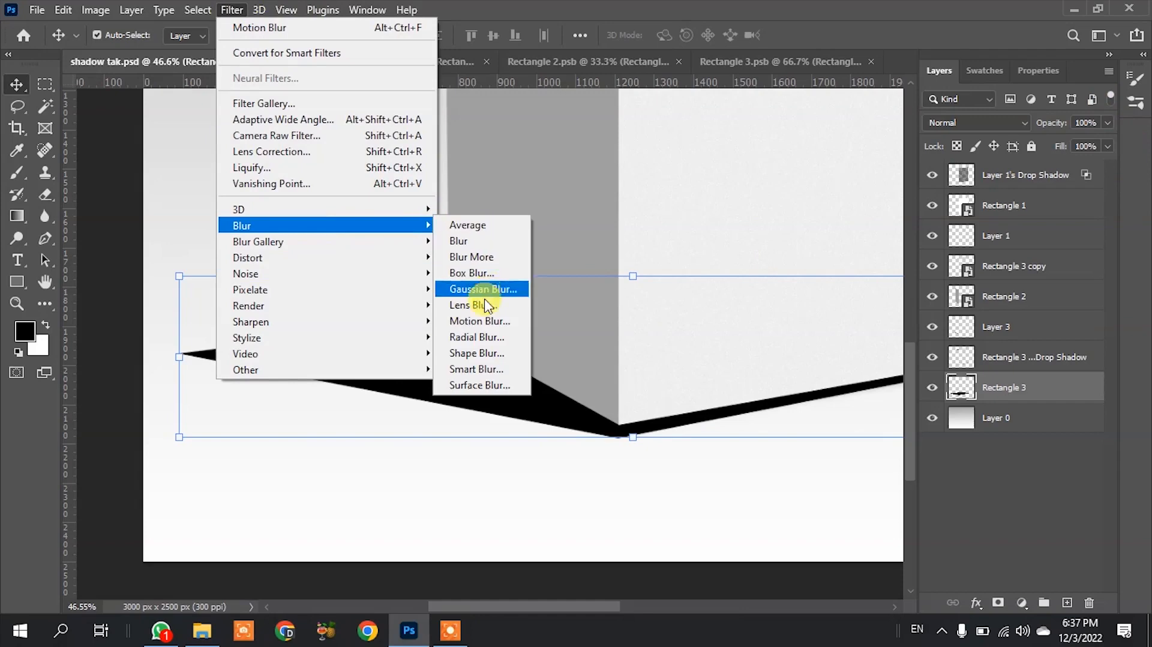
left_click(488, 288)
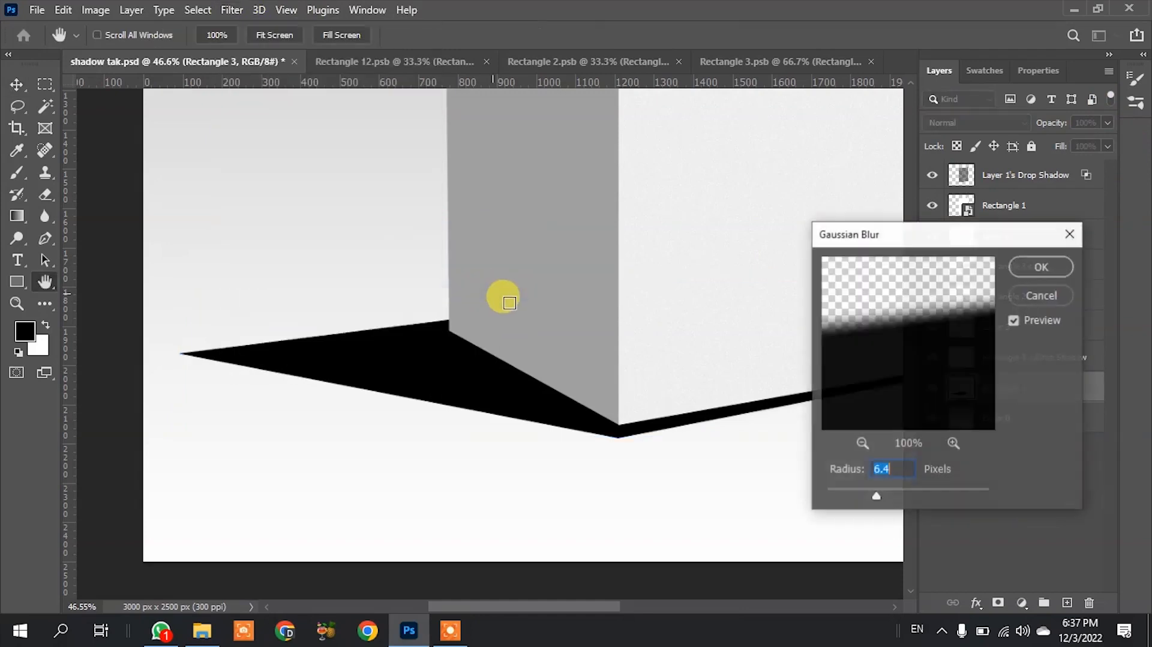
mouse_move(892, 488)
left_mouse_down()
mouse_move(901, 487)
mouse_move(883, 499)
left_mouse_up()
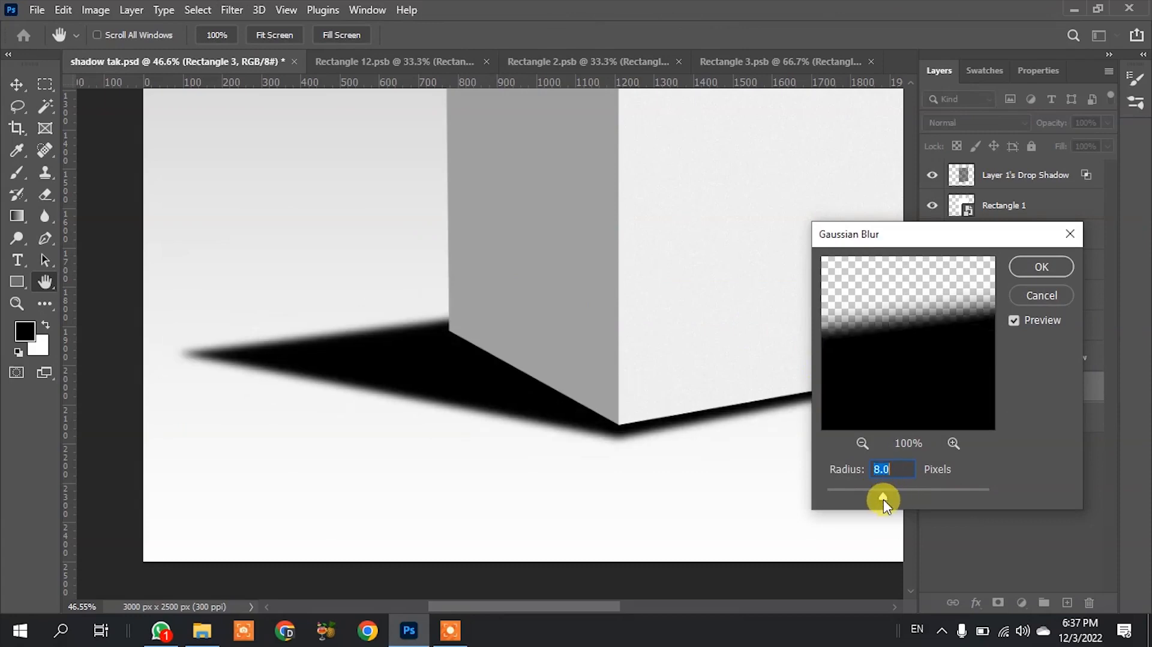
left_click_drag(883, 499, 884, 495)
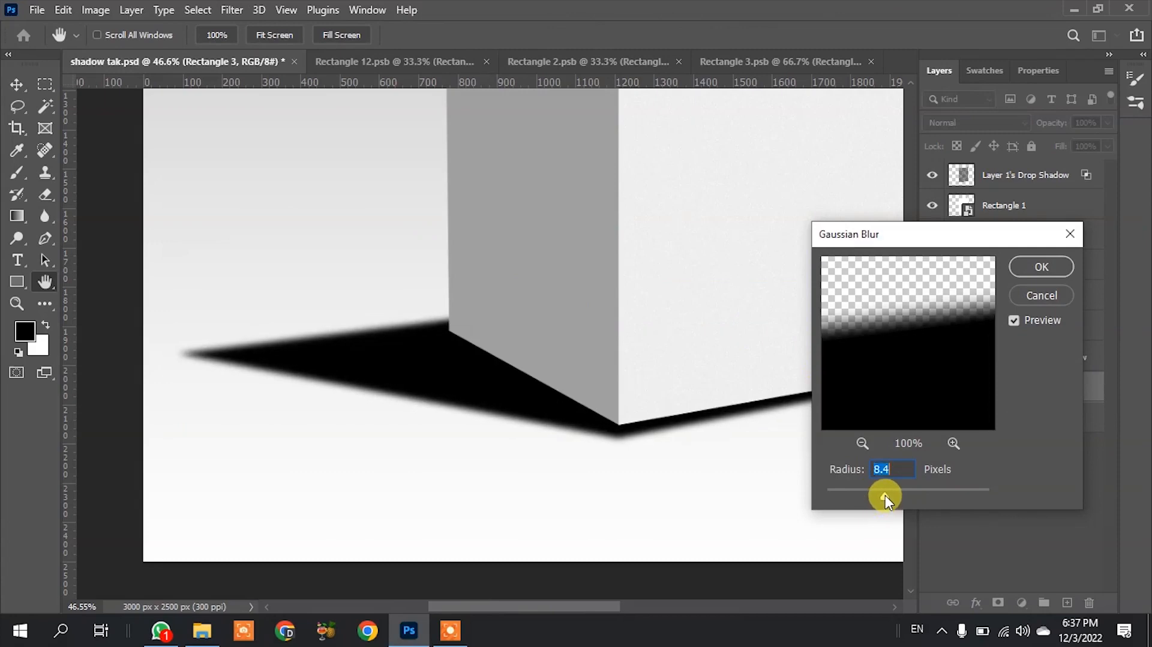
left_click(1045, 265)
key("v")
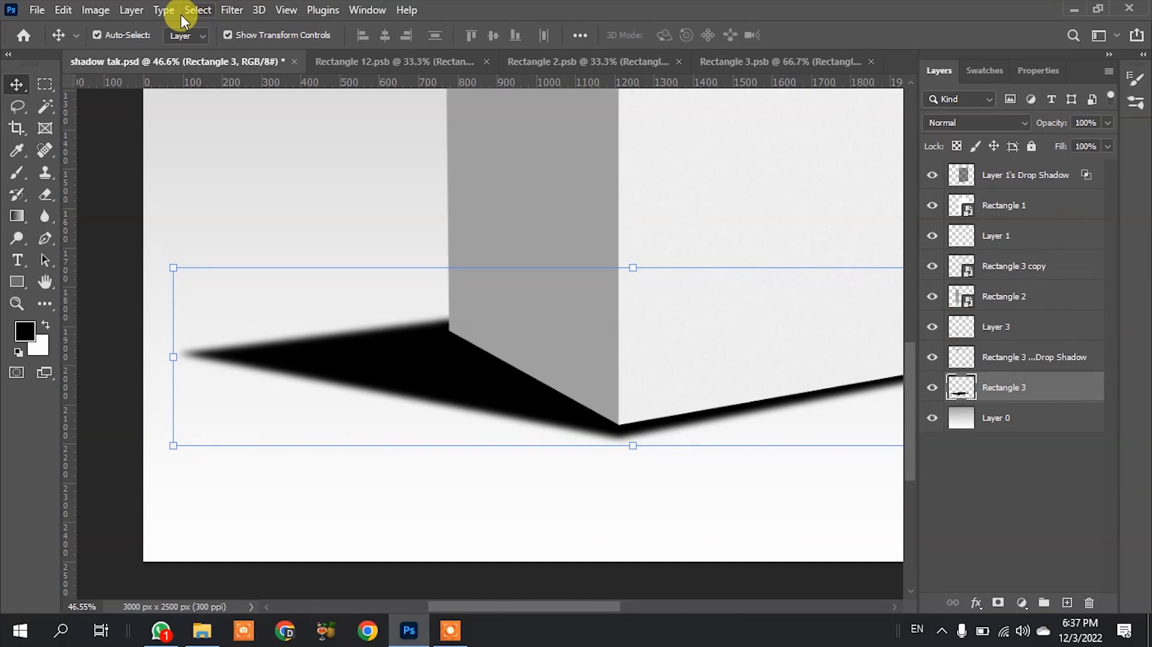
Step: Start a Tilt-Shift blur on the ground shape and rotate its focus band to vertical, centred around the box
left_click(239, 12)
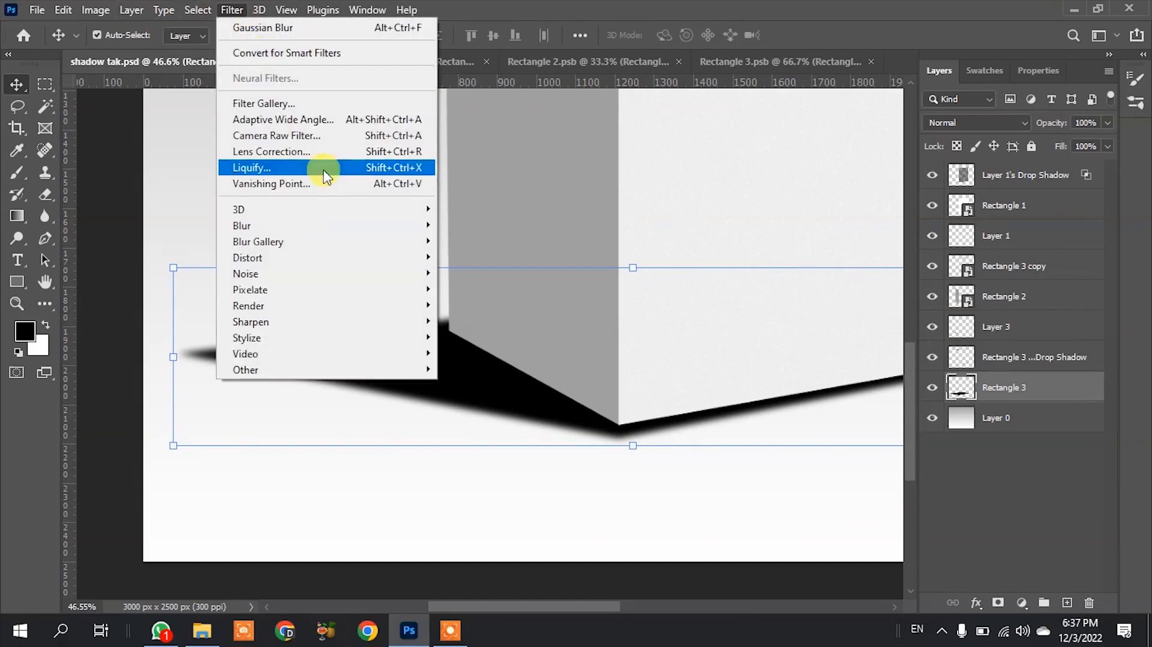
mouse_move(309, 243)
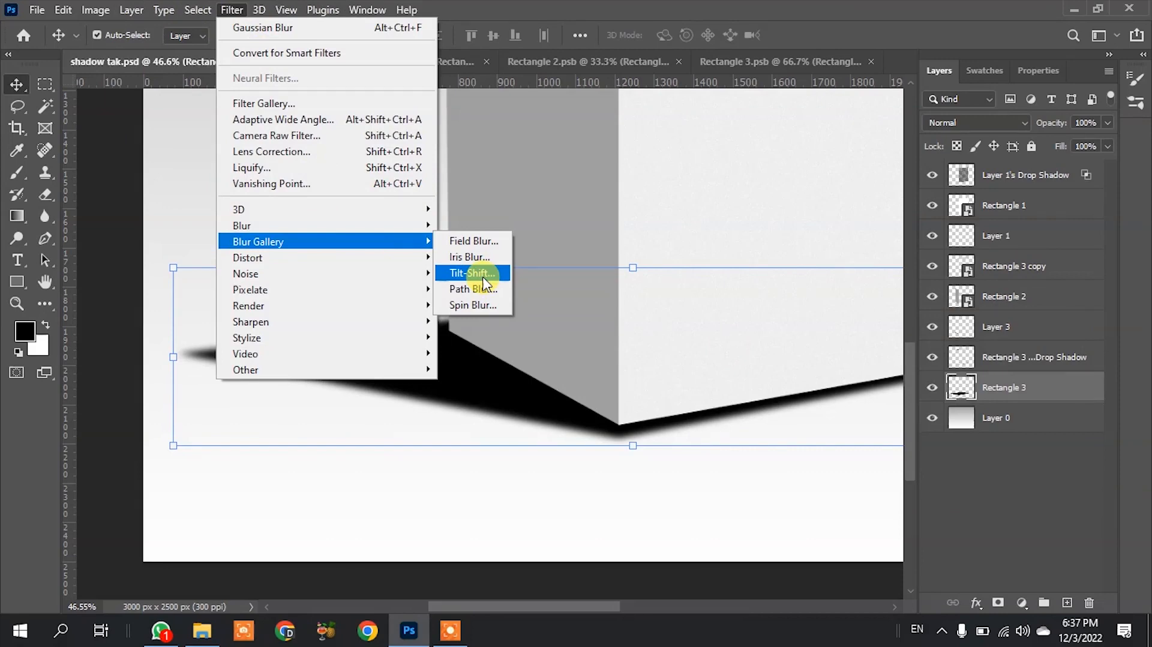
left_click(483, 275)
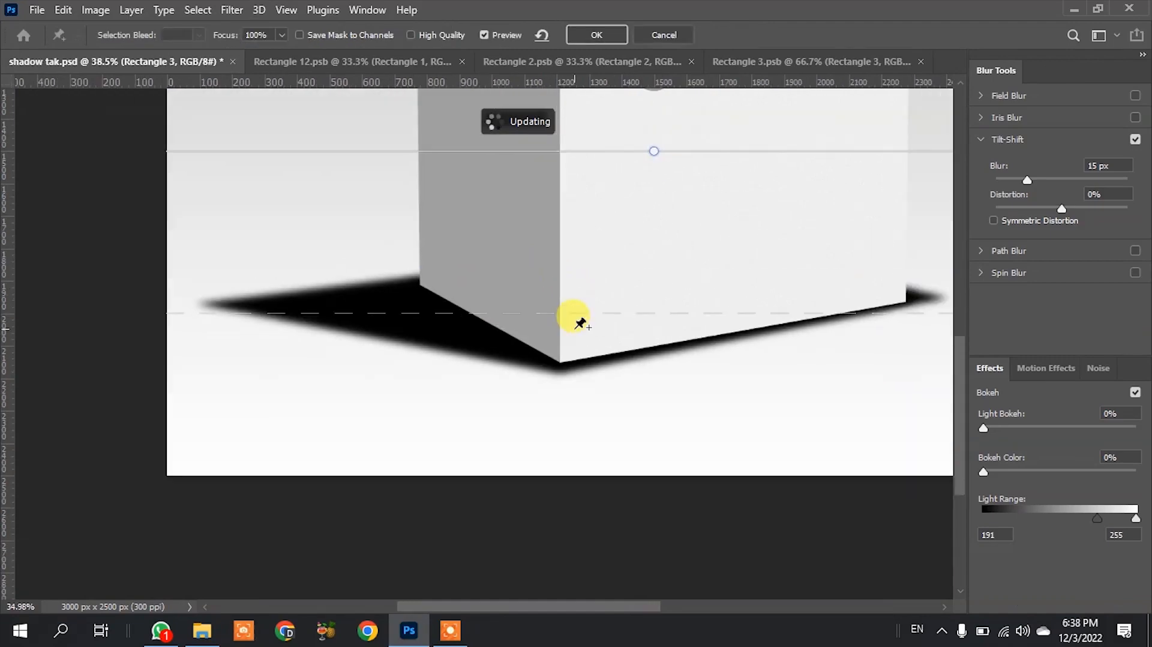
scroll(572, 331, "down", 4)
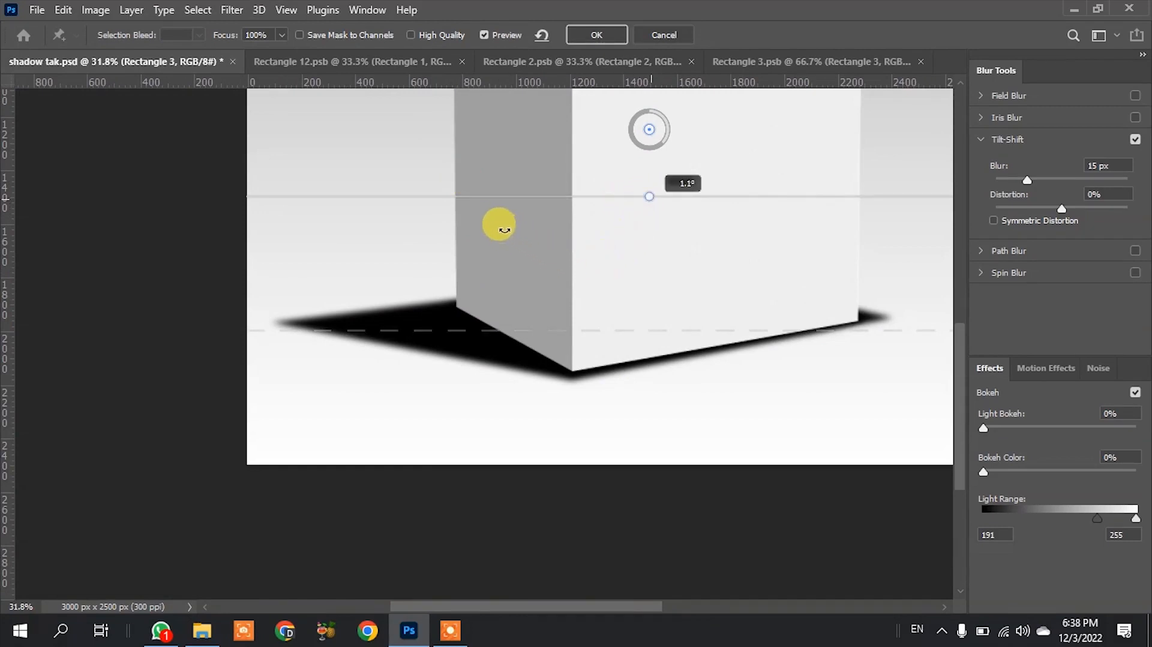
mouse_move(603, 247)
left_mouse_down()
mouse_move(673, 239)
mouse_move(700, 195)
mouse_move(700, 144)
mouse_move(637, 142)
mouse_move(548, 226)
mouse_move(342, 260)
mouse_move(271, 262)
mouse_move(236, 244)
mouse_move(239, 257)
mouse_move(217, 269)
mouse_move(209, 259)
mouse_move(610, 232)
left_mouse_up()
scroll(484, 273, "up", 2)
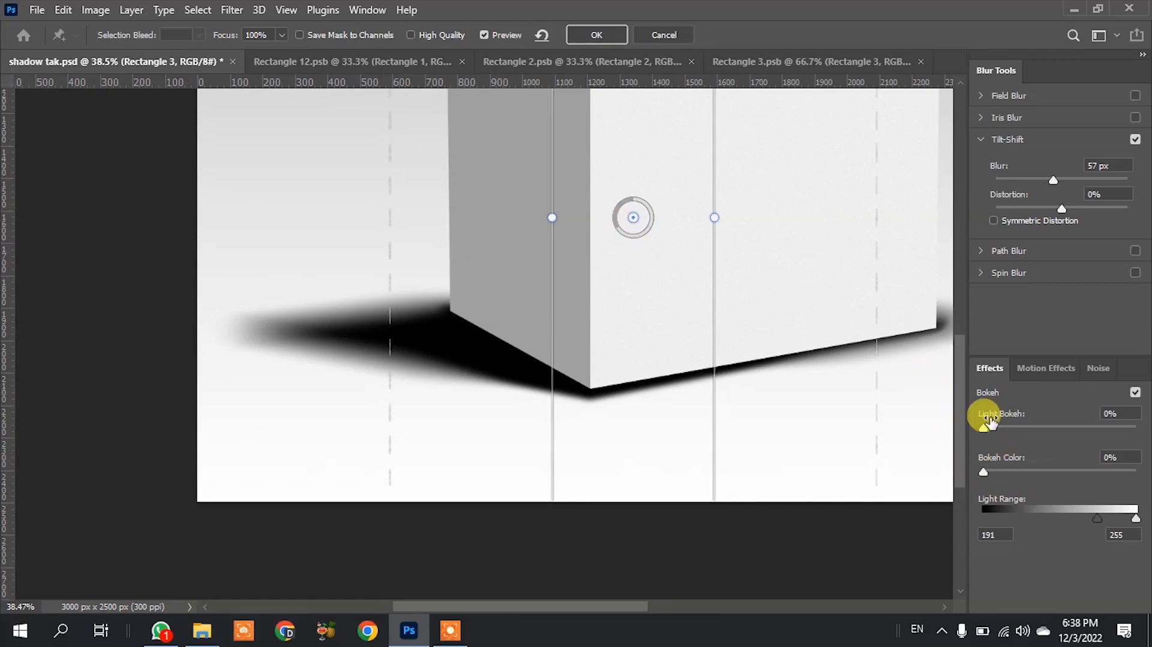
Step: Set the Tilt-Shift blur to 69 px with 49% distortion and apply it to the ground shadow
left_click_drag(1096, 210, 1061, 181)
left_click(1053, 181)
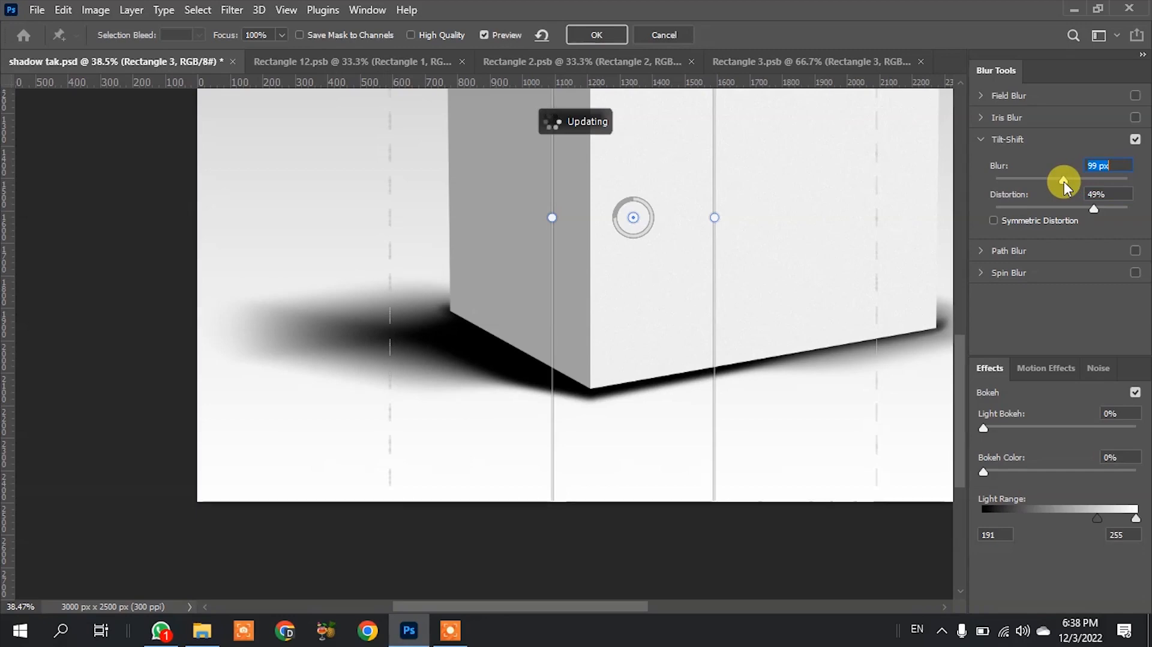
key("Down")
key("Down")
key("Down")
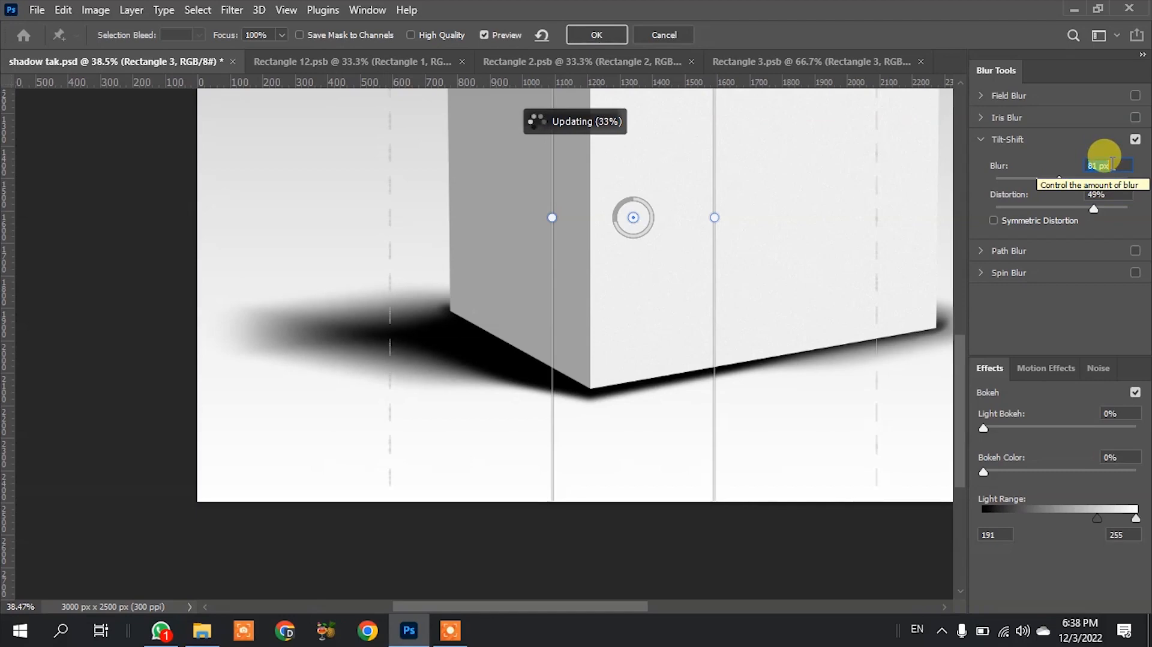
key("Down")
key("Down")
key("Down")
key("Down")
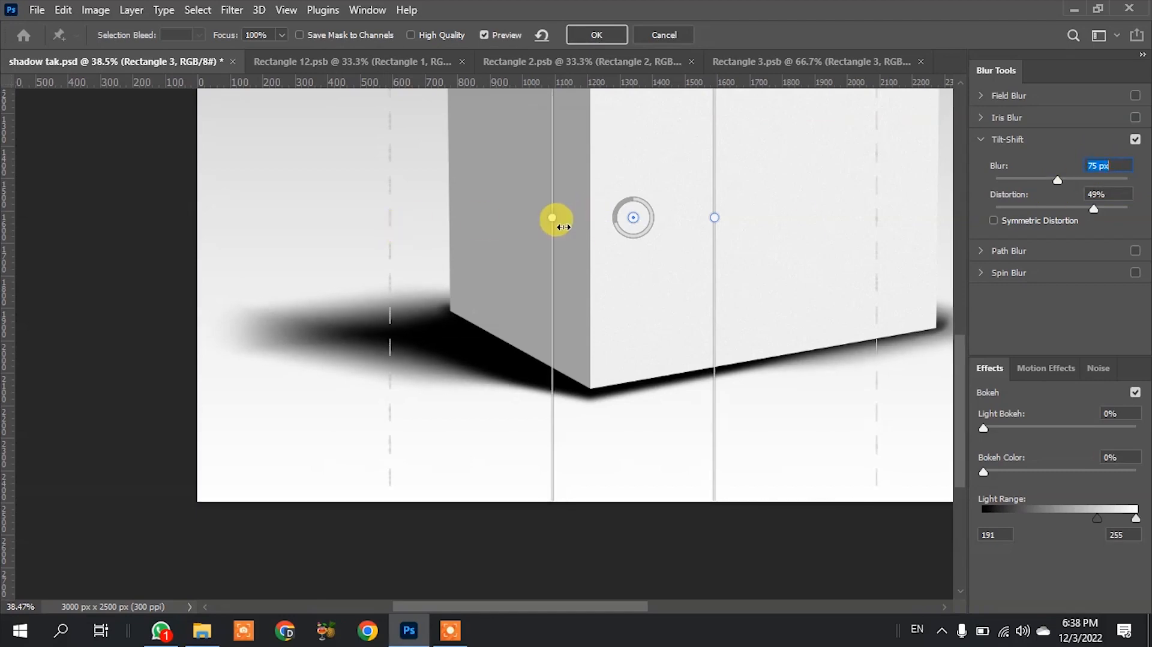
left_click_drag(621, 231, 616, 231)
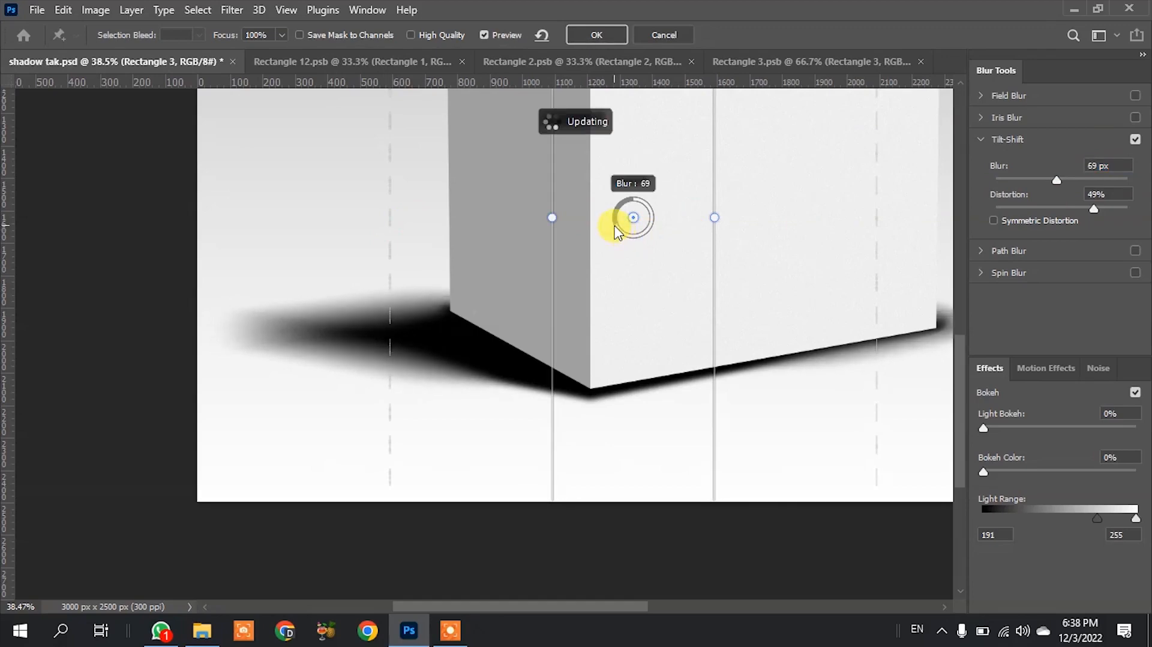
left_click(593, 39)
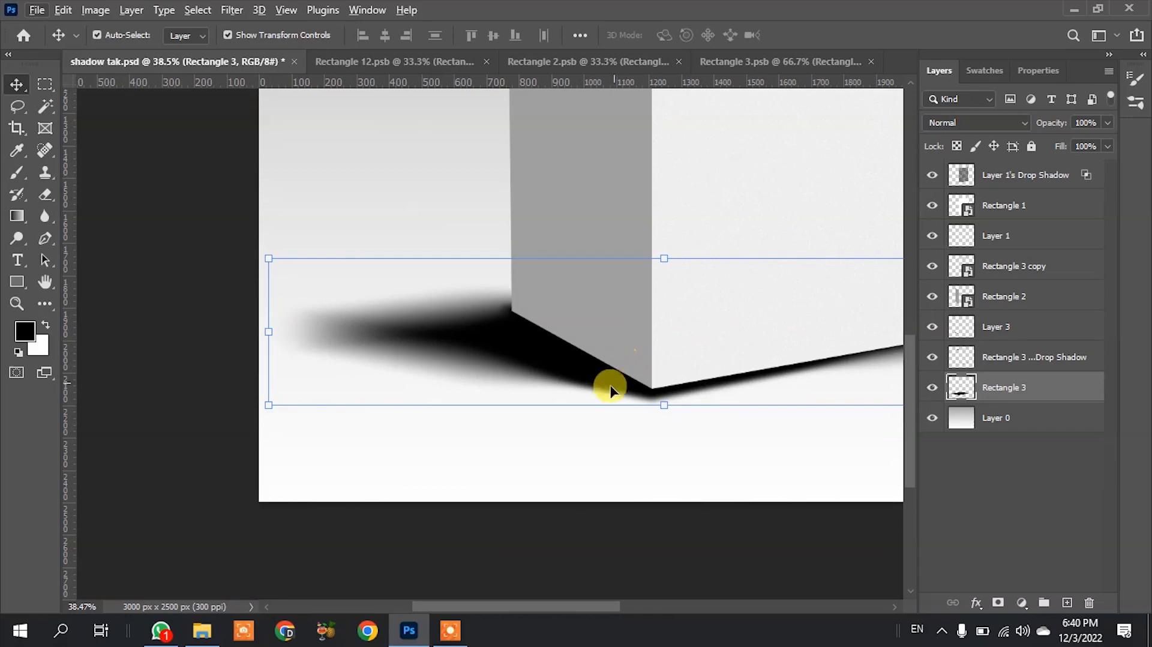
Step: Lower the blurred ground shadow's layer opacity to 29% and deselect the layer
scroll(446, 384, "down", 2)
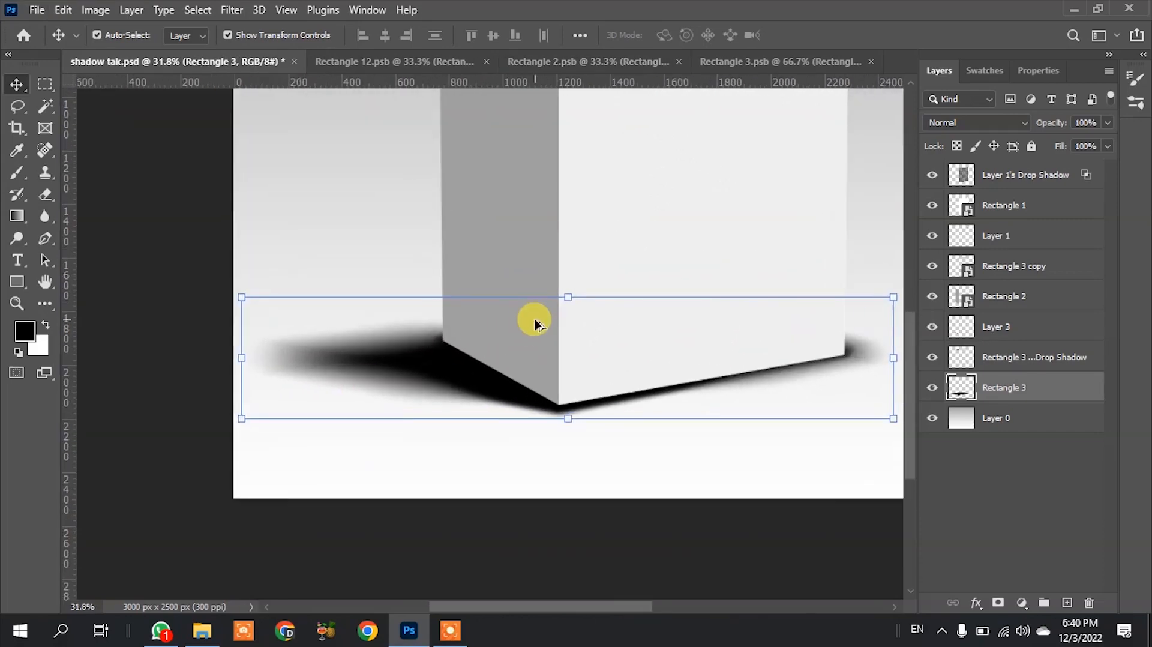
left_click(1107, 122)
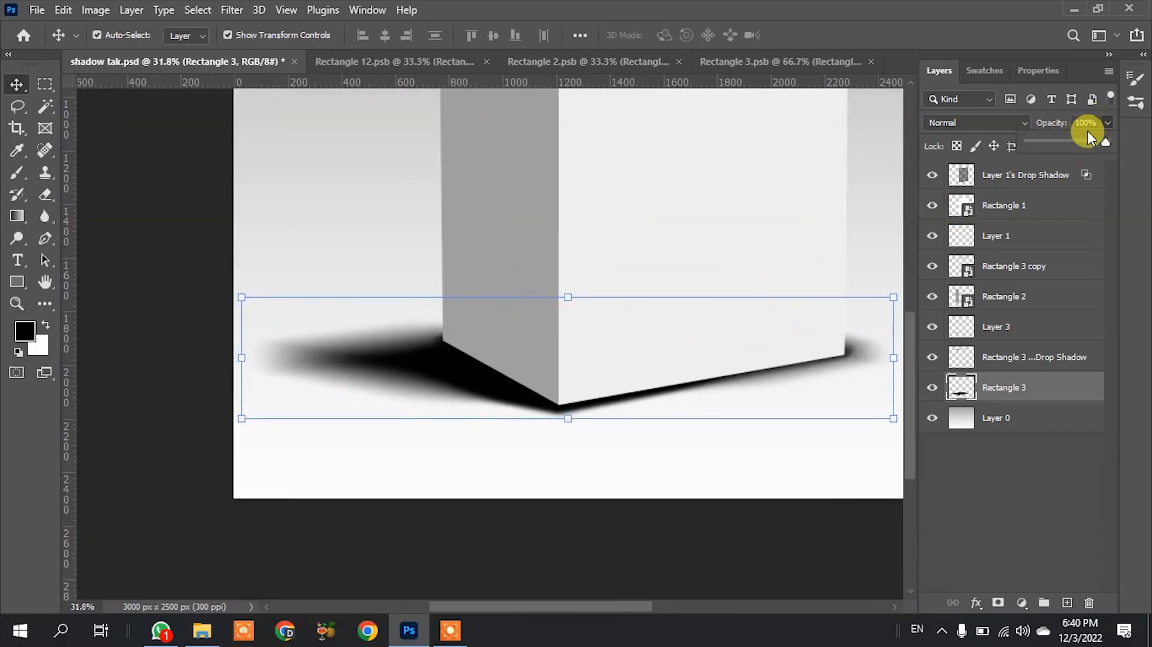
left_click_drag(1109, 141, 1062, 150)
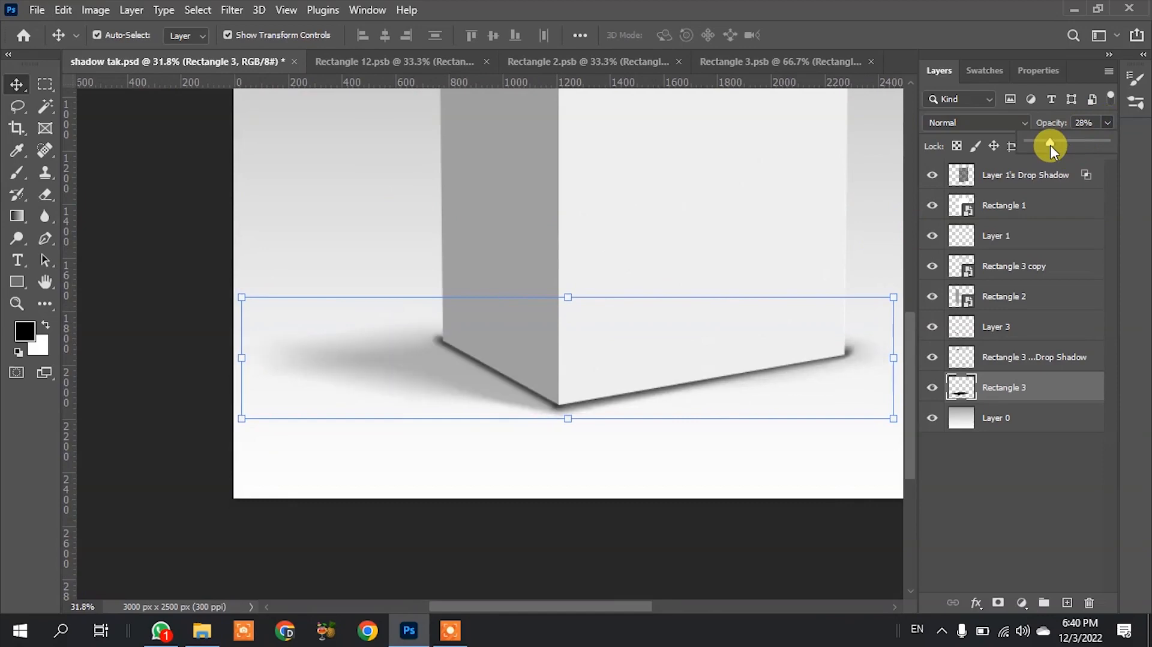
left_click_drag(1046, 142, 1046, 142)
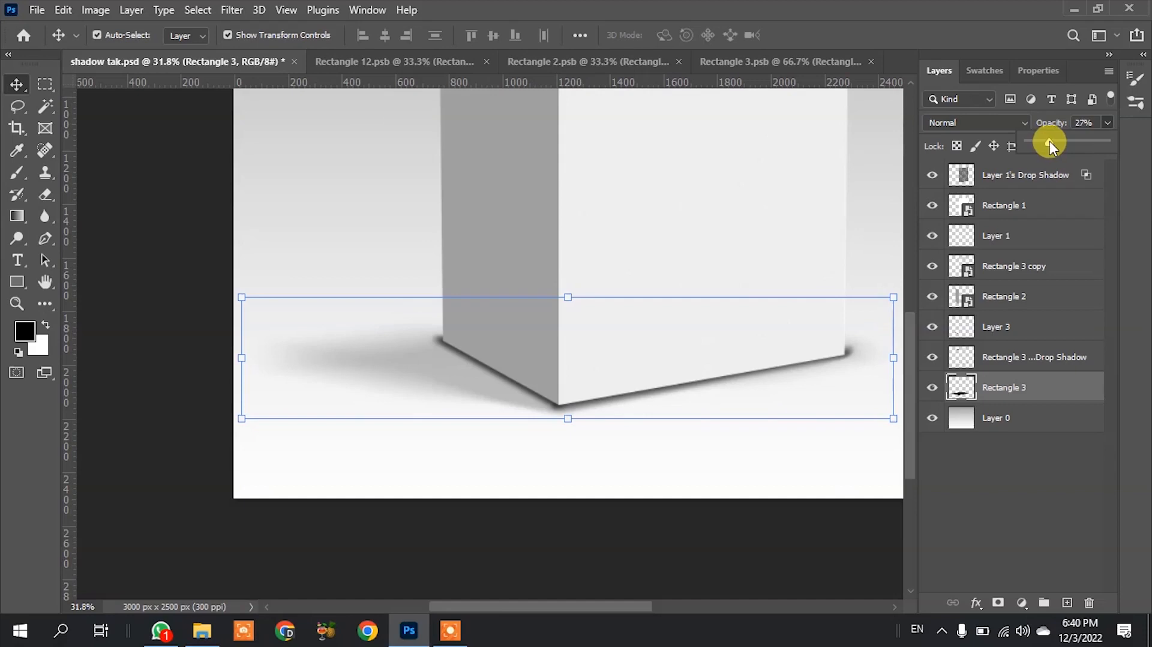
left_click(514, 588)
scroll(468, 564, "down", 2)
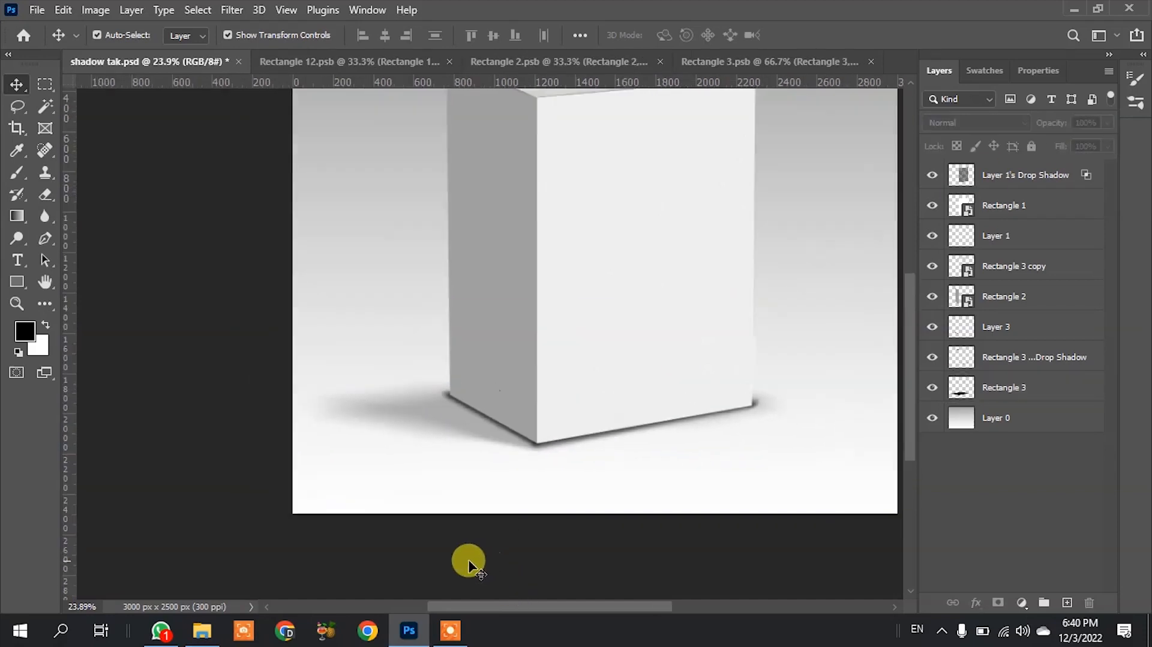
scroll(468, 564, "down", 2)
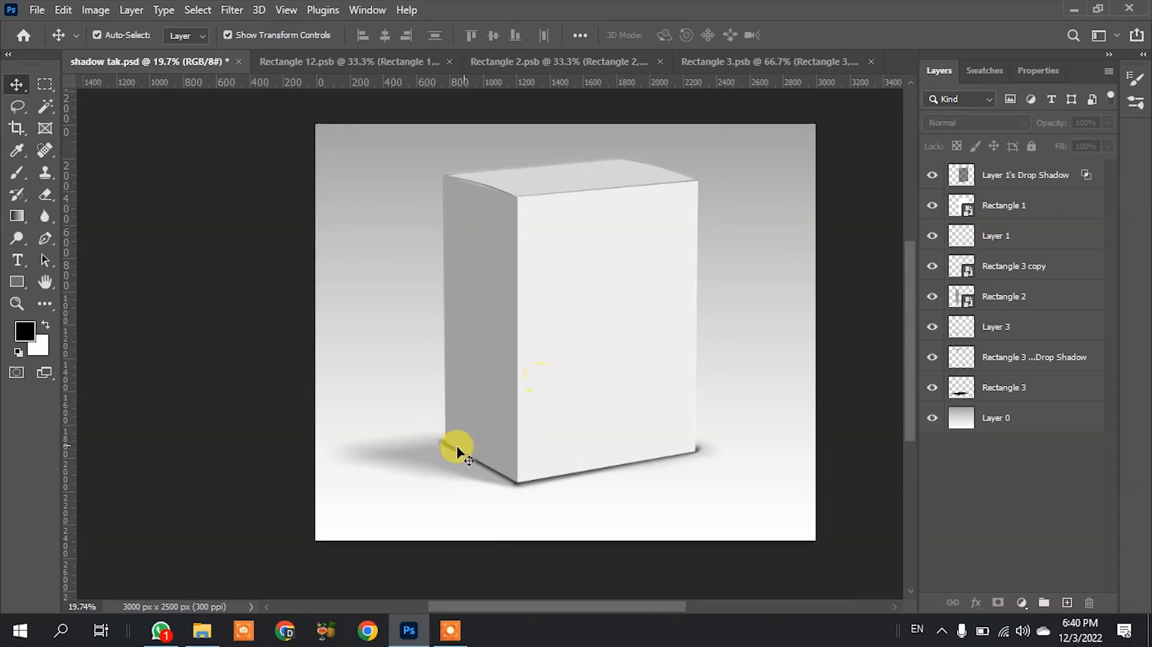
Step: Scale the ground shadow to 98.44% width and 101.54% height around the box's base, and apply the transform
left_click(380, 465)
scroll(366, 463, "up", 2)
mouse_move(310, 454)
left_mouse_down()
mouse_move(324, 456)
mouse_move(309, 453)
left_mouse_up()
scroll(557, 513, "up", 2)
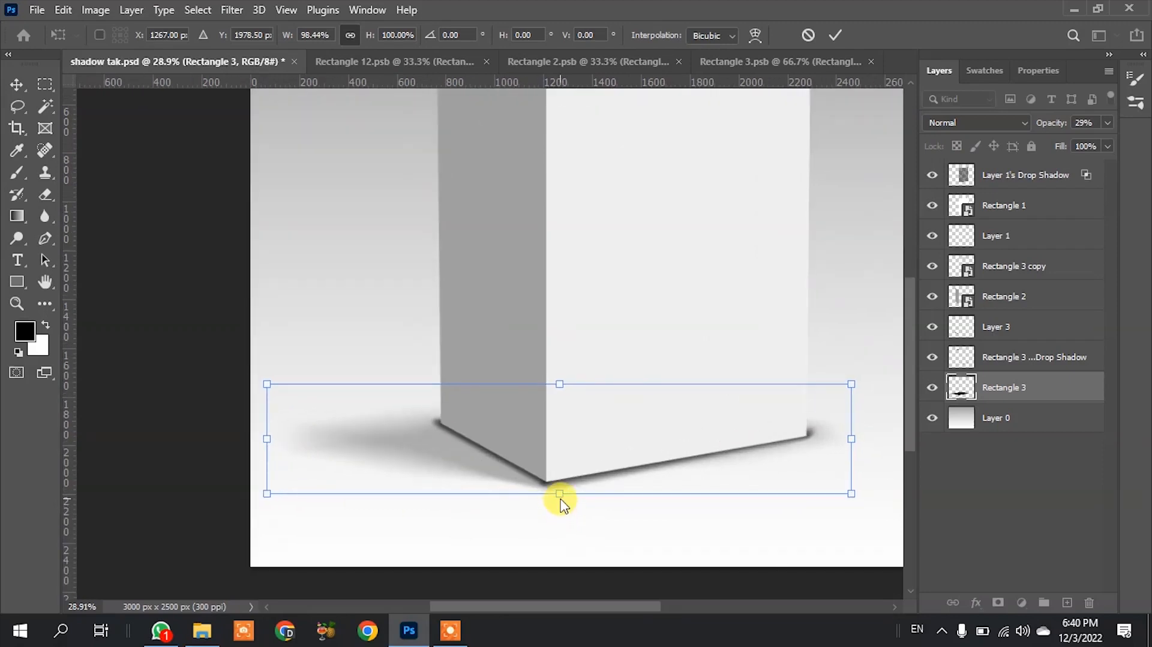
left_click_drag(559, 495, 558, 496)
scroll(547, 492, "down", 2)
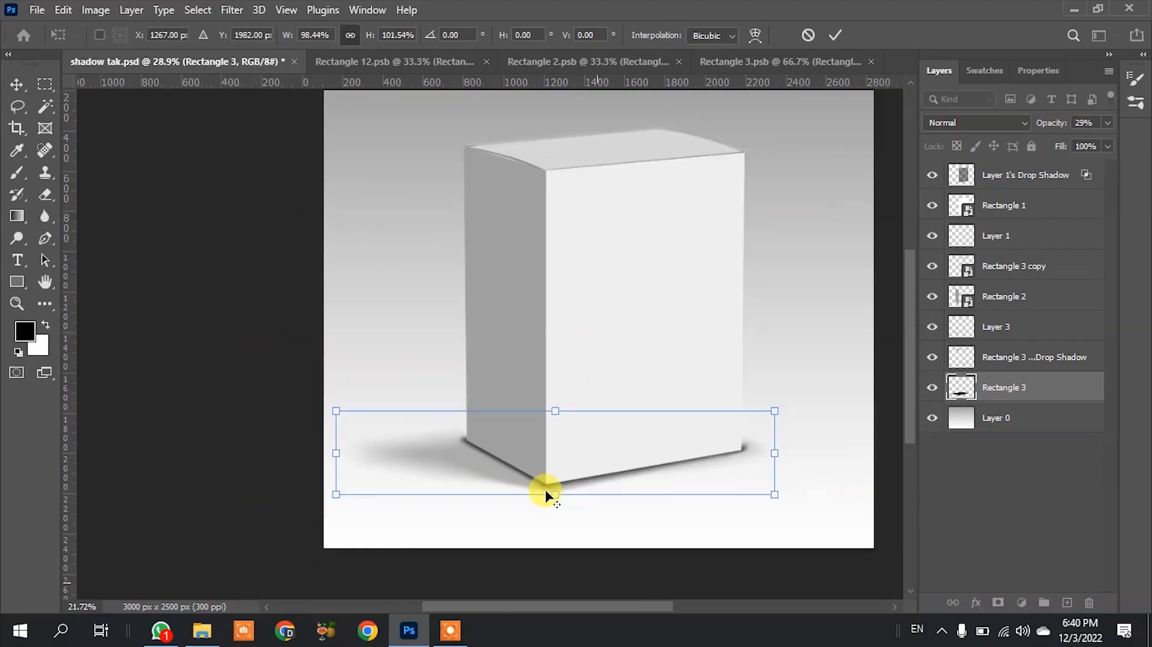
left_click(835, 37)
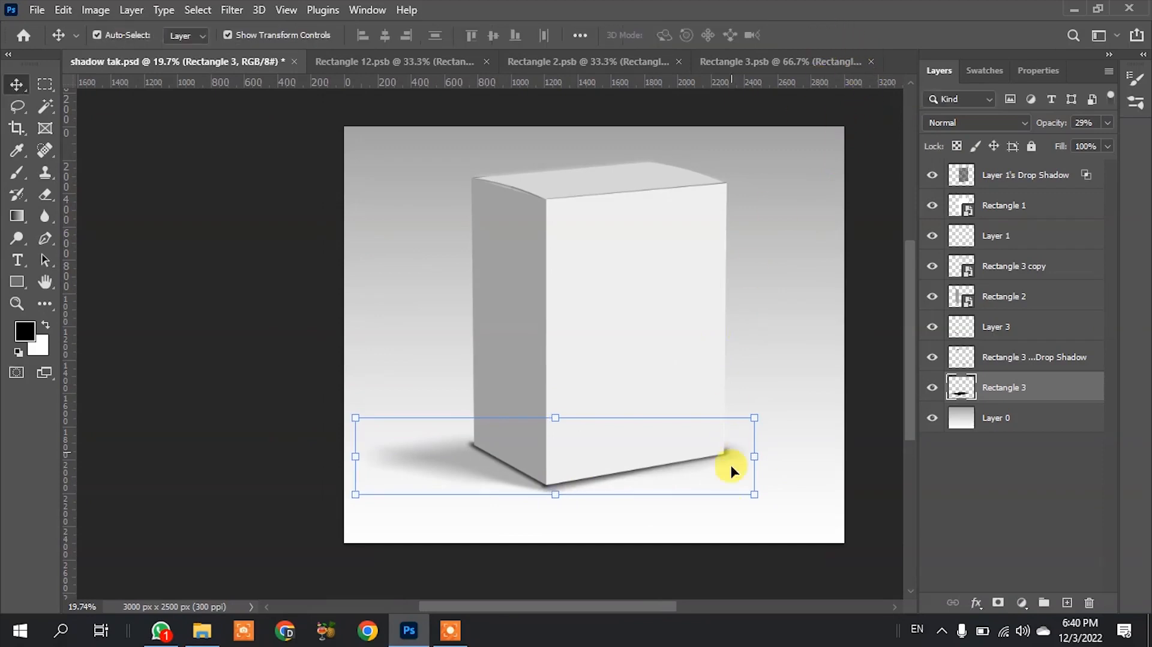
Step: Deselect the shadow layer and examine the whole box mockup, including its lid, faces and ground shadow
left_click(723, 561)
scroll(502, 436, "down", 2)
scroll(700, 352, "up", 1)
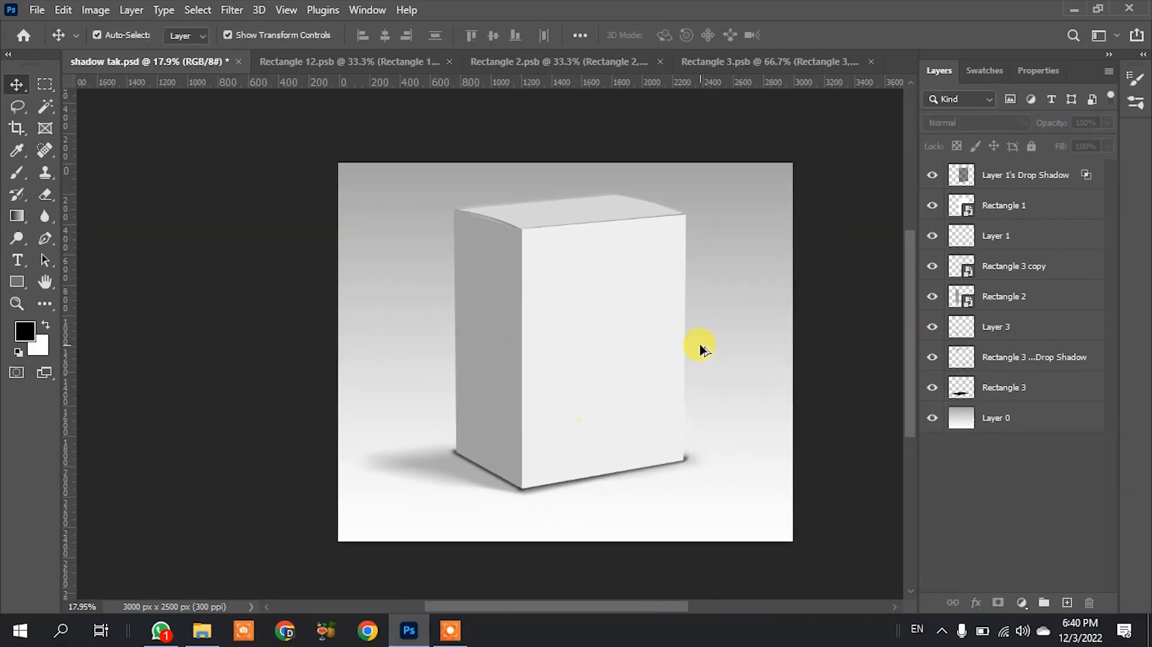
scroll(615, 212, "up", 1)
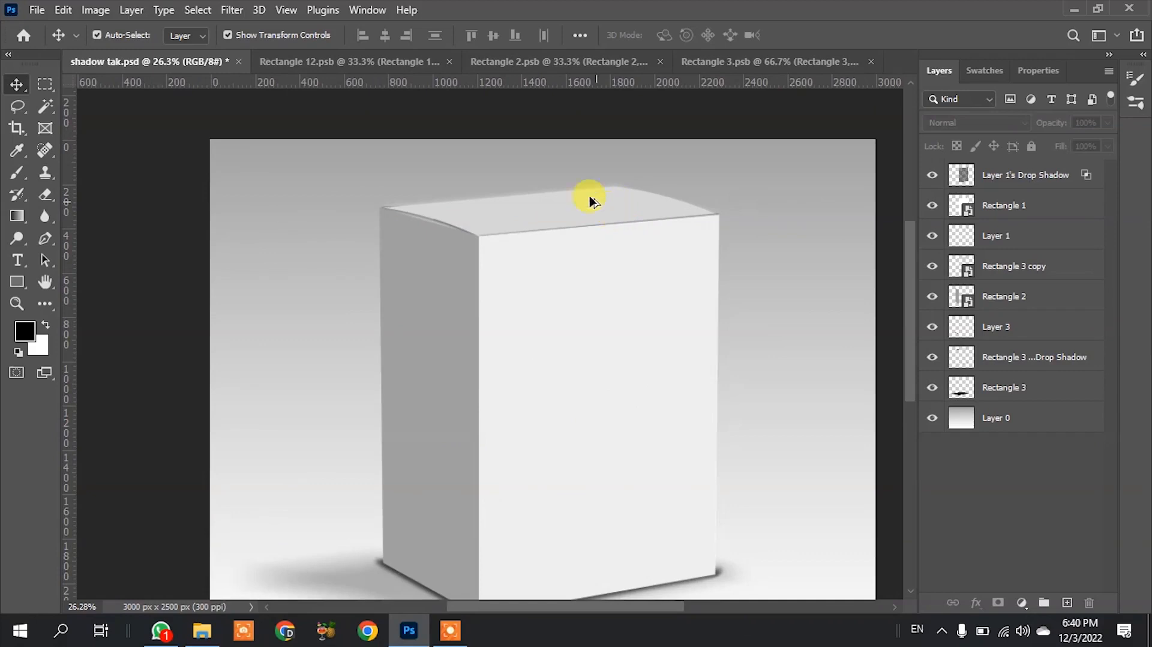
scroll(589, 196, "down", 1)
scroll(540, 286, "up", 1)
scroll(517, 258, "down", 1)
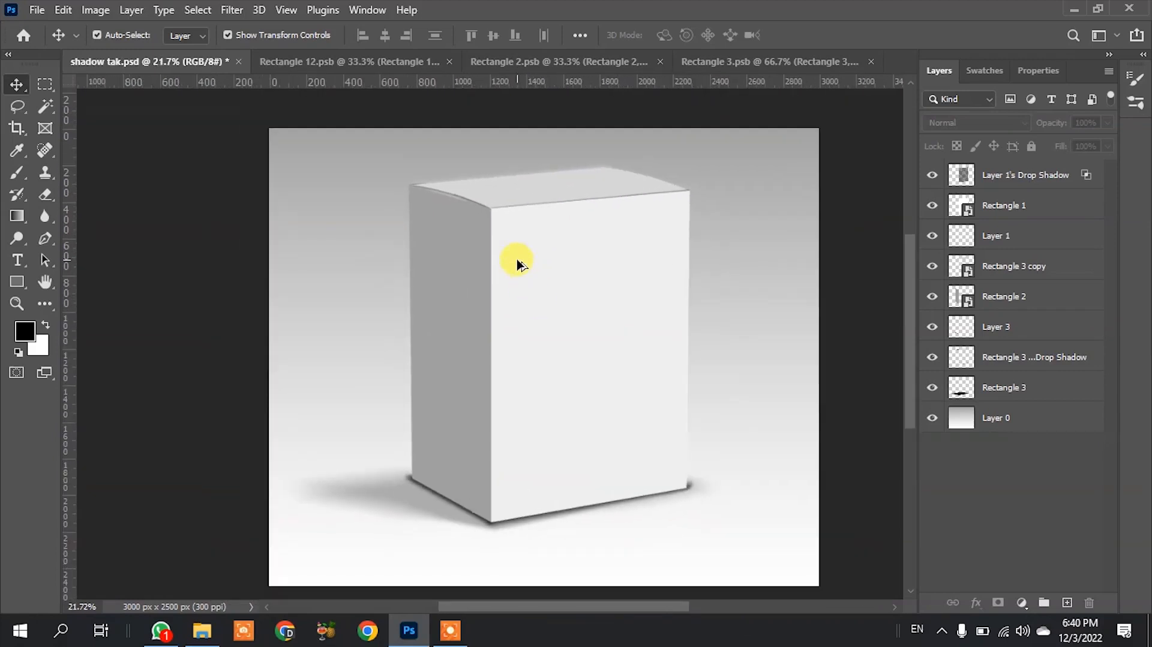
scroll(437, 231, "down", 1)
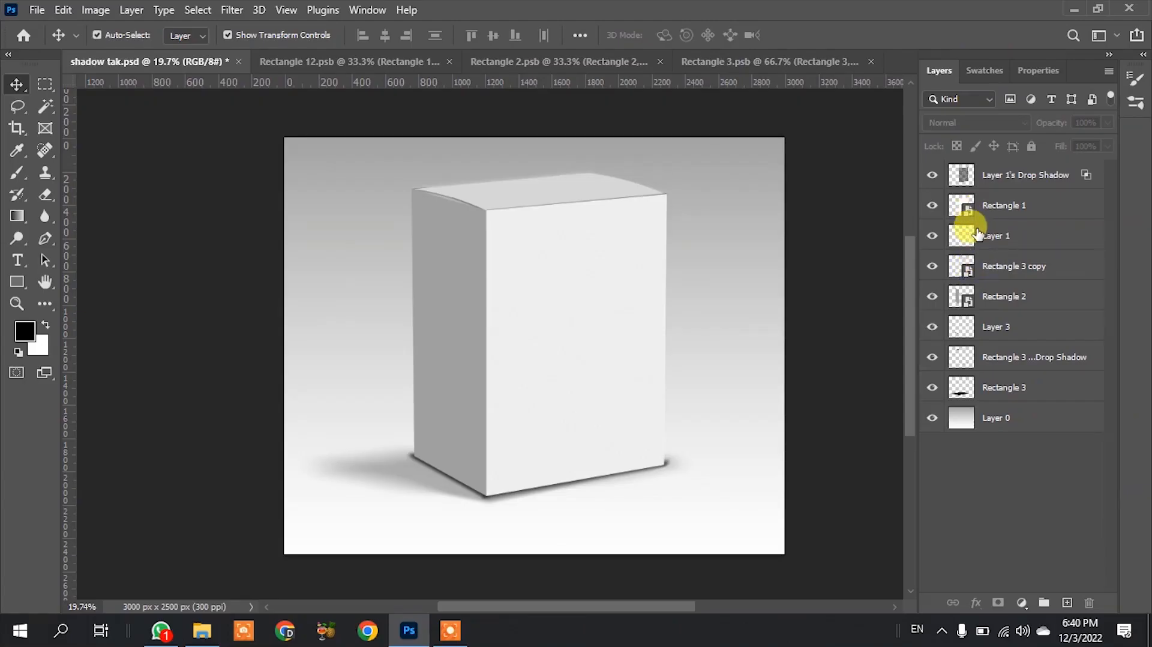
Step: Check which box face each of the smart object layers Rectangle 2, Rectangle 3 copy and Rectangle 1 covers, and deselect all layers
left_click(972, 300)
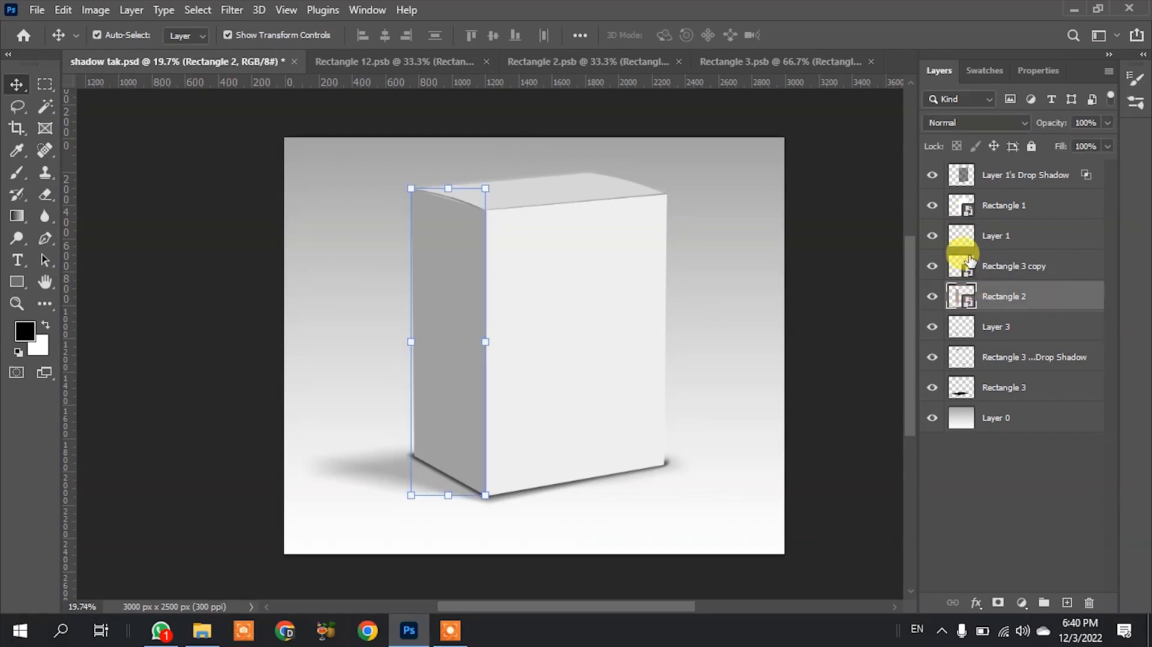
left_click(970, 273)
left_click(975, 211)
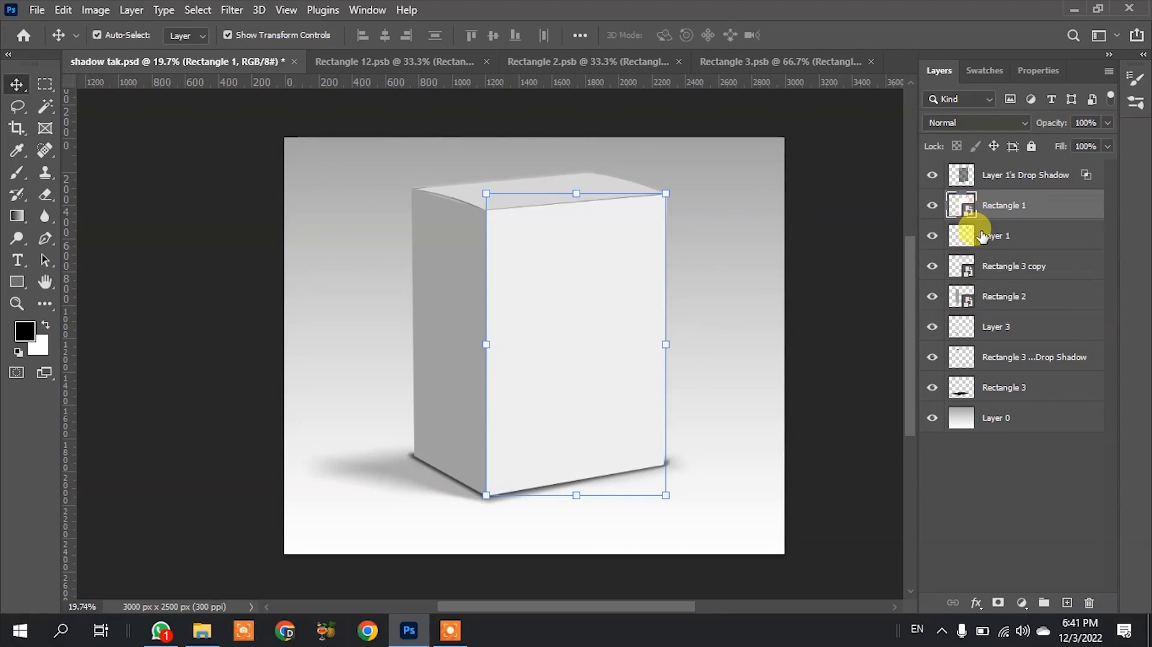
left_click(964, 269)
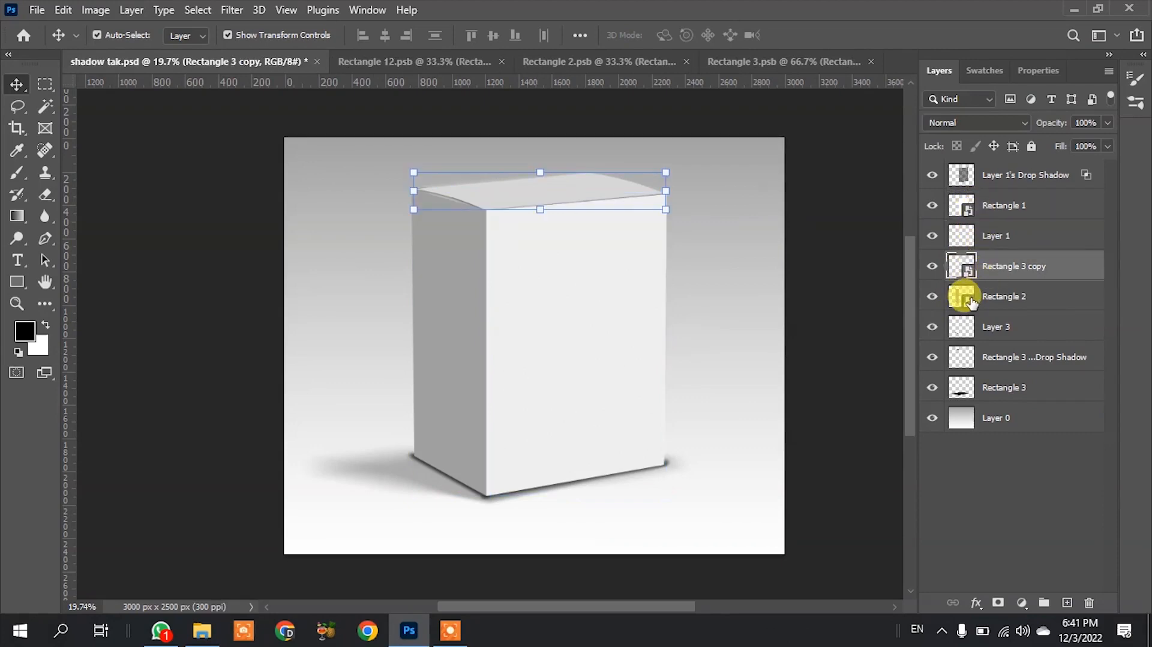
left_click(971, 301)
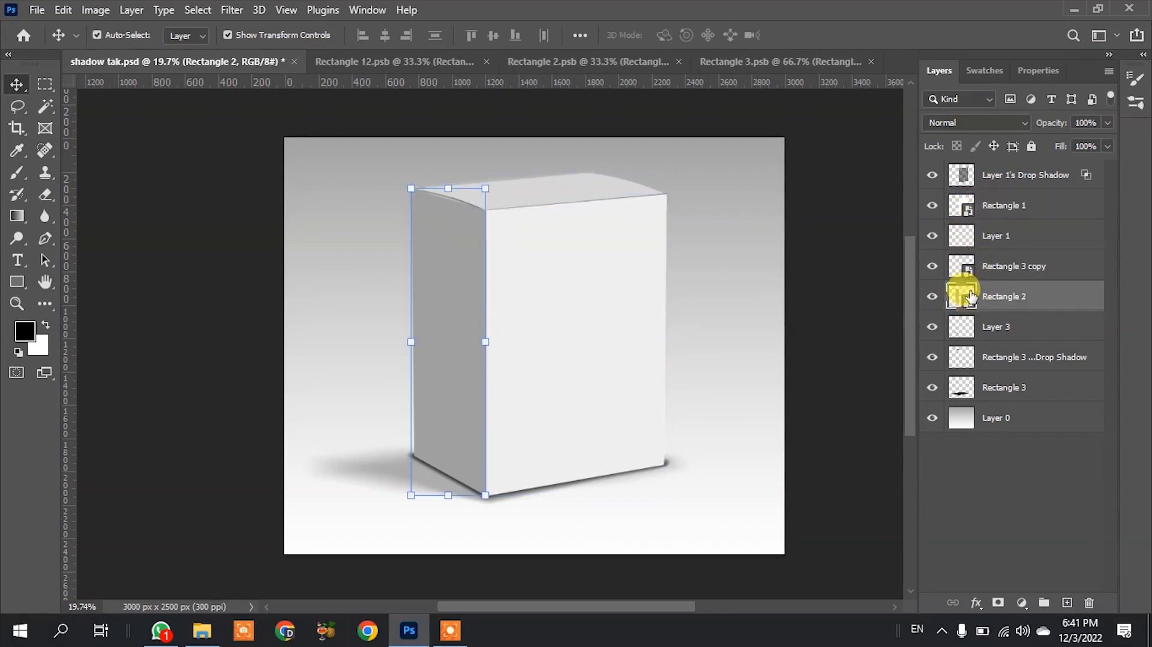
left_click(1032, 484)
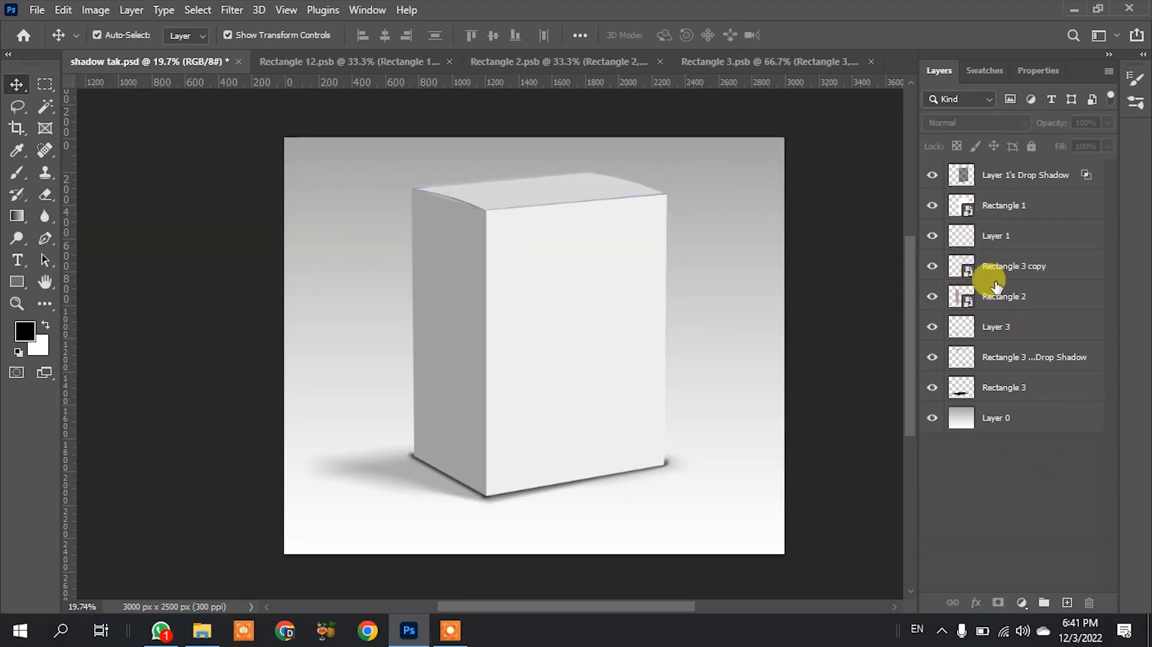
left_click(1037, 417)
left_click(1043, 484)
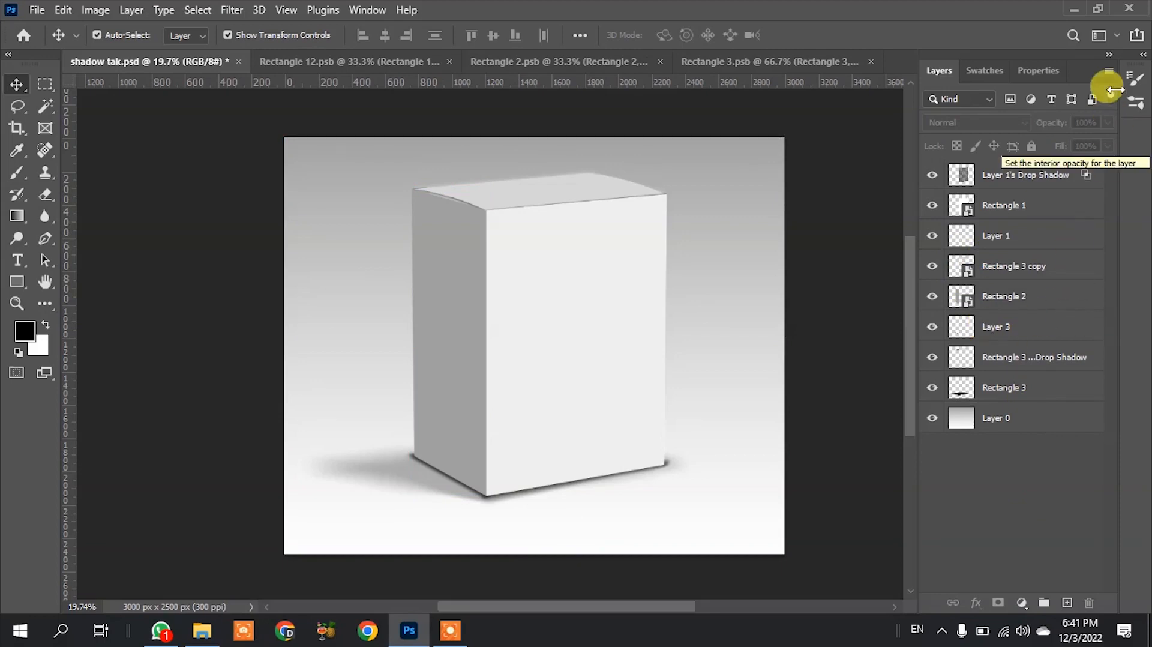
Step: Open the Rectangle 2 smart object, hide its grey rectangle and place the "one side" image from the desktop into it
left_click(969, 302)
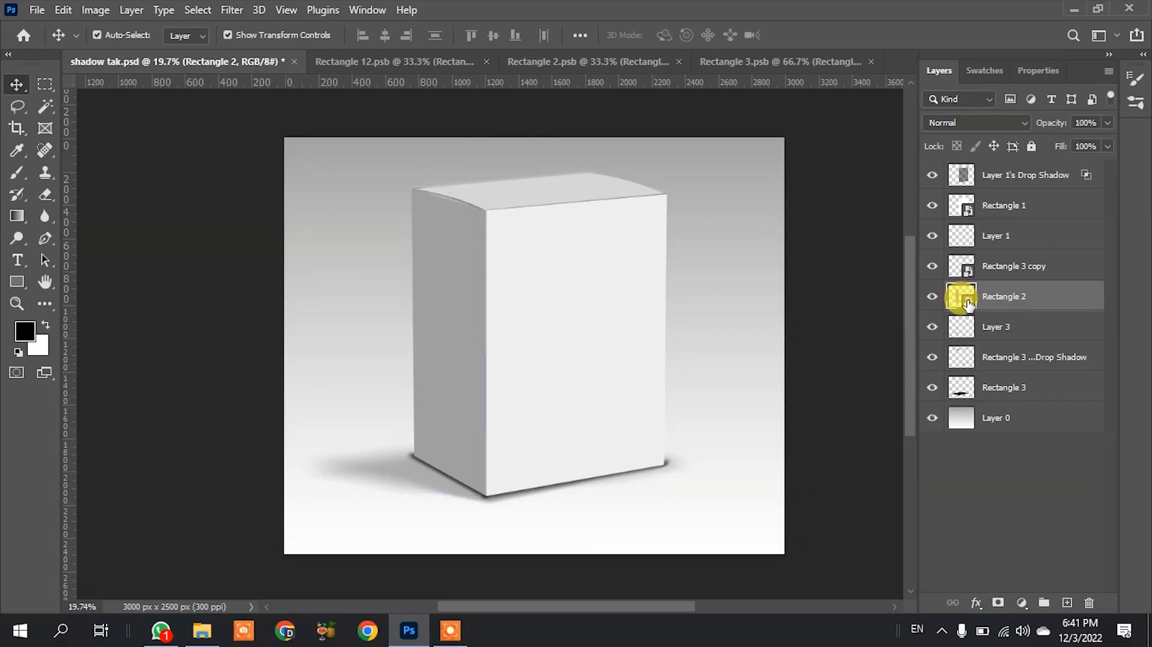
double_click(969, 302)
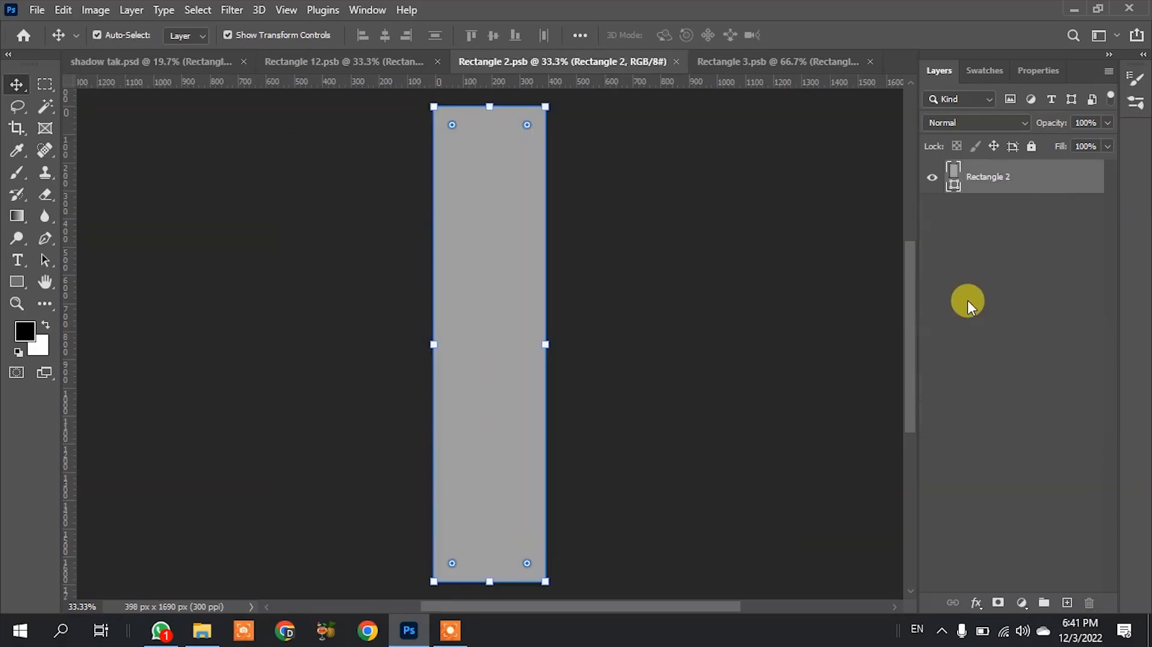
left_click(932, 177)
left_click(1074, 9)
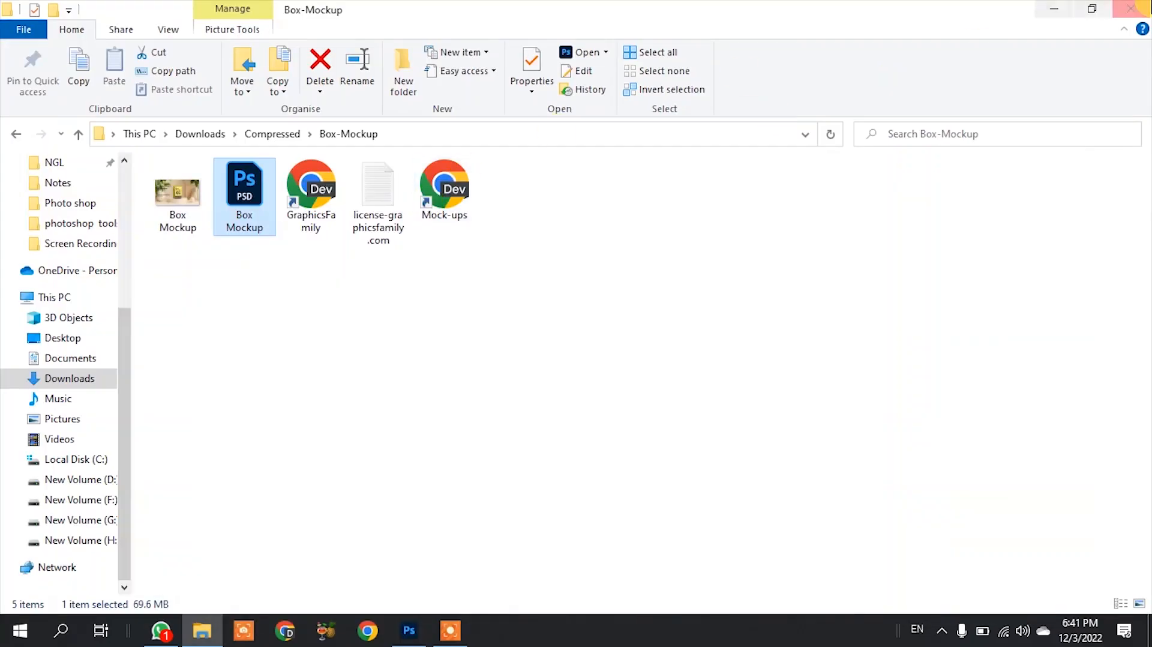
left_click(1080, 9)
left_click_drag(455, 258, 547, 360)
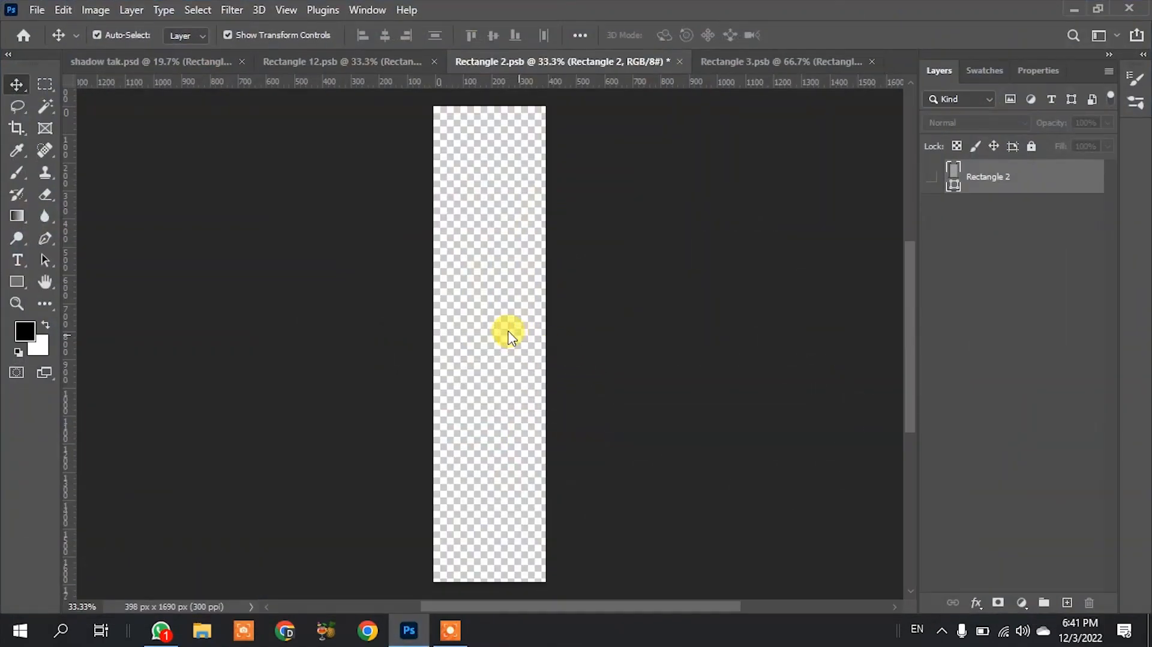
left_click_drag(502, 324, 498, 302)
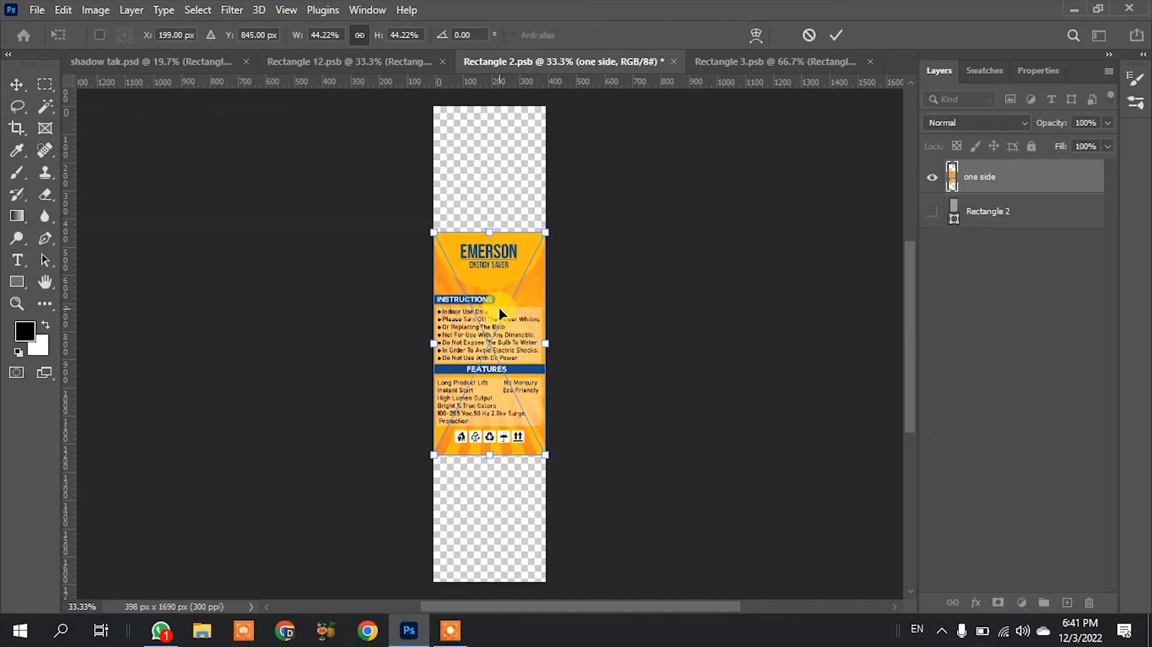
Step: Stretch the side artwork to 94.15% height to fill the canvas, apply it, save the smart object and return to shadow tak.psd
left_click_drag(489, 458, 487, 586)
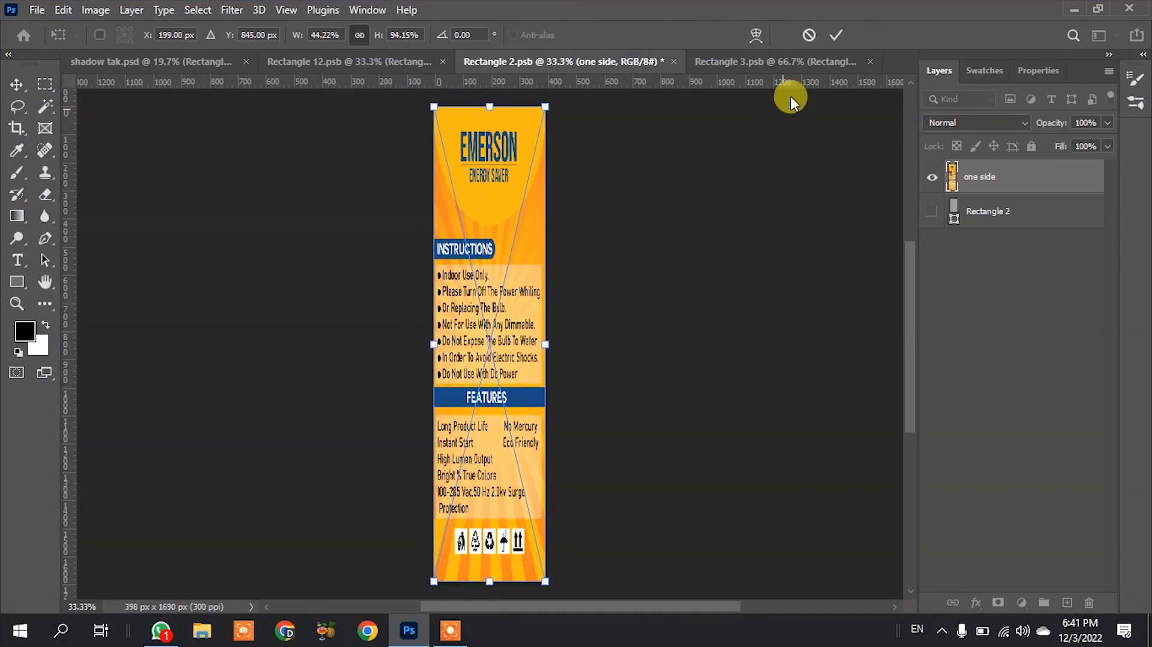
left_click(834, 35)
key("ctrl+s")
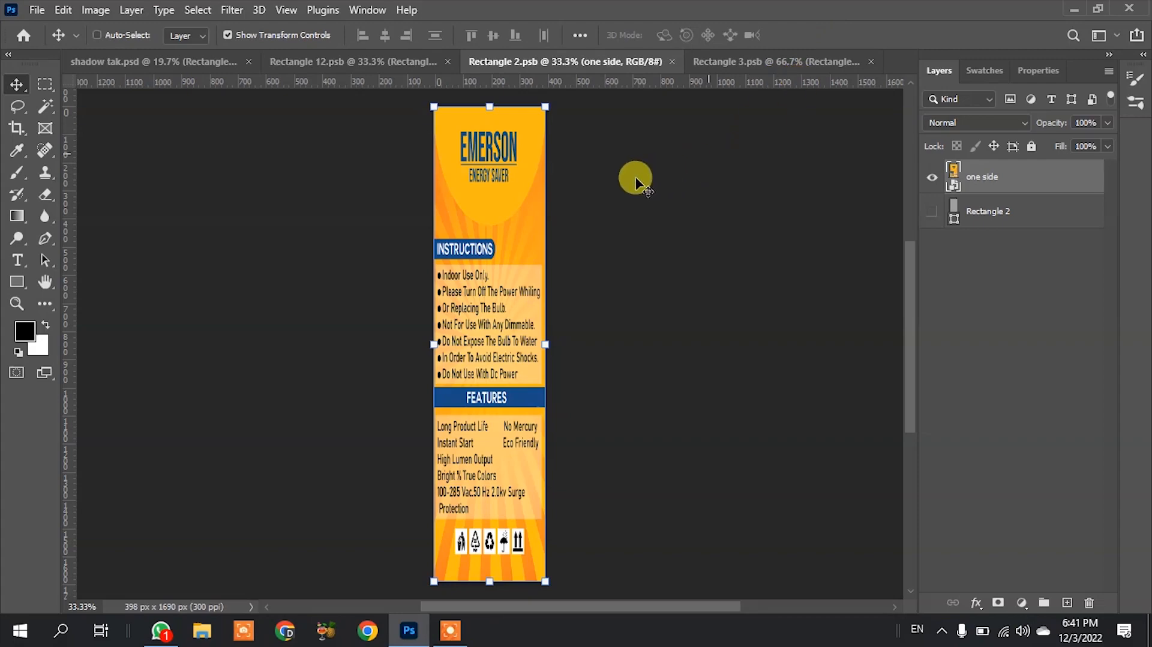
left_click(162, 60)
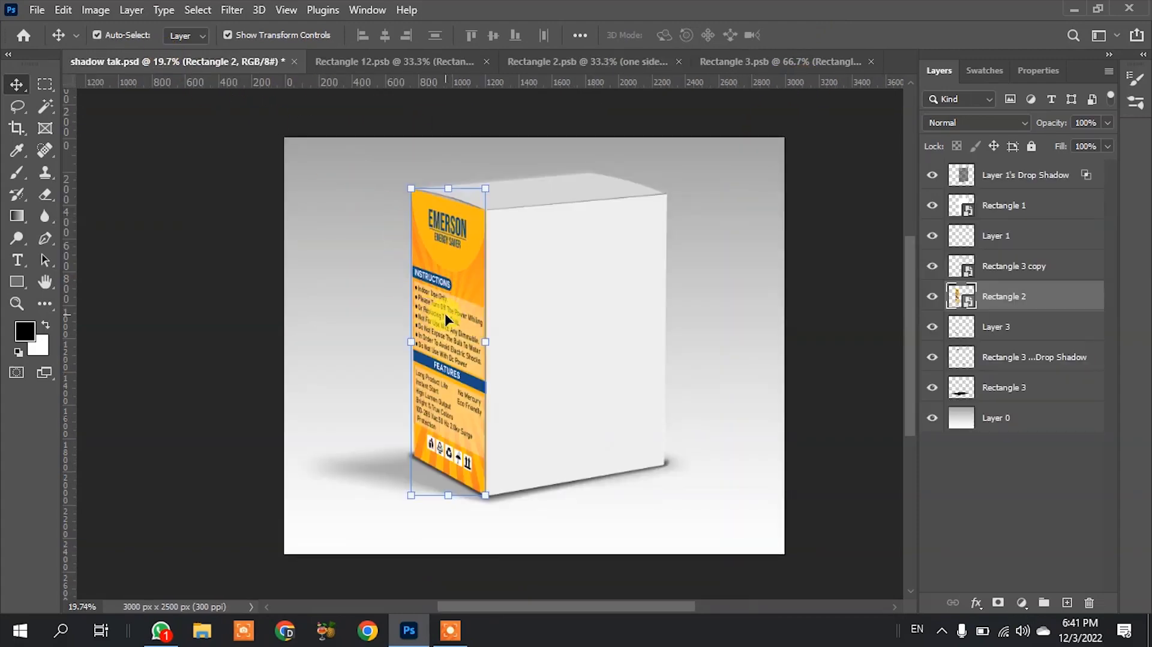
Step: Open the Rectangle 1 smart object, hide its white rectangle and place the "Front" image from the desktop into it
left_click(1074, 11)
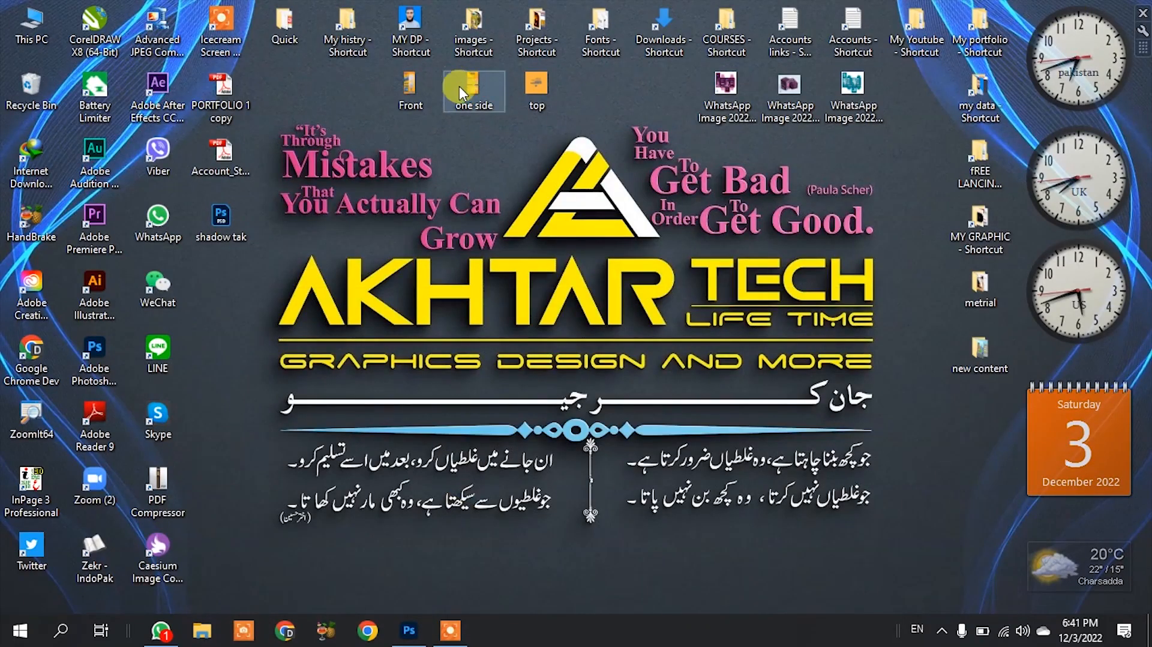
left_click_drag(409, 89, 429, 114)
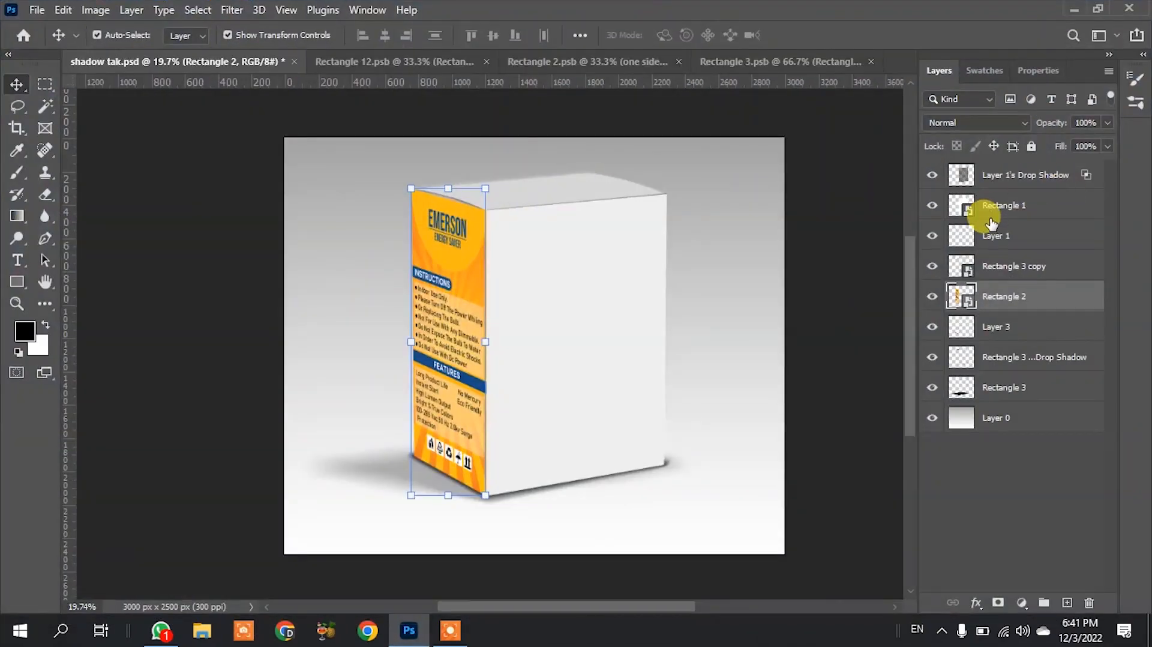
left_click(1001, 206)
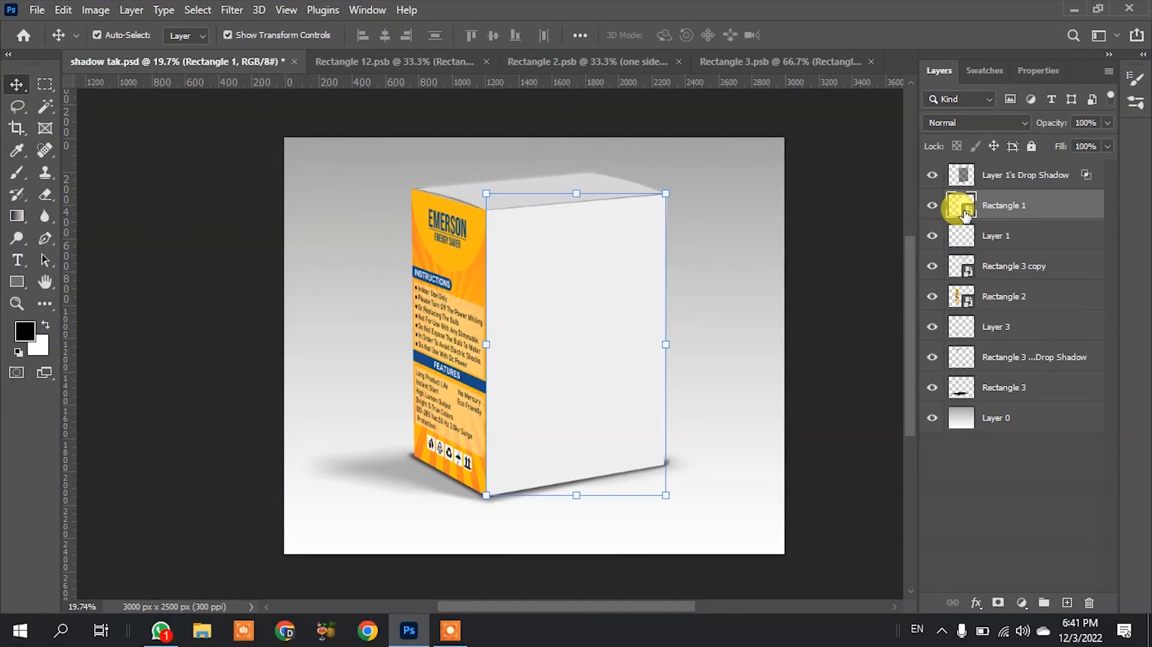
double_click(963, 208)
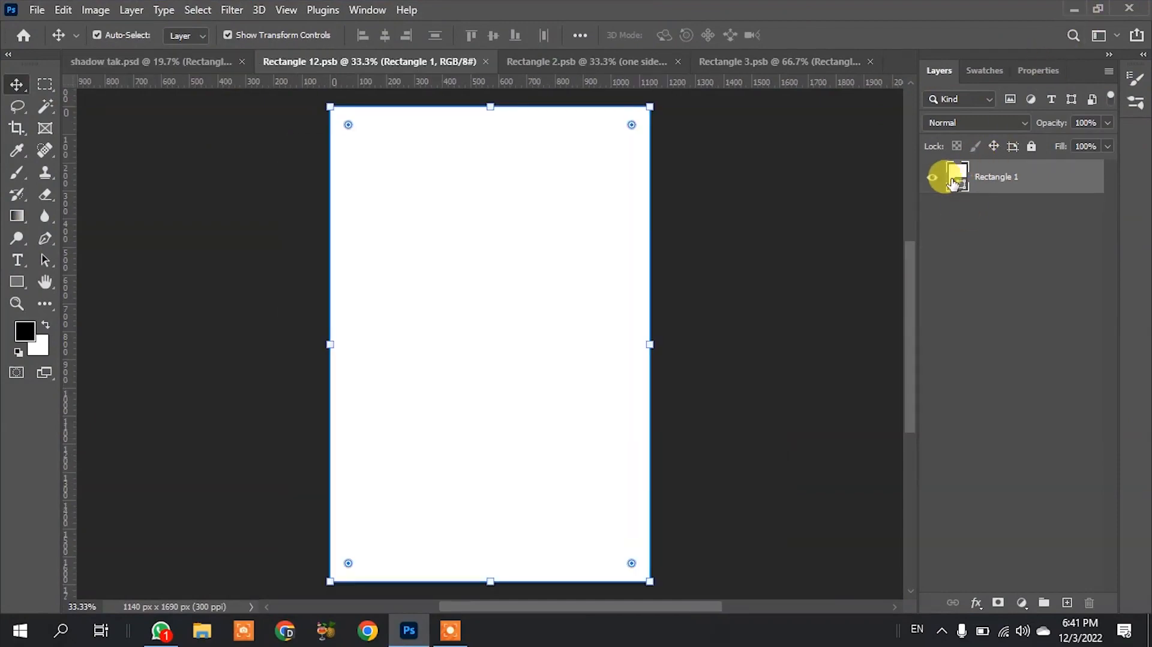
left_click(931, 177)
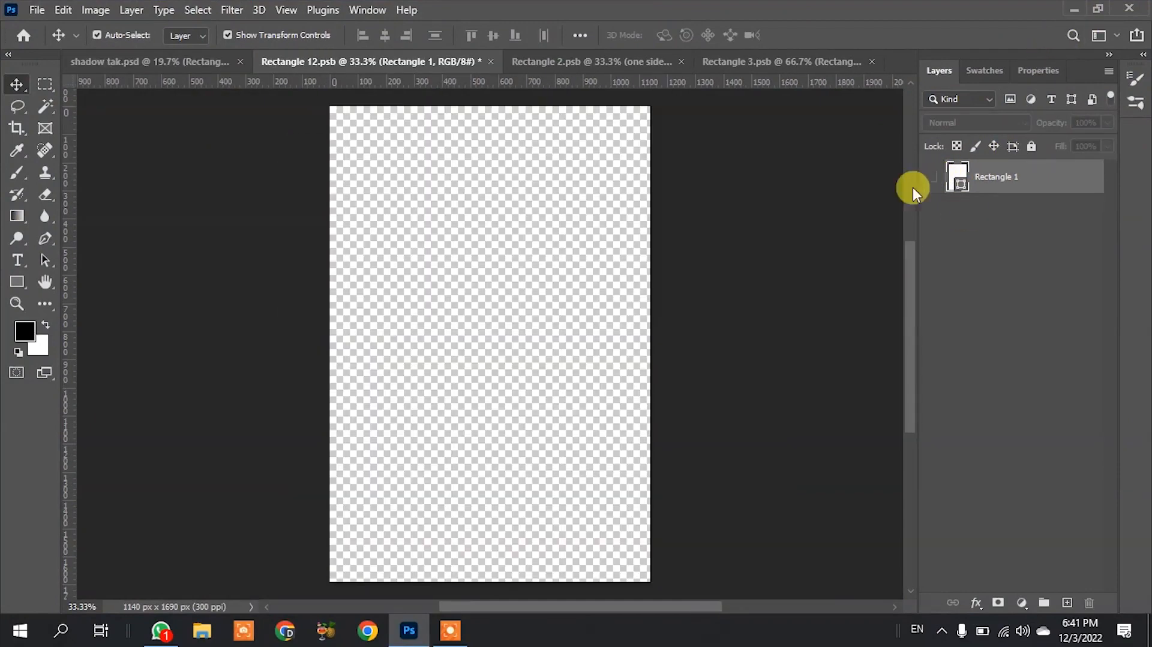
left_click(1077, 9)
left_click_drag(544, 463, 455, 378)
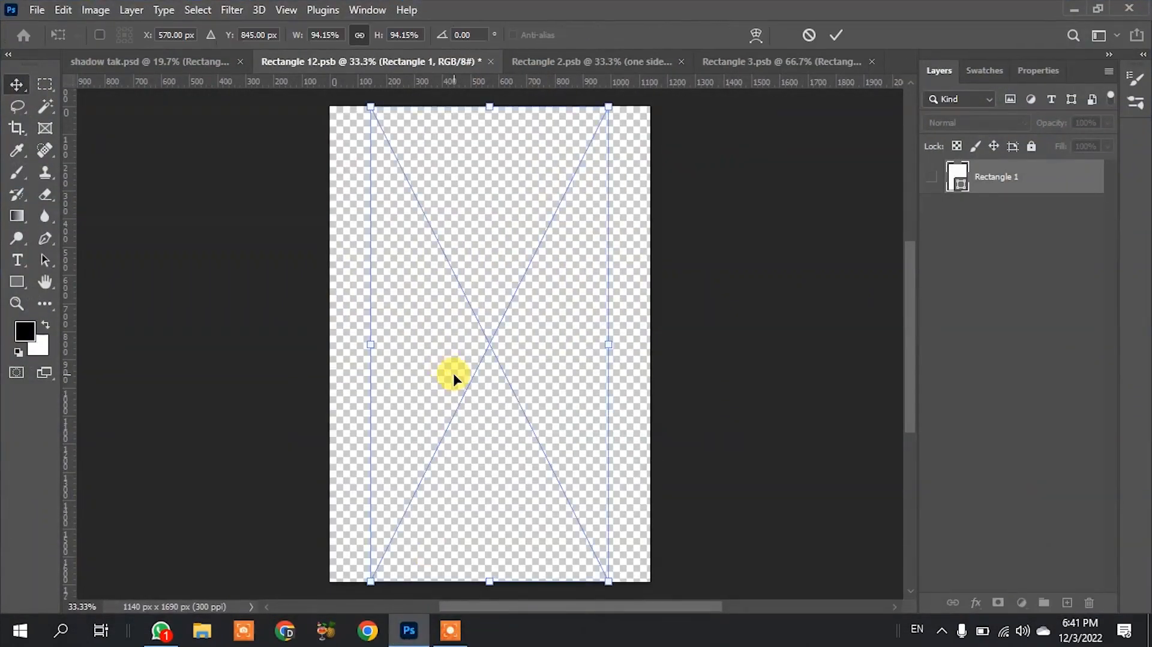
Step: Widen the front artwork to 126.53% to fill the canvas, apply it, save the smart object and return to shadow tak.psd
left_click_drag(607, 342, 649, 347)
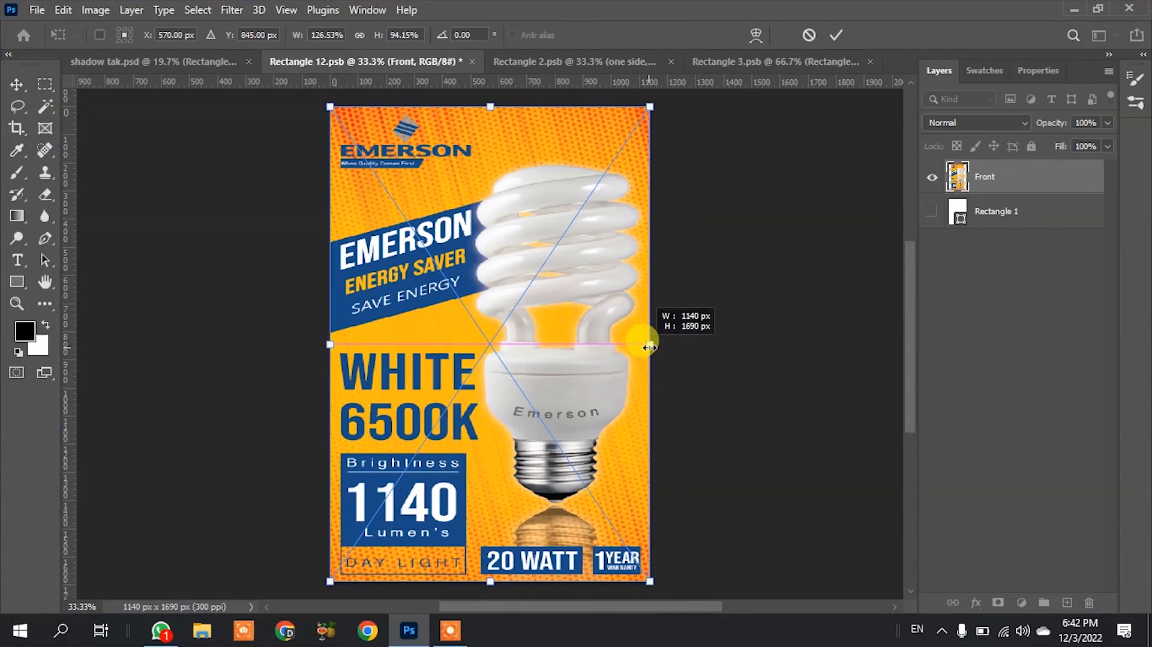
left_click(835, 34)
key("ctrl+s")
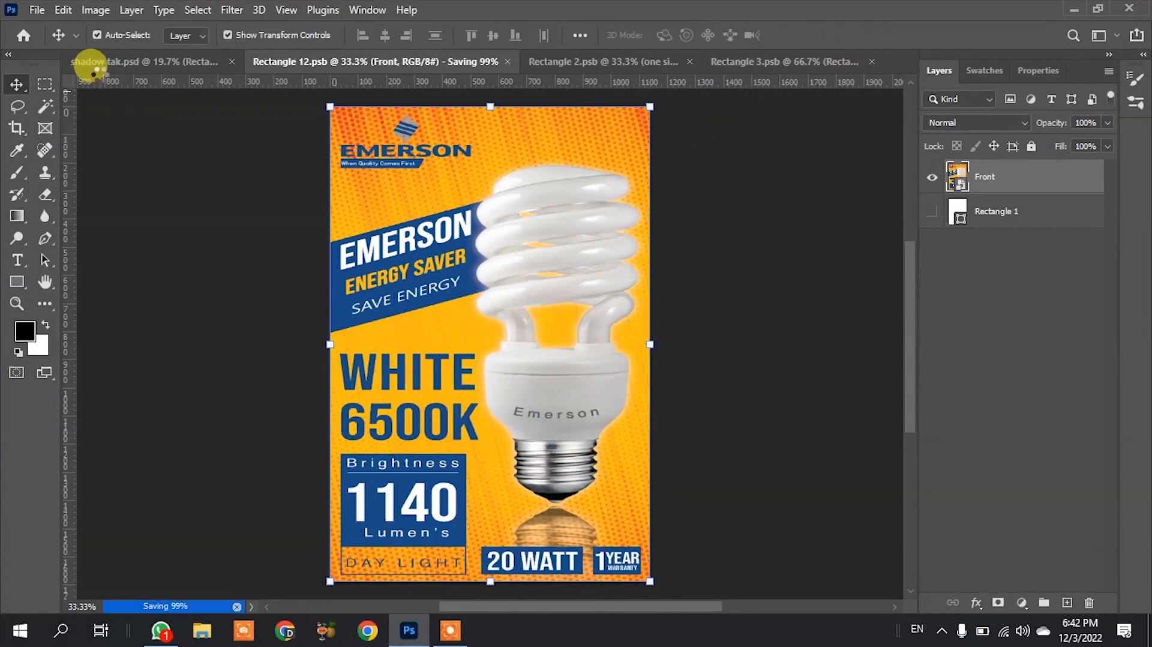
left_click(122, 66)
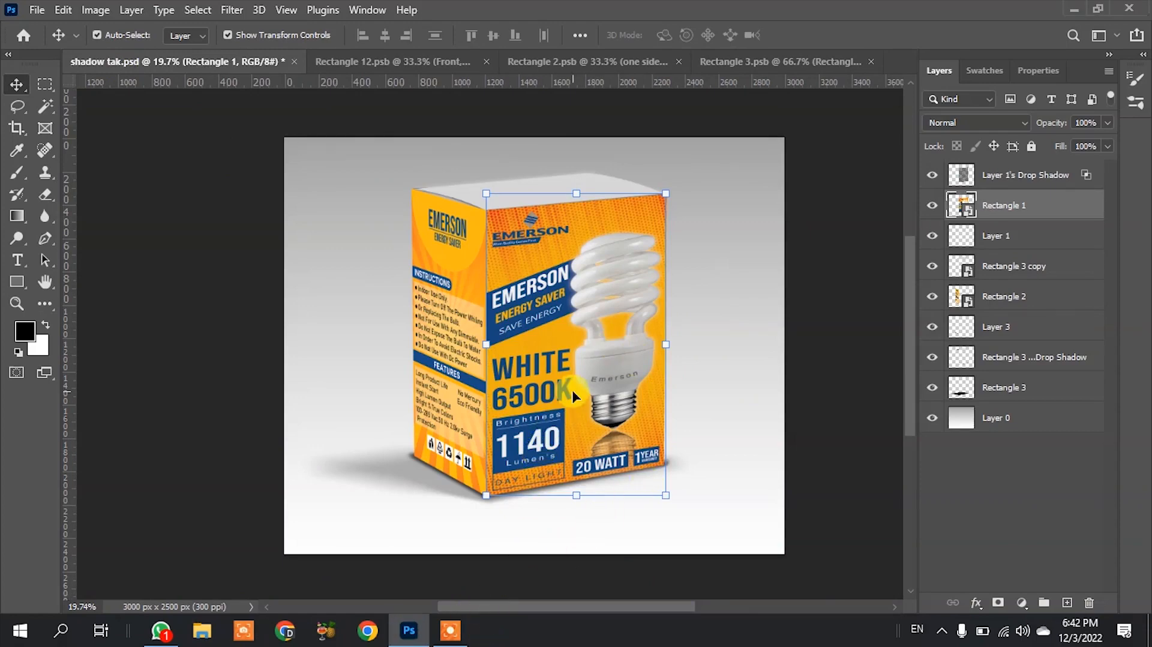
left_click(409, 630)
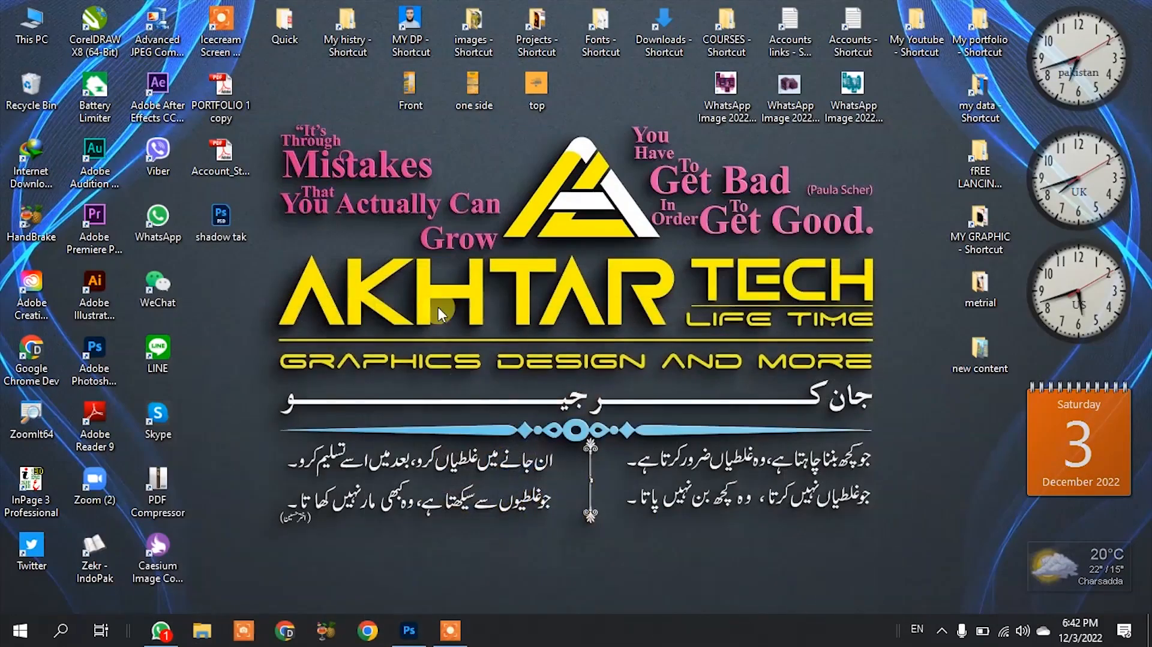
left_click(535, 105)
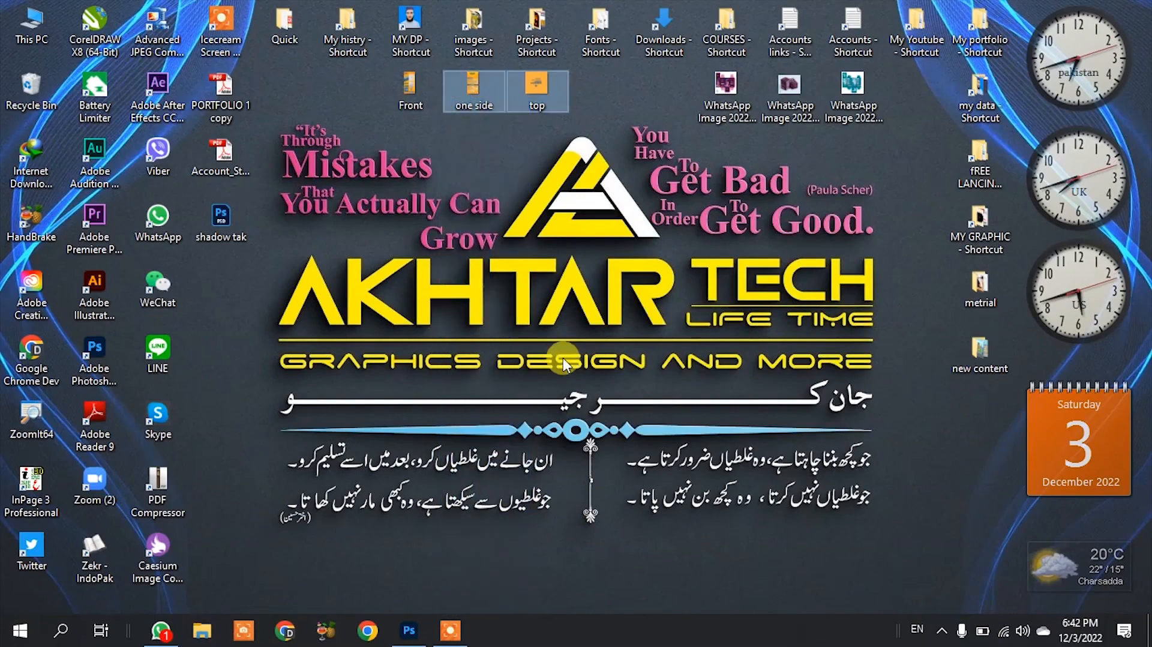
left_click_drag(536, 114, 411, 630)
right_click(409, 630)
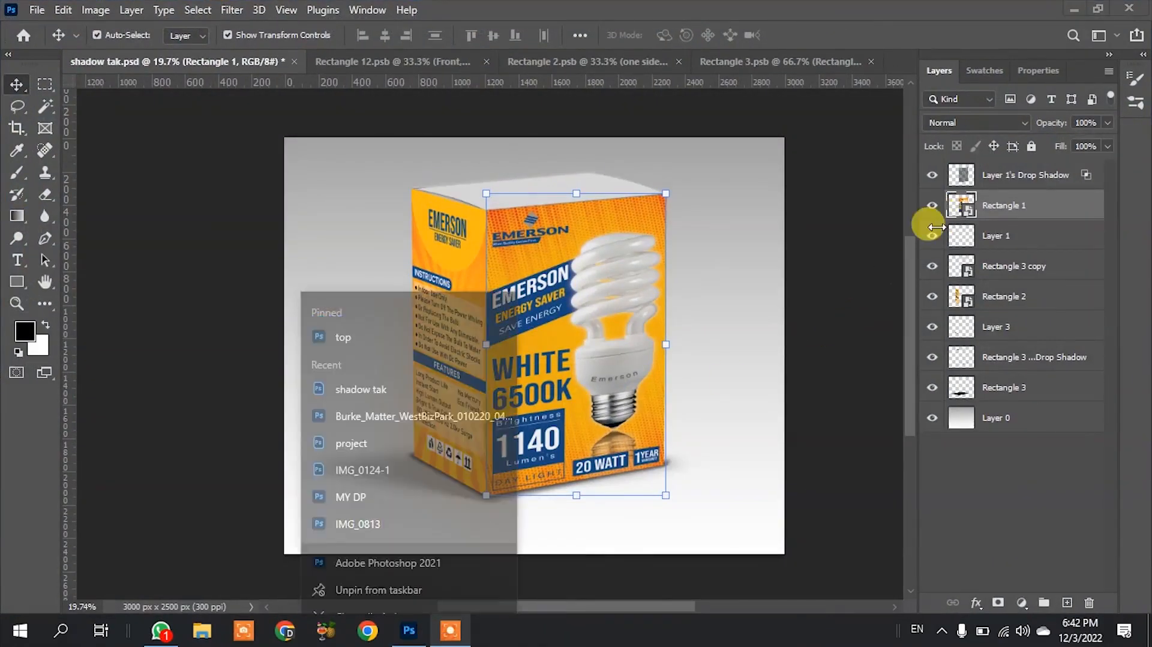
left_click(551, 635)
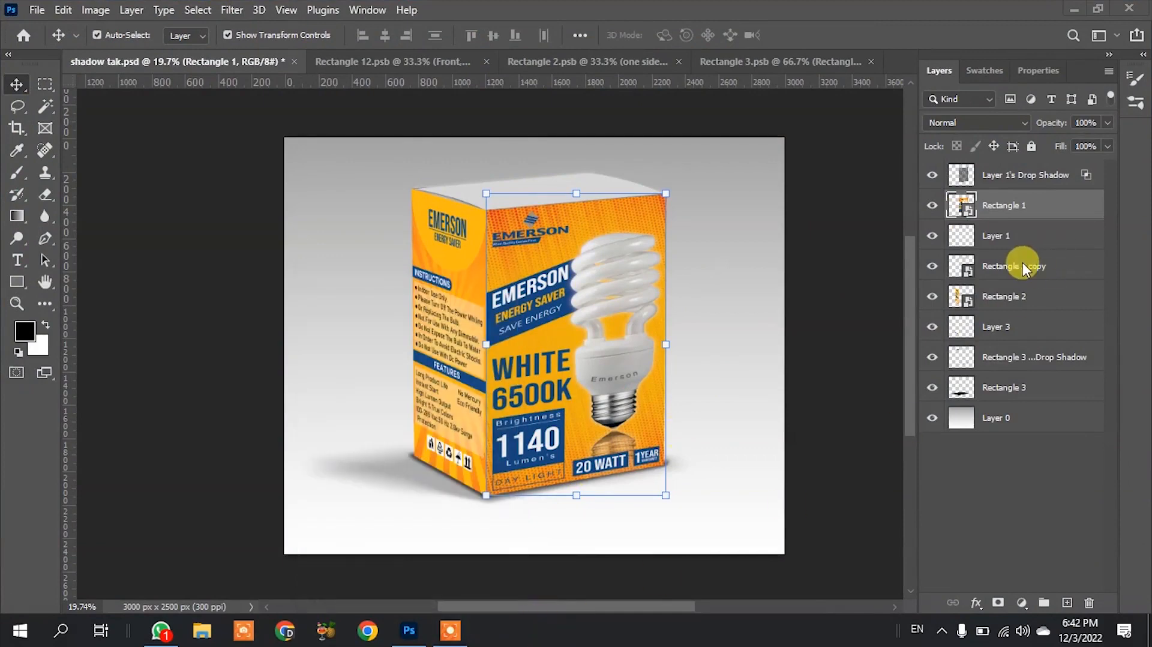
Step: Open the Rectangle 3 copy smart object, hide its grey rectangle and place the "top" image from the desktop into it
left_click(975, 273)
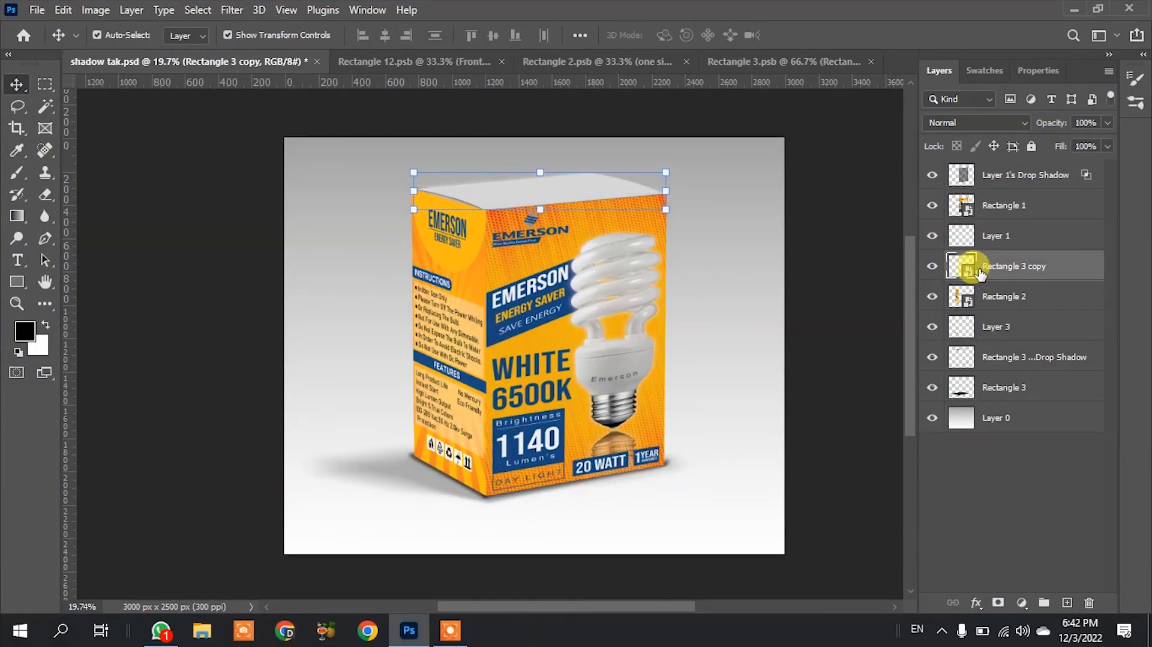
double_click(967, 271)
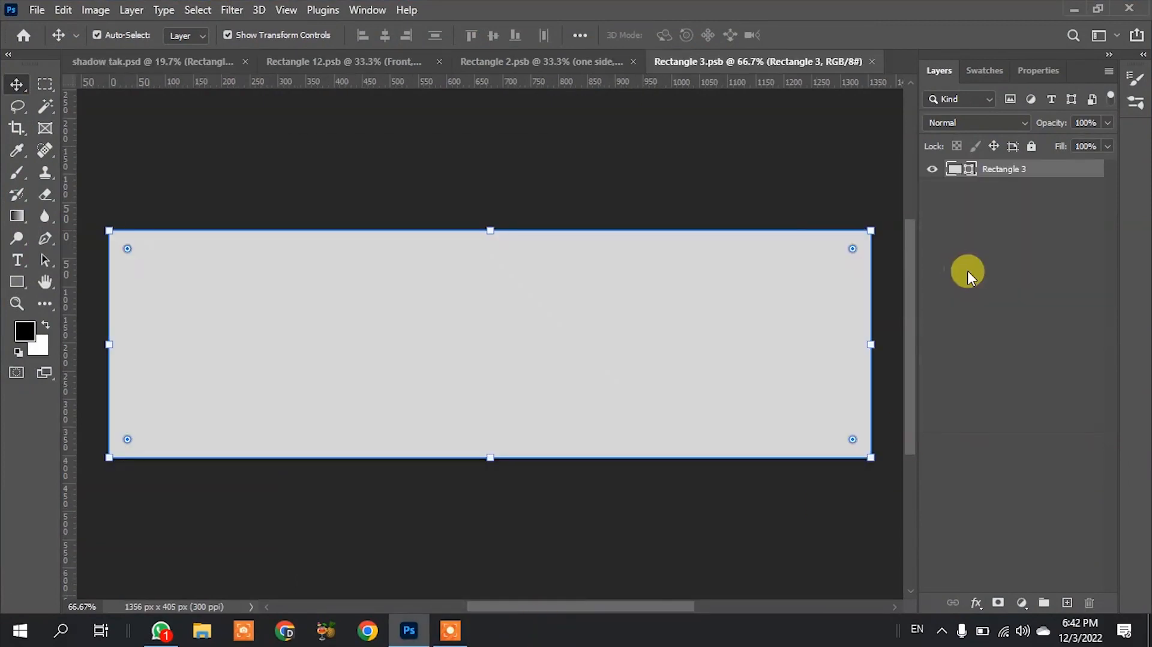
left_click(932, 169)
left_click(1066, 8)
left_click_drag(536, 87, 539, 321)
Step: Stretch the lid artwork to 150.50% width, apply and save it, and return to shadow tak.psd with all layers deselected
left_click_drag(604, 345, 870, 360)
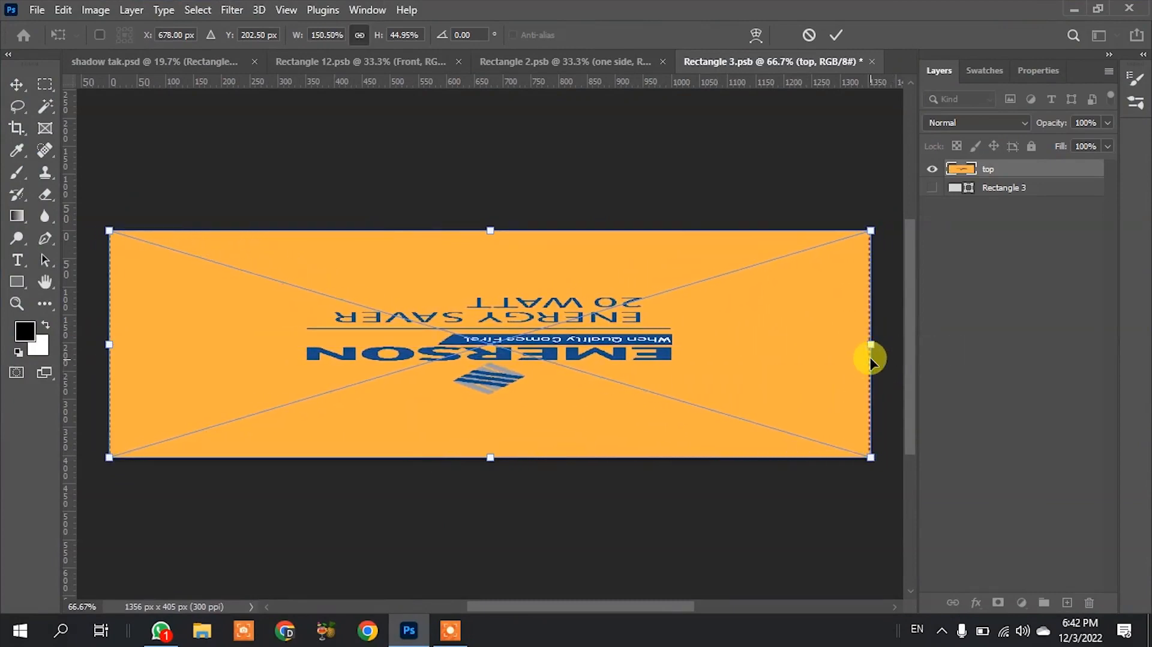
left_click(835, 35)
key("ctrl+s")
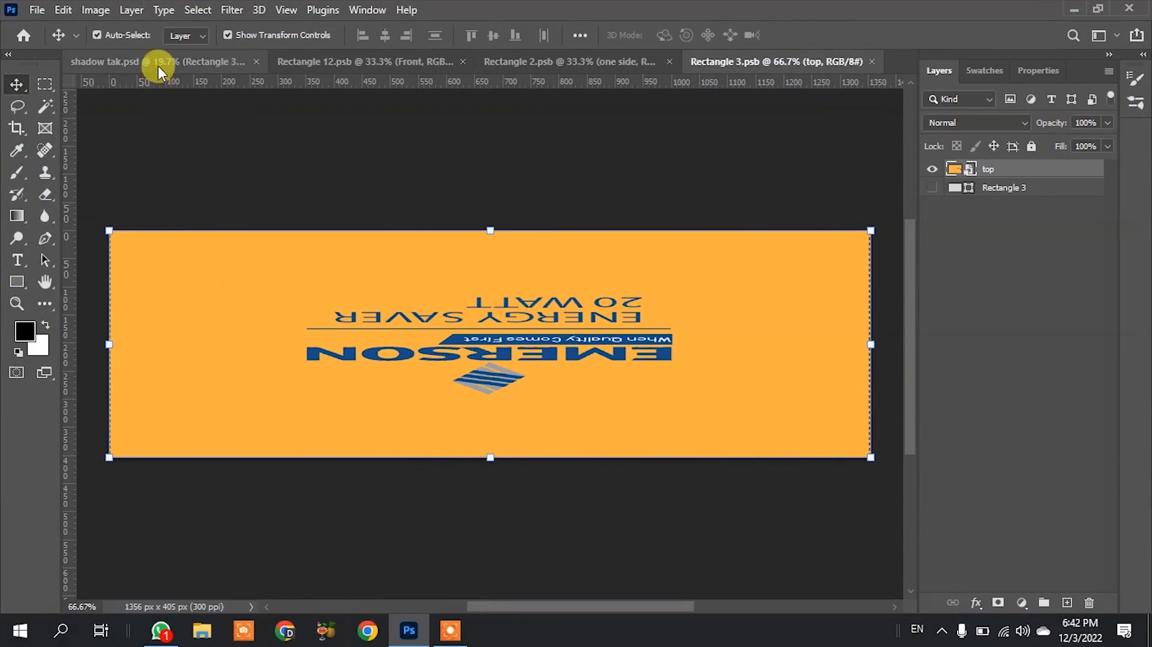
left_click(159, 64)
left_click(813, 245)
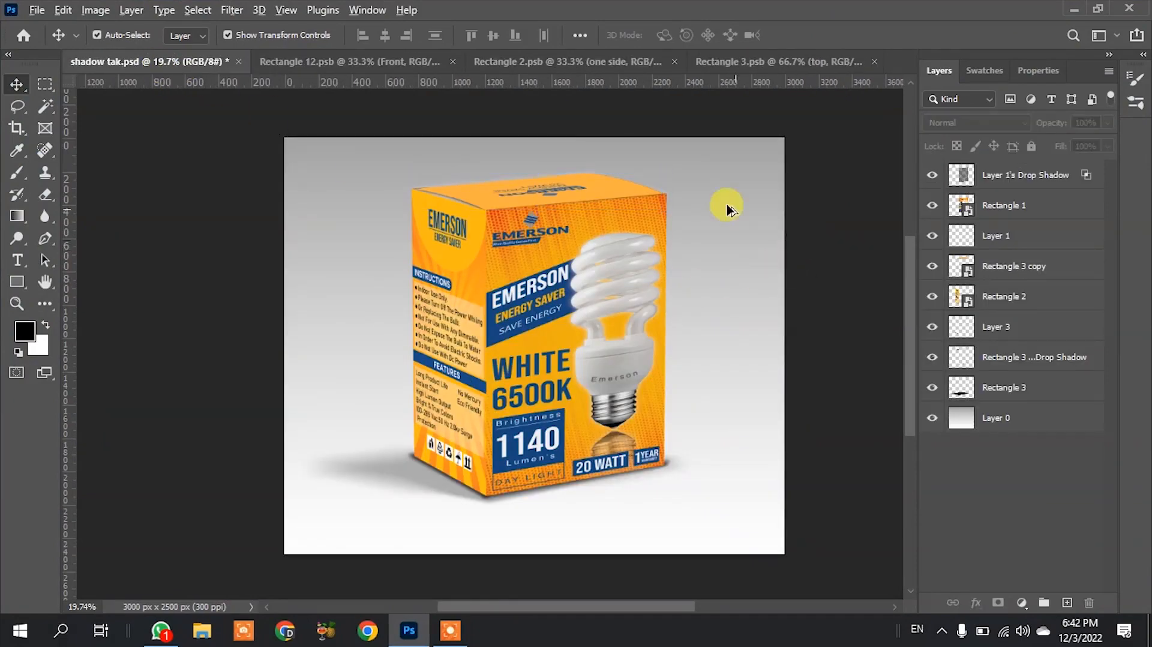
scroll(662, 226, "down", 1)
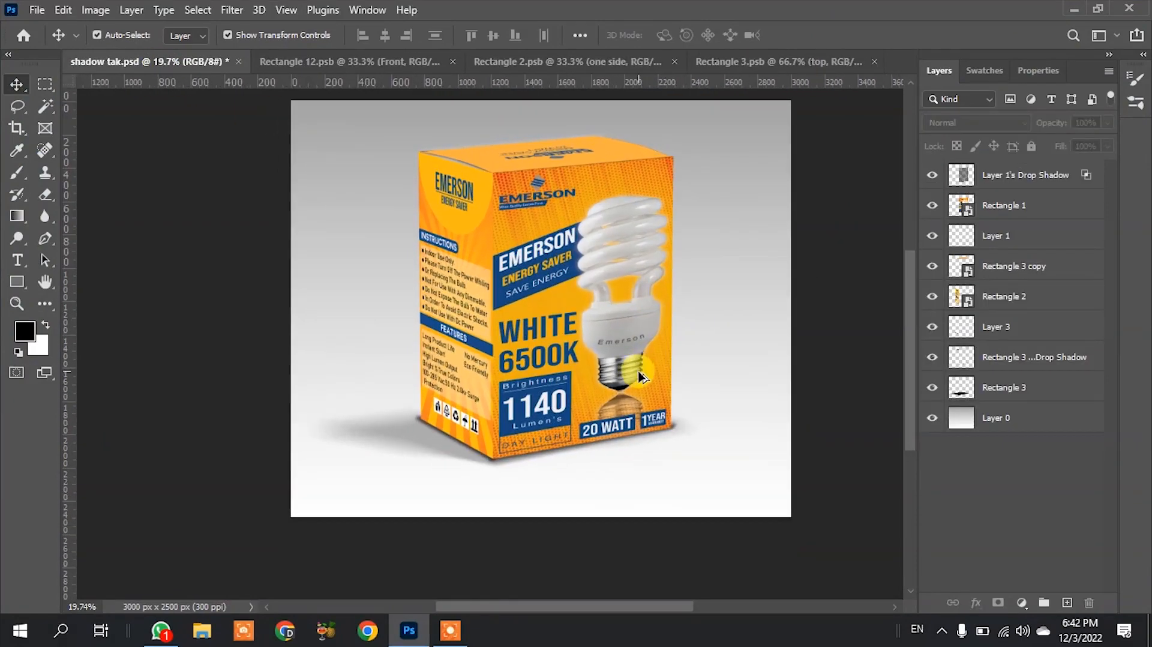
Step: Add a new layer above Rectangle 2 and load the side face's outline as a selection
left_click(468, 327)
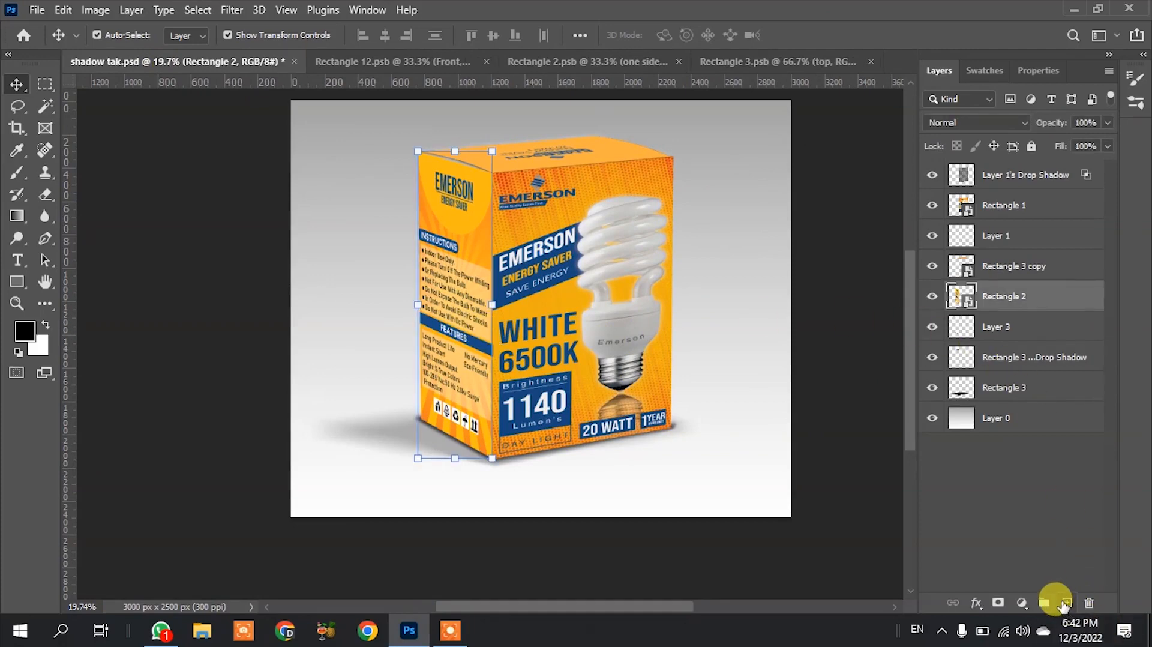
left_click(1065, 602)
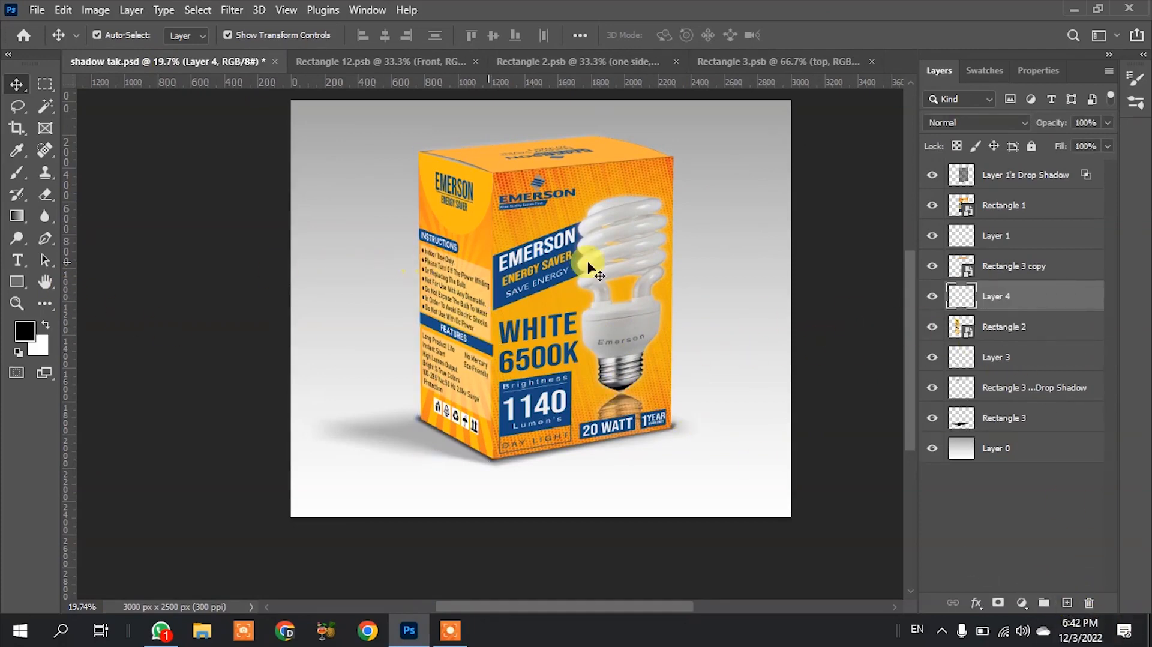
left_click(962, 327, "ctrl")
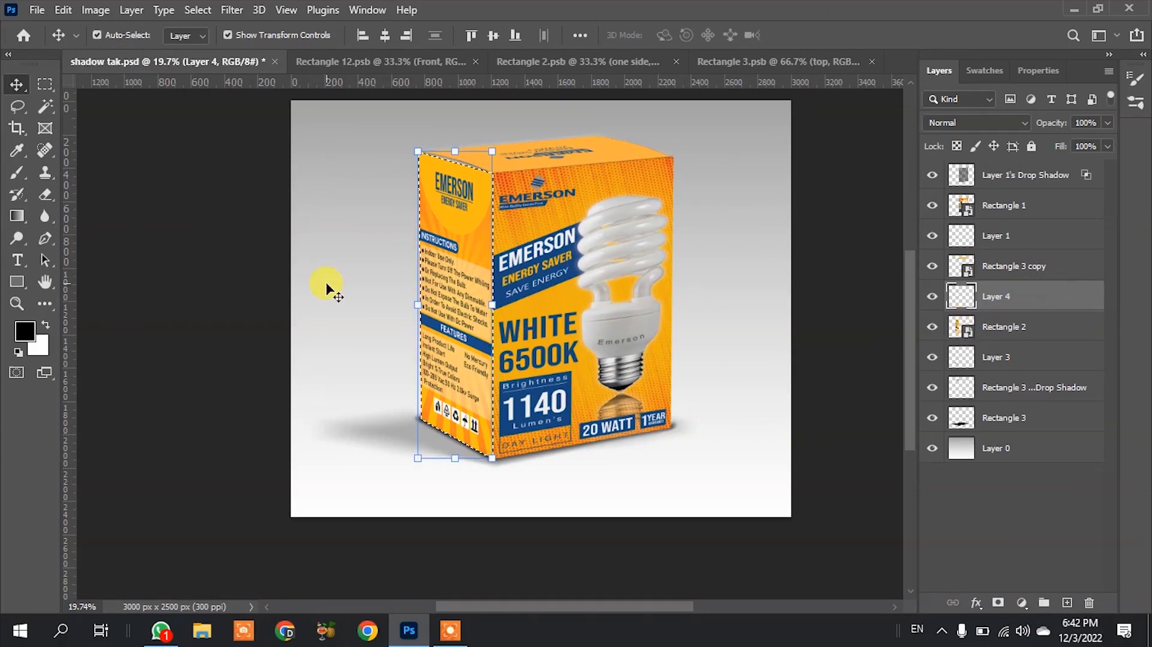
Step: Set up a soft black brush of 1601 px with 0% hardness, 58% opacity and 76% flow
key("b")
left_click_drag(331, 299, 354, 282)
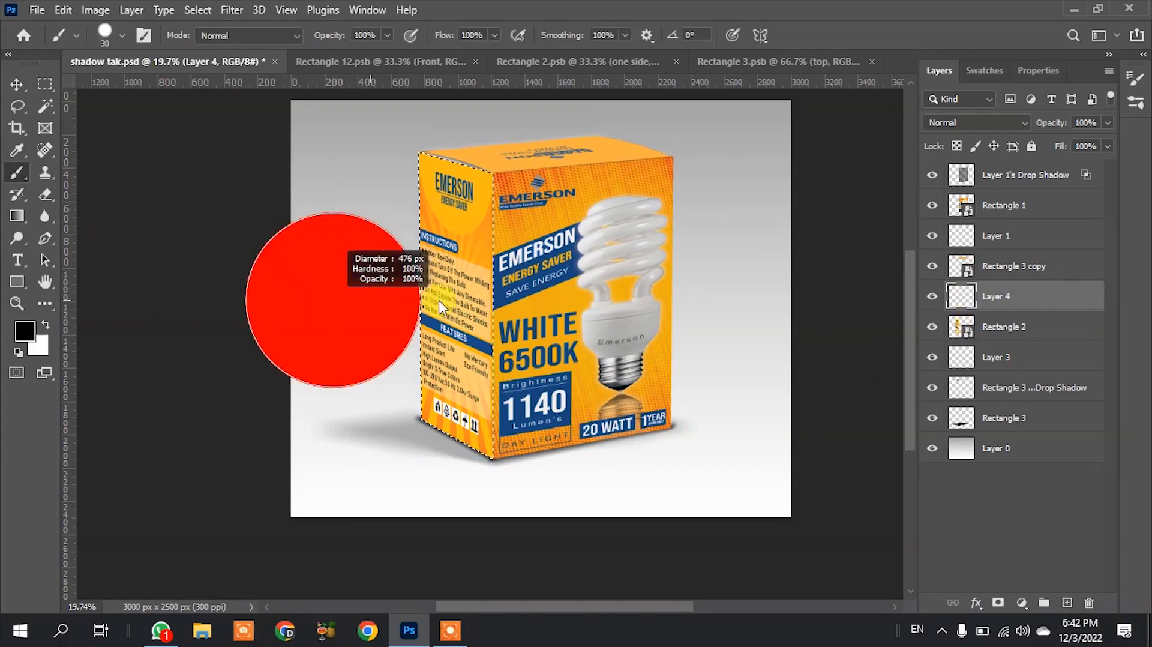
mouse_move(470, 275)
left_mouse_down()
mouse_move(453, 88)
mouse_move(443, 141)
left_mouse_up()
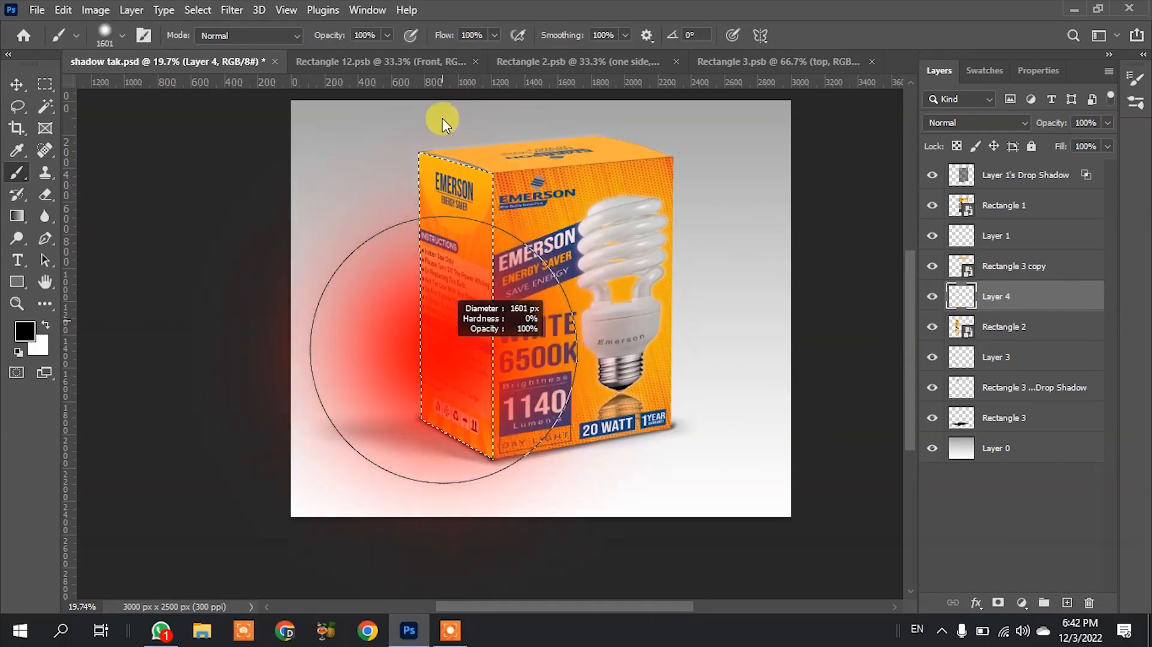
left_click(494, 34)
left_click(476, 53)
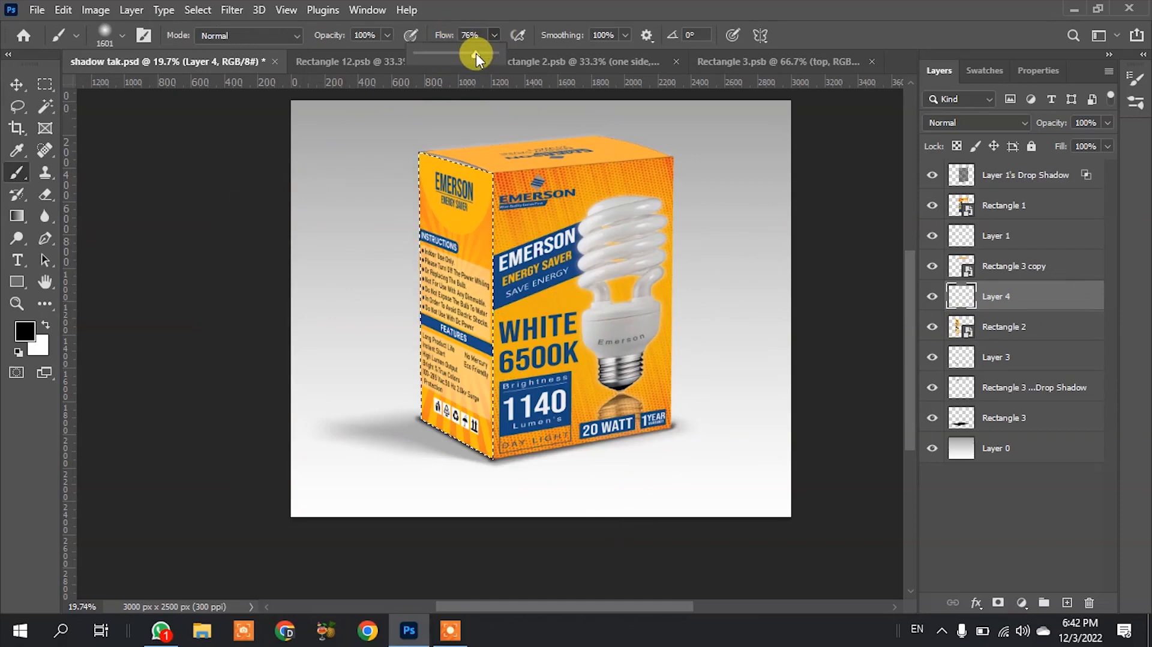
Step: Paint black shading over the selected side face on the new layer, undoing the first stroke and painting it again
mouse_move(424, 149)
left_mouse_down()
mouse_move(440, 353)
mouse_move(441, 501)
mouse_move(450, 440)
left_mouse_up()
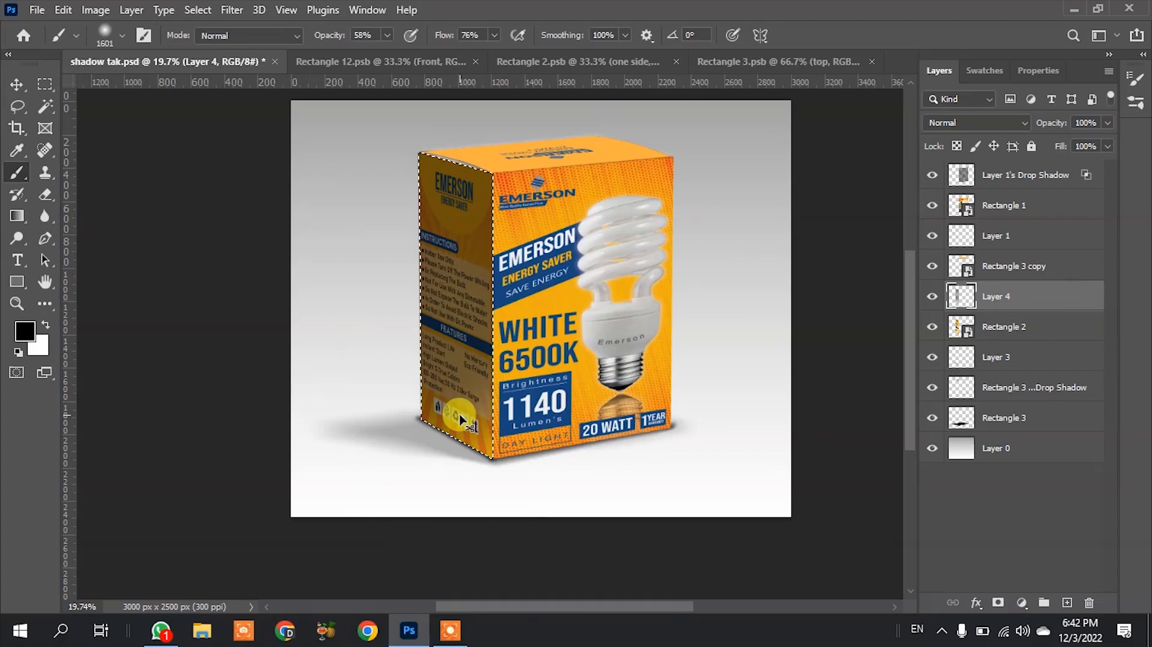
key("ctrl+z")
left_click_drag(510, 234, 422, 469)
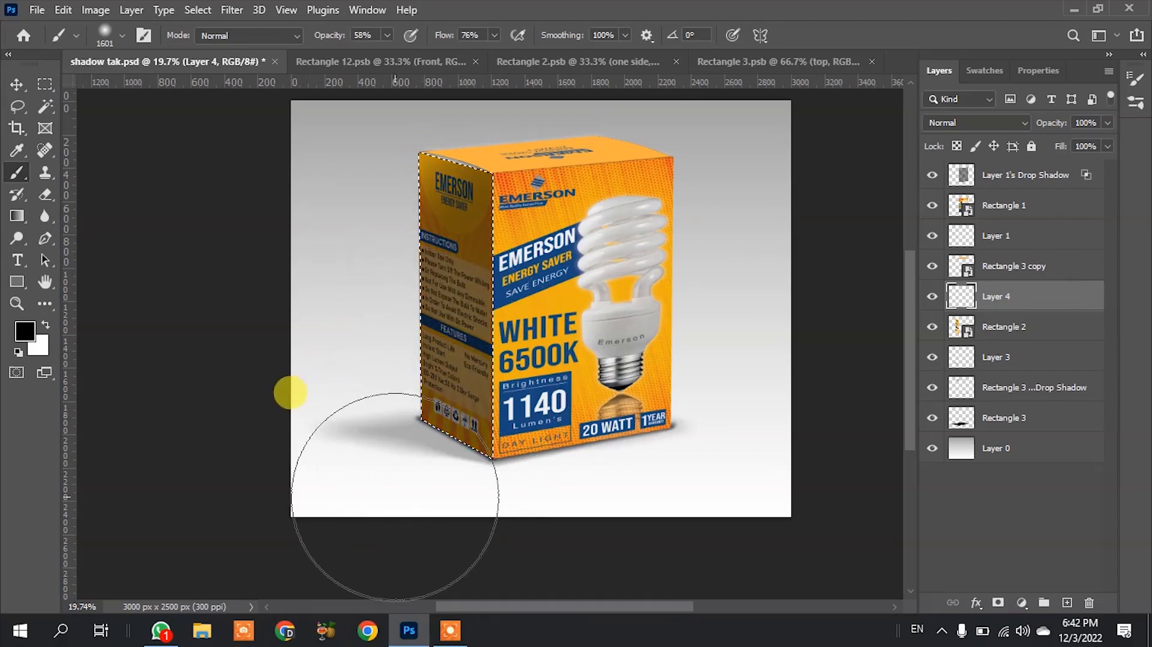
Step: Replace the last black shading stroke on the side face, clear the selection, and reduce the shading layer's opacity to 61%
key("ctrl+z")
mouse_move(386, 115)
left_mouse_down()
mouse_move(507, 435)
mouse_move(463, 540)
left_mouse_up()
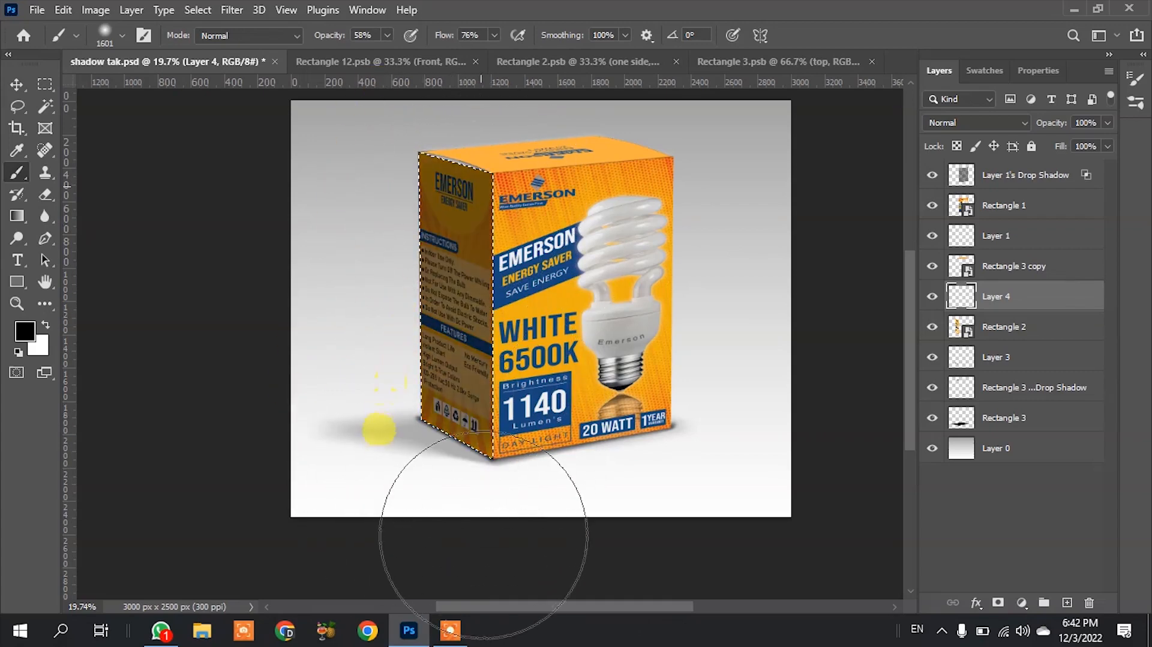
left_click(13, 82)
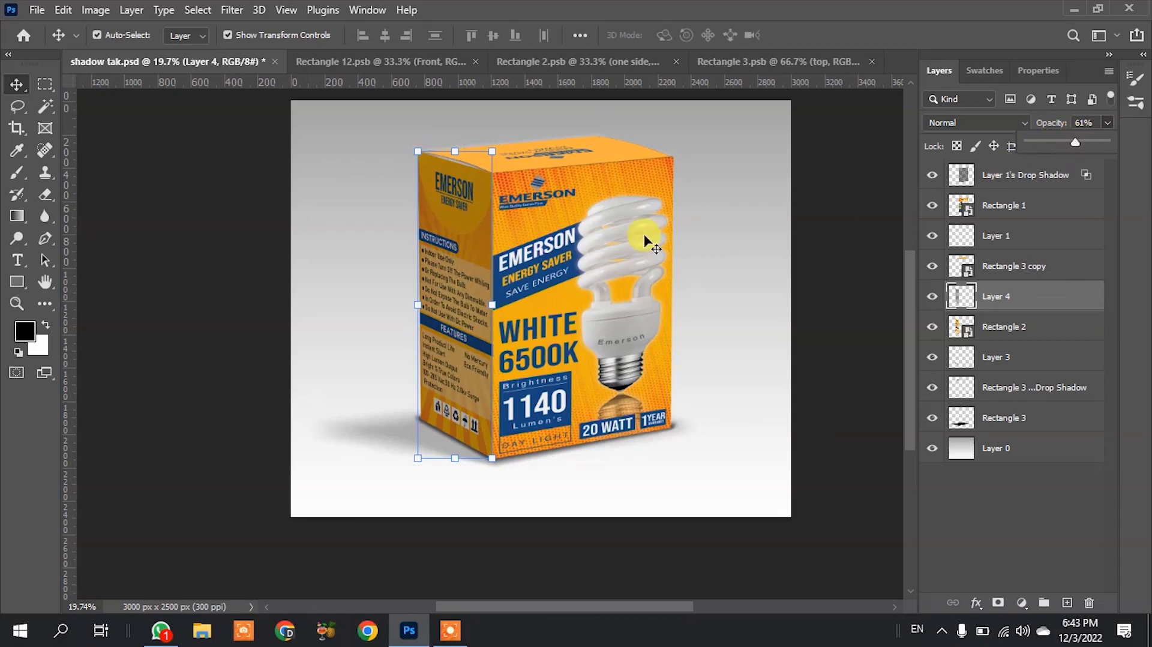
left_click(164, 237)
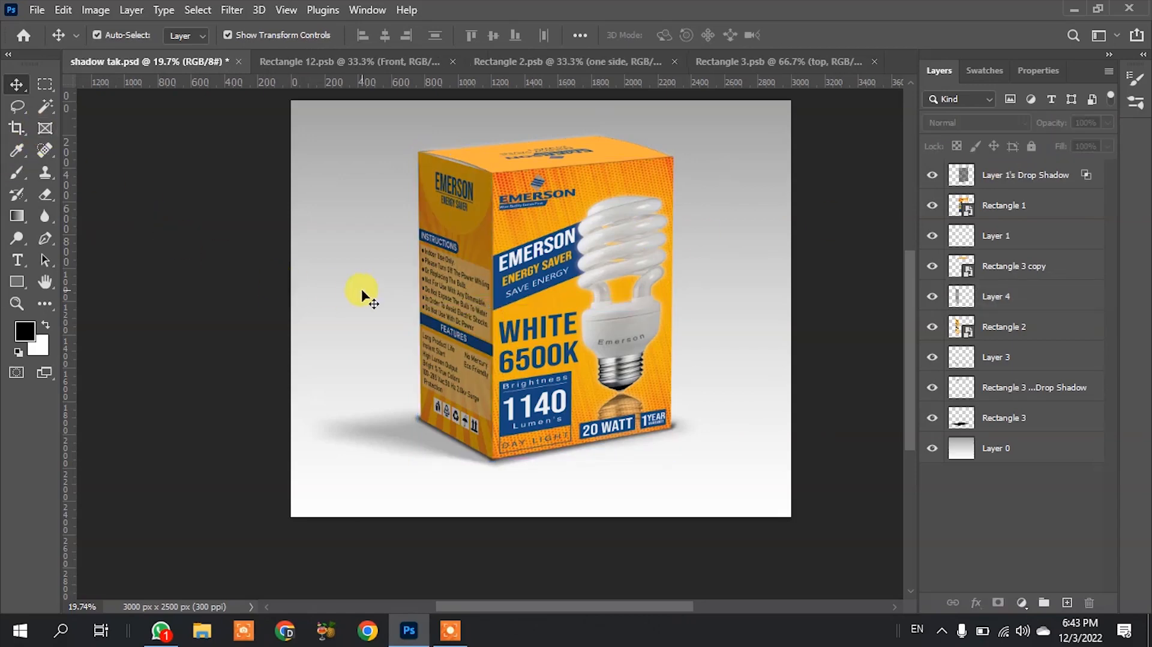
Step: Examine the top edge of the side face where it meets the lid, identify the layer behind the gap, and review the whole box
scroll(364, 255, "down", 2)
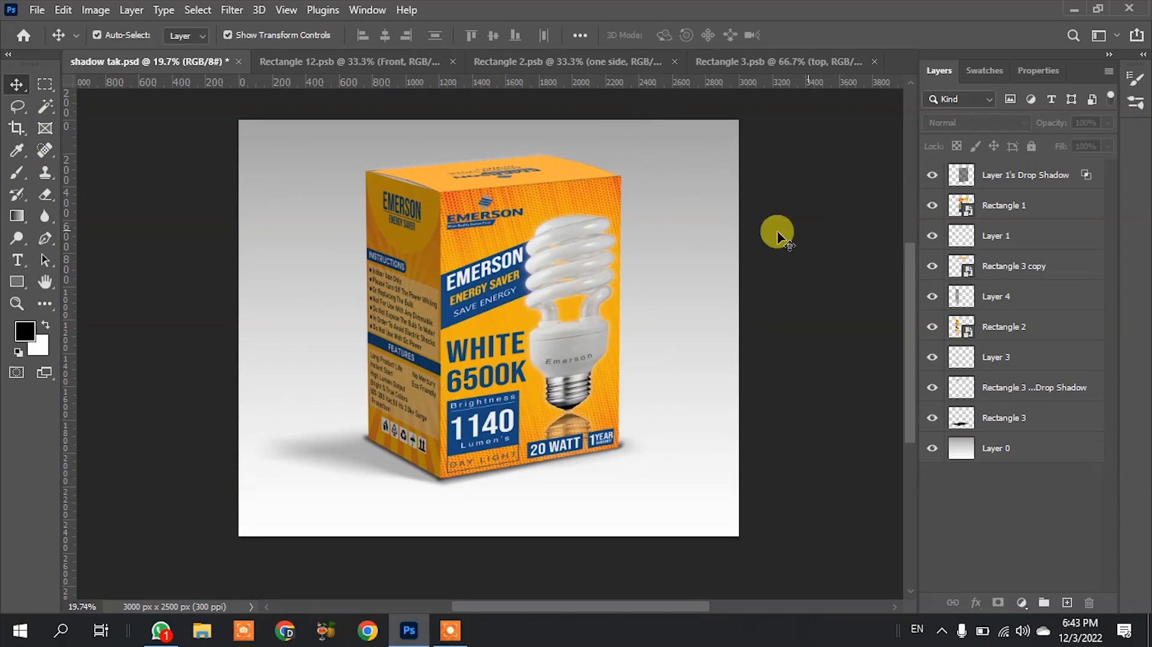
scroll(444, 180, "up", 10)
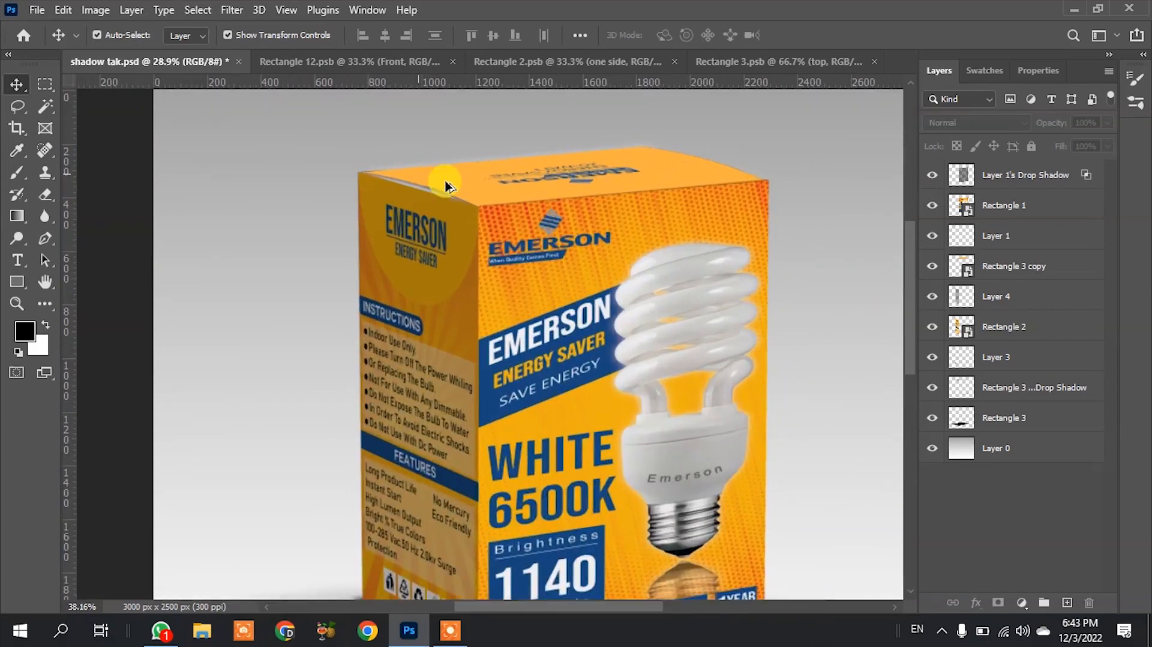
scroll(381, 181, "up", 2)
scroll(354, 230, "down", 3)
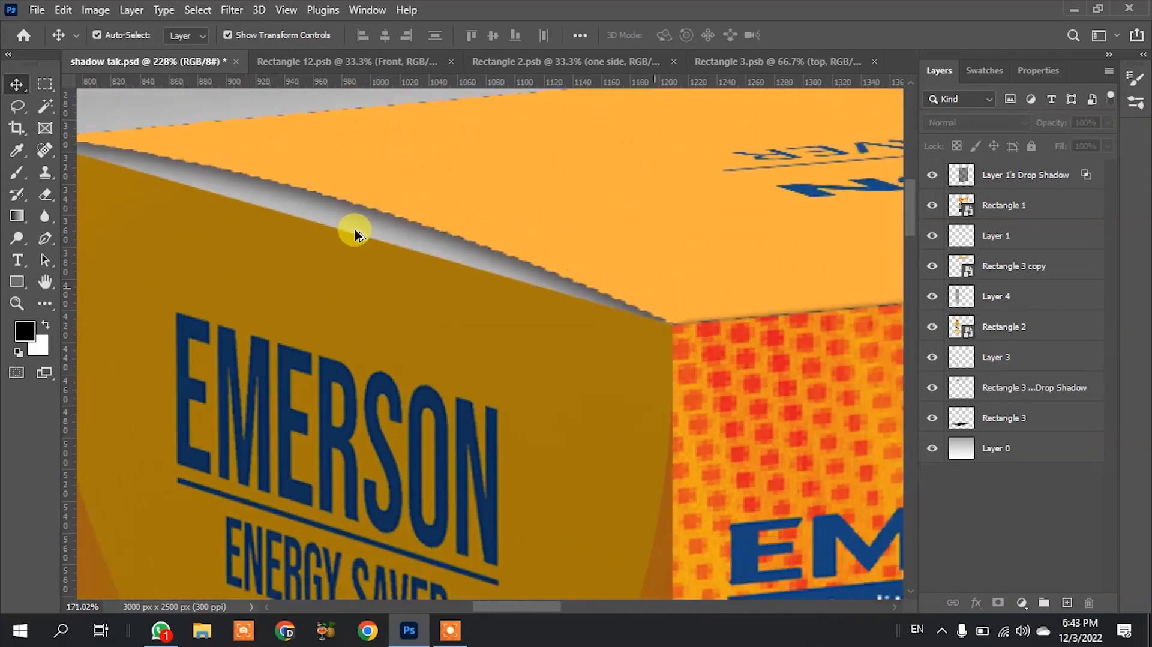
left_click(355, 229)
scroll(599, 267, "down", 2)
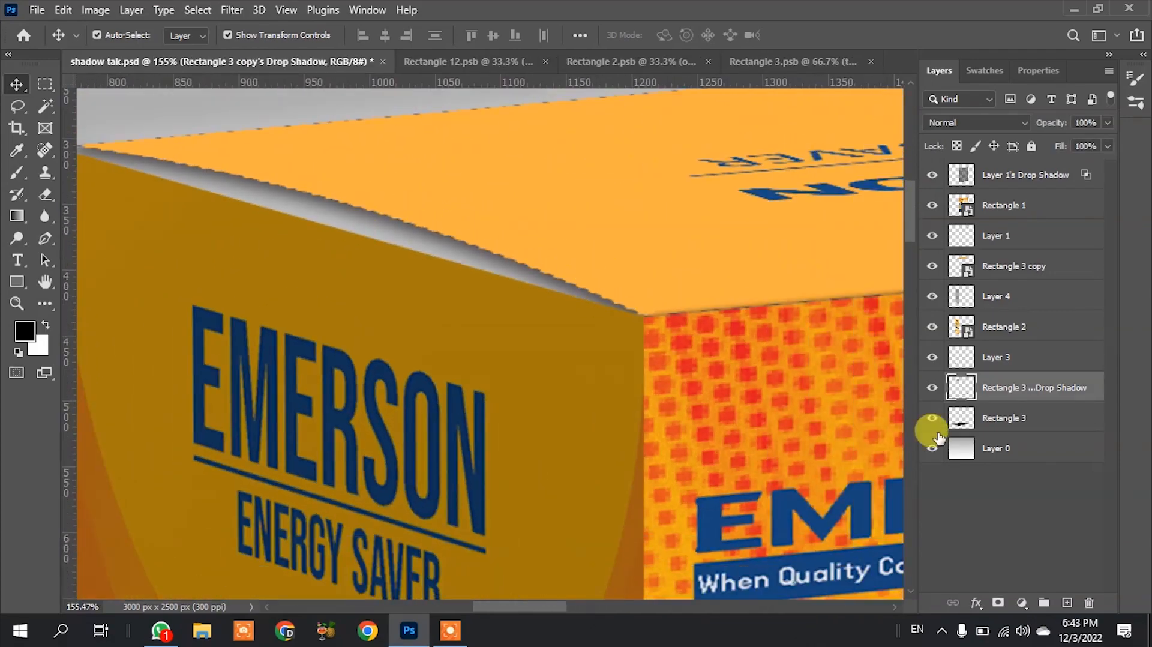
scroll(269, 164, "down", 2)
scroll(269, 165, "down", 6)
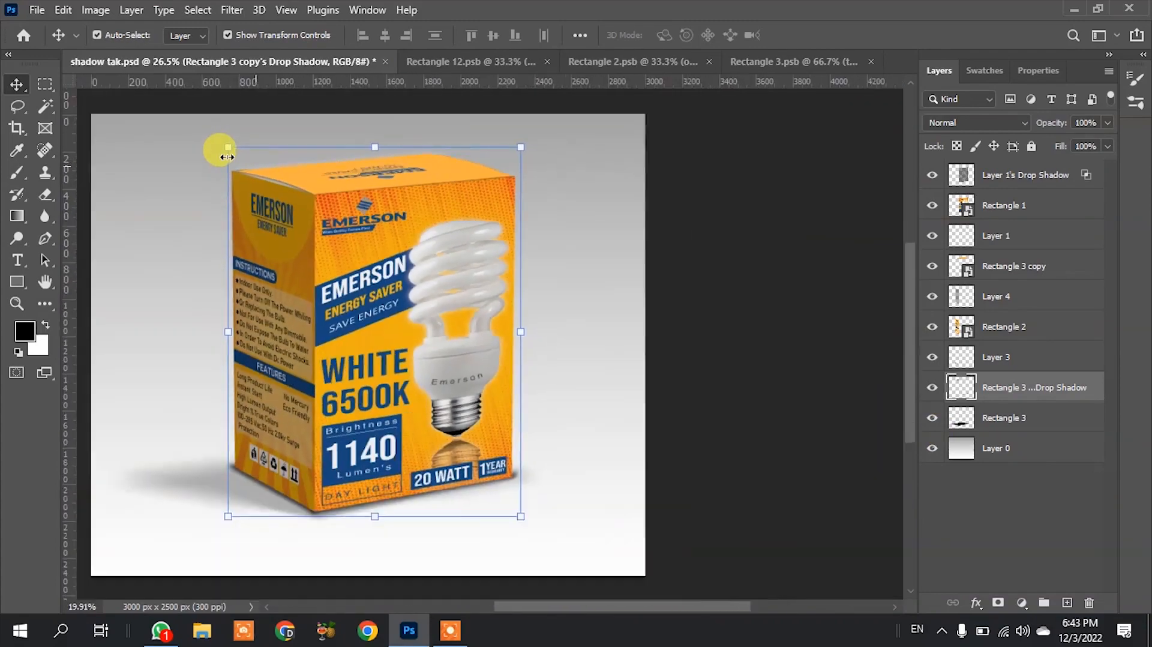
scroll(226, 180, "up", 6)
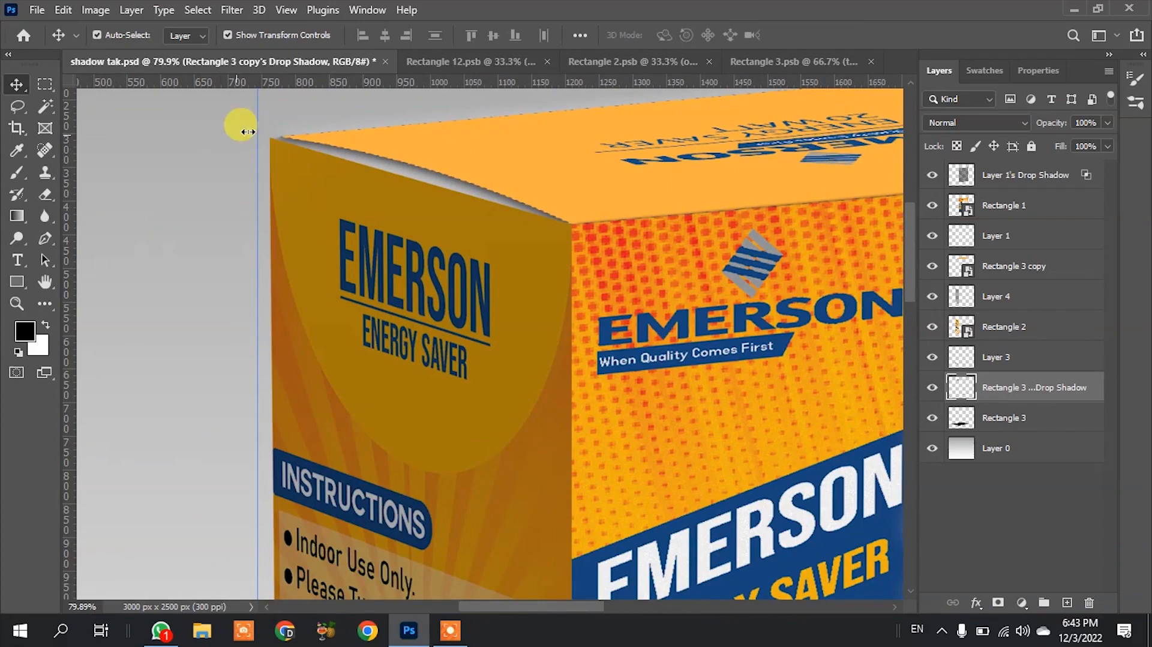
scroll(312, 261, "down", 2)
scroll(651, 393, "down", 4)
left_click(651, 393)
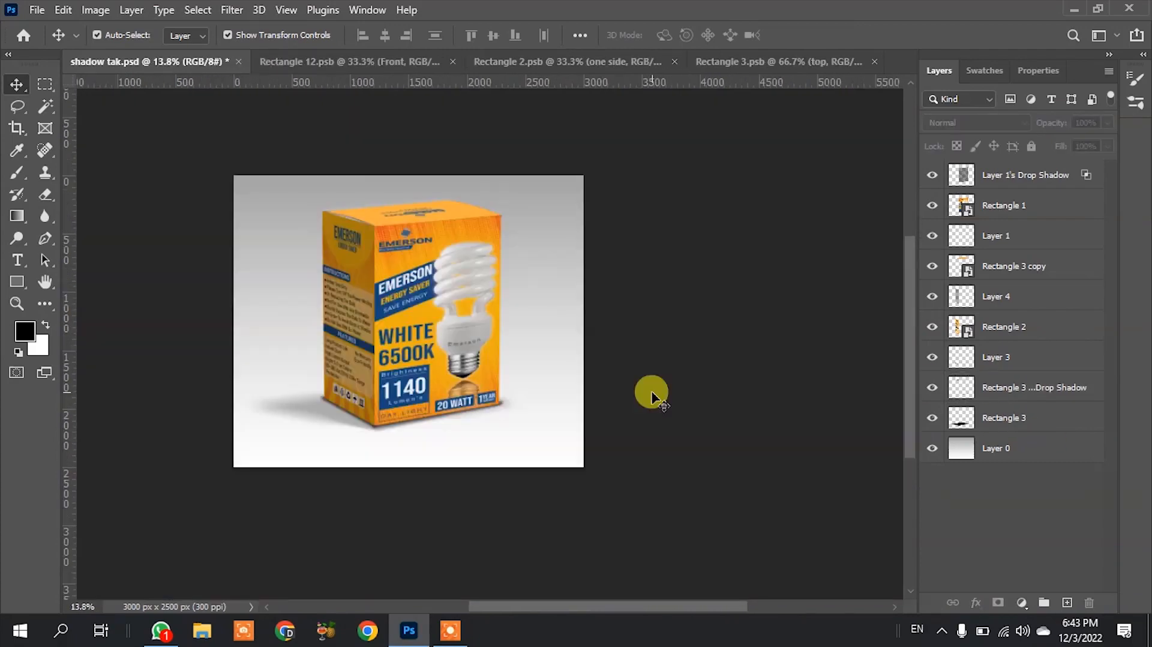